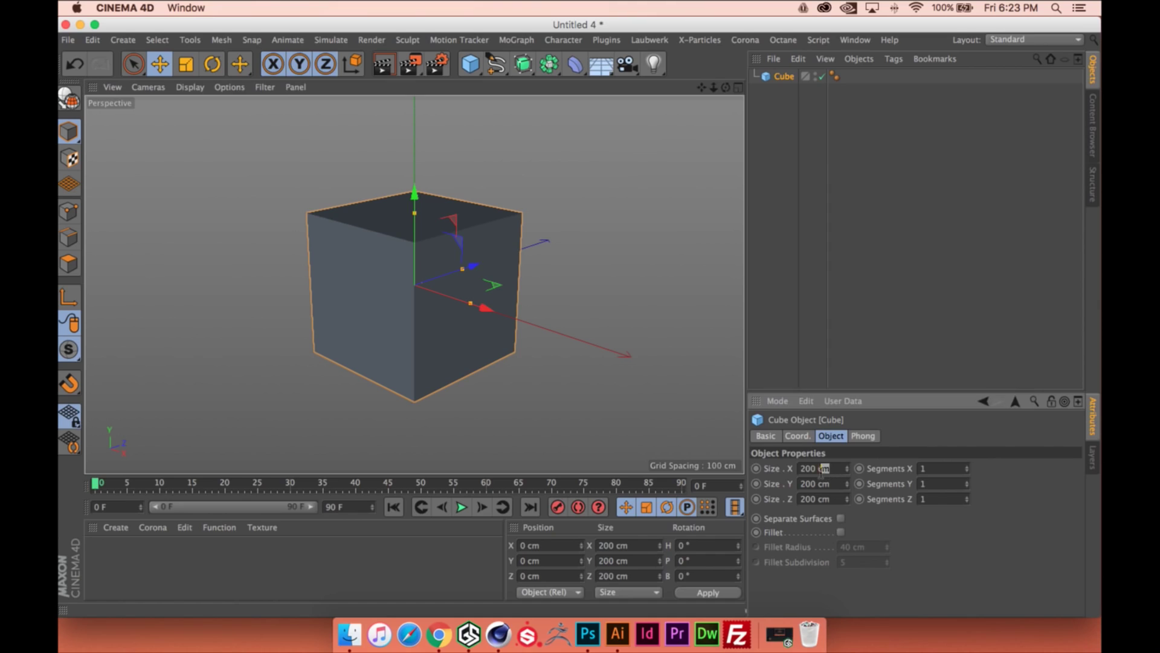
Set the cube's size to 100 cm in X, 10 cm in Y and 100 cm in Z
double_click(816, 469)
type("100")
key("Tab")
key("Tab")
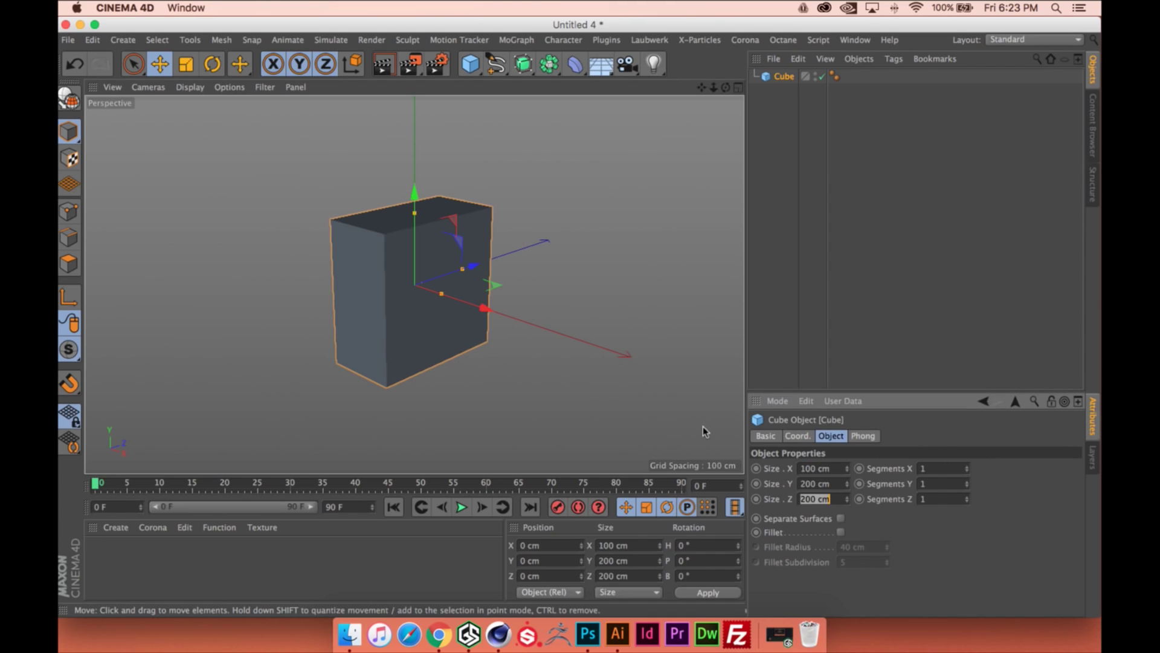
type("100")
key("shift+Tab")
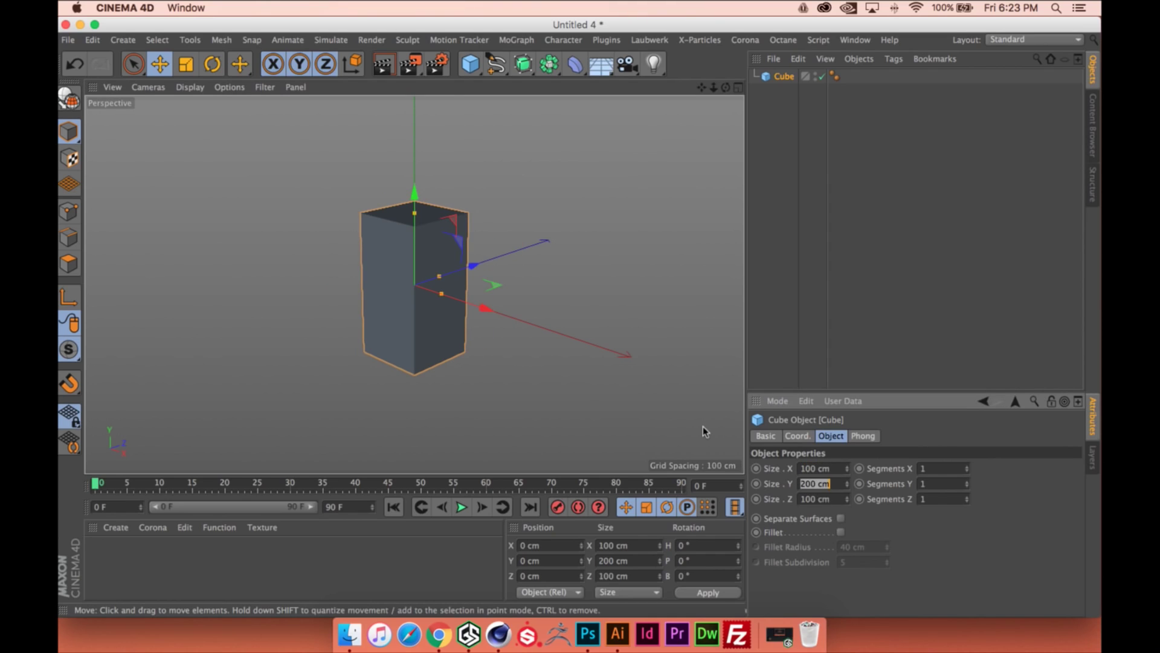
type("10")
key("Return")
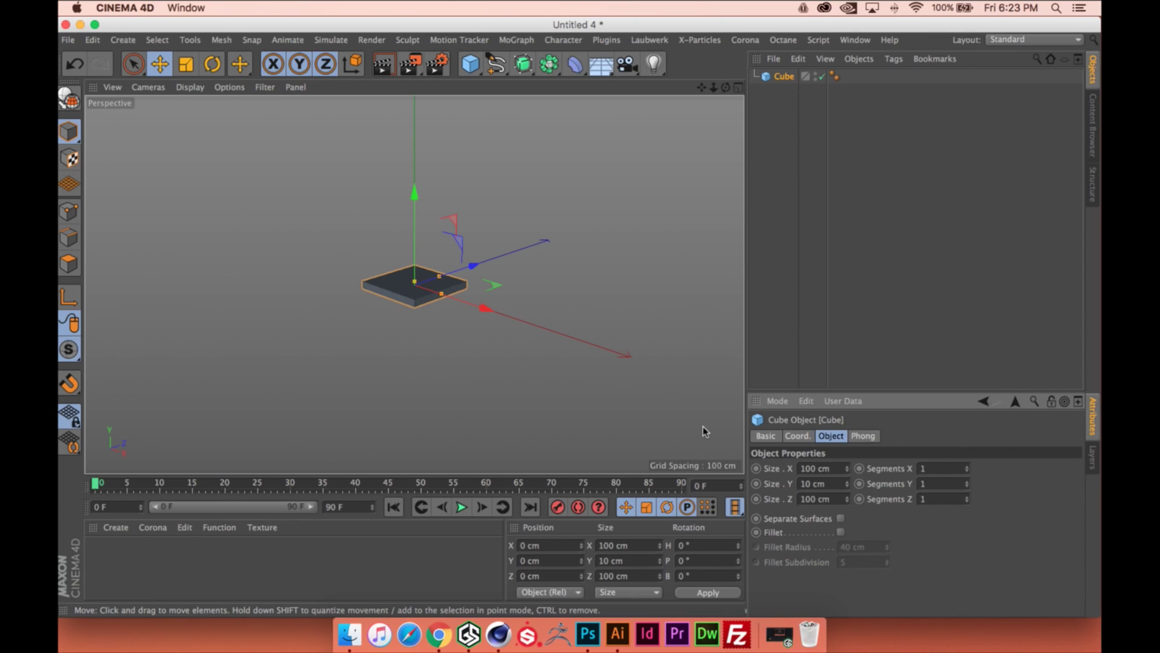
Switch the viewport display to Gouraud Shading (Lines) so the mesh edges of the flat slab are drawn
scroll(405, 245, "up", 10)
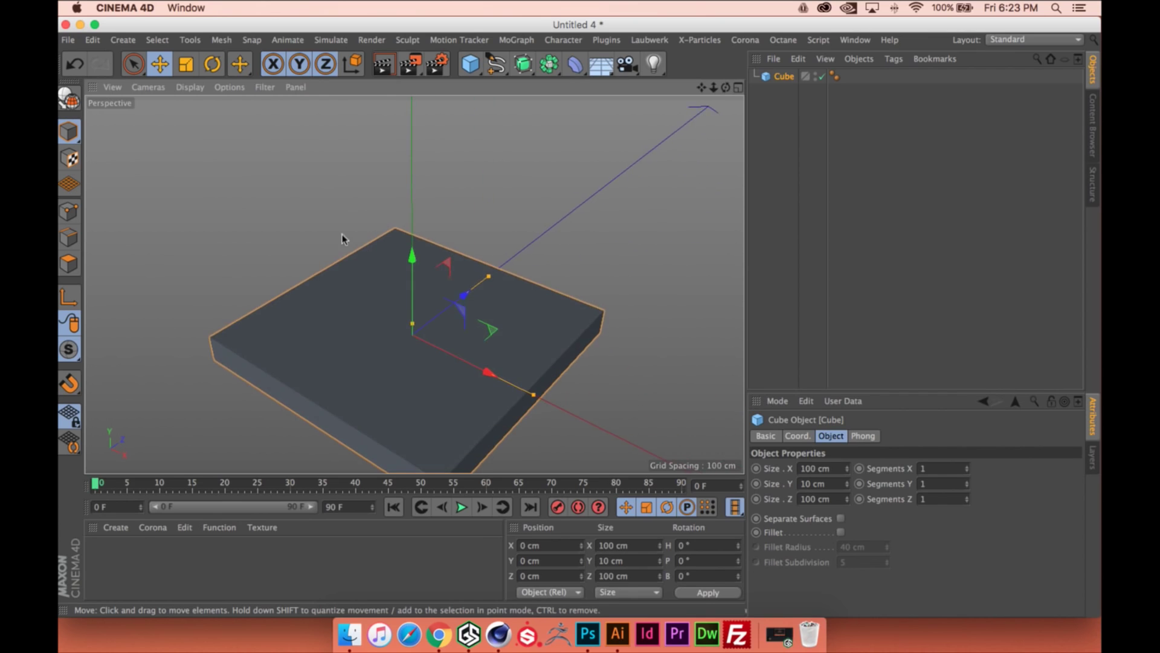
left_click(191, 88)
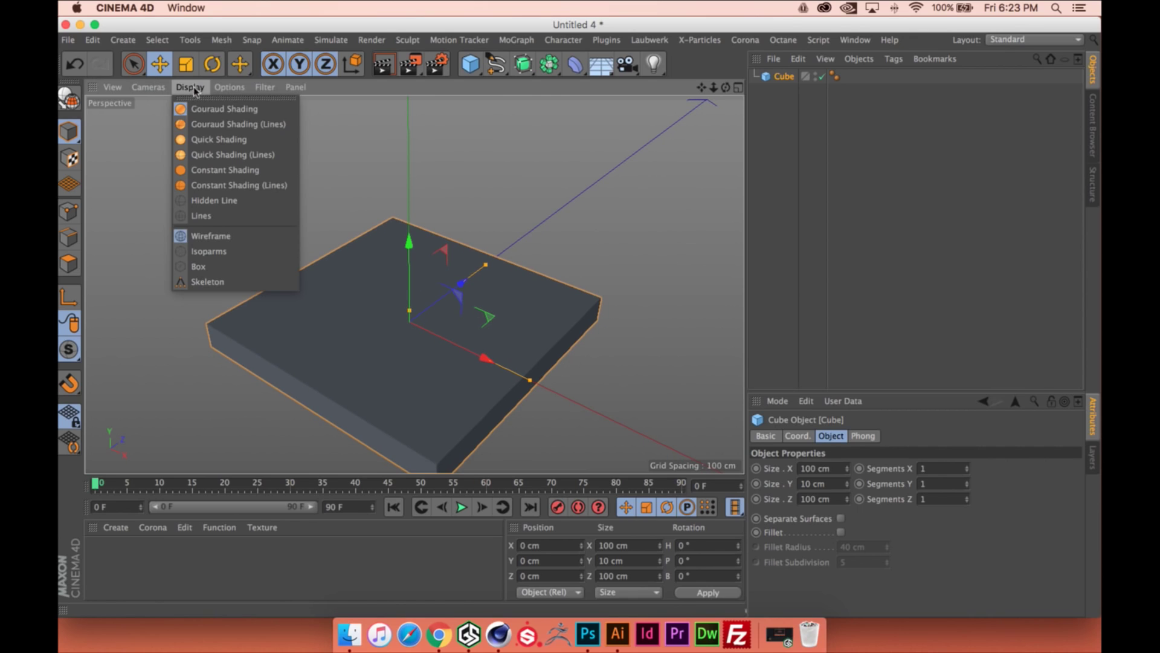
left_click(215, 125)
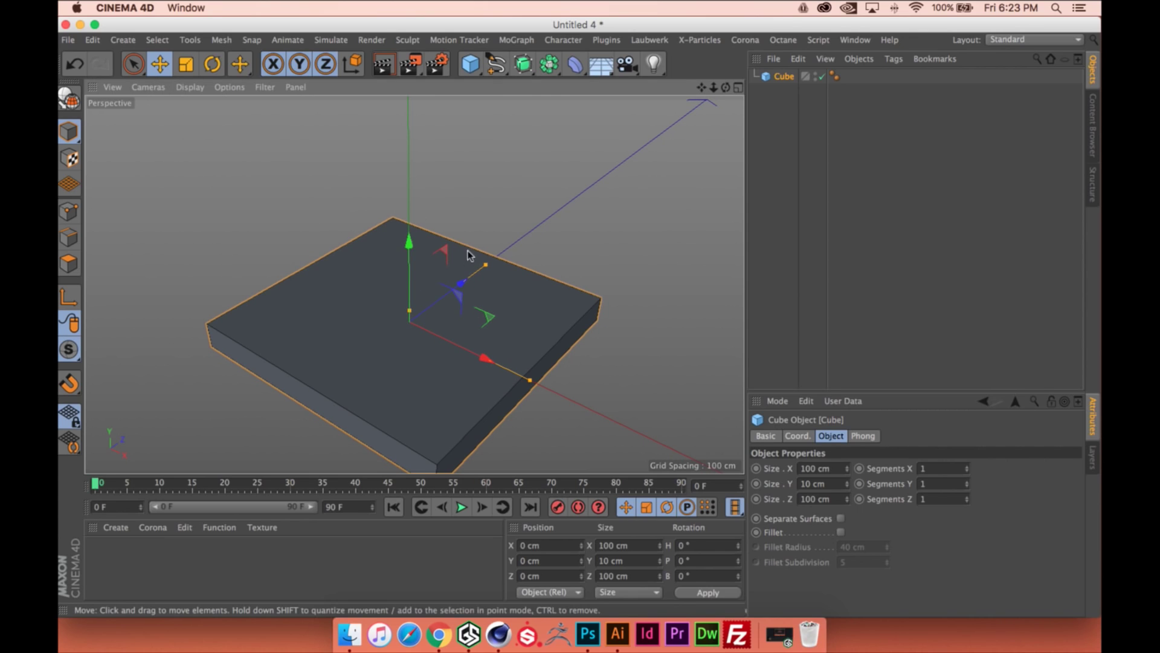
middle_click_drag(532, 242, 509, 229, "alt")
left_click_drag(509, 229, 518, 254, "alt")
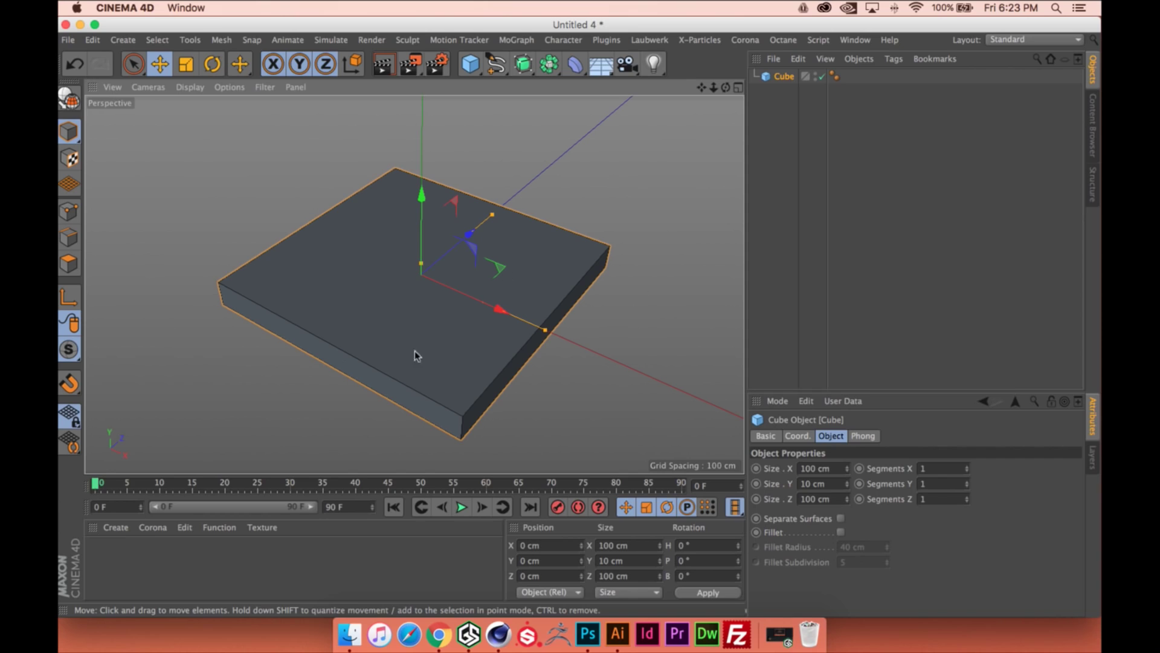
Set the cube's X and Z segments to 3 and convert it to an editable polygon object
left_click_drag(967, 465, 967, 496)
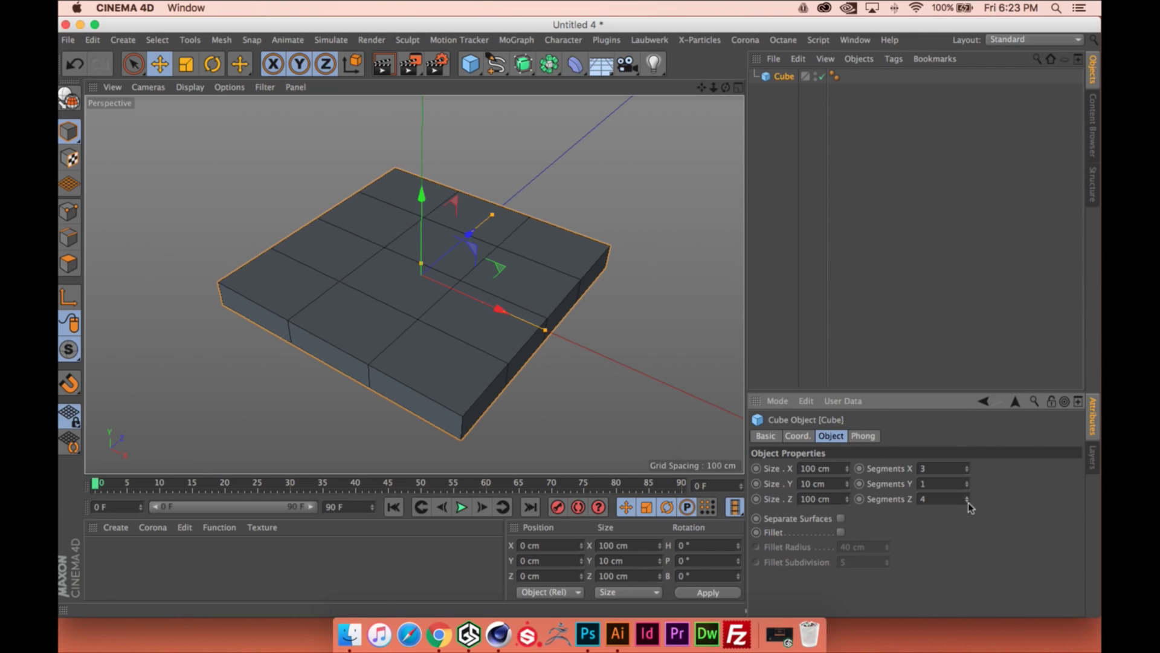
left_click(967, 502)
scroll(409, 254, "up", 2)
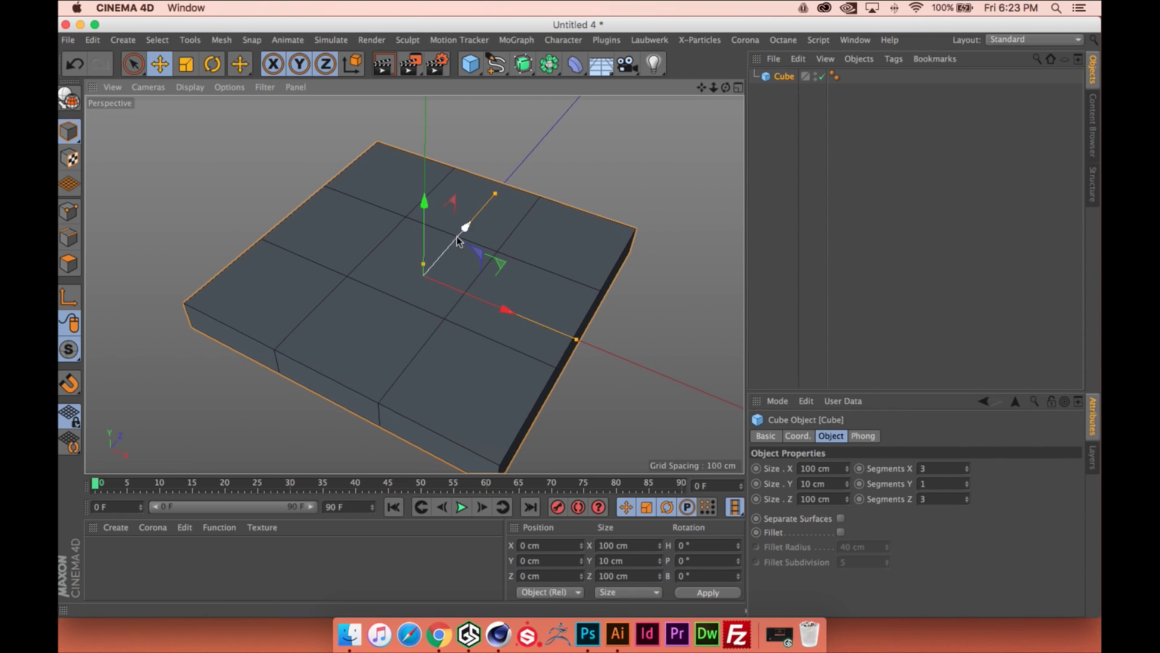
key("c")
scroll(250, 182, "down", 2)
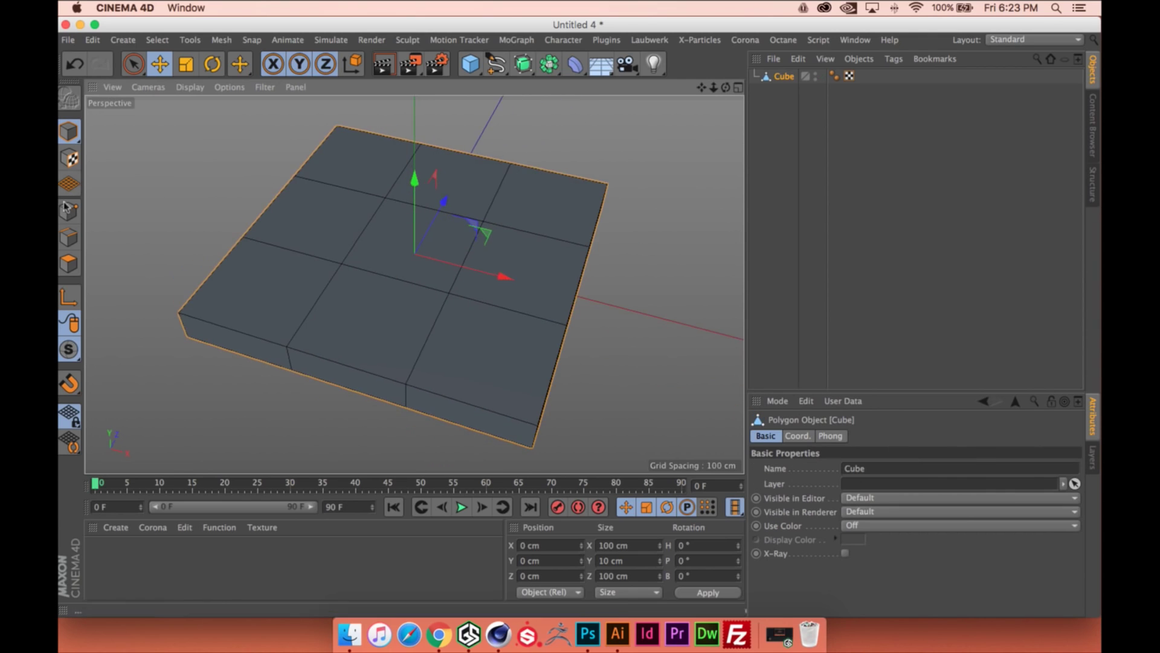
Switch to edge mode and select the short vertical edges at the four corners of the slab
left_click(68, 237)
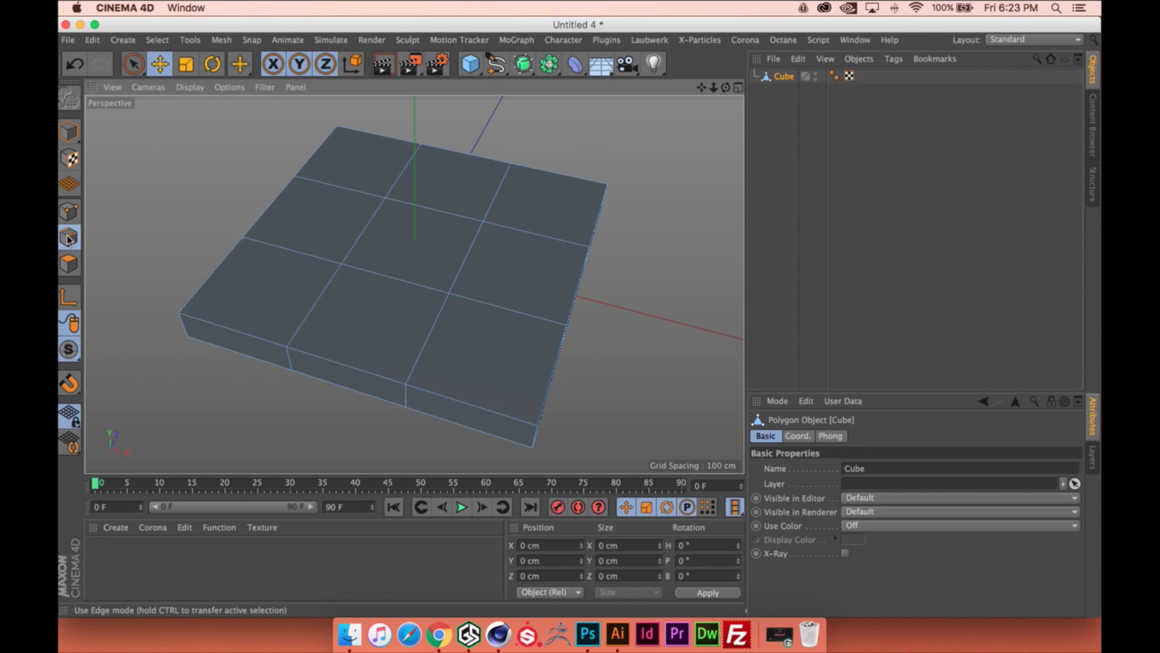
left_click(183, 325)
left_click(535, 435, "shift")
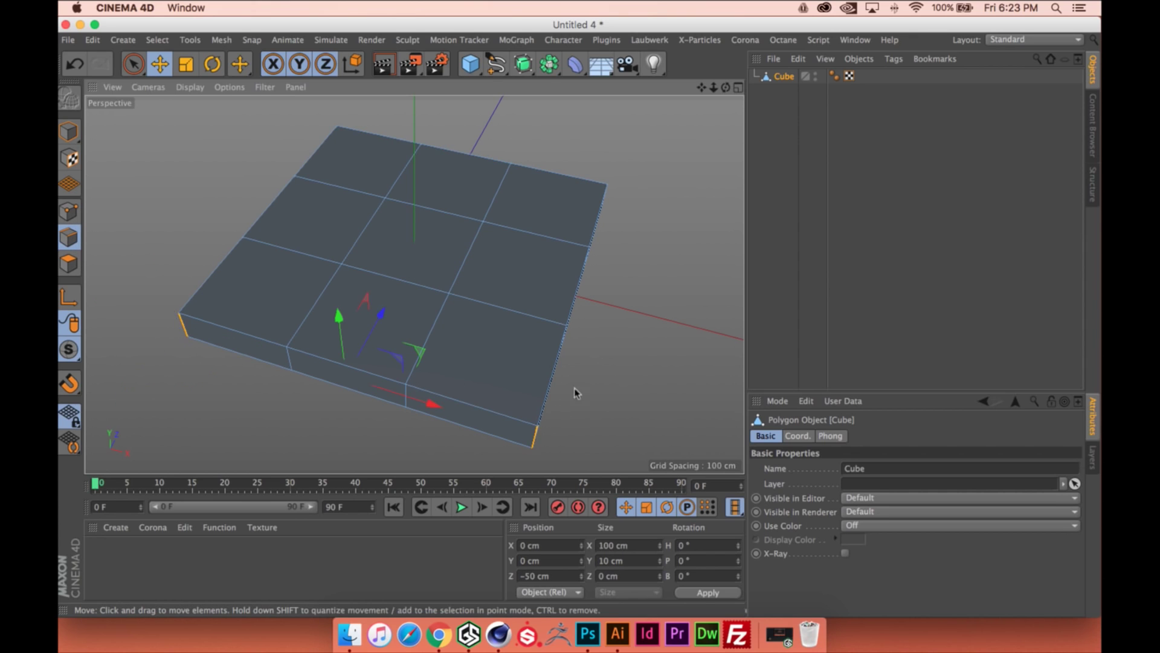
left_click_drag(576, 393, 683, 324, "alt")
left_click_drag(388, 269, 549, 313, "alt")
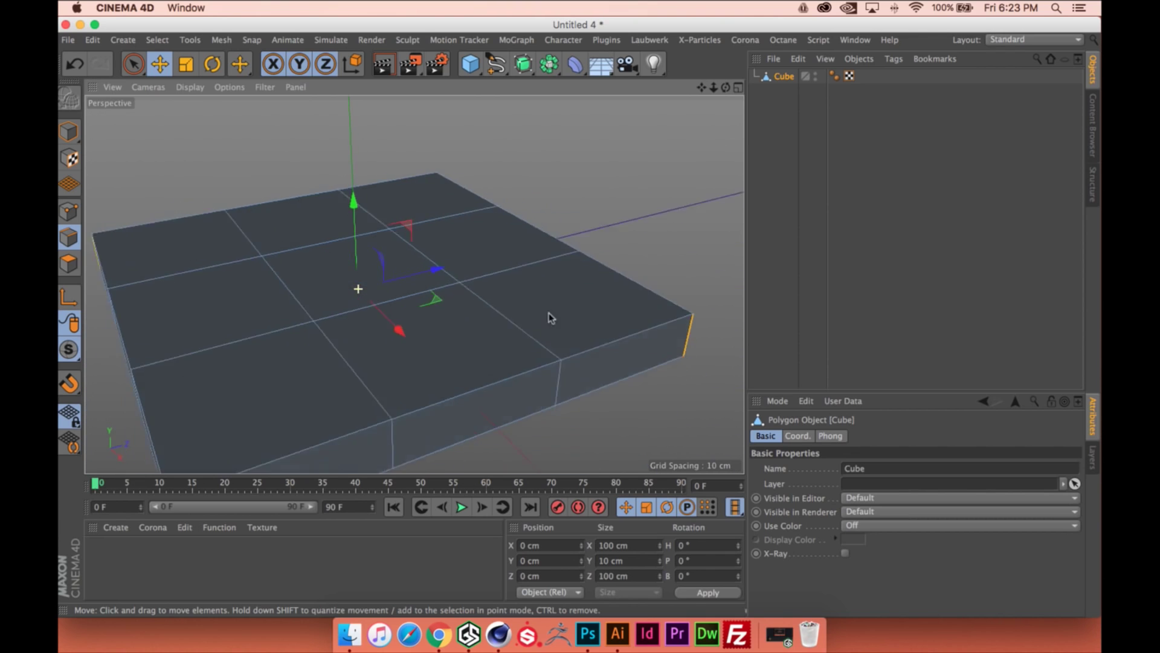
key("t")
left_click_drag(668, 197, 457, 204)
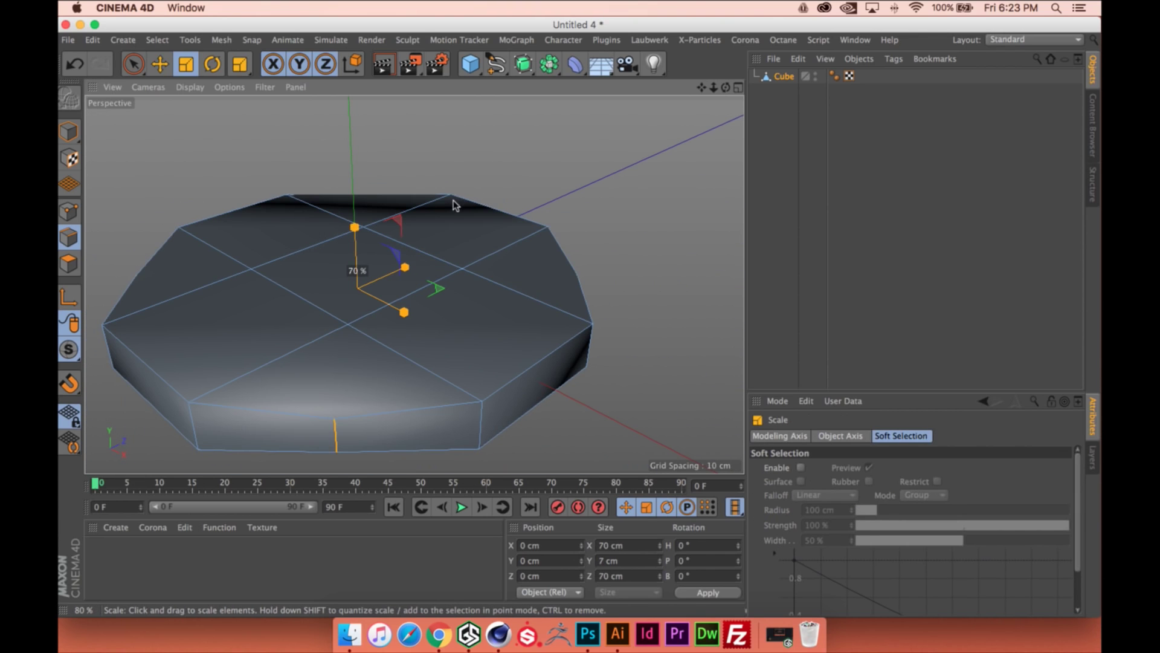
key("super+z")
left_click_drag(329, 261, 360, 179, "alt")
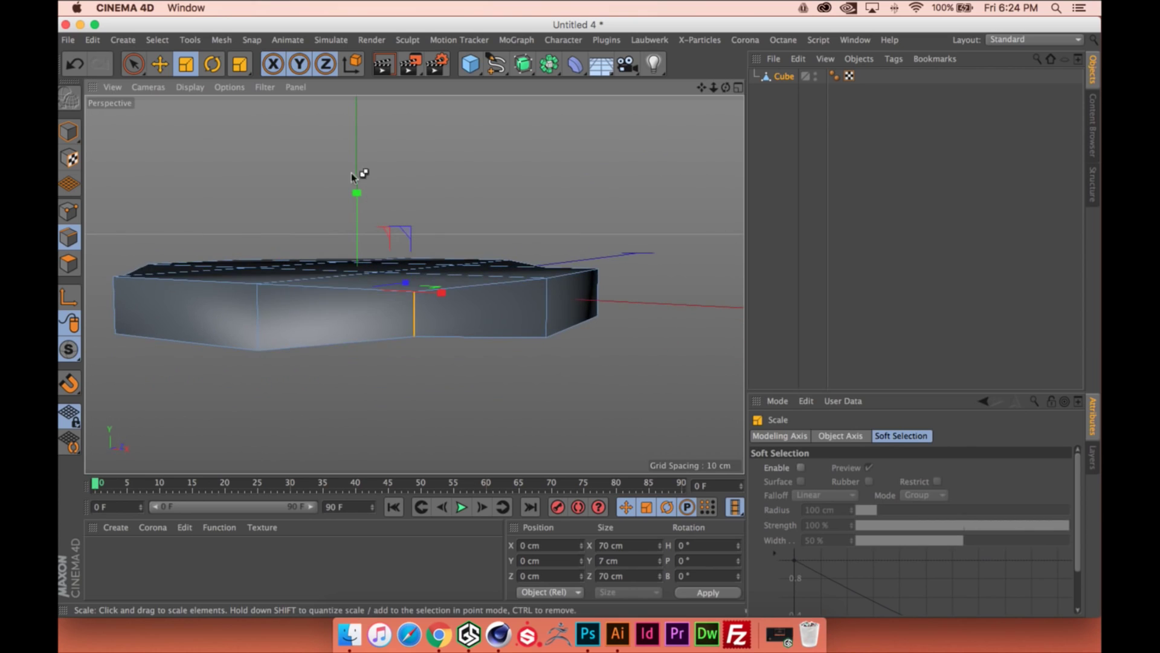
Undo the uniform scaling and, with the Y axis locked, scale the four corner edges to 70% in X and Z
left_click(301, 65)
key("super+shift+z")
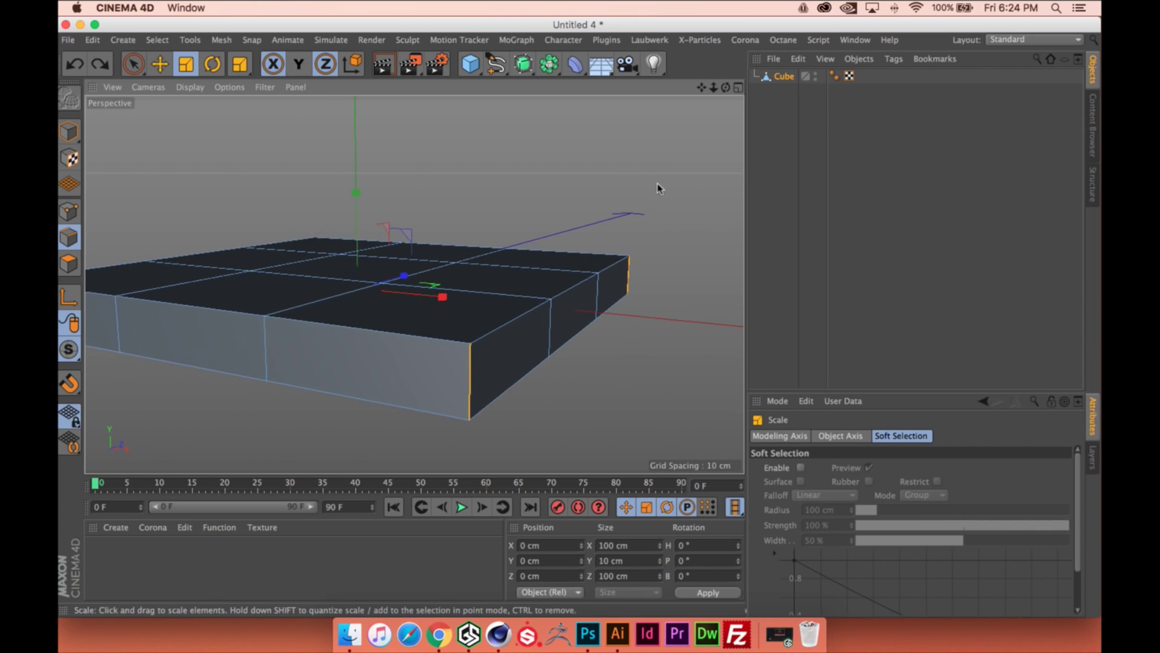
left_click_drag(659, 189, 488, 206)
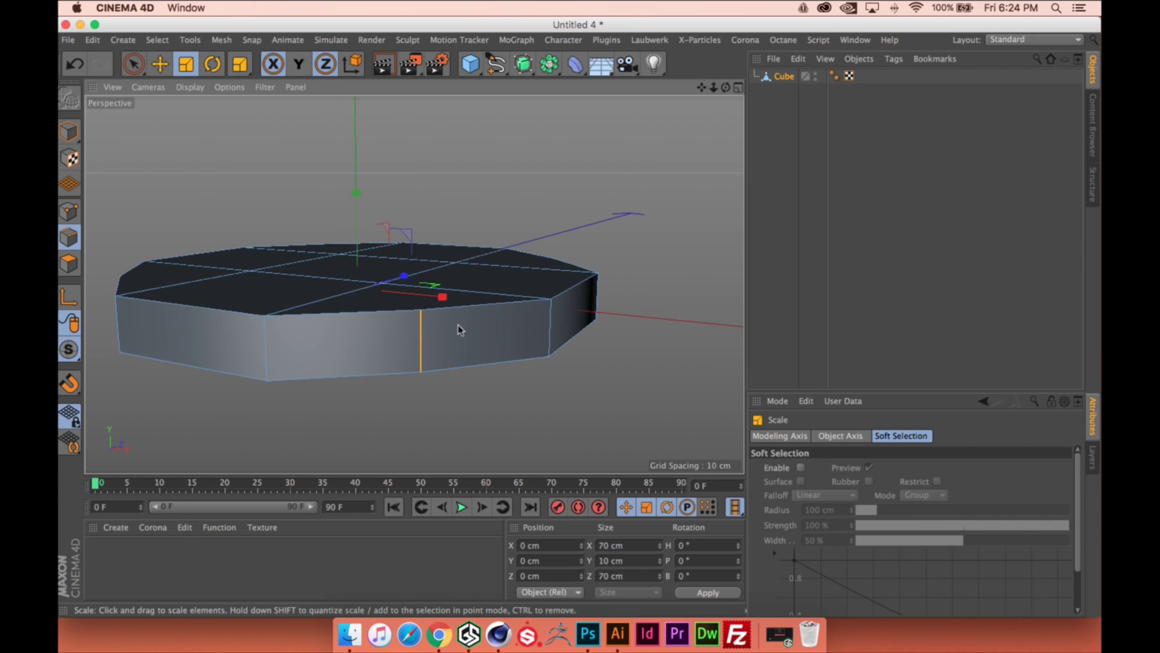
key("super+shift+z")
key("super+shift+z")
key("super+shift+z")
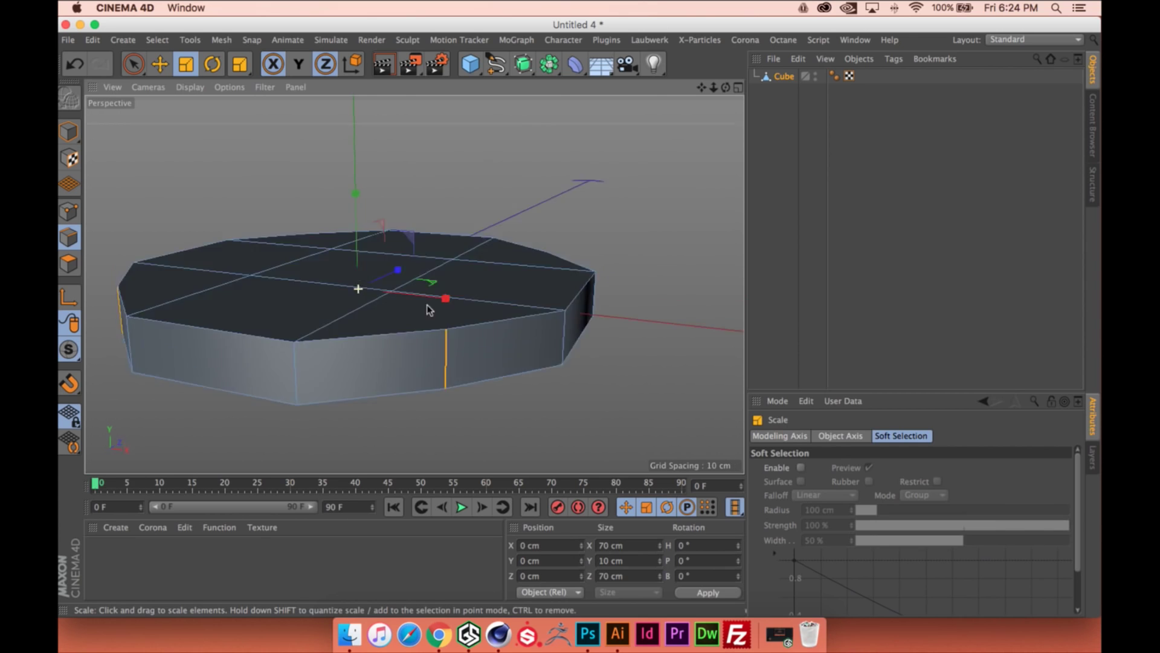
Loop-select the outer edge loops around both the top and bottom rims of the rounded slab
mouse_move(397, 218)
middle_mouse_down("alt")
mouse_move(391, 209)
mouse_move(424, 194)
mouse_move(417, 216)
middle_mouse_up("alt")
scroll(440, 212, "down", 2)
left_click_drag(417, 217, 431, 209, "alt")
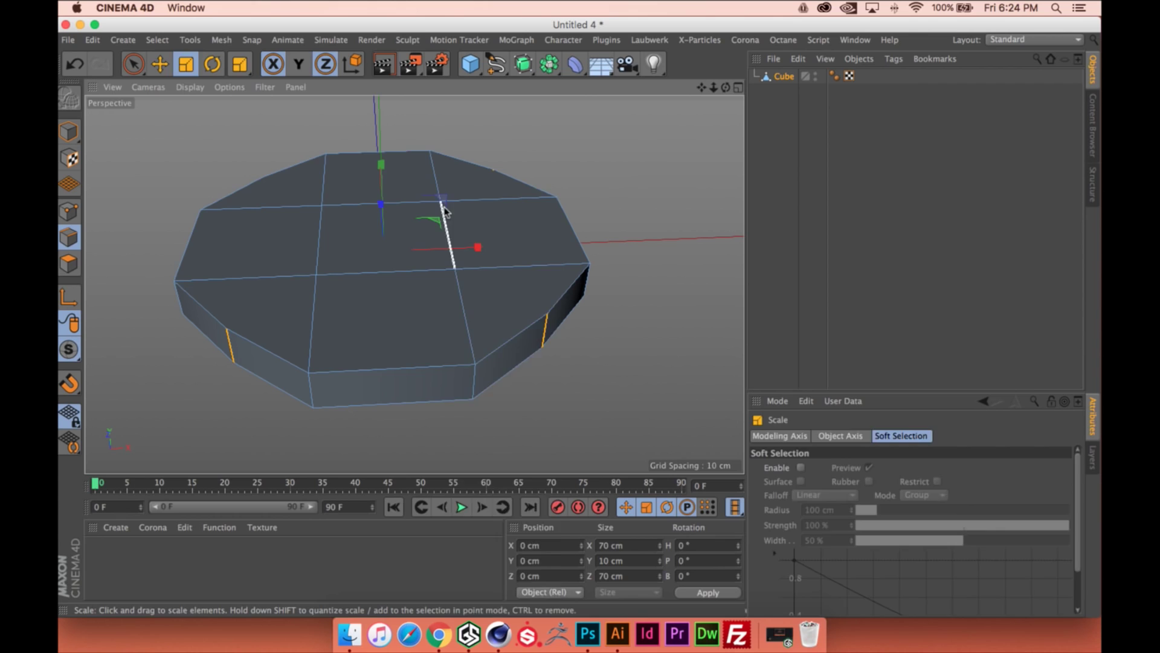
key("u")
key("l")
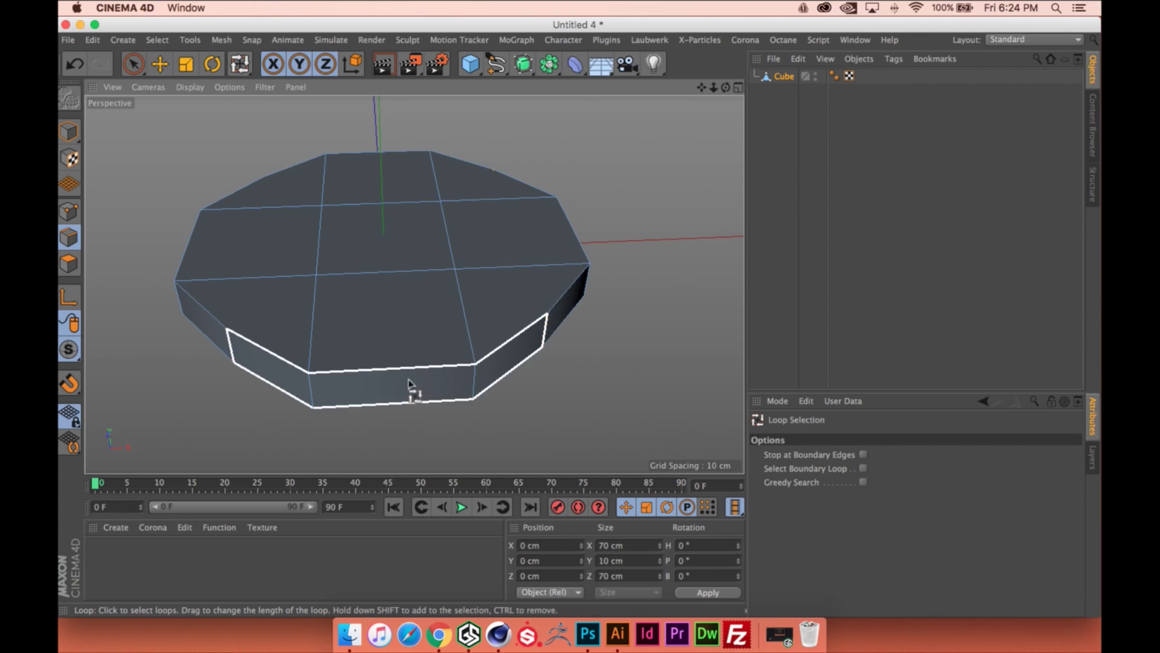
left_click(404, 357)
left_click_drag(424, 379, 389, 249, "alt")
left_click(427, 242, "shift")
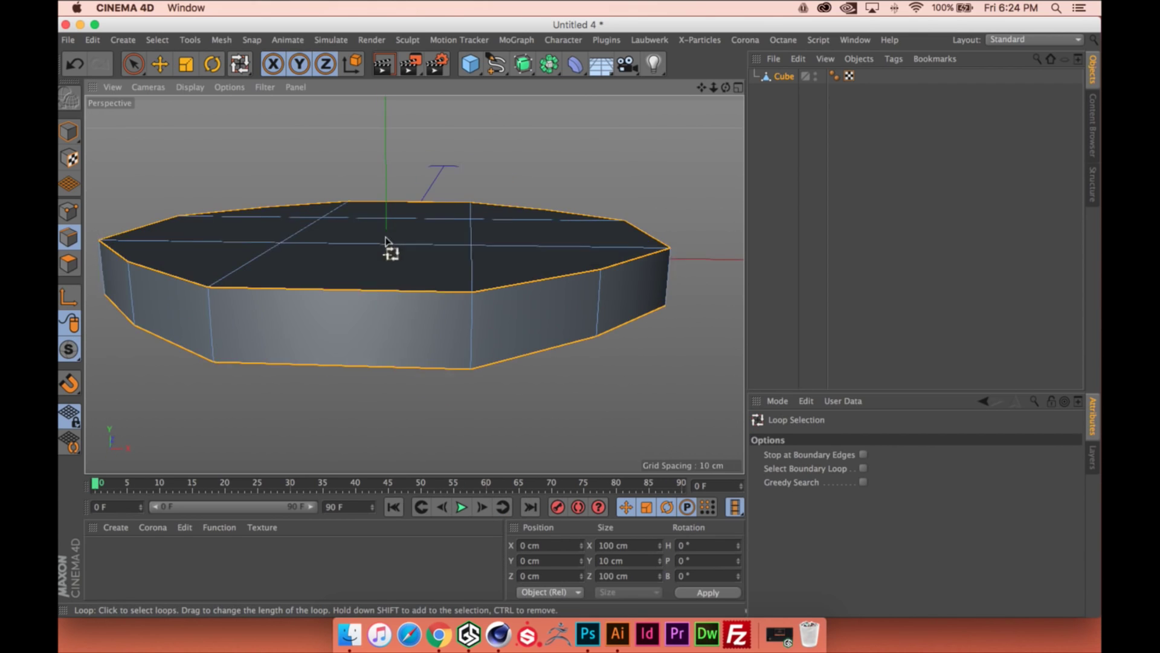
left_click(407, 236, "shift")
Bevel the selected rim loops with a 2 cm offset
key("m")
key("s")
double_click(834, 495)
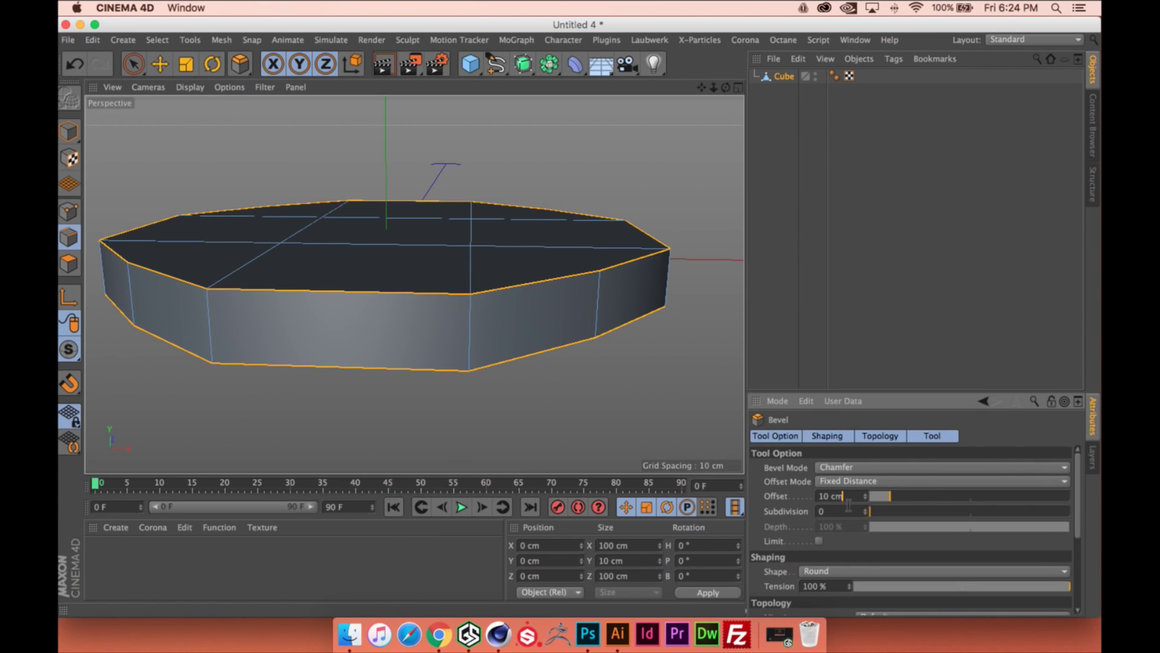
type("2")
key("Return")
left_click(330, 221)
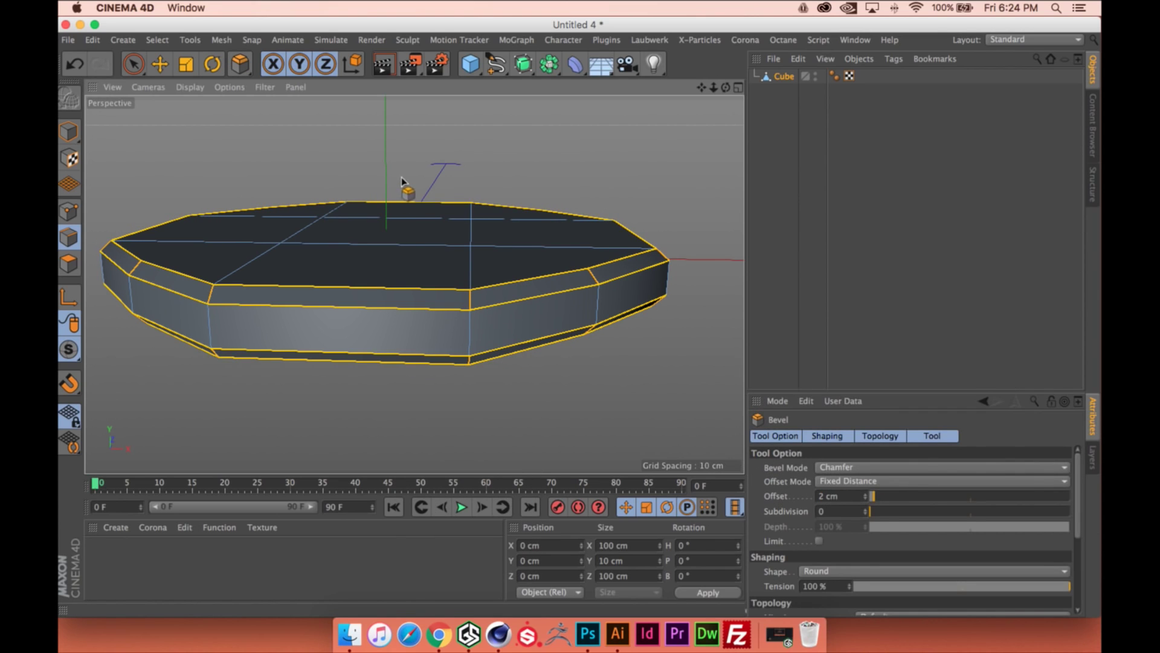
Clear the edge selection with the Move tool and return to model mode
scroll(414, 184, "down", 5)
left_click_drag(402, 199, 414, 225, "alt")
key("e")
left_click(326, 149)
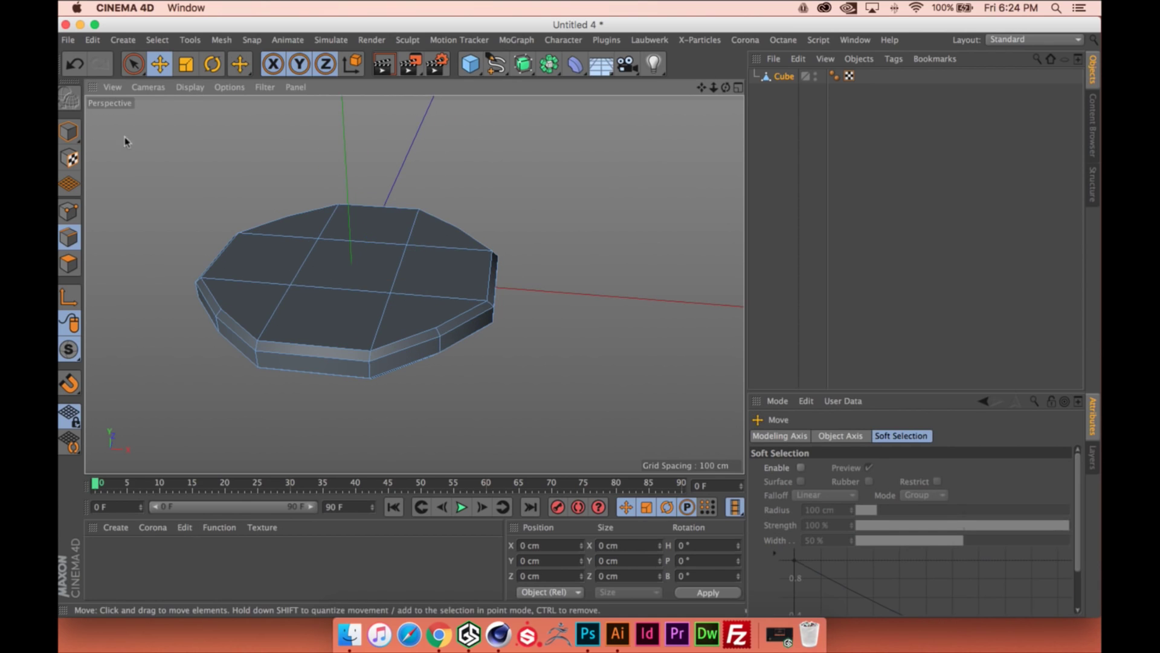
left_click(69, 131)
Add a comparison cylinder, flatten it to about 9 cm high and move it about 121 cm along X beside the disc
left_click(470, 63)
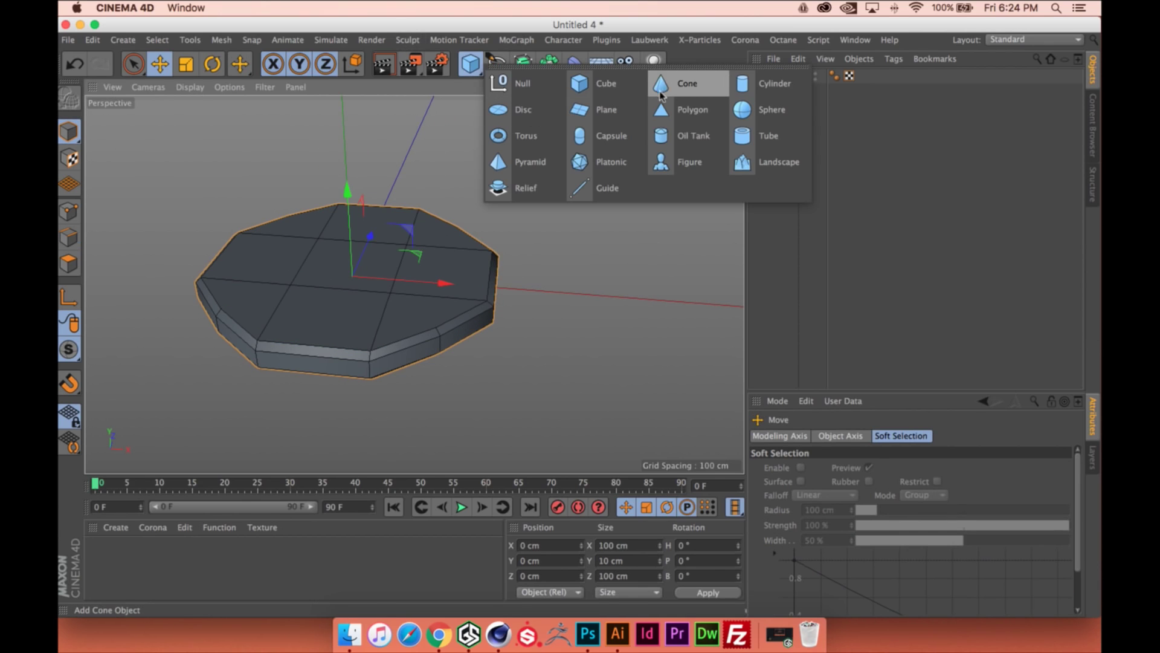
left_click(765, 85)
scroll(564, 233, "down", 5)
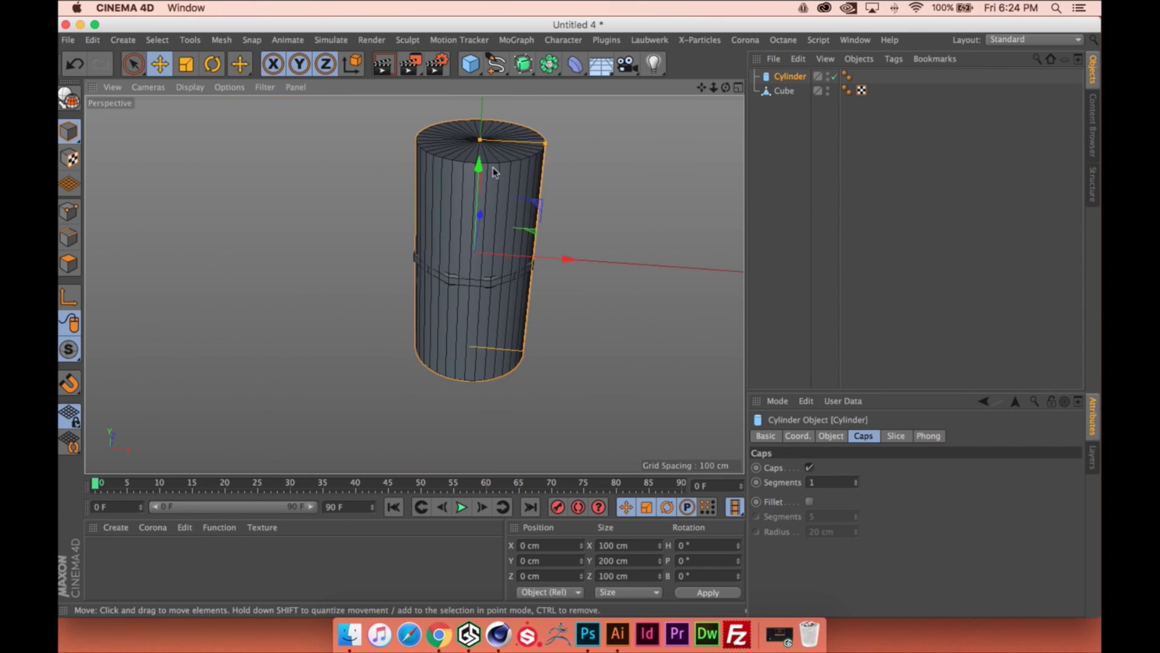
left_click_drag(479, 140, 477, 242)
left_click_drag(544, 257, 696, 269)
middle_click_drag(622, 245, 551, 233, "alt")
scroll(518, 222, "up", 5)
left_click_drag(446, 223, 401, 258, "alt")
scroll(357, 259, "up", 3)
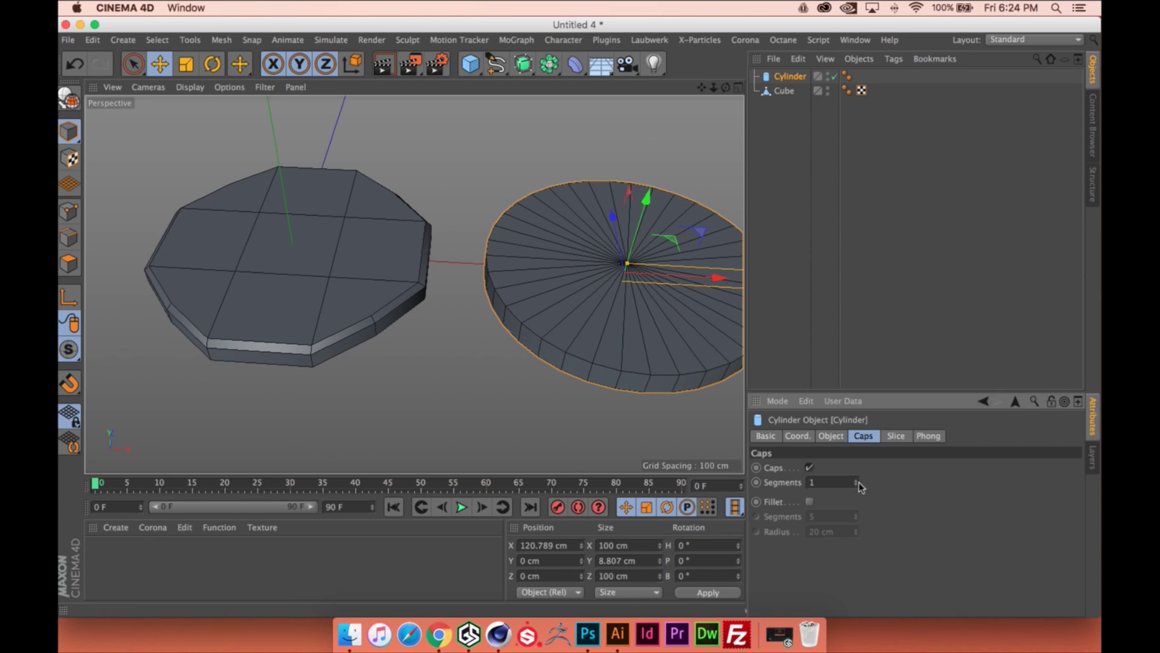
Set the cylinder's cap segments to 2 and delete the cylinder
left_click_drag(858, 481, 856, 491)
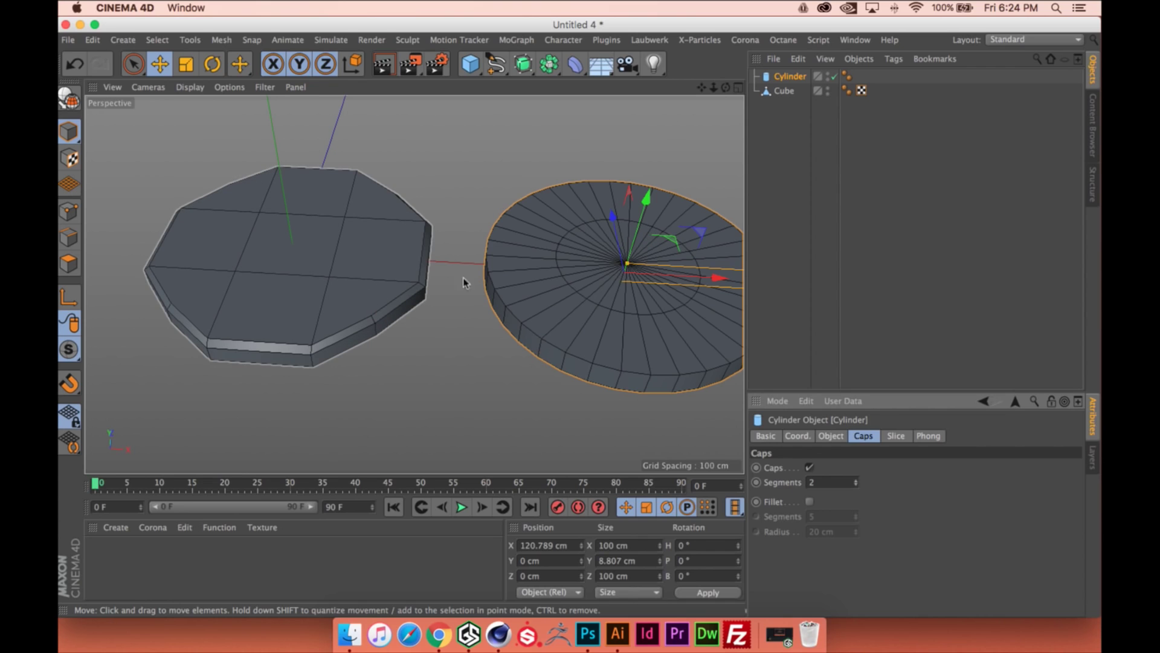
key("Delete")
Select the beveled disc mesh and place it inside a new Subdivision Surface
left_click(293, 234)
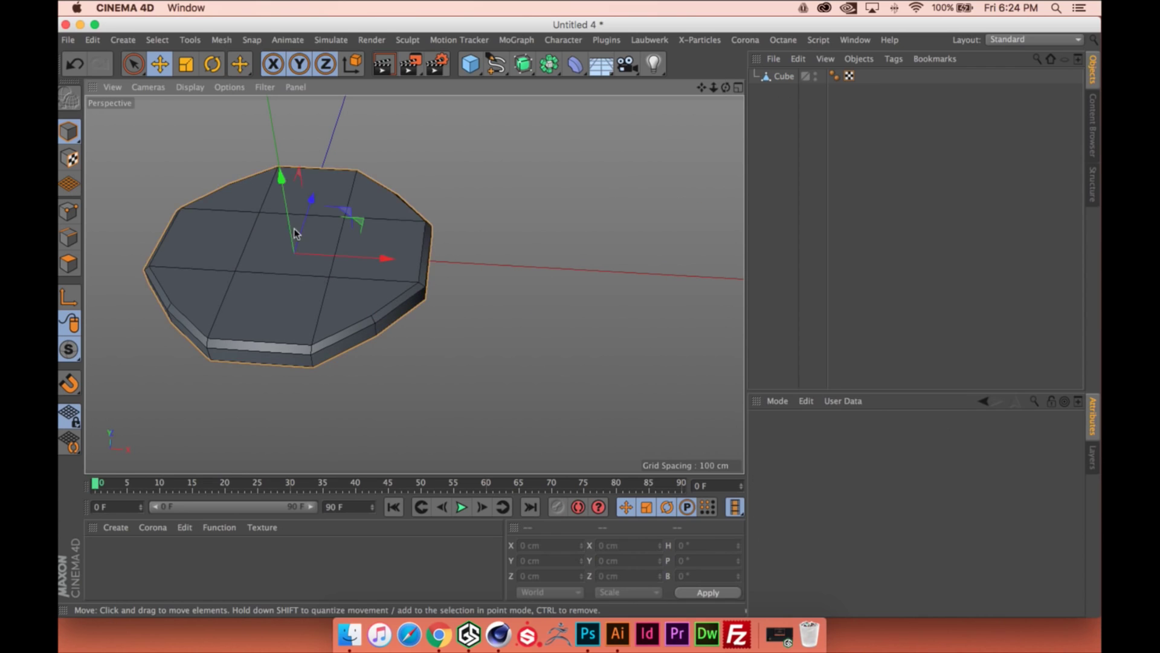
scroll(355, 212, "up", 5)
left_click_drag(387, 169, 383, 212, "alt")
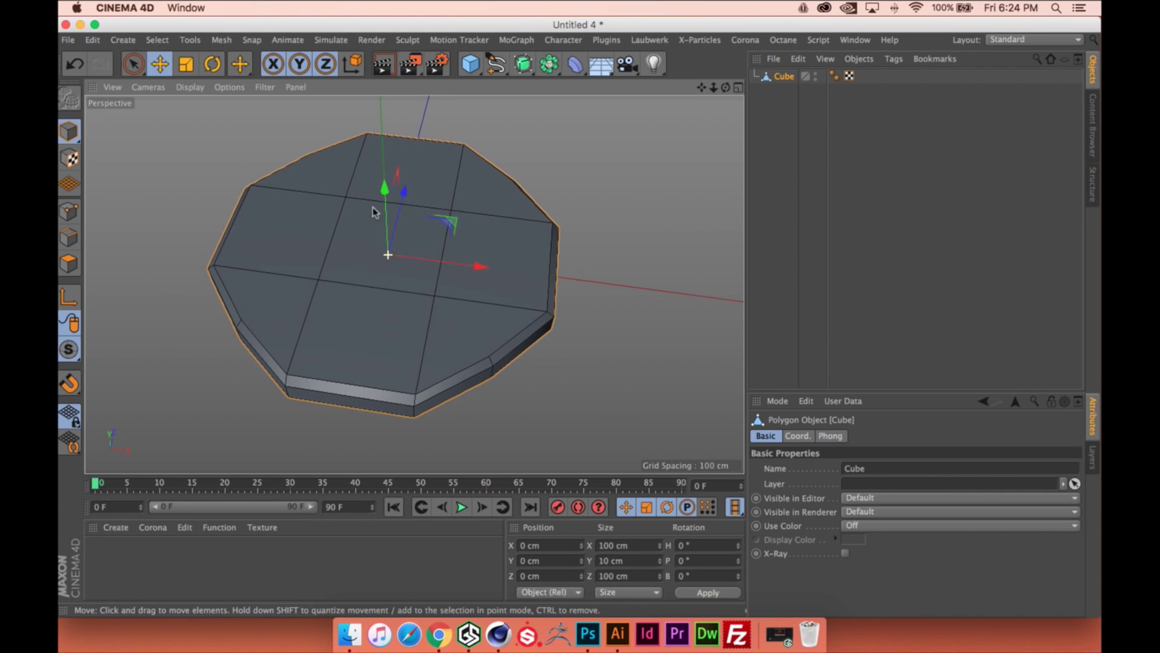
left_click(526, 68, "alt")
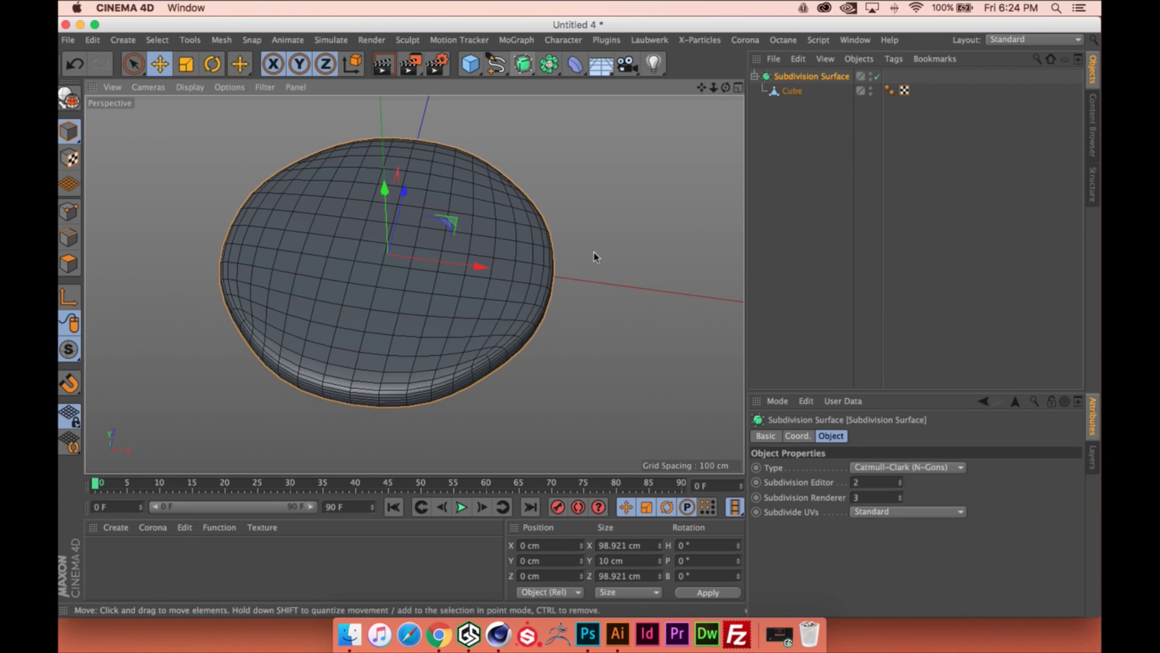
left_click_drag(431, 242, 440, 213, "alt")
scroll(436, 240, "up", 3)
middle_click_drag(440, 214, 446, 178, "alt")
left_click_drag(413, 229, 423, 208, "alt")
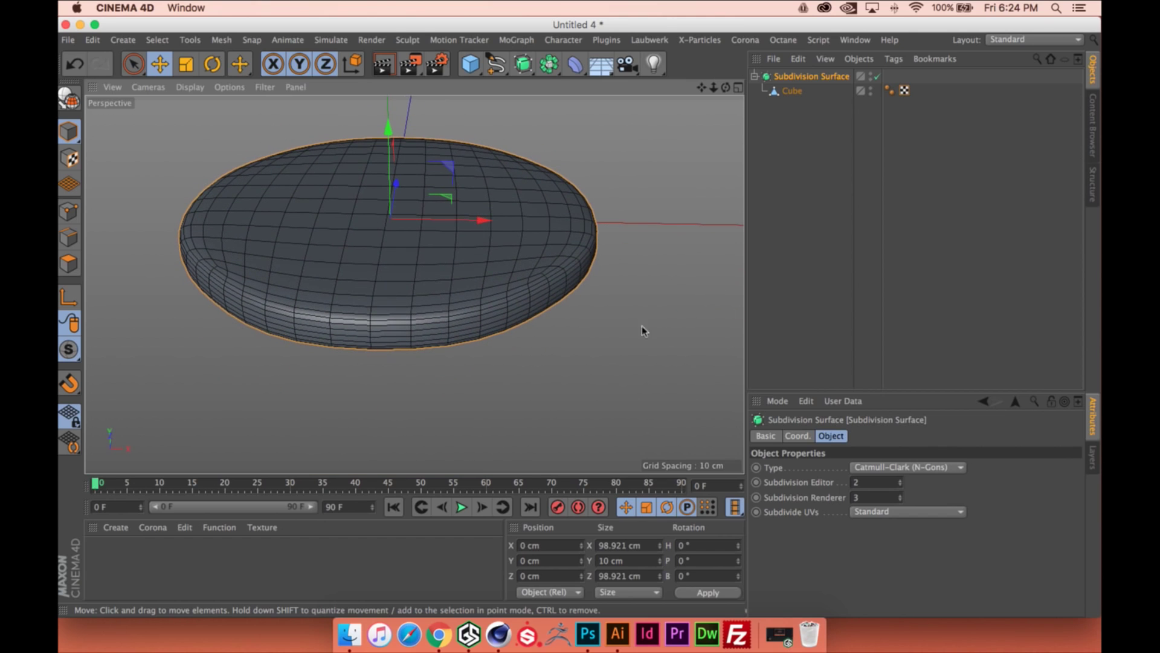
Switch to Photoshop and open the recent file Pancakes 2 - large.jpg in full-screen view, enlarged on the pancake stack
left_click(594, 633)
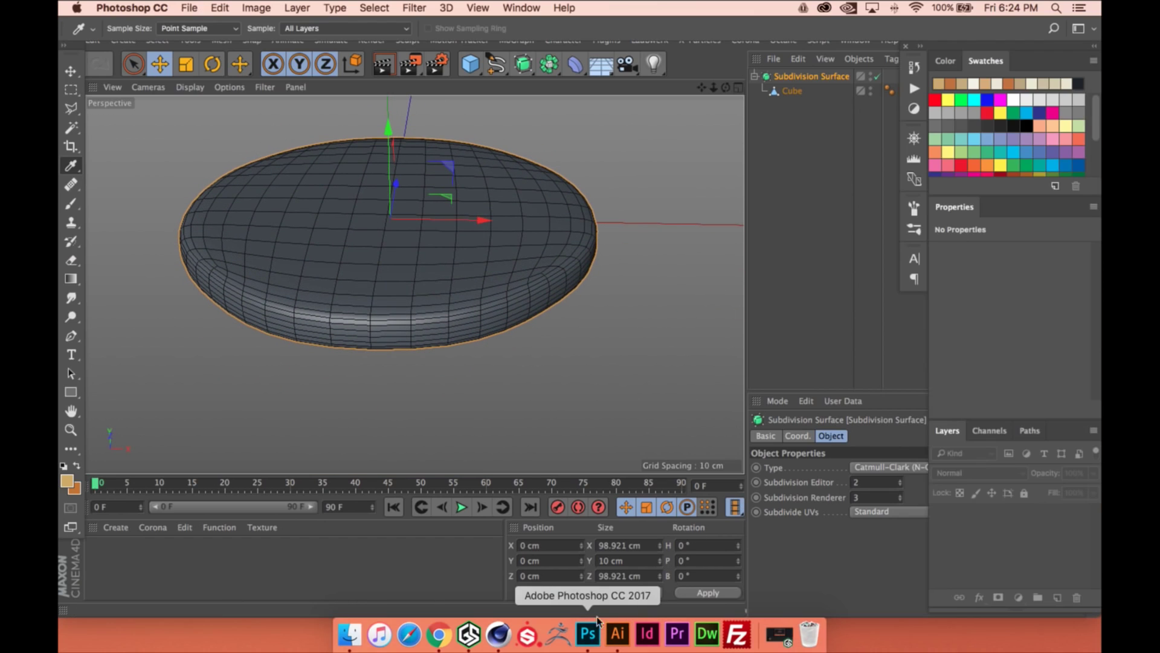
left_click(180, 9)
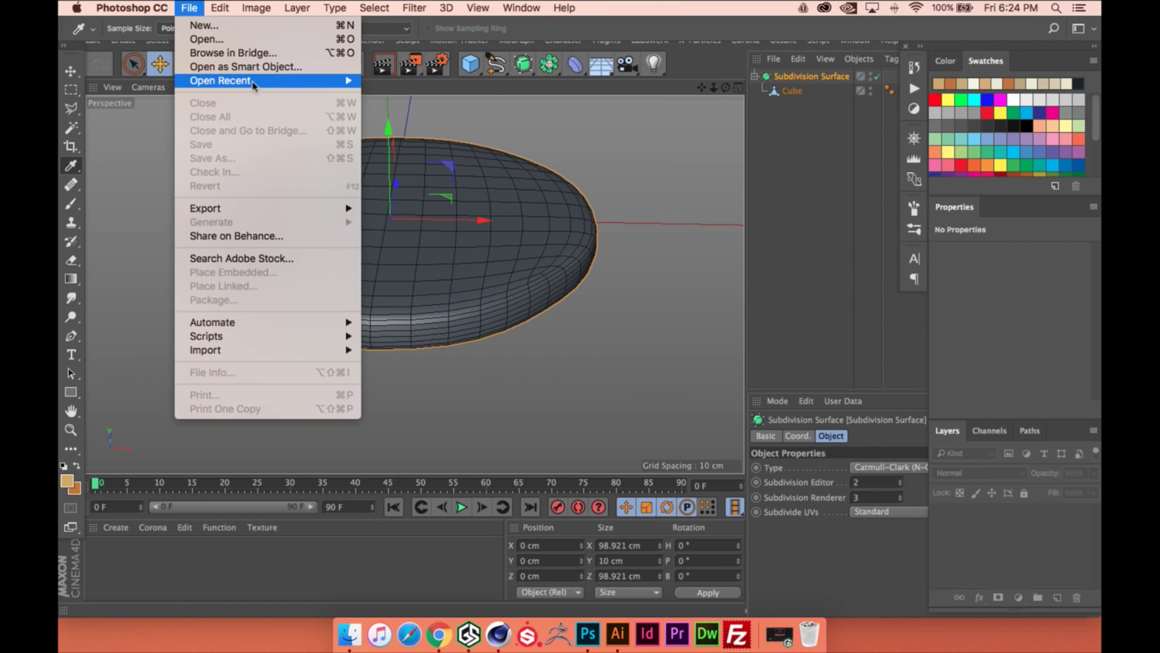
mouse_move(254, 82)
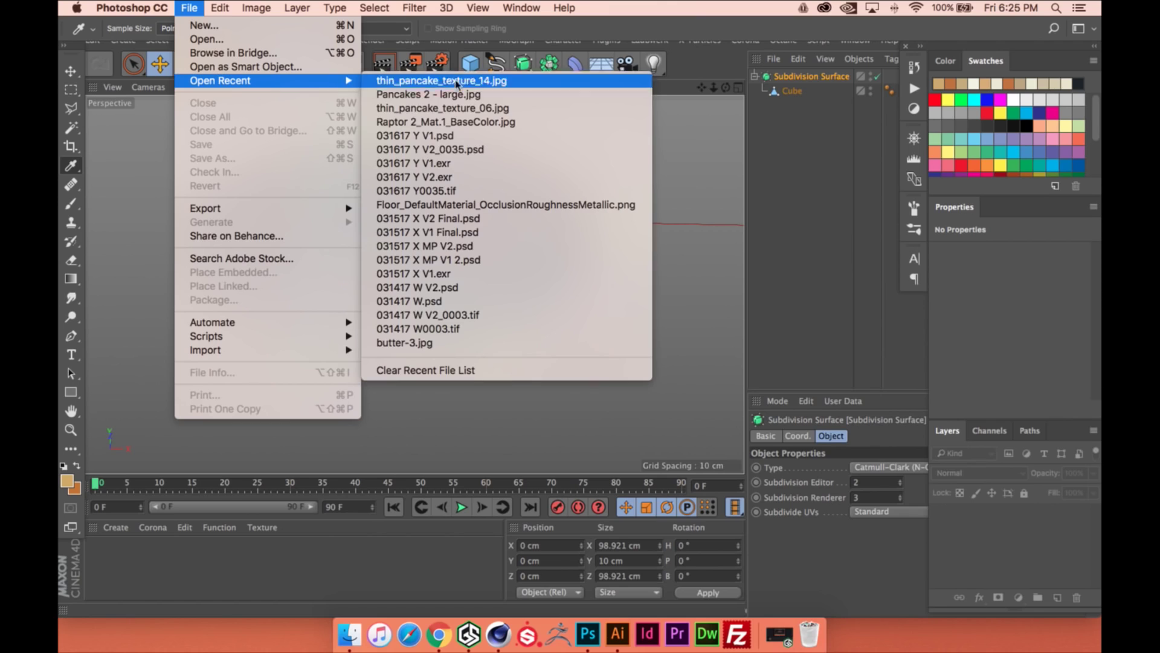
left_click(520, 95)
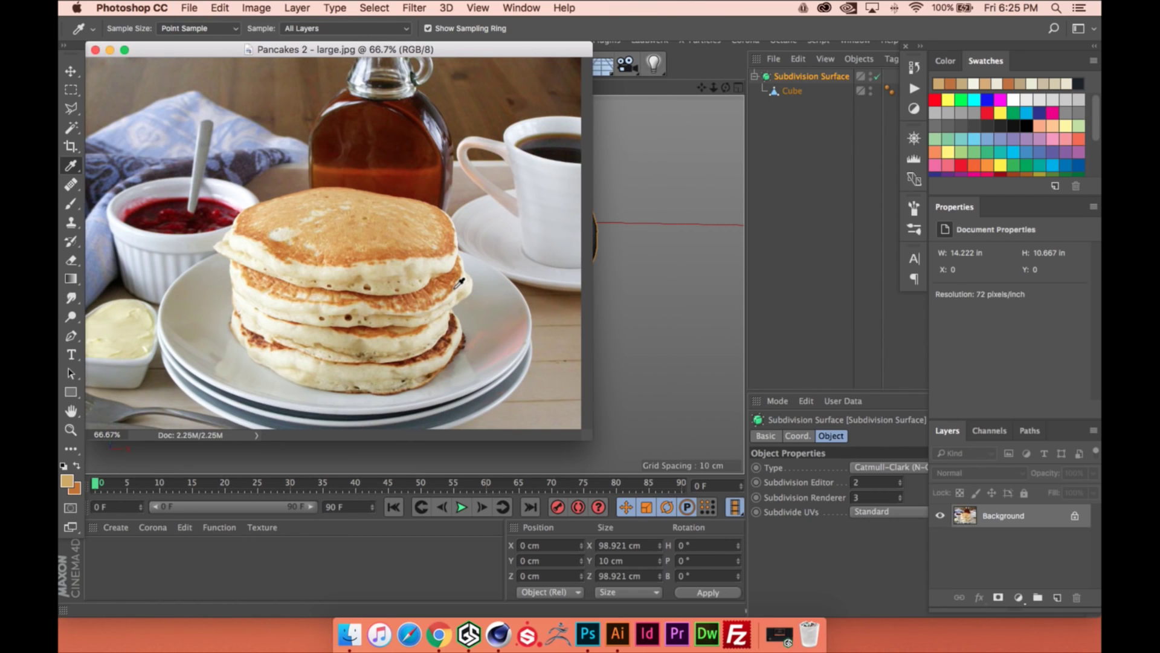
key("f")
scroll(464, 256, "up", 5, "alt")
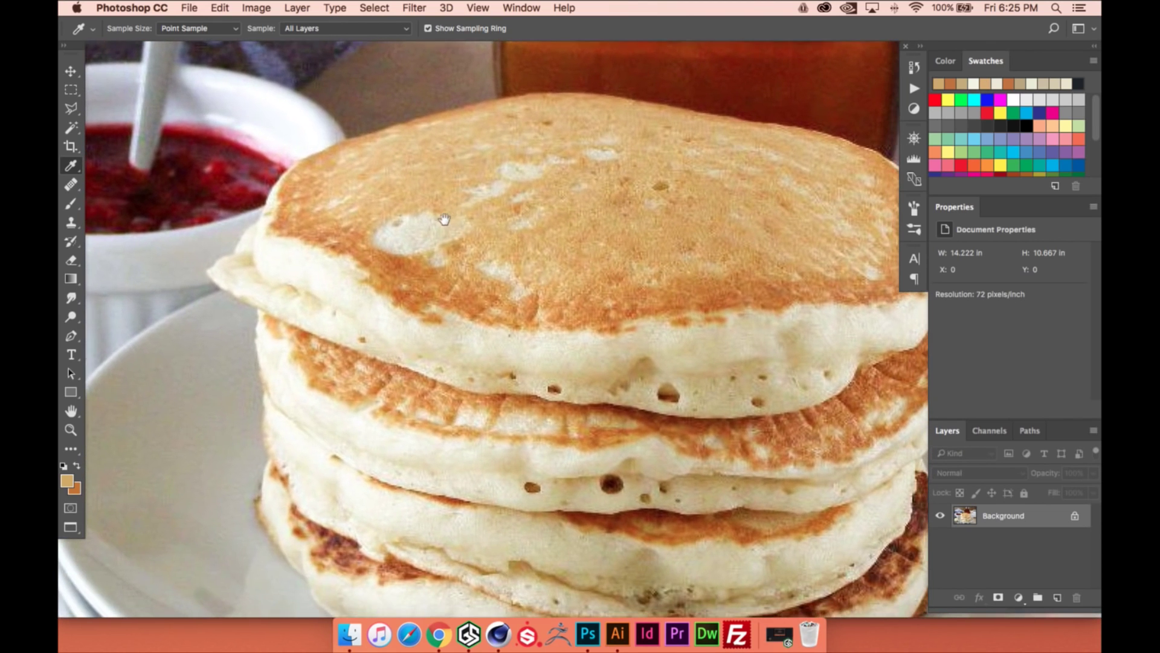
left_click_drag(444, 219, 427, 216)
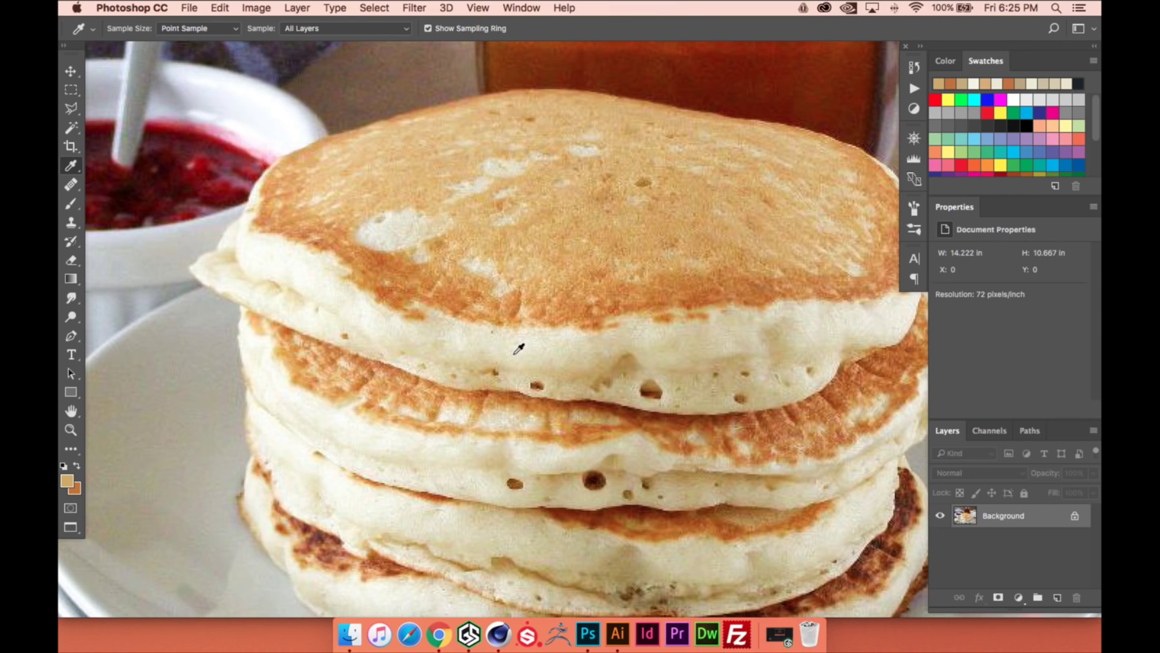
Sample the pale side and the browned top of the pancakes with the Eyedropper, inspecting the foreground color without editing it
left_click_drag(397, 334, 399, 326)
left_click_drag(744, 347, 740, 356)
left_click(65, 482)
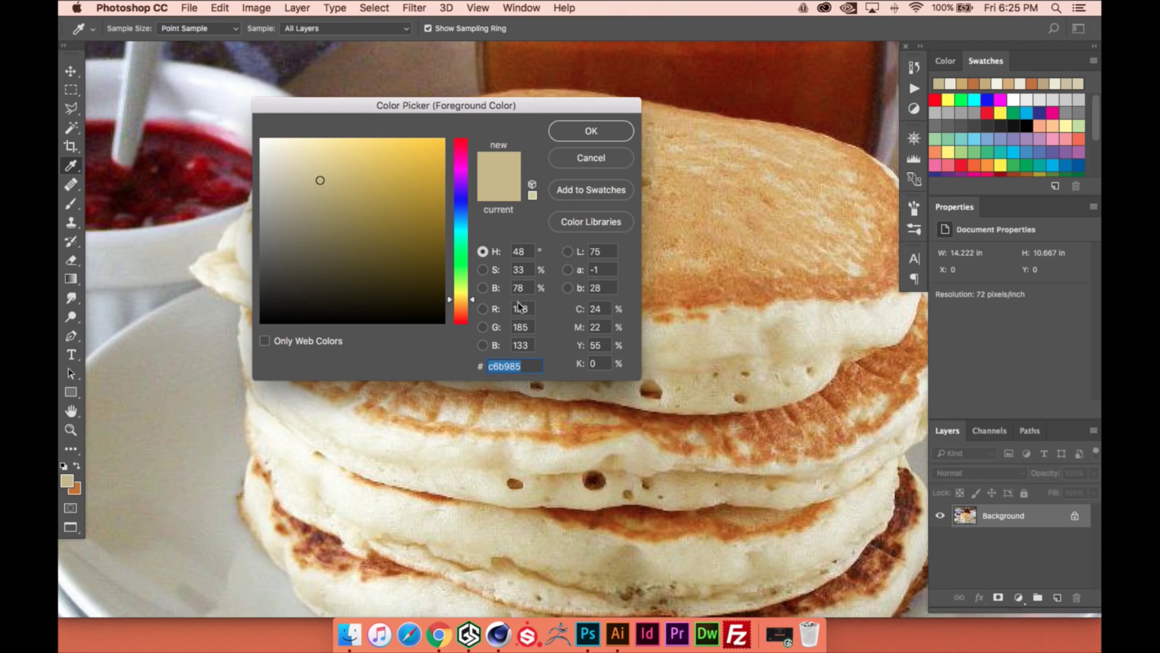
left_click(571, 158)
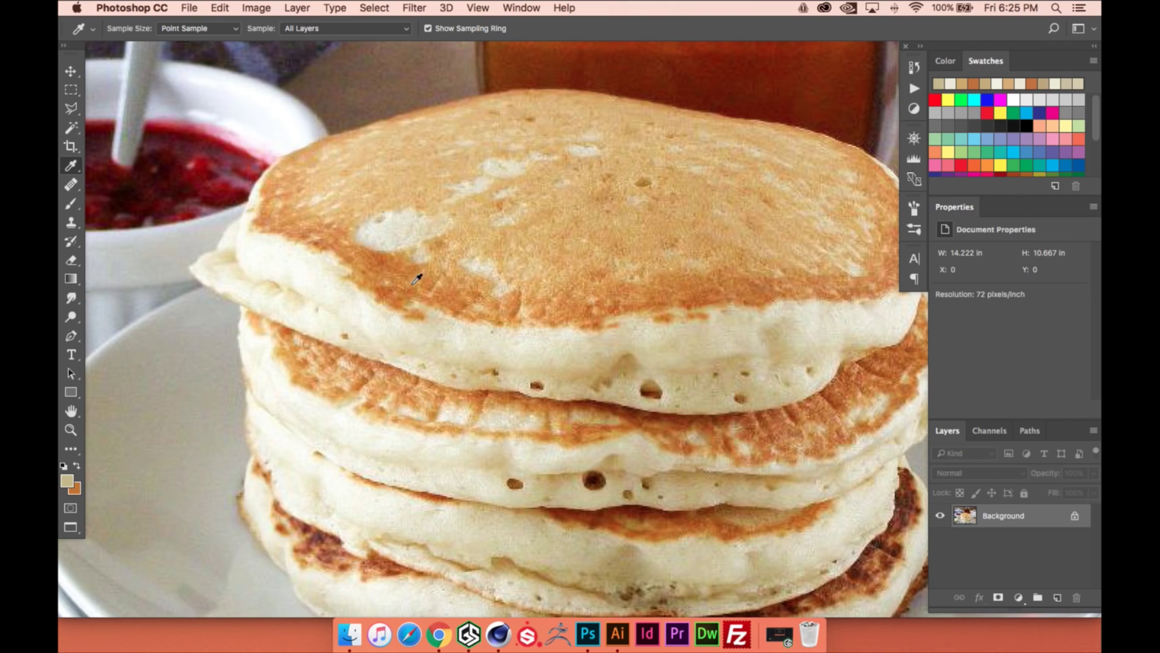
left_click_drag(404, 279, 404, 275)
left_click_drag(584, 209, 586, 208)
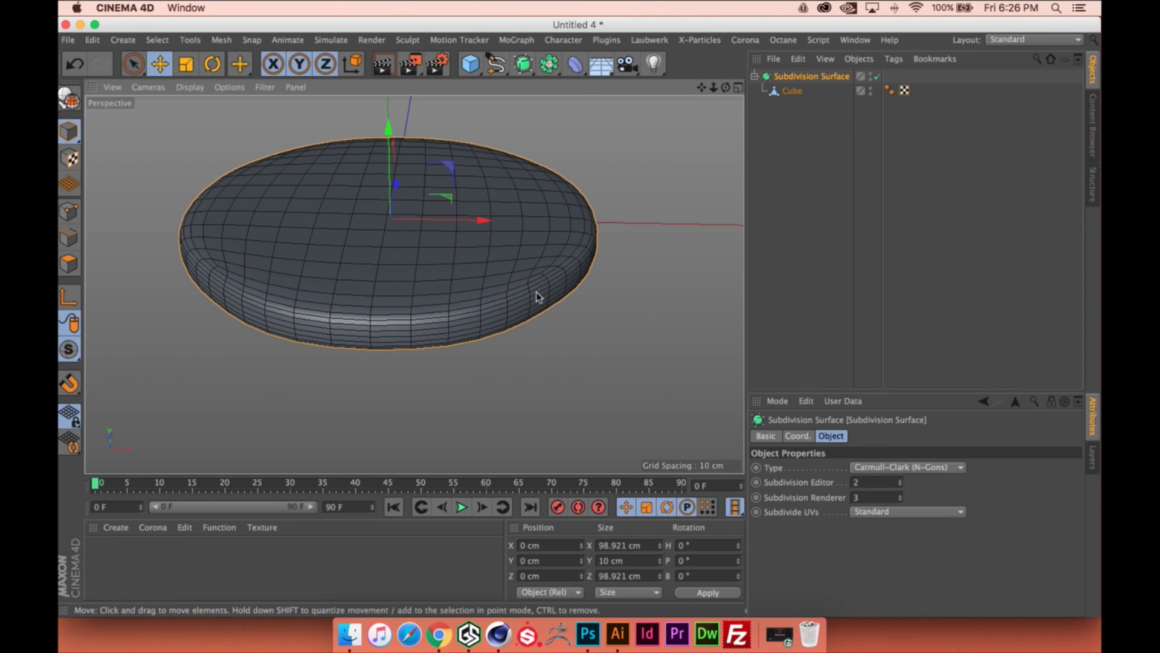
Create a new material, load a Noise shader as its Color channel texture and open the shader's properties
left_click(115, 527)
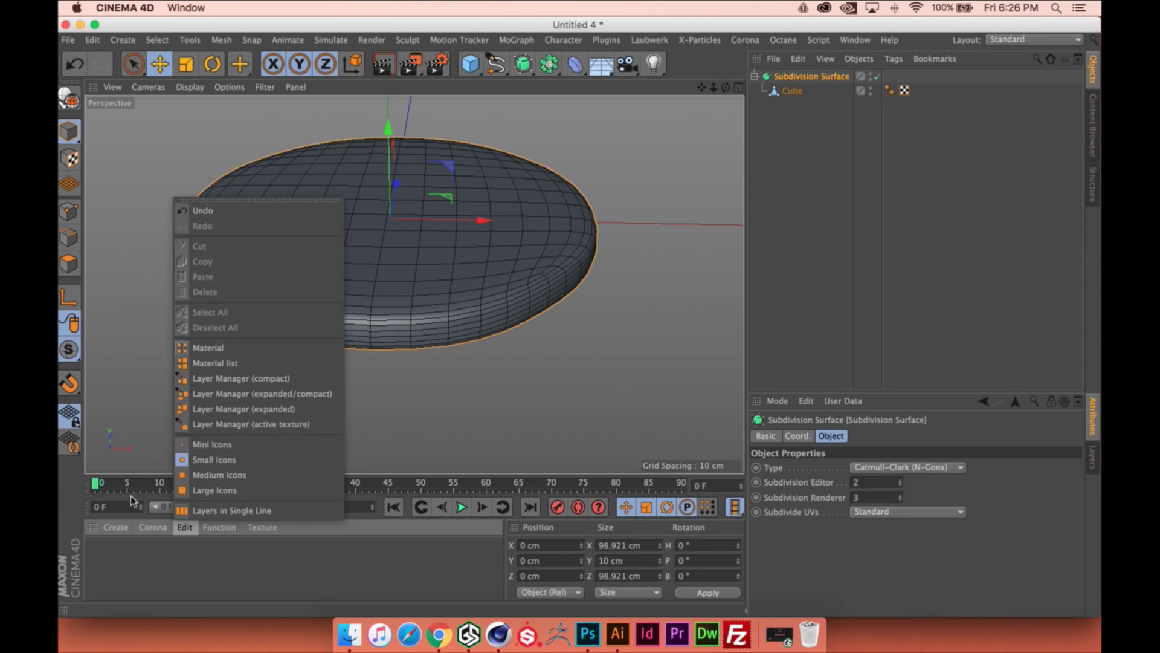
left_click(143, 399)
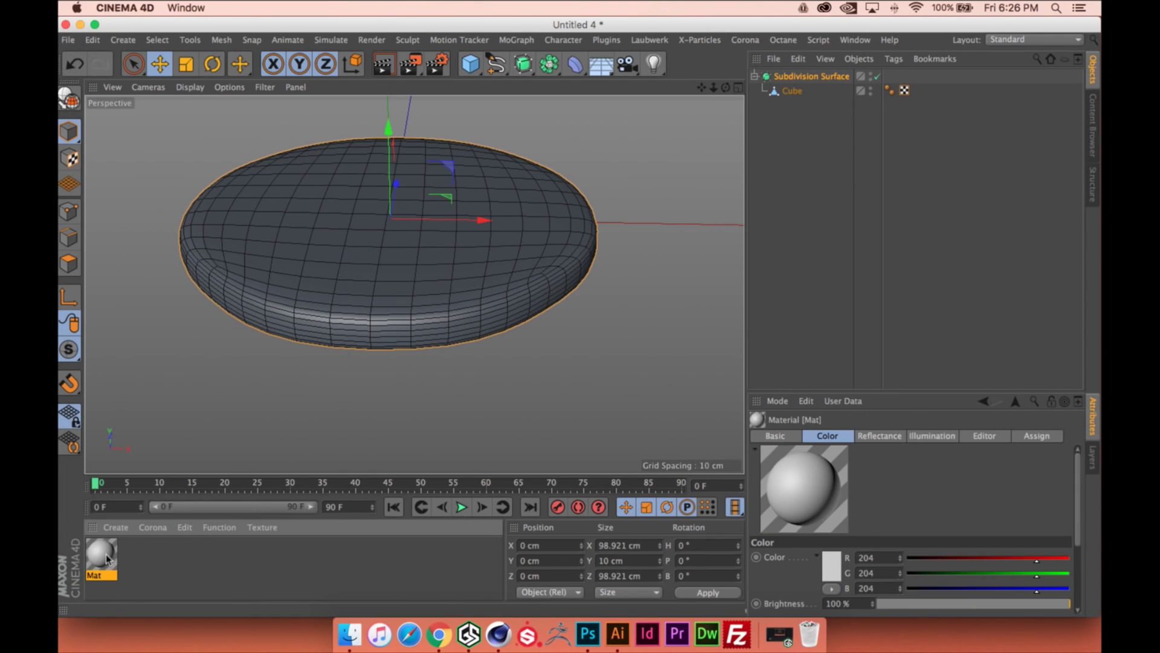
double_click(106, 557)
left_click(463, 215)
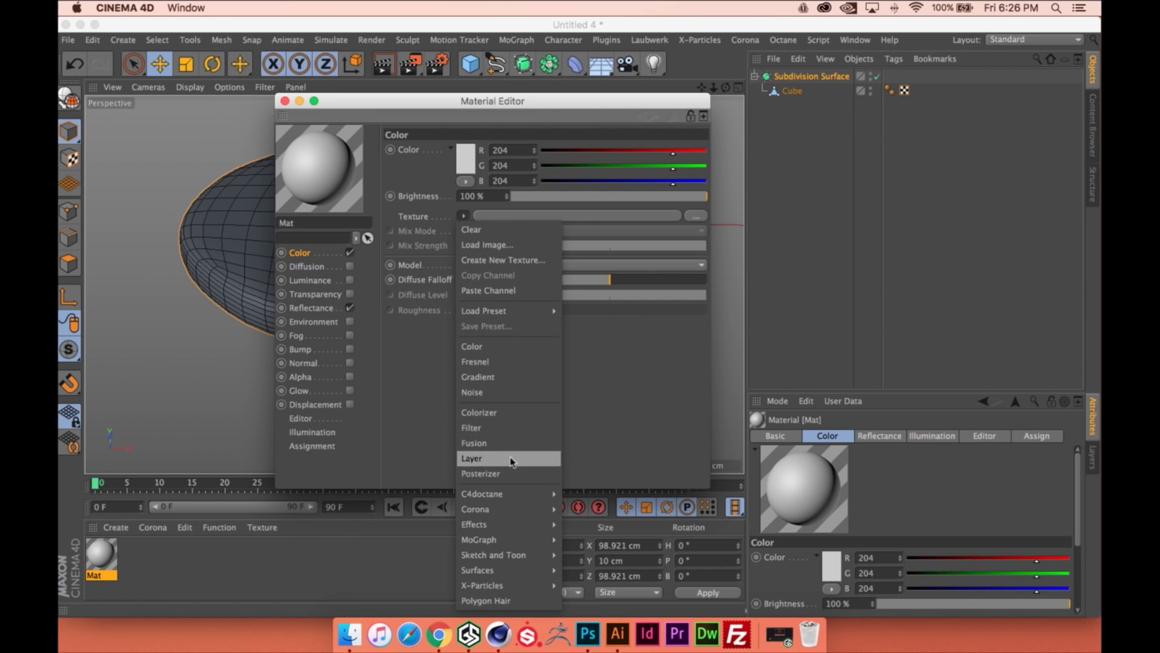
left_click(510, 391)
left_click(483, 215)
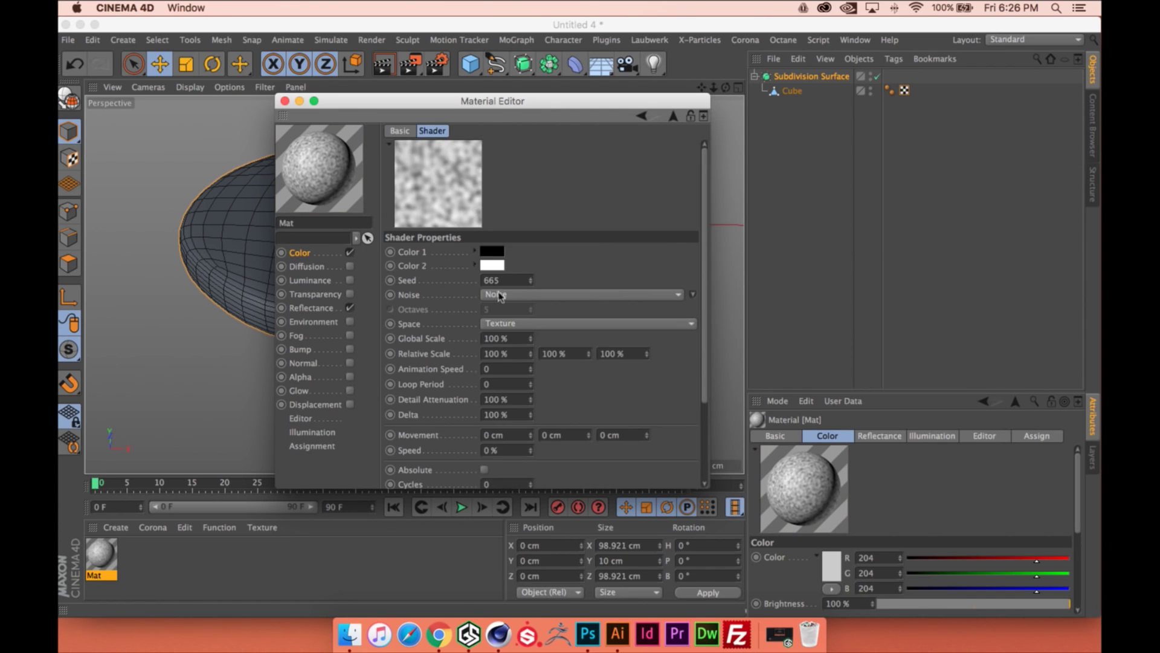
Set the shader's noise type to Naki and its global scale to 432 %
left_click(500, 295)
left_click(544, 340)
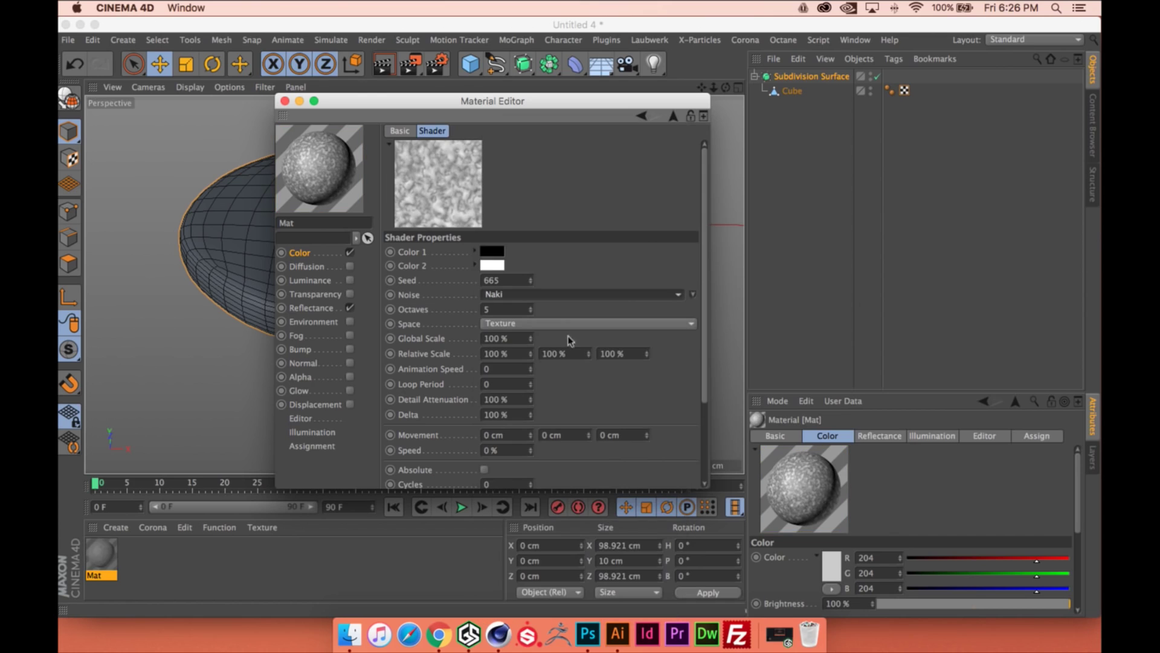
left_click_drag(530, 340, 552, 207)
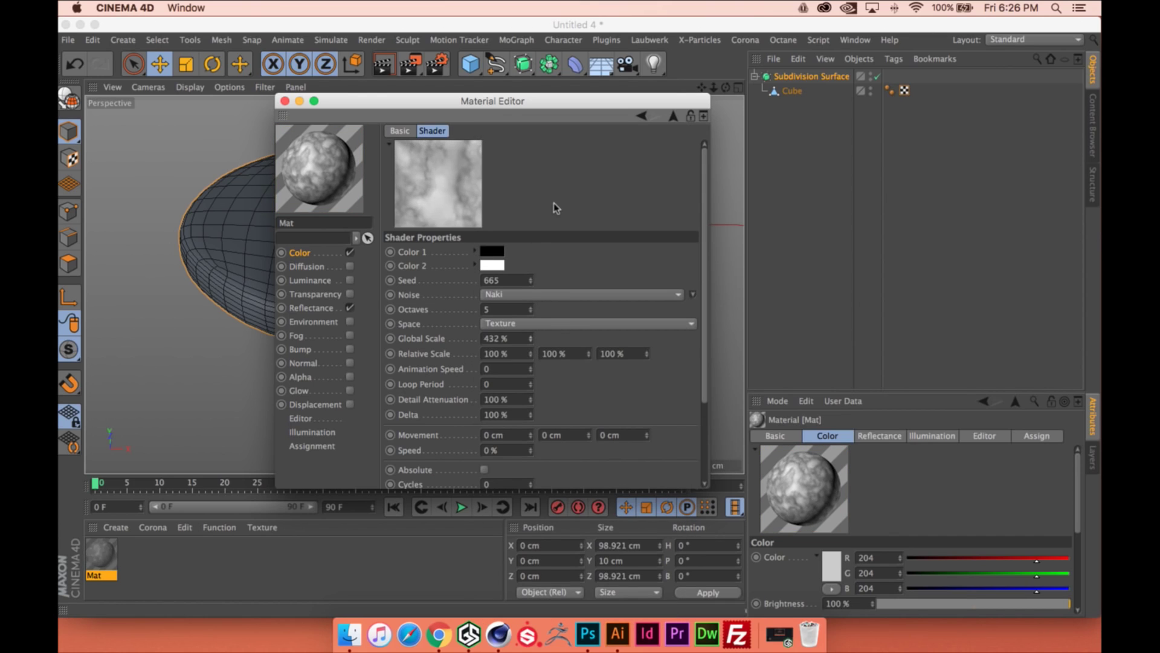
Set the noise's space to World and close the Material Editor
left_click(520, 323)
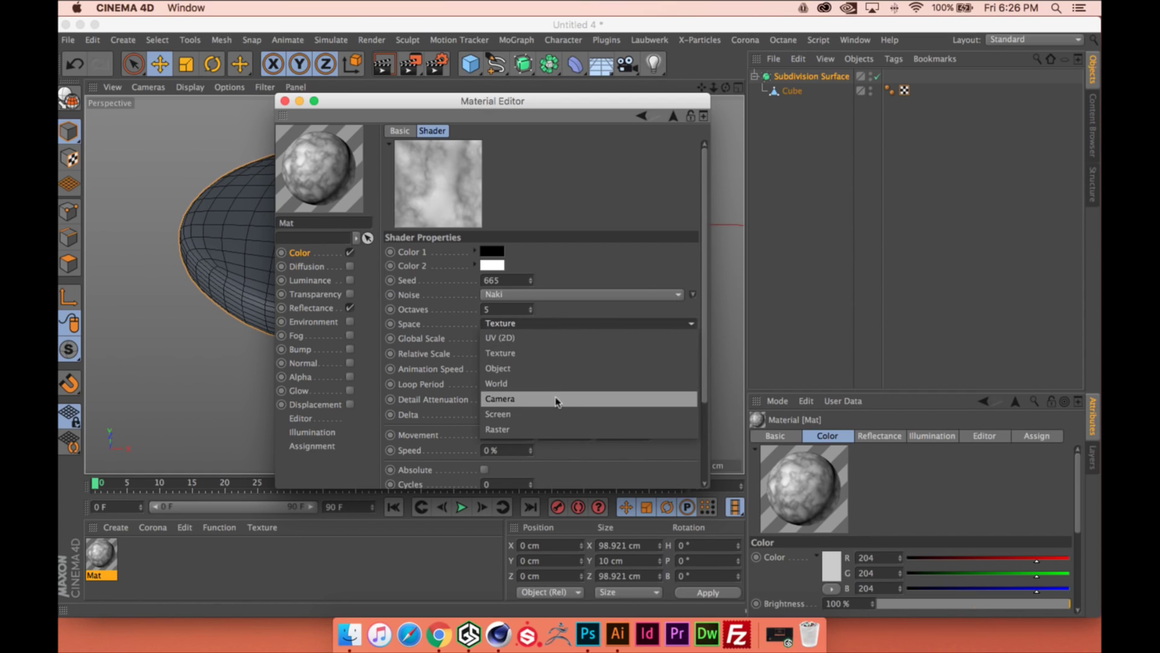
left_click(492, 326)
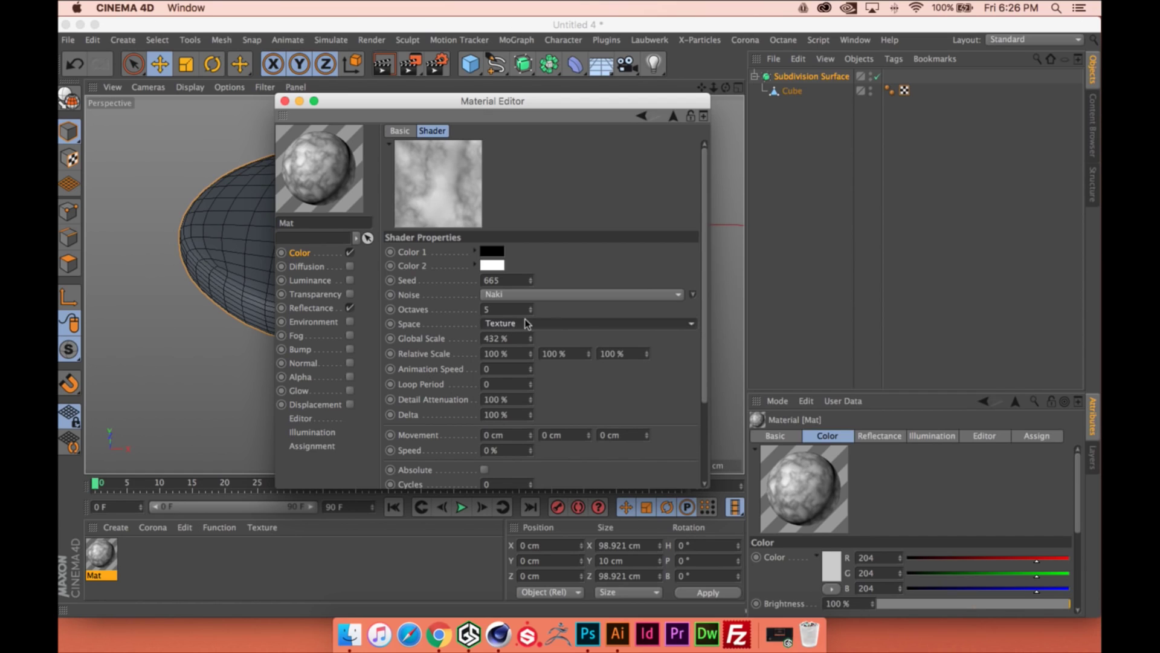
left_click(516, 321)
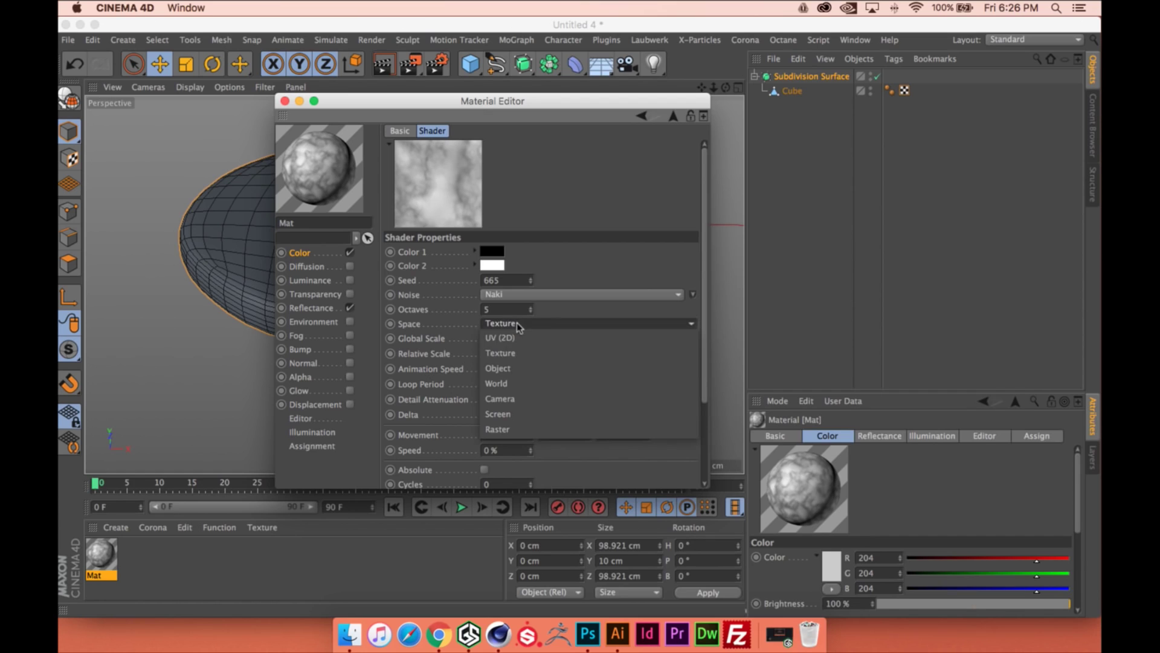
left_click(562, 384)
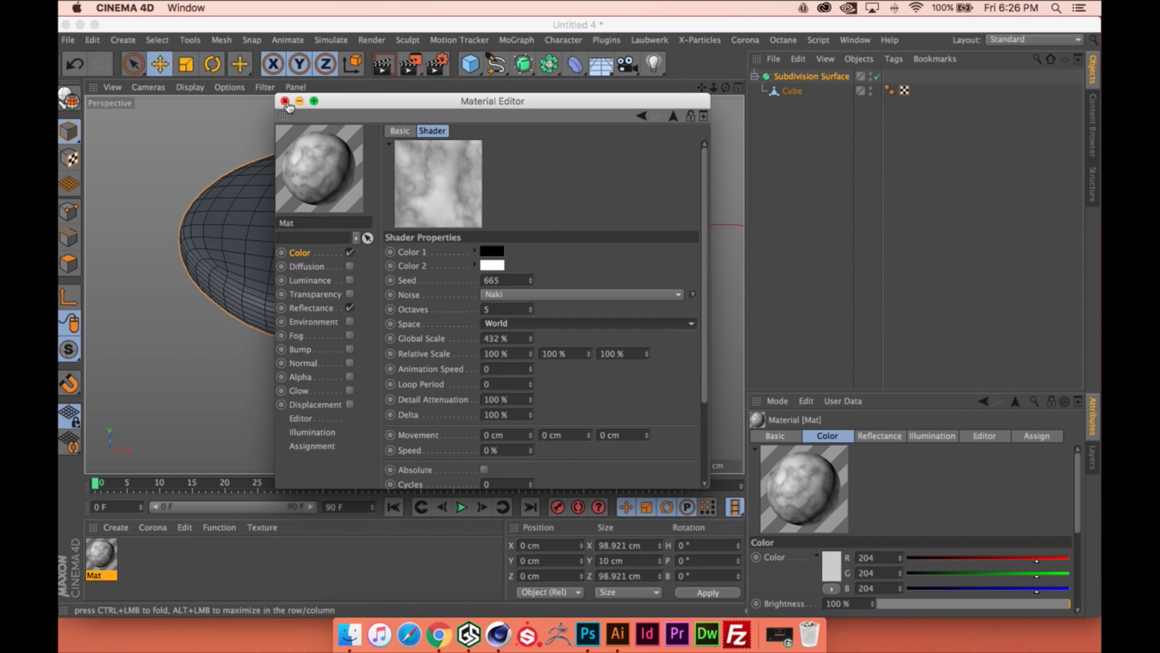
left_click(165, 463)
Switch to the open document Texture Example.c4d and inspect the Noise shader settings of the spheres' material
left_click(856, 39)
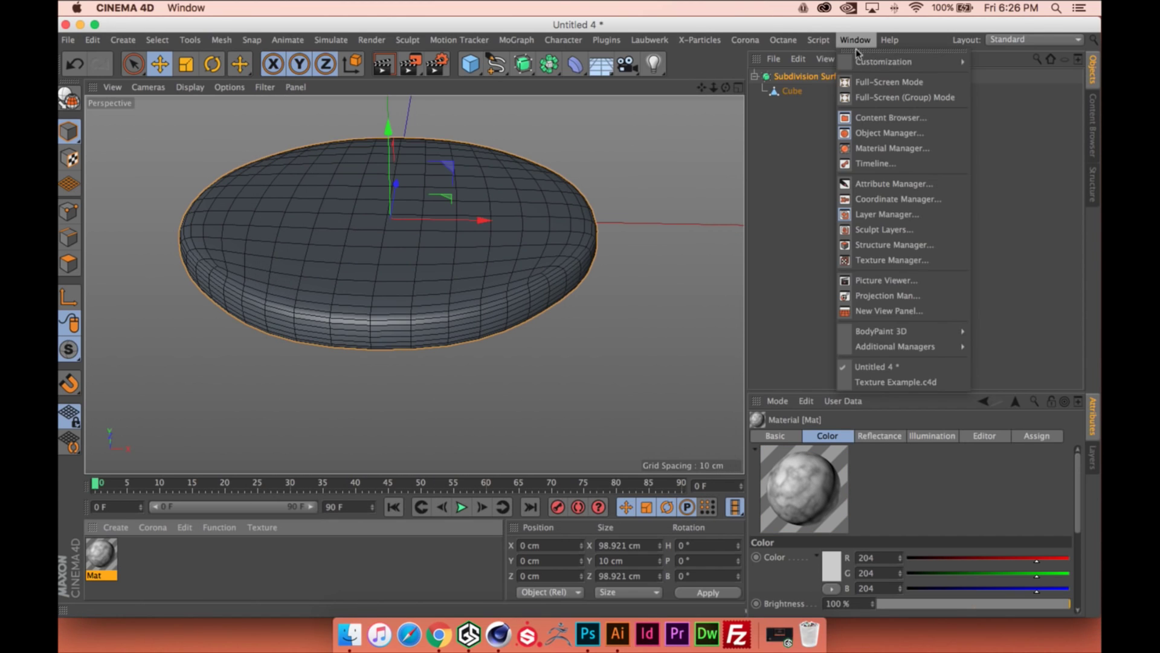
left_click(868, 383)
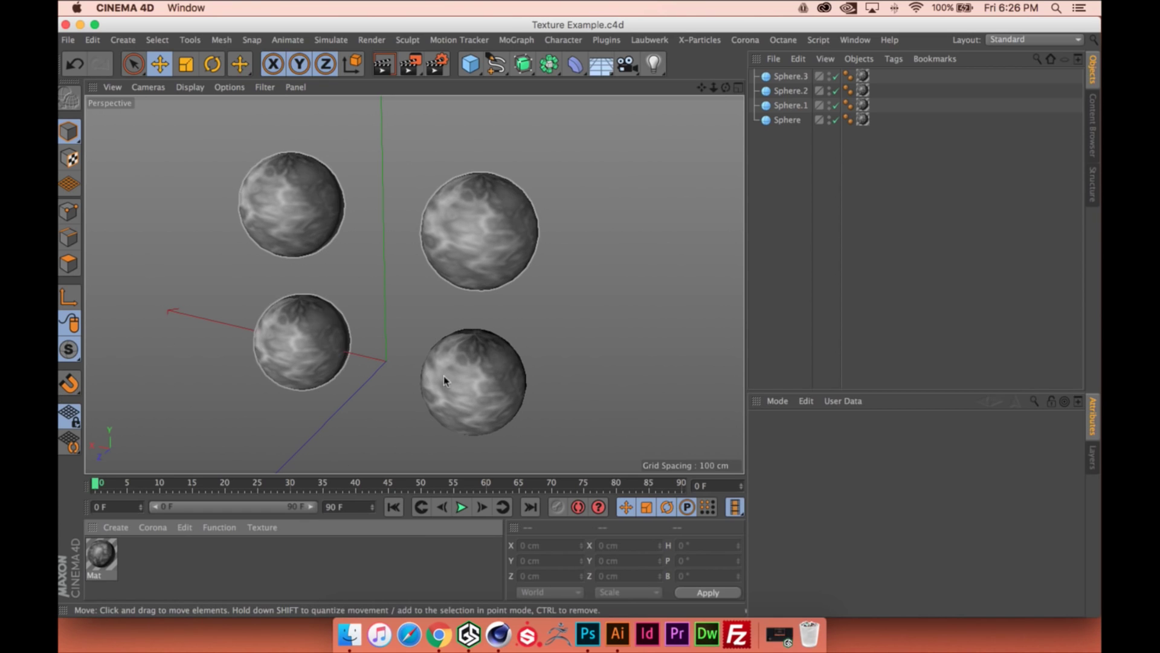
double_click(111, 558)
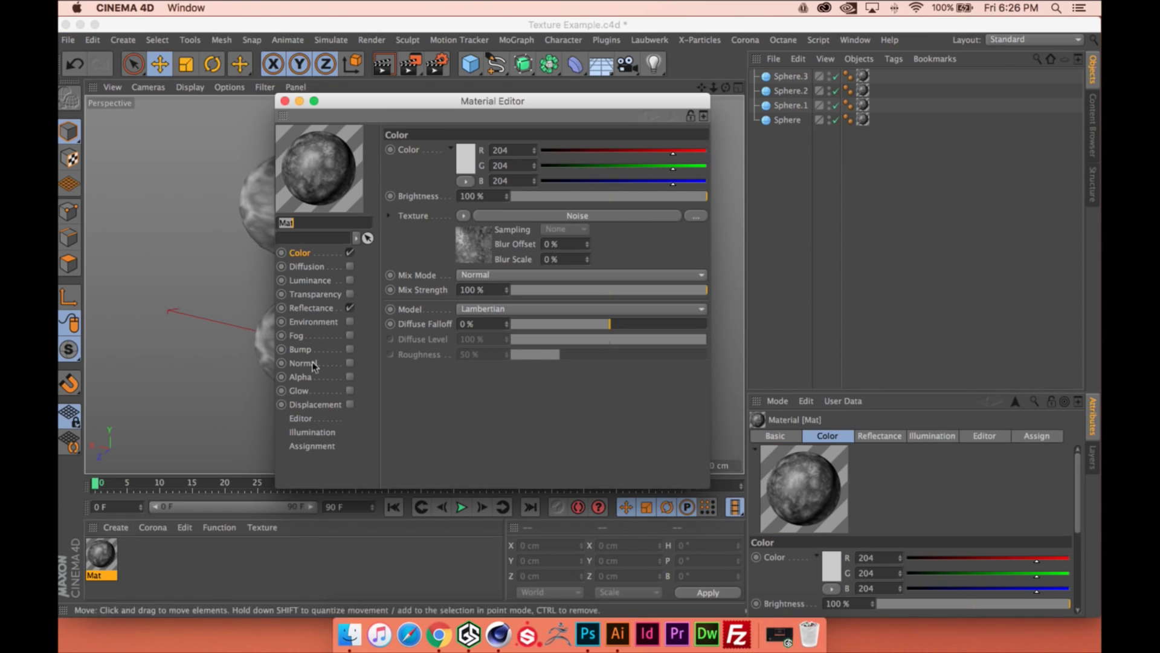
left_click(485, 219)
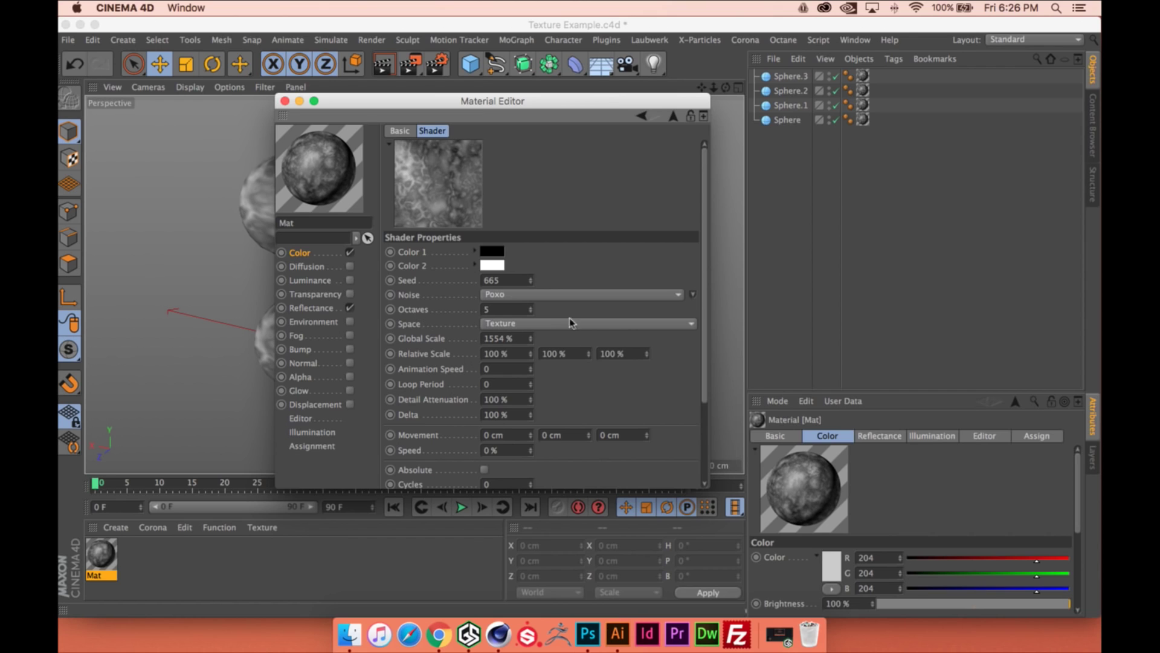
left_click(285, 101)
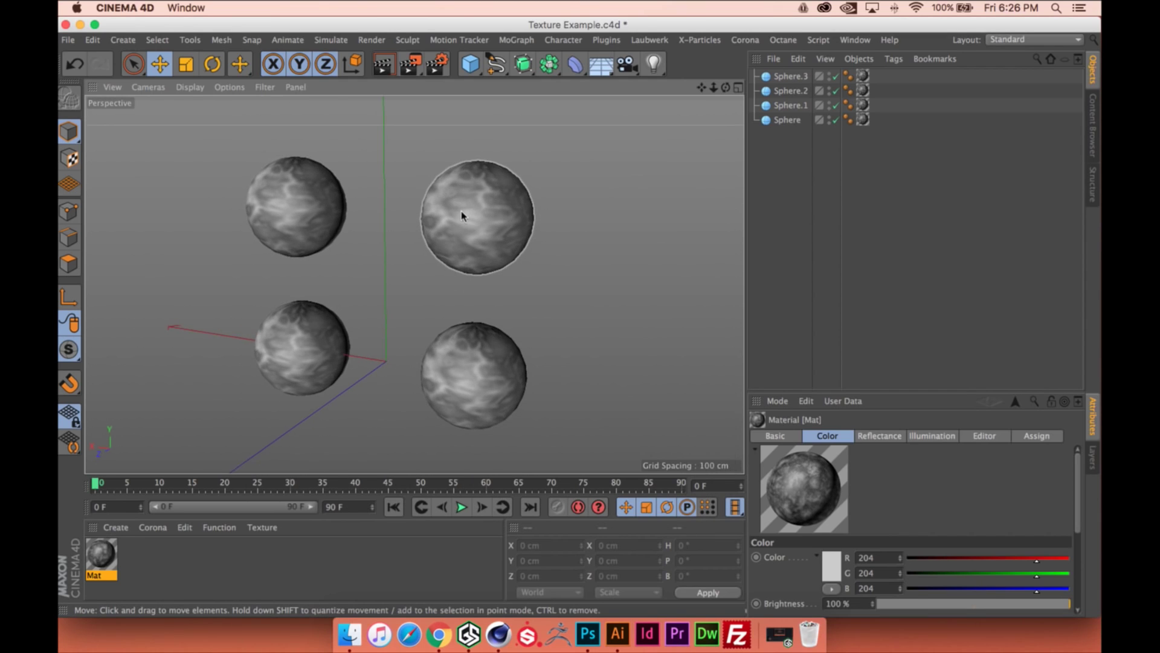
Preview-render the four textured spheres from the front and from the opposite side to compare their noise patterns
key("super+r")
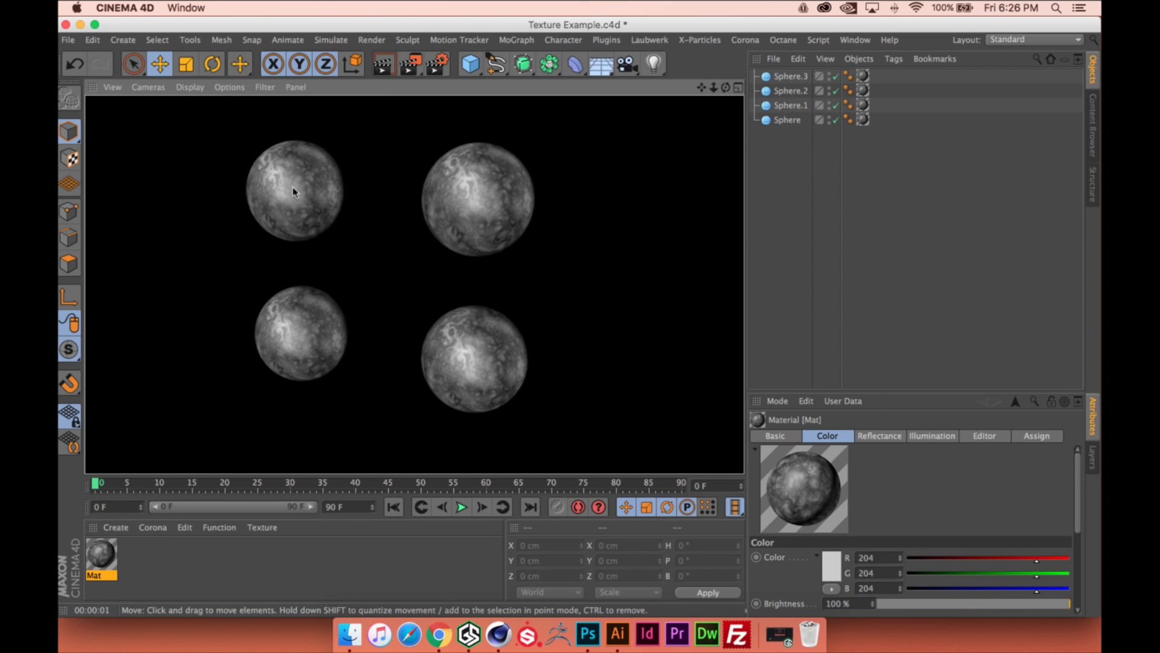
left_click(452, 299)
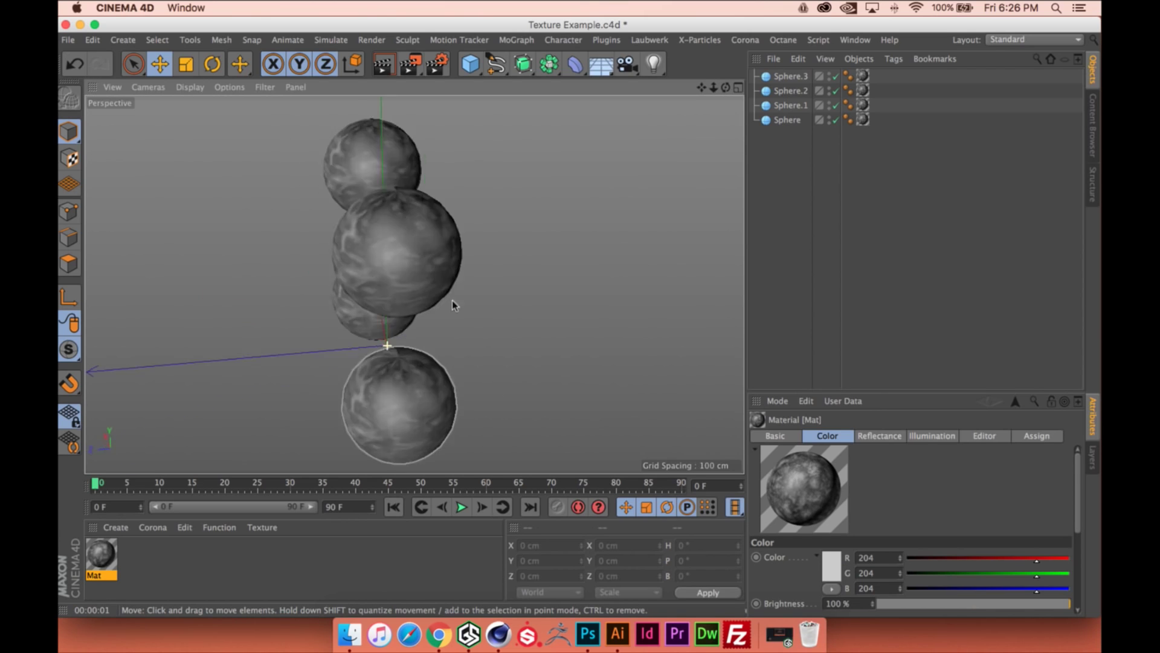
left_click_drag(452, 300, 269, 257, "alt")
key("super+r")
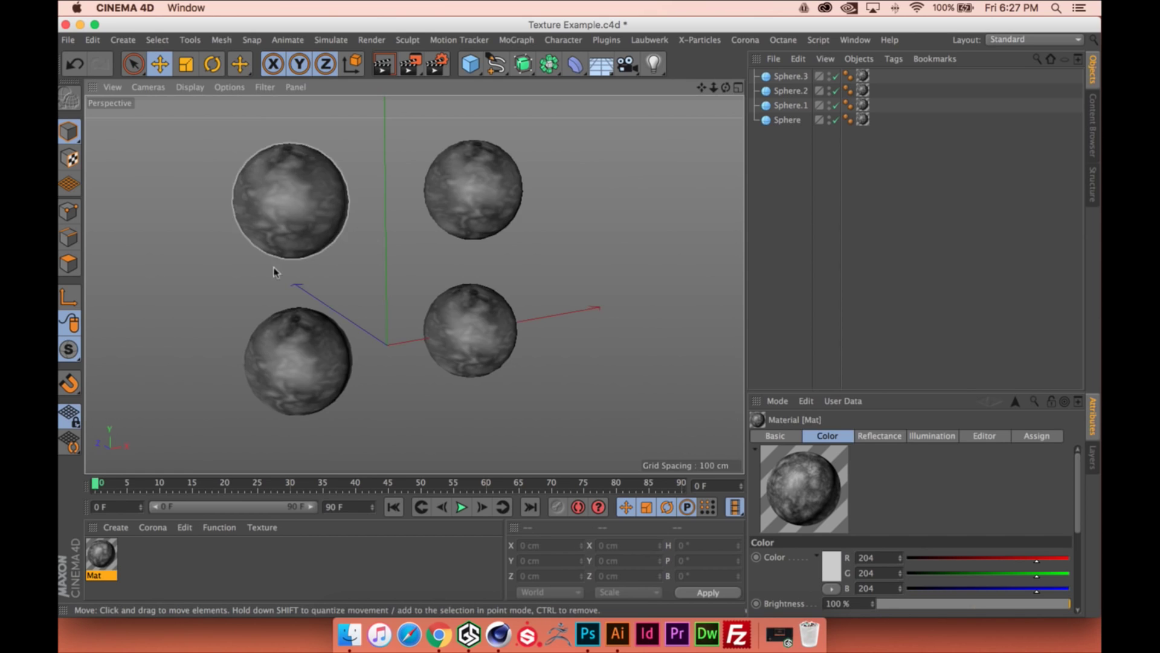
left_click_drag(277, 269, 599, 266, "alt")
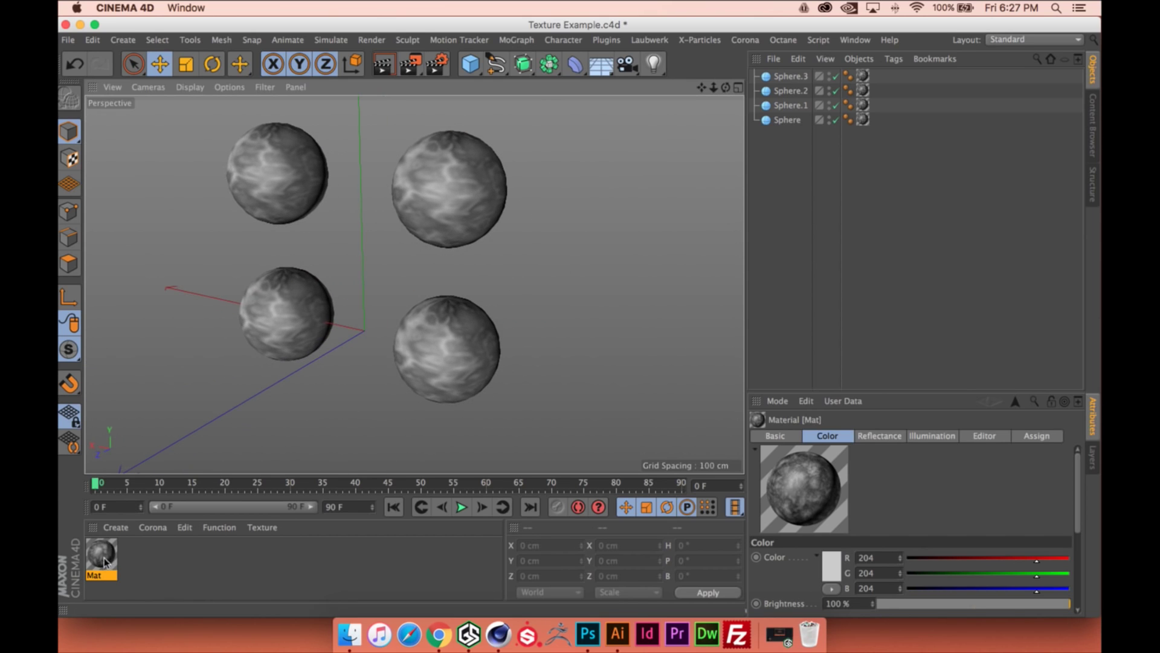
Duplicate the spheres' material and set Color 1 of the selected material's Noise shader to a bright blue with hue 215°
key("super+c")
key("super+v")
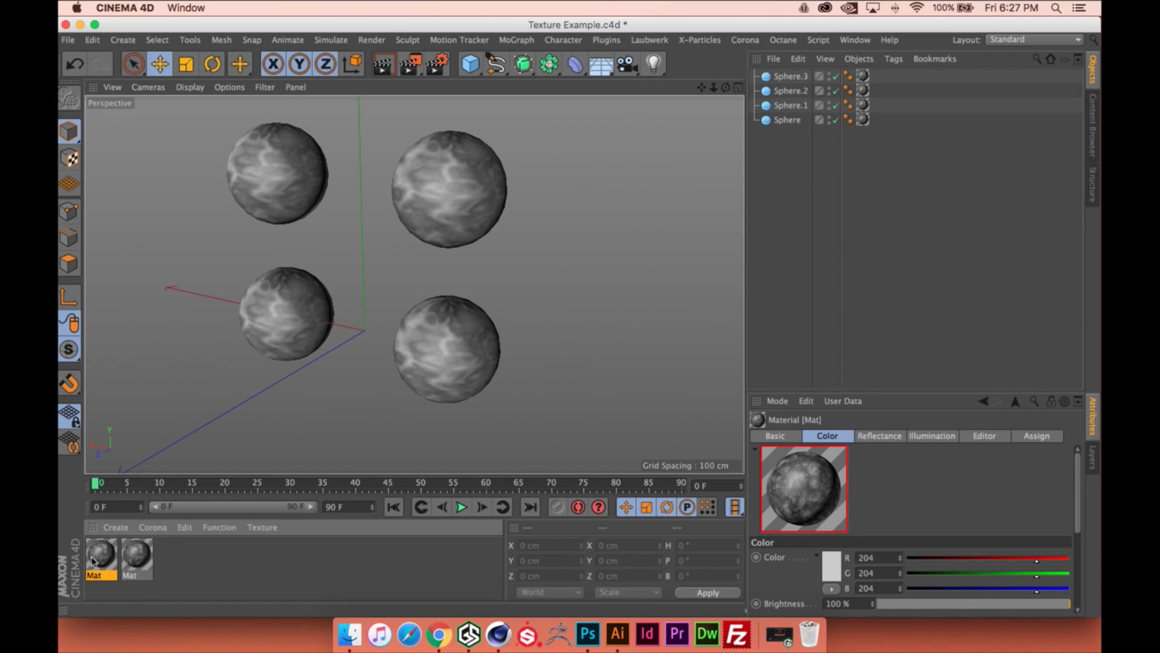
double_click(104, 554)
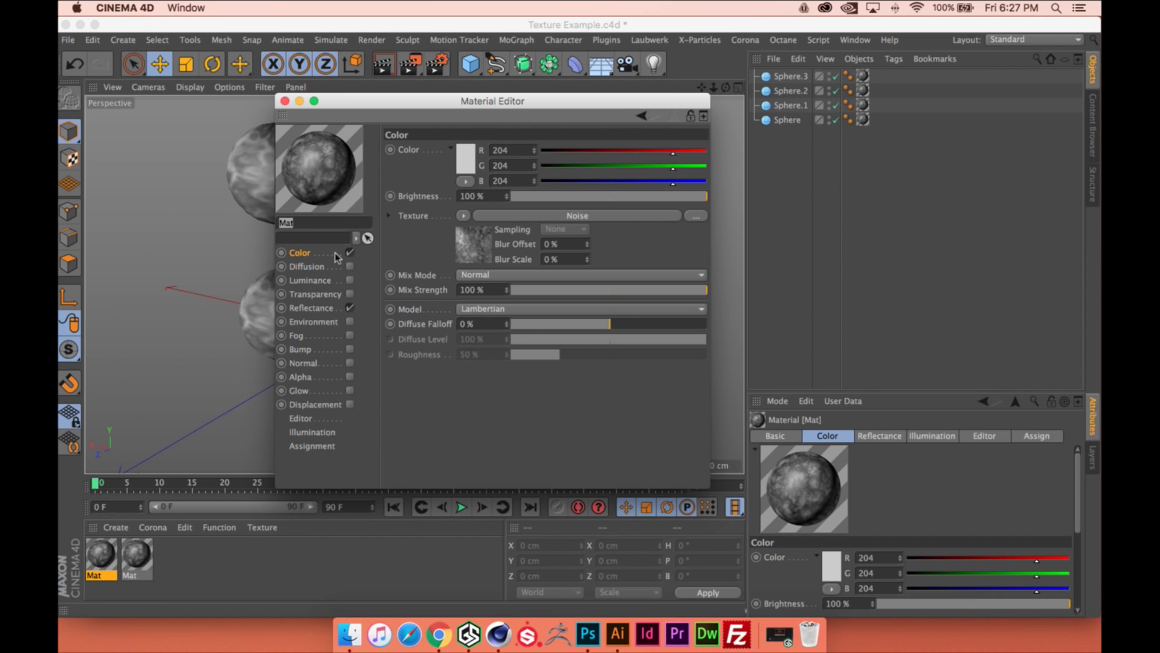
left_click(511, 216)
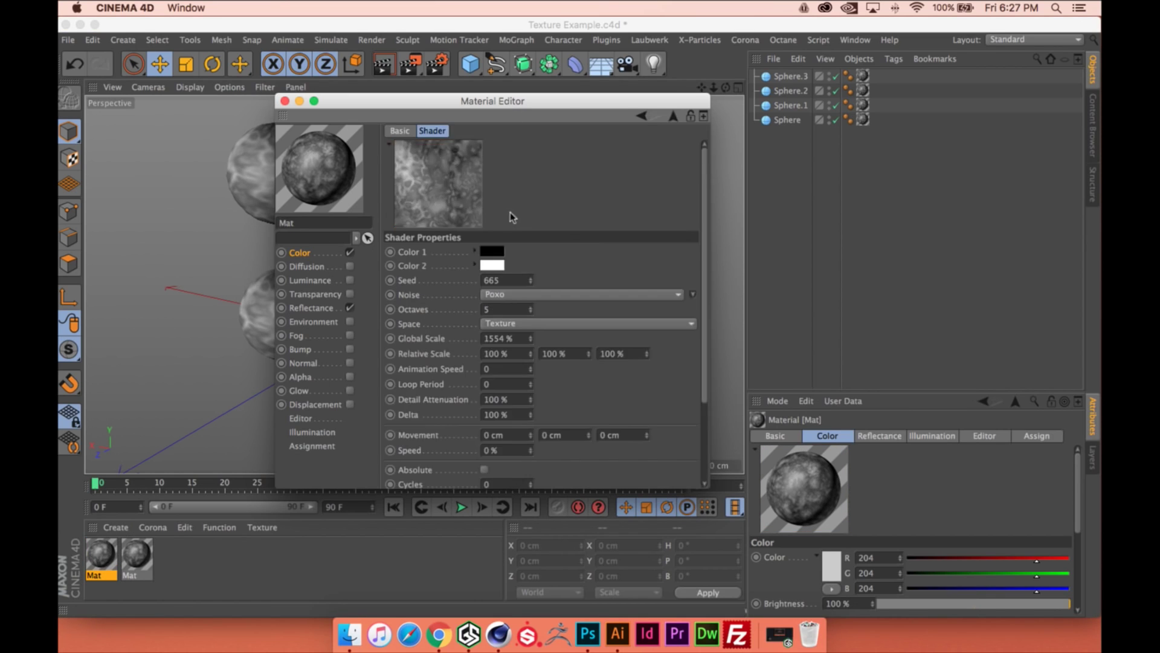
left_click_drag(480, 107, 573, 128)
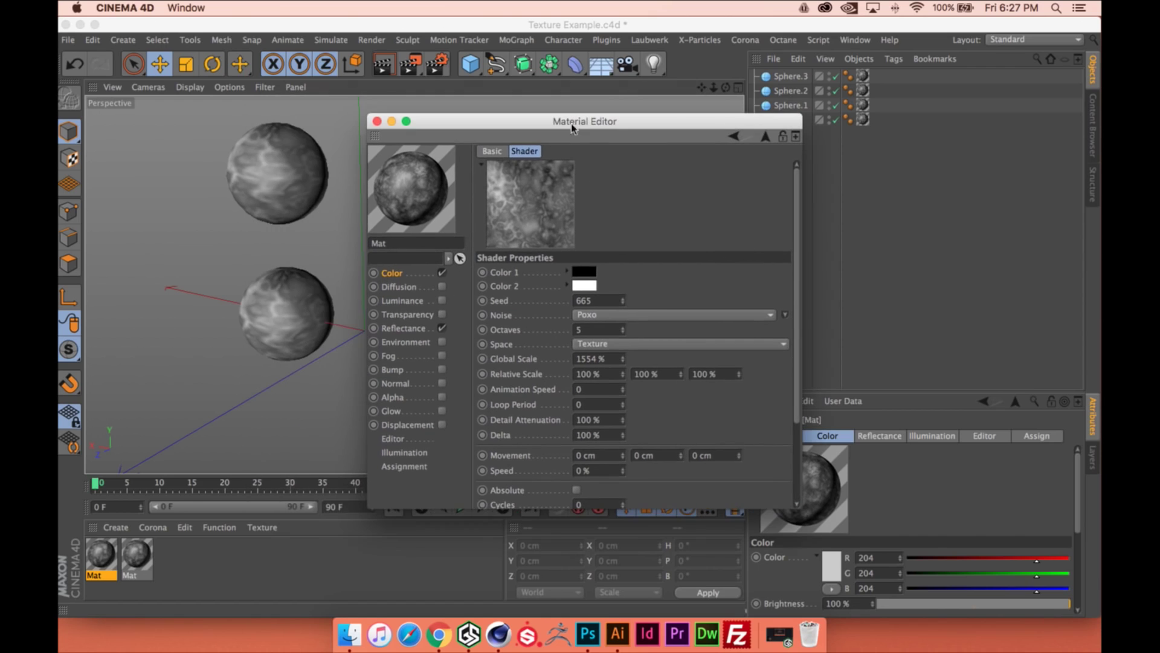
left_click(583, 272)
left_click(638, 226)
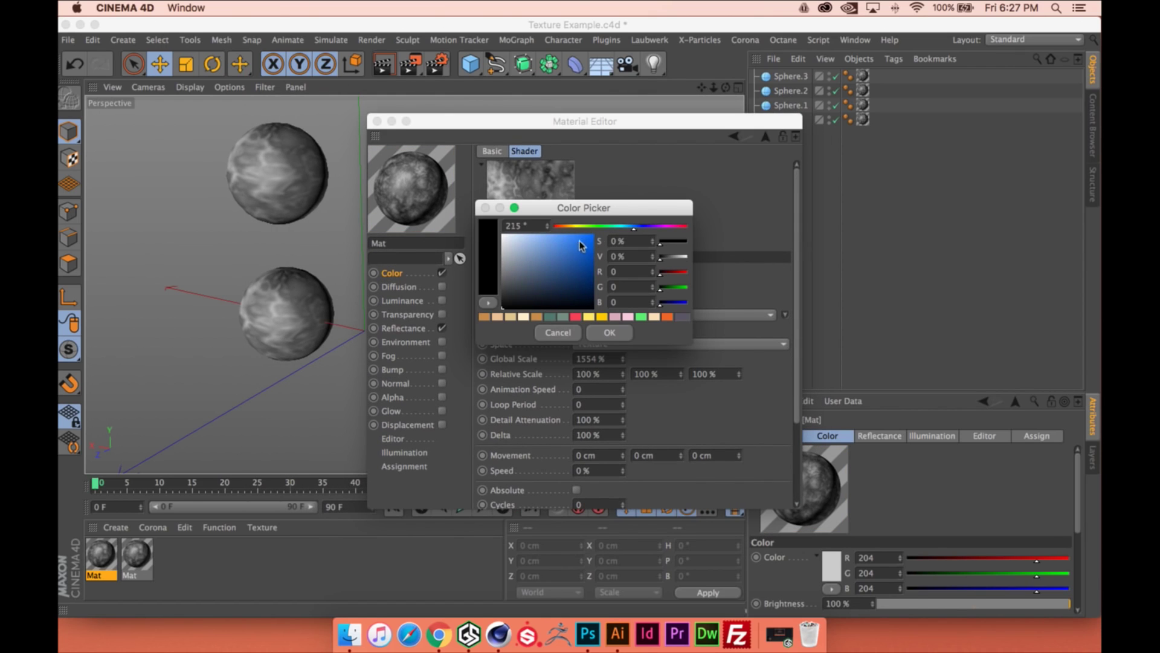
left_click(583, 246)
left_click(610, 332)
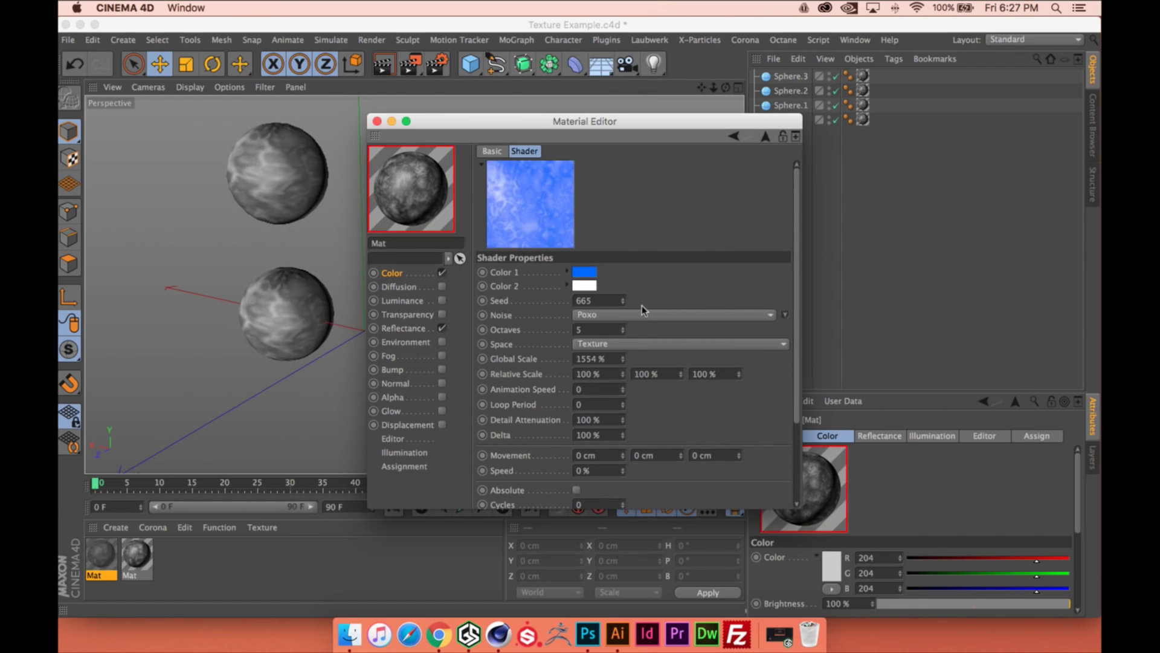
Set the blue material's Noise space to World and close the Material Editor
left_click(593, 344)
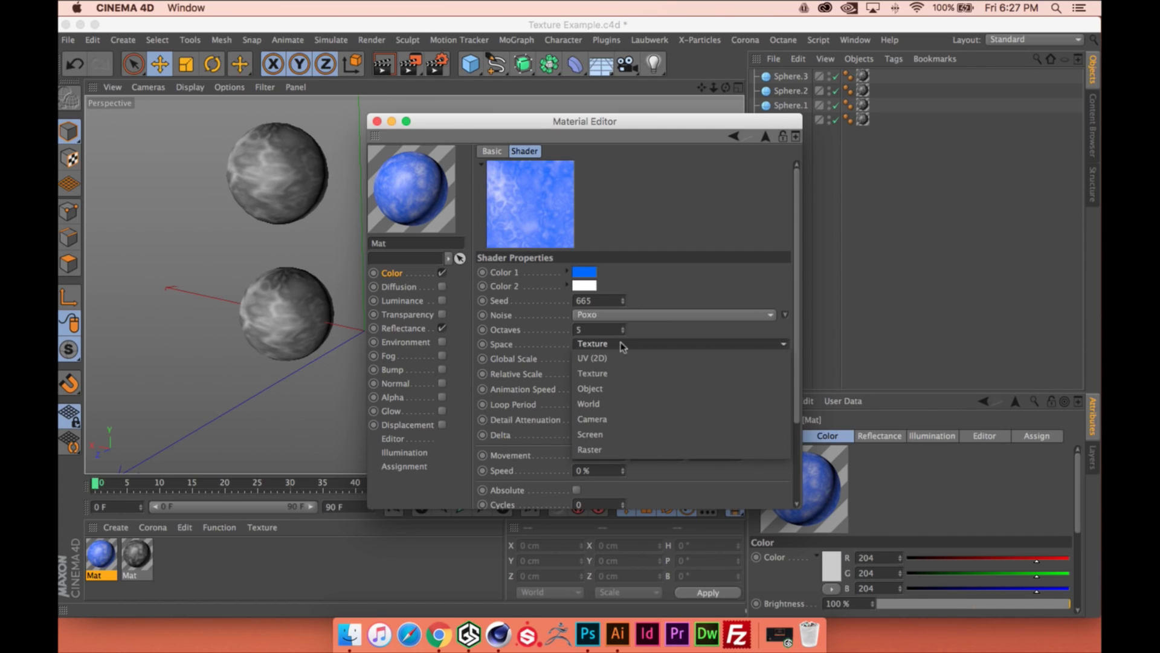
left_click(618, 404)
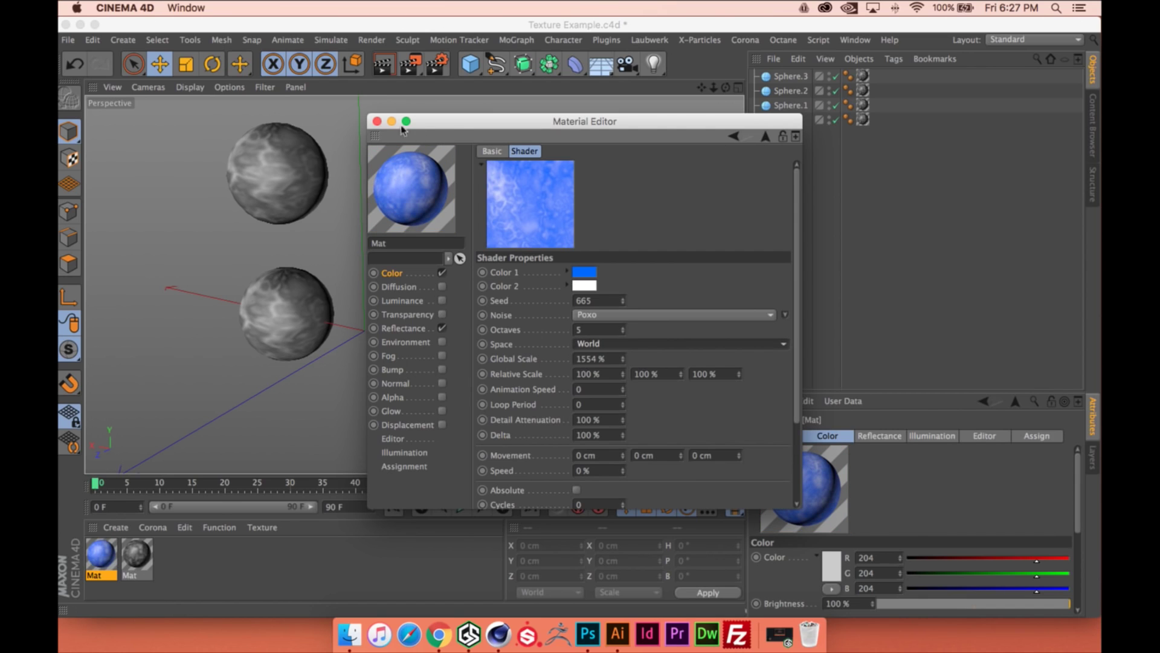
left_click(376, 121)
Apply the blue World-space material to all four spheres, preview-rendering once the upper two have it
left_click_drag(108, 553, 877, 90)
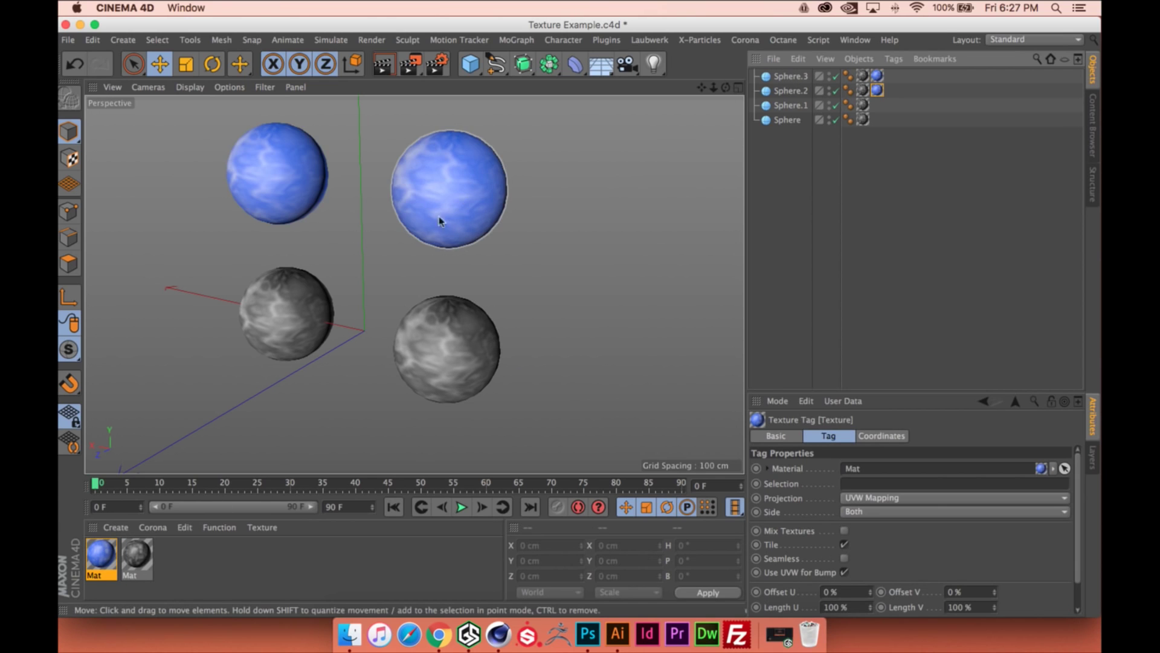
mouse_move(437, 220)
left_mouse_down("alt")
mouse_move(454, 201)
mouse_move(459, 217)
left_mouse_up("alt")
key("ctrl+r")
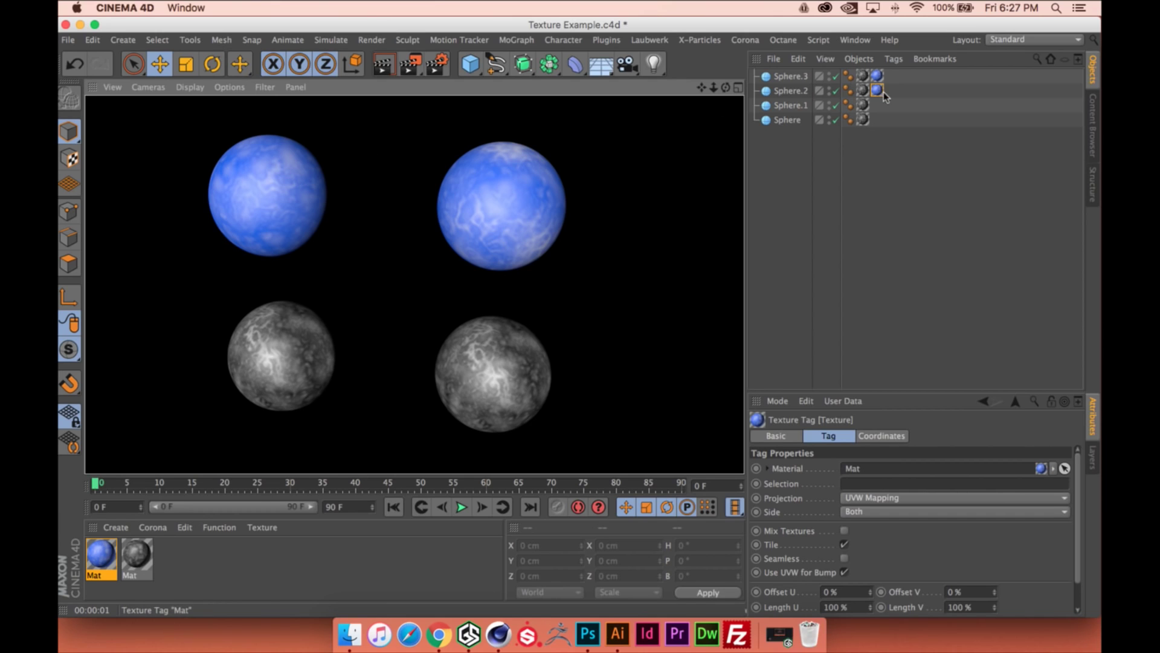
left_click_drag(877, 90, 878, 119, "ctrl")
Preview-render the four blue spheres from the front and from the opposite side to compare their noise patterns
left_click(383, 64)
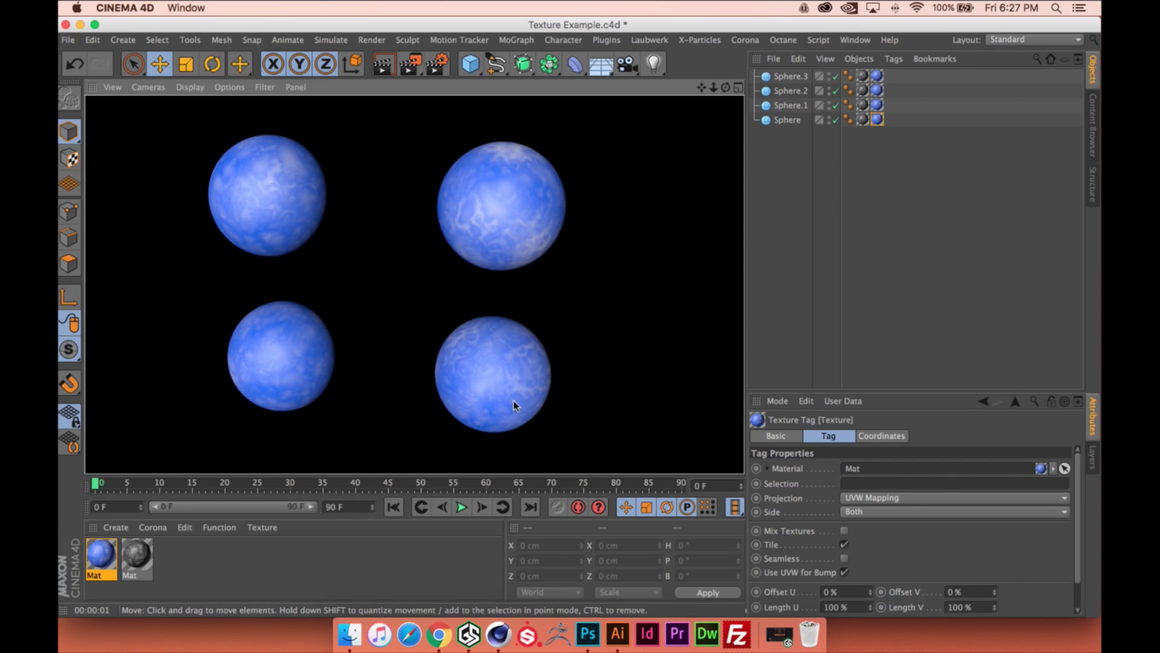
left_click_drag(510, 335, 241, 228, "alt")
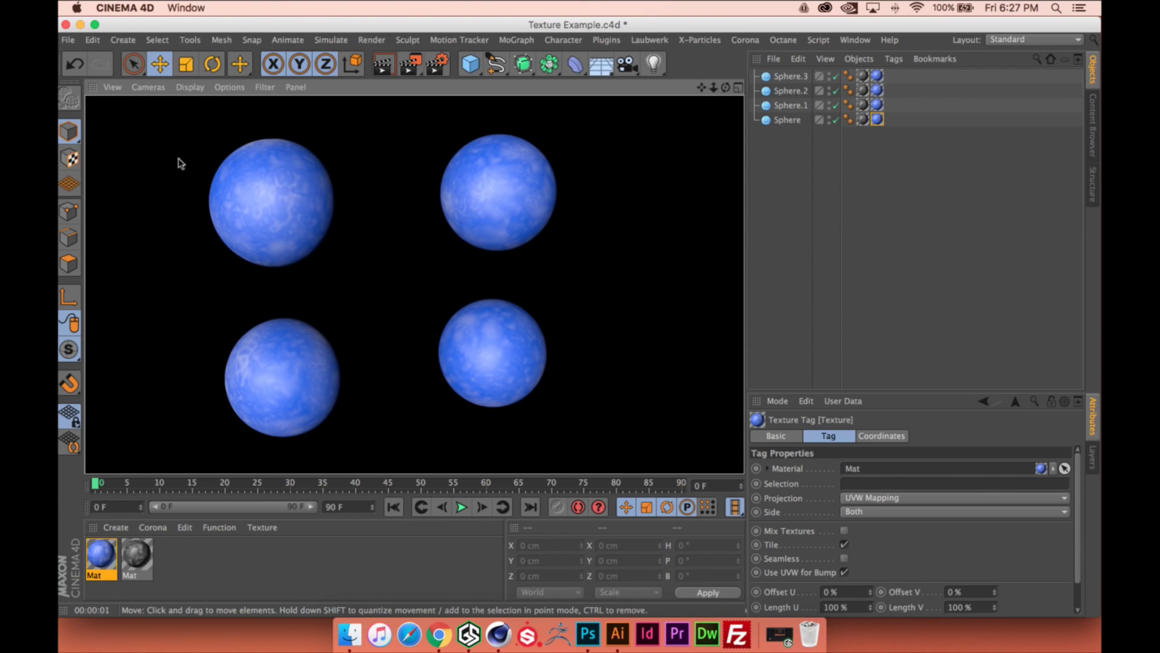
left_click(635, 159)
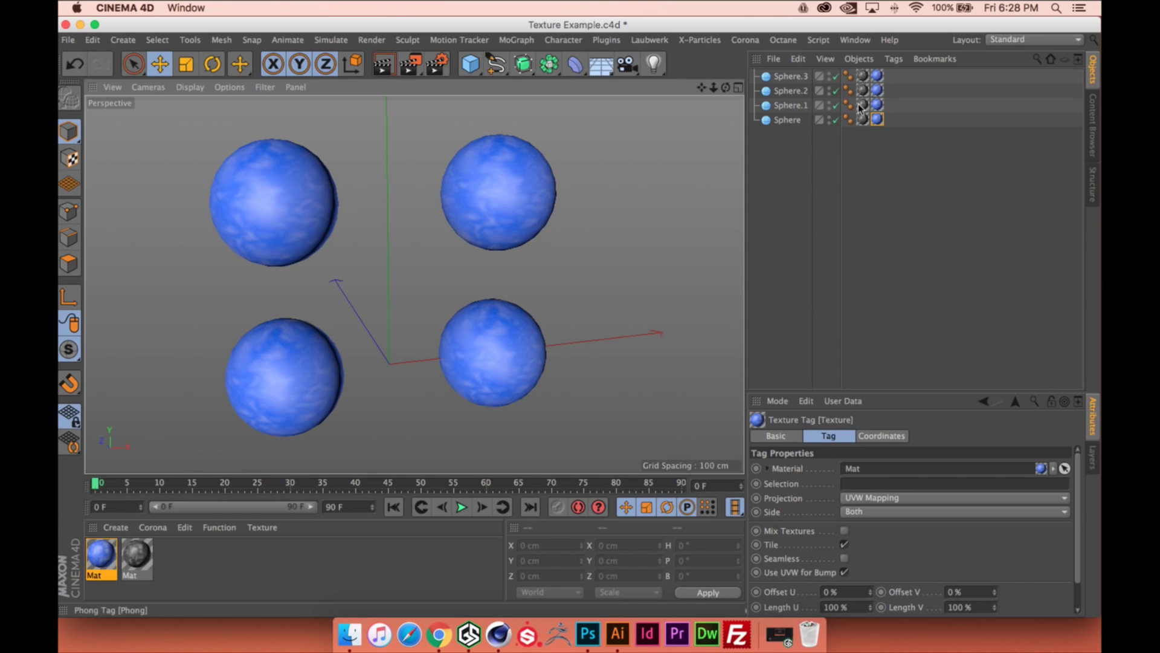
Switch back to the pancake document Untitled 4 and open the Noise shader settings of its material
left_click(856, 40)
left_click(882, 367)
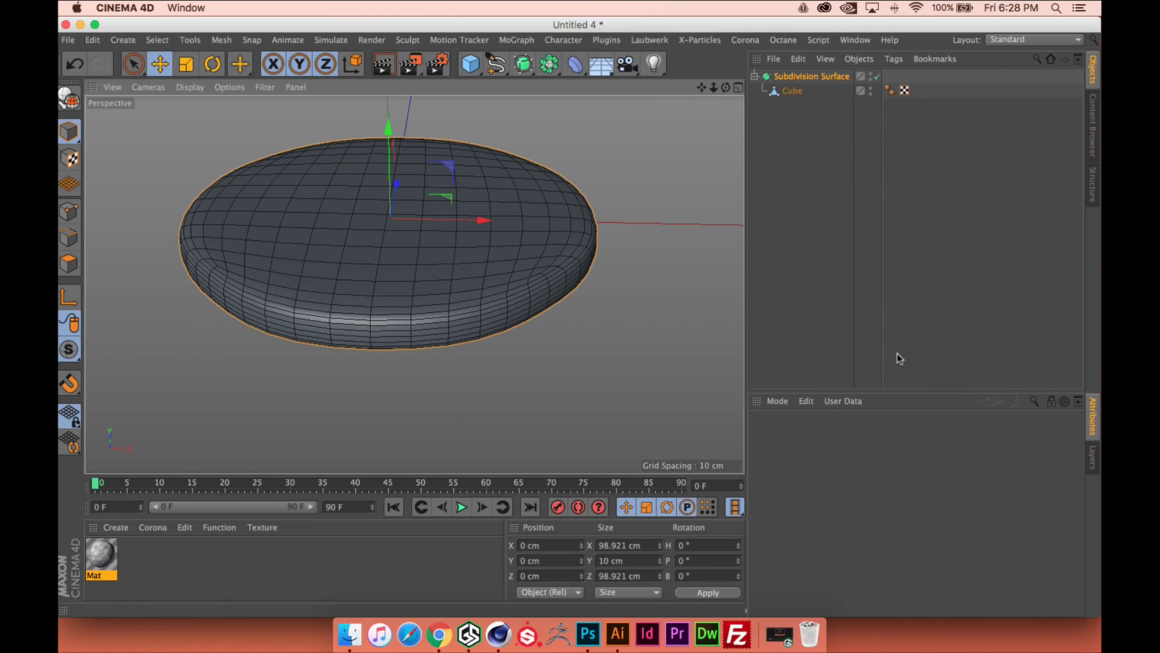
left_click(103, 557)
double_click(102, 557)
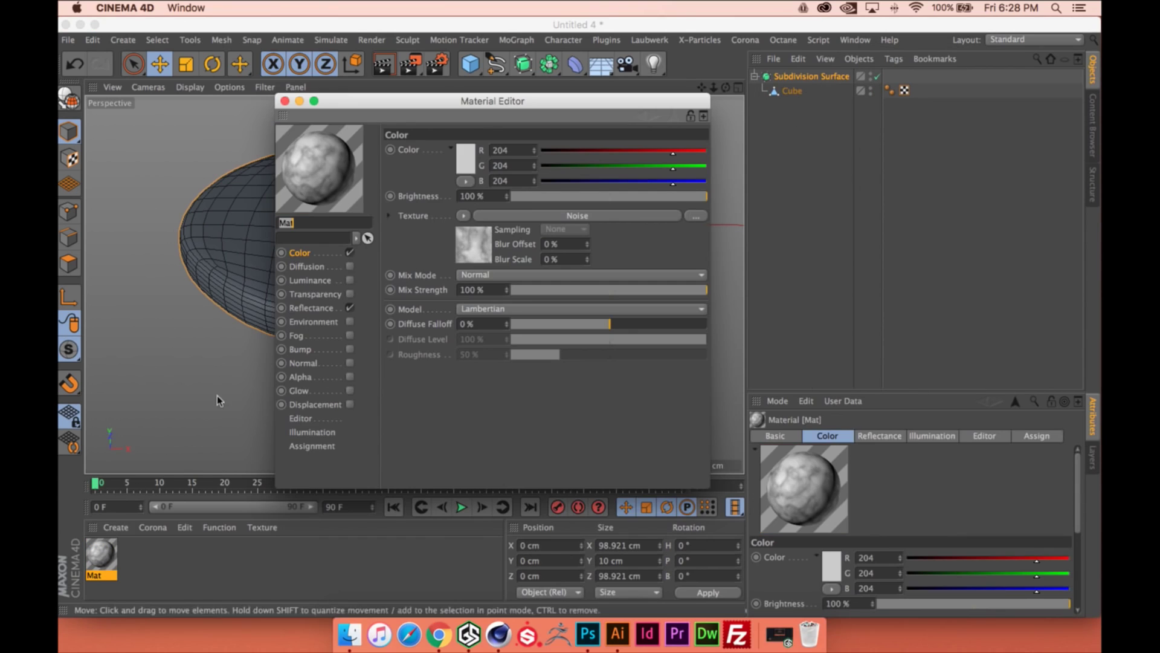
left_click(502, 216)
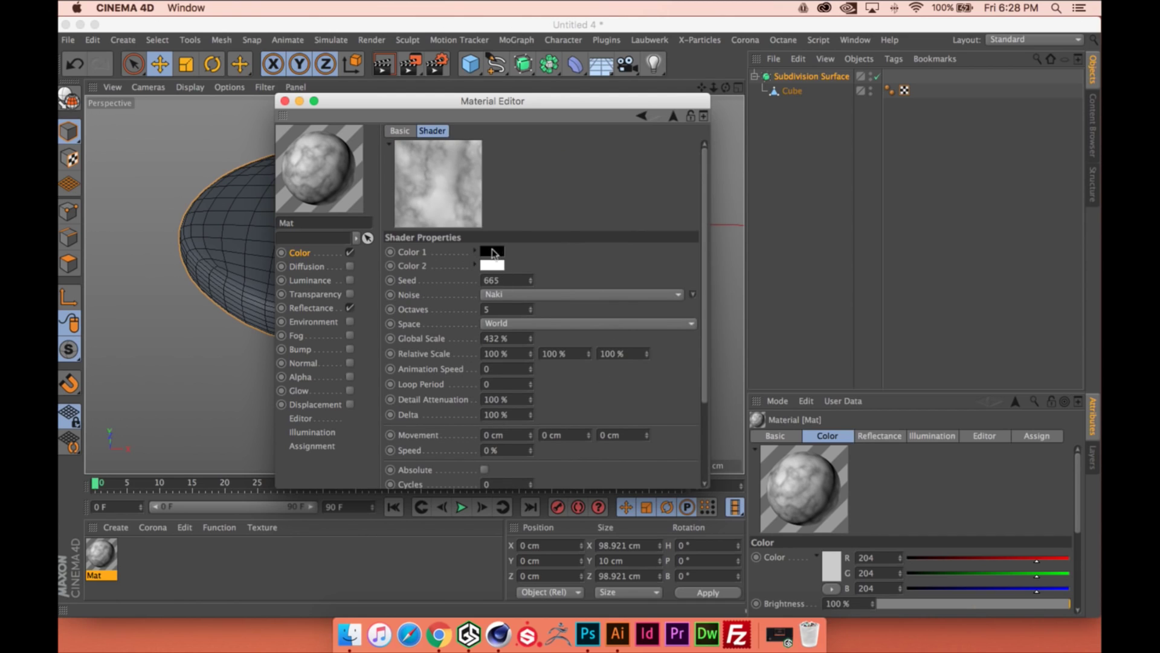
Set the Noise shader's Color 1 to the saved tan swatch (RGB 227, 199, 141) and Color 2 to the pale cream swatch
left_click(514, 251)
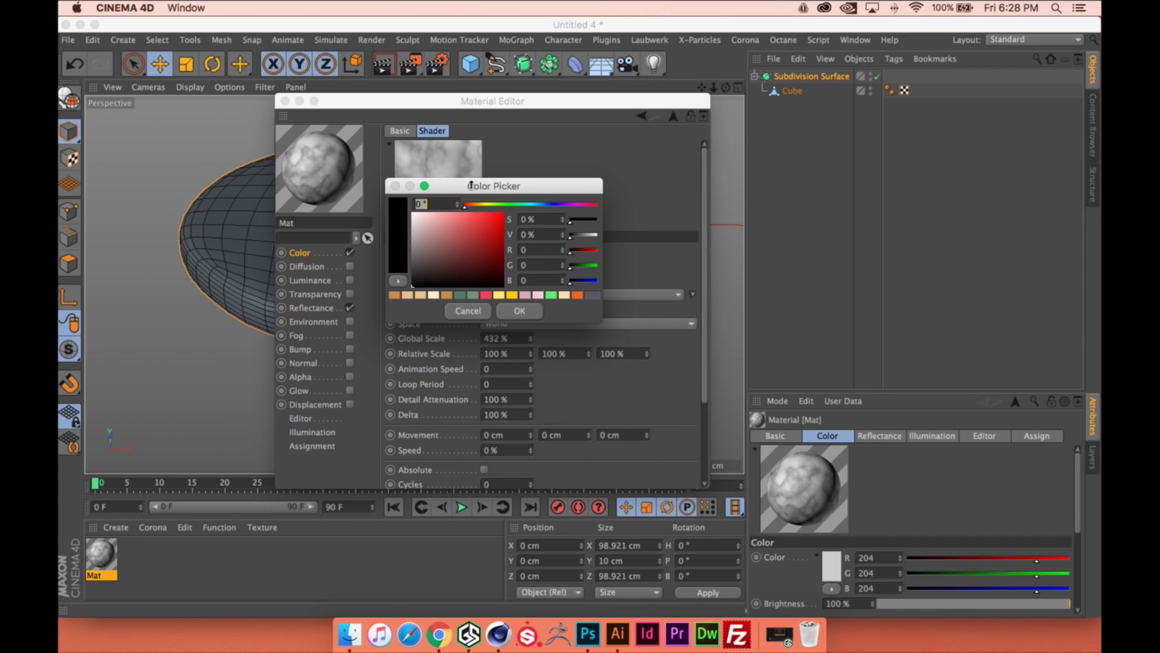
left_click_drag(469, 183, 618, 160)
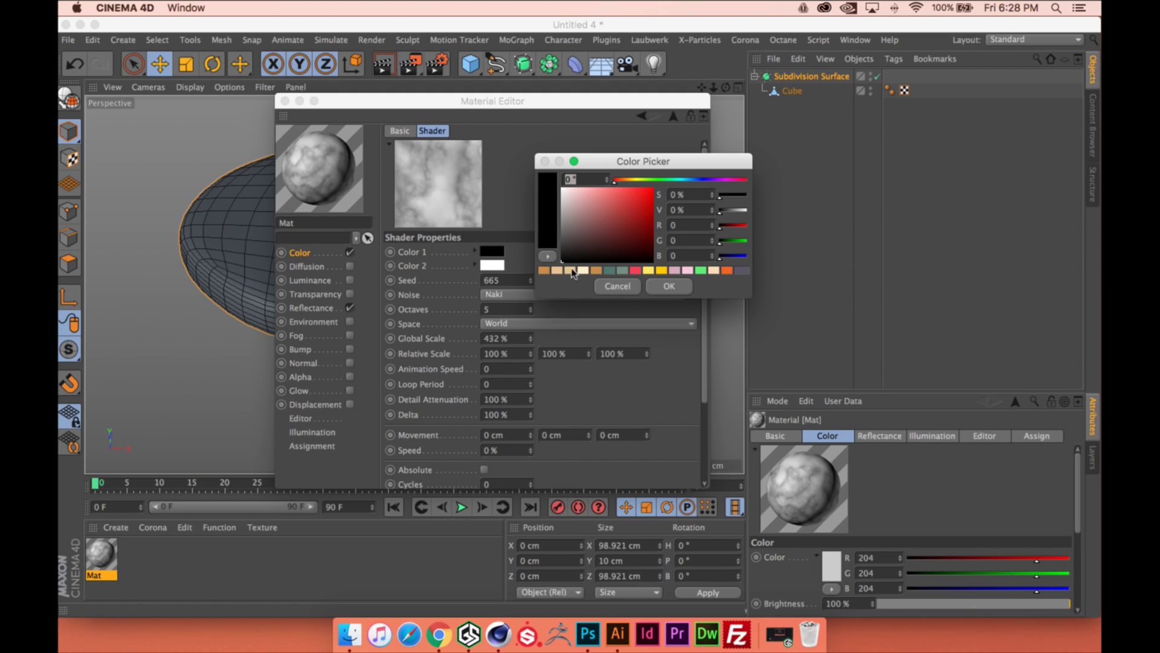
left_click(570, 270)
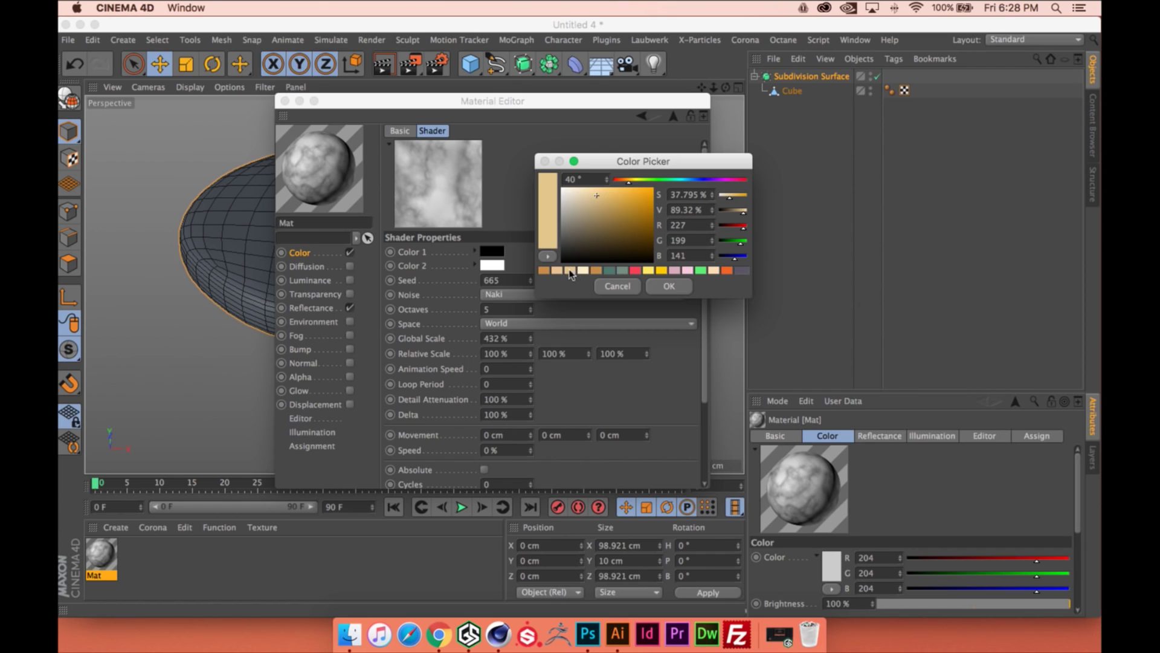
left_click(671, 287)
left_click(493, 265)
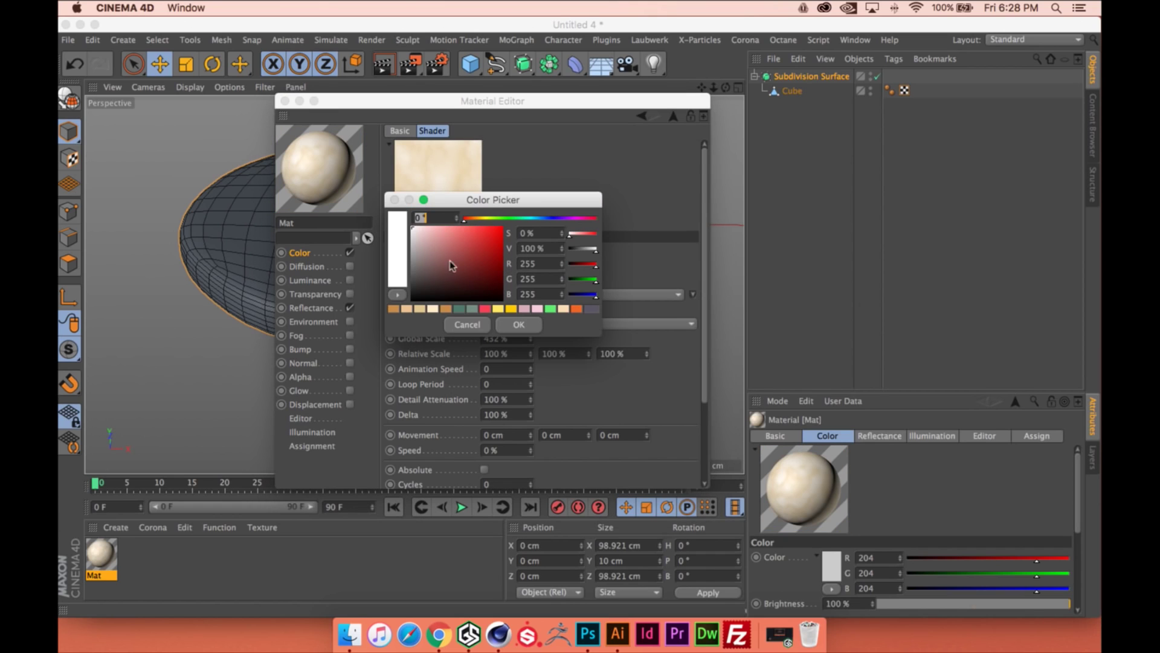
left_click(433, 309)
left_click(518, 324)
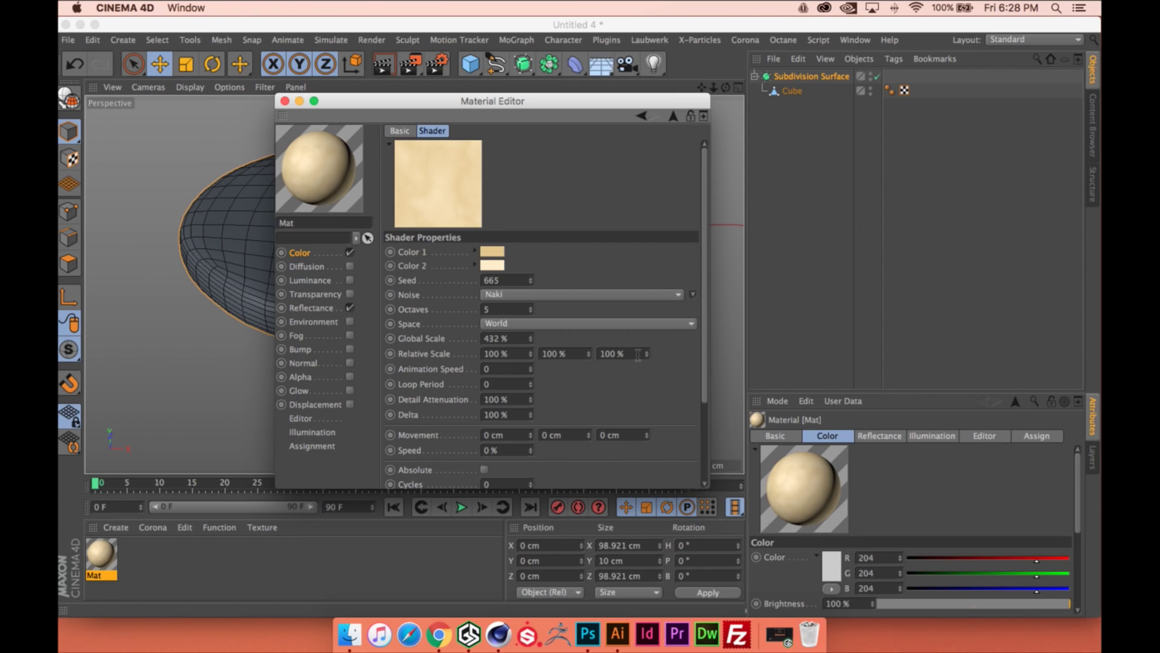
Apply the material to the pancake and return from the Noise shader to the material's Color channel settings
left_click_drag(562, 109, 833, 153)
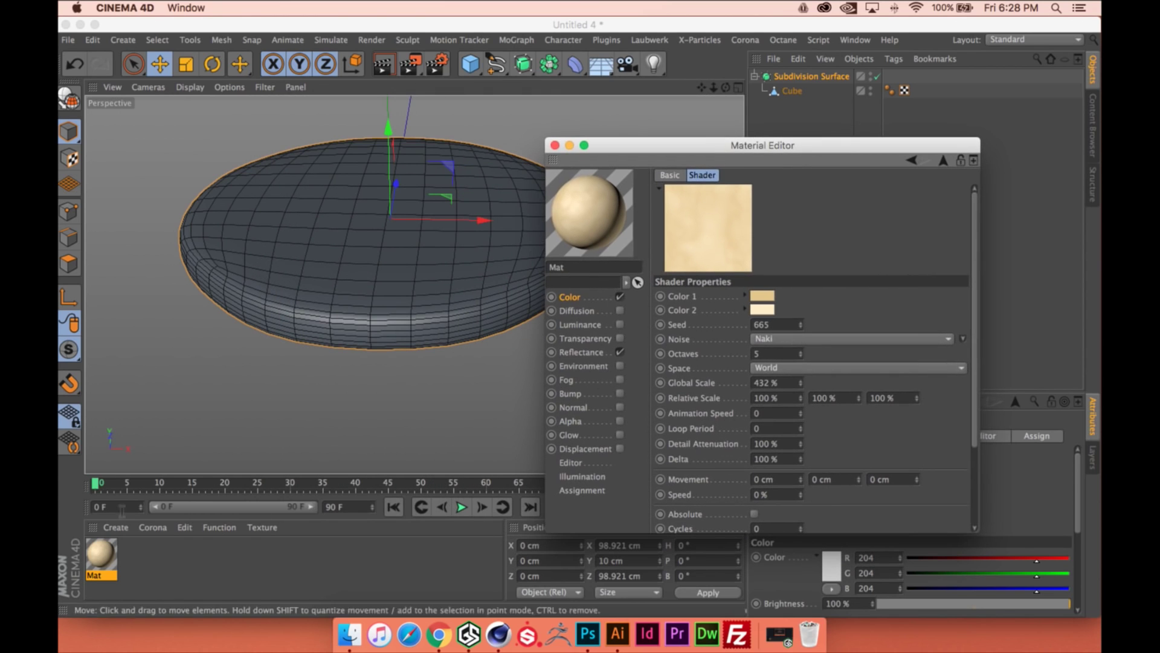
left_click_drag(101, 555, 312, 265)
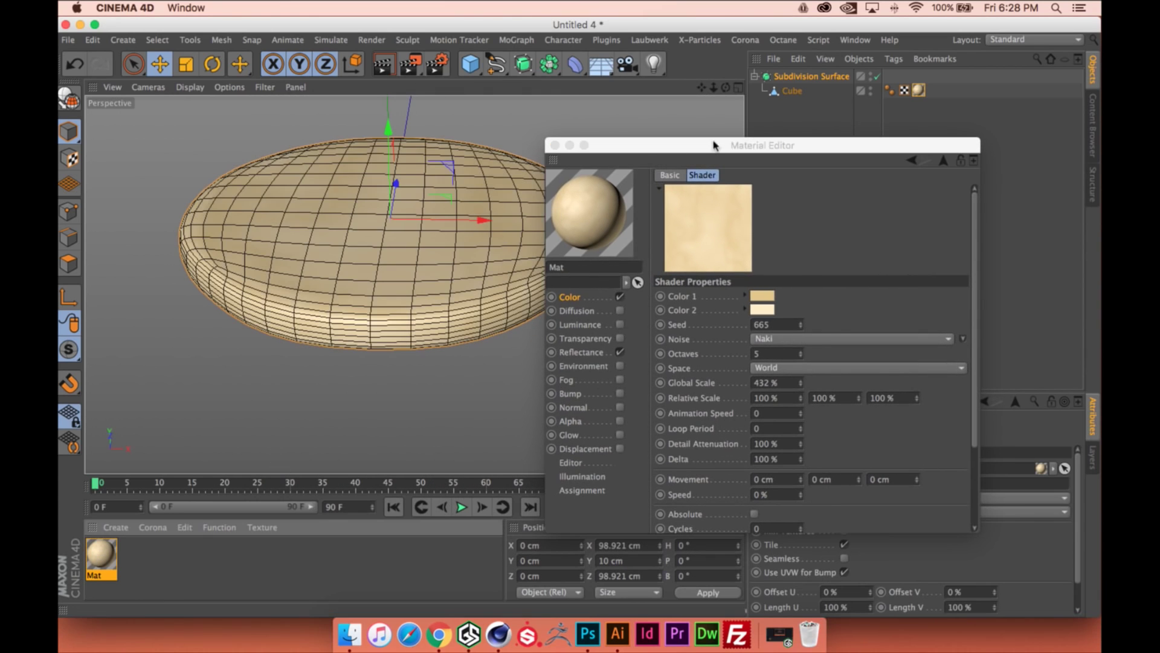
left_click_drag(739, 145, 462, 121)
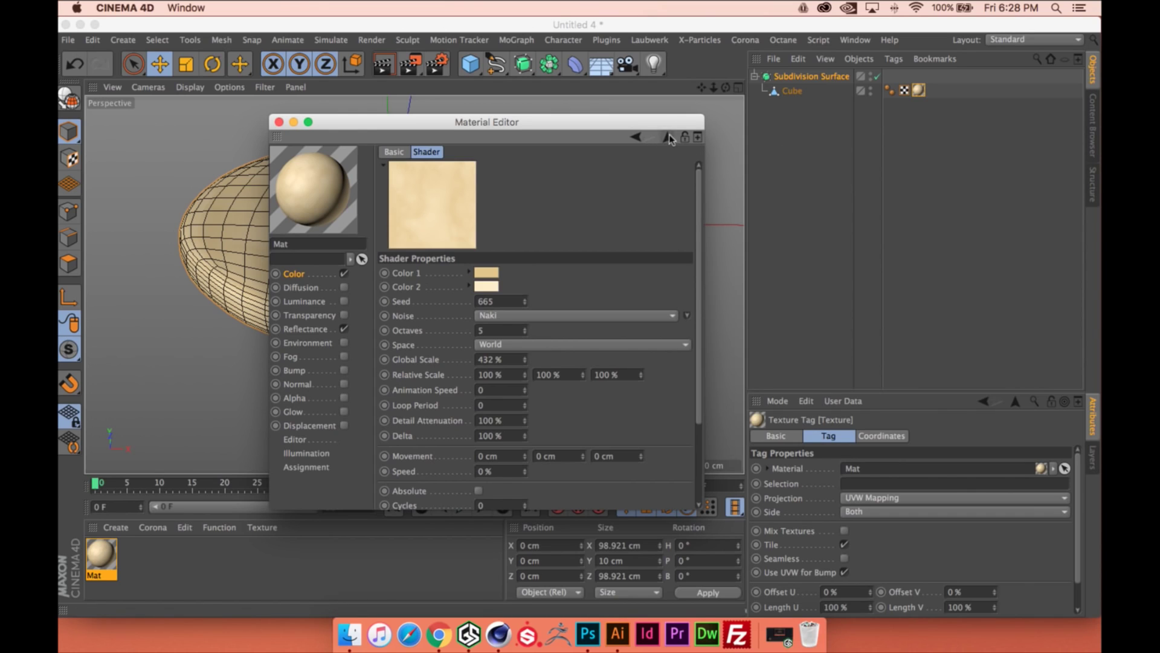
left_click(667, 138)
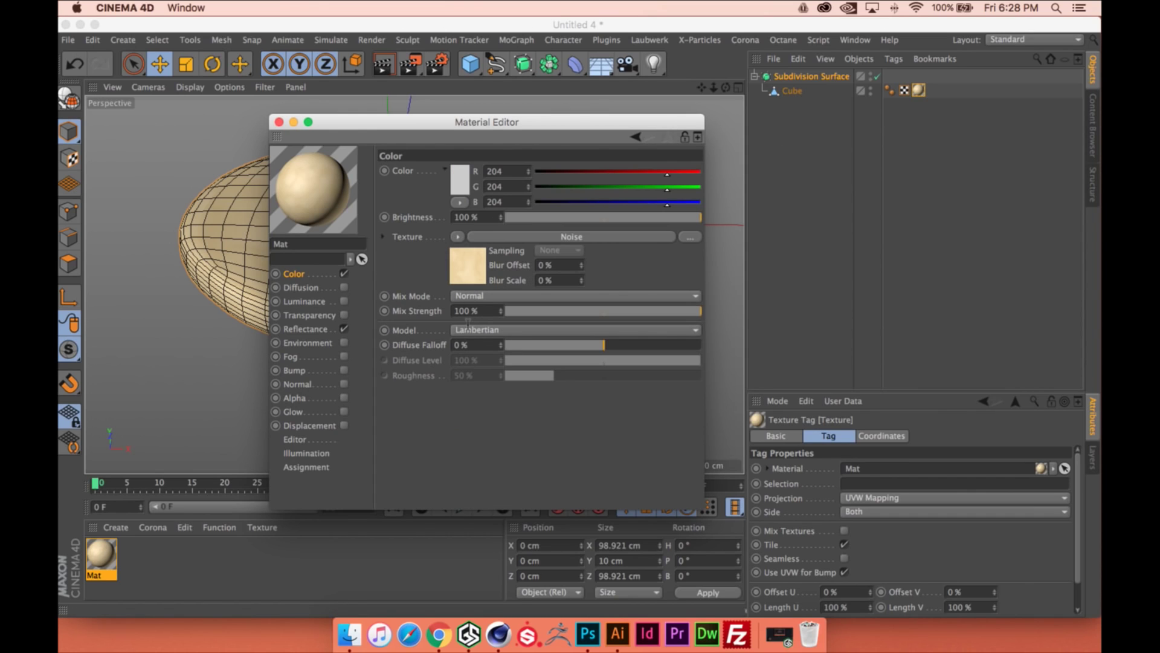
Switch to Photoshop, open the recent file thin_pancake_texture_14.jpg and enlarge it to examine the pancake's surface pattern
key("super+Tab")
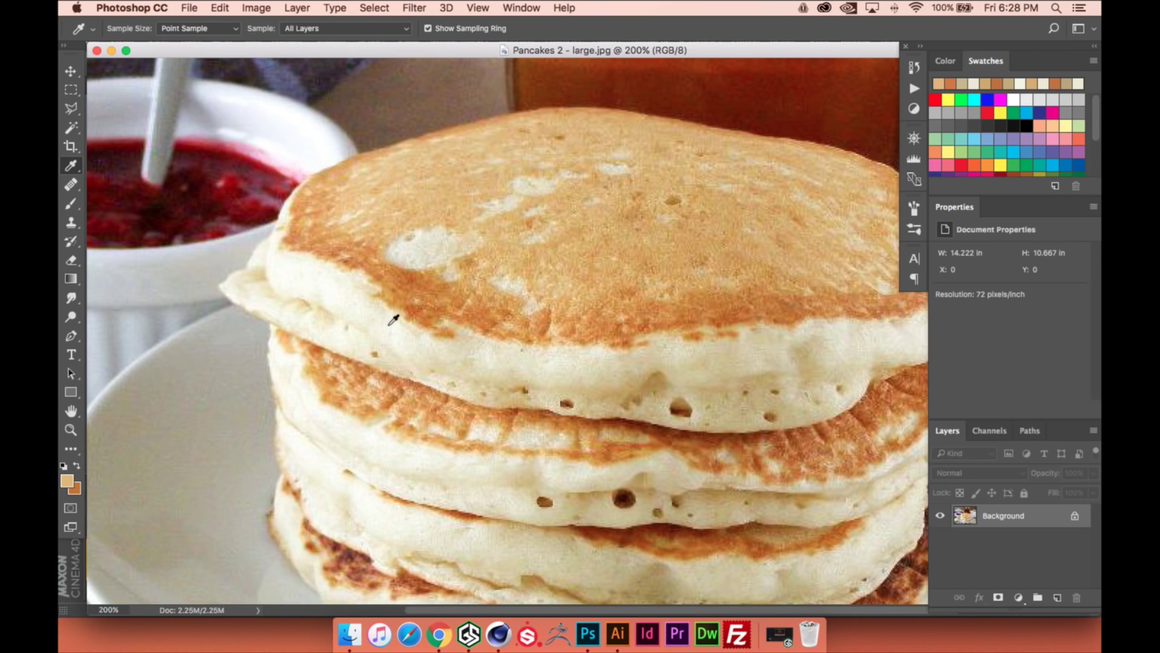
left_click(538, 189)
left_click_drag(435, 50, 434, 96)
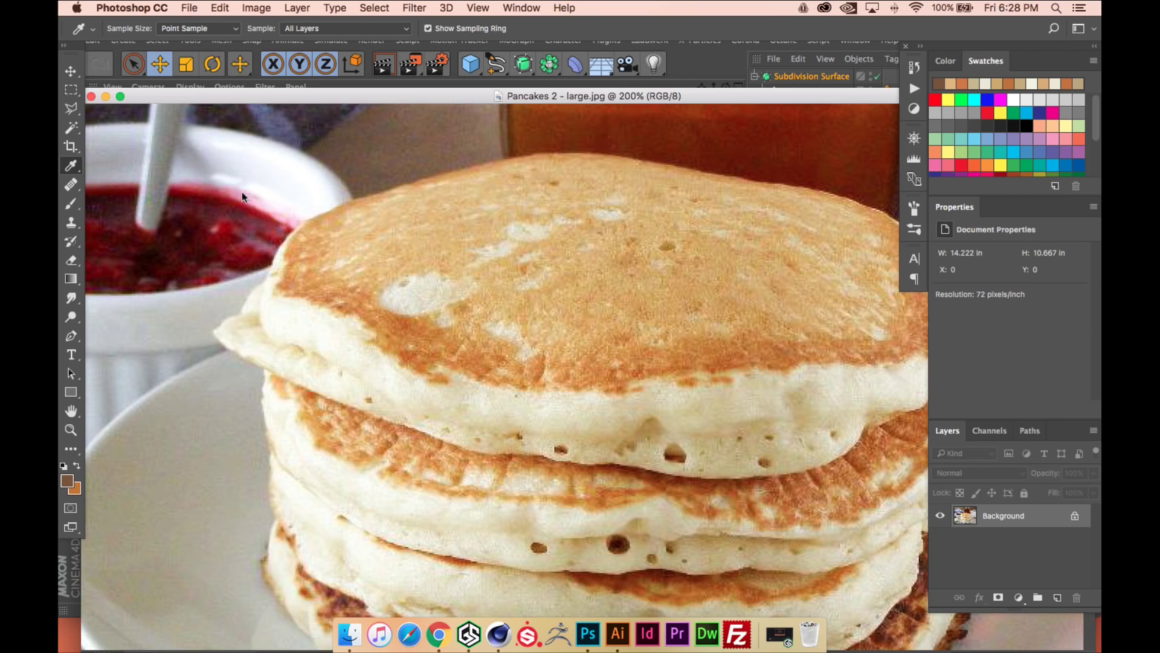
key("t")
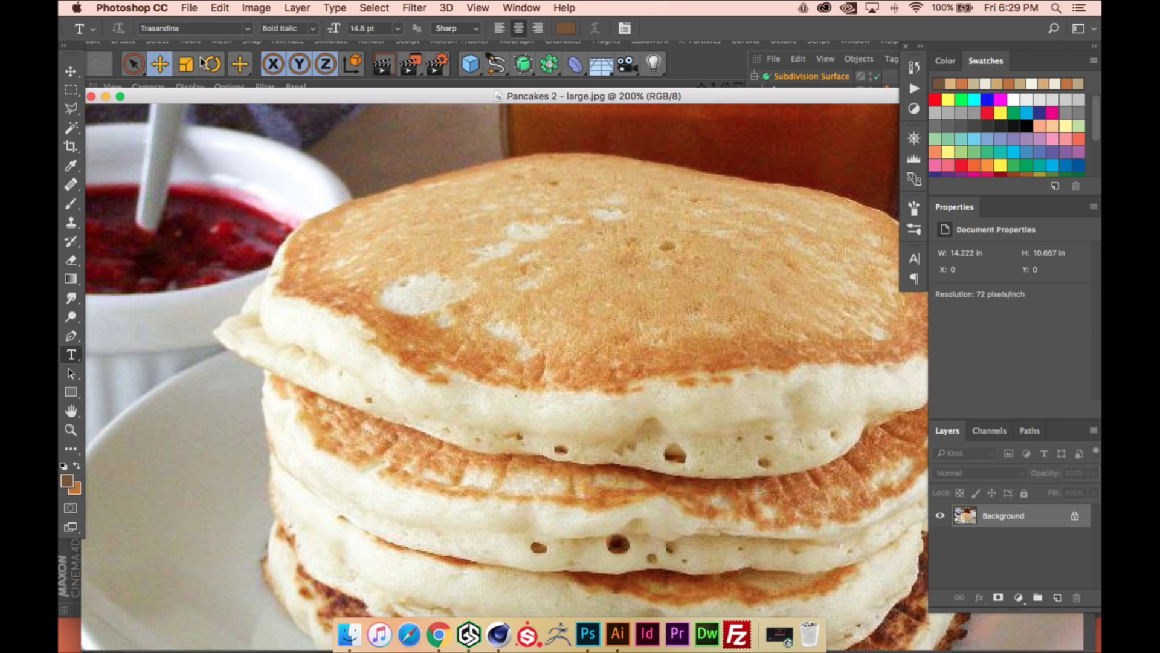
left_click(189, 7)
mouse_move(335, 81)
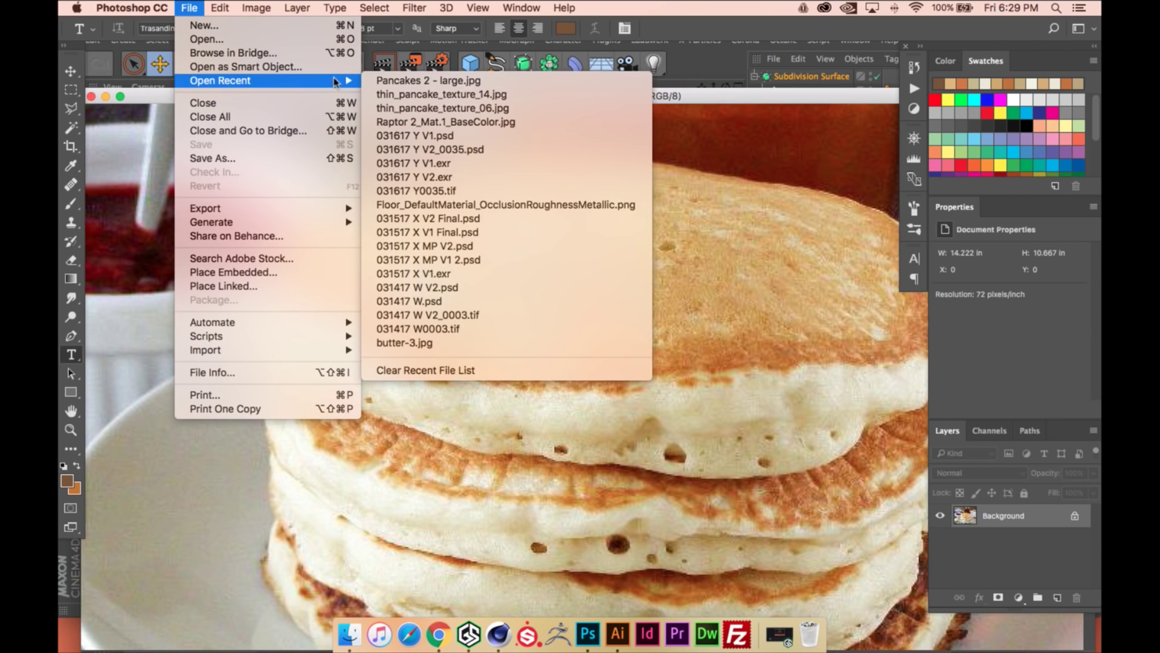
left_click(406, 94)
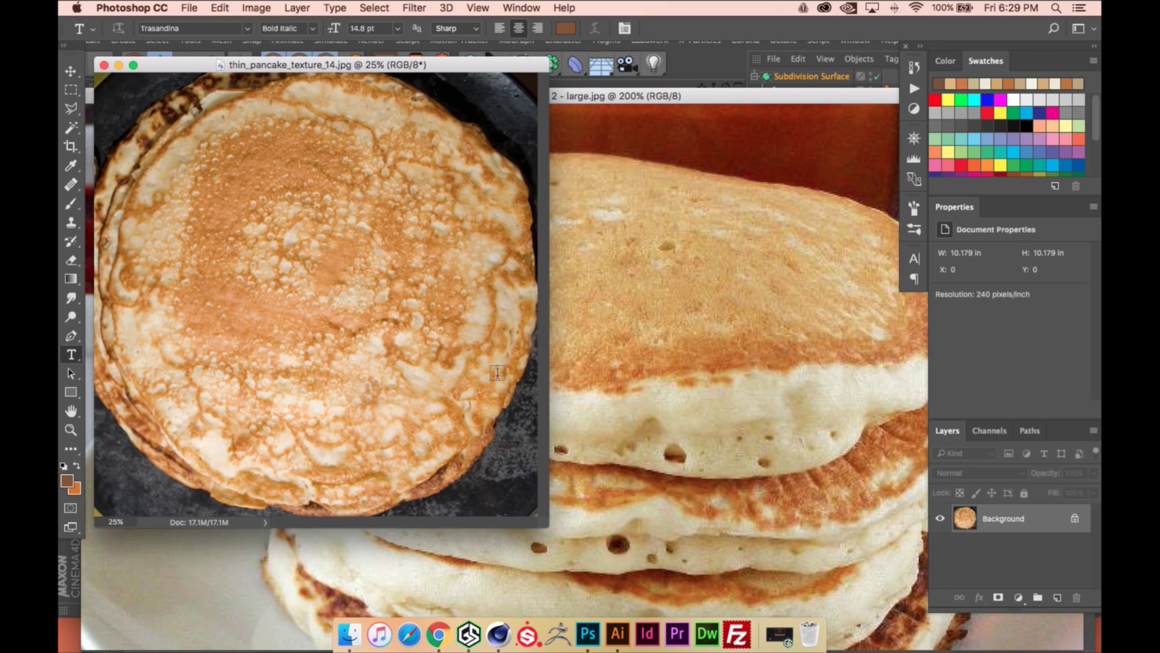
key("f")
key("super+plus")
key("super+plus")
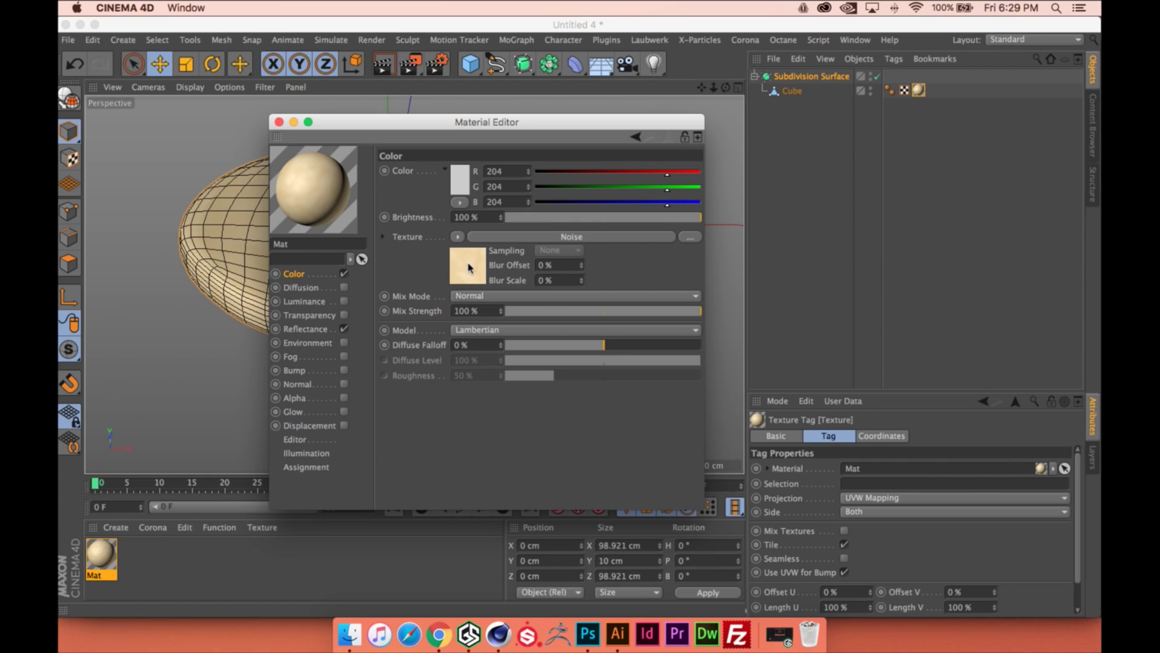
Load a Fusion shader into the Color channel's texture and test its Blend at 0% and back at 100%
left_click(457, 236)
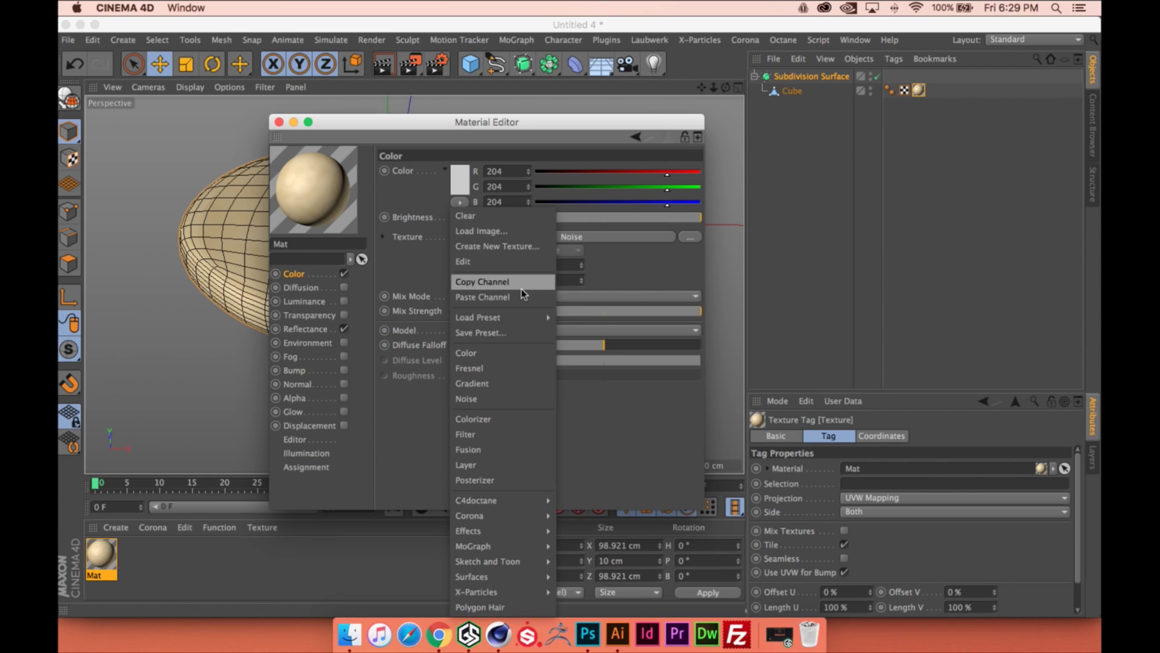
left_click(513, 457)
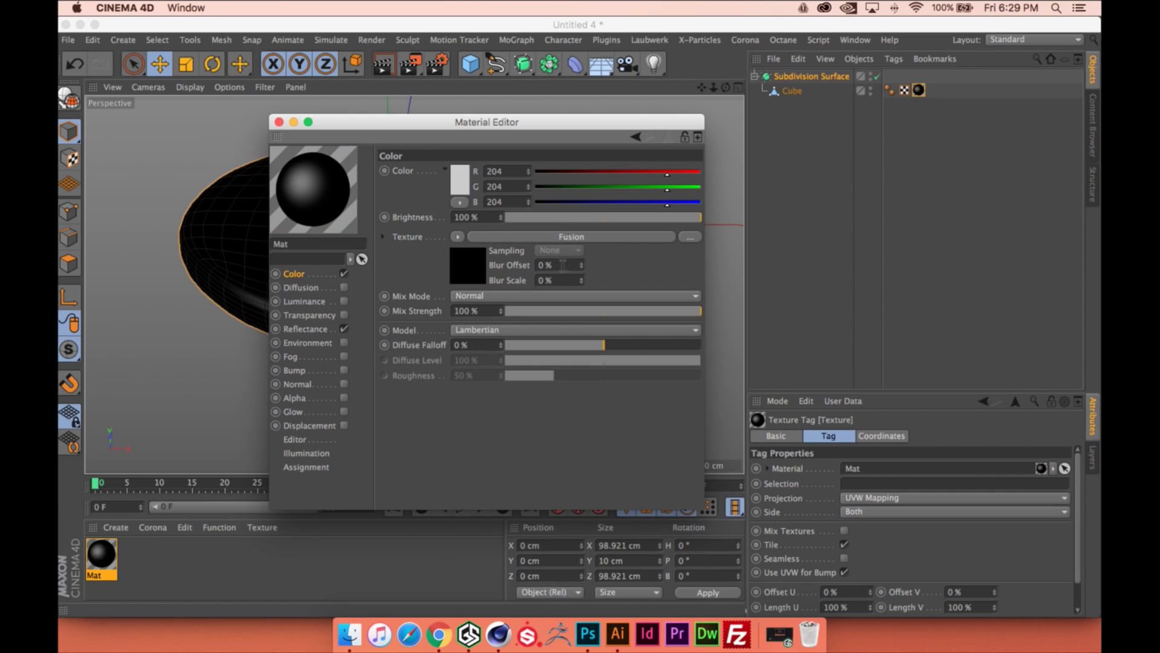
left_click(516, 236)
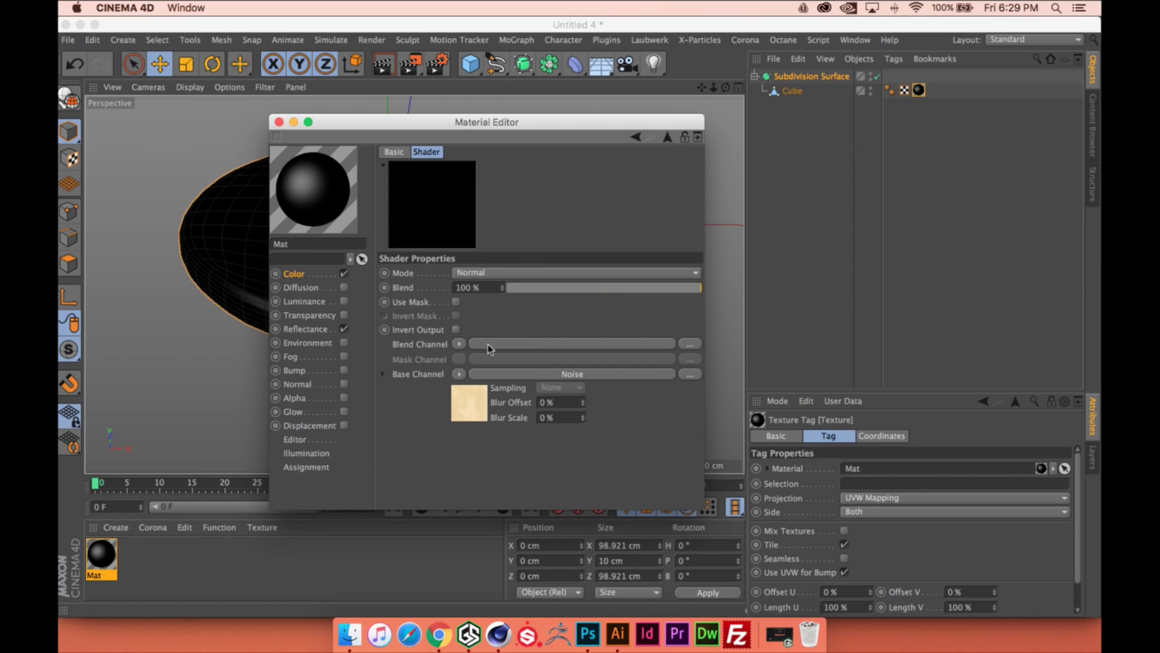
left_click_drag(694, 291, 507, 287)
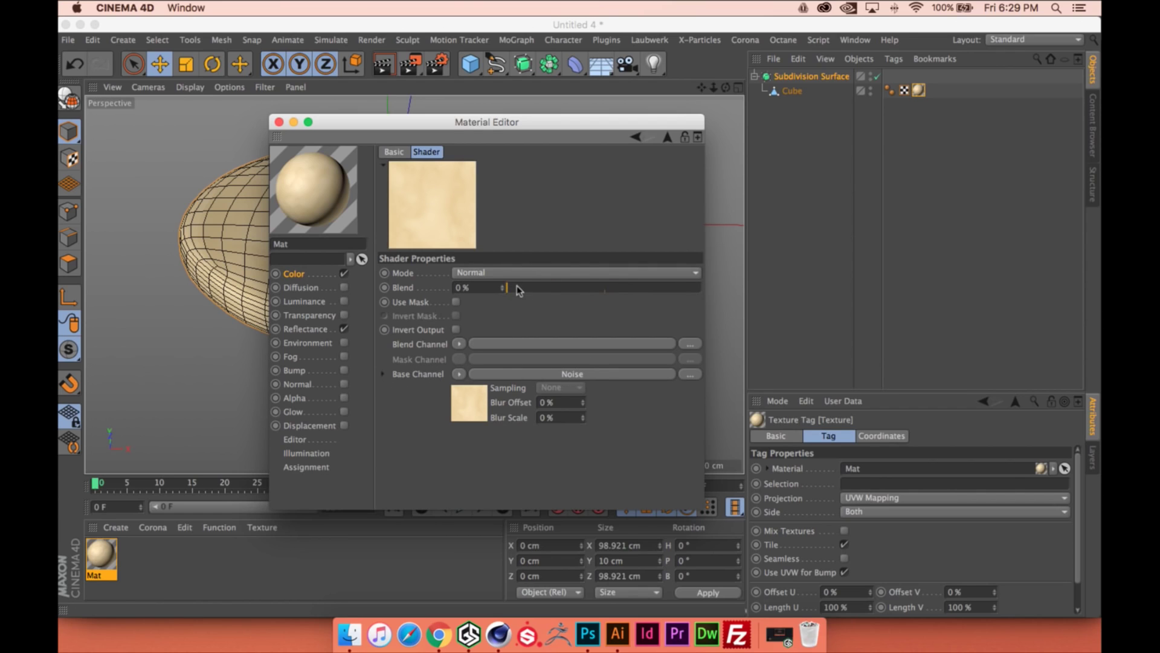
left_click_drag(514, 288, 702, 289)
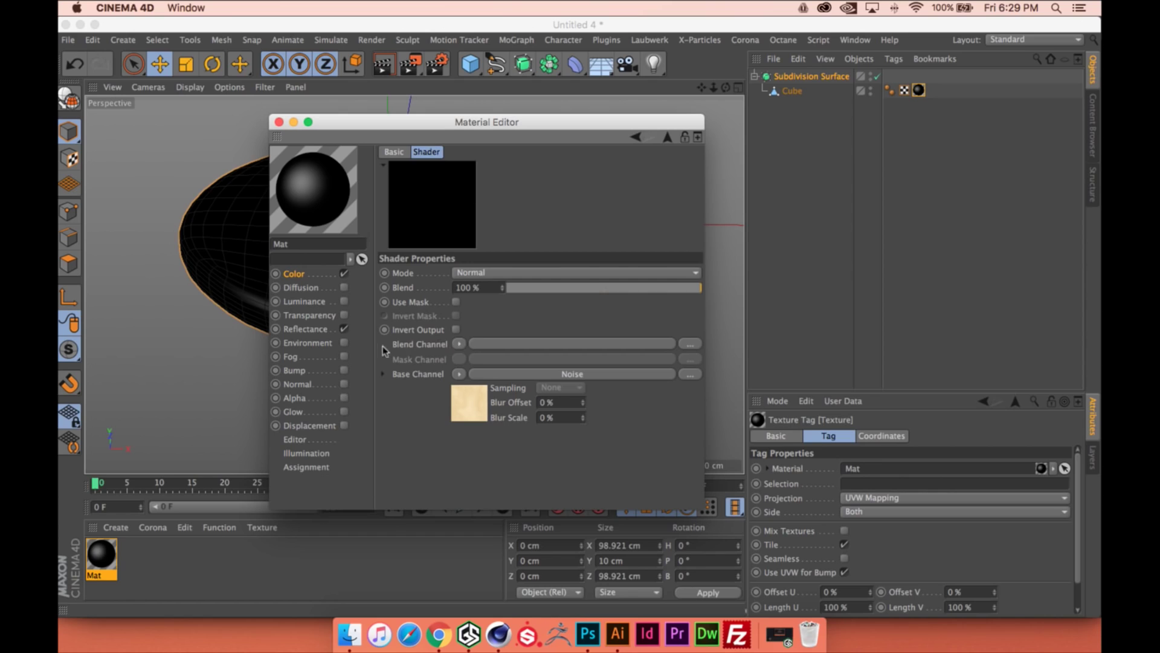
Load a Layer shader into the Fusion shader's Blend Channel and add a Noise shader inside it
left_click(459, 344)
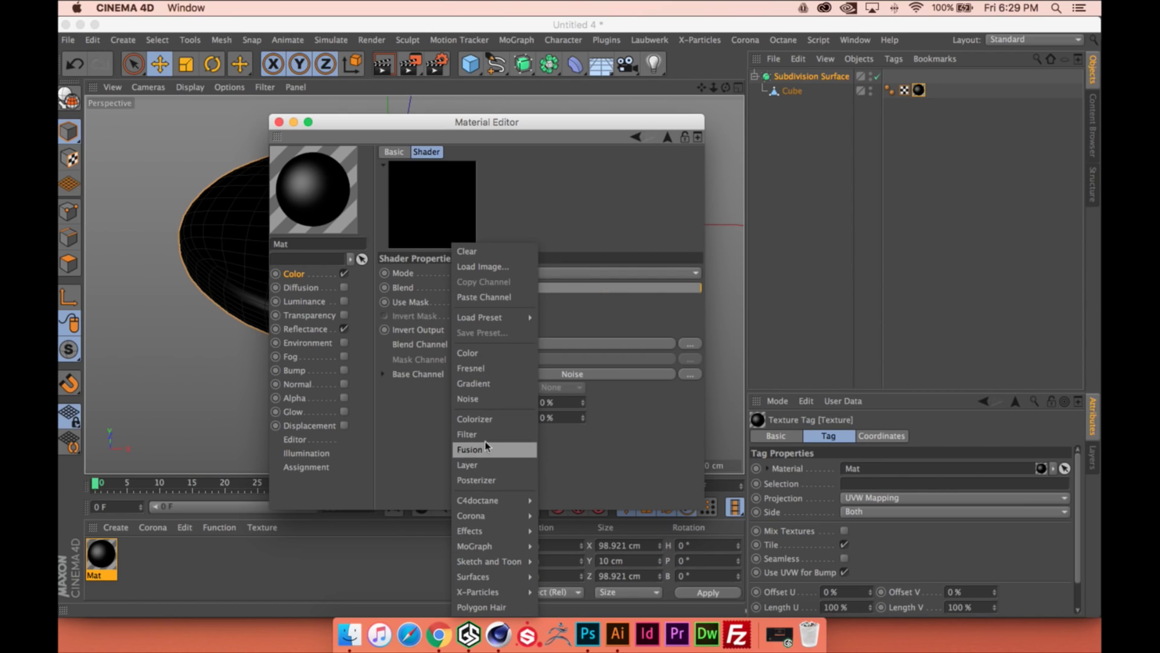
left_click(485, 466)
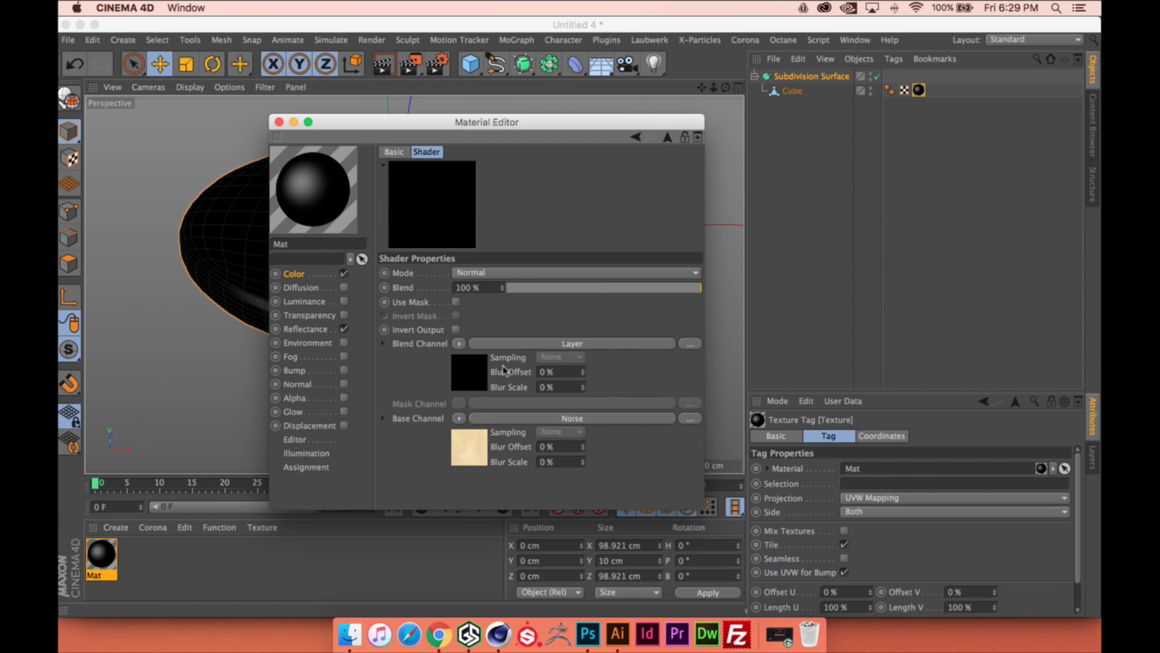
left_click(501, 346)
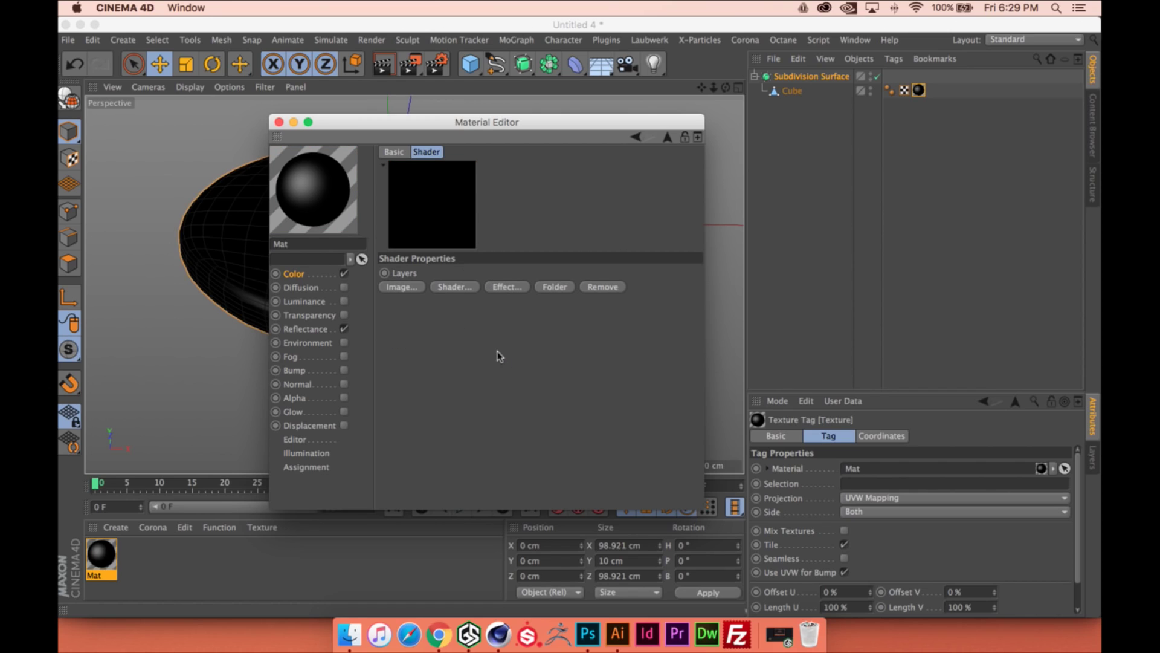
left_click(462, 289)
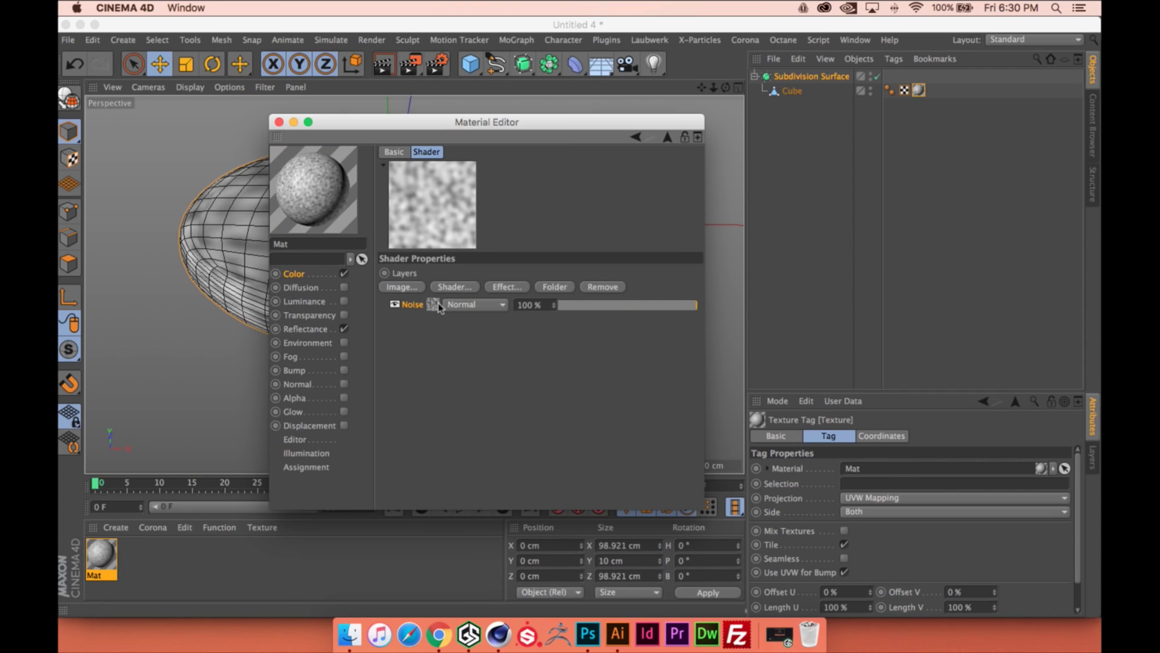
Add a Color shader to the layer stack and move it beneath the Noise layer
left_click(455, 288)
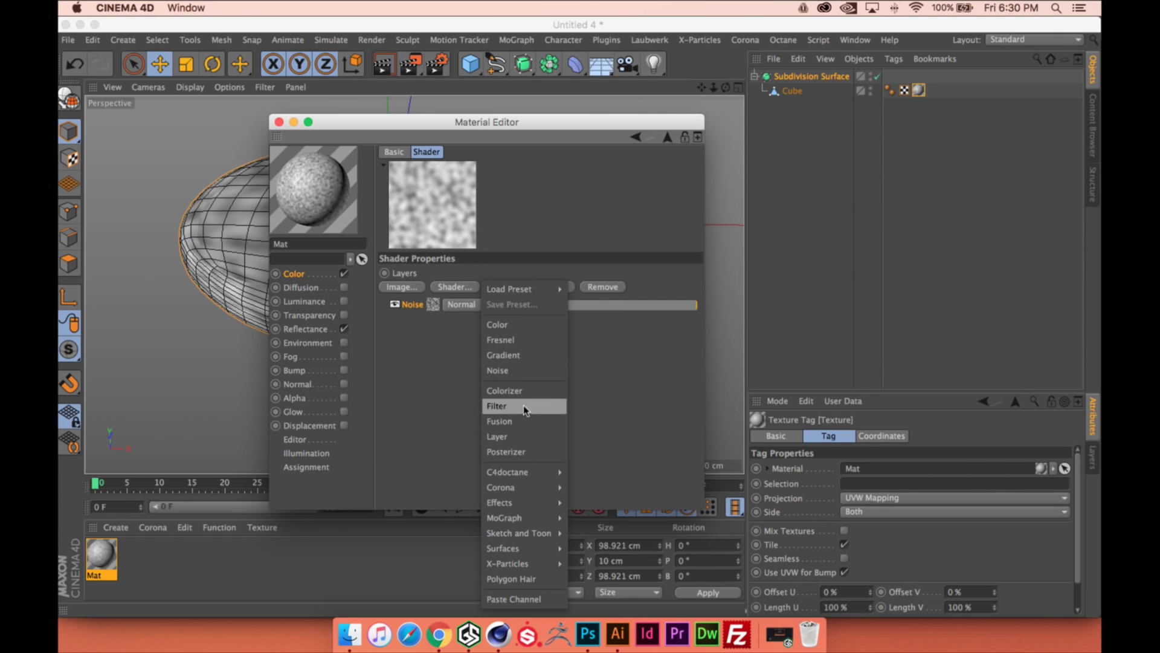
left_click(513, 326)
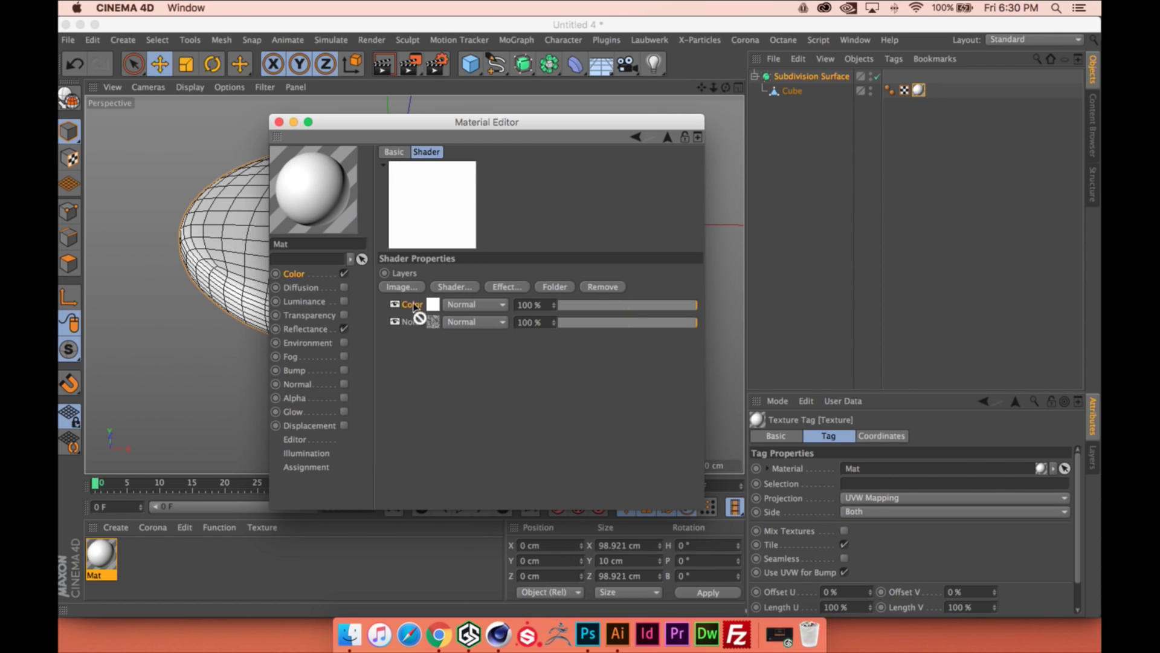
left_click_drag(415, 307, 436, 326)
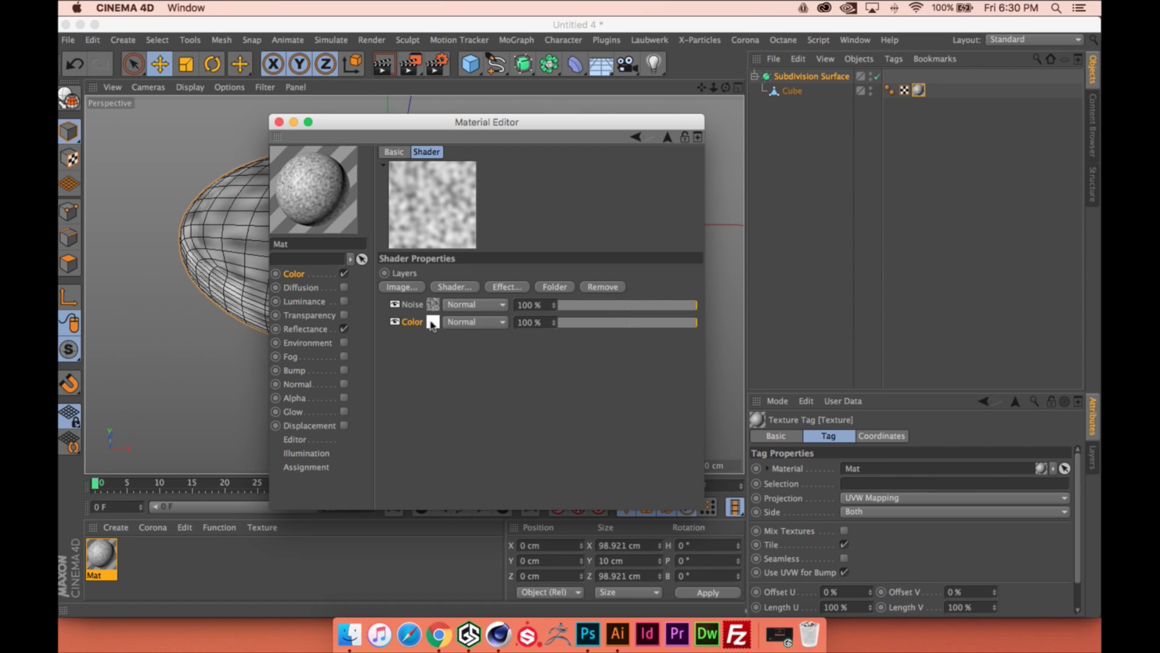
Return to the Fusion shader and set its blending Mode to Multiply
left_click(665, 139)
left_click(491, 272)
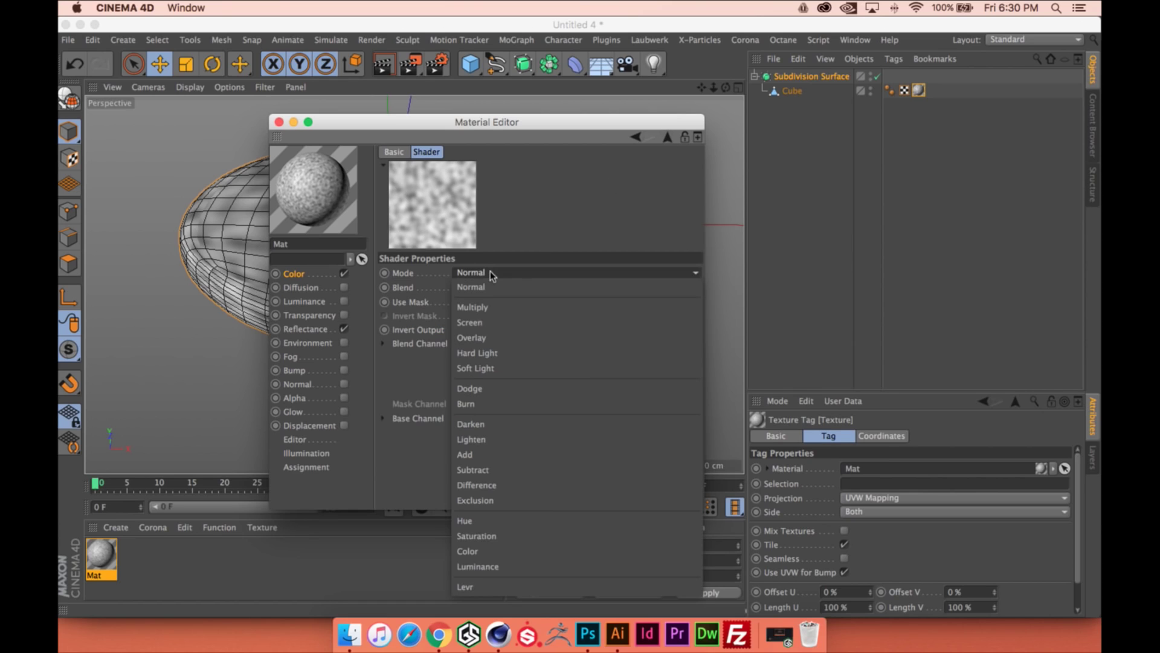
left_click(502, 306)
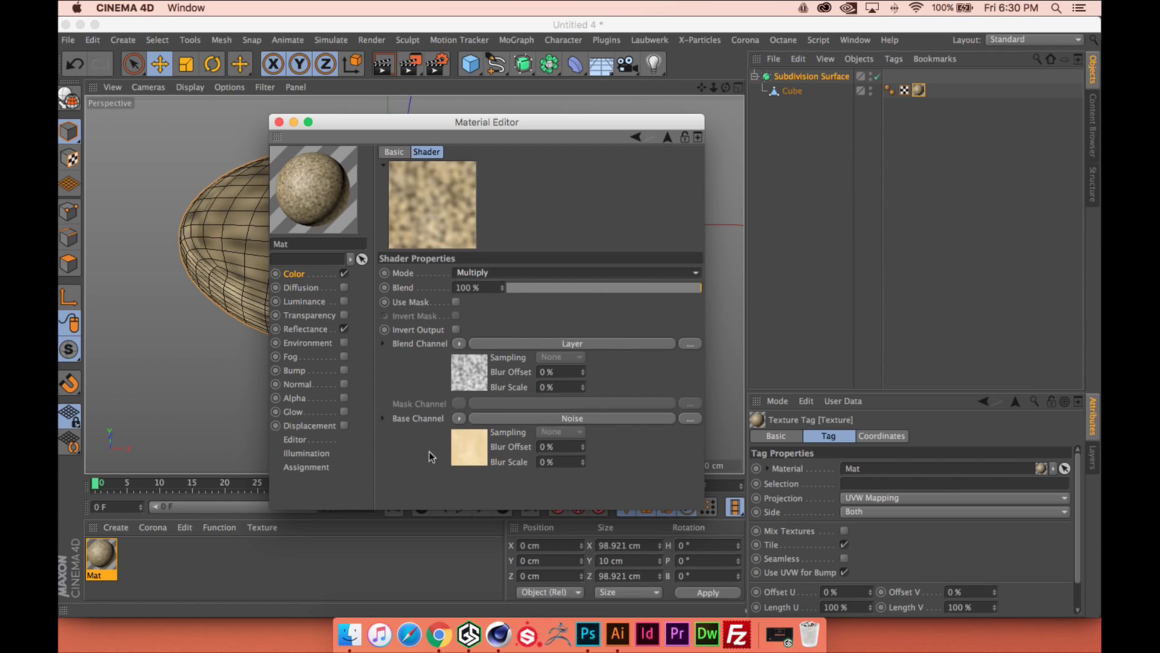
Change the noise type of the Noise layer in the Blend Channel's Layer shader to Luka
left_click(495, 342)
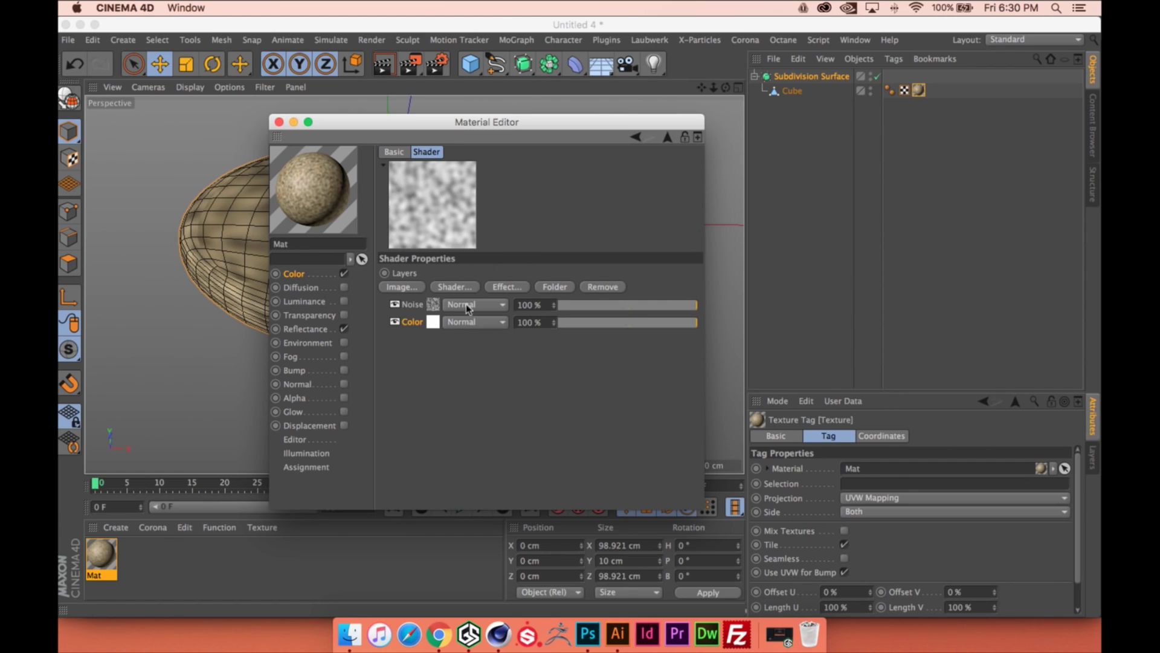
left_click(431, 304)
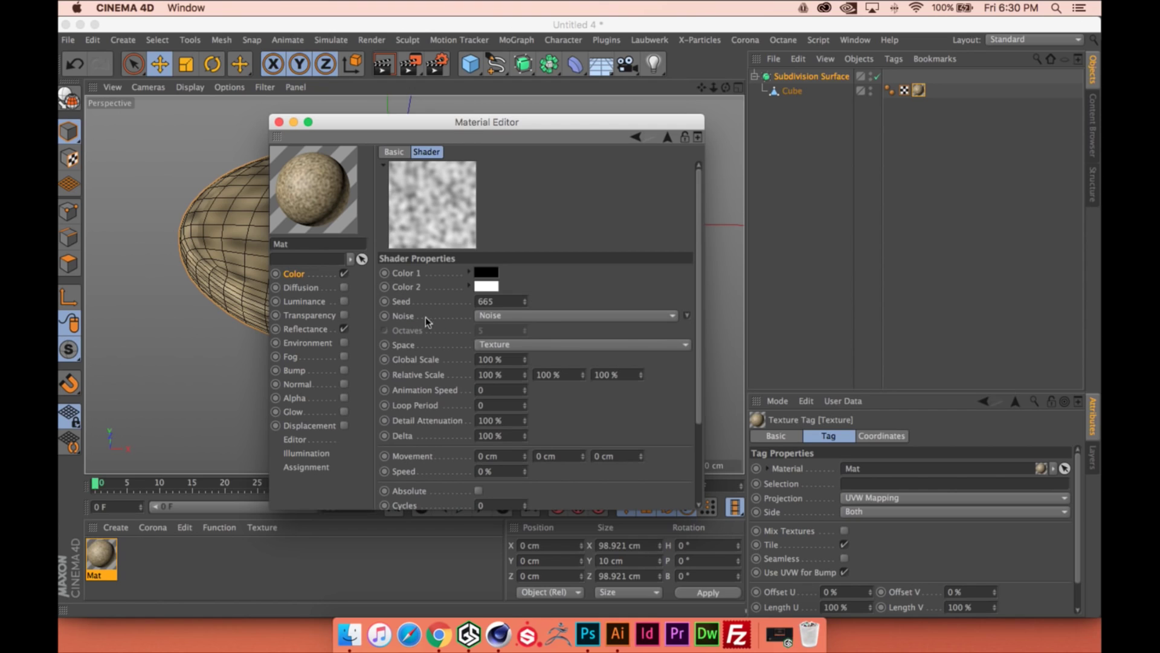
left_click(534, 316)
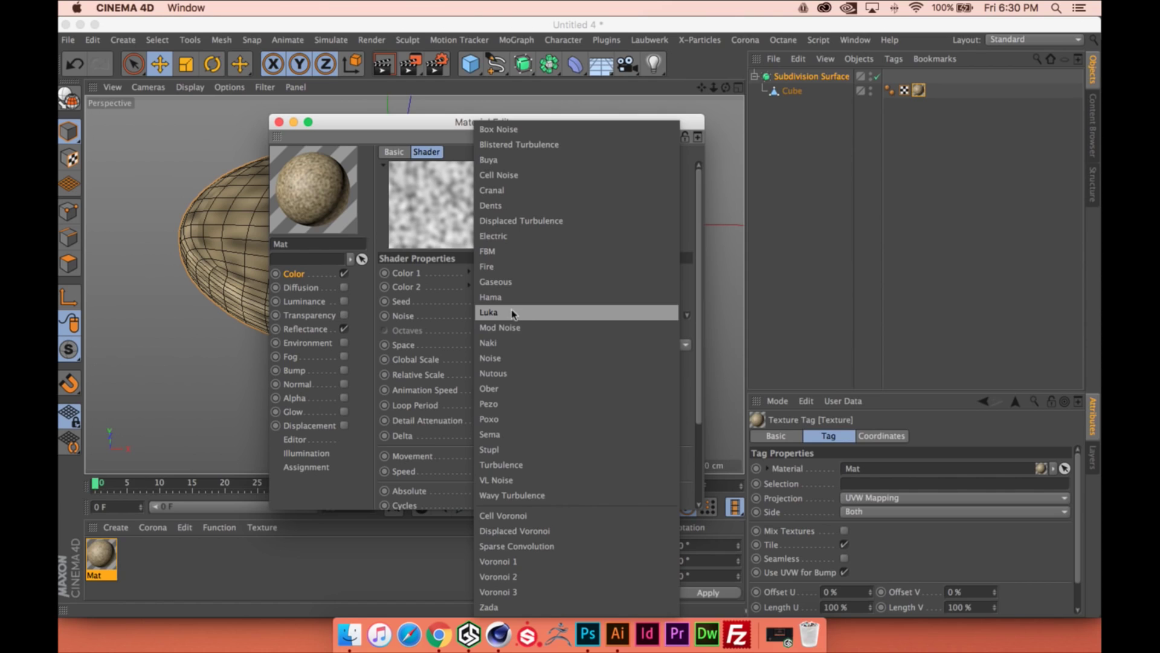
left_click(492, 312)
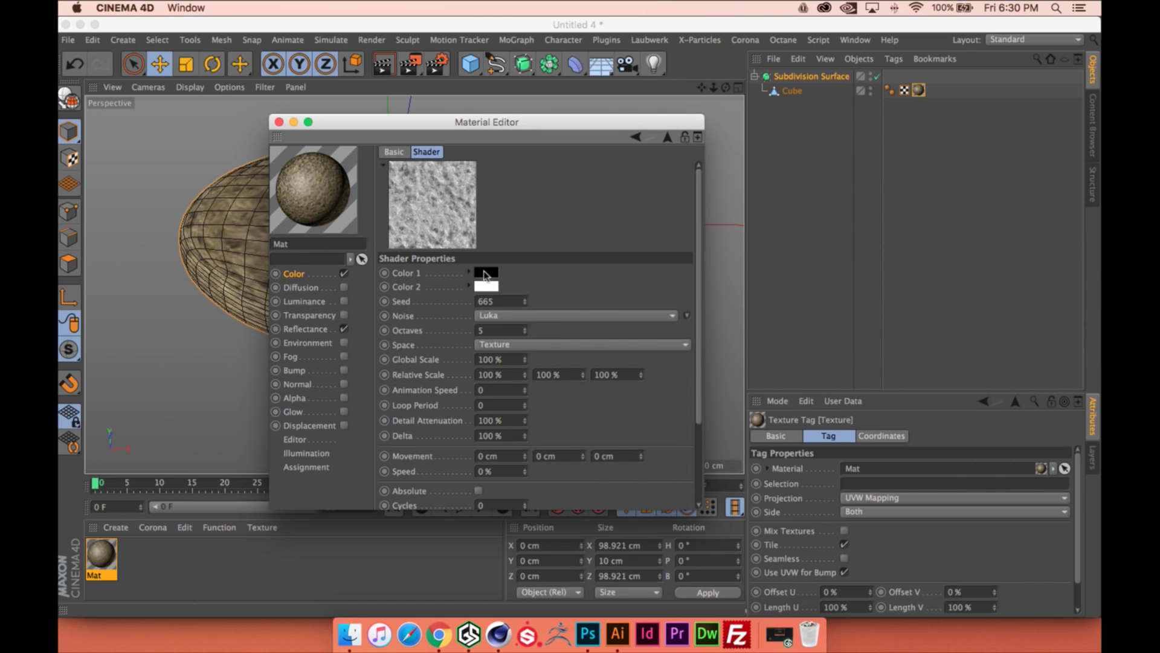
Set the Luka noise's Color 1 to the saved orange-brown swatch (RGB 200, 140, 74) and Color 2 to the saved peach swatch
left_click(488, 287)
left_click(385, 319)
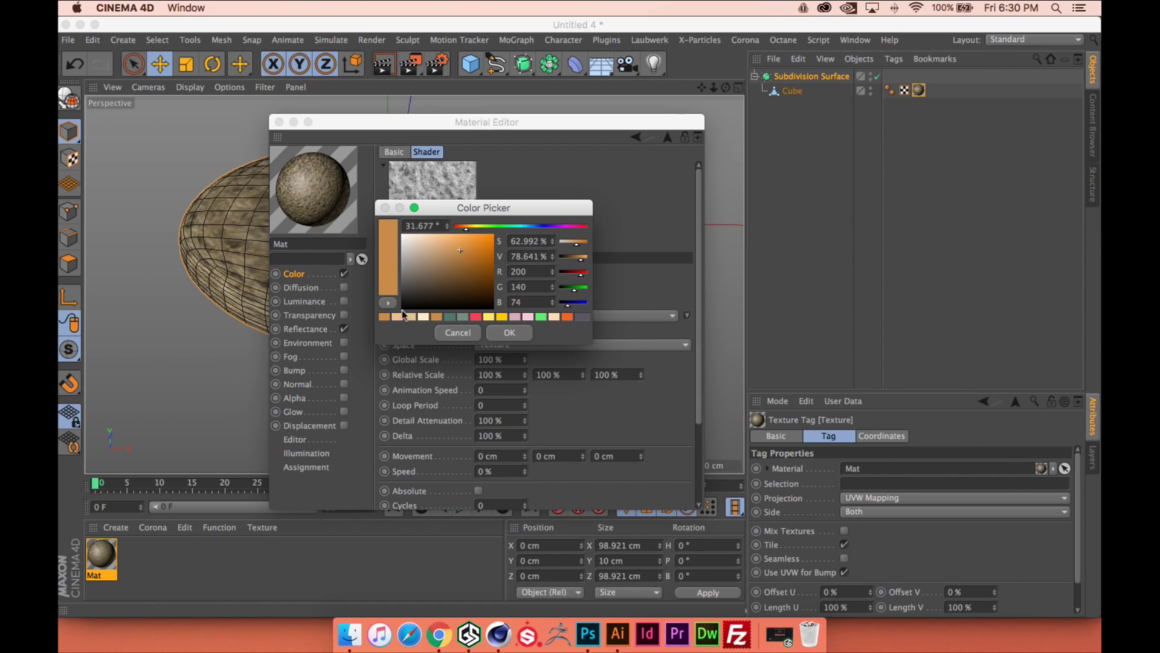
left_click(509, 332)
left_click(489, 273)
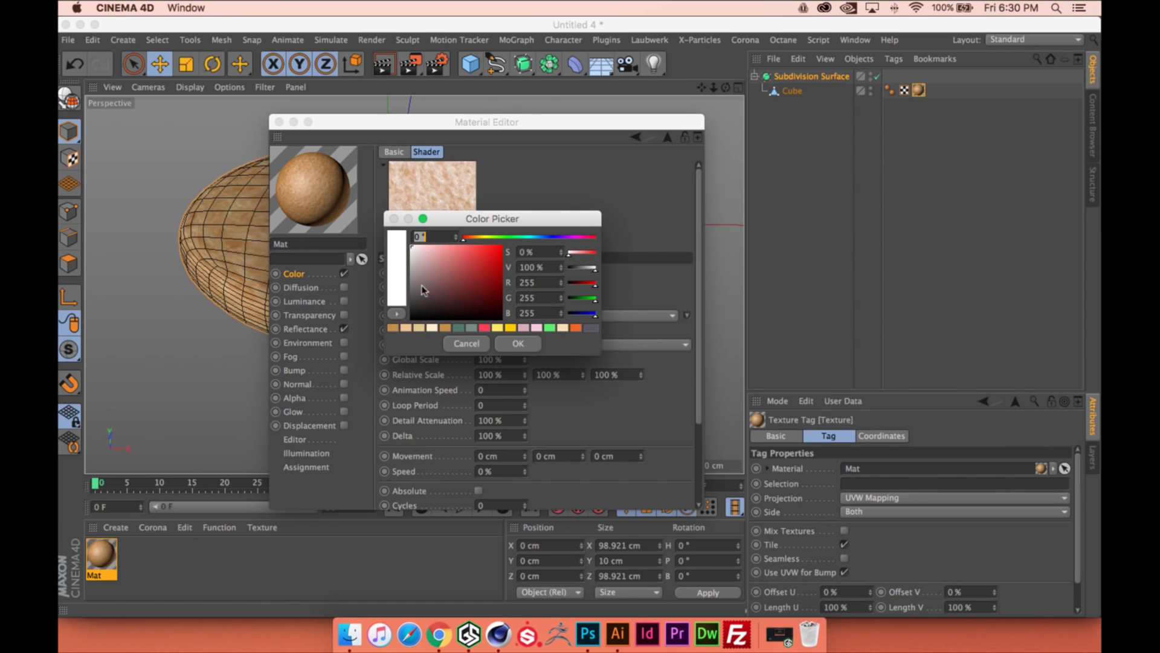
left_click(405, 327)
left_click(518, 343)
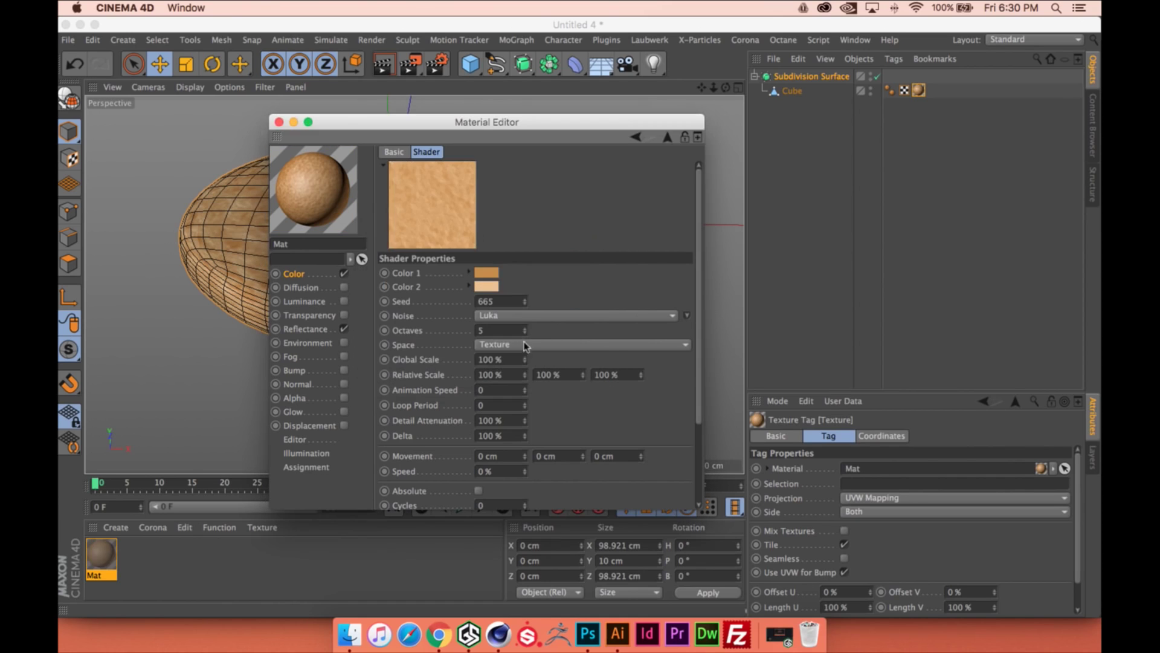
Lower the Noise layer's opacity to 67% in the layer stack and move the Material Editor aside to uncover the pancake
left_click(667, 138)
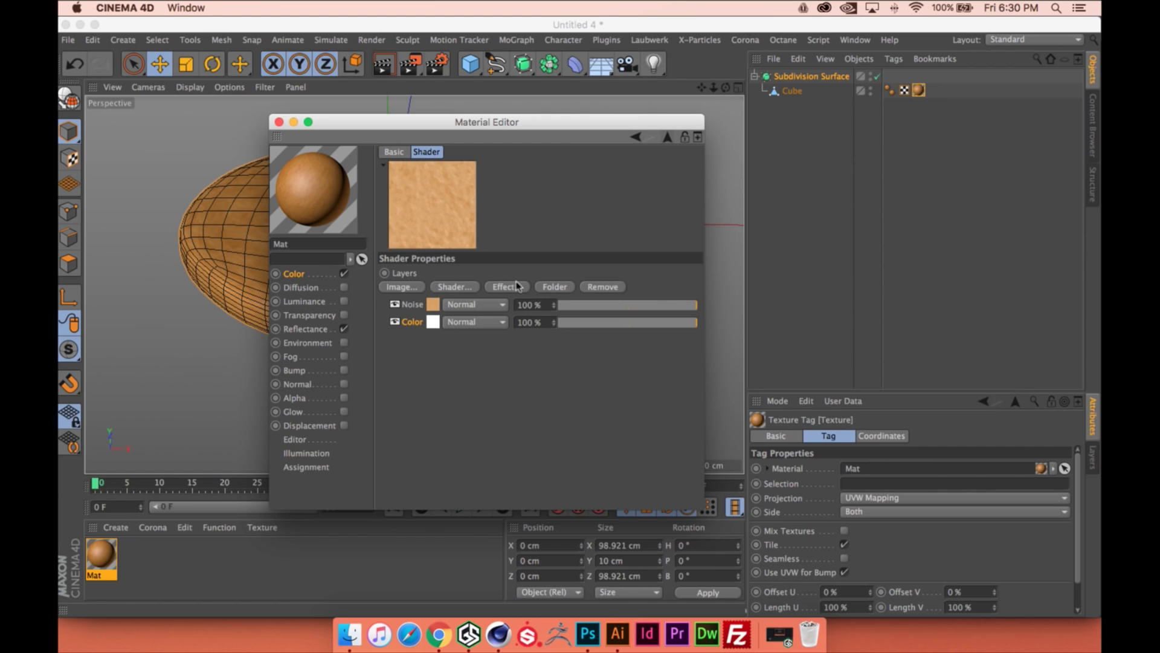
left_click_drag(673, 305, 661, 301)
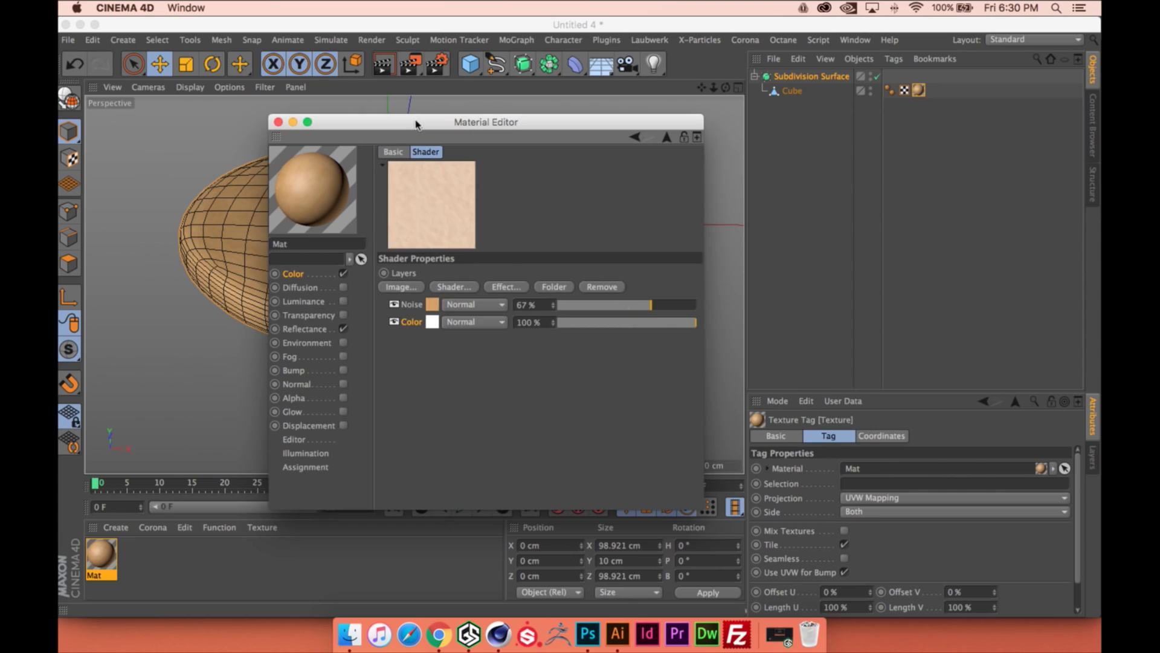
left_click_drag(356, 121, 506, 128)
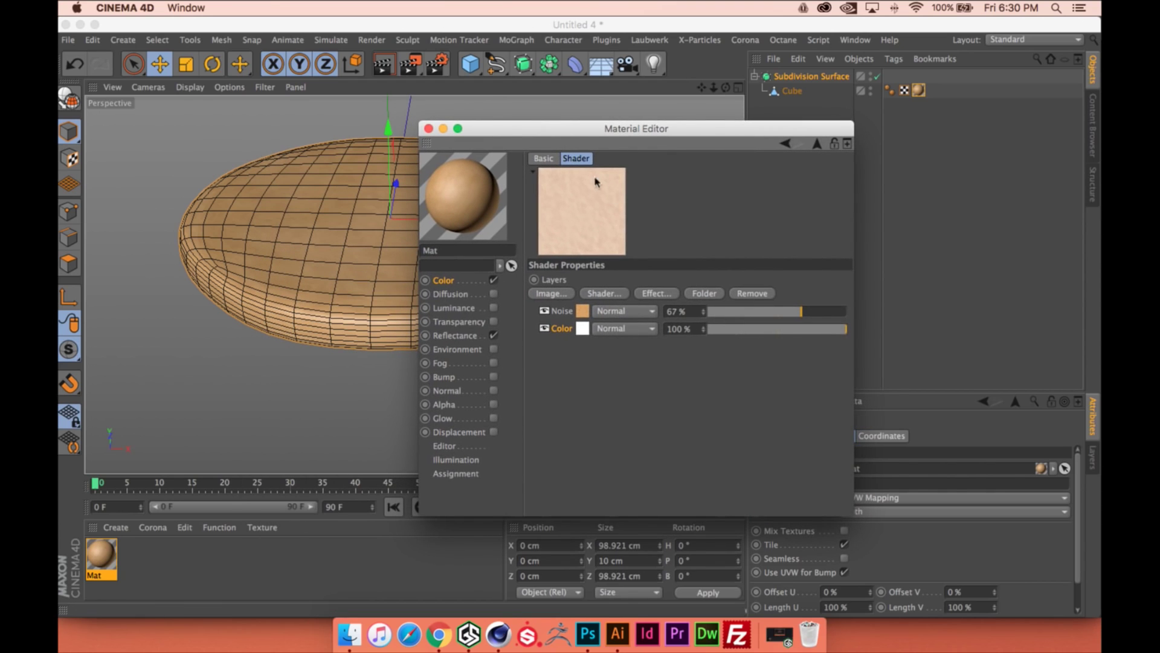
Add a second Noise shader at the top of the Layer shader's stack
left_click(623, 295)
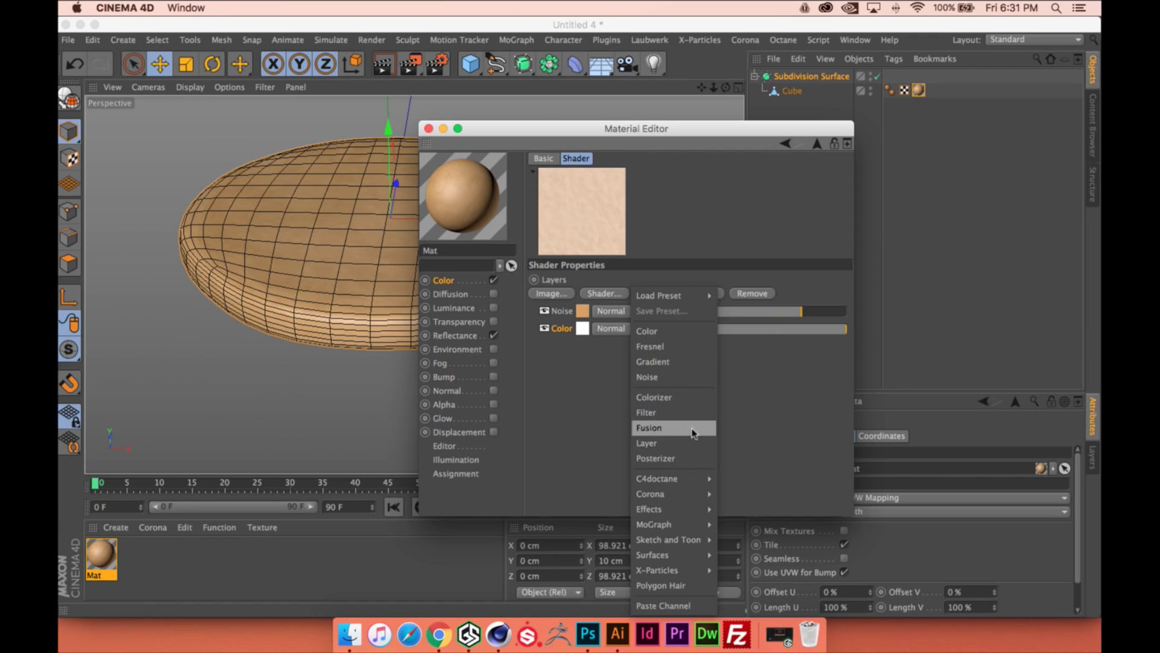
left_click(648, 378)
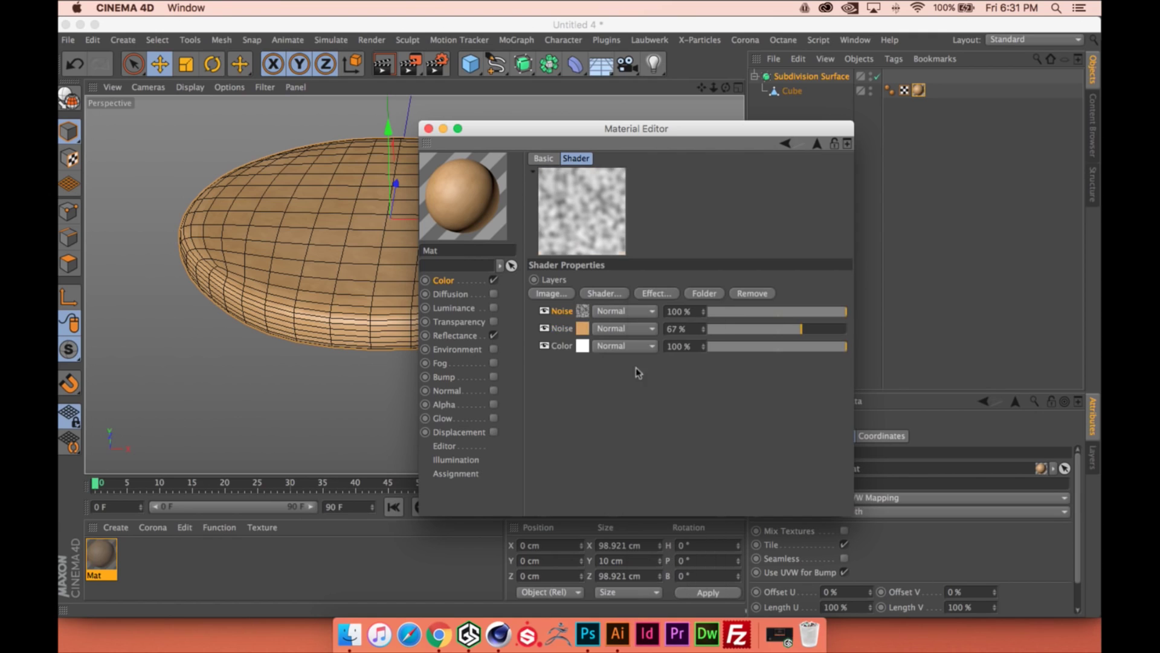
left_click(582, 311)
left_click(816, 145)
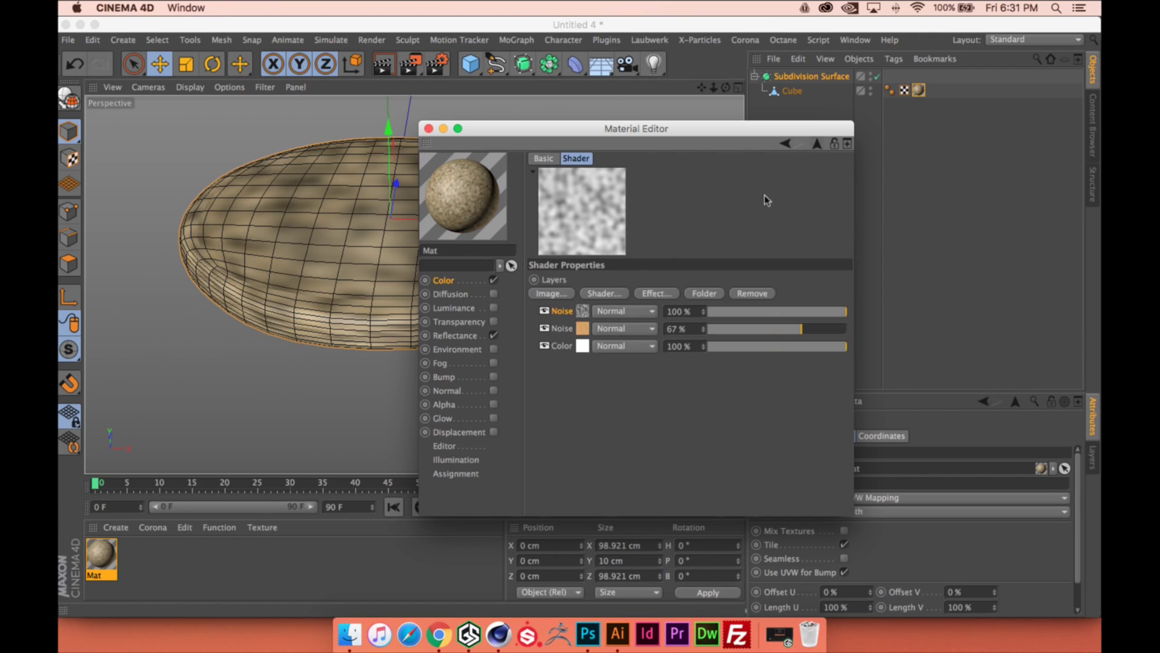
Set the Space of the orange Luka Noise layer to World and return to the layer stack
left_click(583, 329)
left_click(698, 357)
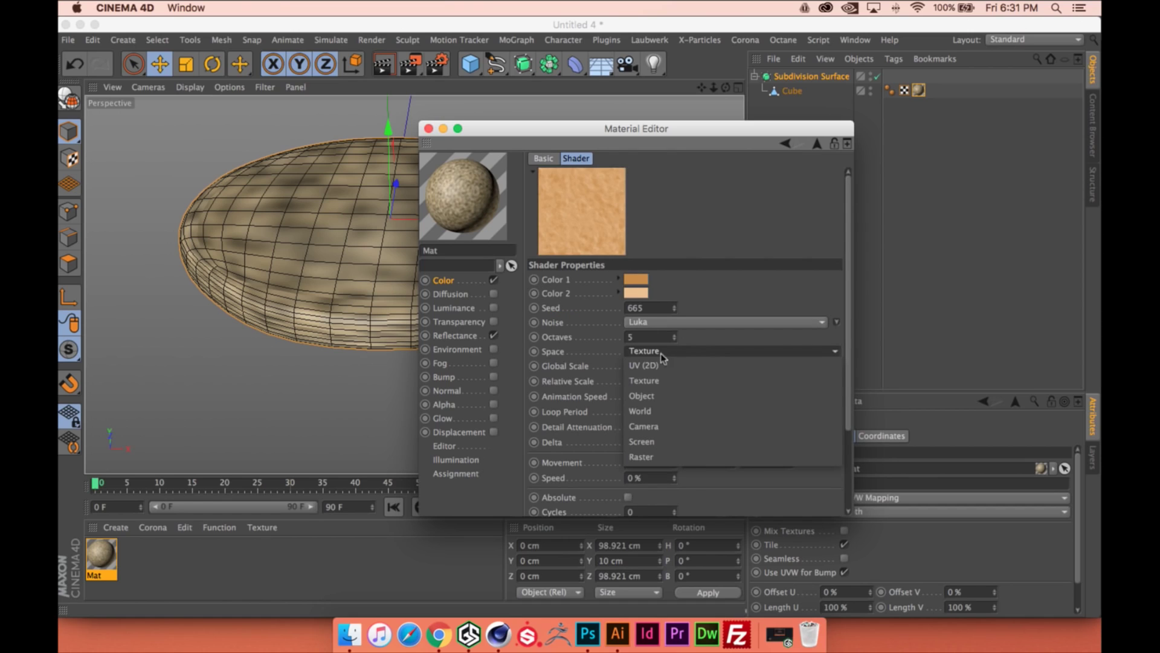
left_click(674, 411)
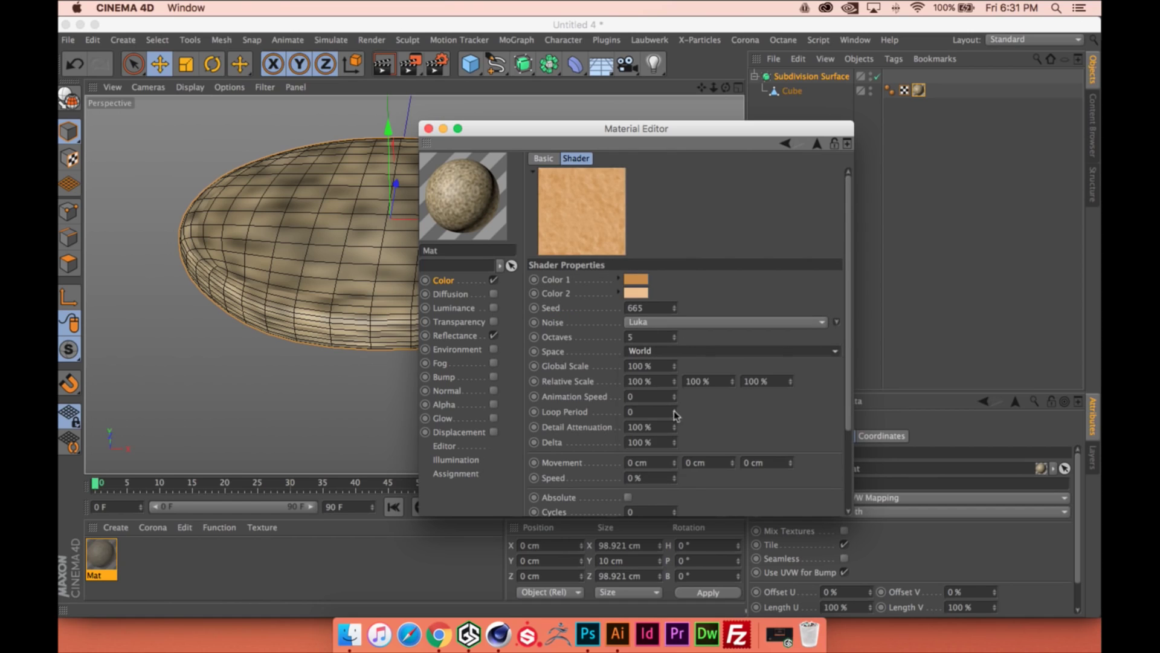
left_click(806, 151)
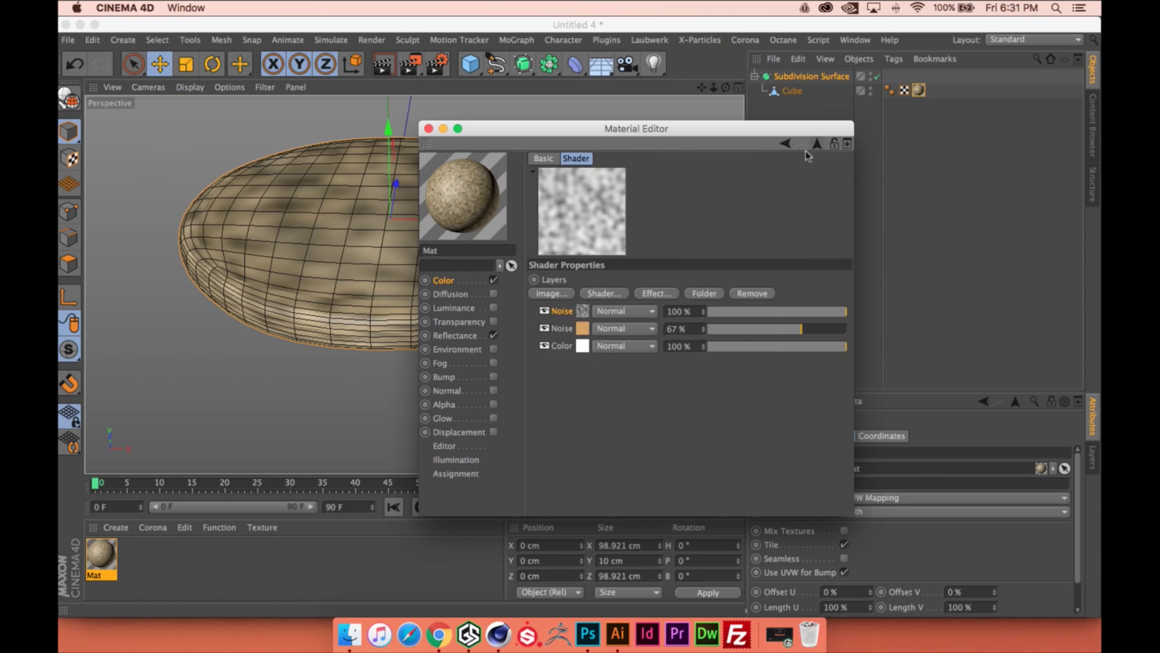
Set the top Noise layer's Space to World and its noise type to Poxo
left_click(584, 312)
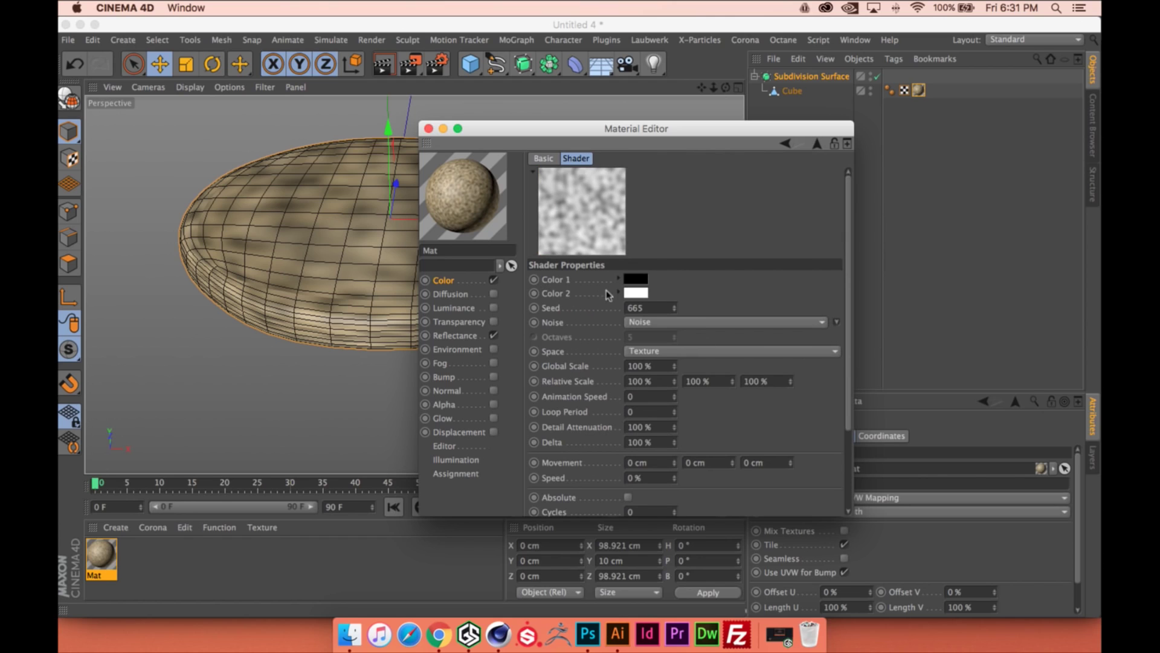
left_click(637, 351)
left_click(690, 427)
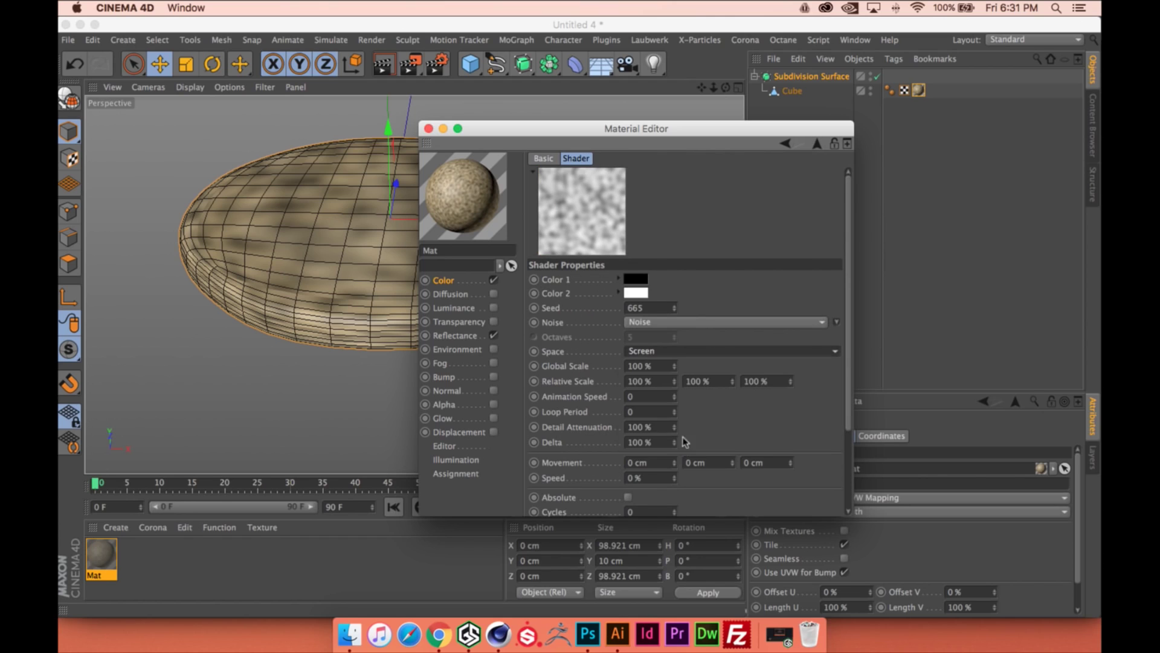
scroll(689, 426, "down", 1)
left_click(697, 327)
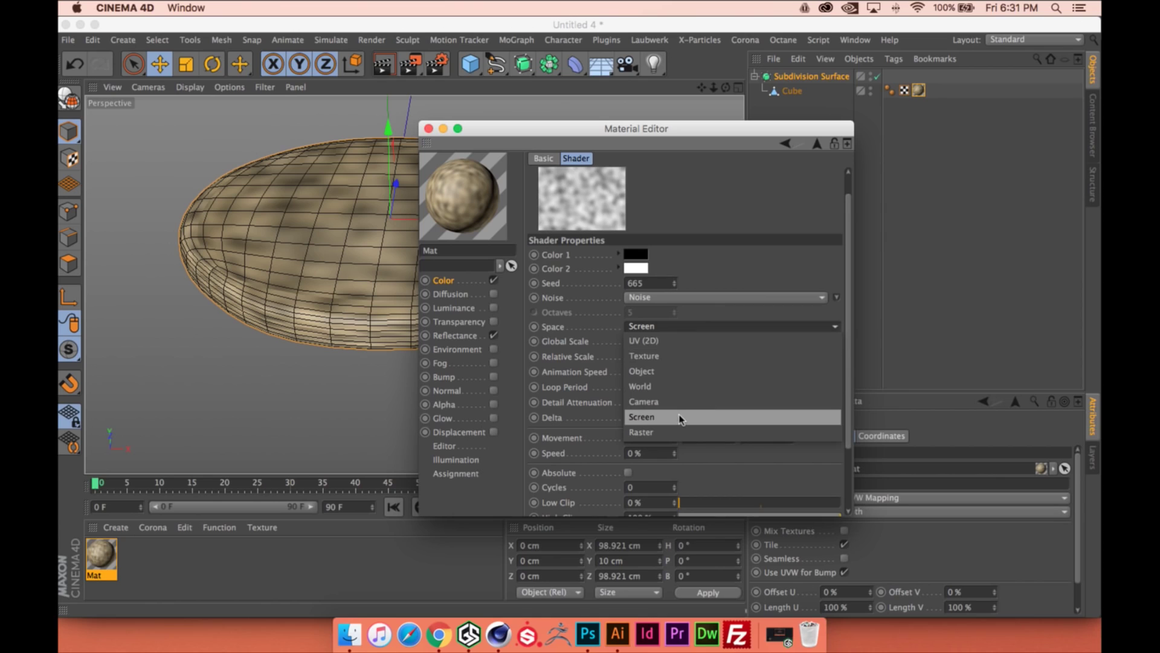
left_click(680, 388)
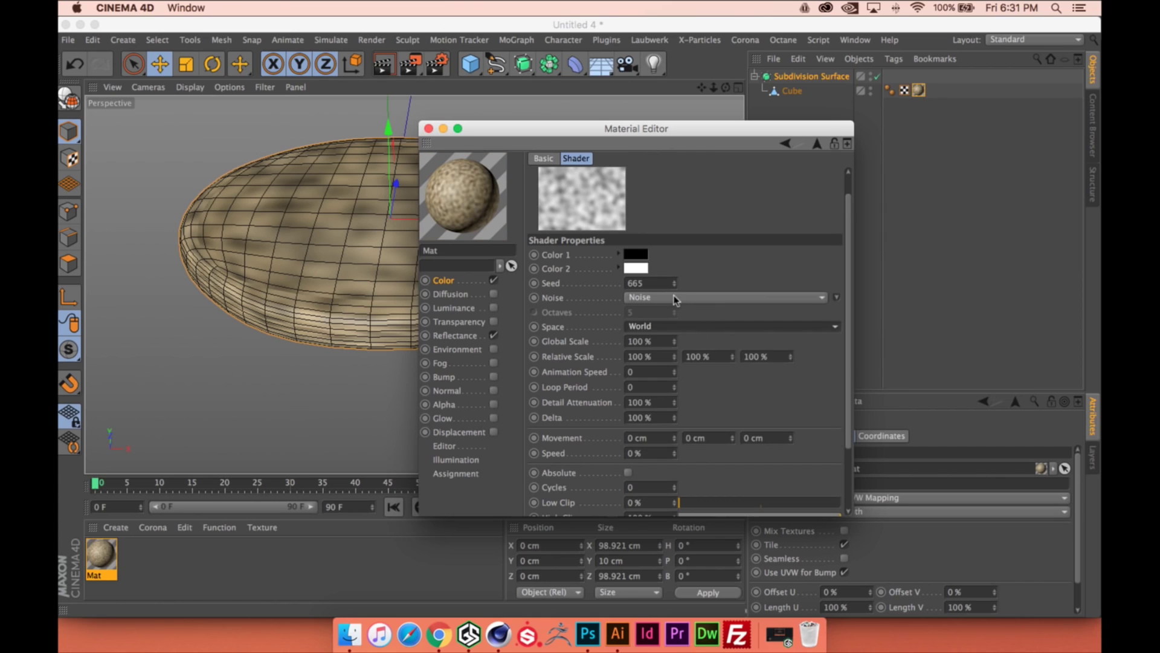
left_click(671, 297)
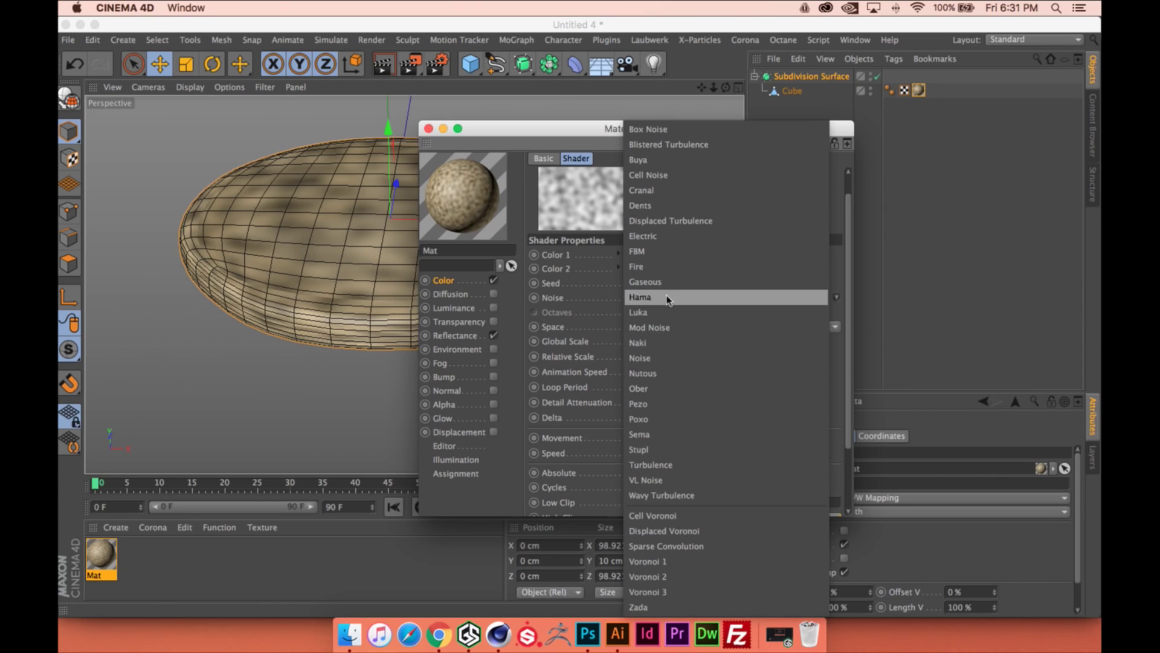
left_click(669, 421)
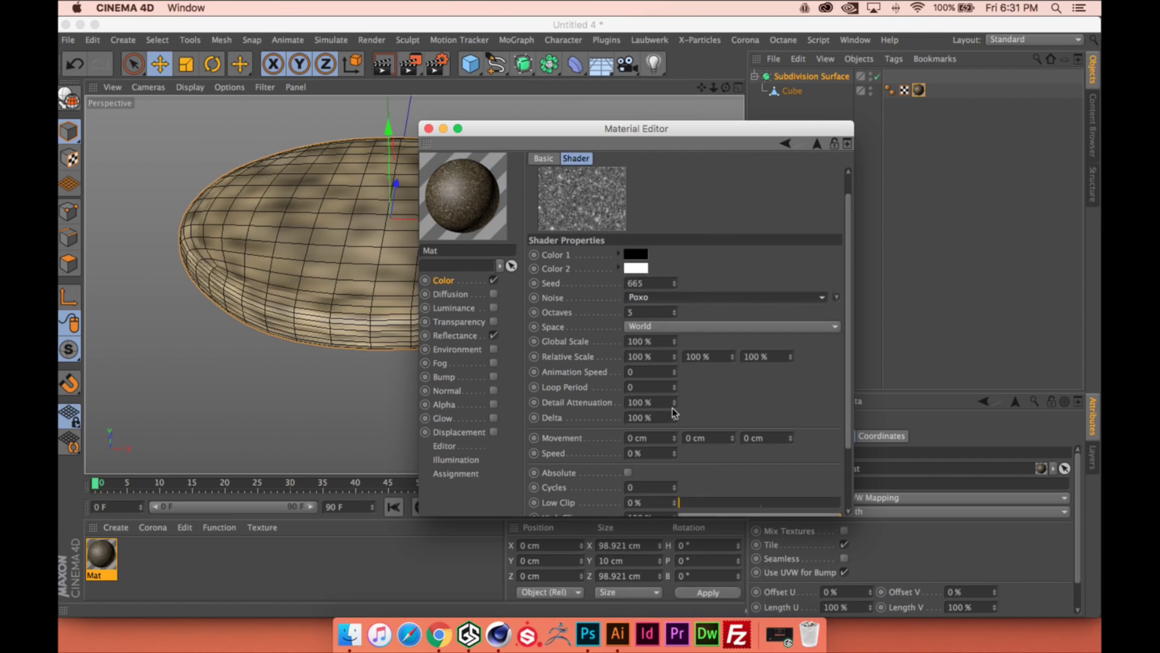
Set the Poxo noise's Color 1 to the saved peach swatch (RGB 235, 193, 146)
left_click(632, 251)
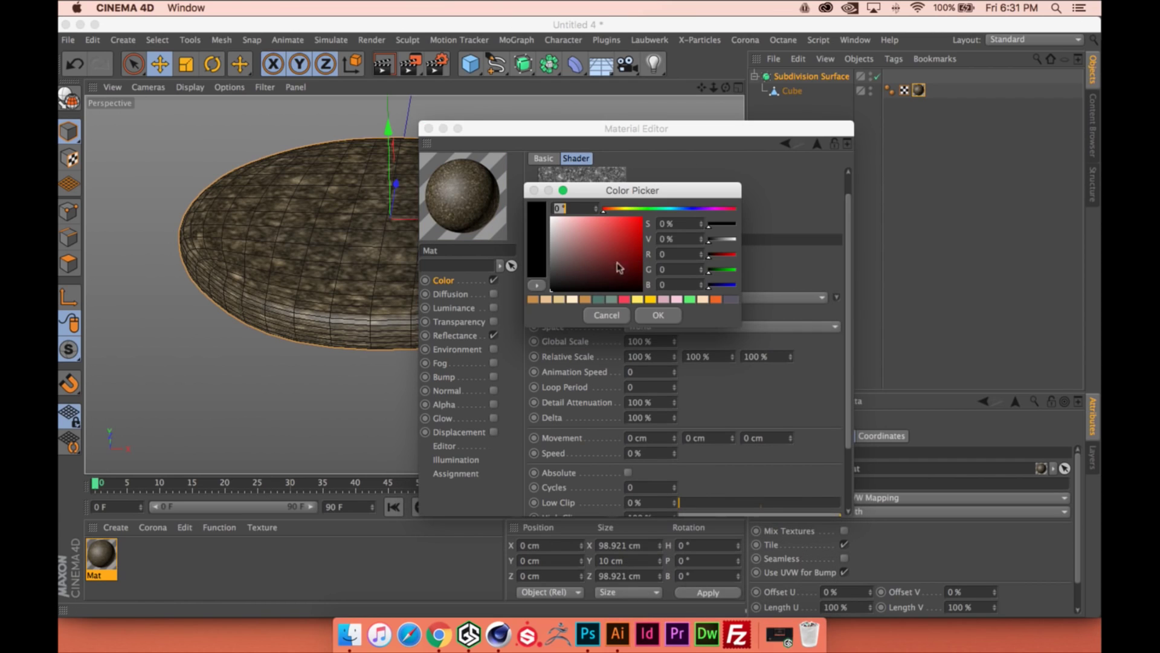
left_click(546, 300)
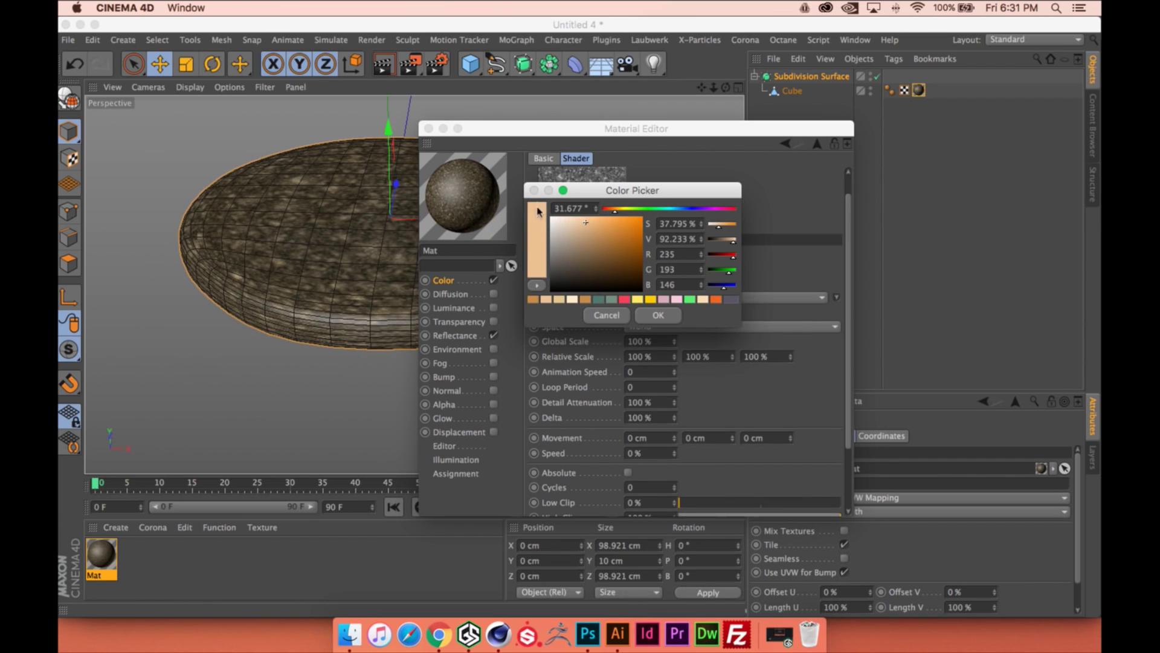
left_click(658, 316)
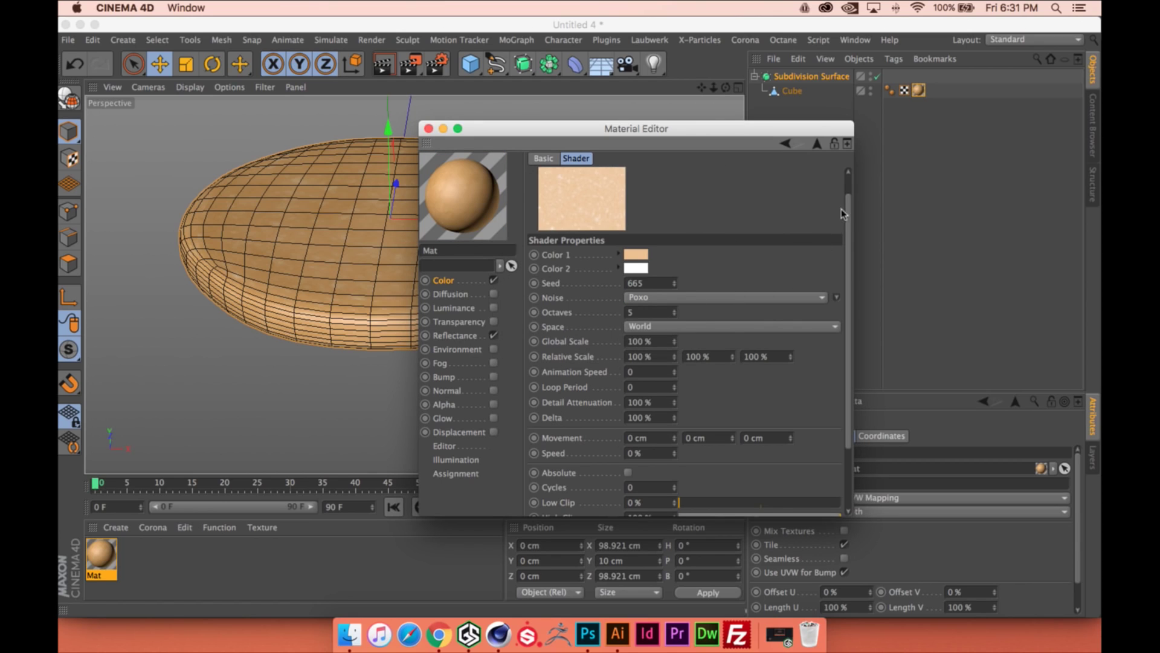
scroll(841, 209, "up", 2)
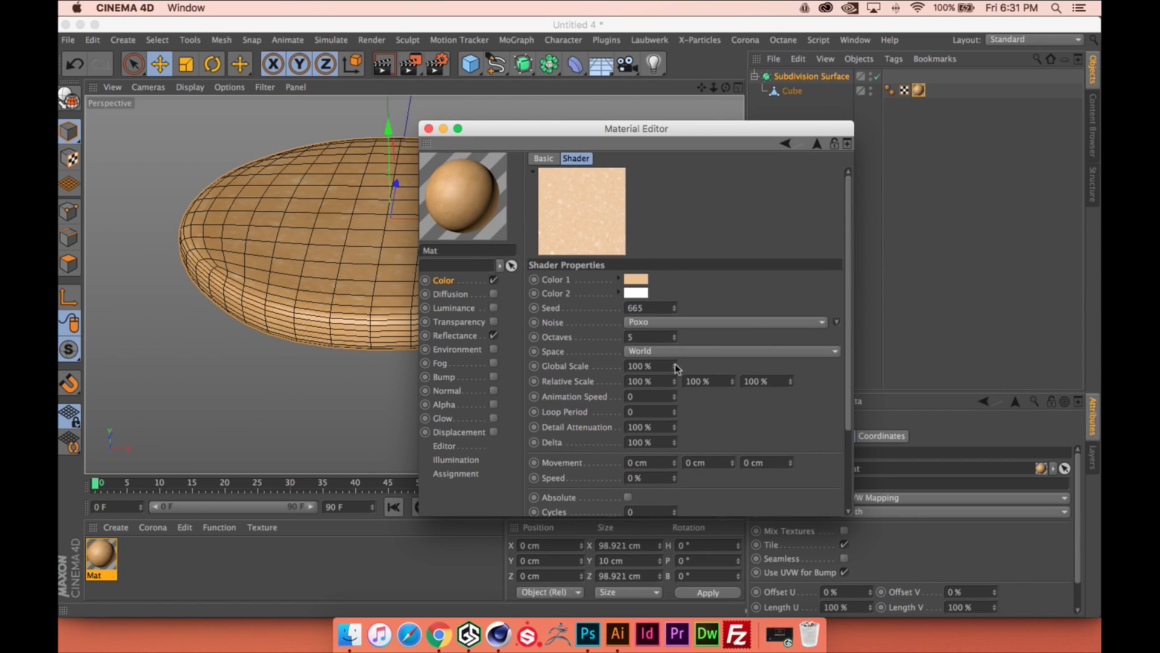
Set the Poxo noise's High Clip to 59% and Global Scale to 77%, and return to the layer stack
left_click_drag(674, 369, 675, 378)
left_click_drag(852, 517, 974, 597)
left_click_drag(961, 541, 847, 542)
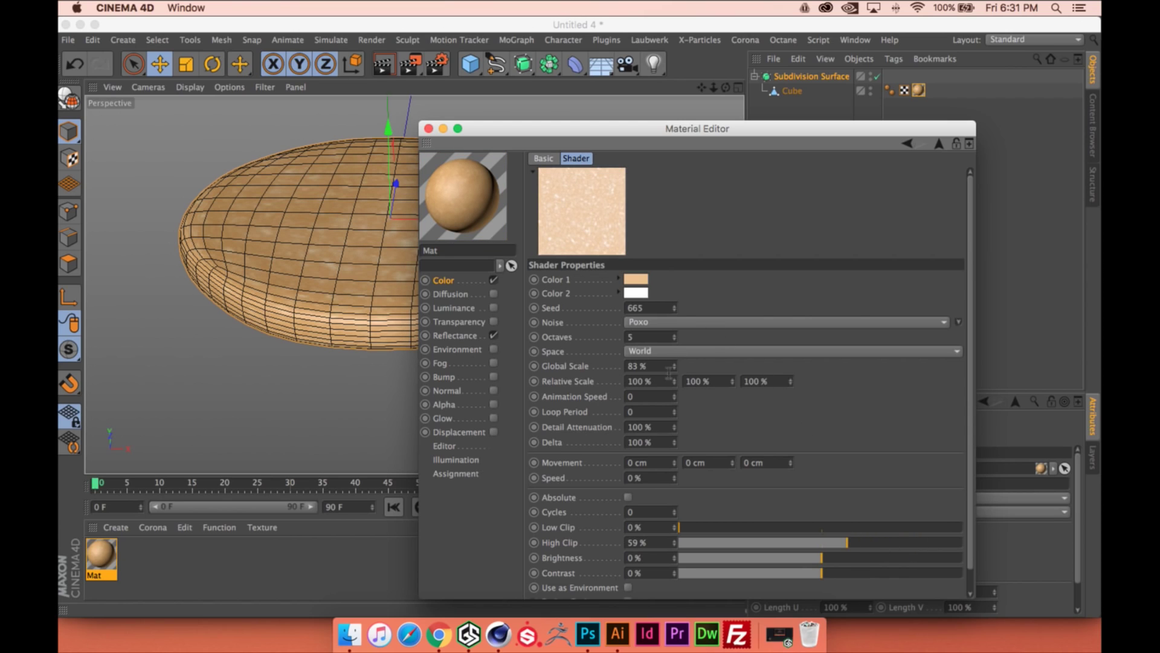
left_click_drag(677, 368, 678, 199)
left_click_drag(675, 368, 677, 333)
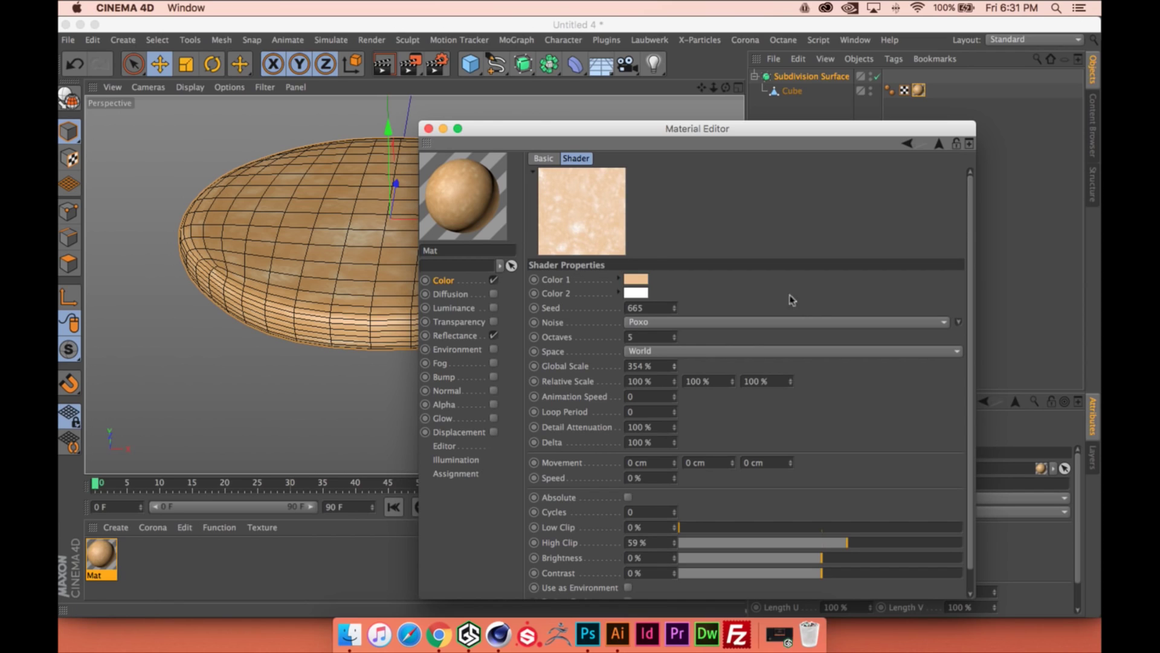
left_click_drag(674, 365, 672, 406)
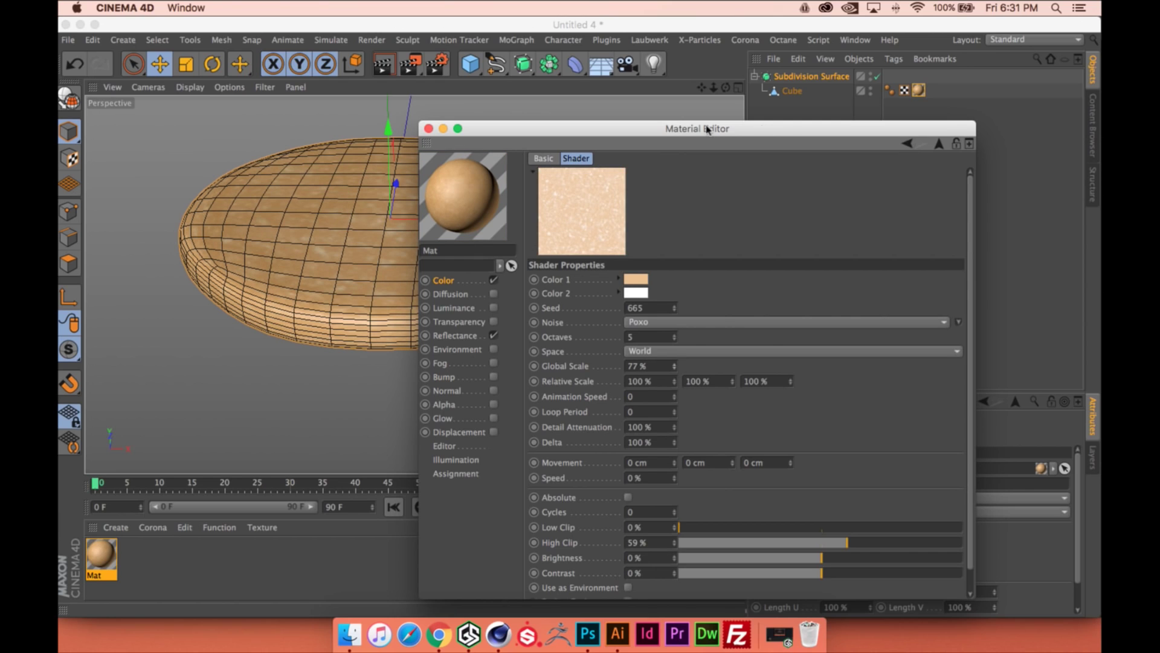
left_click_drag(707, 128, 578, 80)
left_click(810, 94)
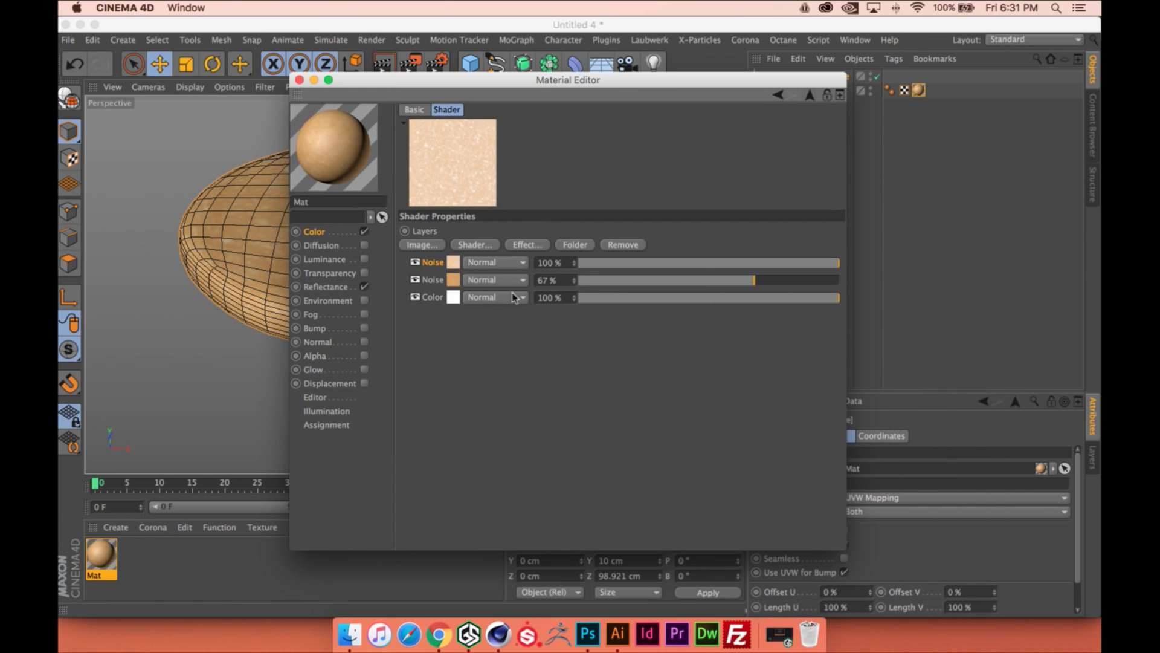
Try the Multiply blend mode on the top Noise layer and switch it back to Normal
left_click(484, 264)
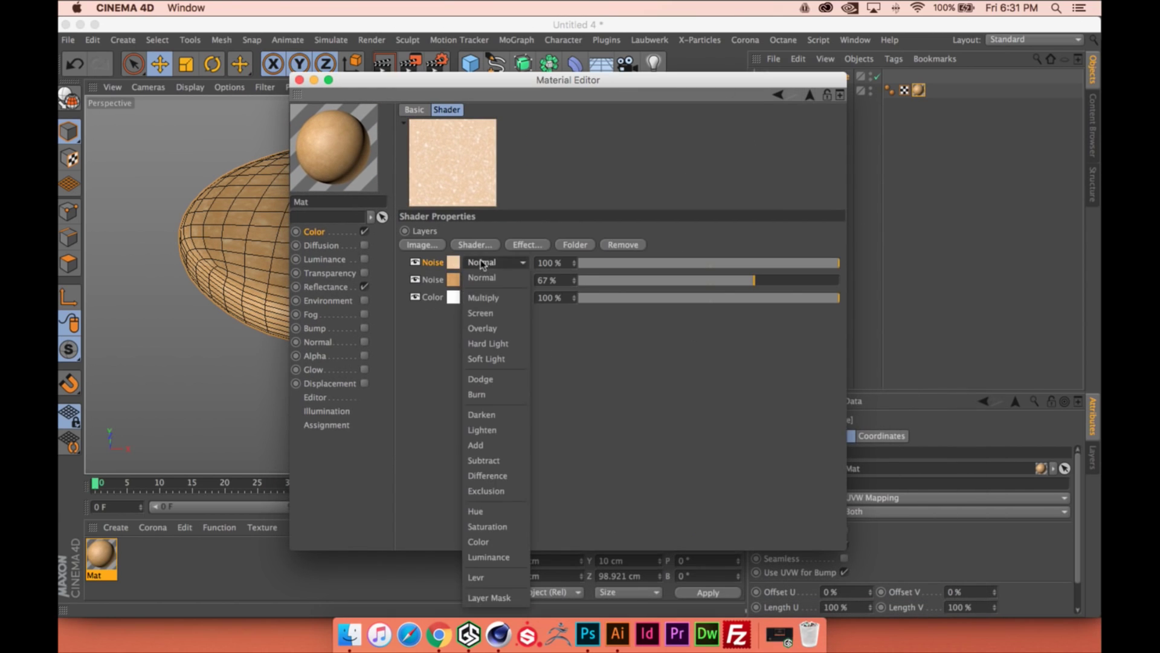
left_click(504, 299)
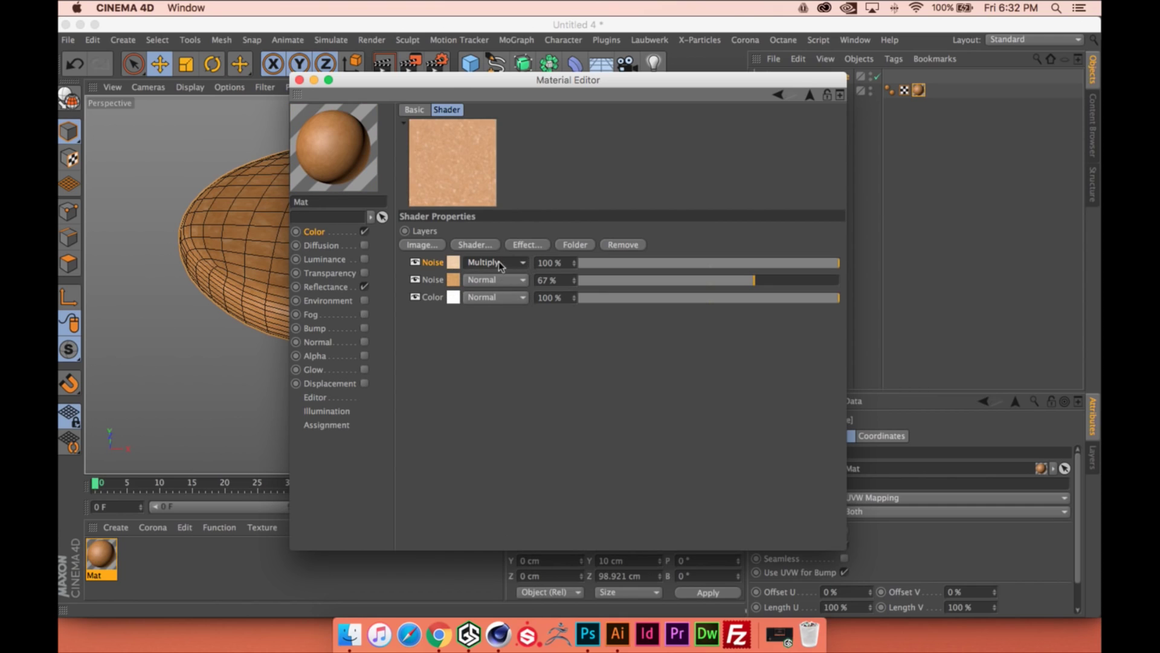
left_click(500, 267)
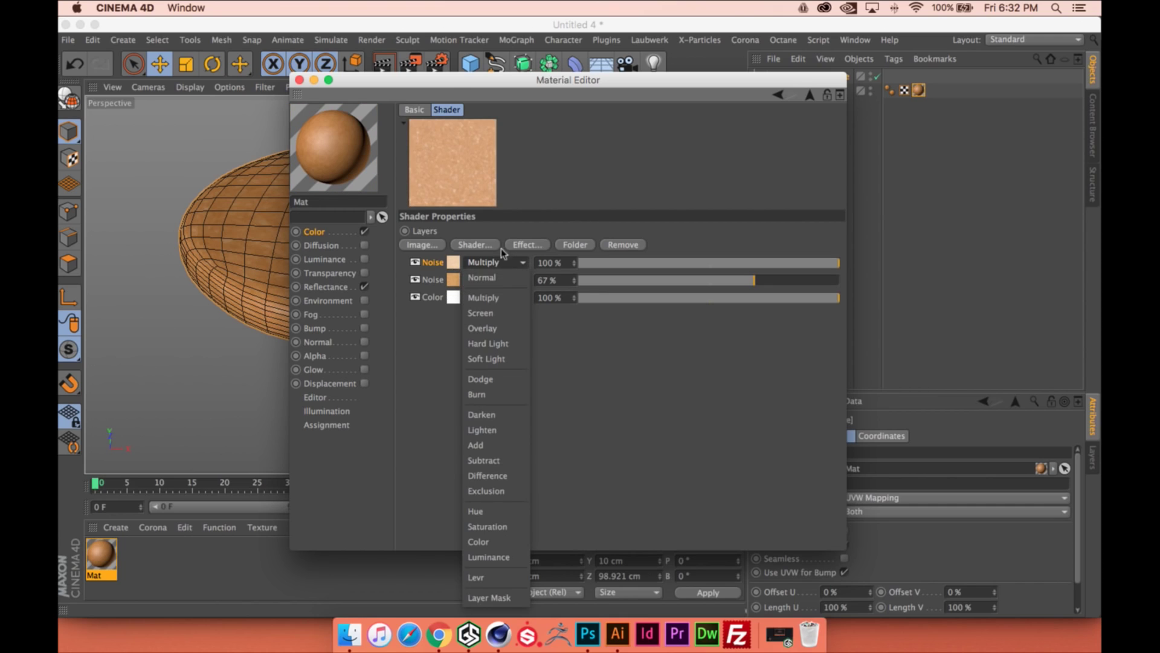
left_click(494, 278)
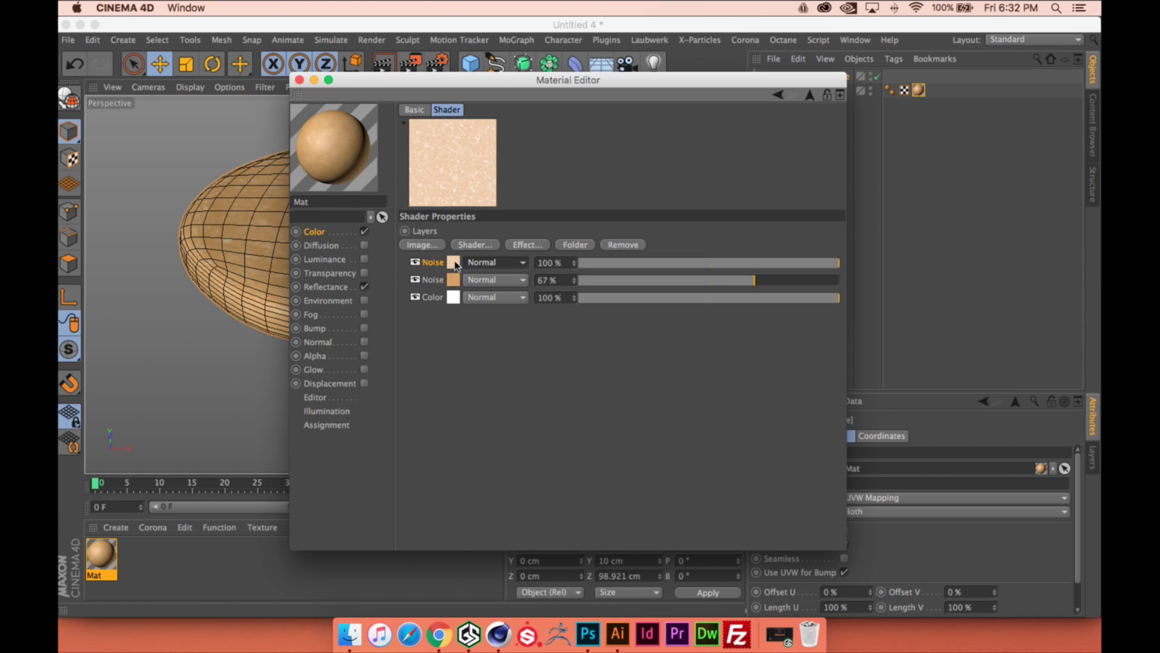
Duplicate the top Noise layer directly beneath itself and set the lower copy's Color 1 to black
left_click_drag(453, 263, 455, 272)
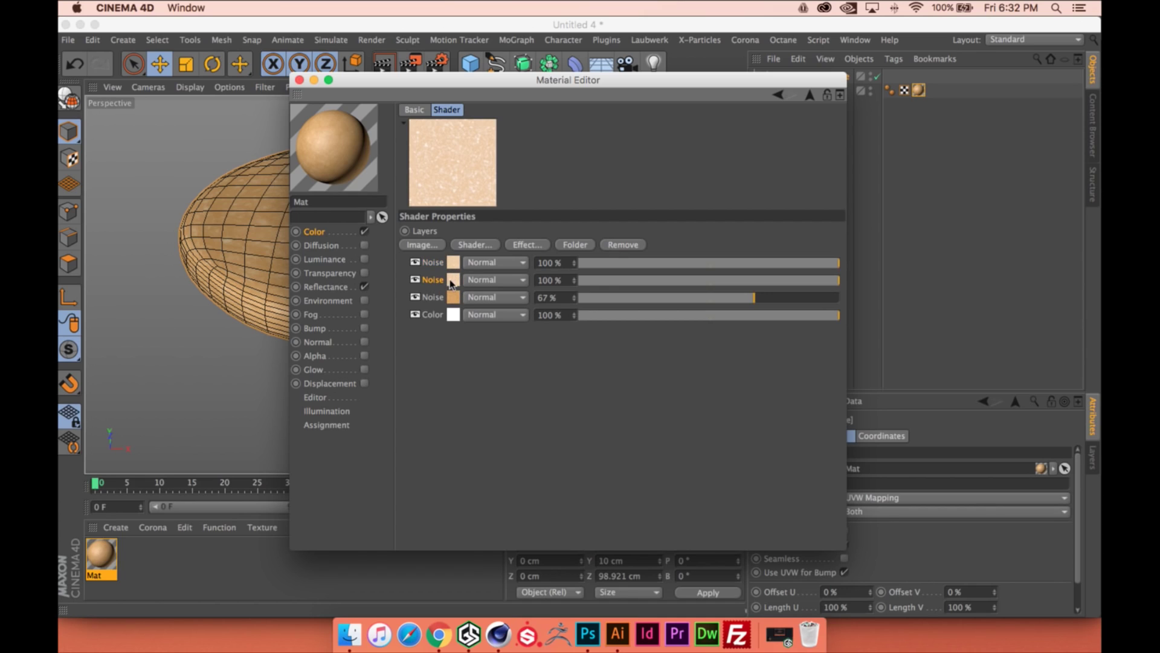
left_click(454, 280)
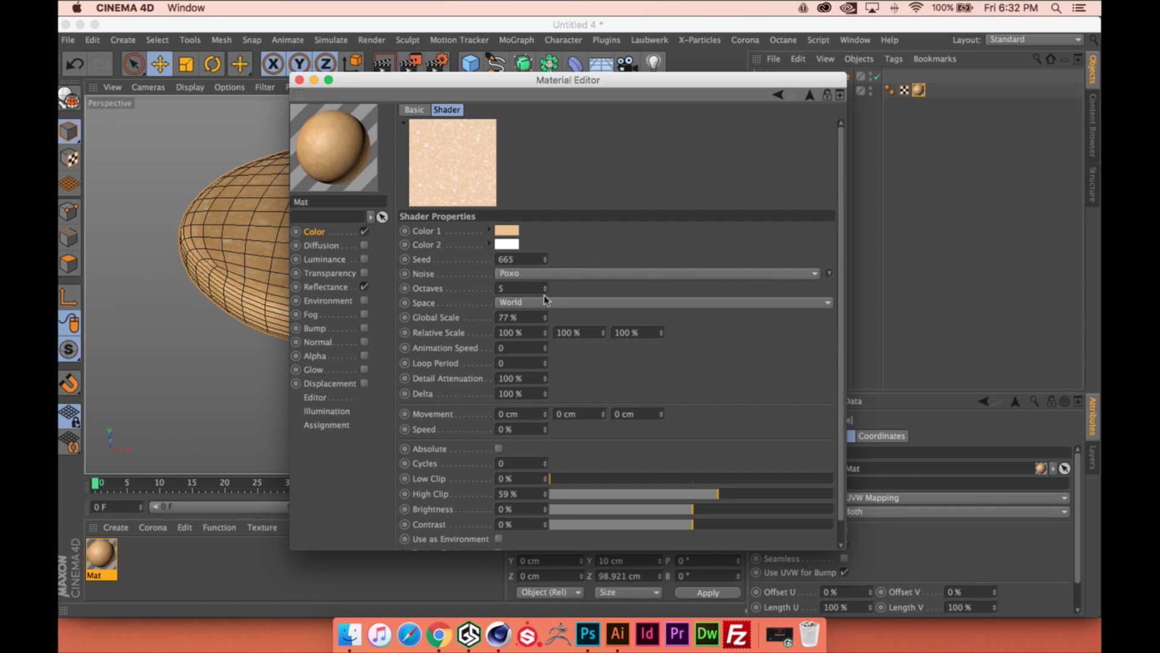
left_click(512, 235)
left_click(431, 269)
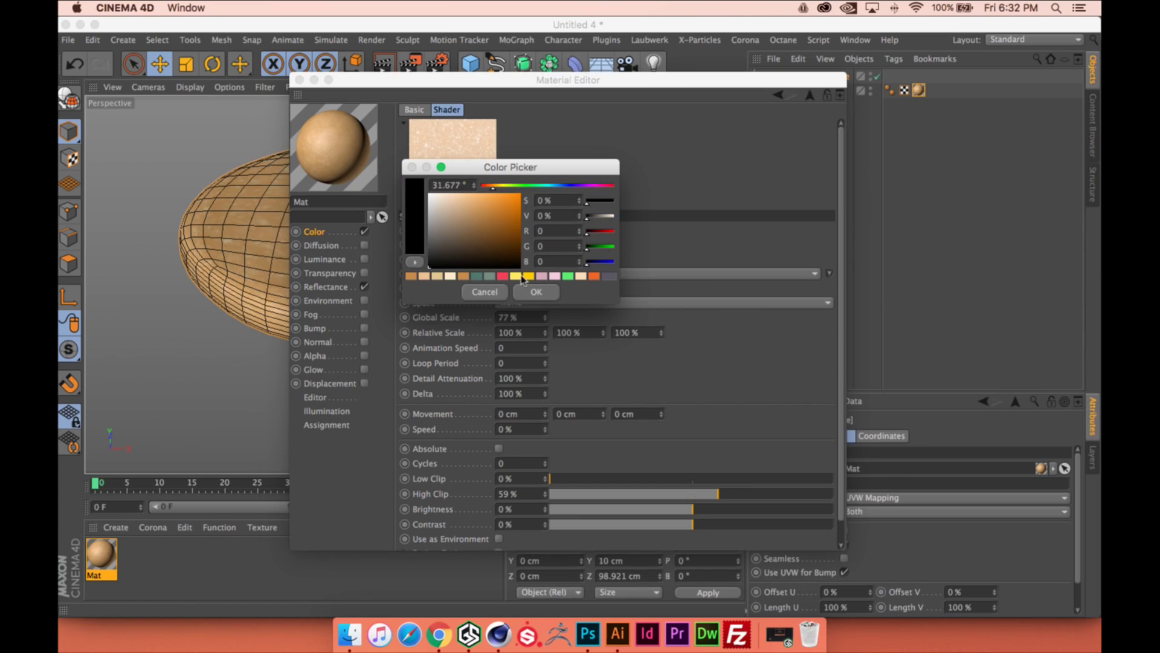
left_click(535, 290)
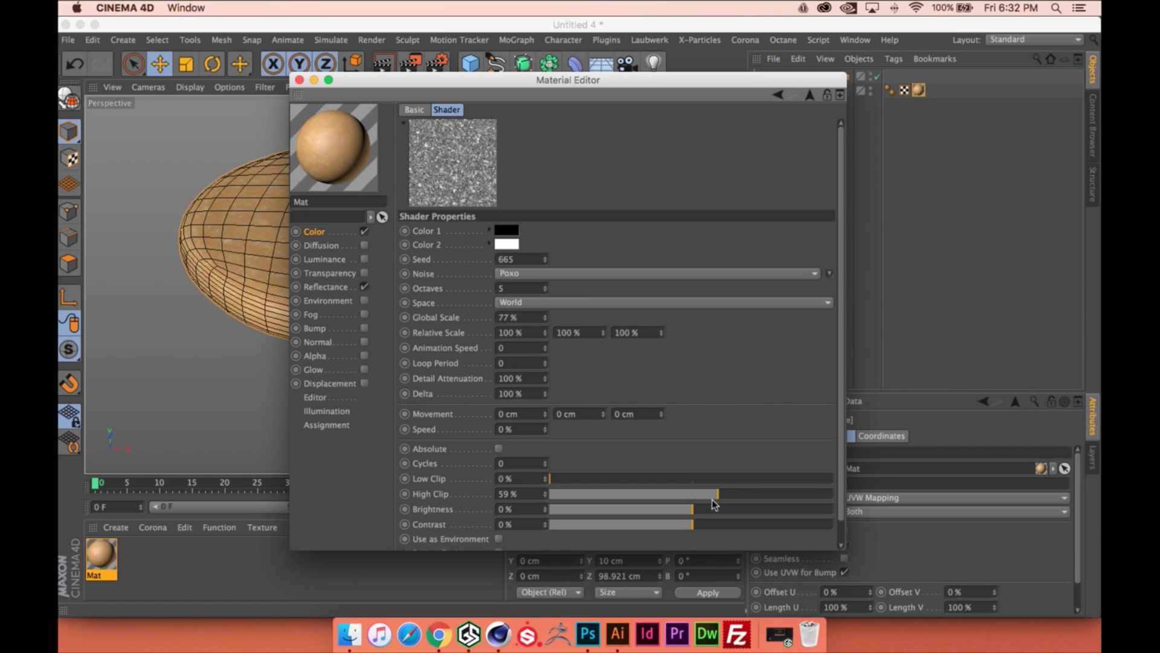
Set the black-and-white noise's Low Clip to 11% and High Clip to 27%, and set its blend mode to Layer Mask
left_click_drag(717, 494, 580, 480)
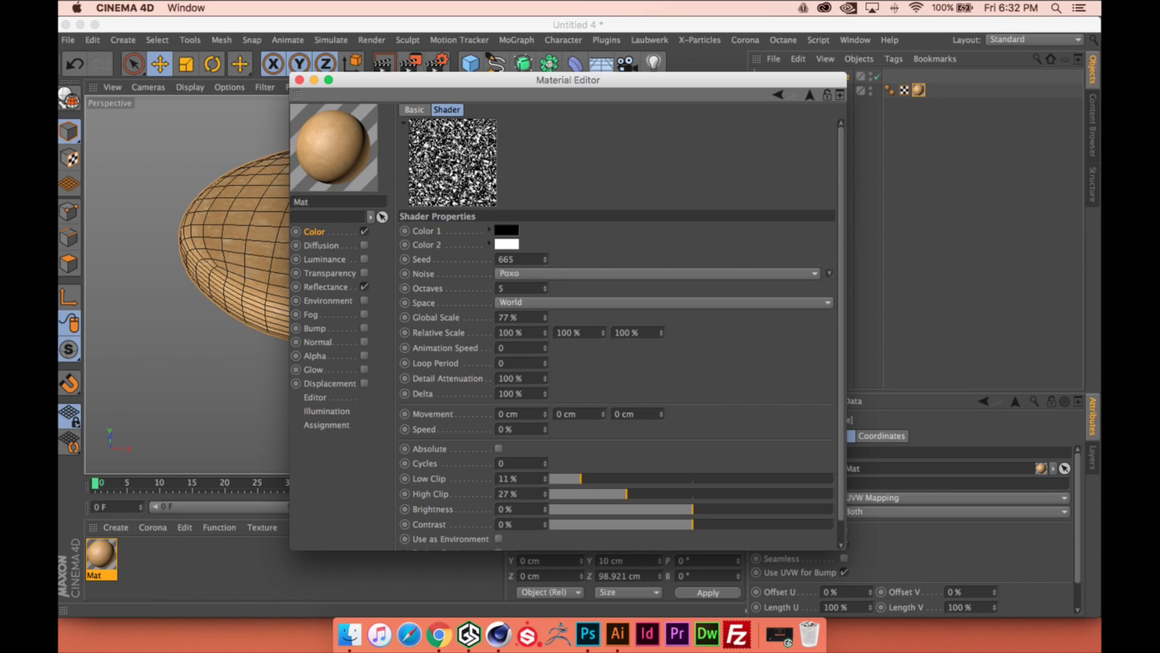
left_click(810, 95)
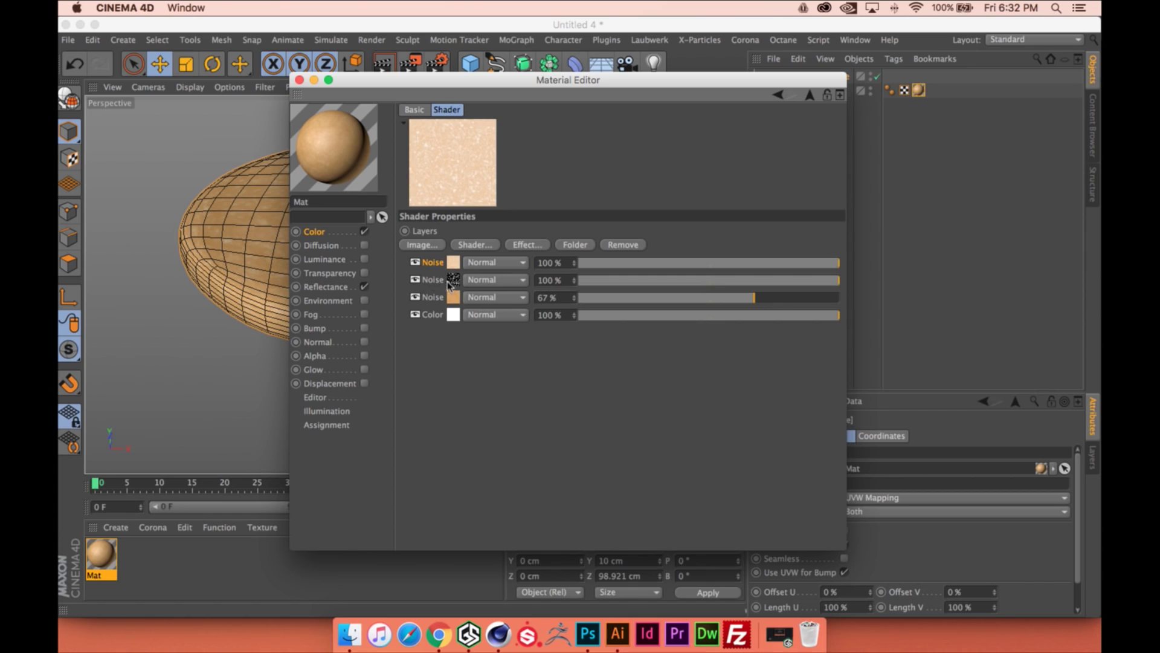
left_click(488, 279)
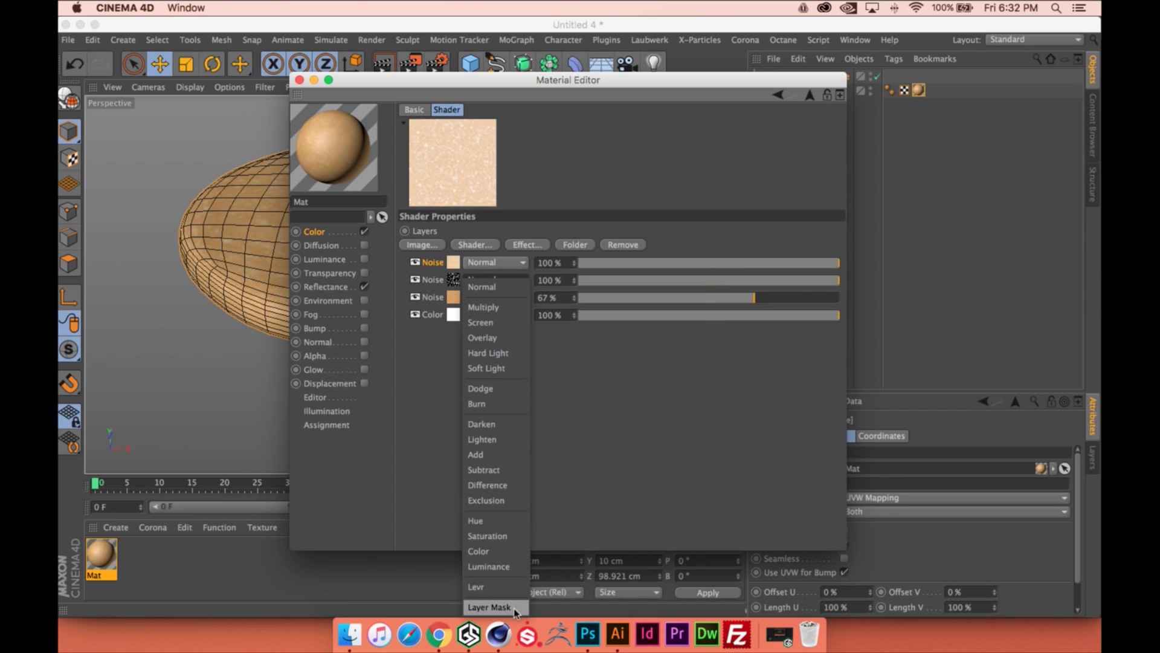
left_click(489, 607)
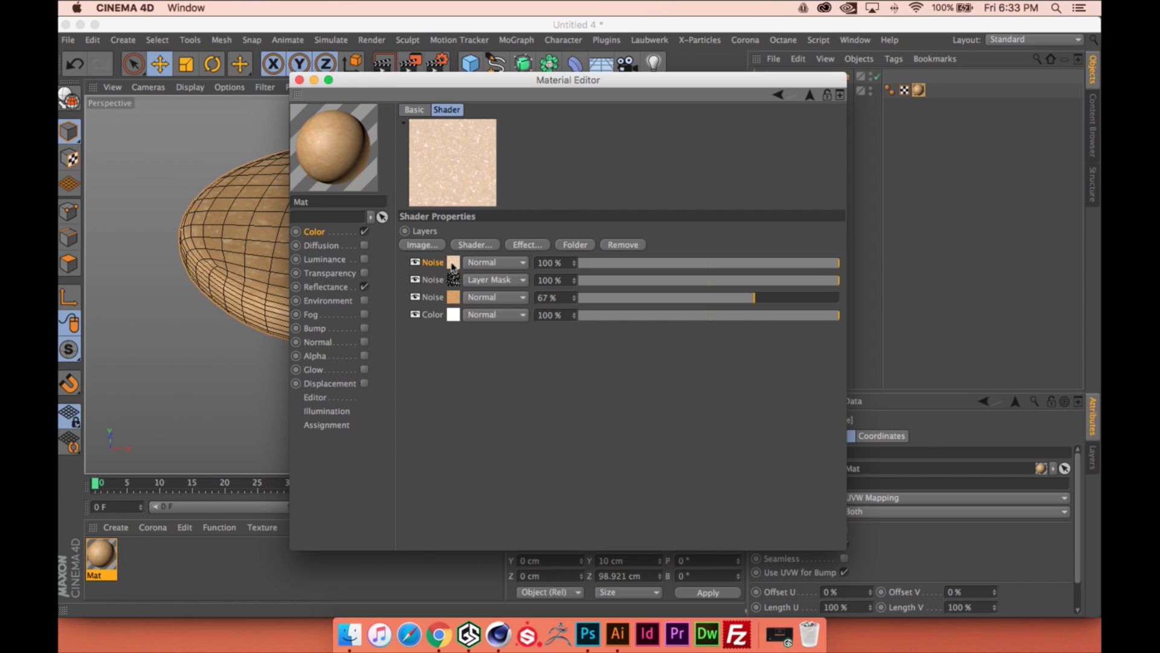
Set Color 1 of the top Poxo noise to the saved orange-brown swatch
left_click_drag(459, 80, 809, 98)
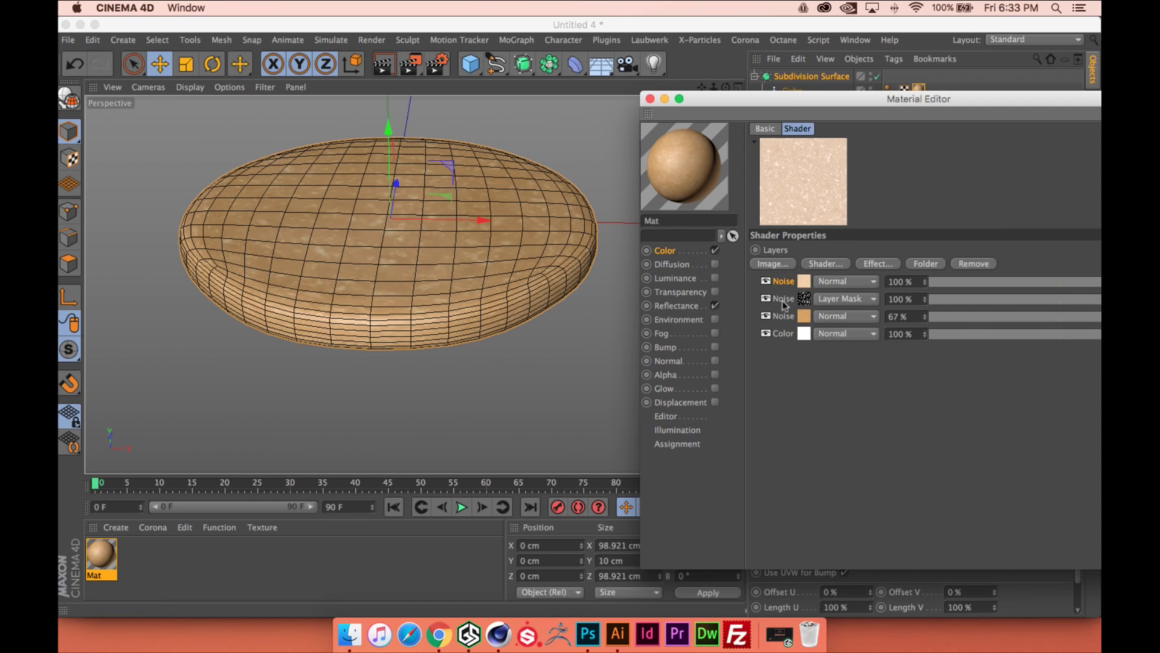
left_click(803, 282)
left_click(853, 252)
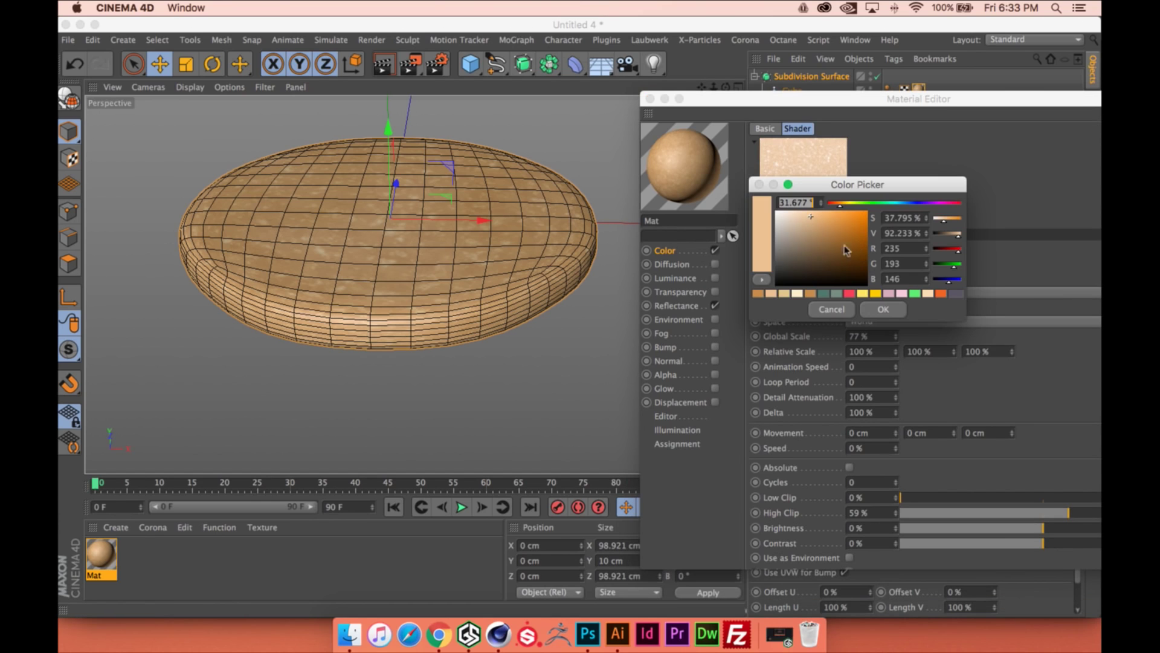
left_click(757, 293)
left_click(881, 309)
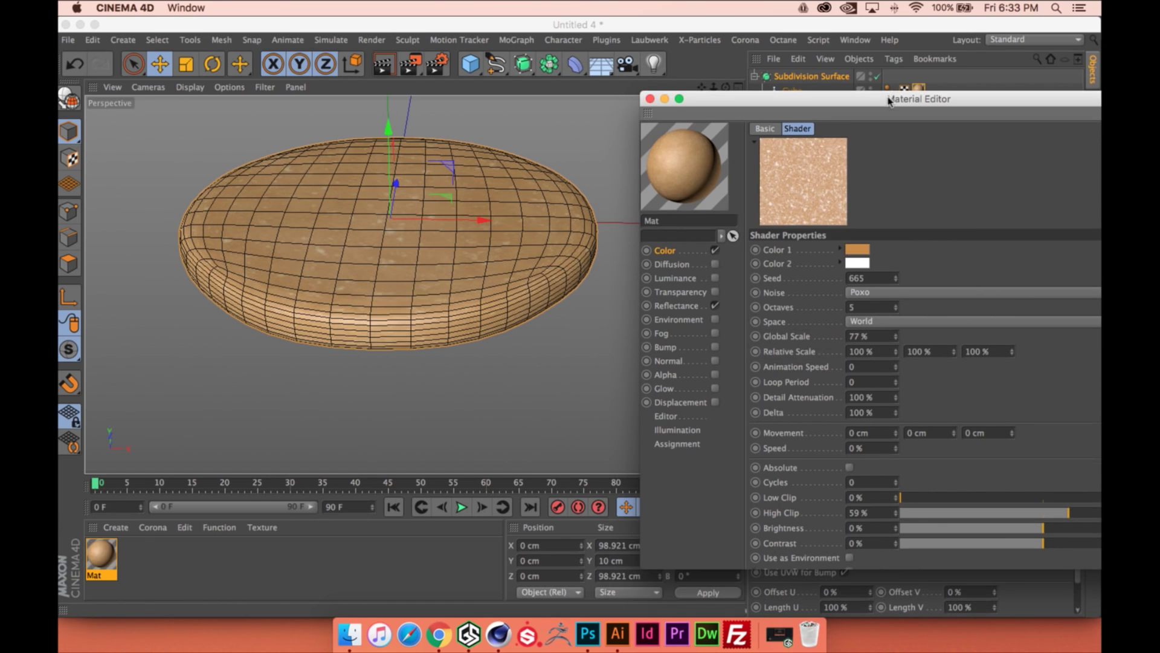
left_click_drag(884, 100, 782, 85)
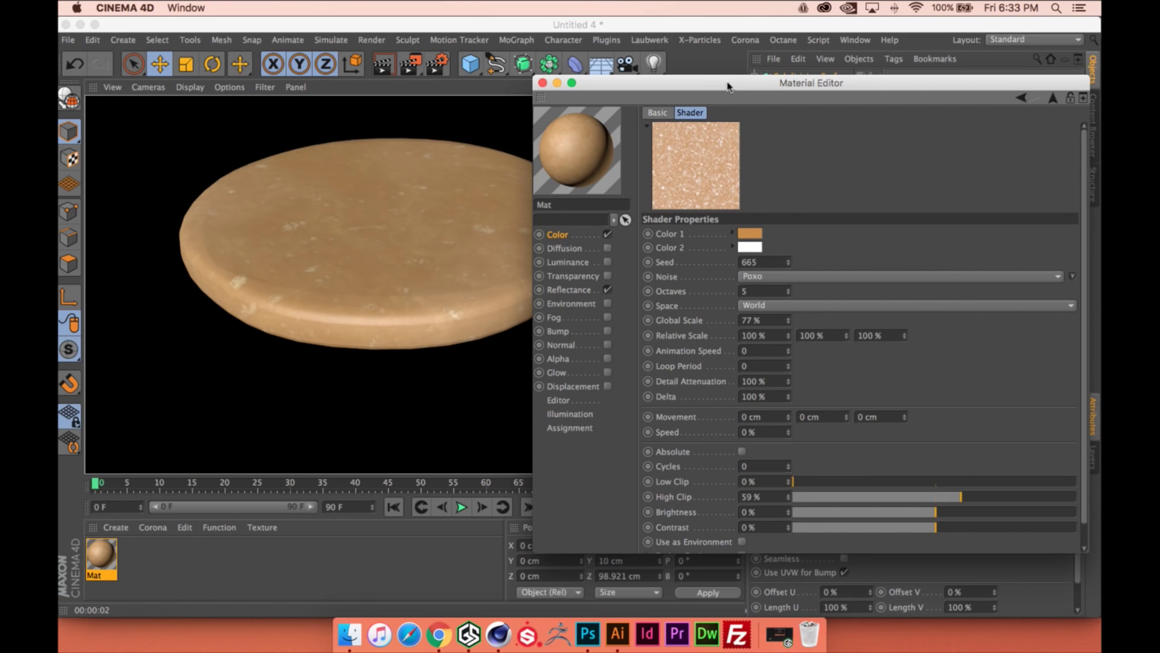
Set the Global Scale of both the top Poxo noise and the Layer Mask noise to 149%
left_click_drag(728, 85, 523, 92)
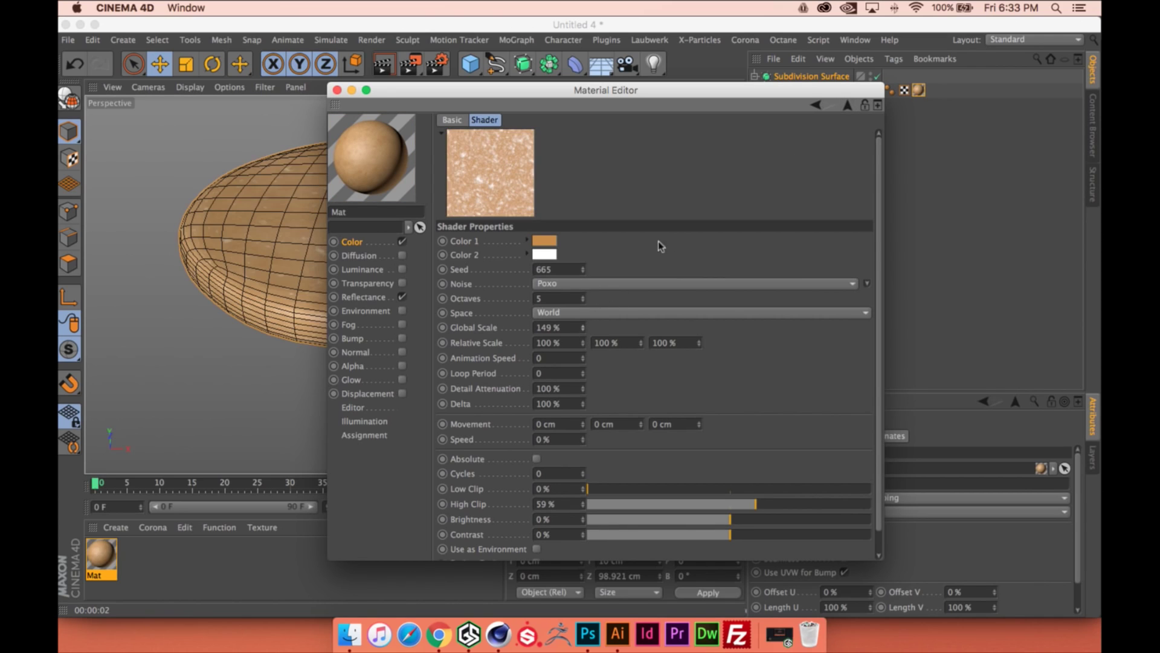
left_click(847, 106)
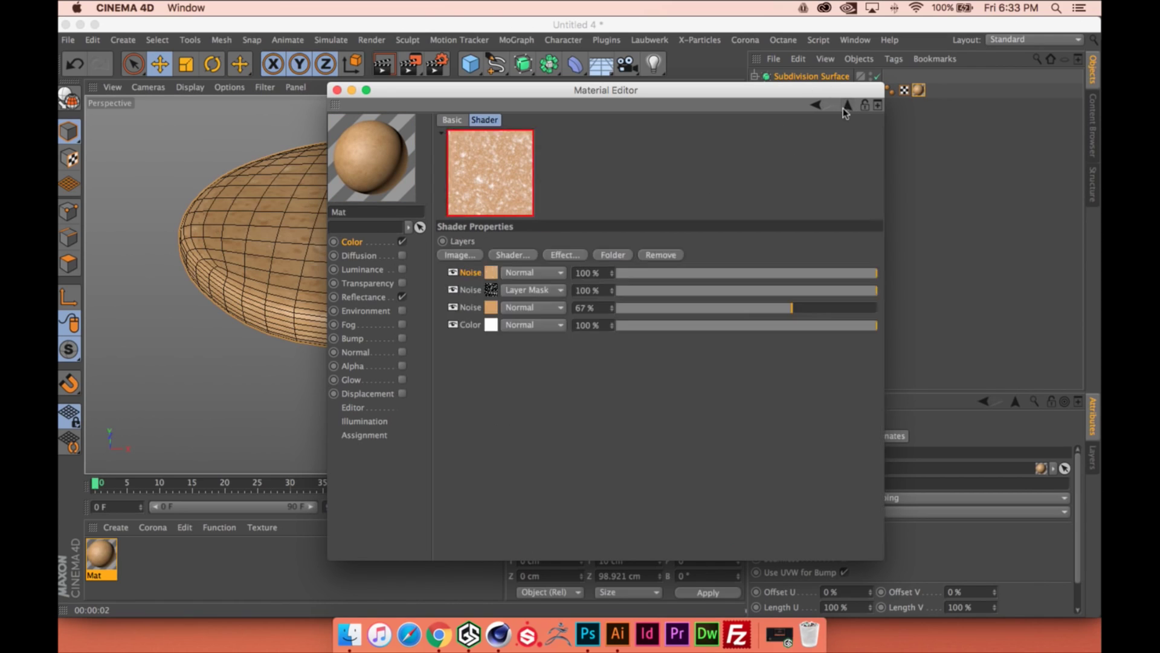
left_click(492, 291)
double_click(565, 330)
type("149")
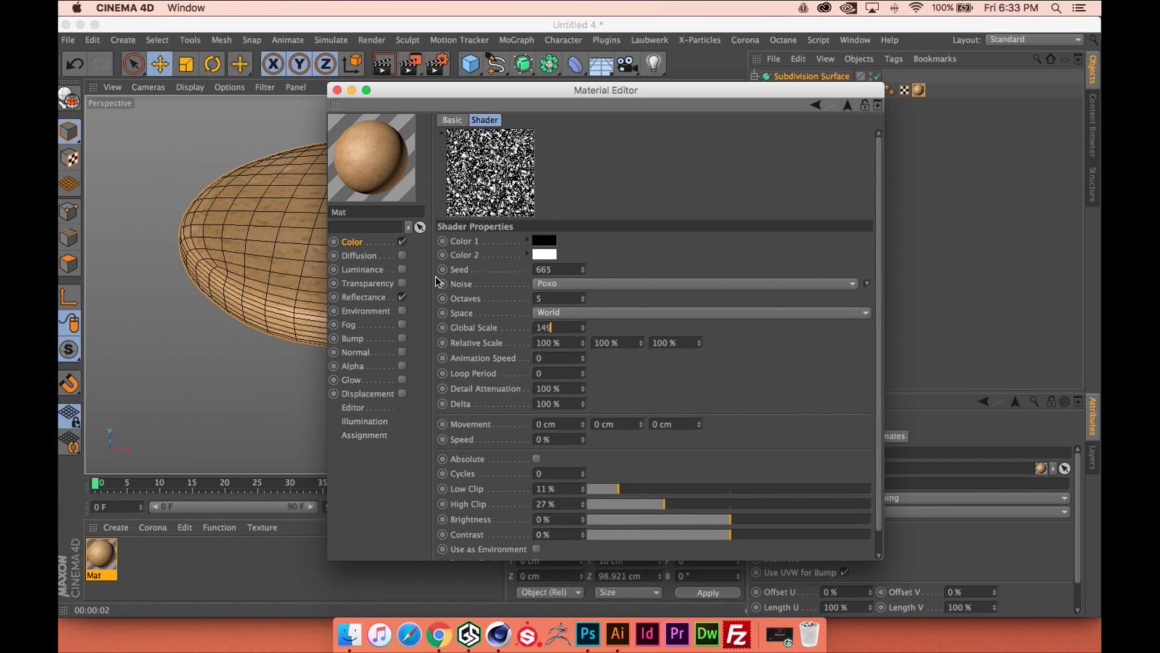
key("Return")
left_click_drag(554, 91, 649, 89)
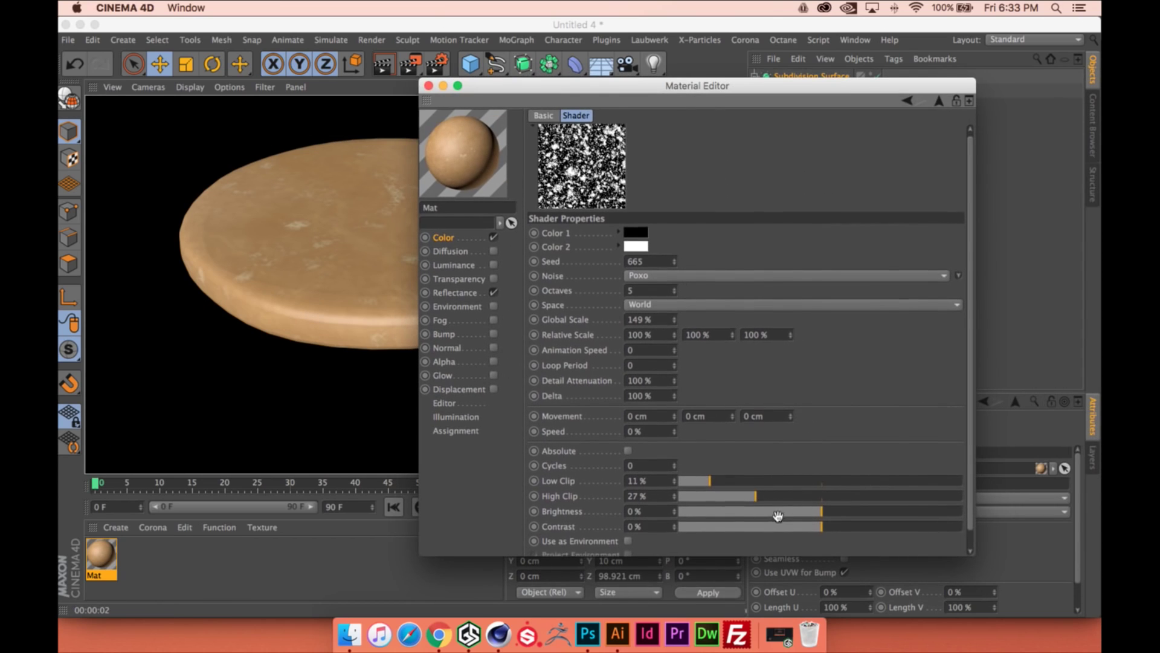
Set the mask noise's Low Clip to 4% and High Clip to 49%, render the view, and return to the layer stack
left_click_drag(771, 499, 792, 496)
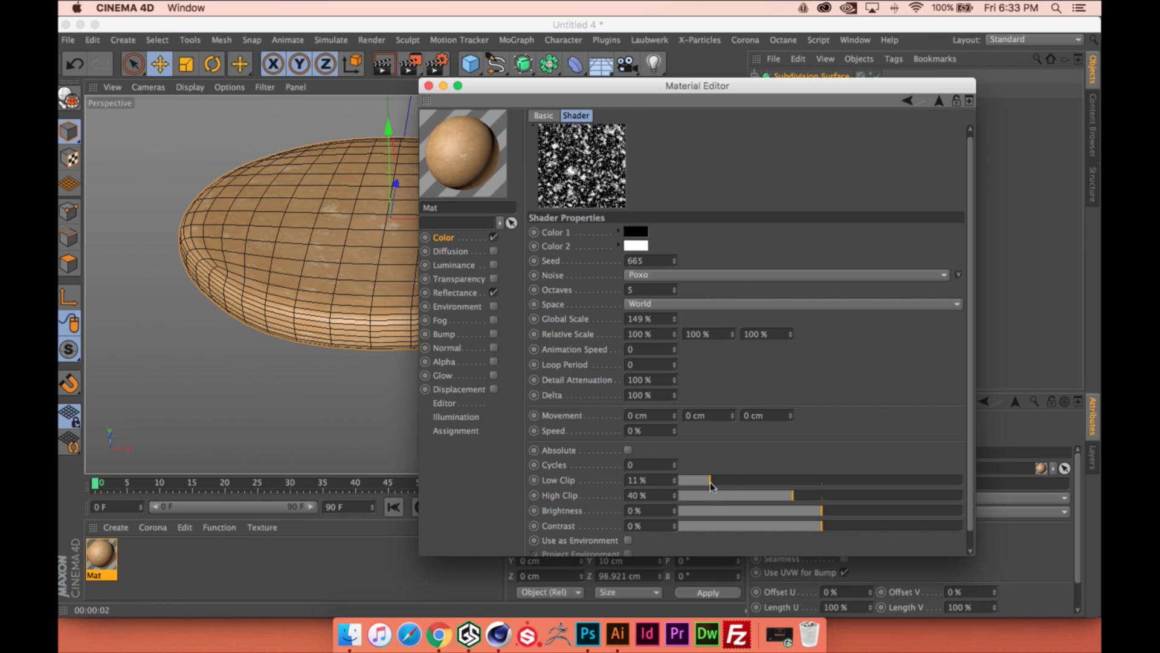
left_click_drag(710, 480, 701, 479)
left_click_drag(792, 495, 807, 495)
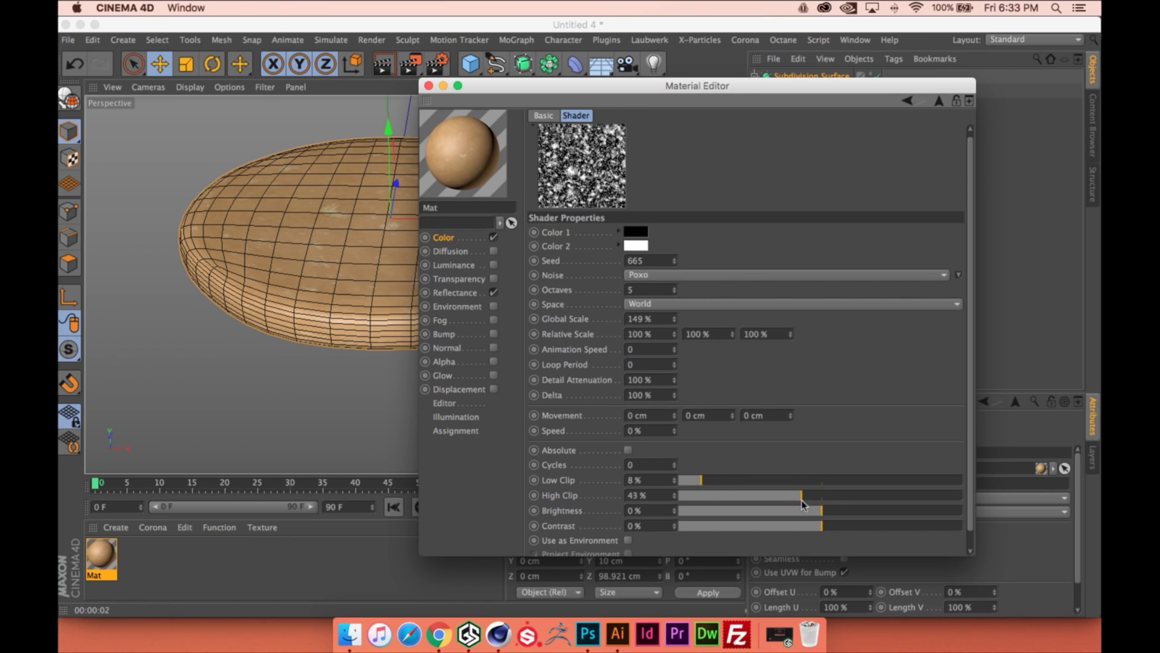
left_click_drag(585, 91, 585, 91)
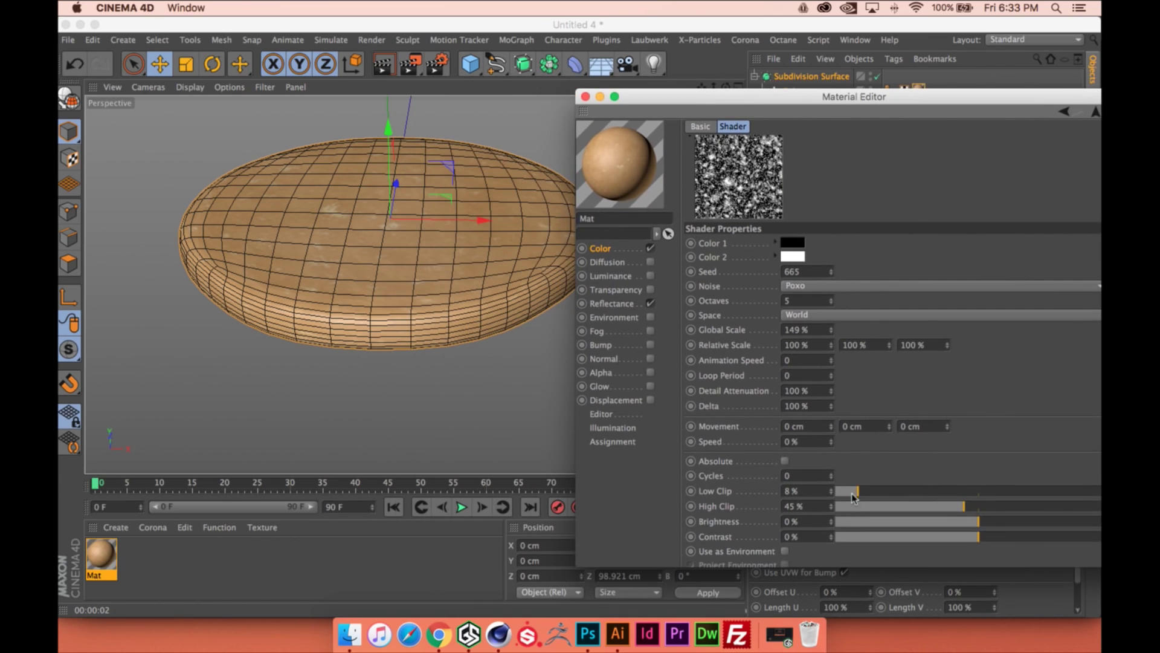
left_click_drag(853, 498, 847, 494)
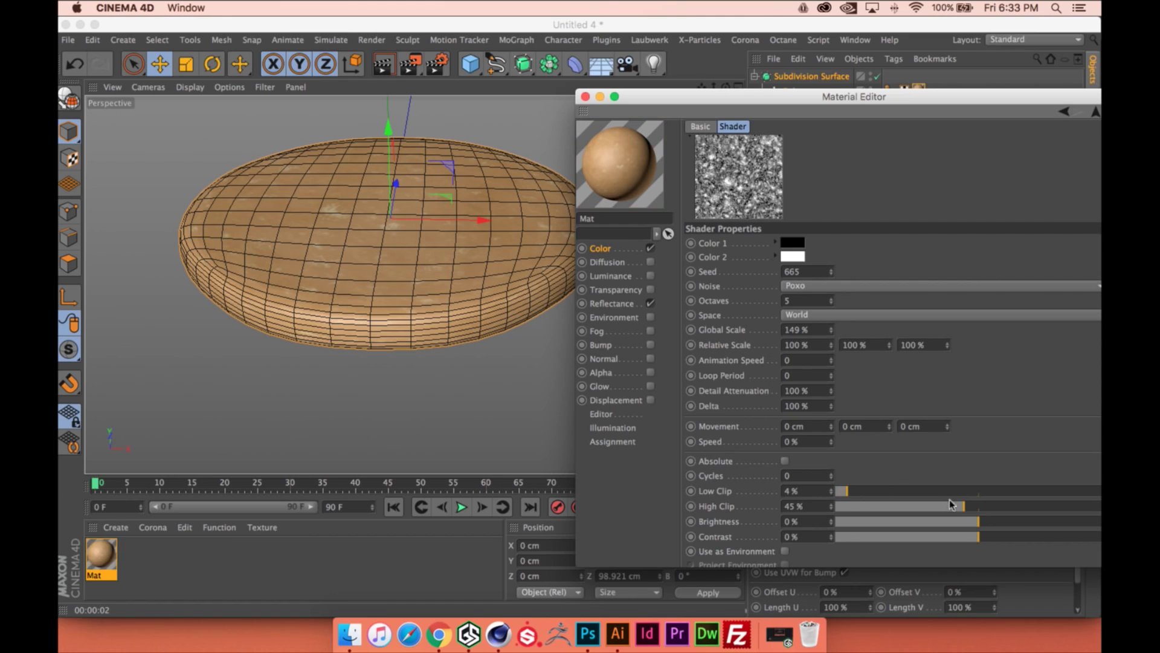
left_click_drag(964, 507, 979, 508)
key("super+r")
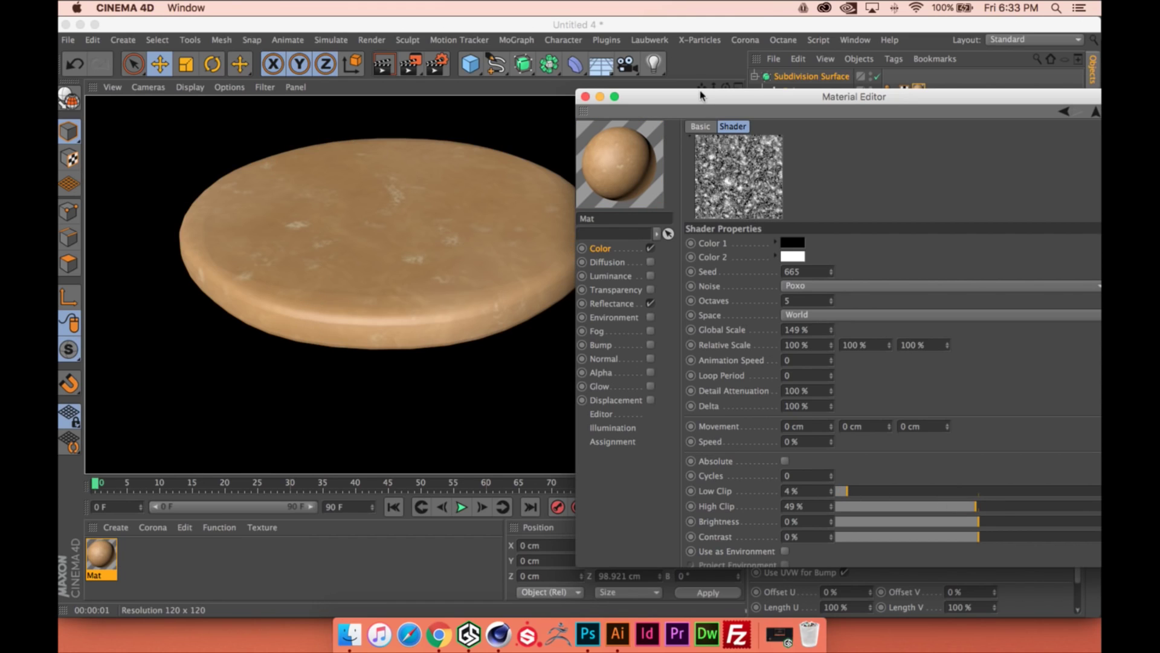
left_click_drag(701, 96, 544, 65)
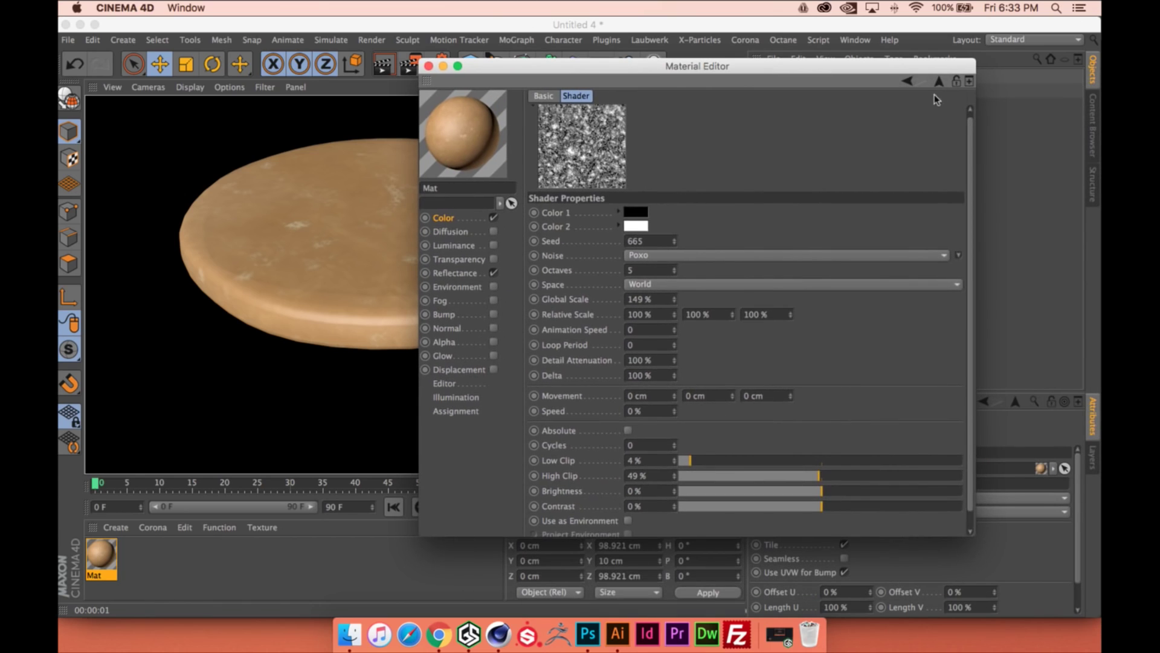
left_click(939, 81)
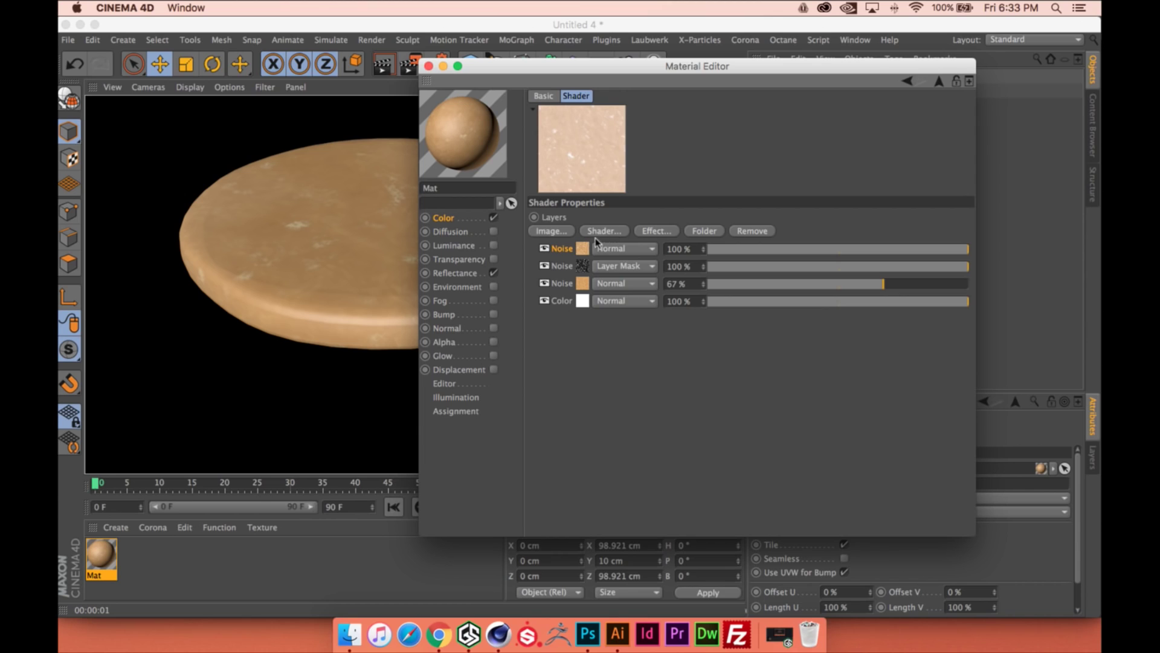
Duplicate the top orange-brown Noise layer and set the uppermost copy's Seed to 596
left_click_drag(583, 252, 582, 266, "ctrl")
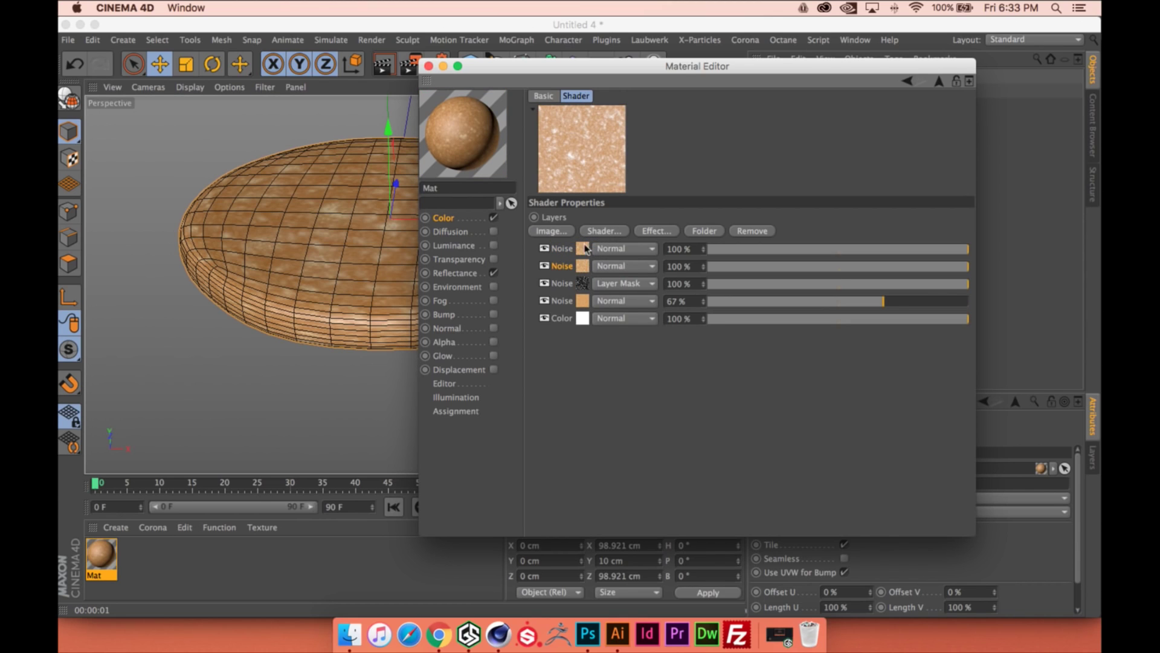
left_click(584, 249)
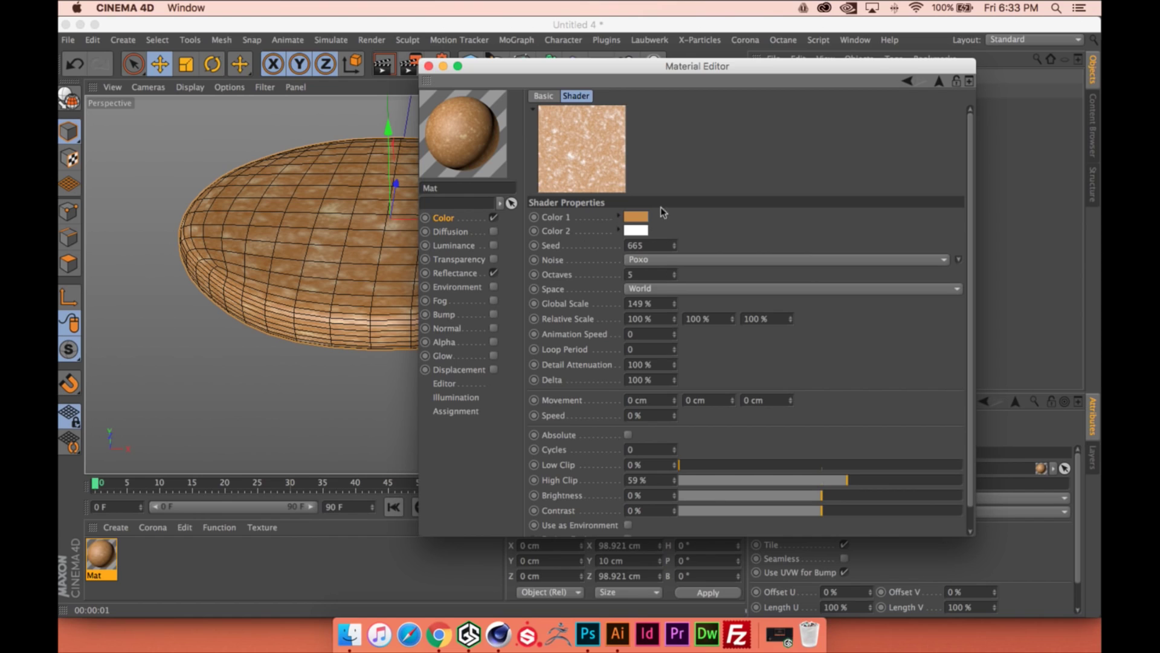
scroll(953, 312, "down", 1)
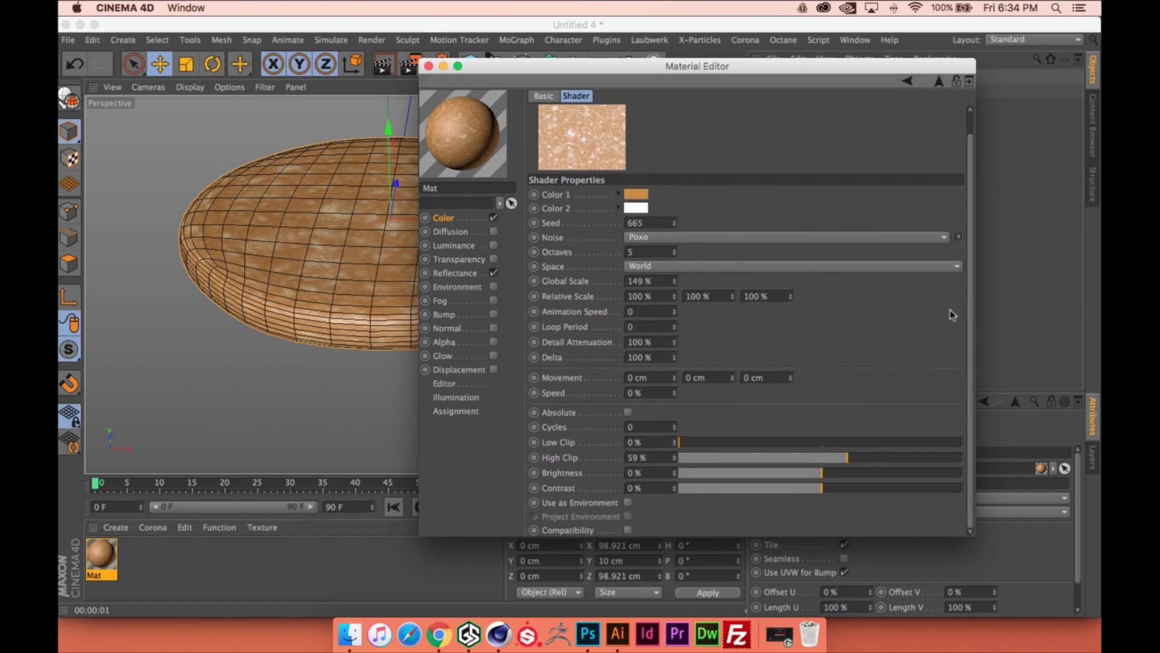
left_click_drag(674, 223, 681, 212)
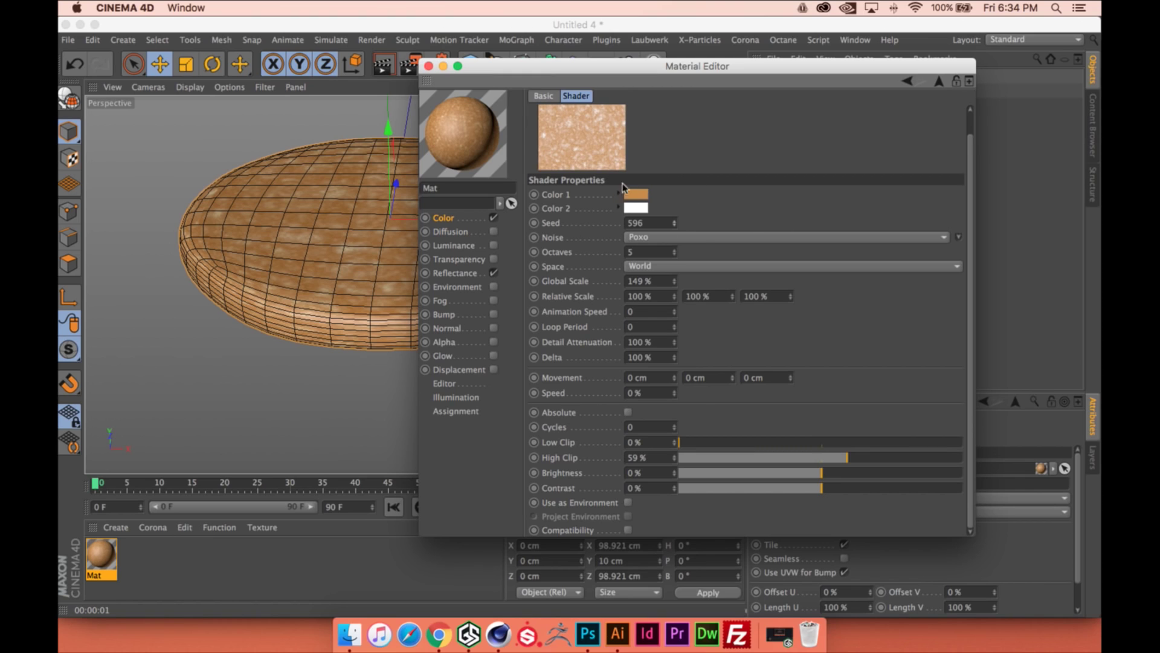
Set the uppermost Poxo noise's Color 1 to the saved light peach swatch (RGB 235, 193, 146) and its High Clip to 18%
left_click(635, 198)
left_click(546, 238)
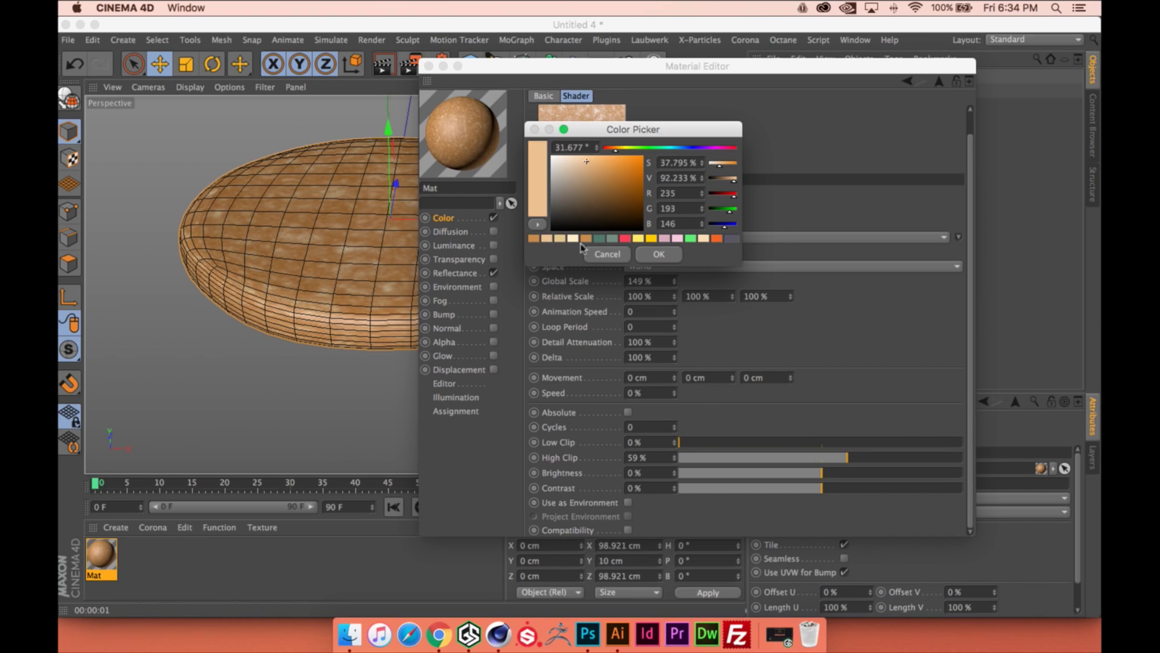
left_click(660, 256)
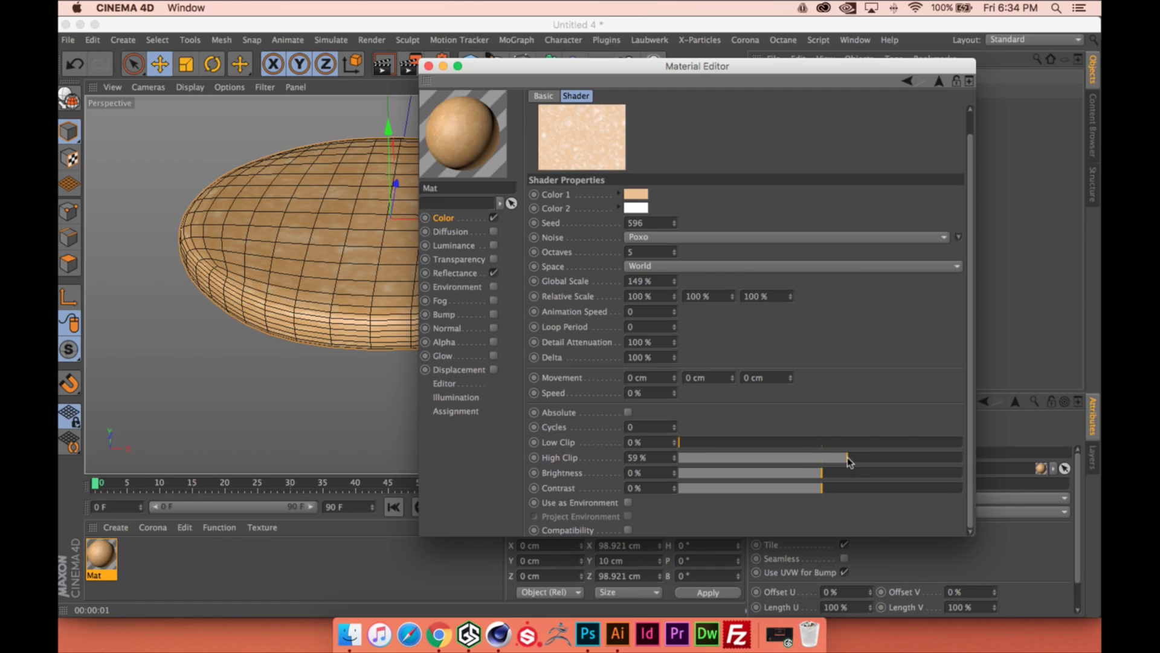
left_click_drag(846, 461, 731, 460)
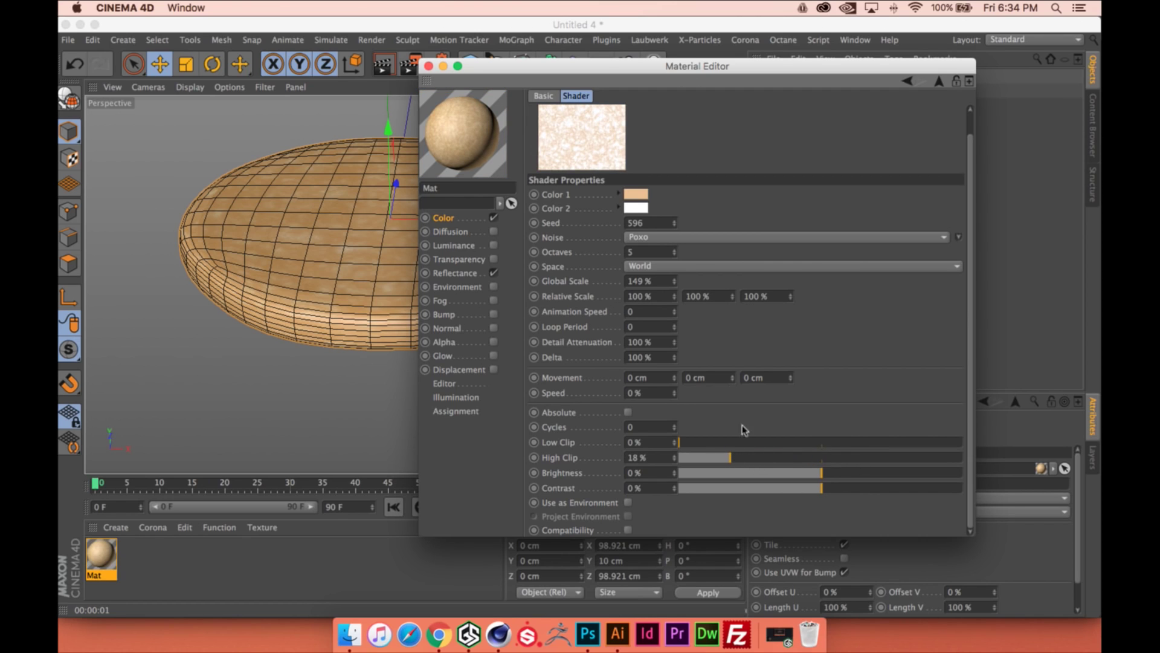
Set the peach noise's Global Scale to 324% and render the view
left_click_drag(683, 68, 571, 105)
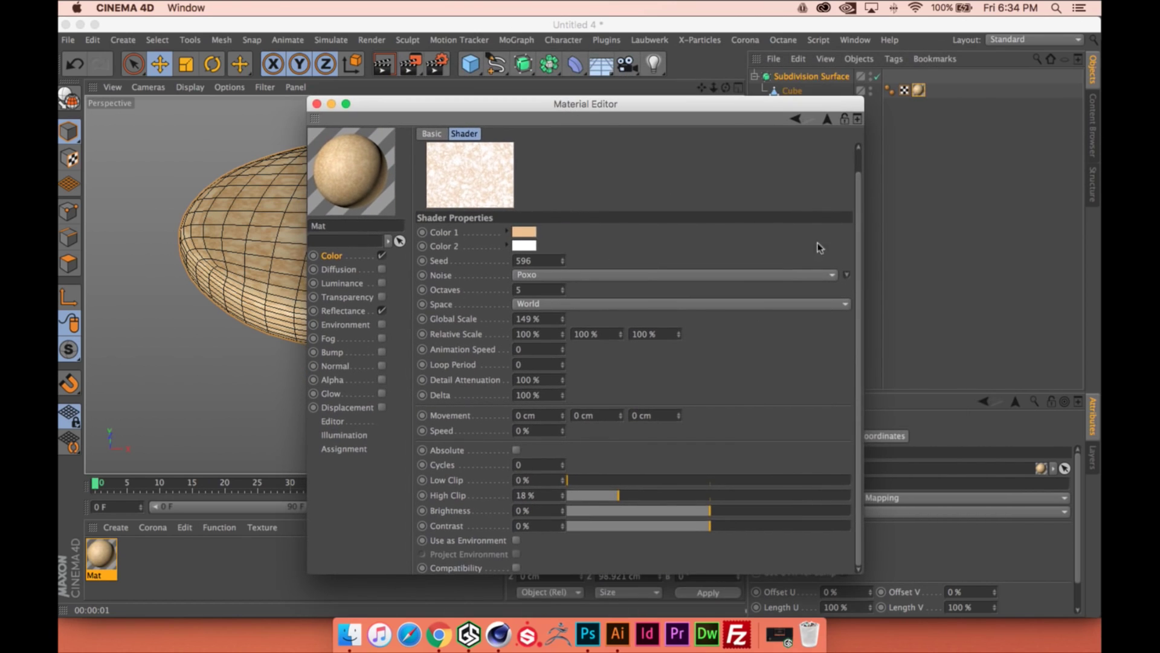
scroll(851, 206, "up", 1)
left_click_drag(563, 341, 574, 245)
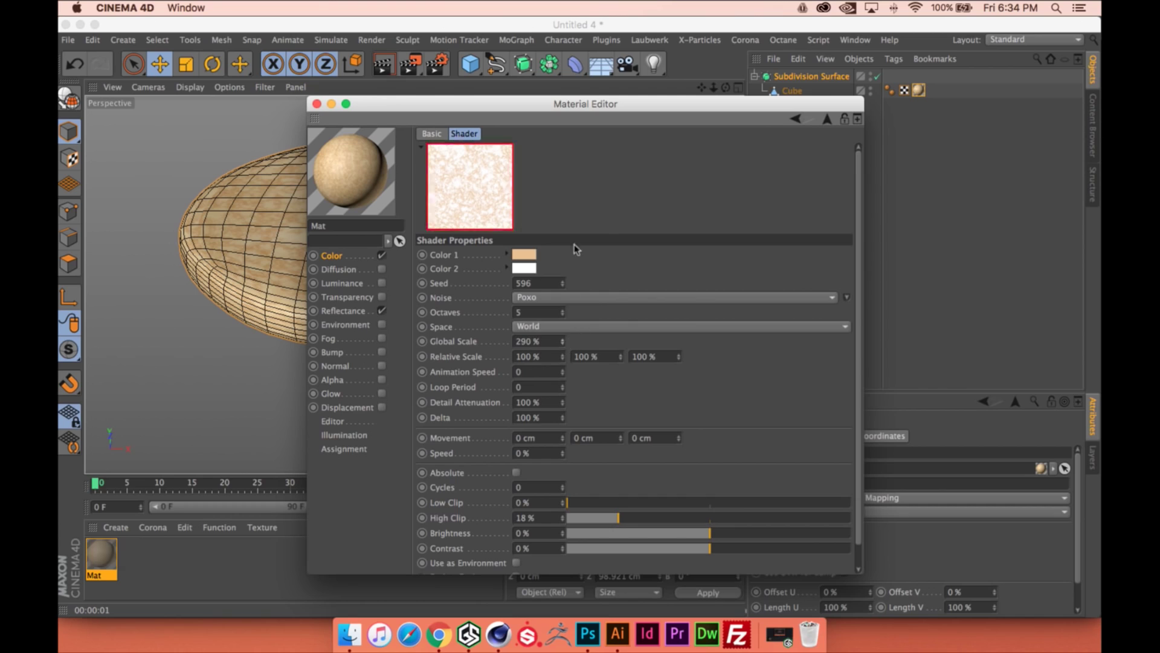
left_click_drag(562, 340, 572, 249)
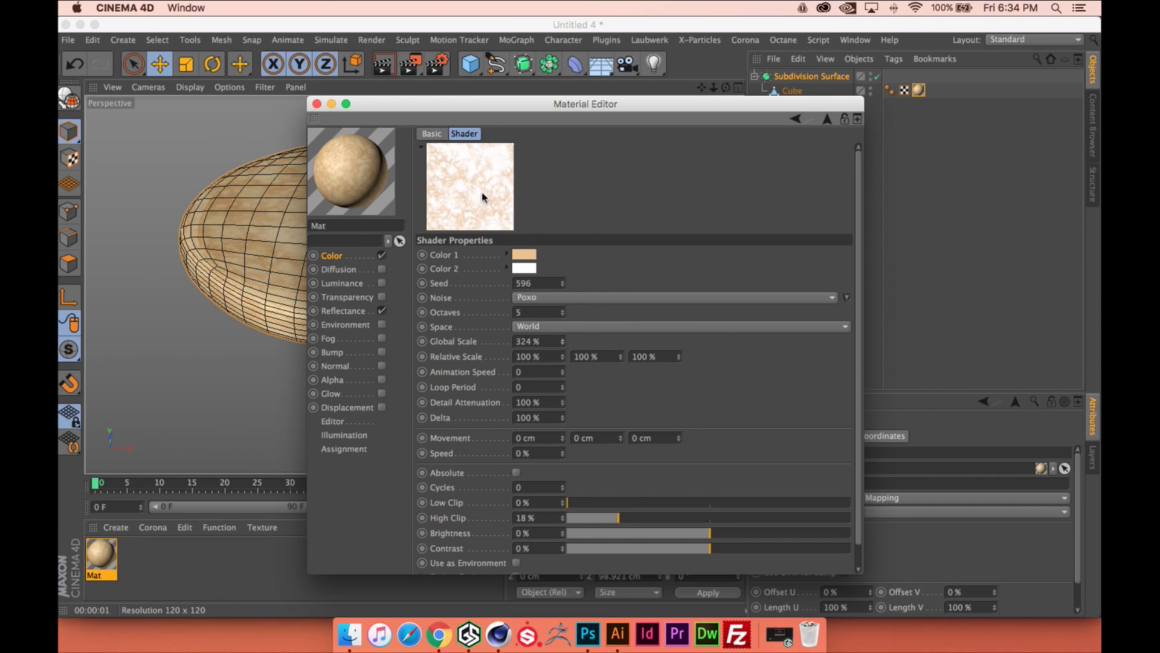
left_click_drag(513, 104, 739, 38)
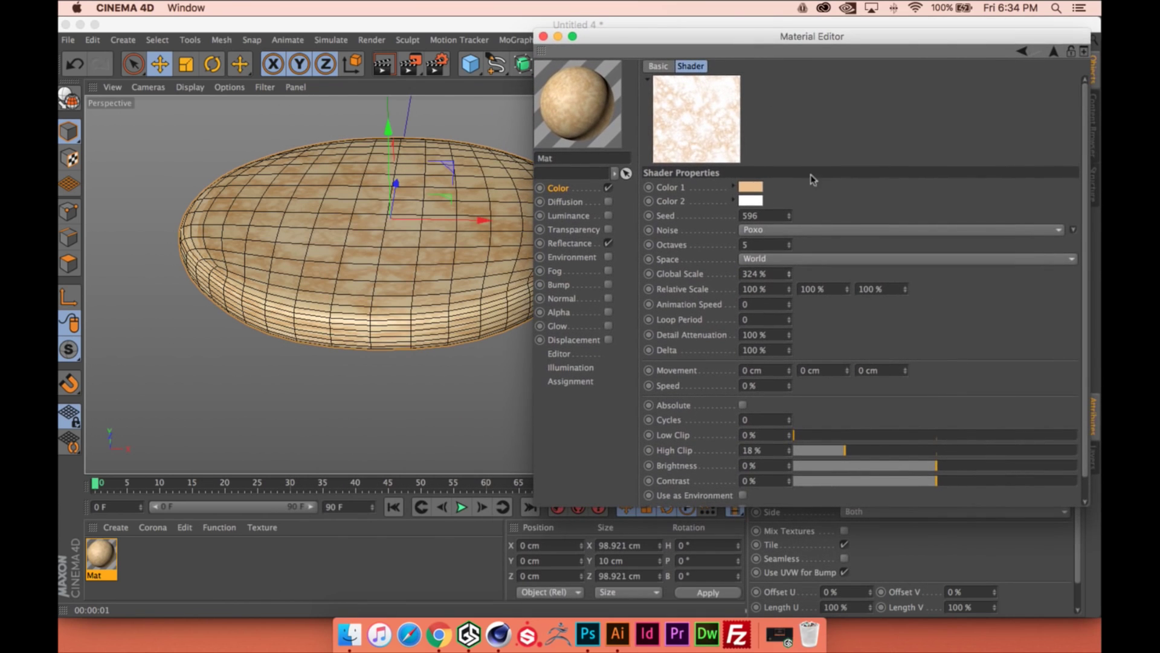
key("alt+r")
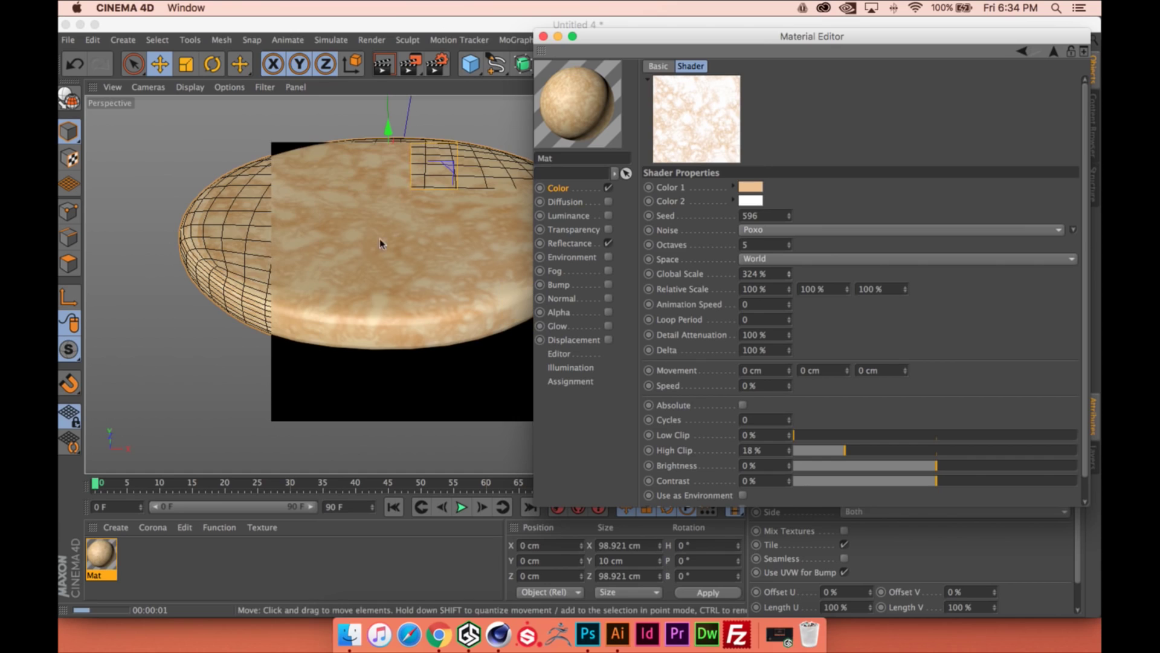
key("ctrl+r")
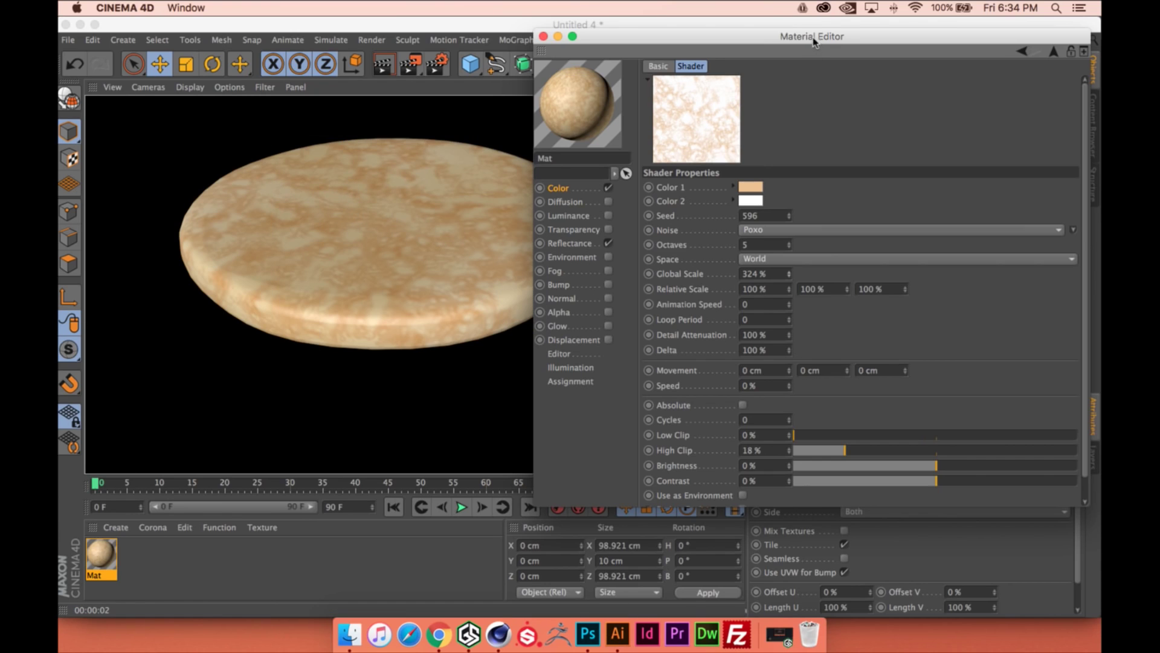
Return to the layer stack, set the uppermost Noise layer's blend mode to Multiply, and render the view
left_click_drag(1056, 51, 909, 43)
left_click(907, 43)
left_click(588, 212)
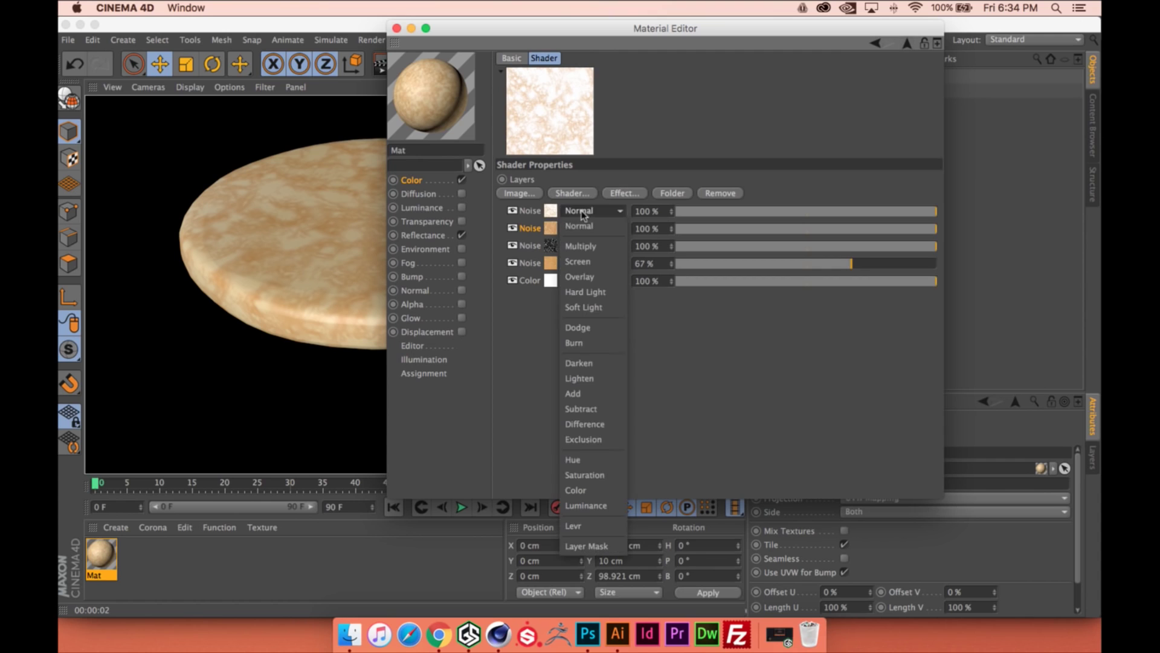
left_click(598, 244)
left_click_drag(651, 32, 871, 83)
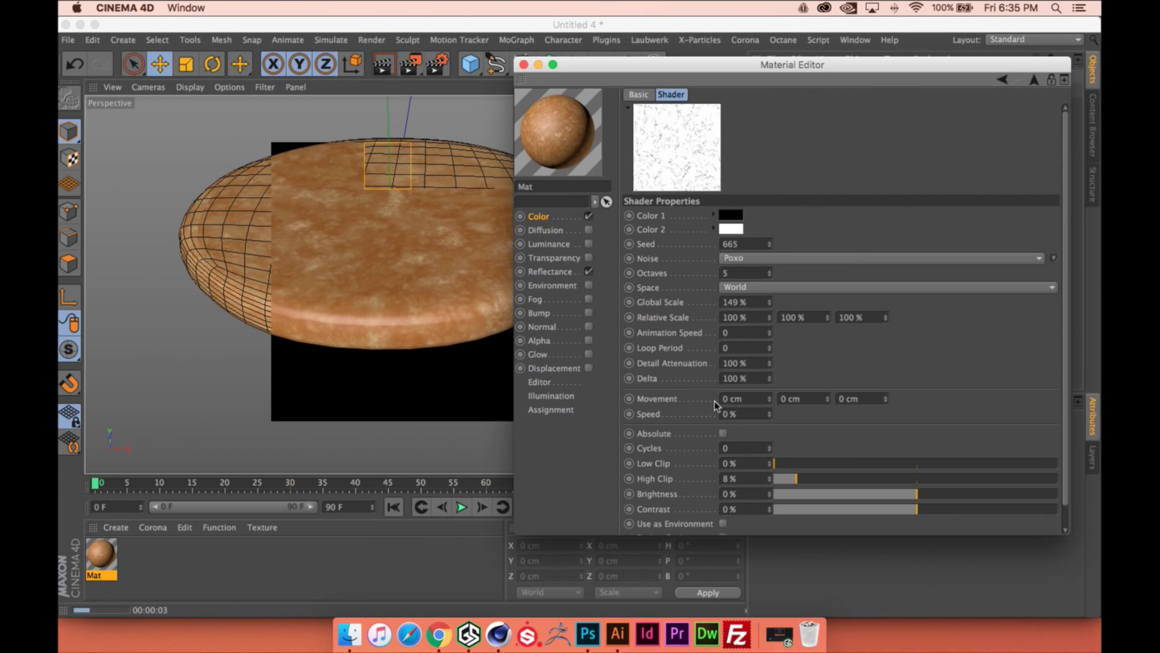
Set the Layer Mask noise's High Clip to 6%, render the view, and return to the layer stack
left_click_drag(796, 478, 791, 479)
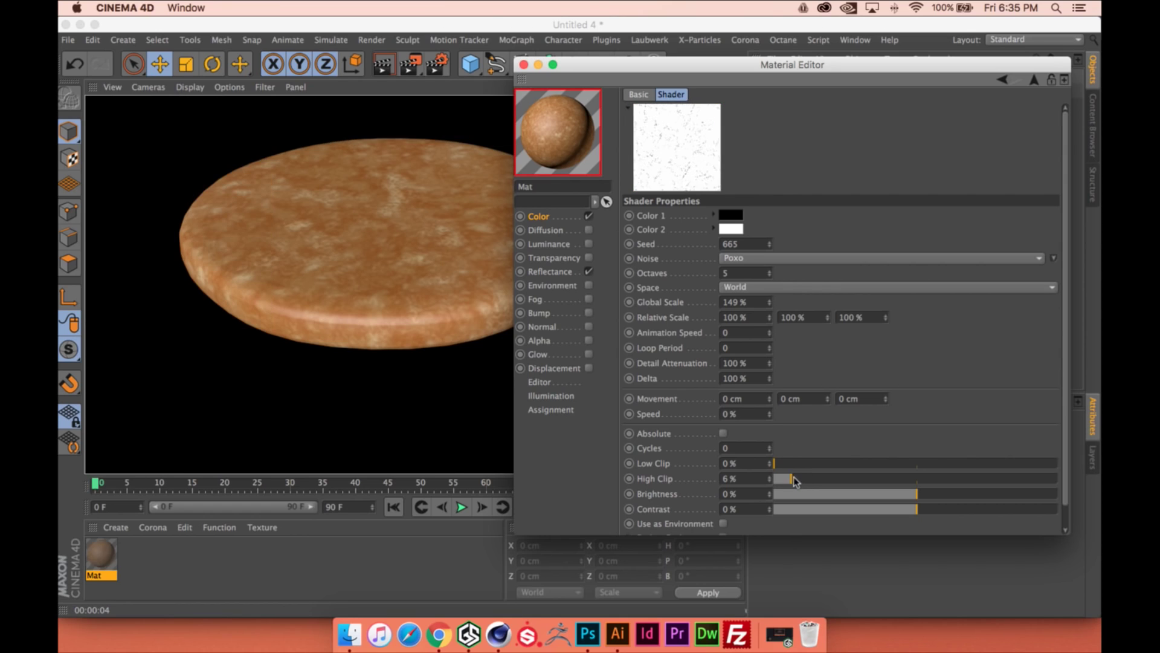
key("alt+r")
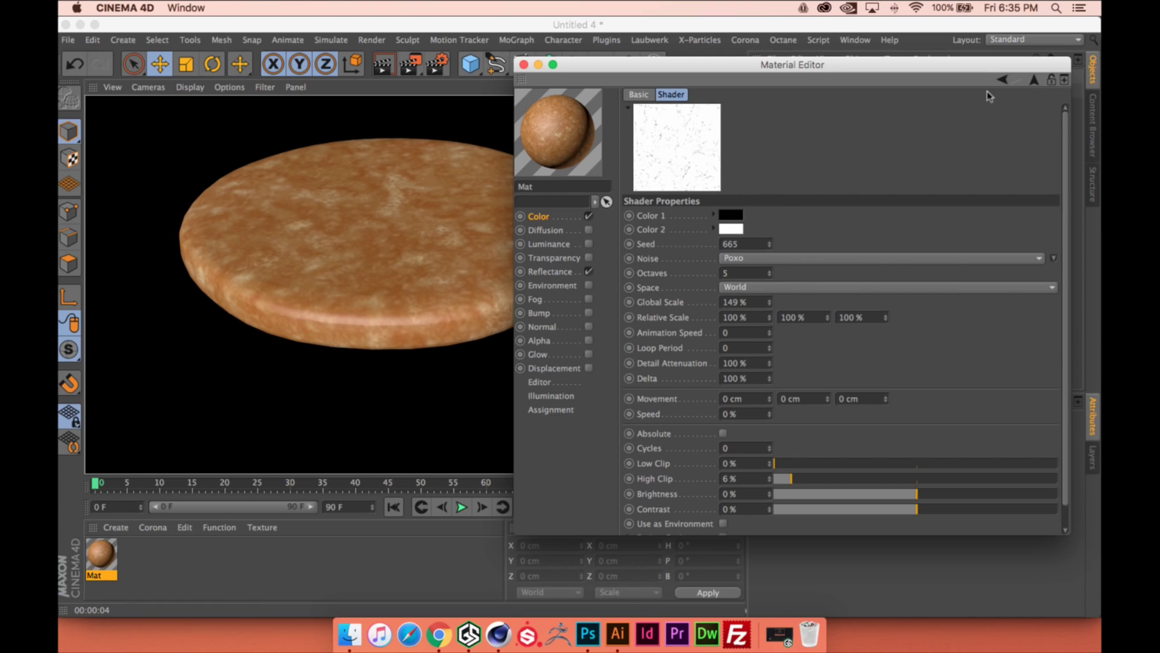
left_click(1036, 80)
left_click_drag(825, 77, 880, 98)
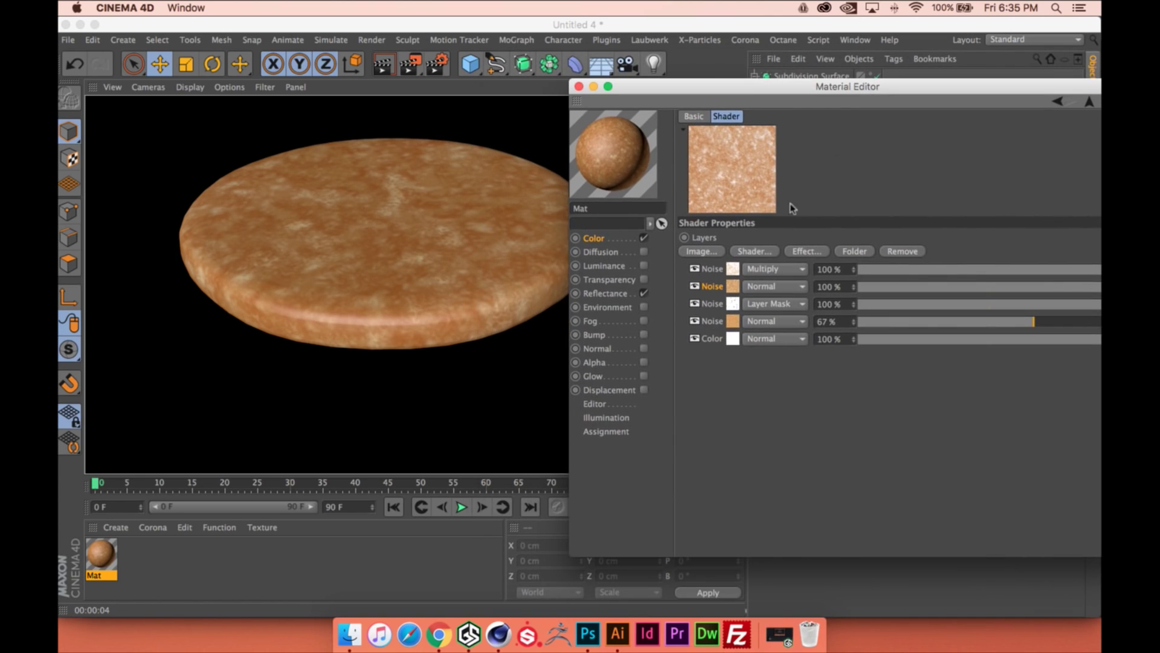
Duplicate the top Multiply Noise layer, set the copy's Global Scale to 24%, and render the view
left_click(736, 269)
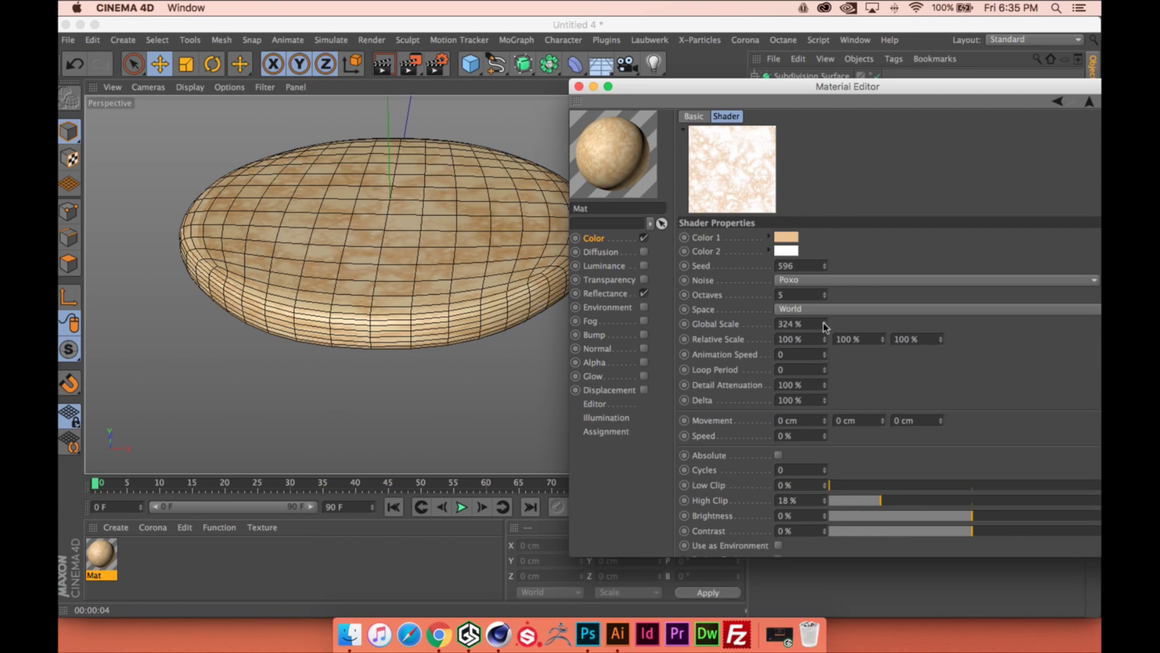
mouse_move(824, 324)
left_mouse_down()
mouse_move(825, 369)
mouse_move(825, 324)
left_mouse_up()
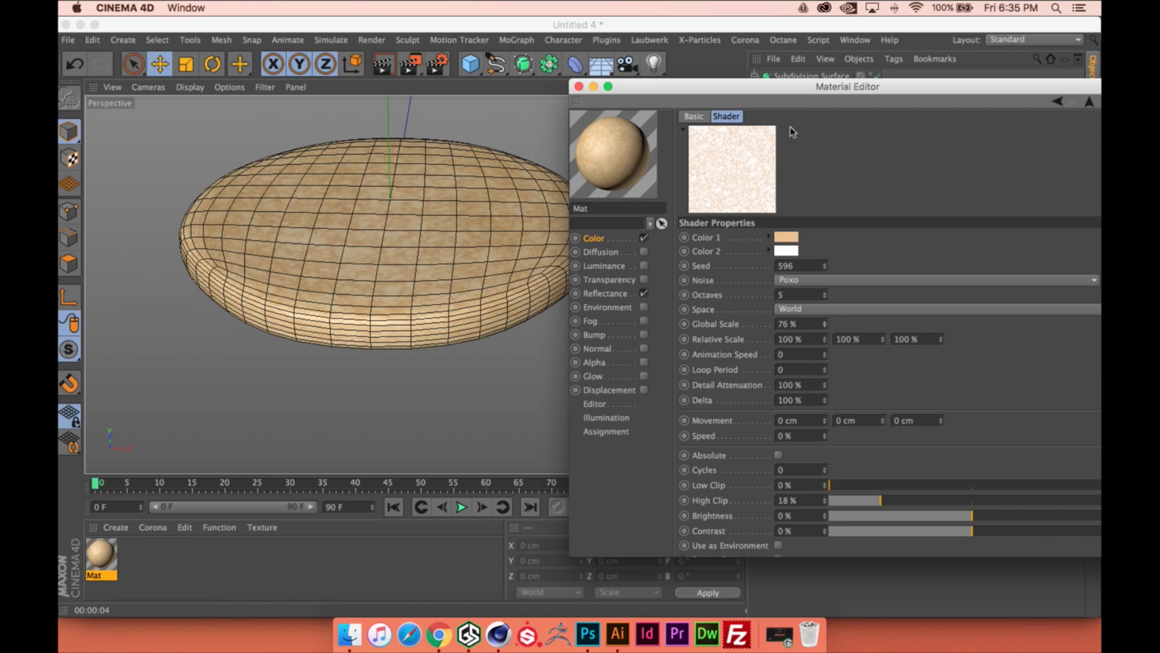
key("ctrl+r")
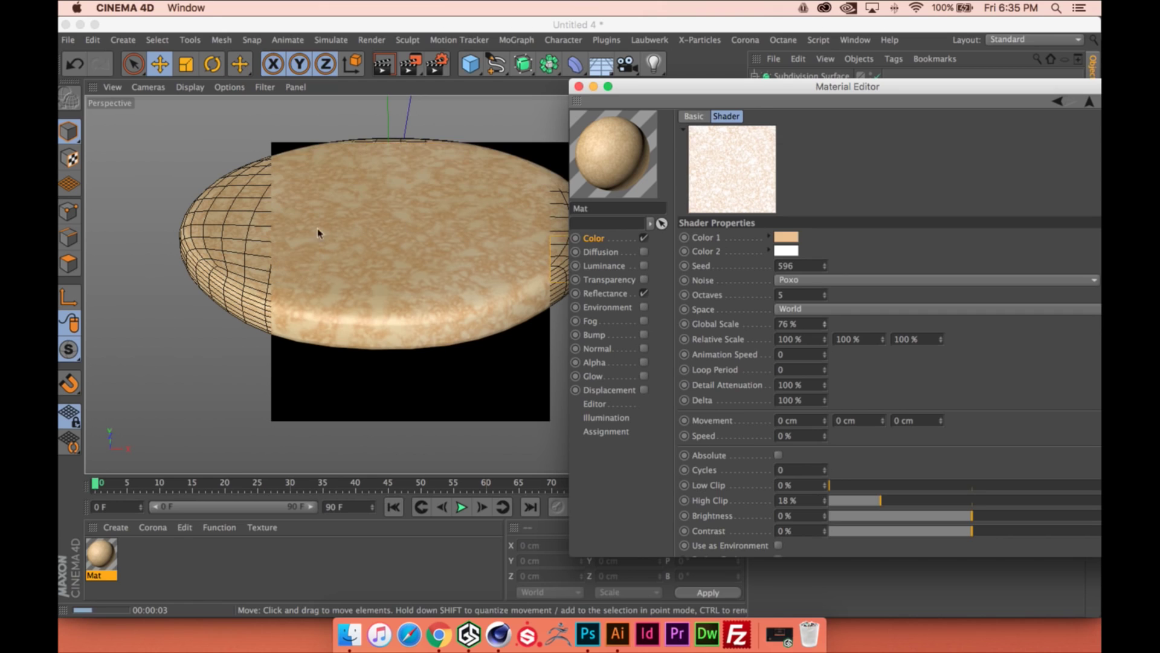
left_click_drag(825, 321, 826, 328)
key("ctrl+r")
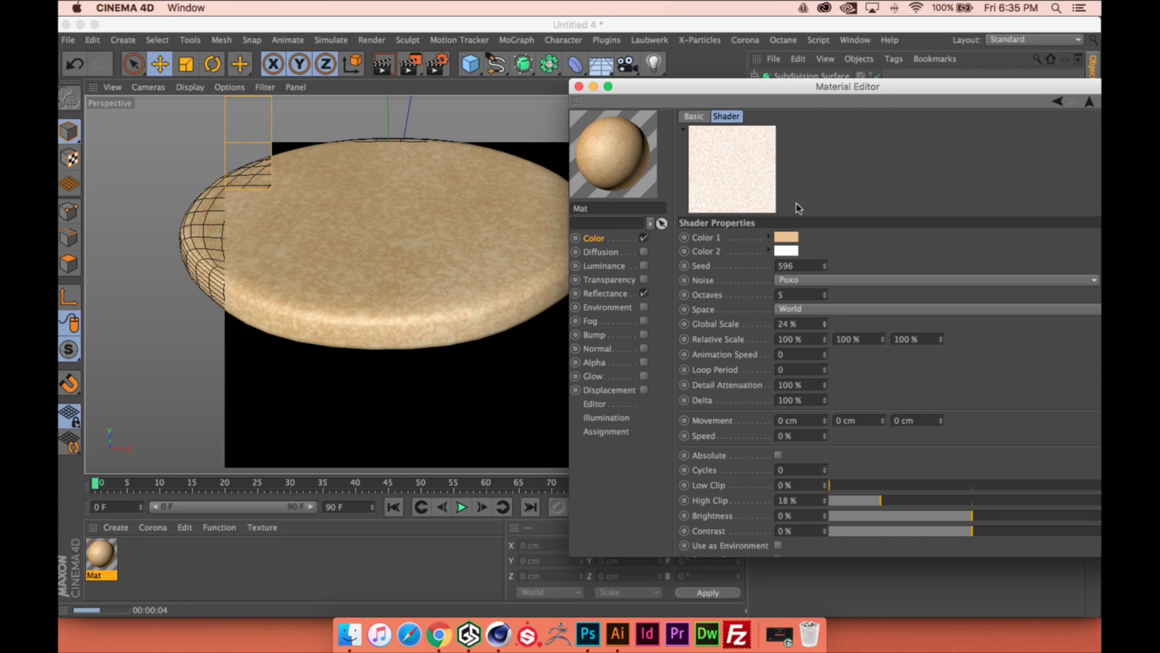
Return to the layer stack, set the new top Noise layer to Multiply, and render the pancake
left_click_drag(1088, 87, 982, 89)
left_click(983, 104)
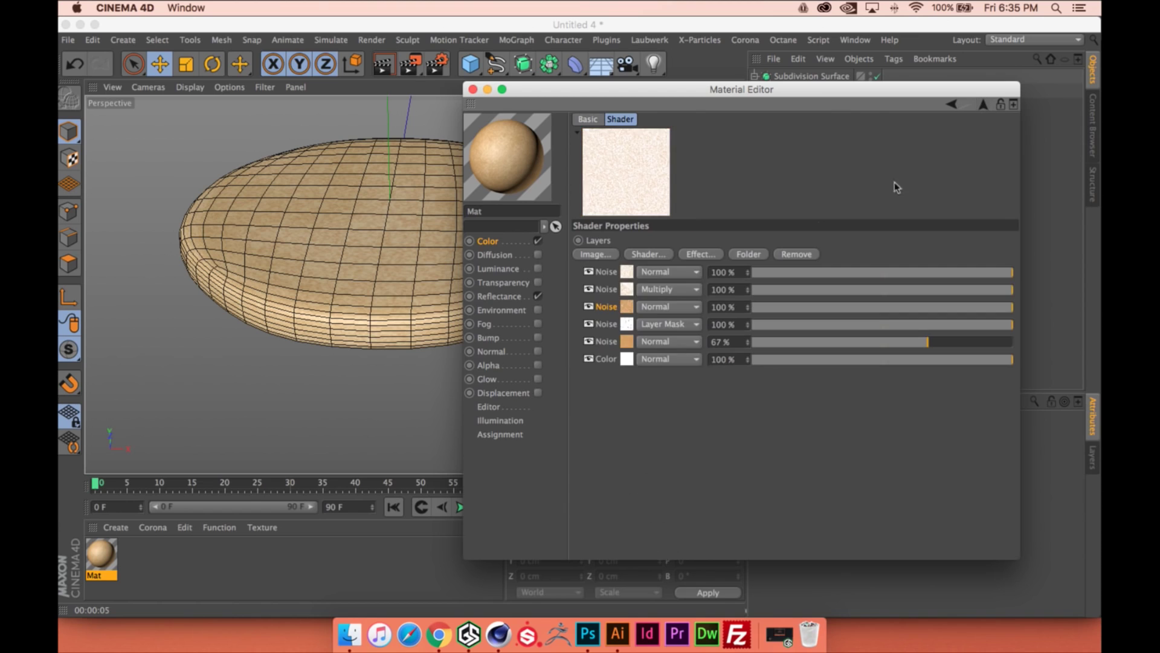
left_click(663, 273)
left_click(665, 305)
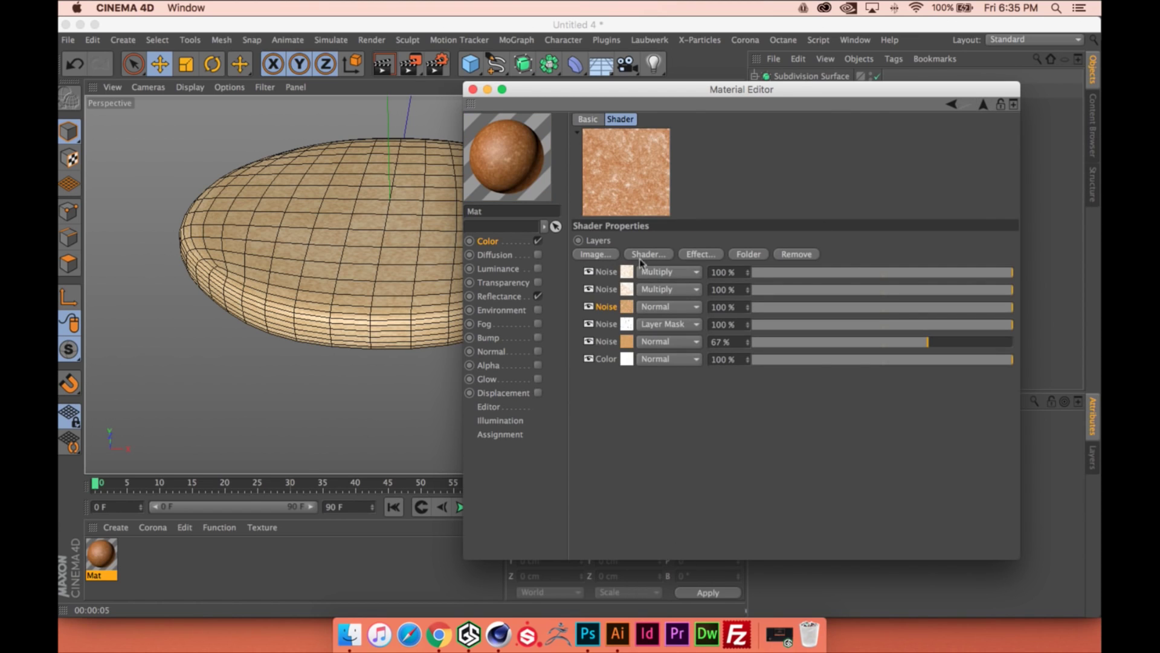
left_click_drag(654, 92, 828, 128)
key("super+r")
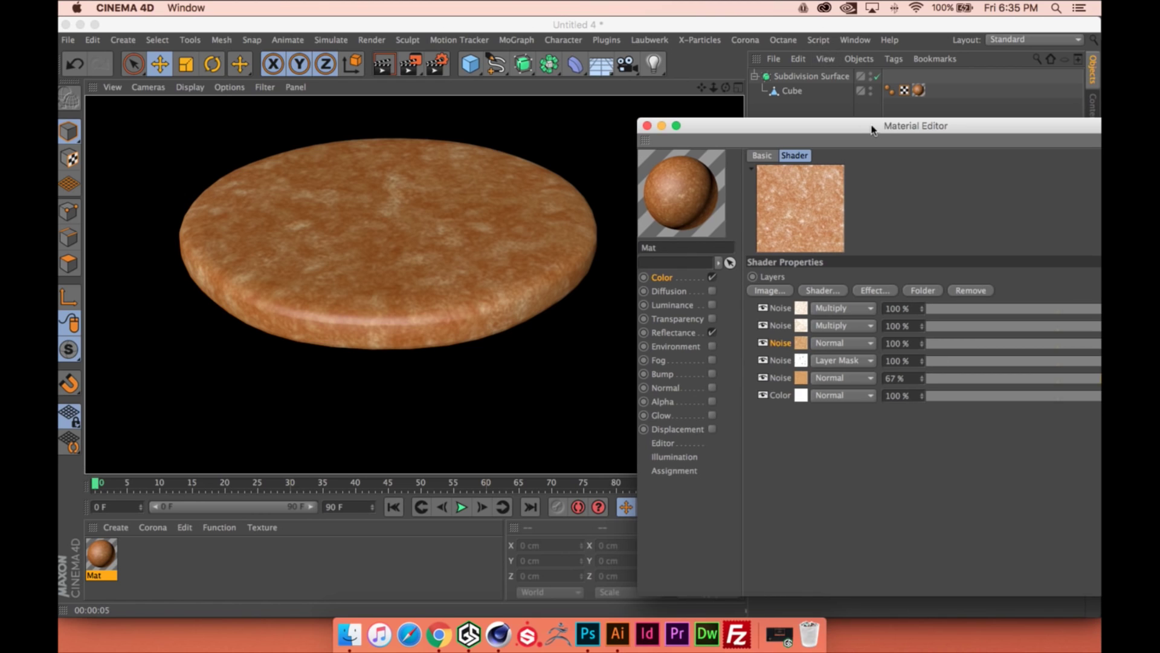
Duplicate the fine-scale top Noise layer, set the copy's Seed to 475, and return to the layer stack
left_click_drag(872, 130, 629, 96)
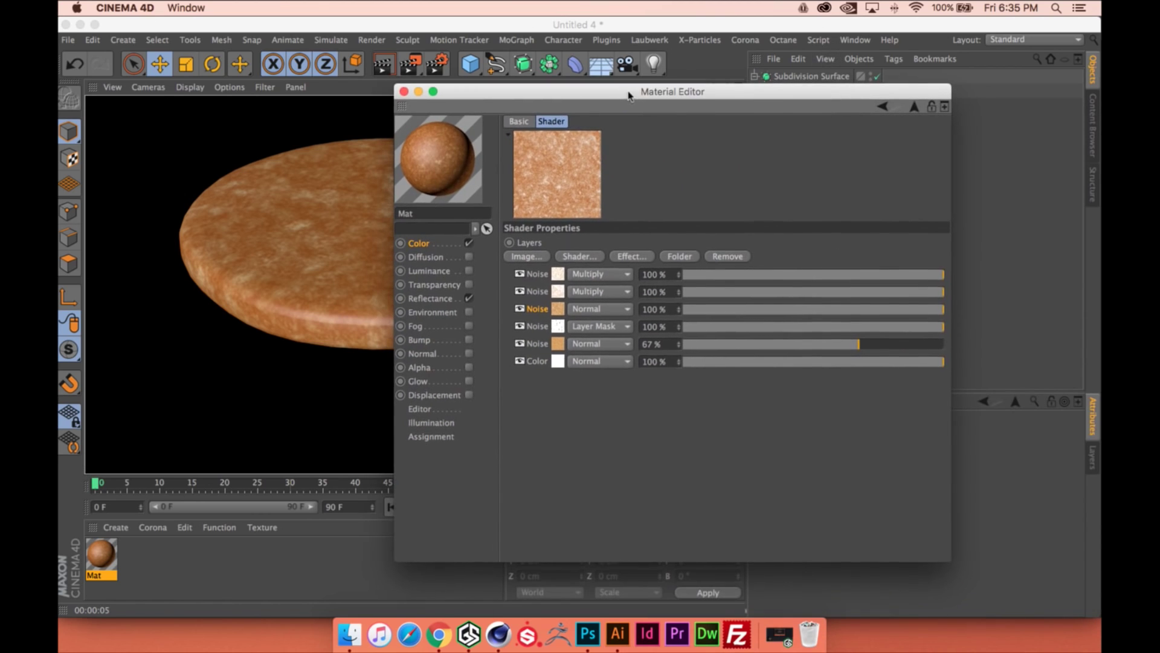
left_click_drag(560, 275, 560, 270, "ctrl")
left_click(559, 292)
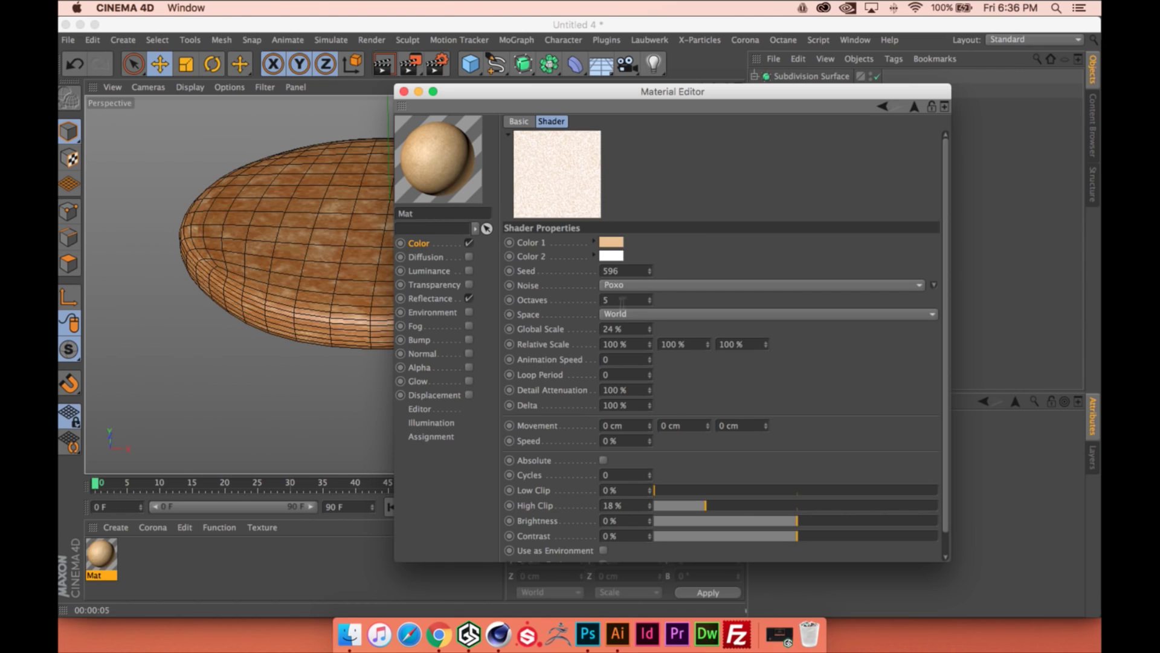
left_click(913, 107)
left_click(562, 292)
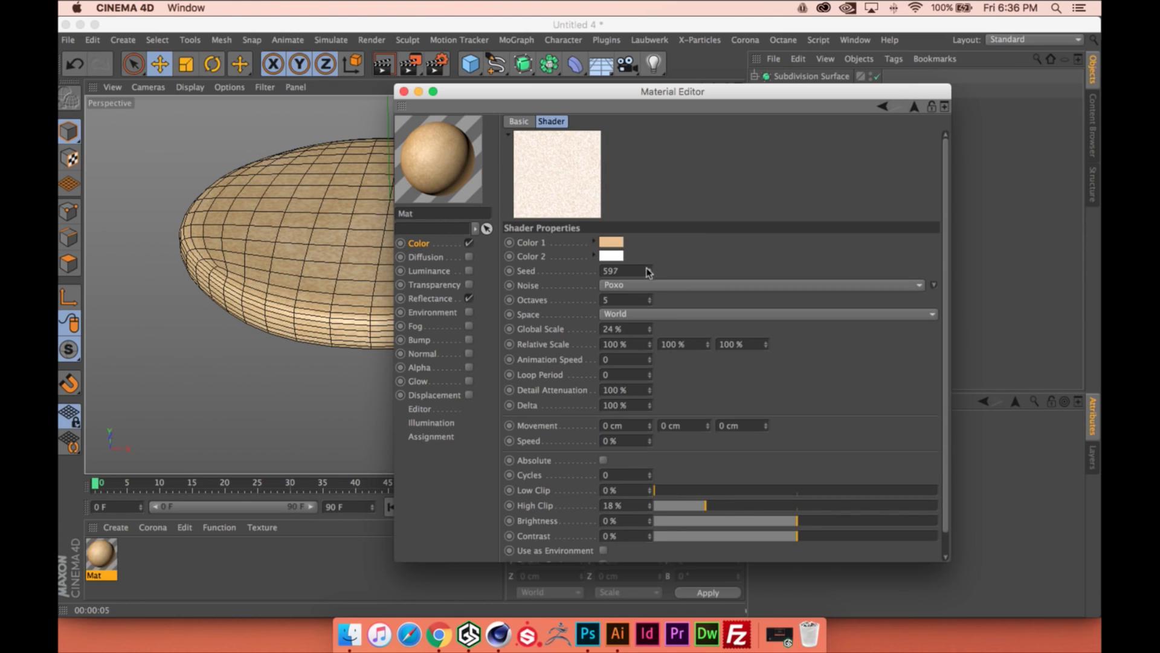
left_click(914, 106)
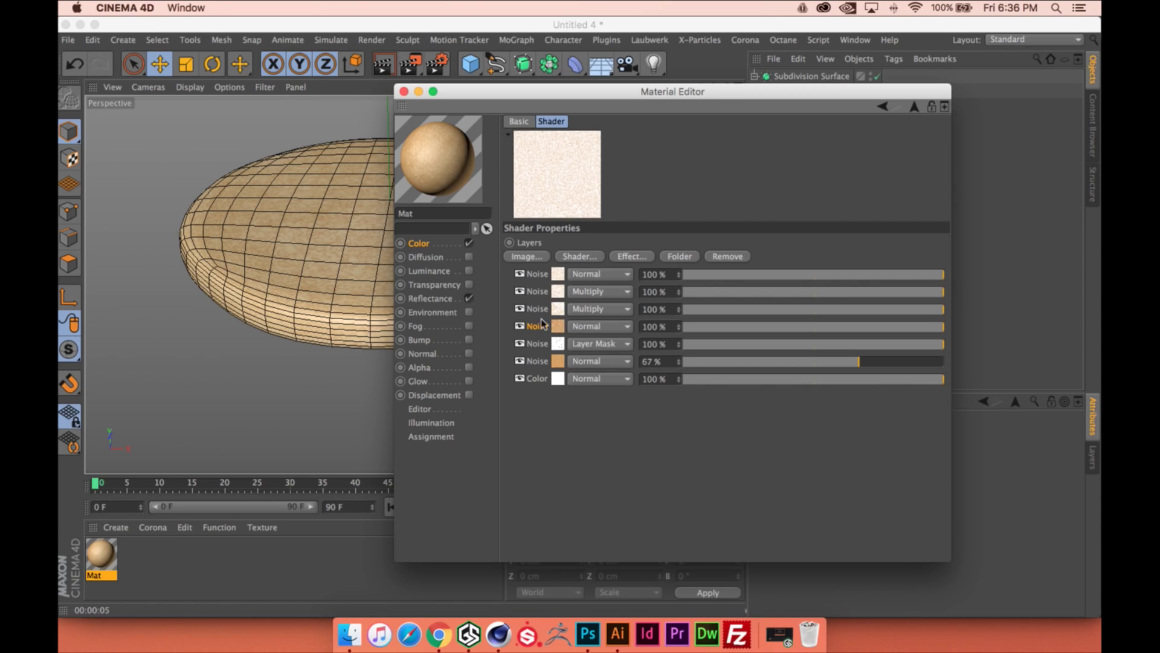
Set the uppermost noise's Low Clip to 3% and High Clip to 7%, and render the view
left_click(557, 274)
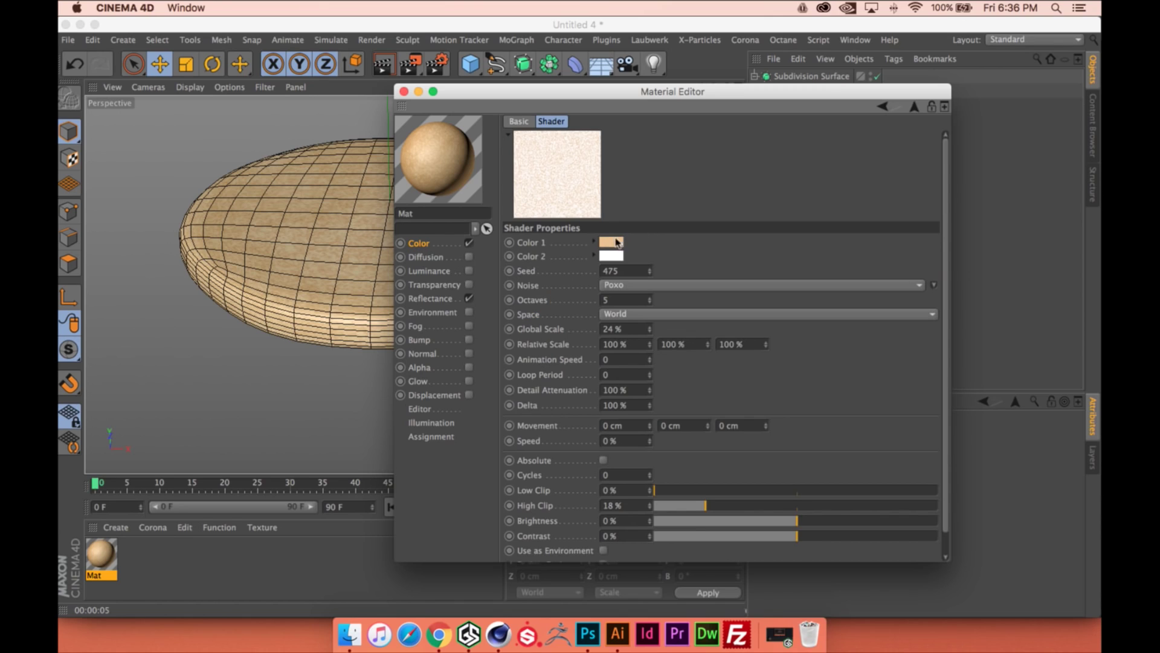
left_click_drag(693, 513, 663, 493)
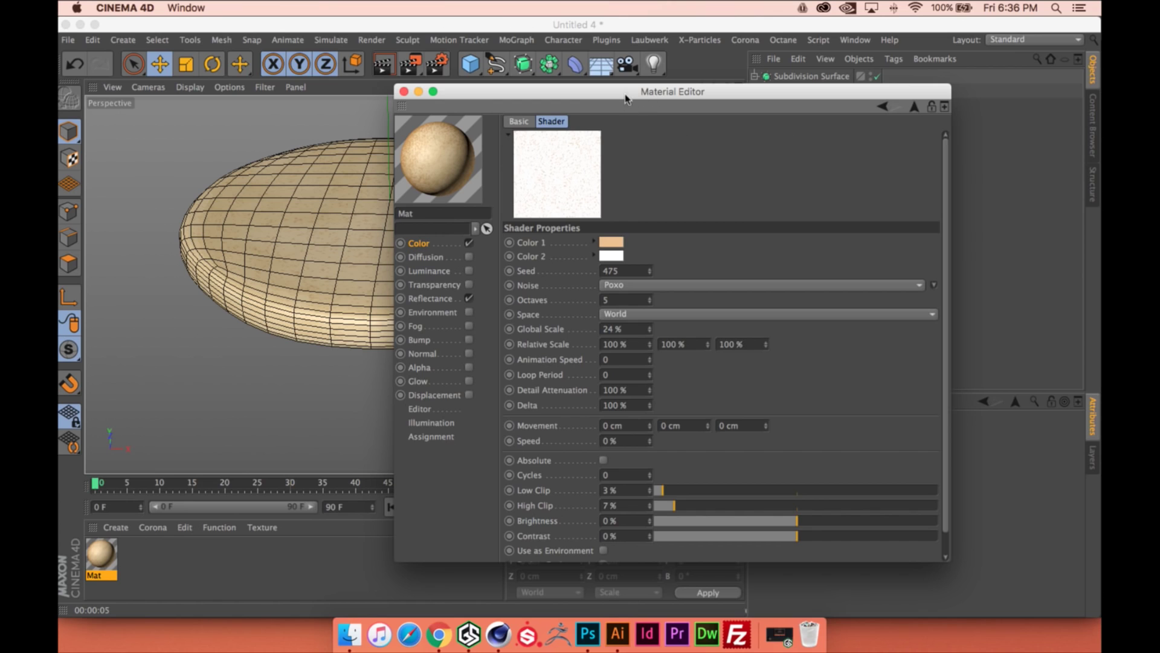
left_click_drag(626, 99, 859, 116)
left_click(563, 268)
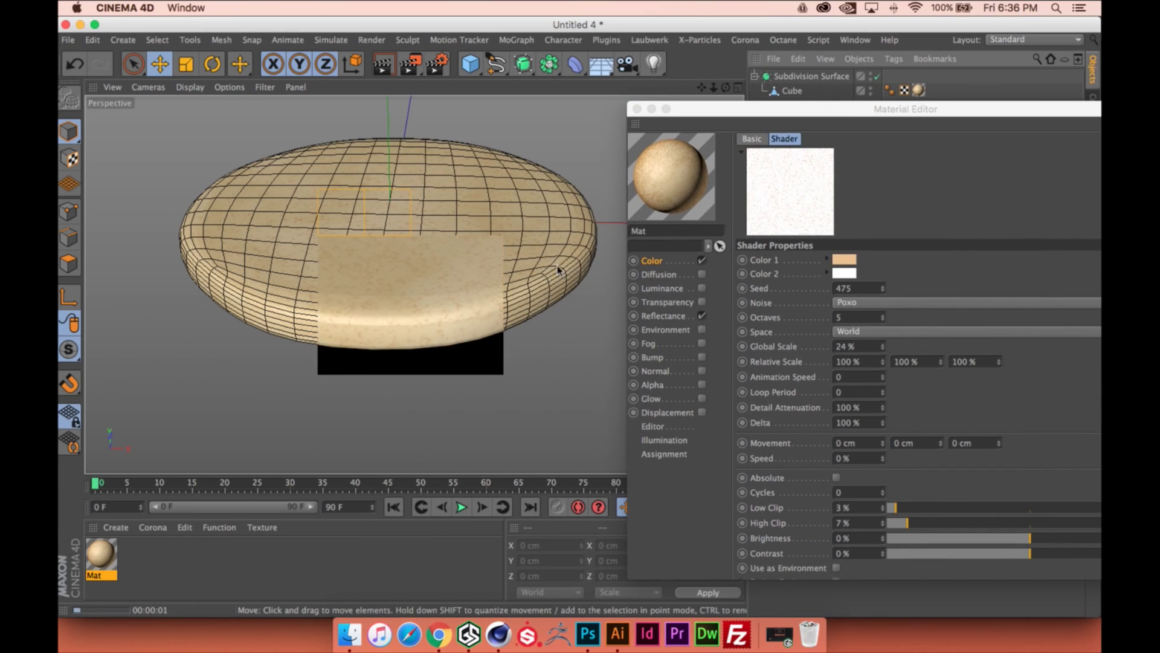
Set the uppermost noise's Low Clip to 7% and High Clip to 12%, and render the view
left_click_drag(792, 110, 673, 52)
left_click_drag(788, 465, 795, 465)
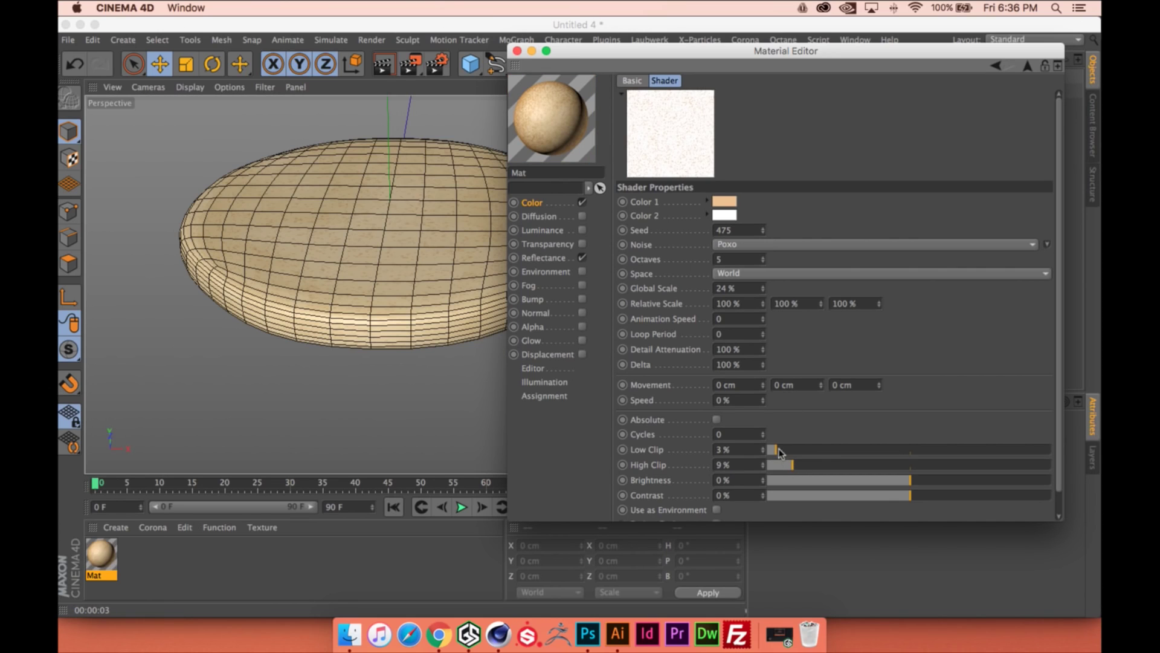
left_click(781, 449)
left_click_drag(795, 464, 789, 450)
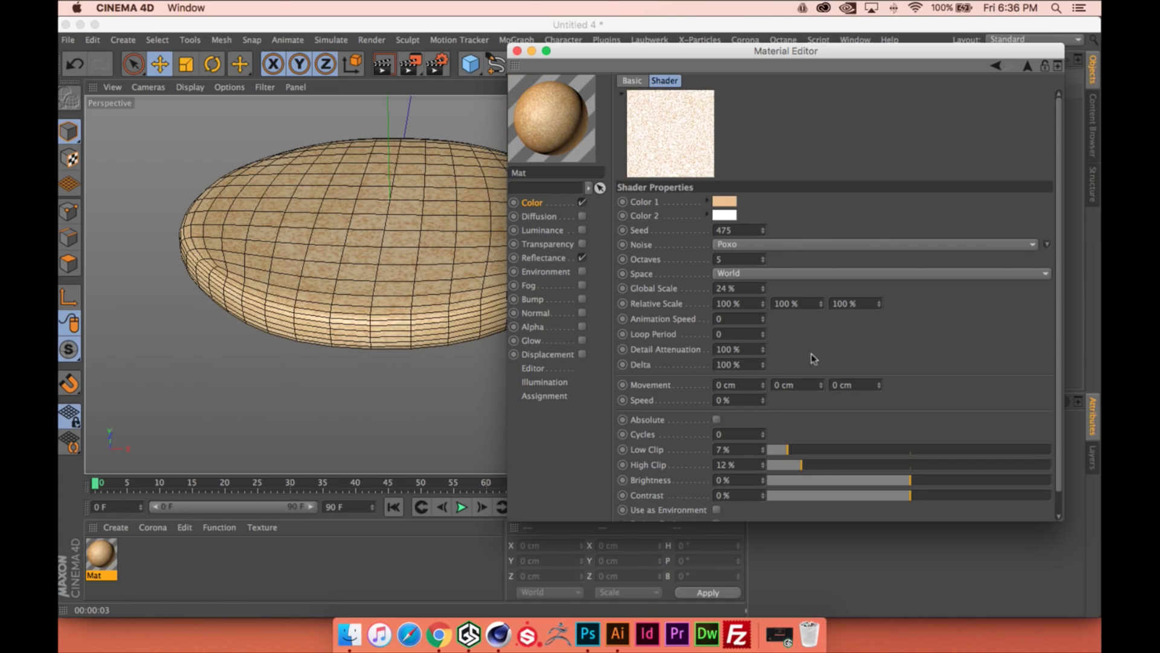
key("super+r")
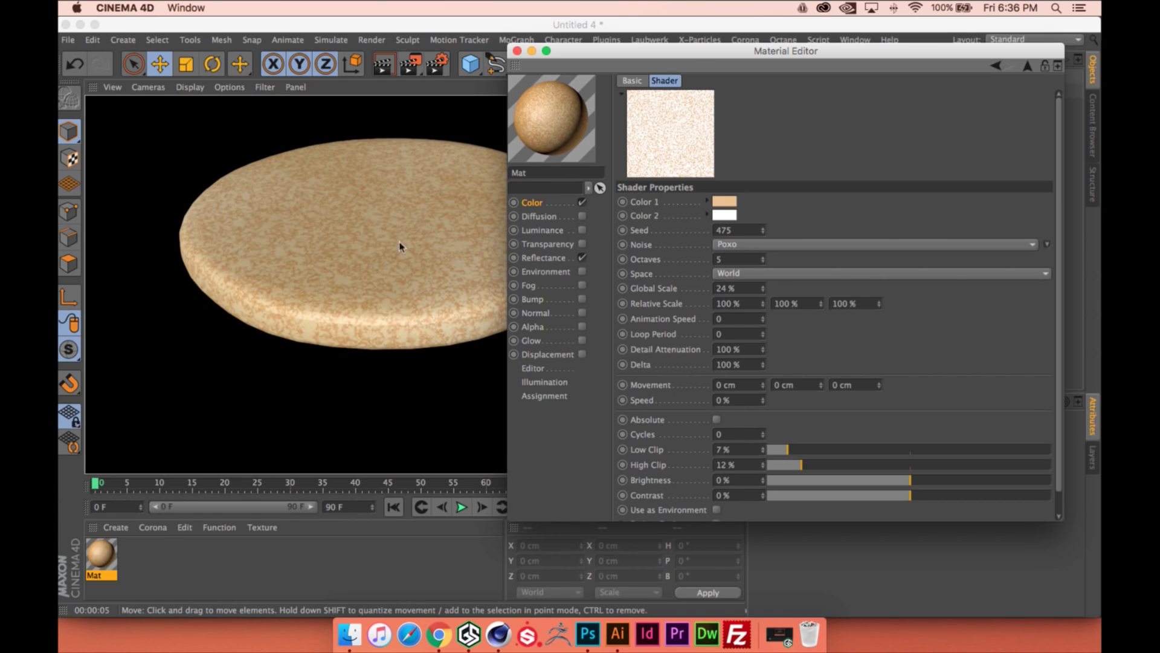
left_click_drag(786, 51, 763, 51)
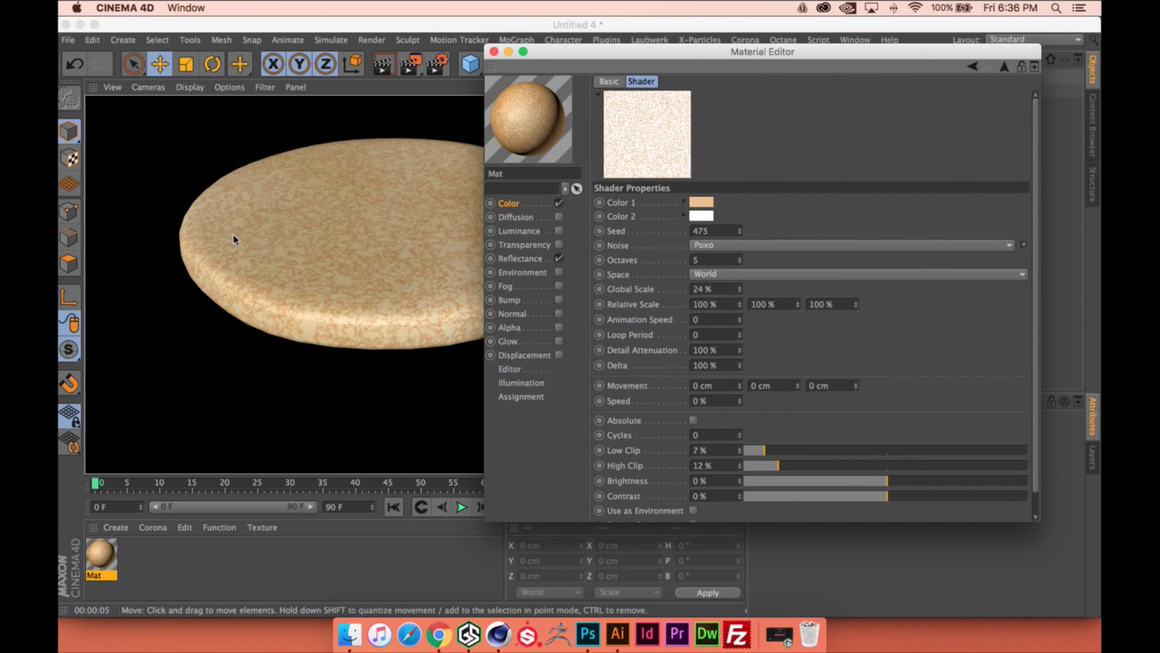
Return to the layer stack, add a new Noise layer on top, and set it to Naki noise in World space
left_click(1003, 67)
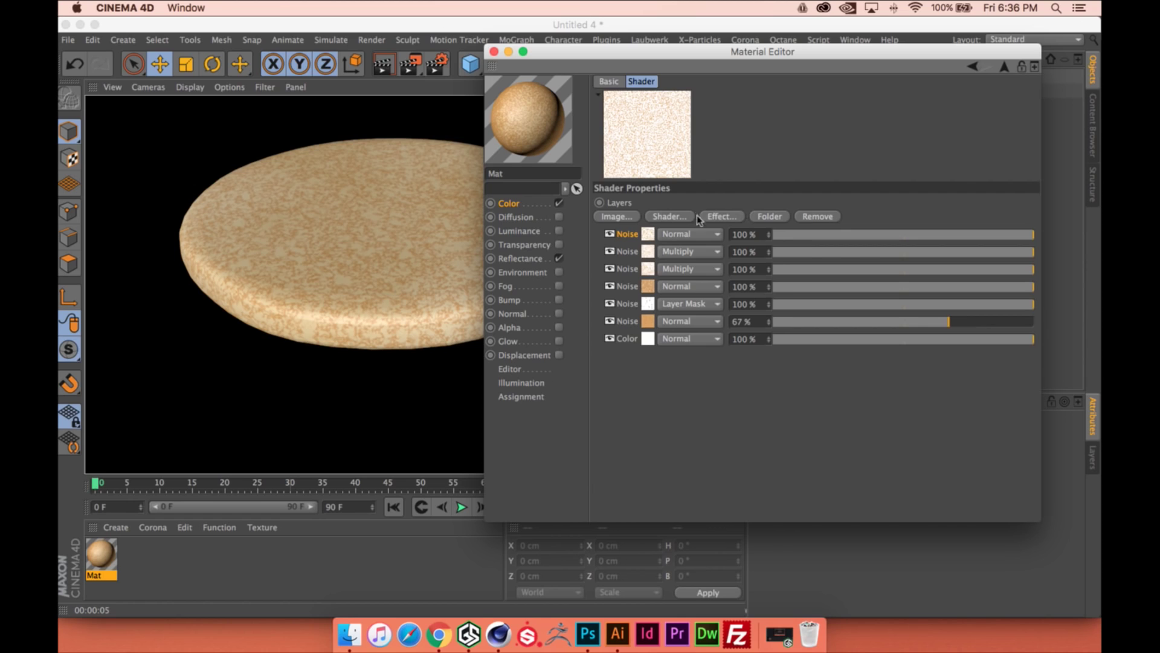
left_click(675, 220)
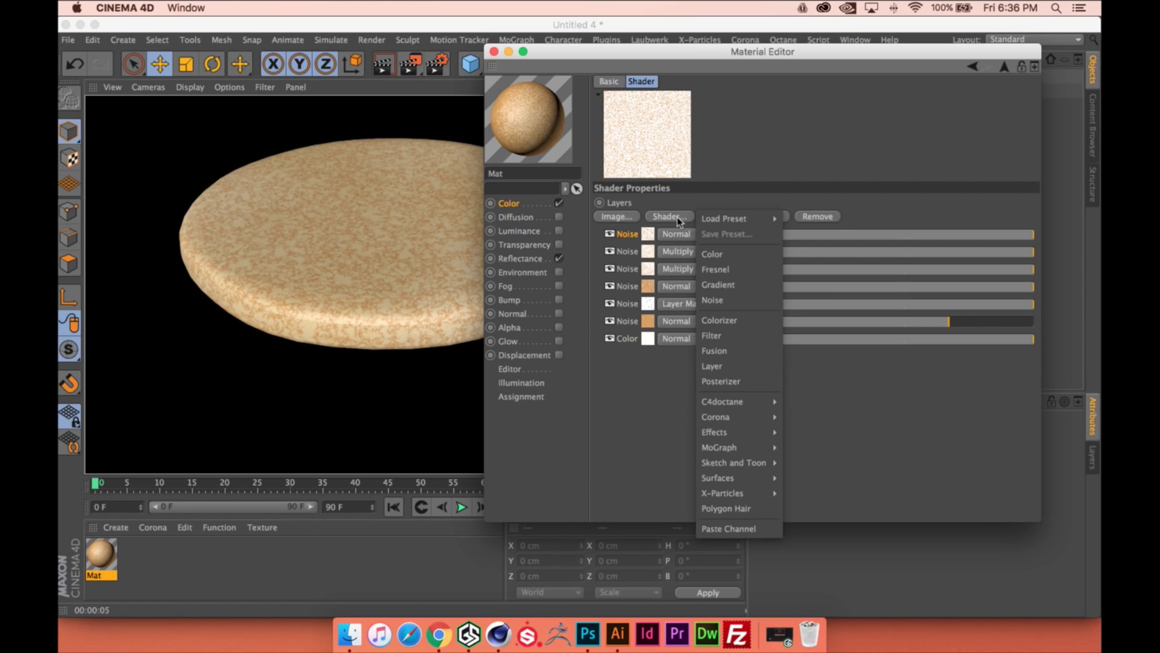
left_click(724, 297)
left_click(648, 250)
left_click(789, 247)
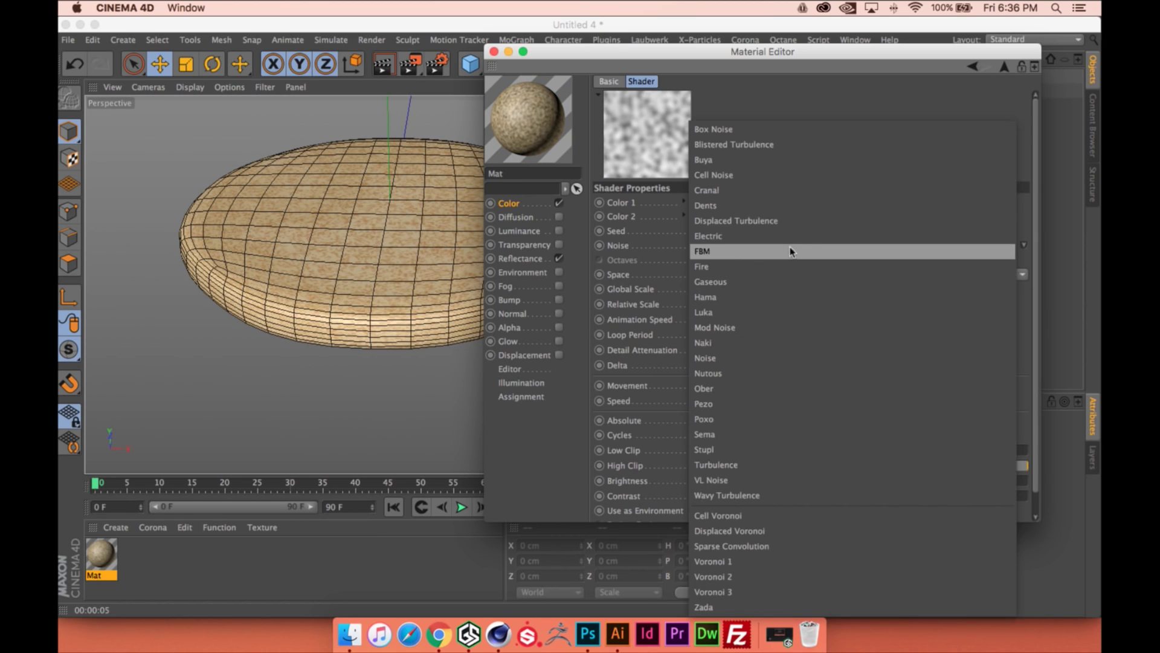
left_click(741, 247)
left_click(759, 248)
left_click(753, 342)
left_click(741, 274)
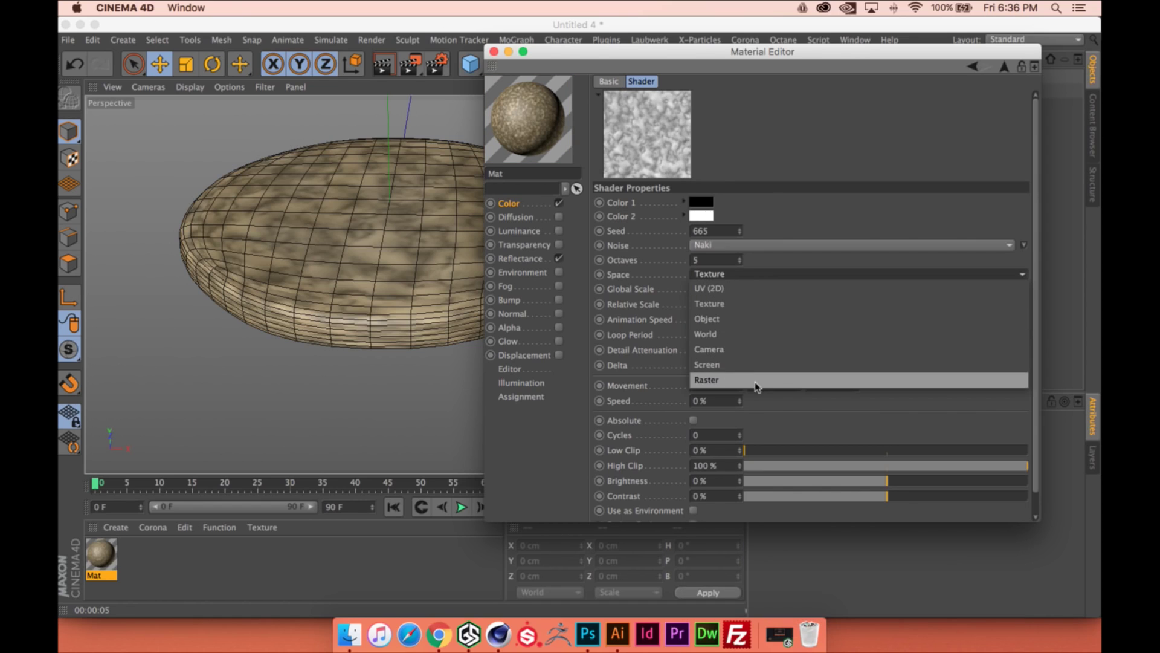
left_click(752, 332)
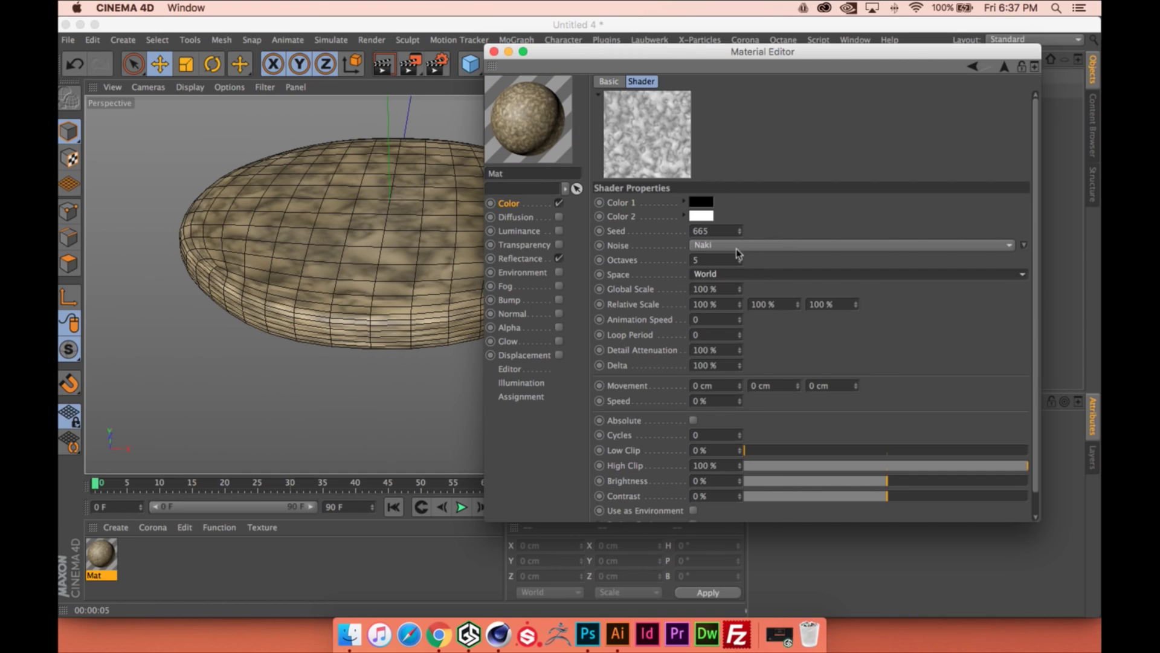
Set the Naki noise's Global Scale to 533%, Low Clip to 30% and High Clip to 80%
left_click_drag(740, 289, 745, 261)
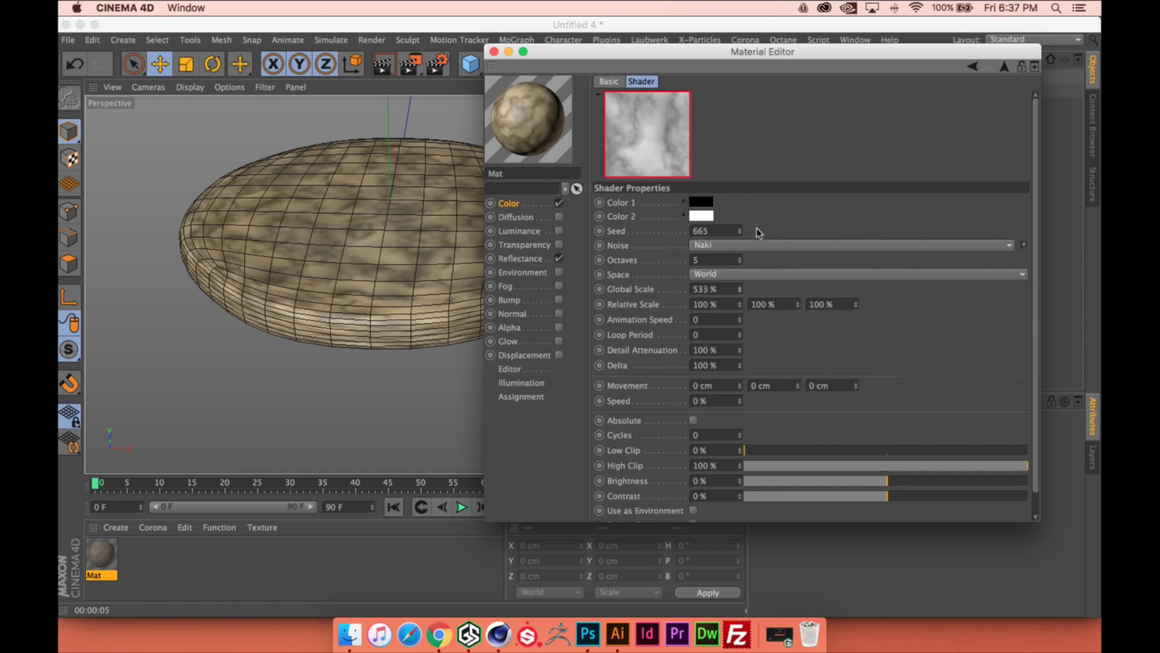
left_click_drag(775, 450, 850, 451)
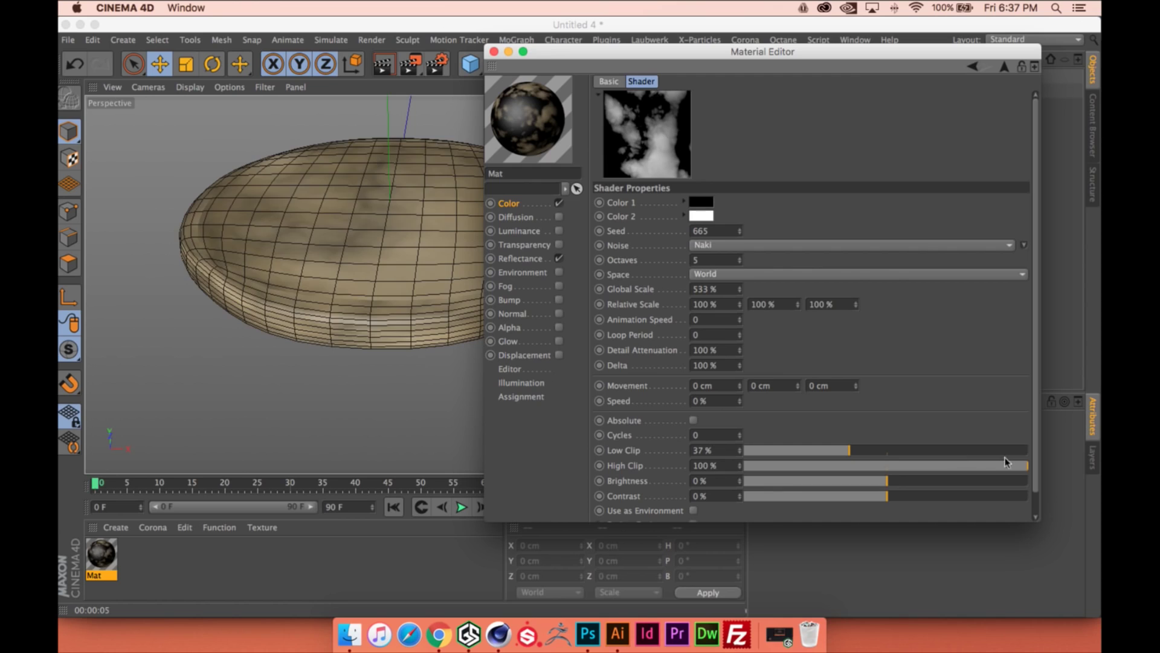
left_click_drag(1006, 464, 973, 466)
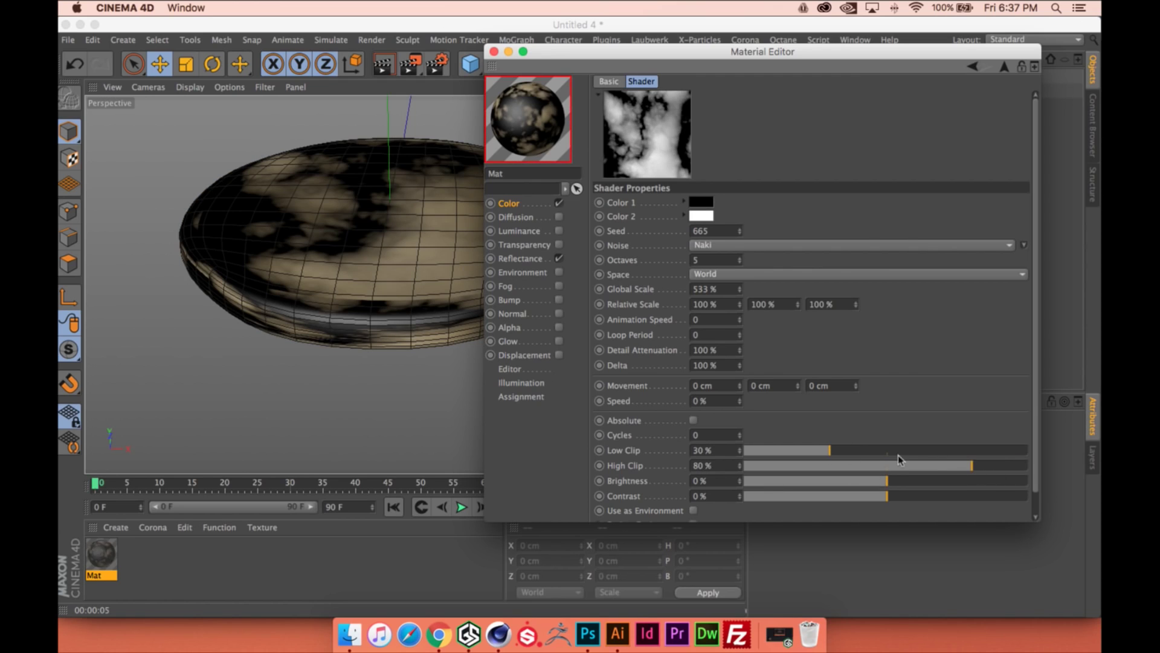
Move the Naki noise directly beneath the fine-scale top Noise layer, set it to Layer Mask, and render the pancake
left_click(1004, 66)
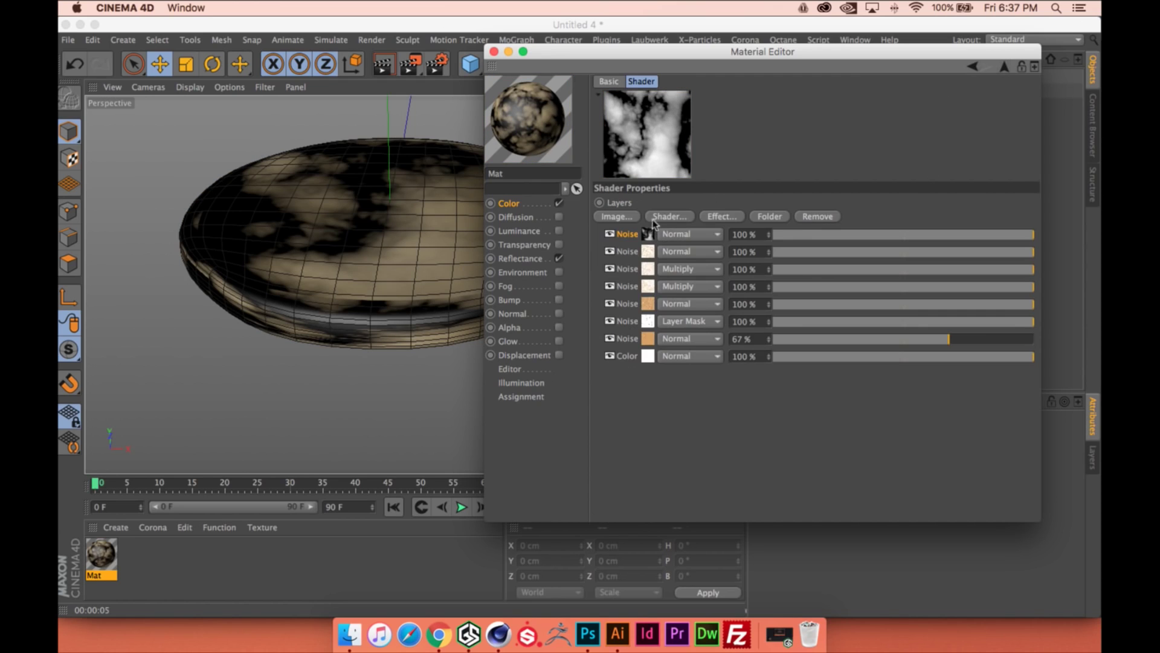
left_click_drag(648, 234, 640, 259)
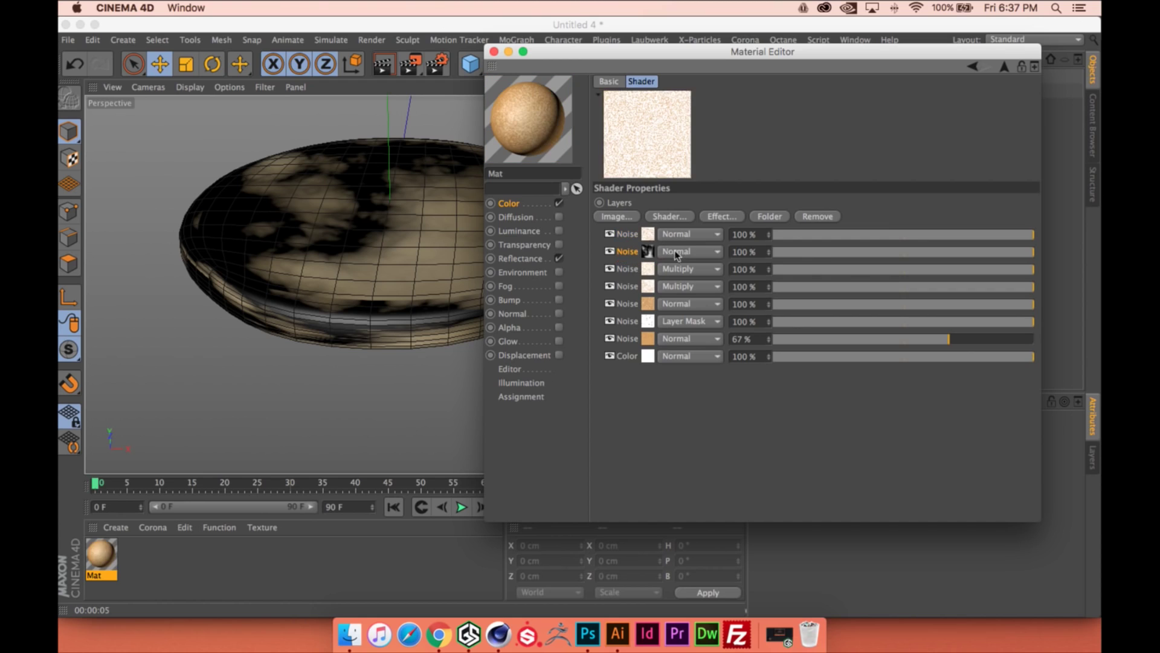
left_click(676, 255)
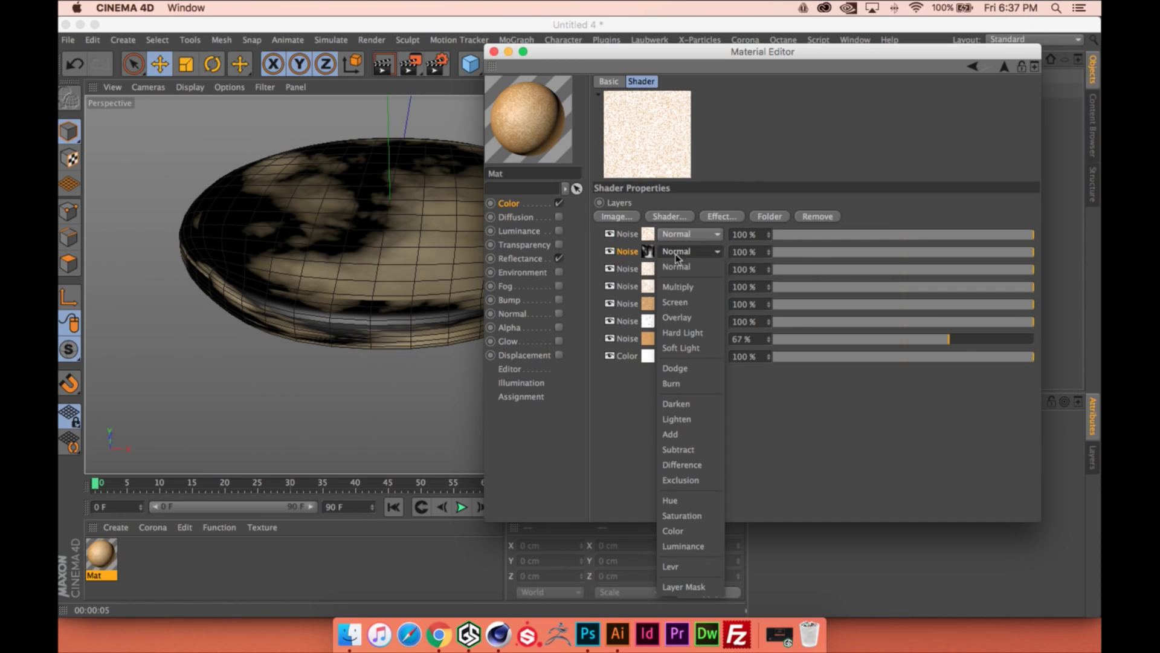
left_click(715, 590)
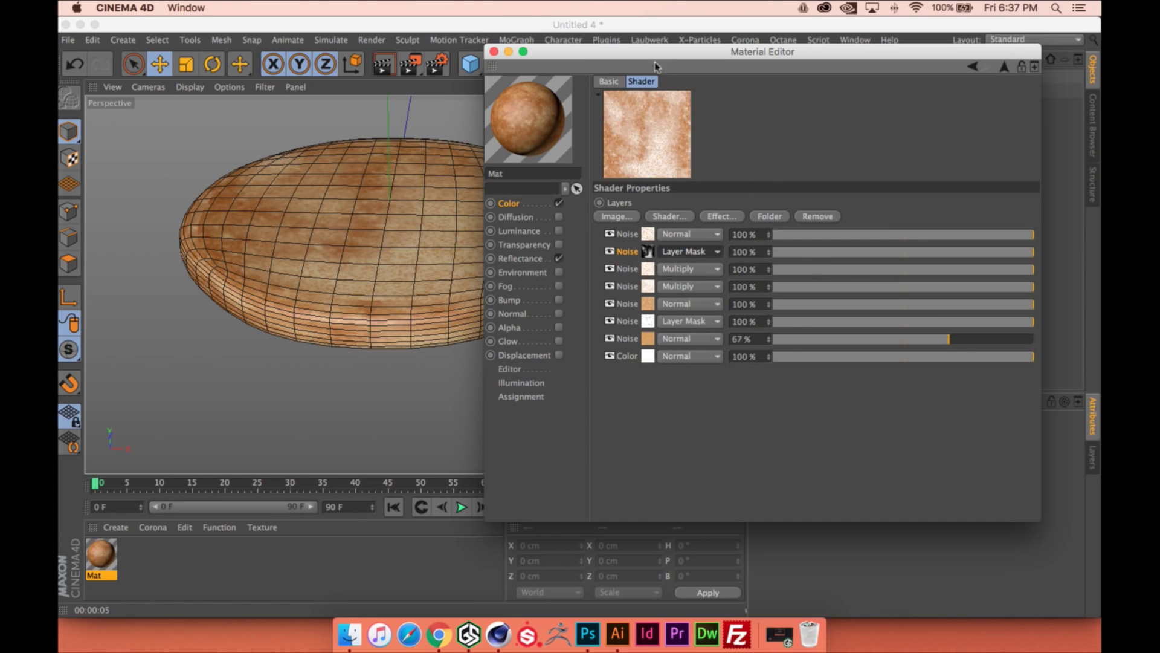
left_click_drag(654, 62, 795, 56)
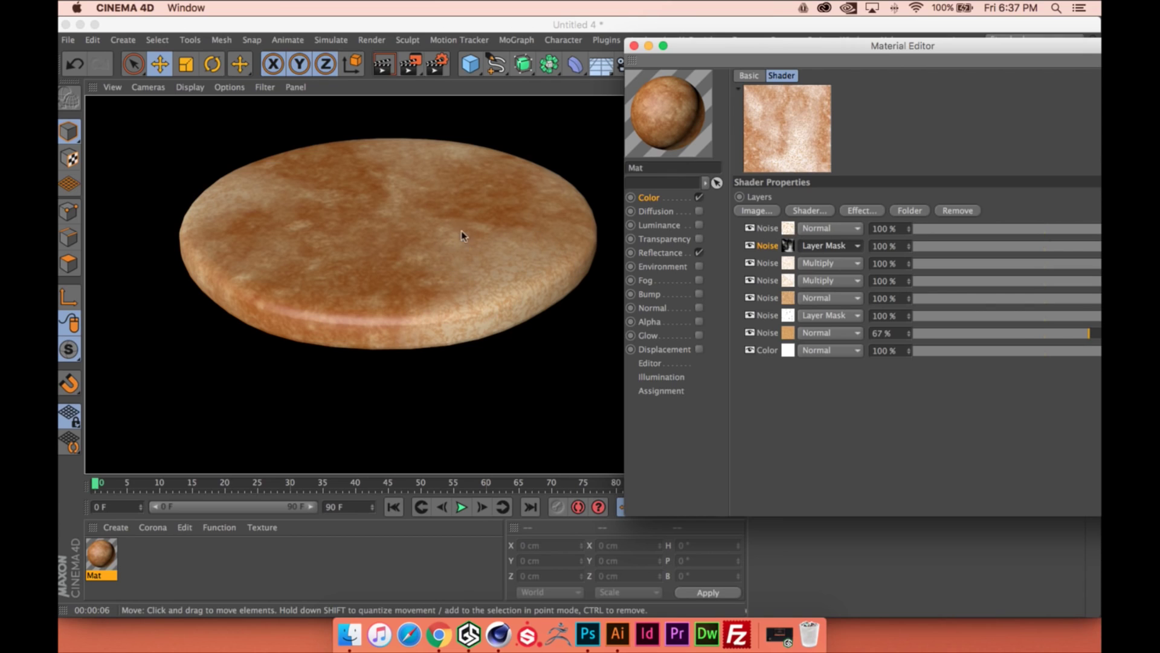
Set the uppermost Noise layer's blend mode to Multiply and render the view
left_click(834, 232)
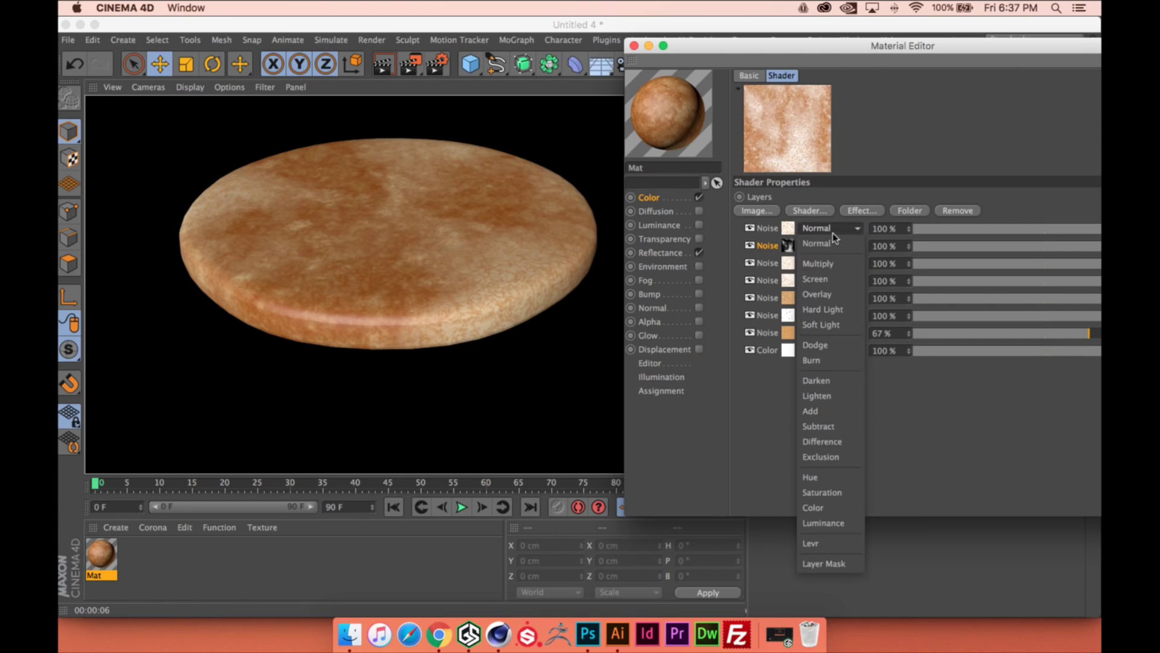
left_click(818, 264)
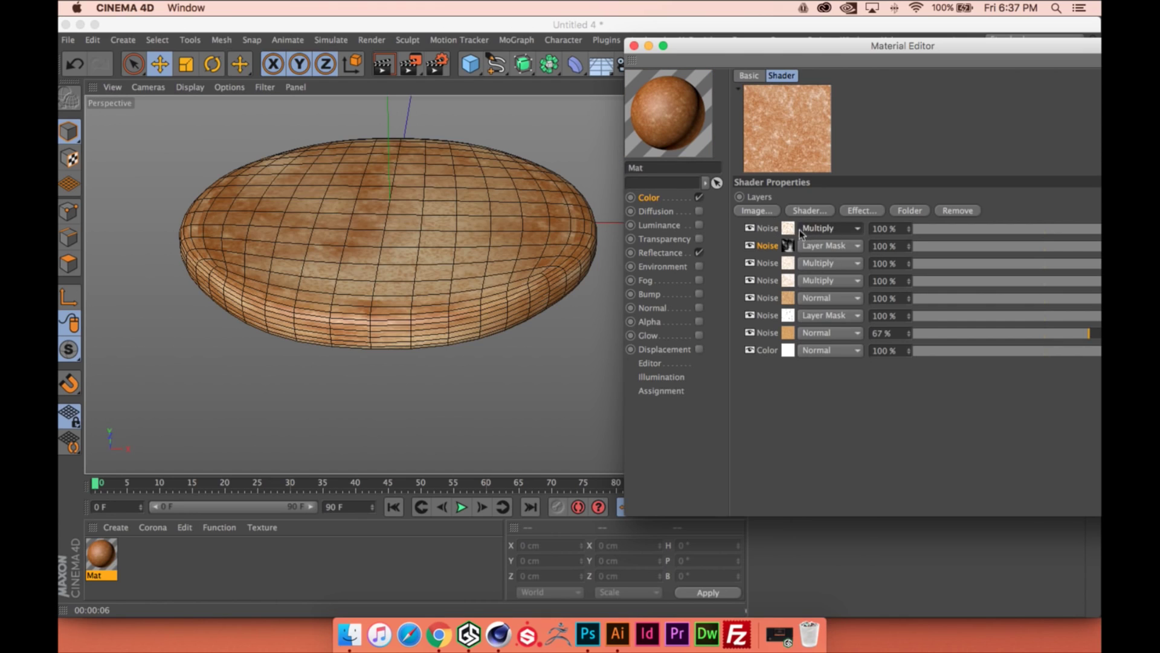
key("ctrl+r")
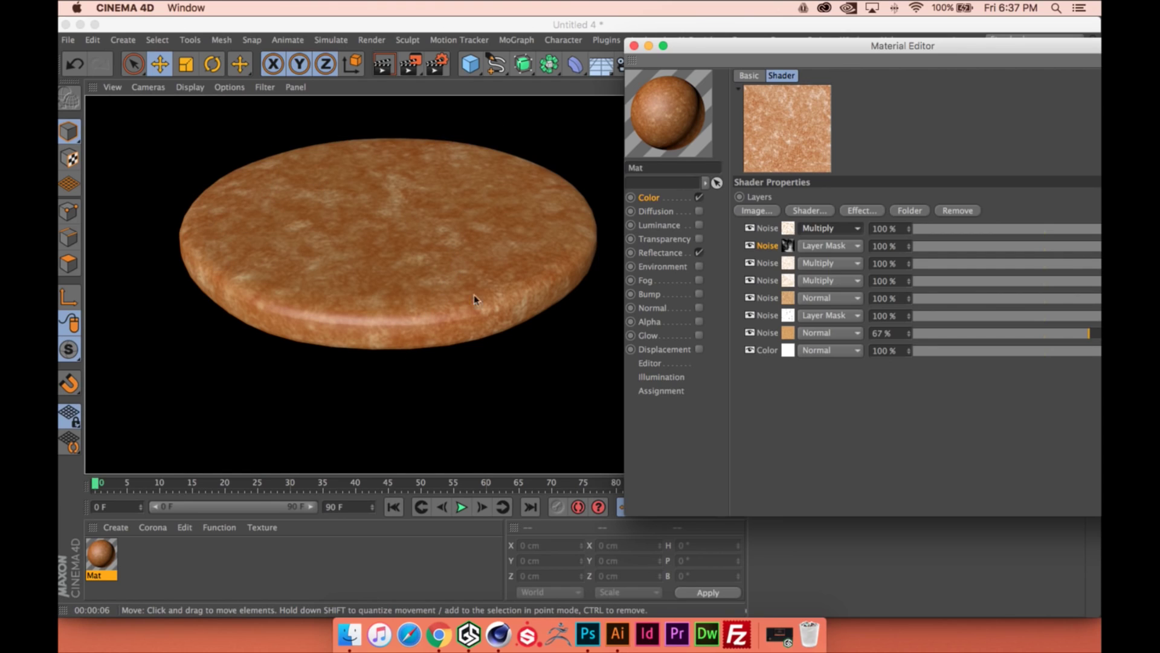
left_click(788, 228)
left_click_drag(880, 47, 822, 43)
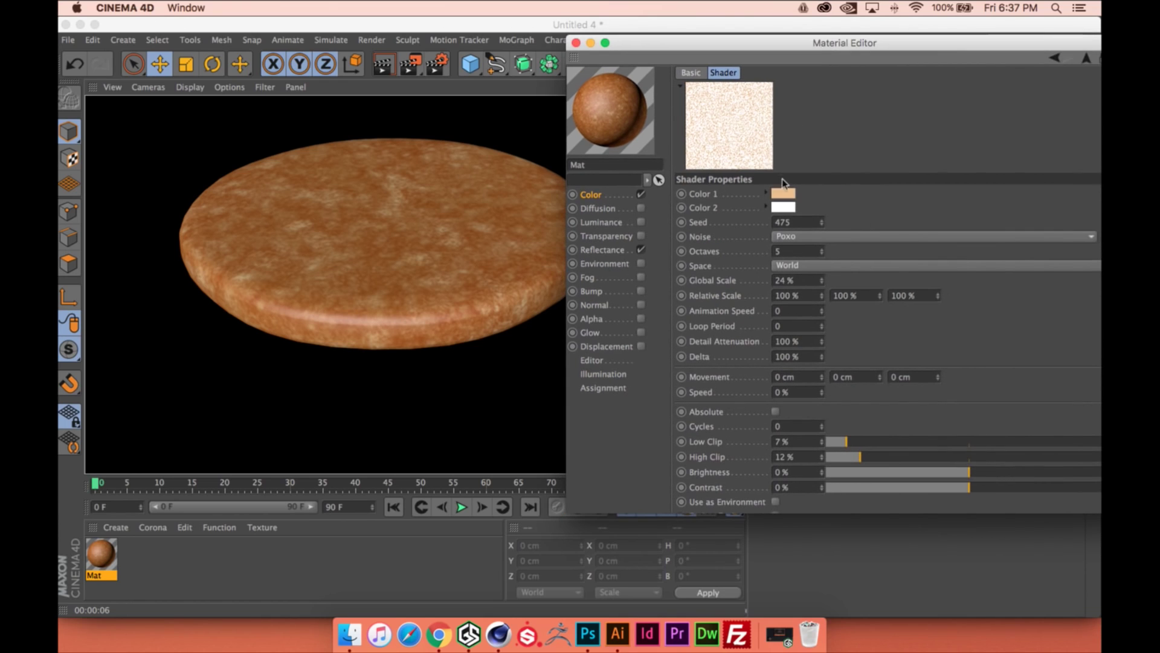
left_click(788, 192)
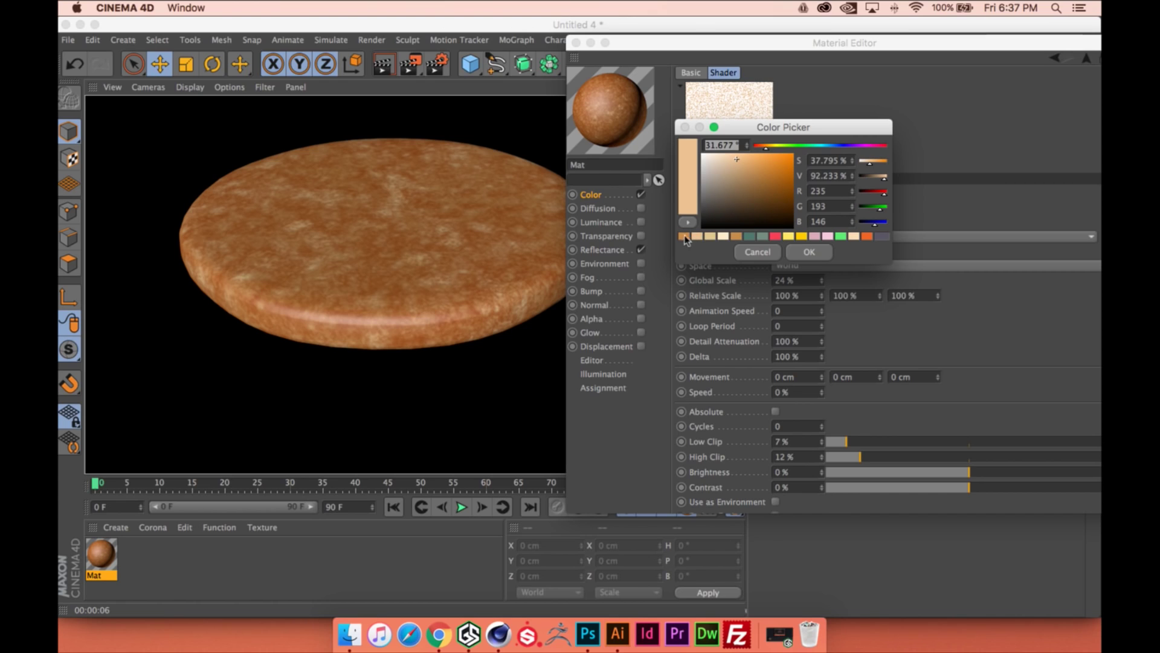
left_click_drag(759, 125, 919, 195)
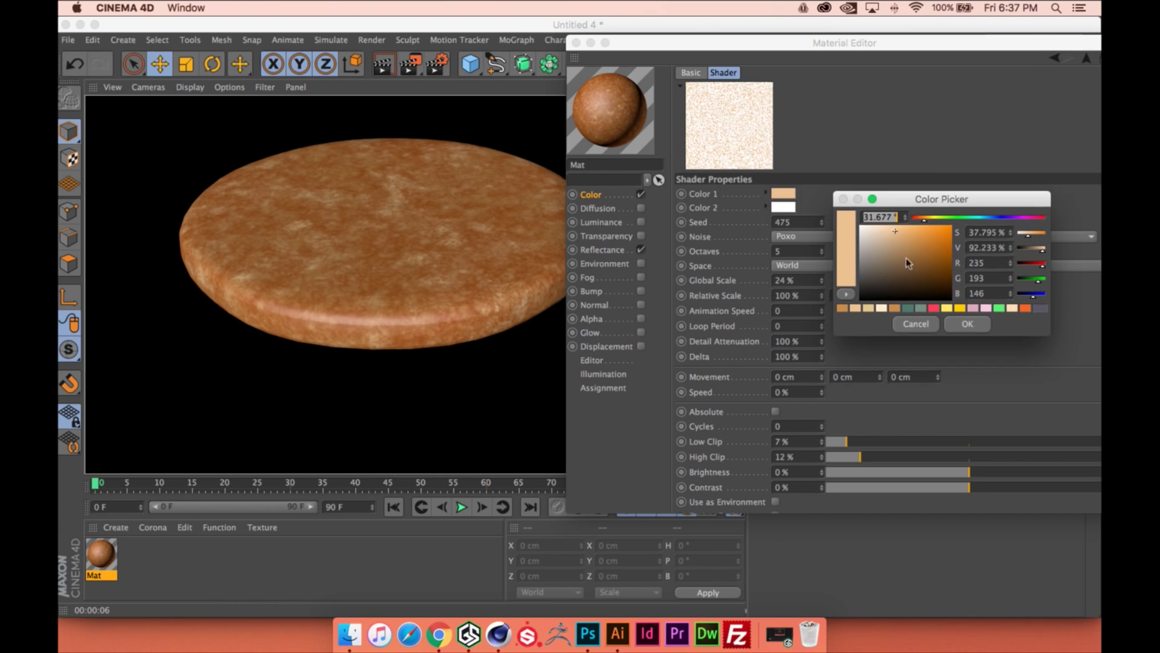
left_click(913, 318)
left_click(1094, 65)
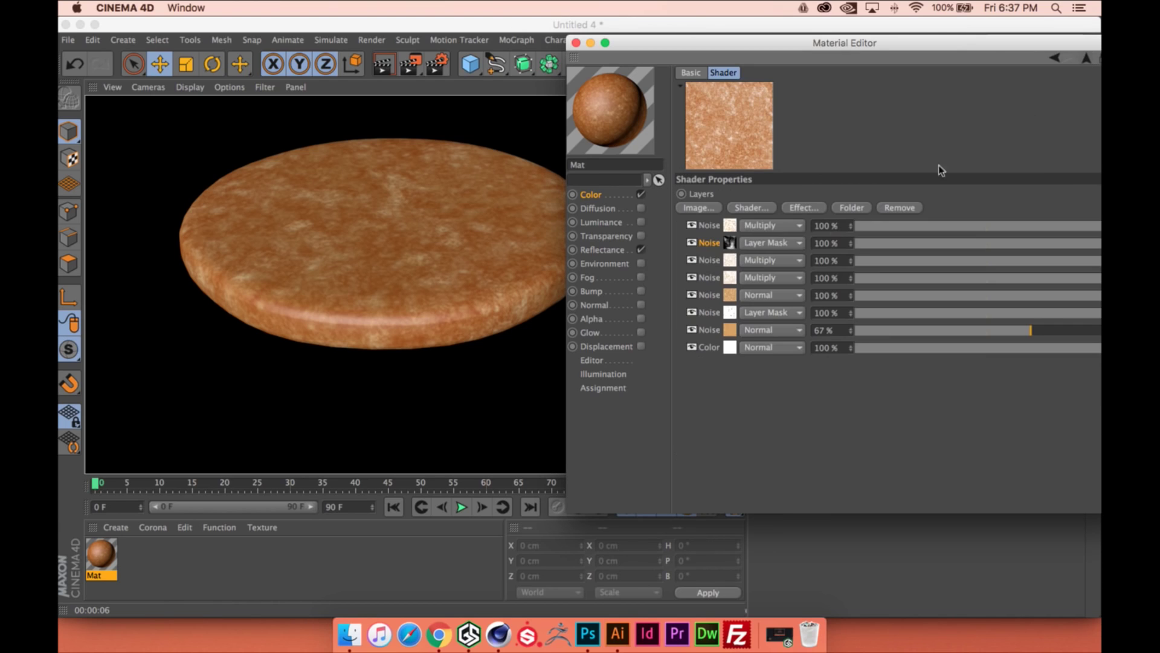
Change the uppermost noise's Color 1 to the saved orange-brown swatch and render the whole pancake
left_click(734, 228)
left_click(781, 206)
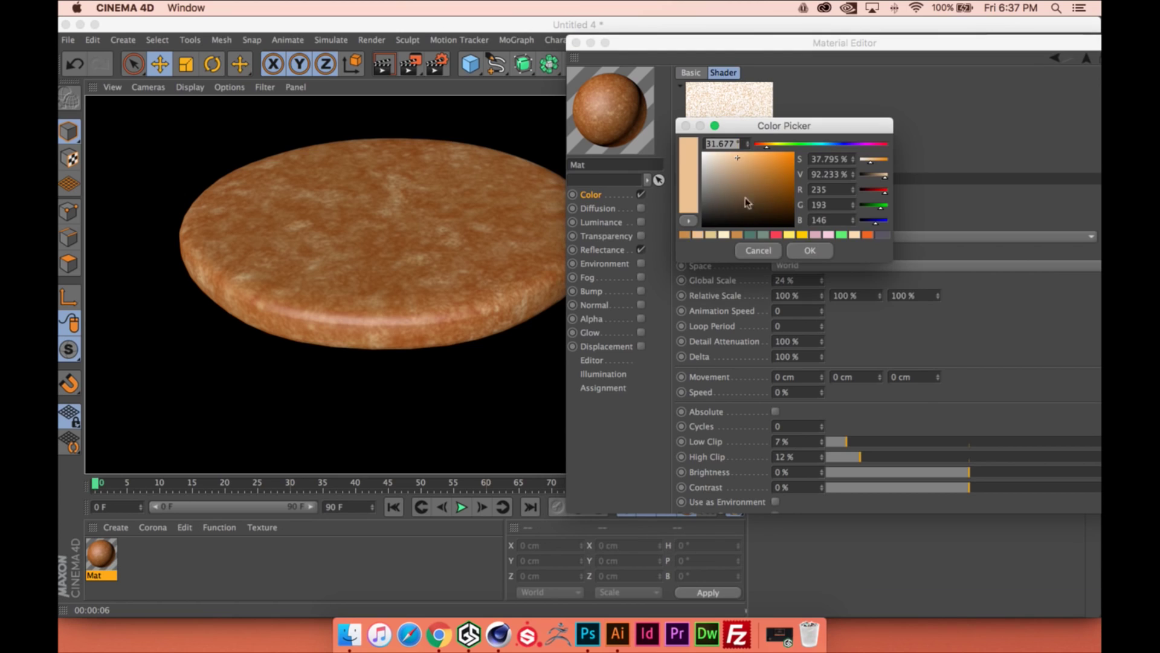
left_click(685, 234)
left_click(792, 251)
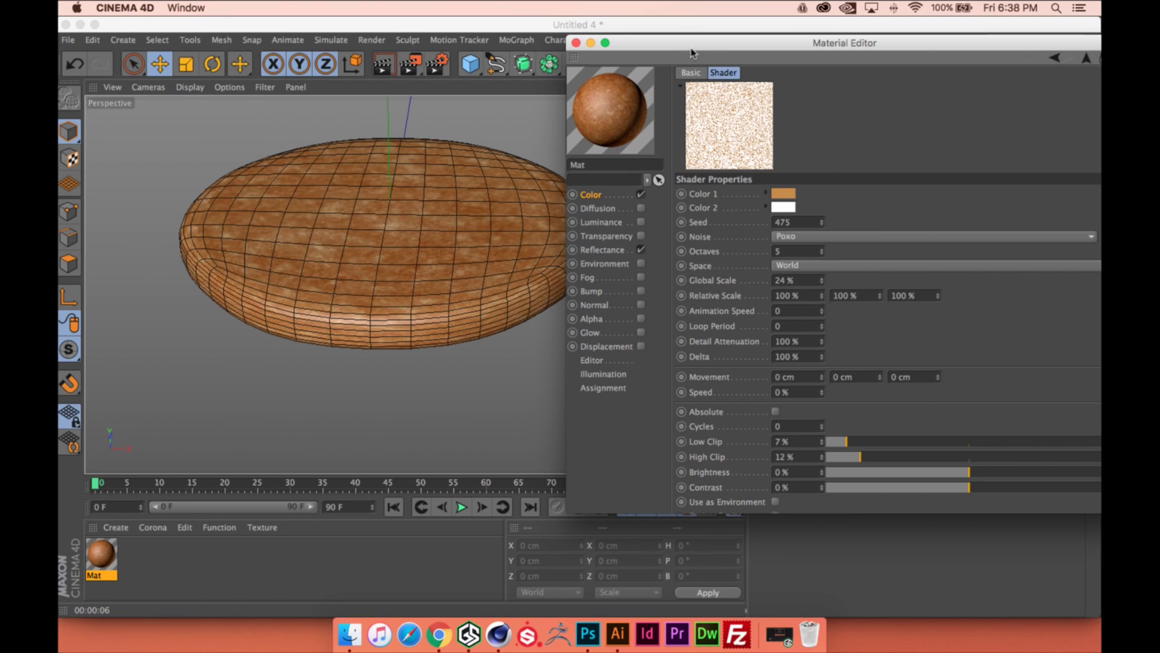
key("ctrl+r")
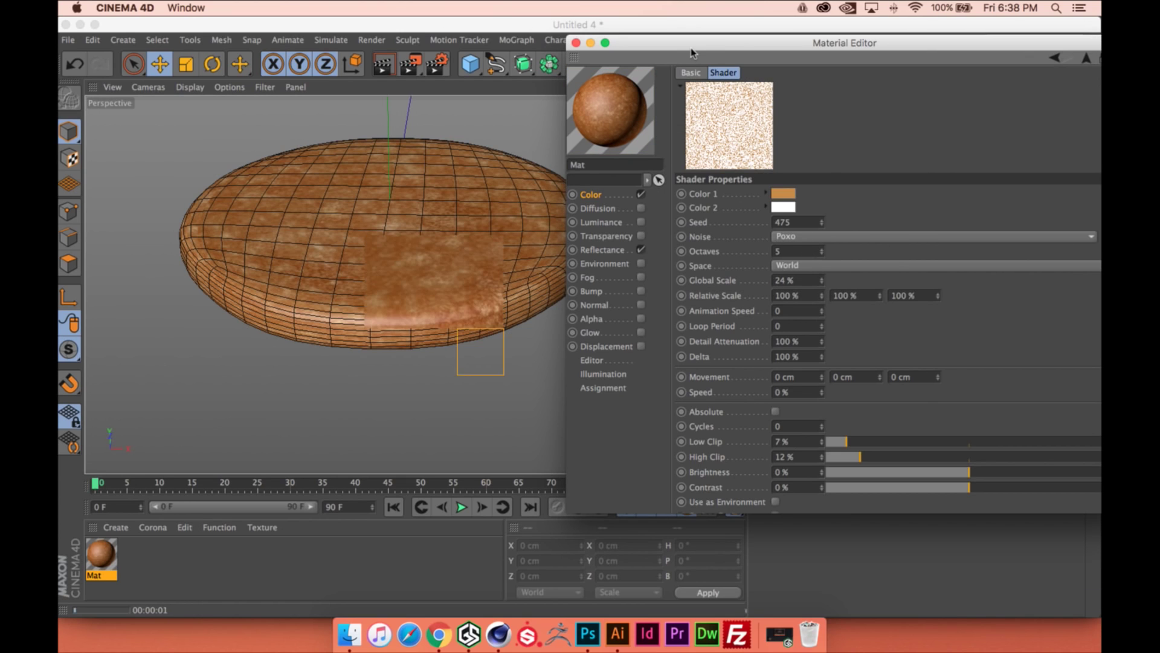
left_click_drag(682, 42, 806, 49)
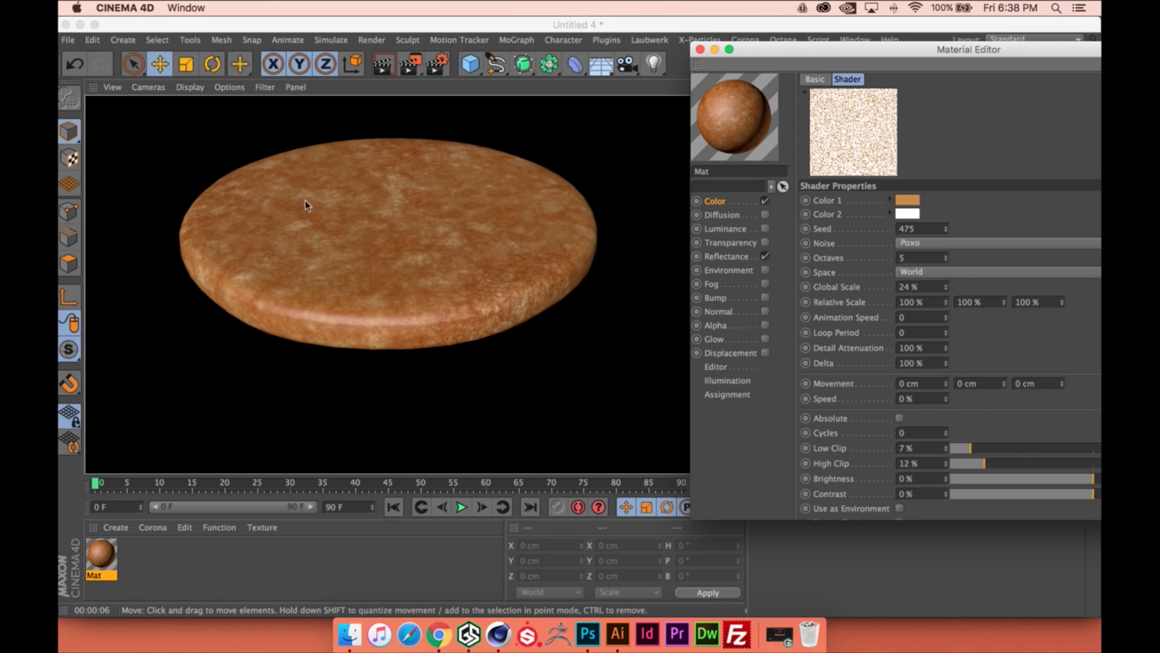
Go back up to the Multiply fusion shader, enable Use Mask, and load a Layer shader into the Mask Channel
left_click_drag(973, 50, 705, 79)
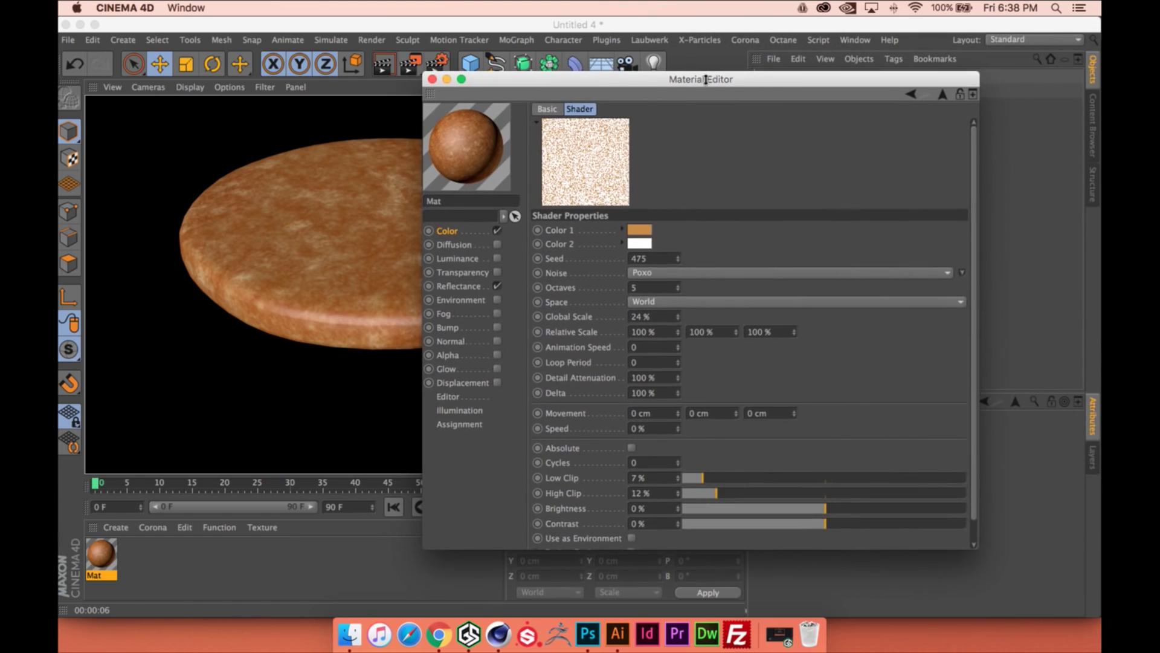
left_click(941, 95)
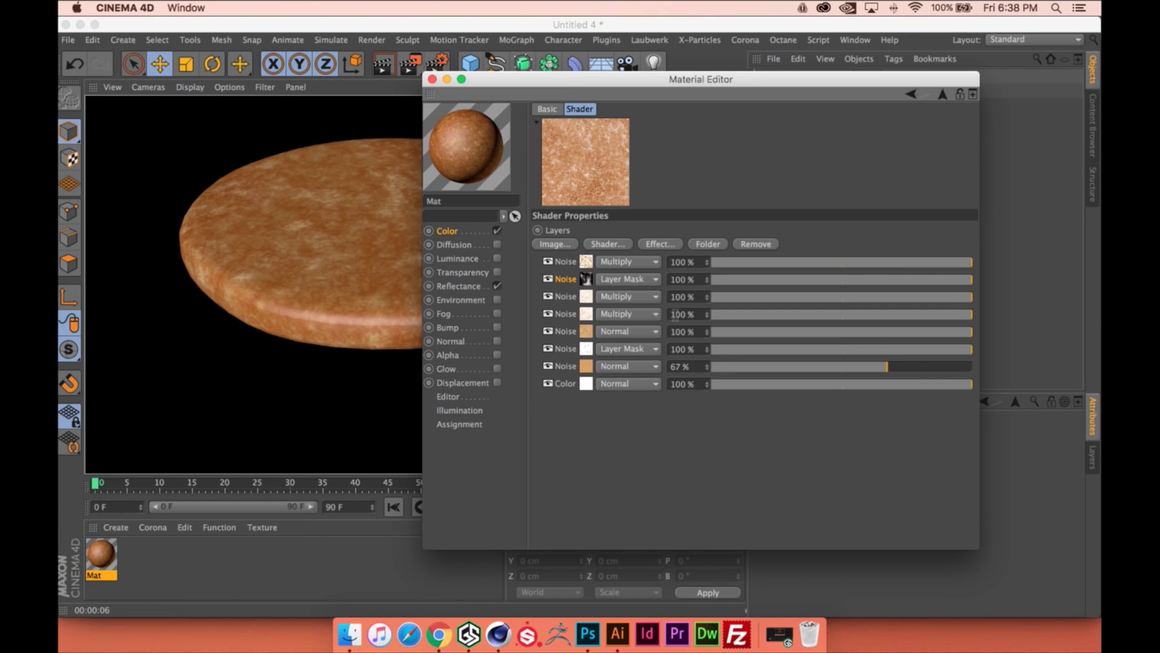
left_click_drag(698, 85, 828, 61)
left_click(961, 101)
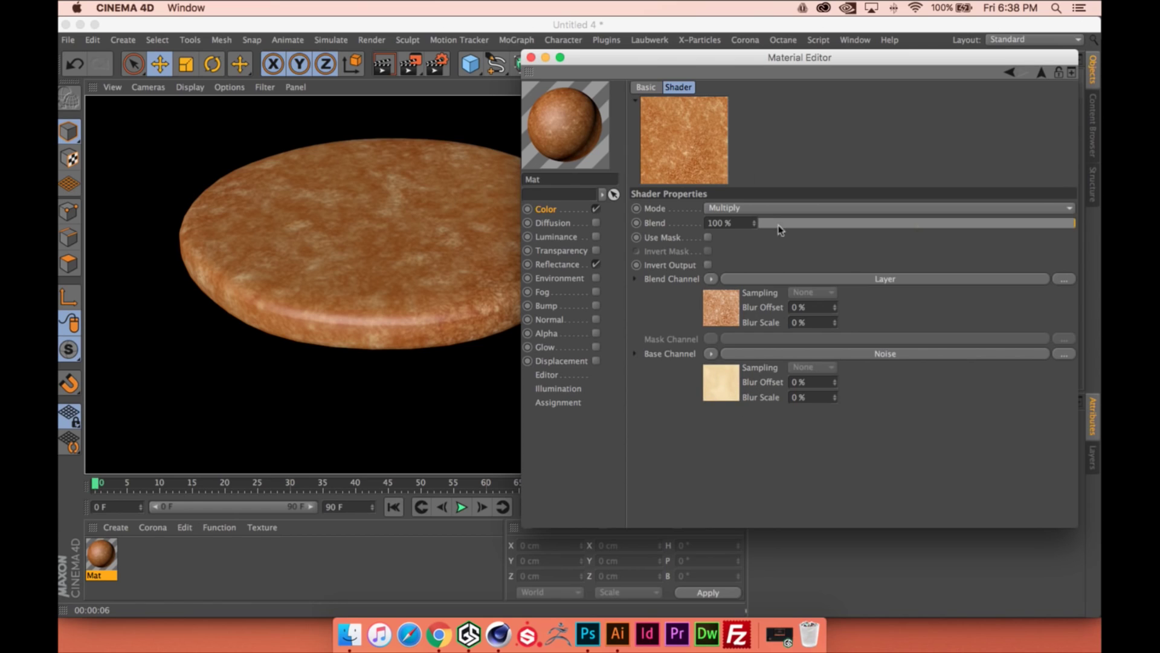
left_click(709, 237)
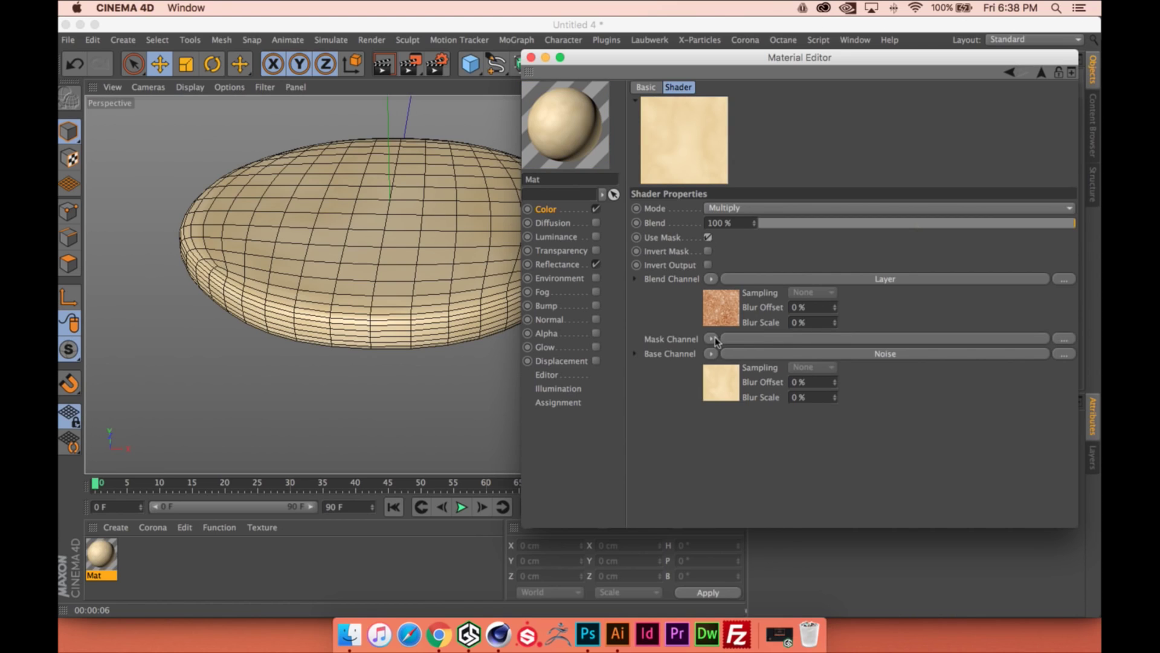
left_click(715, 337)
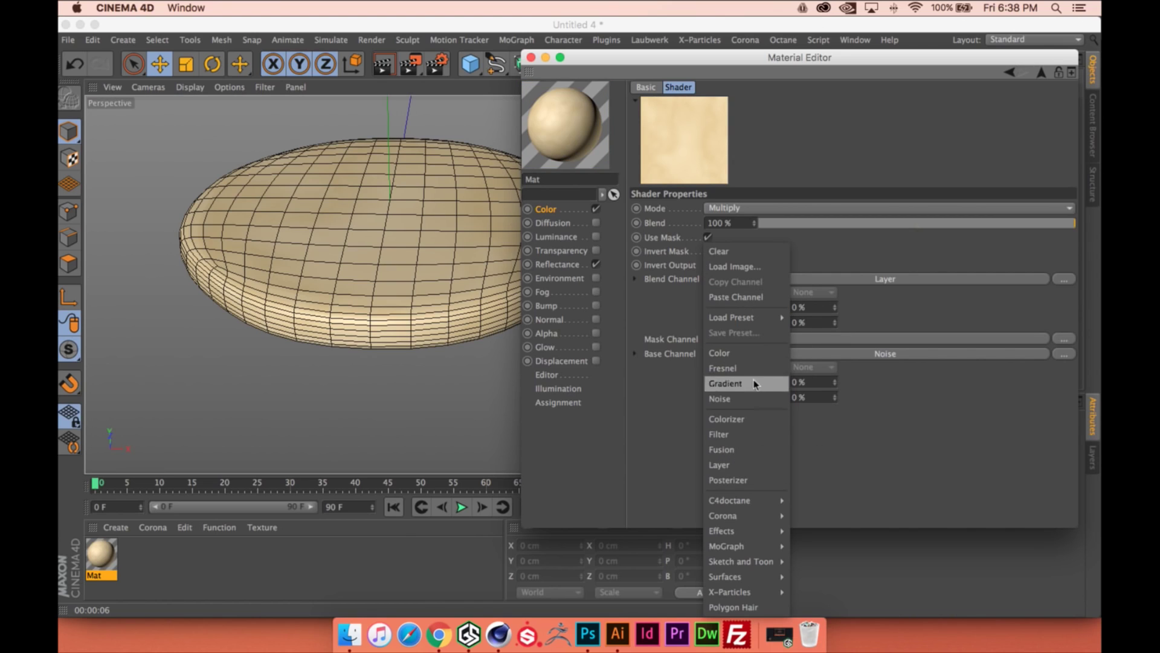
left_click(738, 465)
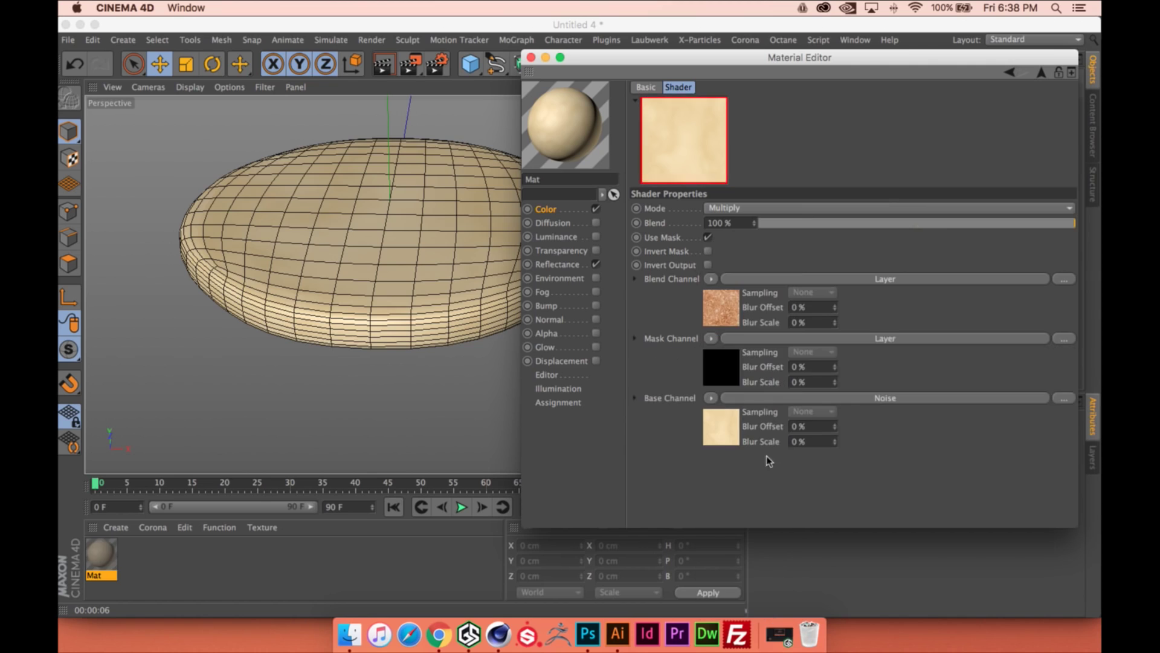
Open the Mask Channel's Layer shader and add a Gradient layer to it, keeping the whole pancake in view
left_click(733, 340)
left_click(725, 223)
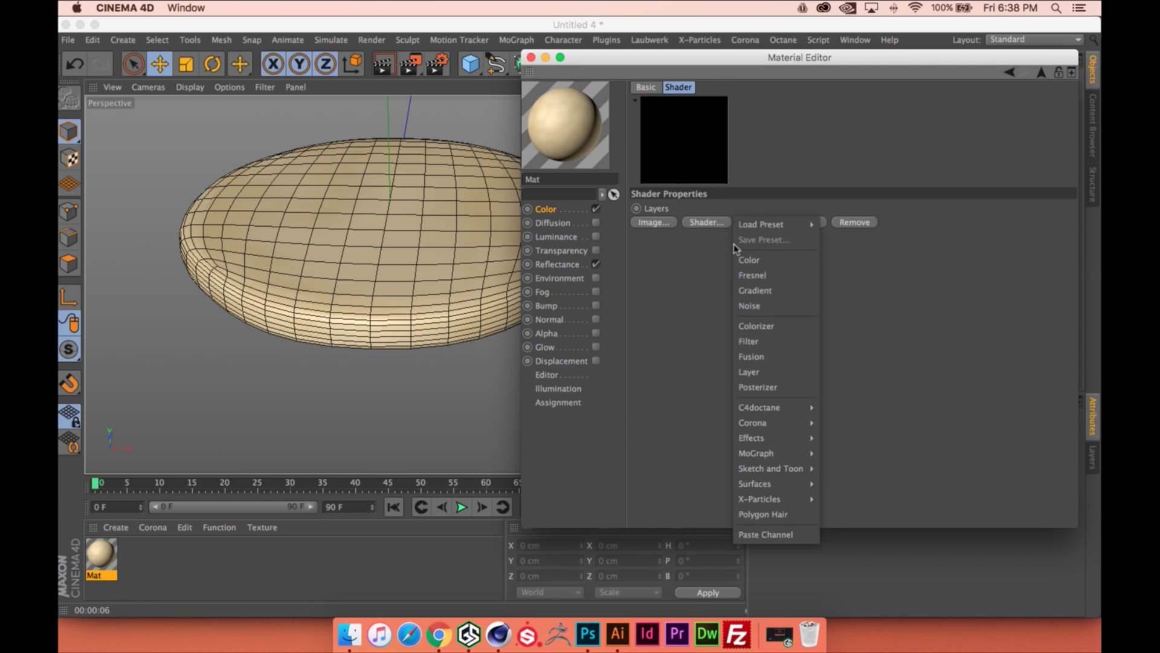
left_click(770, 292)
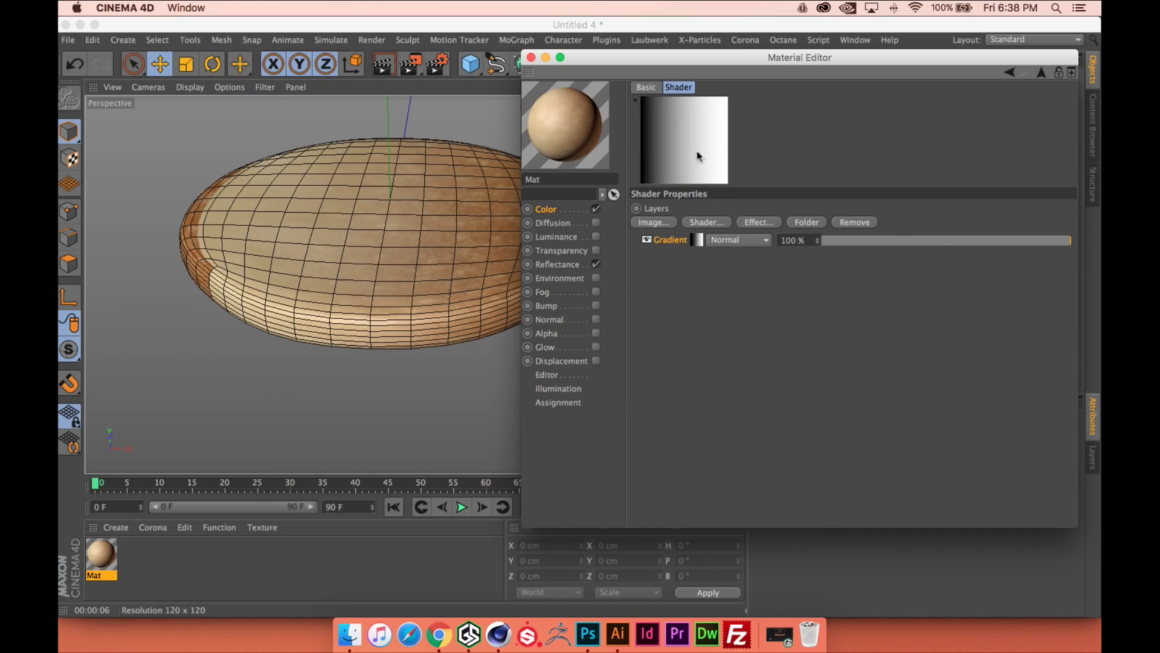
left_click_drag(680, 65, 763, 60)
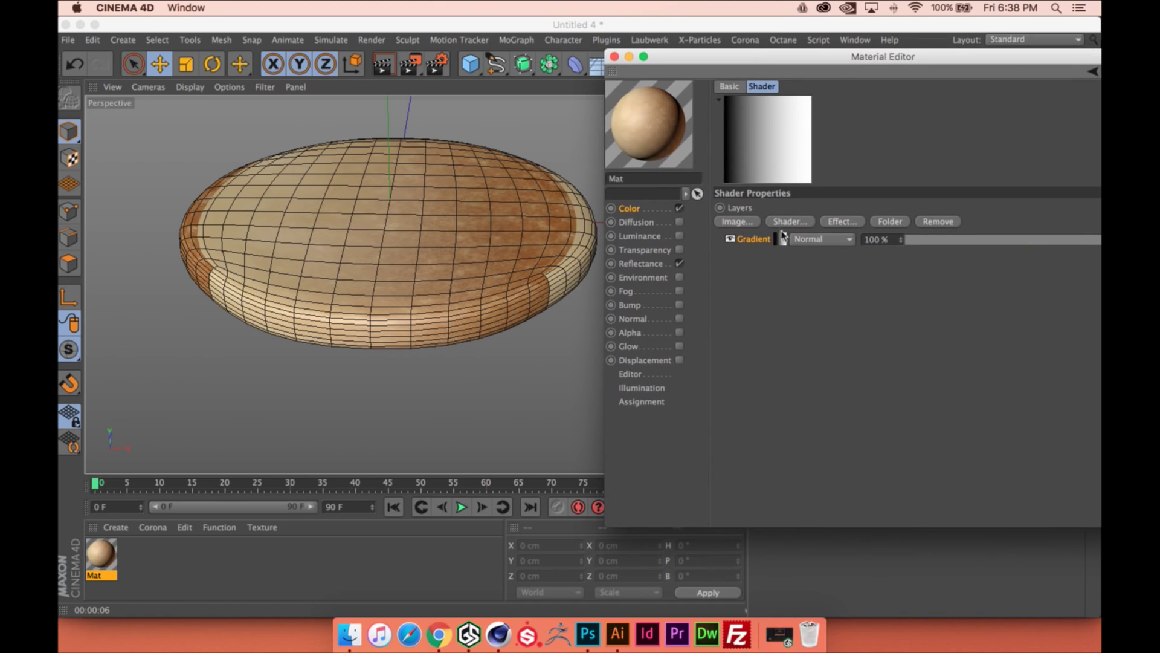
Open the mask's Gradient layer and set its type to 2D - V
left_click(819, 240)
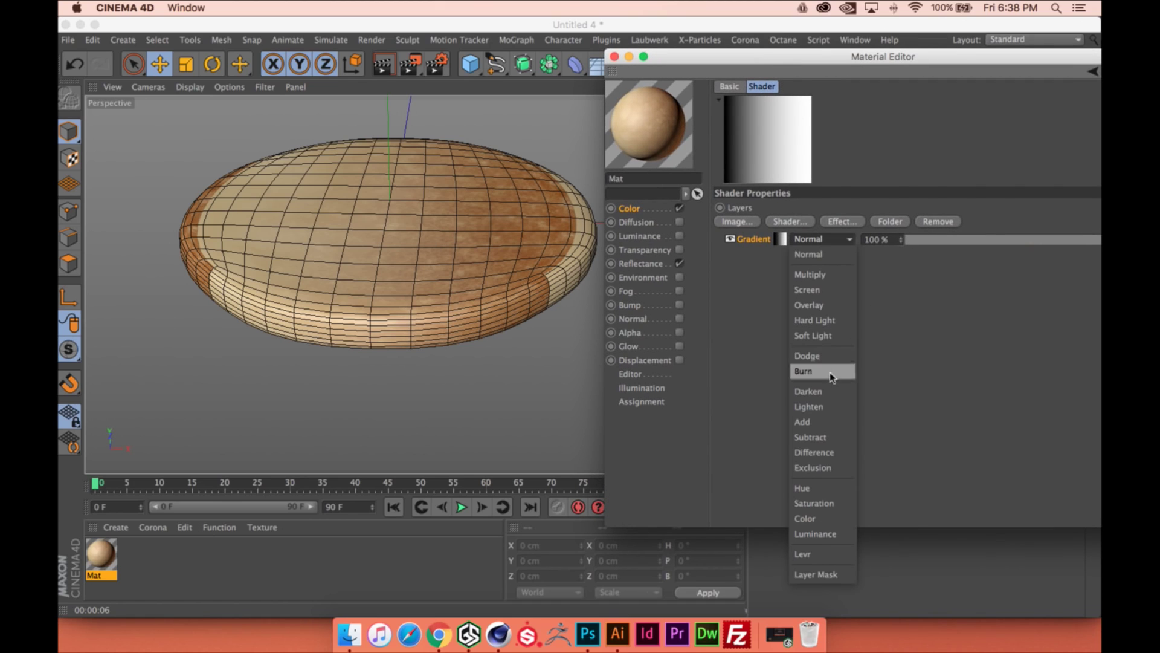
left_click(831, 322)
left_click(781, 239)
left_click(822, 230)
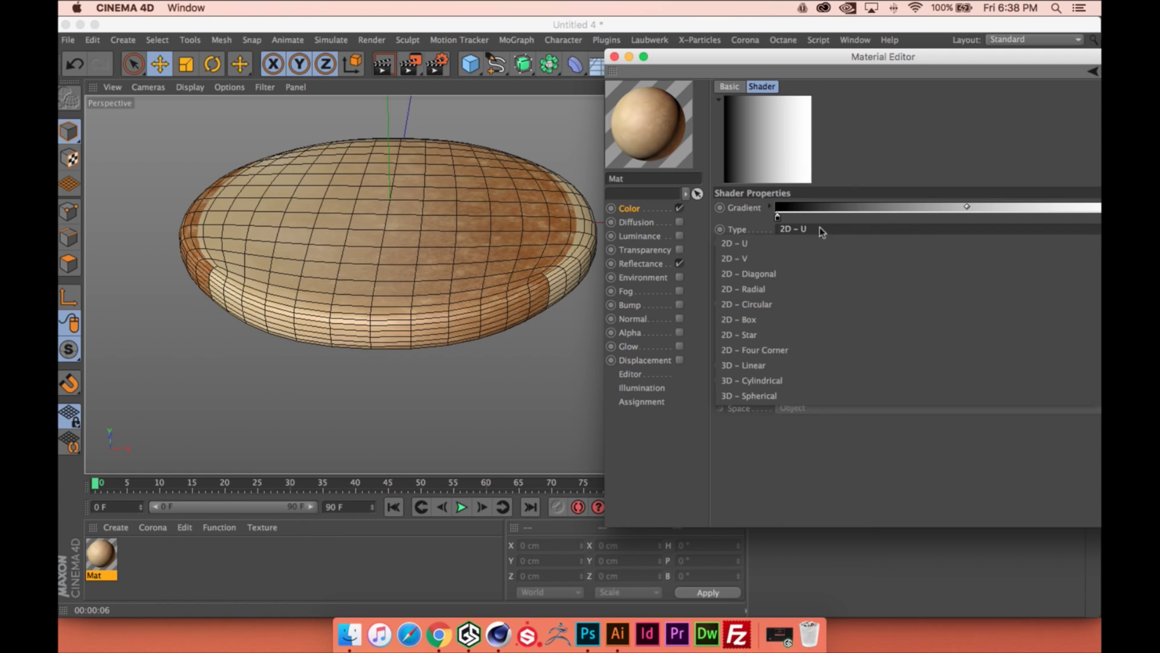
left_click(770, 260)
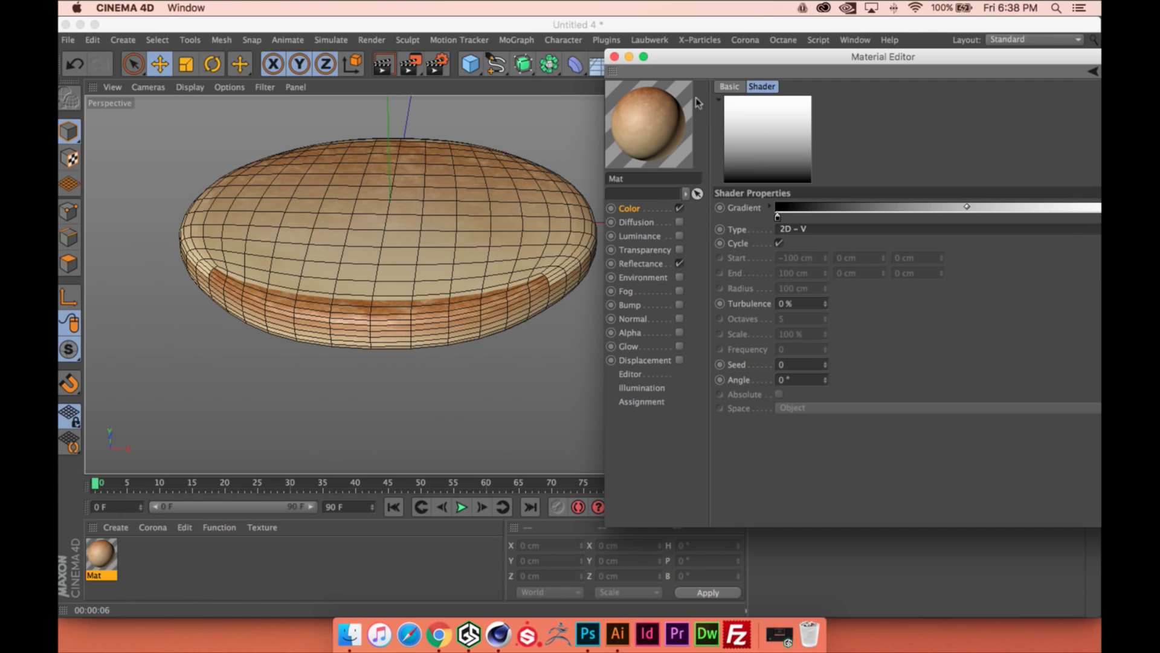
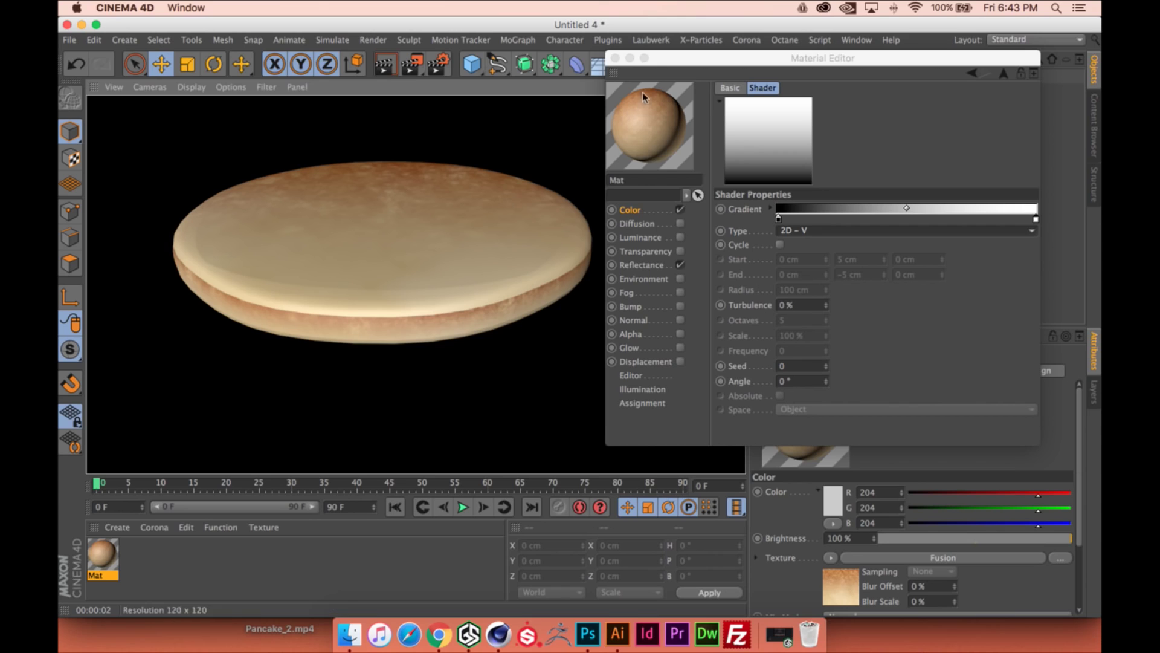
Set the projection of the cube's texture tag to Cylindrical, keeping the Material Editor minimized meanwhile, and restore the editor
left_click(630, 58)
left_click(917, 90)
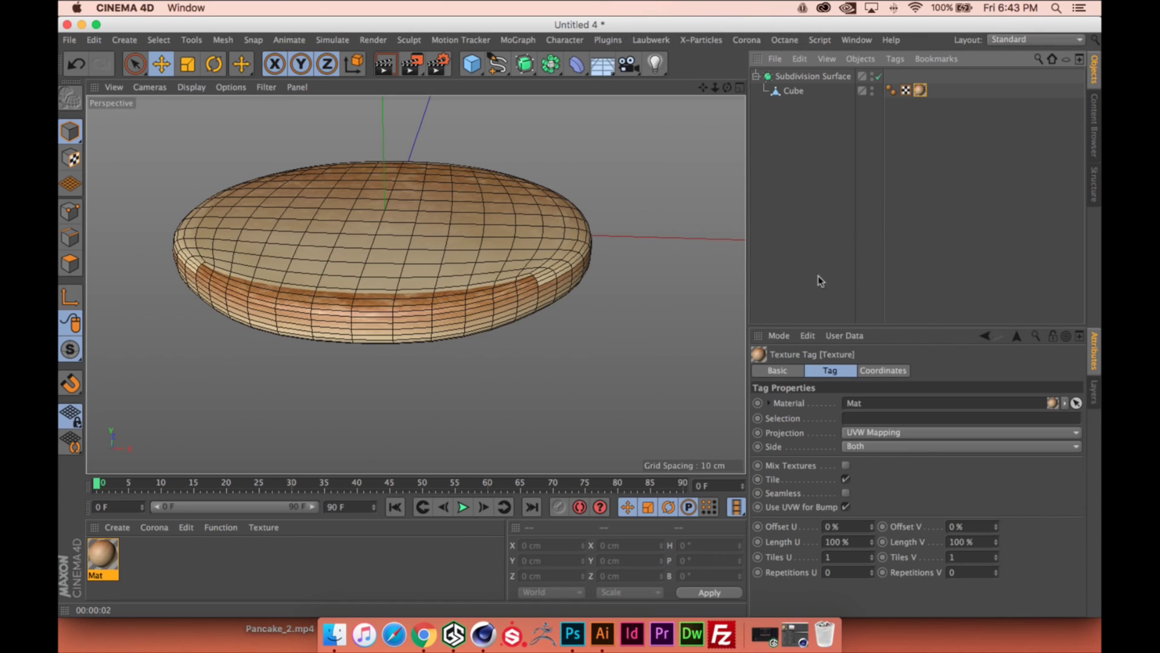
left_click(858, 433)
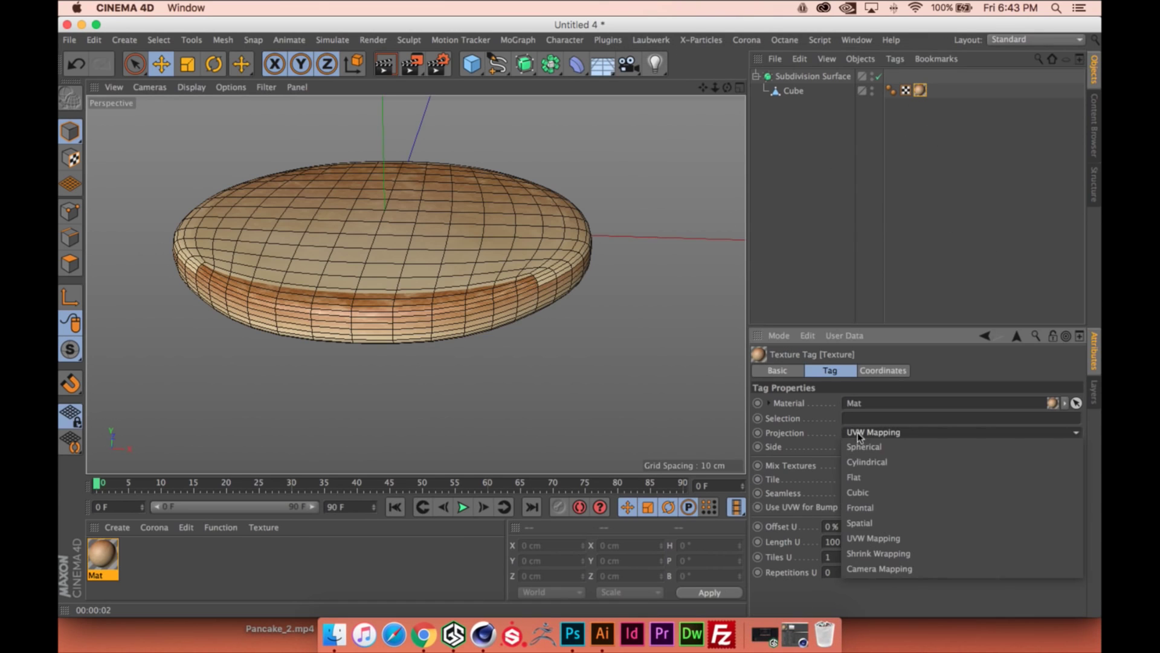
left_click(896, 463)
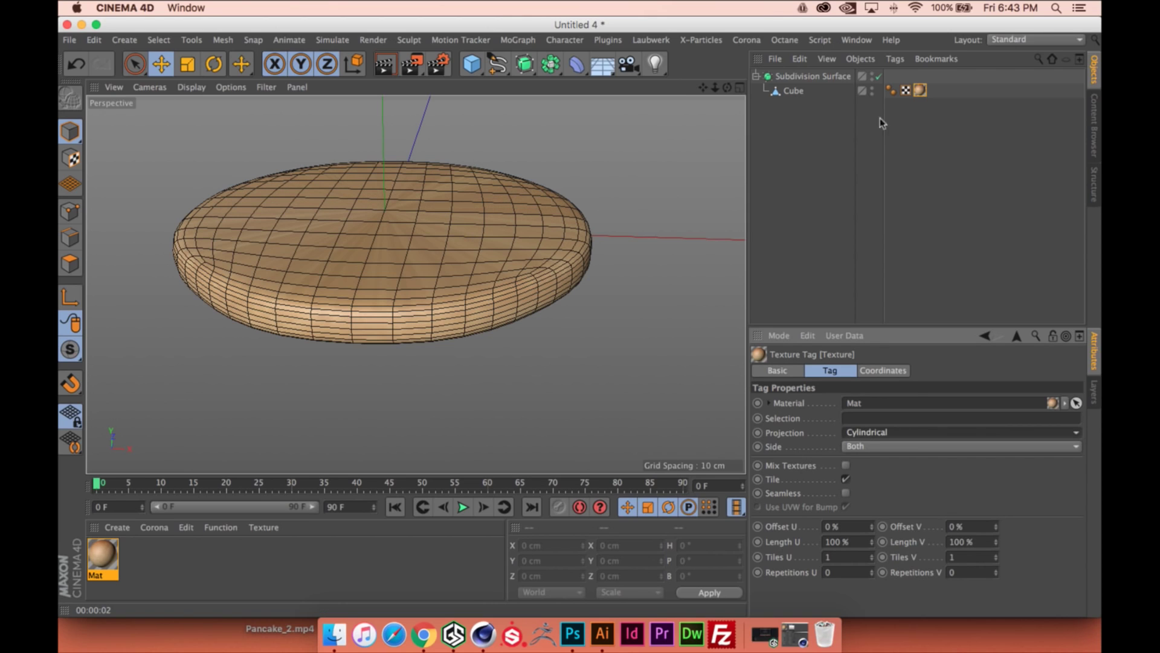
left_click(797, 636)
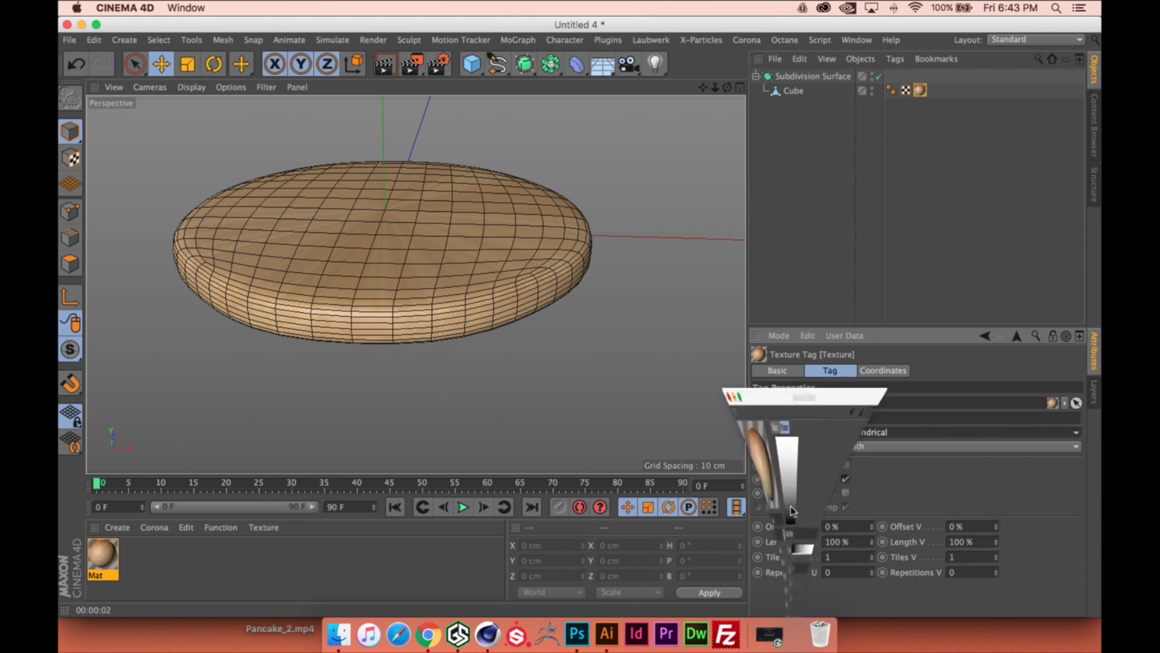
Set the gradient's white knot position to 50 % and move the black knot to about 45 %
left_click(821, 231)
left_click(820, 261)
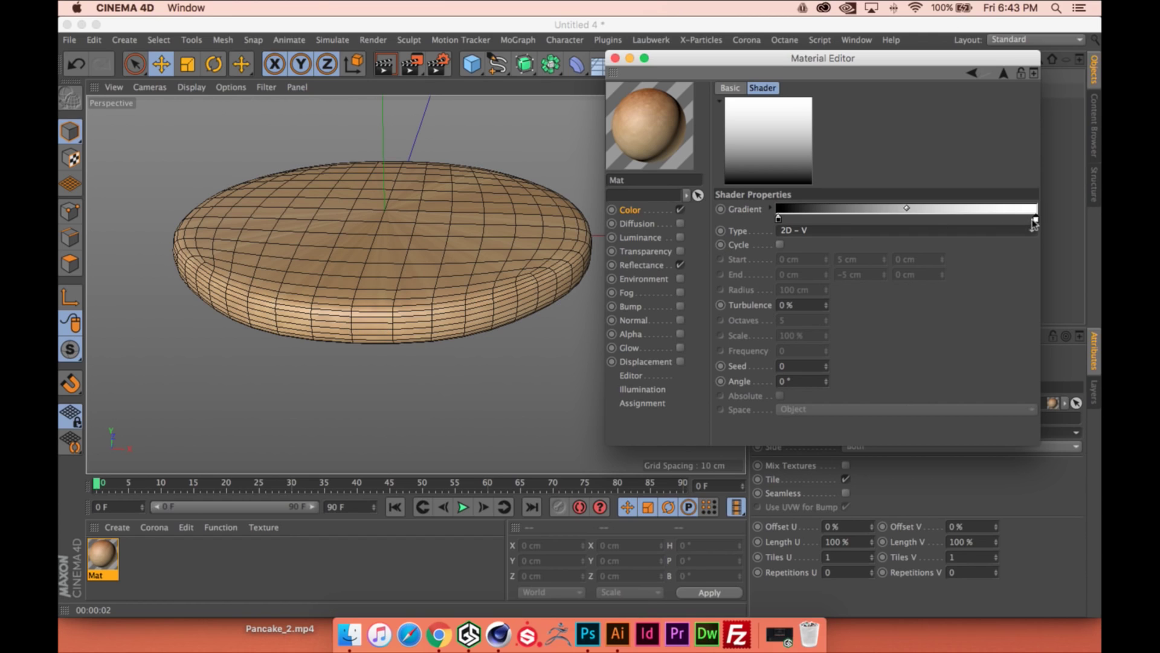
left_click_drag(1037, 219, 915, 219)
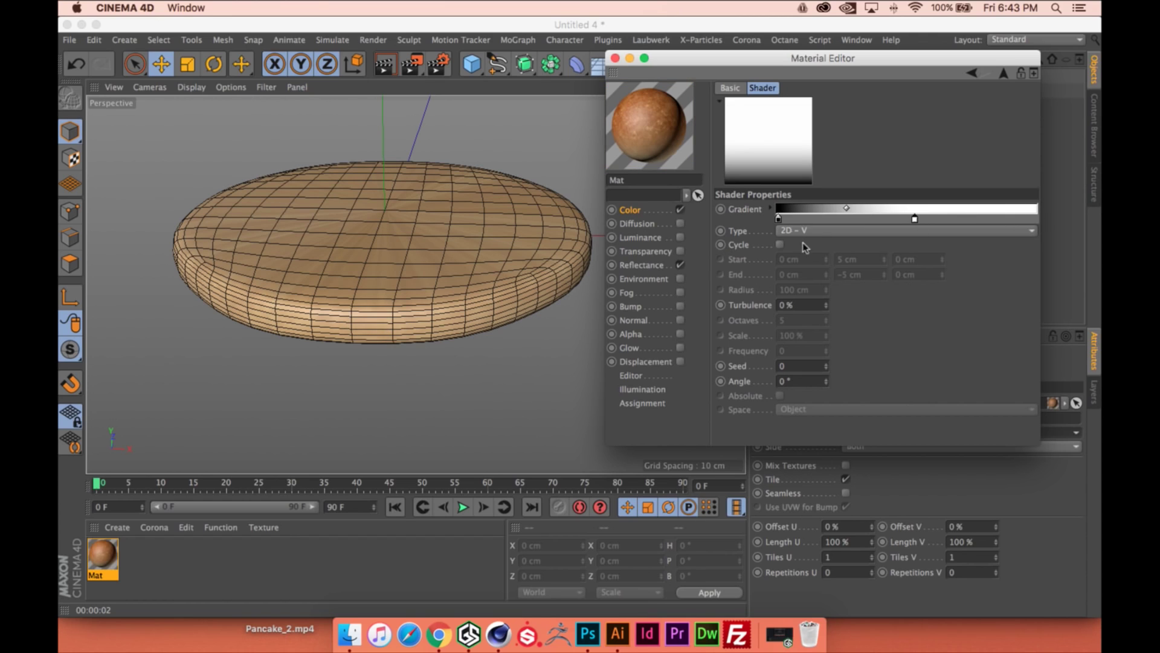
left_click(771, 210)
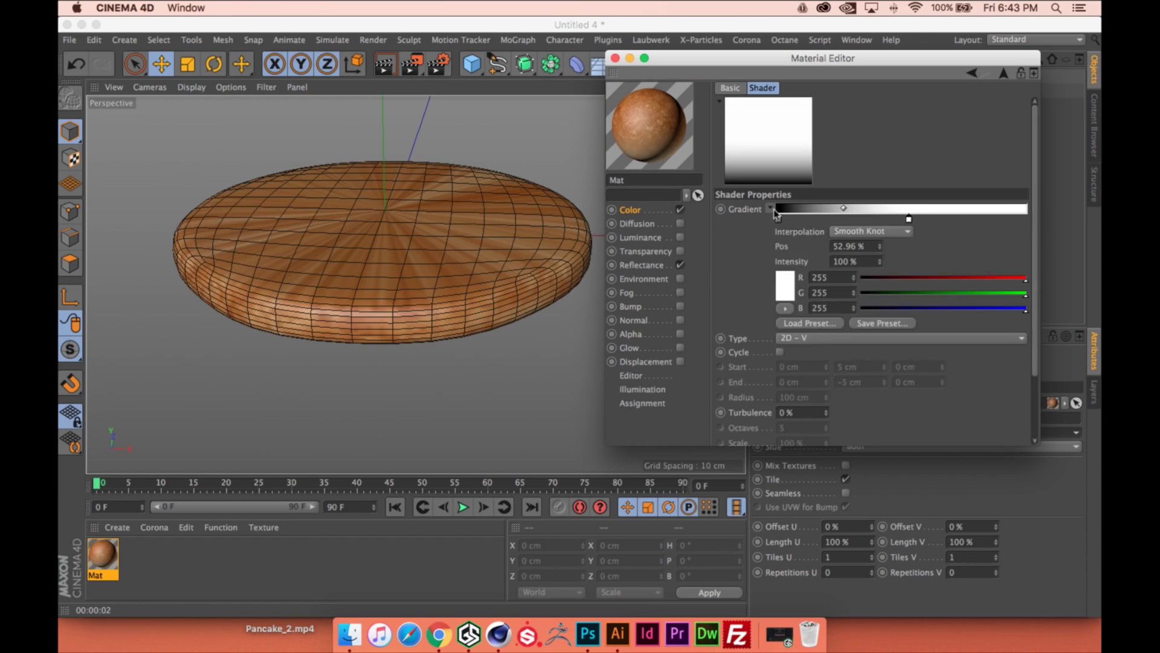
left_click(910, 220)
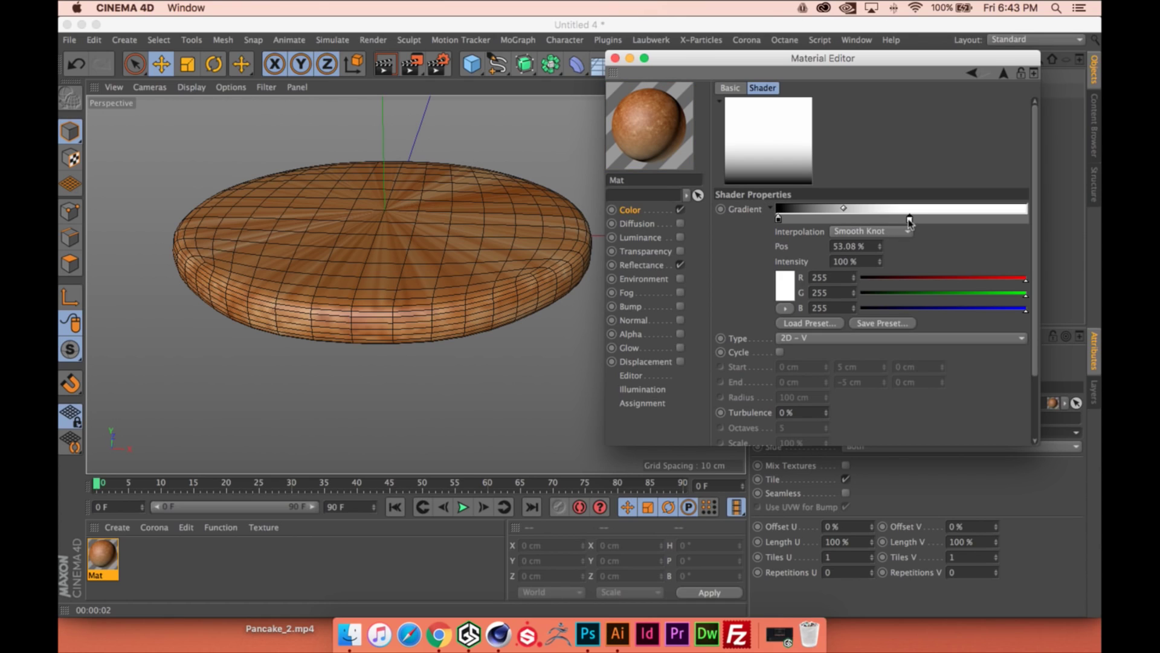
left_click_drag(866, 247, 780, 242)
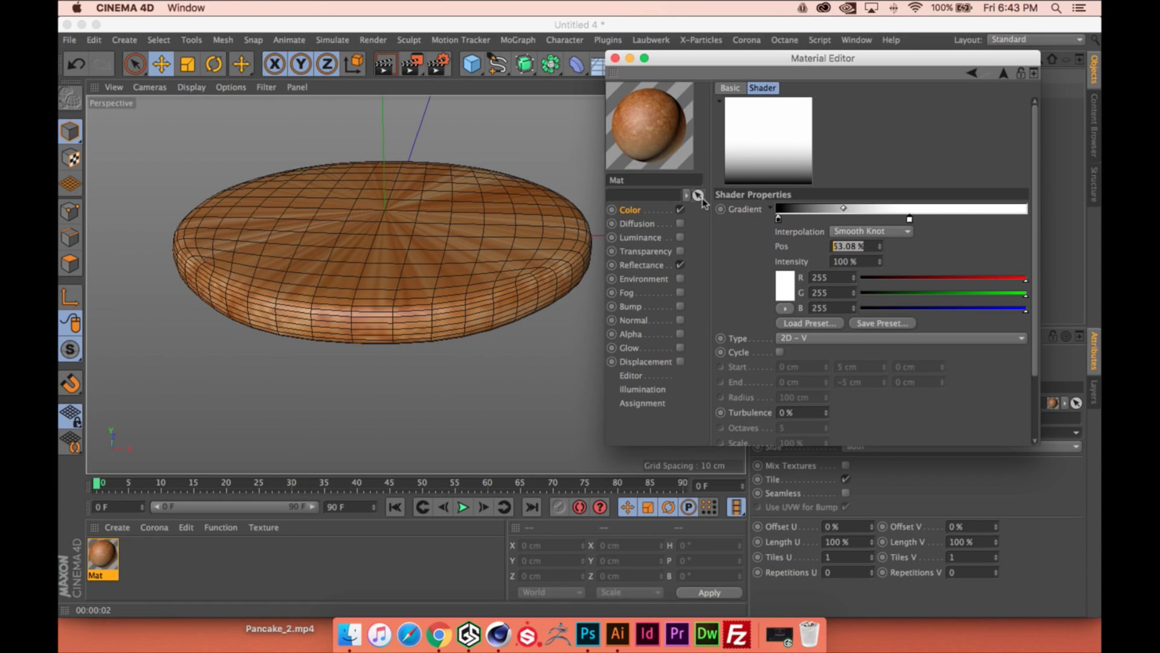
type("50")
key("Return")
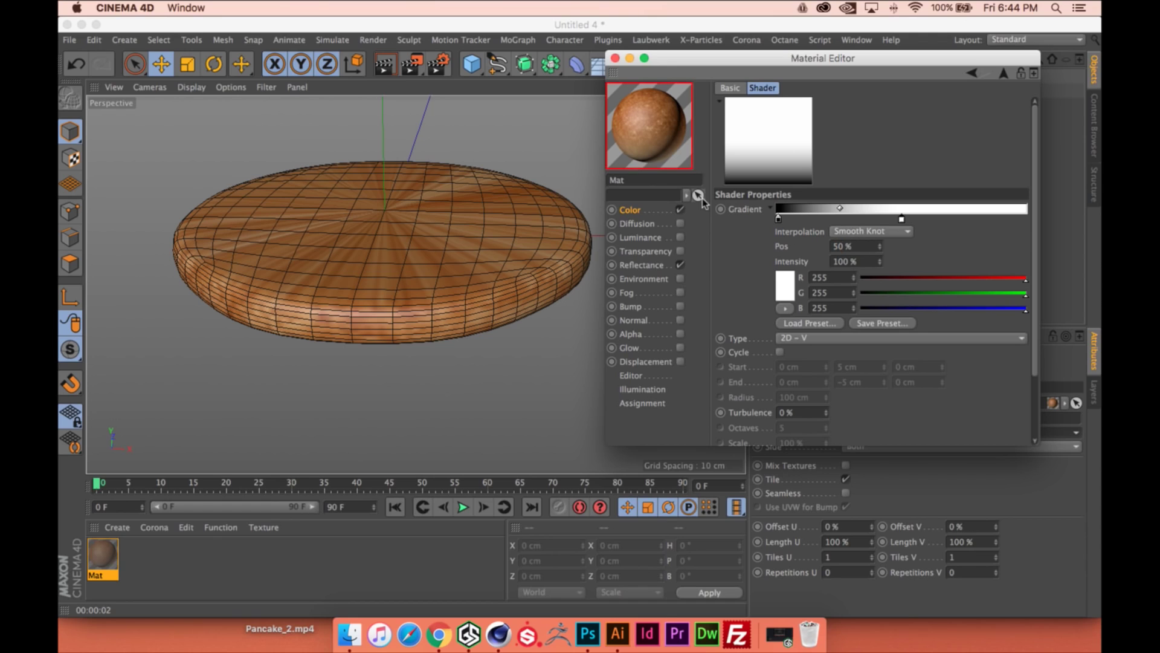
left_click_drag(779, 220, 890, 222)
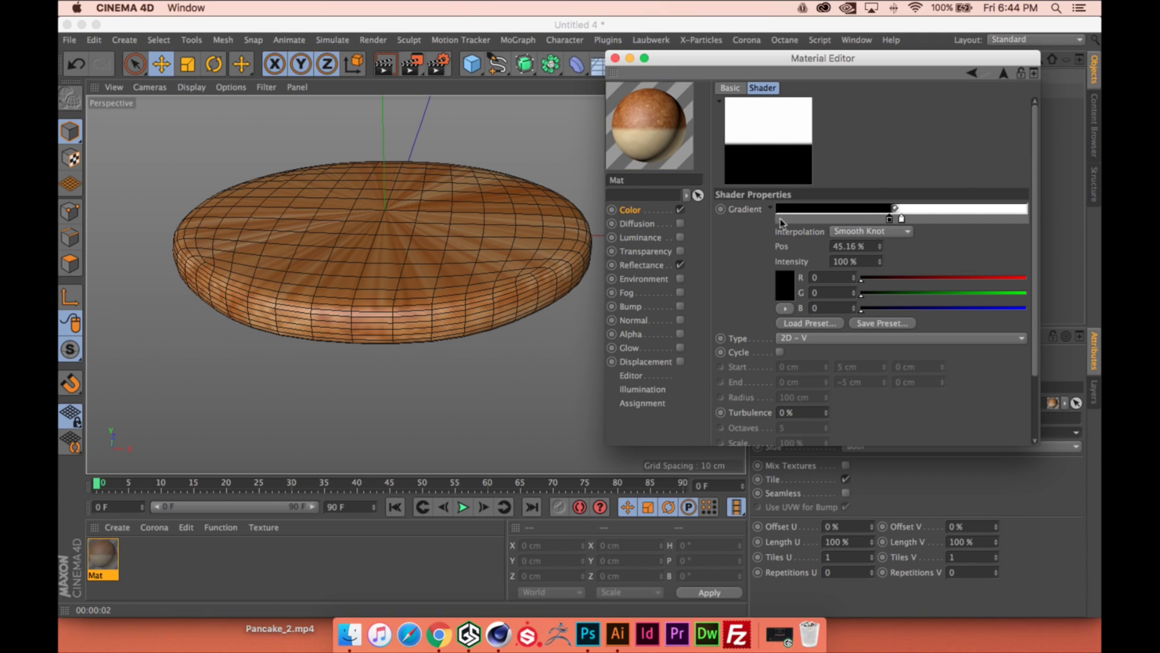
Swap the gradient's knot colors, making the lower-position knot white and the 50 % knot black
left_click_drag(426, 260, 445, 205, "alt")
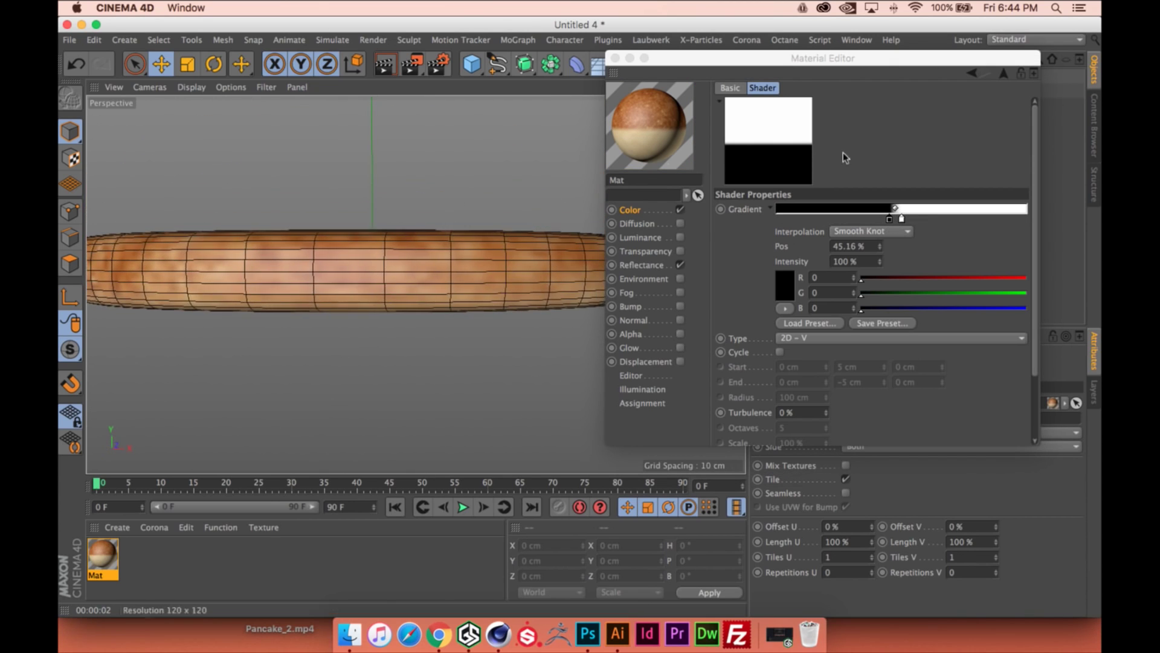
double_click(894, 221)
left_click_drag(846, 233, 811, 182)
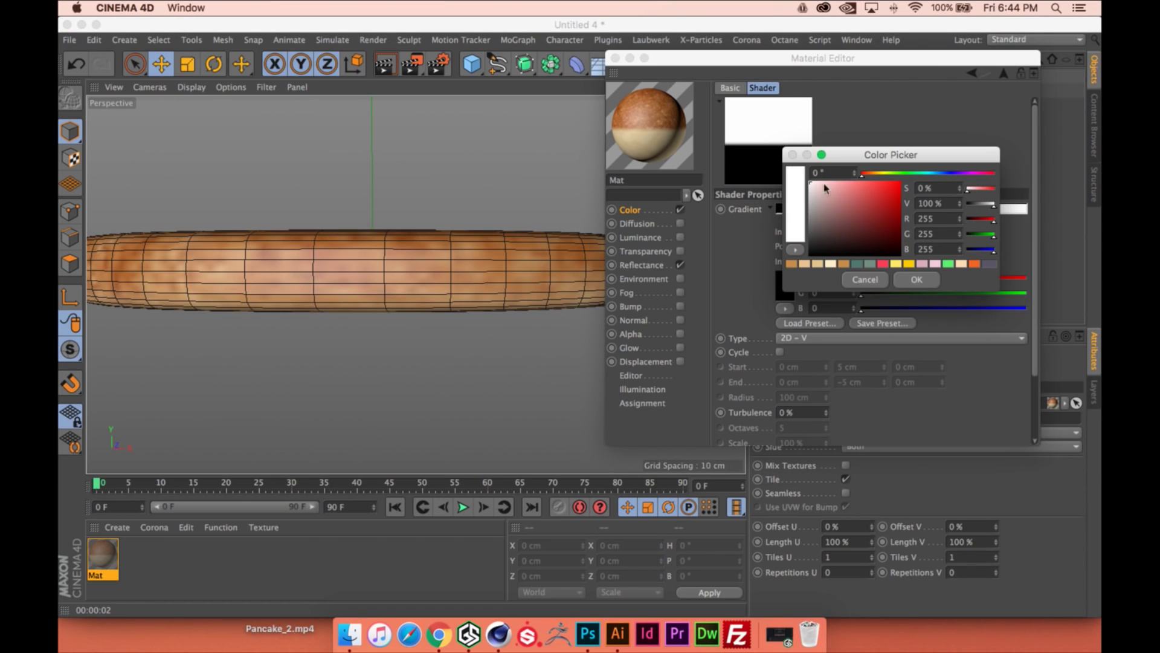
left_click(915, 281)
double_click(903, 221)
left_click_drag(856, 233, 889, 300)
left_click(927, 281)
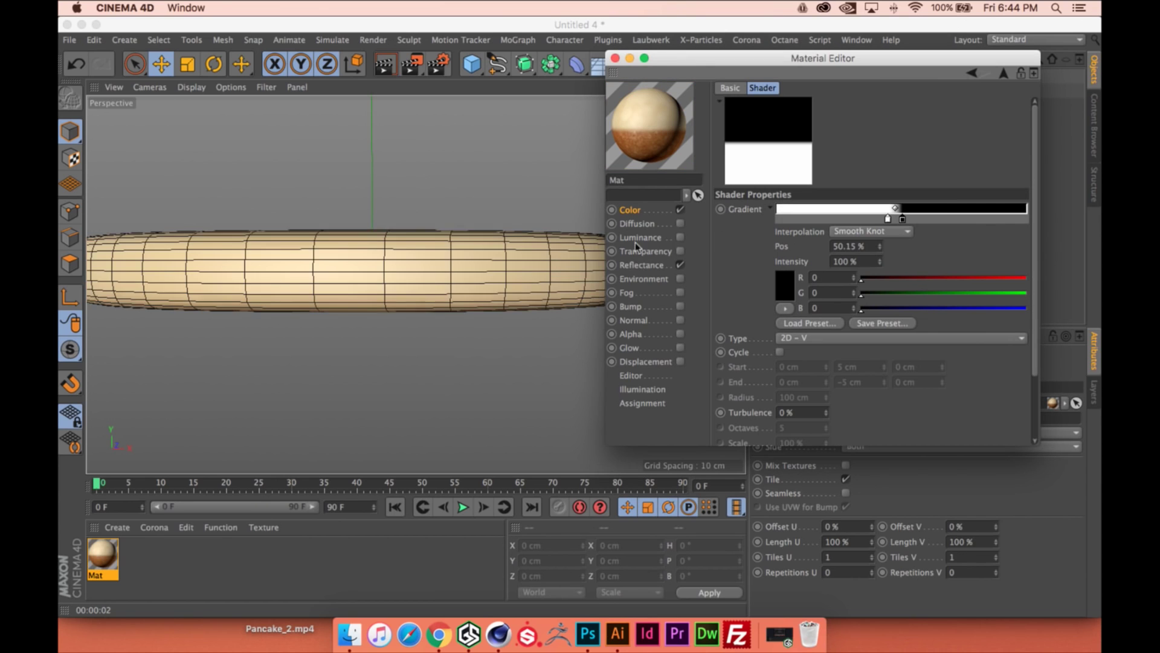
Sharpen the mask's transition by moving the white knot to about 48.4 % and the black knot close beside it
left_click_drag(411, 254, 402, 162, "alt")
left_click_drag(904, 218, 894, 221)
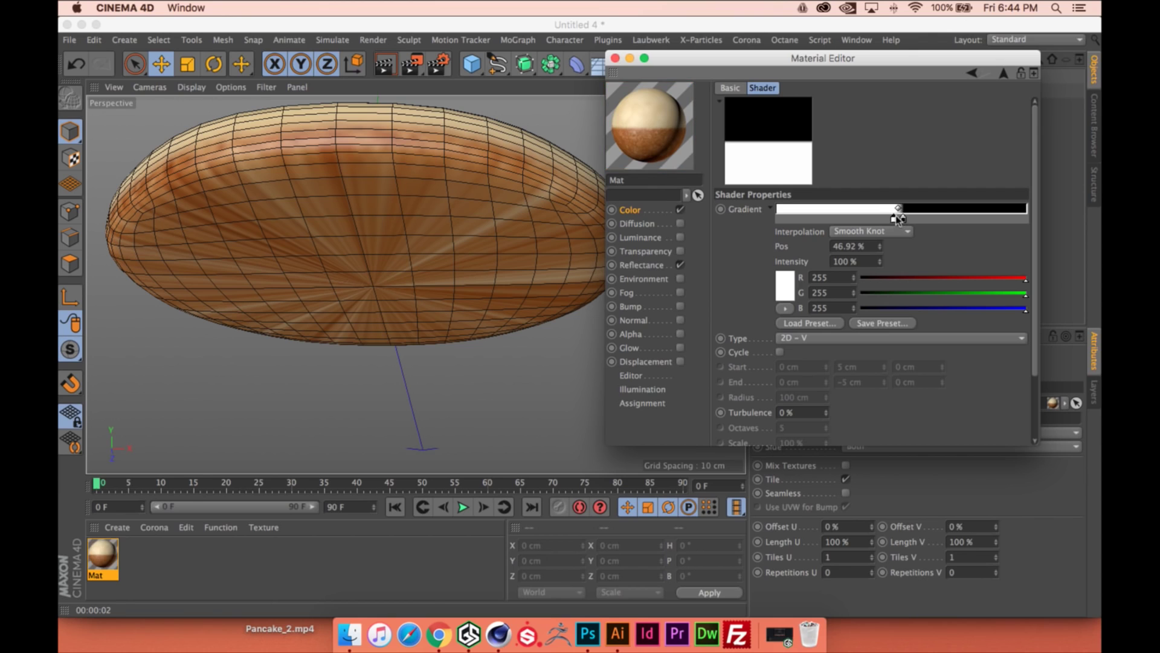
left_click(466, 121)
scroll(457, 142, "up", 3)
left_click_drag(458, 141, 498, 255, "alt")
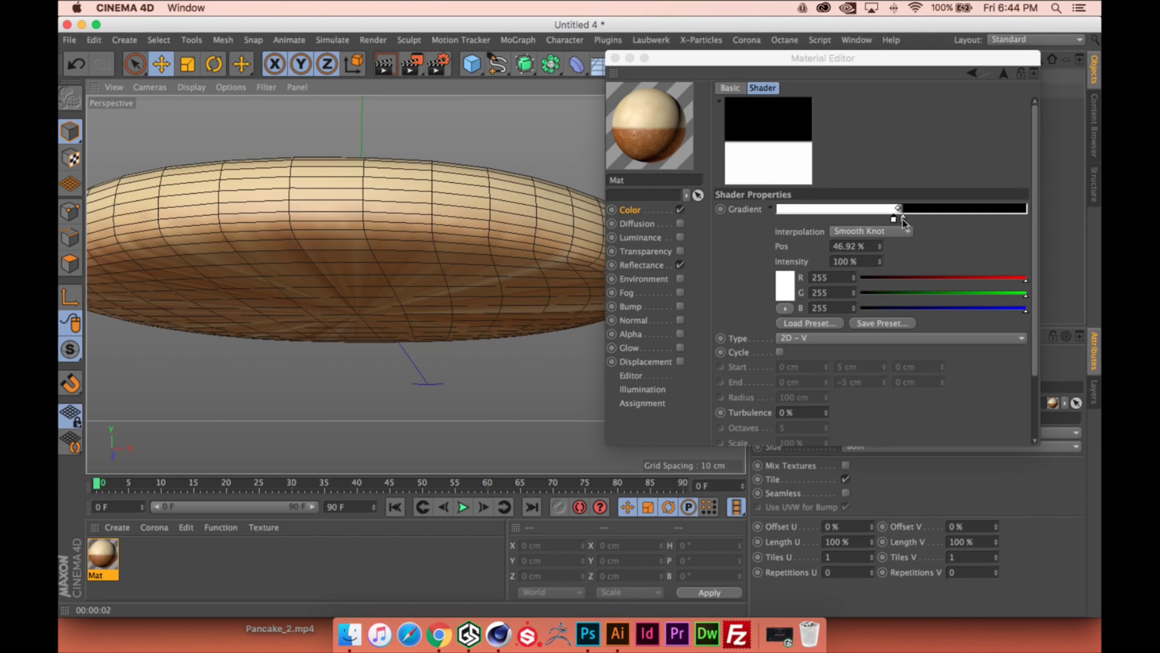
left_click_drag(903, 219, 899, 217)
left_click_drag(387, 199, 400, 210, "alt")
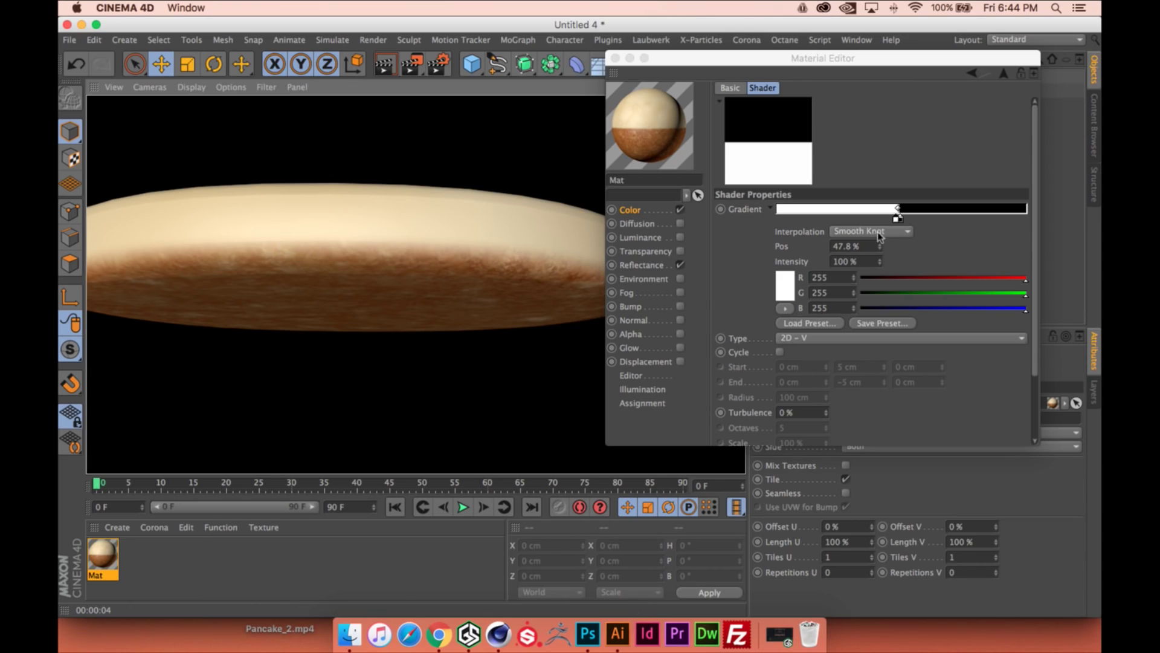
left_click_drag(899, 220, 902, 223)
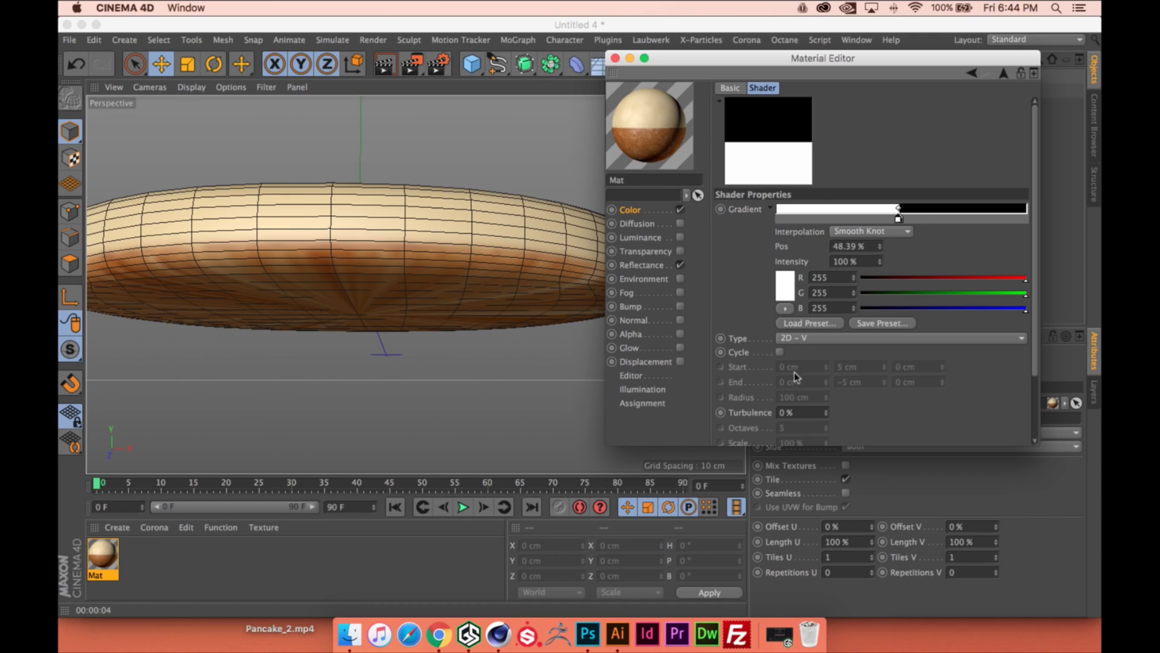
Set the gradient's turbulence to 2 %, octaves to 5.9 and scale to 406 %, and render the view
scroll(1026, 363, "down", 3)
left_click_drag(826, 353, 826, 347)
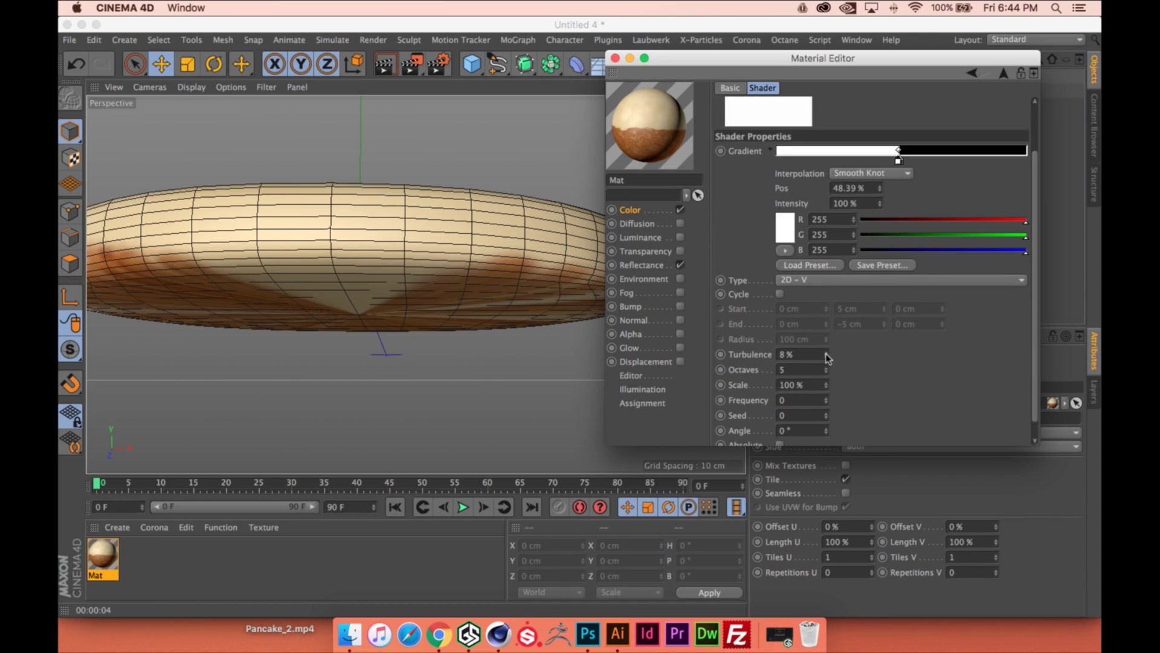
left_click_drag(825, 358, 826, 352)
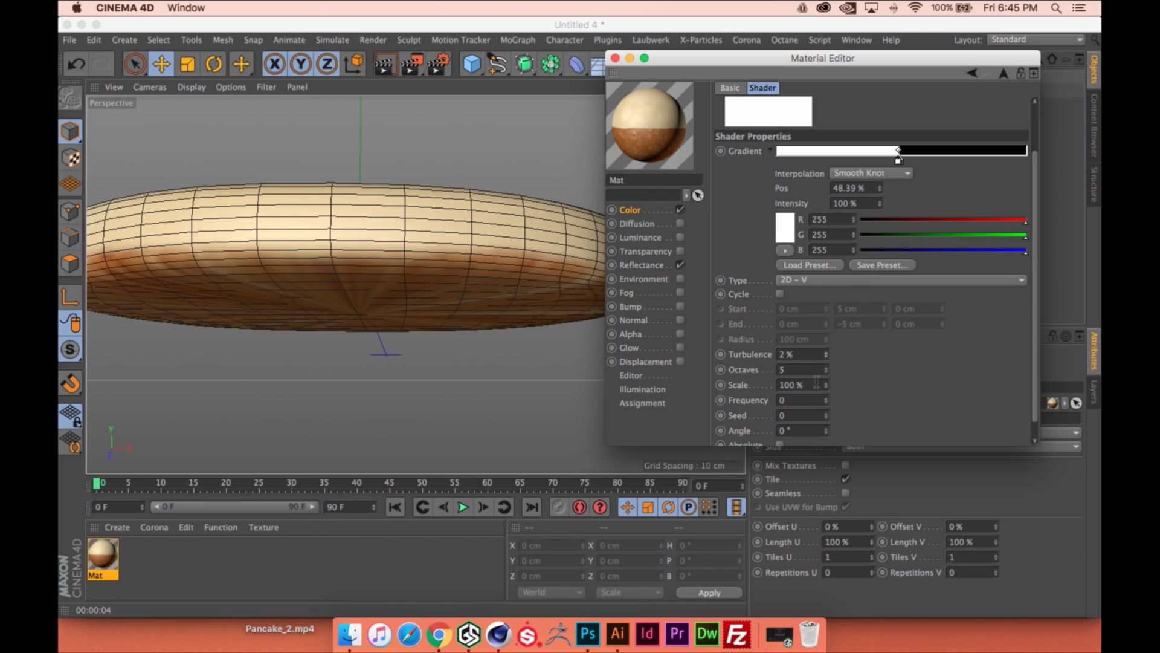
mouse_move(827, 371)
left_mouse_down()
mouse_move(827, 408)
mouse_move(828, 393)
left_mouse_up()
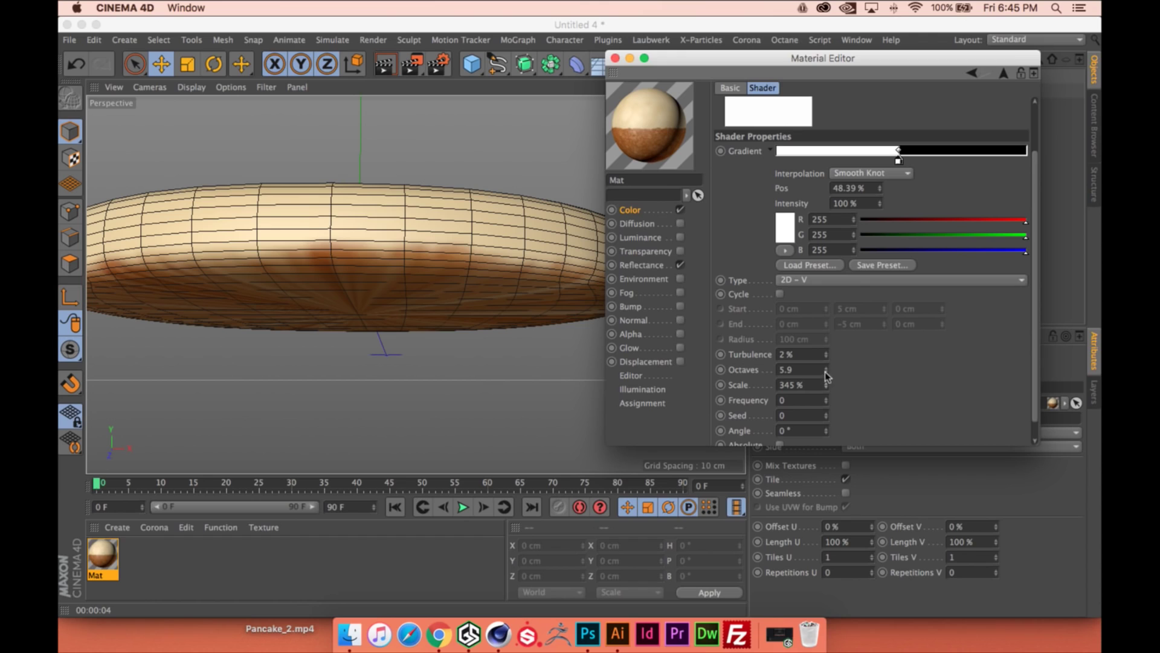
left_click_drag(826, 387, 825, 369)
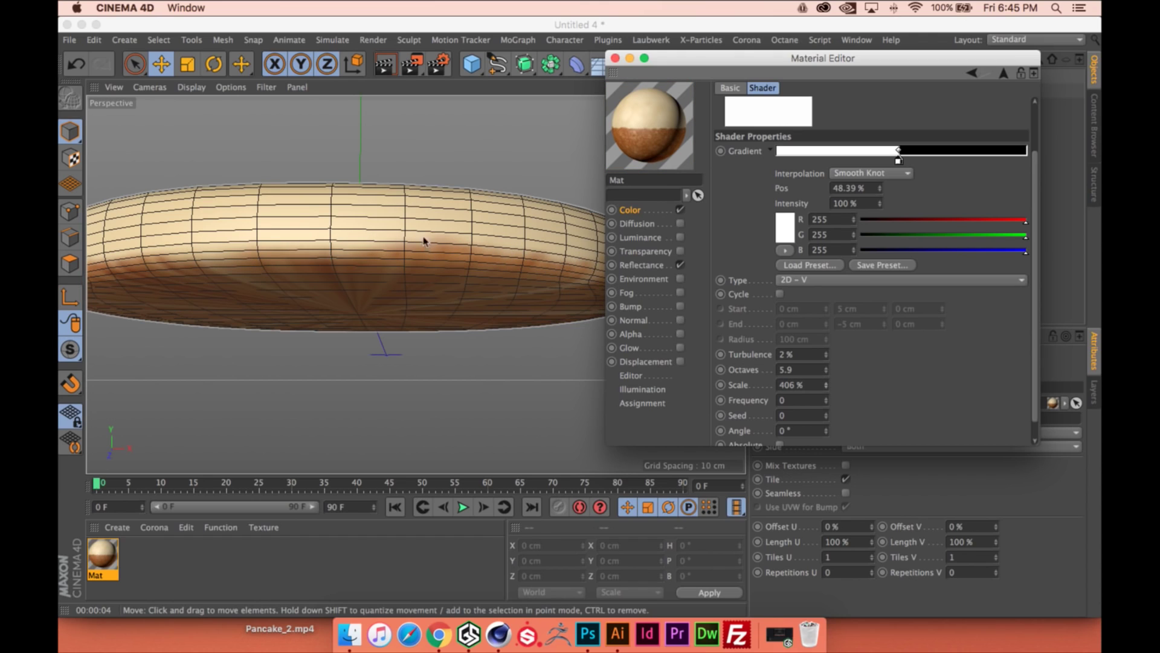
left_click(187, 228)
key("ctrl+r")
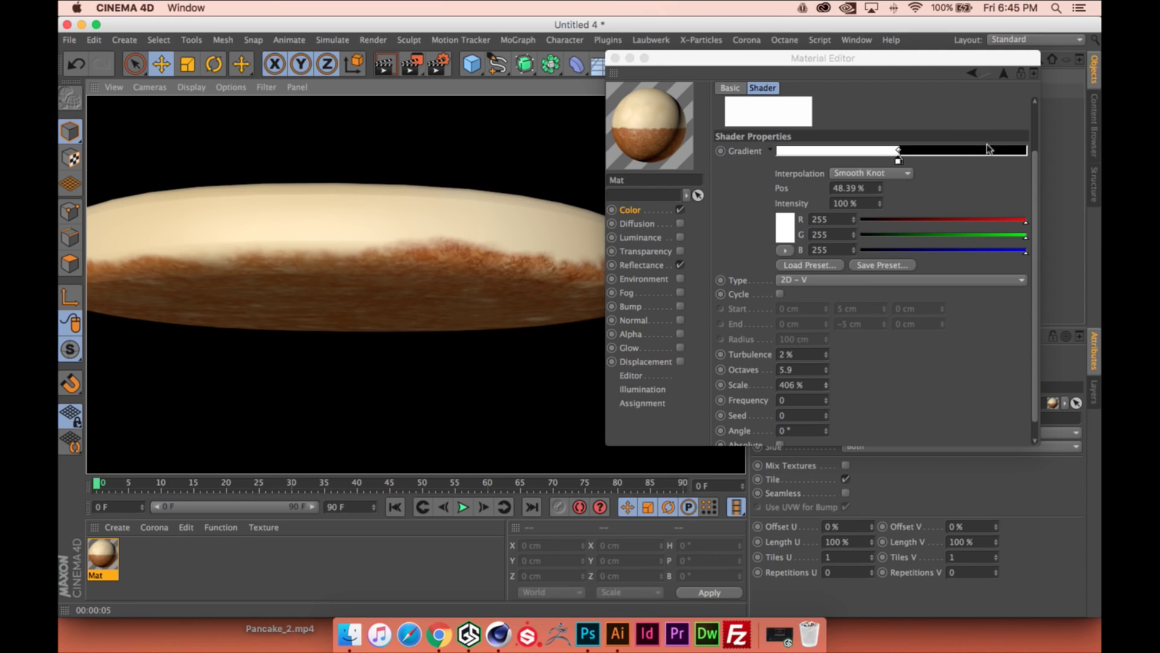
Add a second white knot at about 52.2 % beyond the black one and render the pancake's browned upper face
left_click_drag(837, 160, 905, 161)
left_click(455, 174)
left_click_drag(455, 174, 376, 346, "alt")
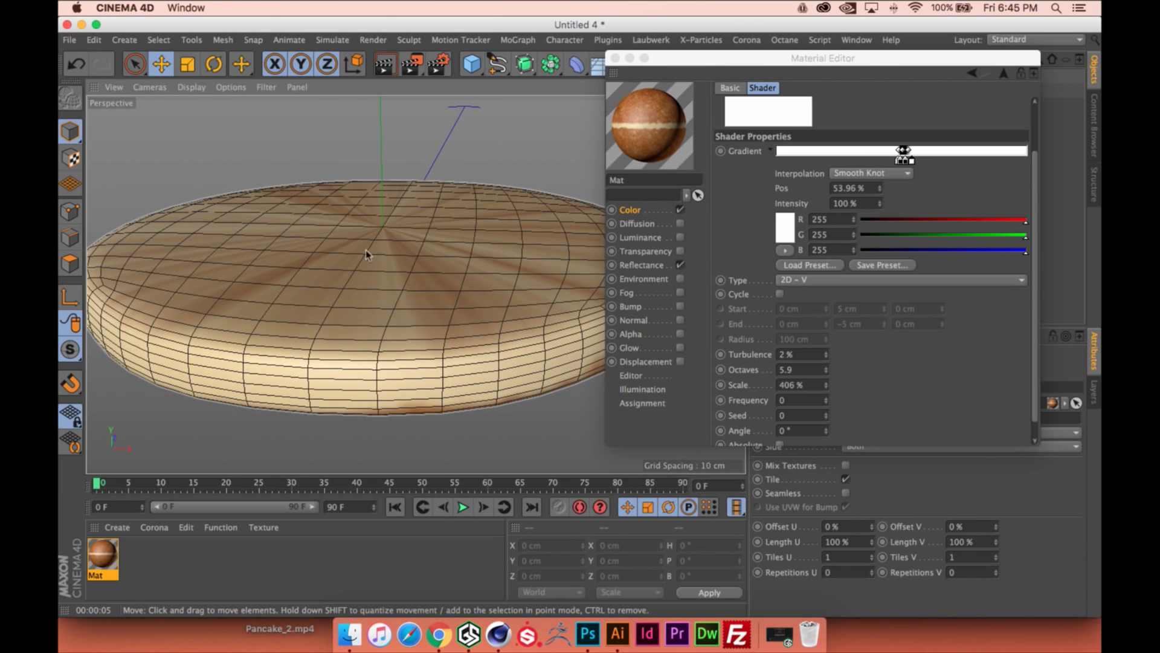
left_click_drag(914, 162, 910, 164)
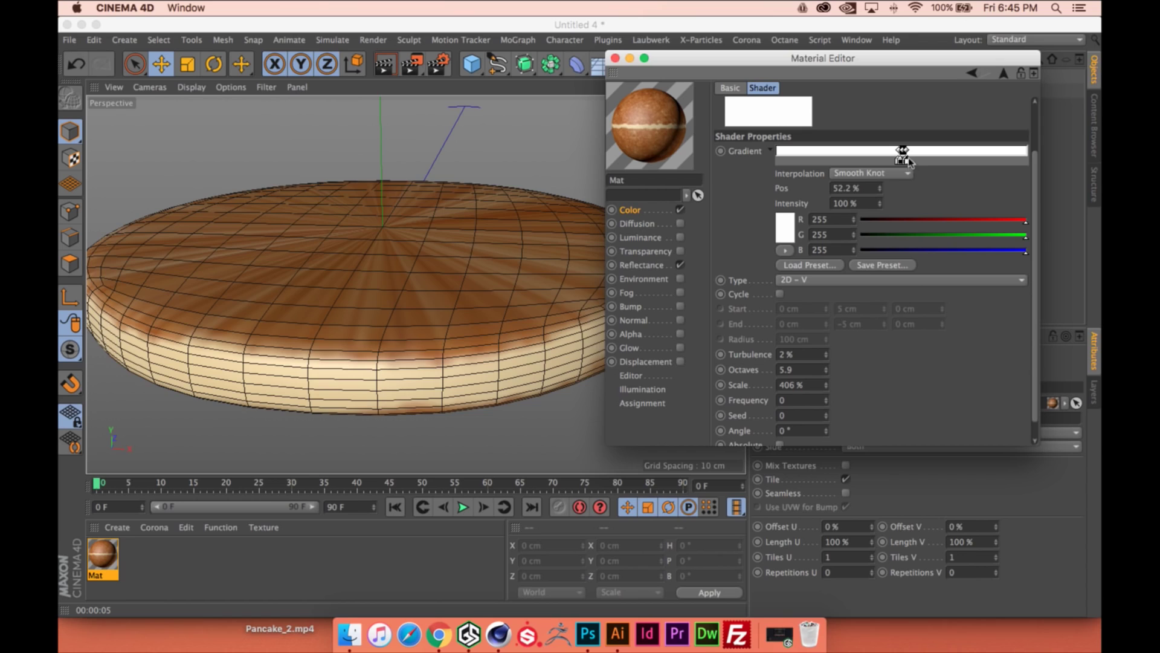
left_click_drag(471, 266, 475, 215, "alt")
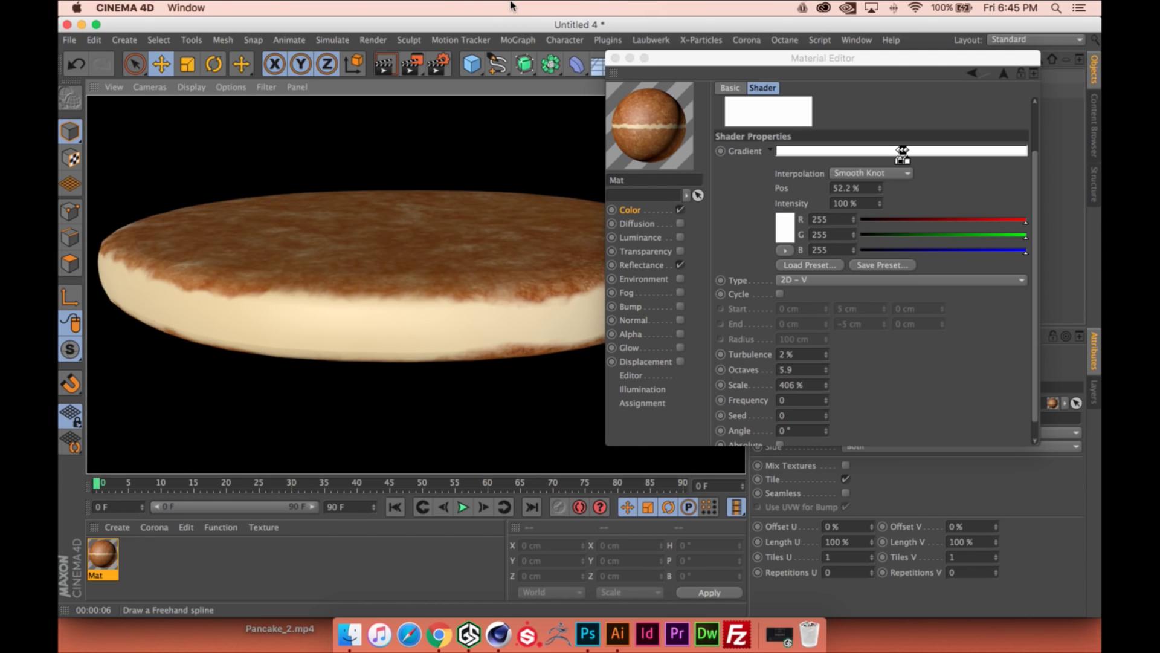
Compare the whole pancake with the reference photo in Photoshop and reopen the fusion's Mask Channel Layer shader
left_click(1005, 73)
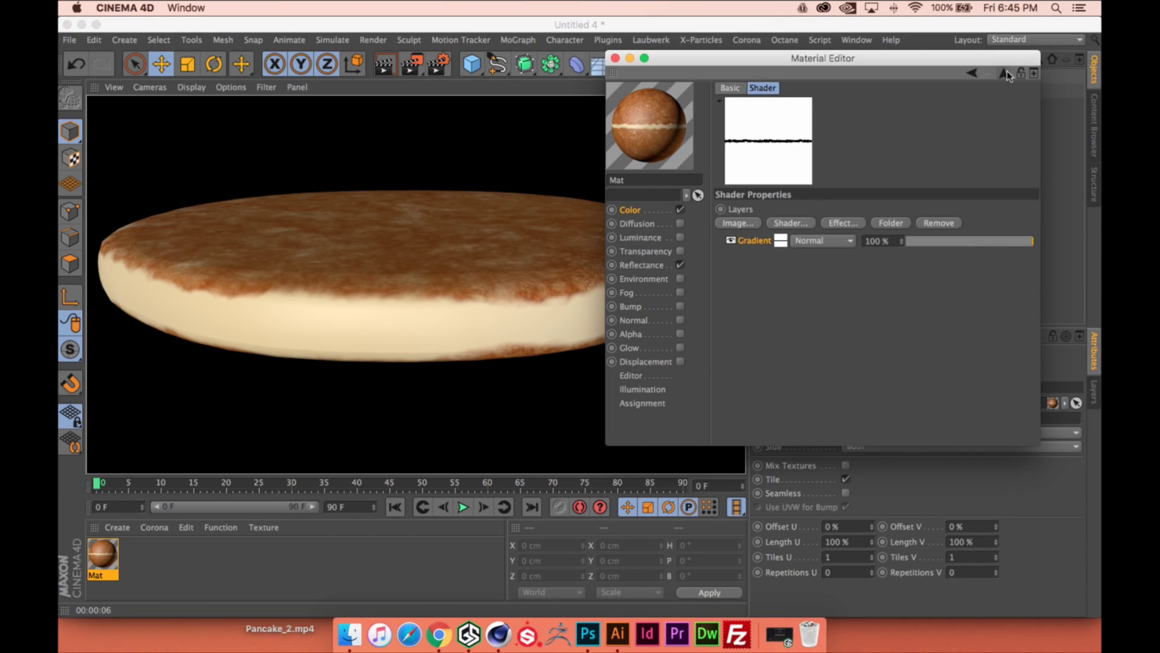
left_click(1006, 72)
left_click(393, 220)
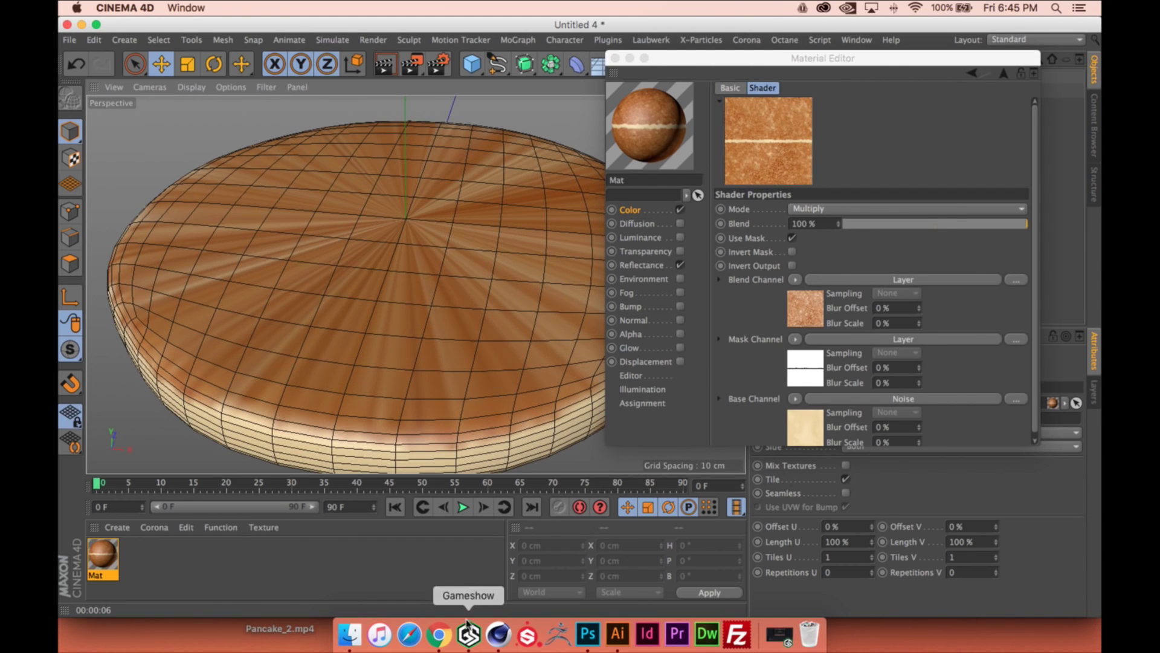
left_click(587, 634)
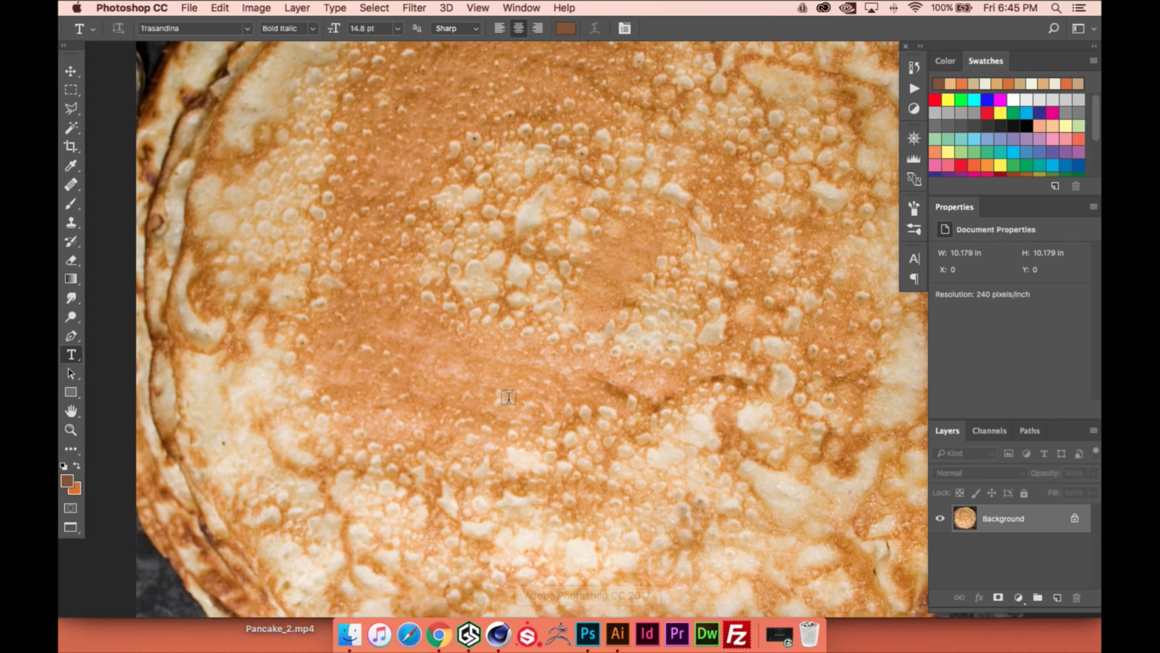
key("super+Tab")
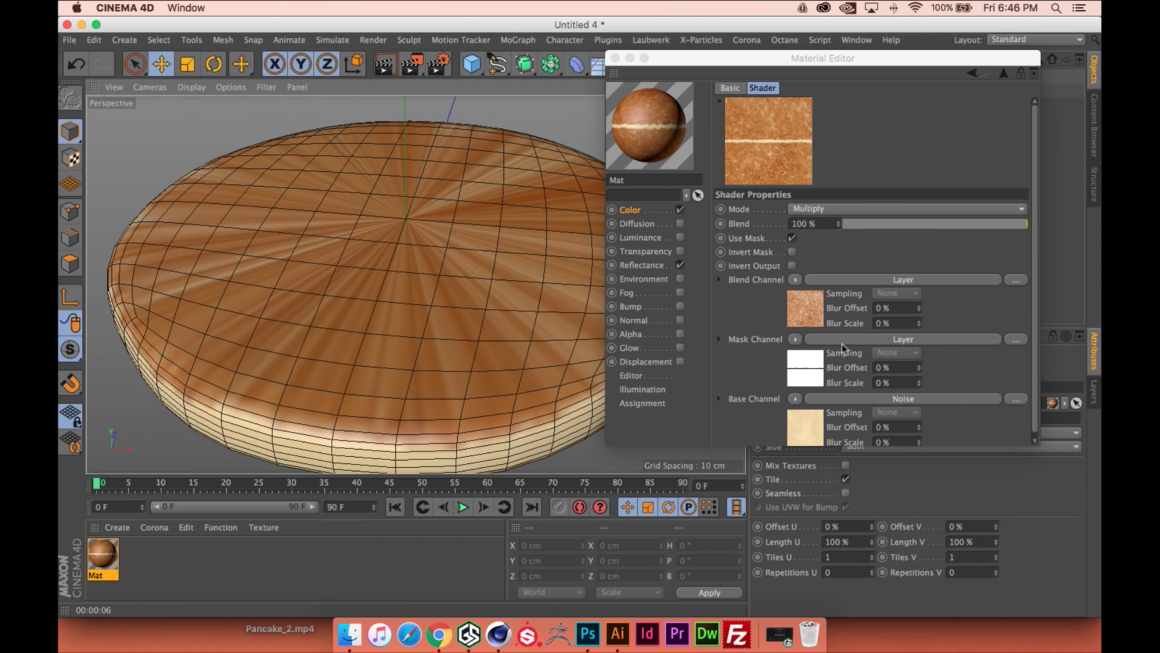
left_click(814, 340)
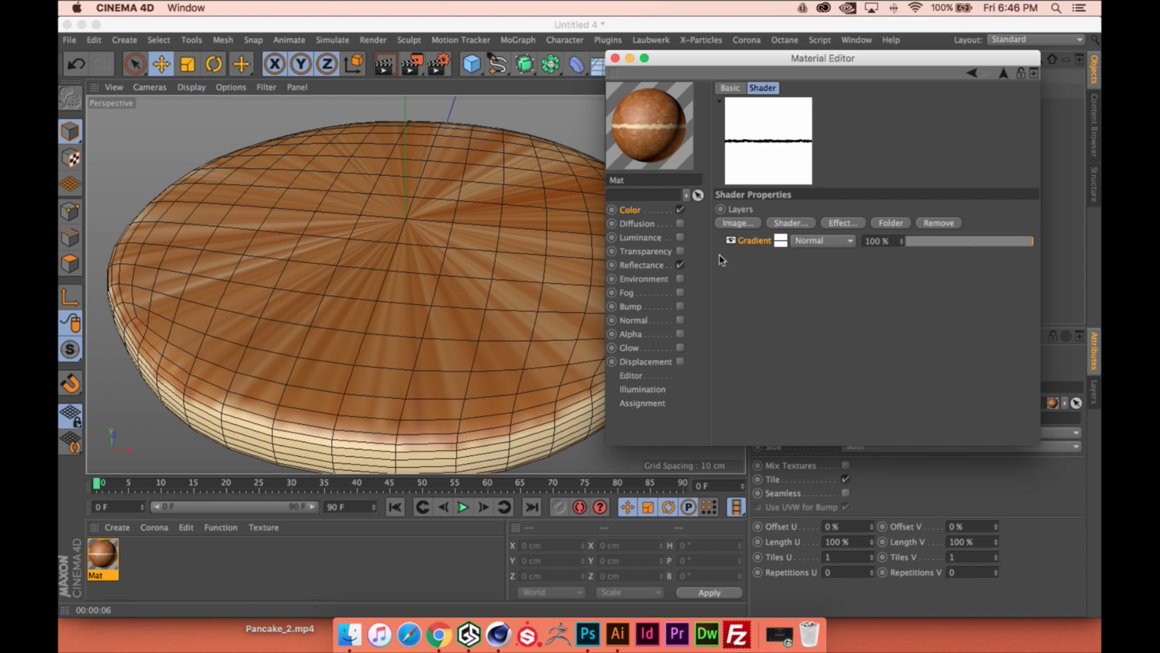
Add a Noise layer above the mask's gradient, using the Poxo noise type at a global scale of 207 %
left_click_drag(822, 58, 741, 37)
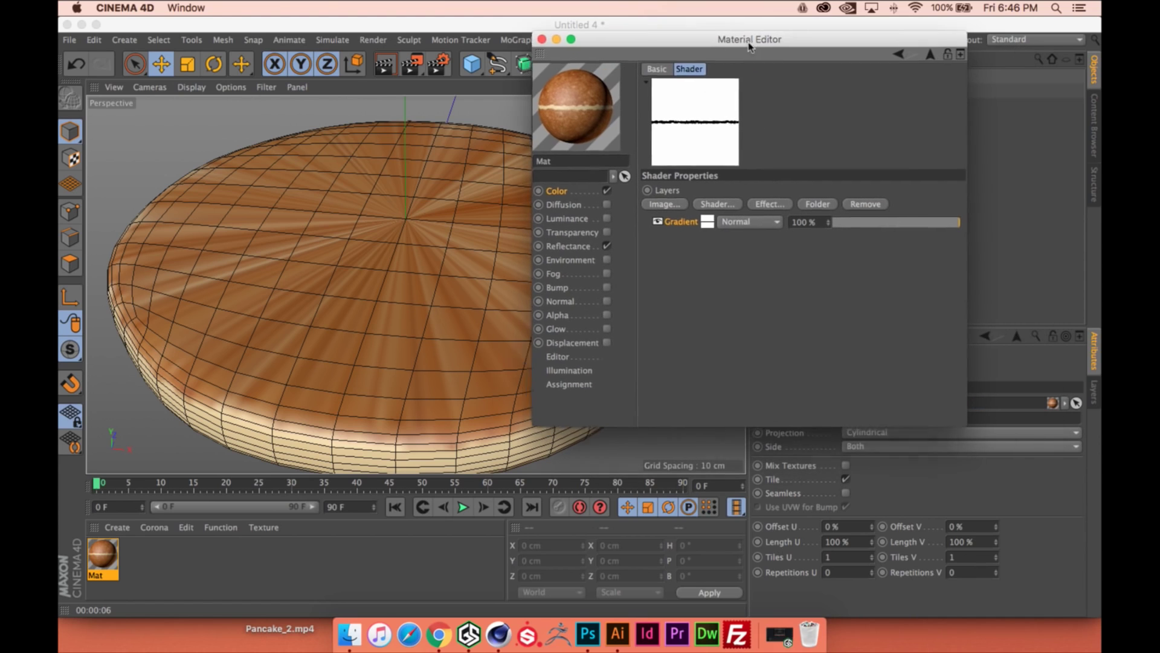
left_click(711, 202)
left_click(763, 286)
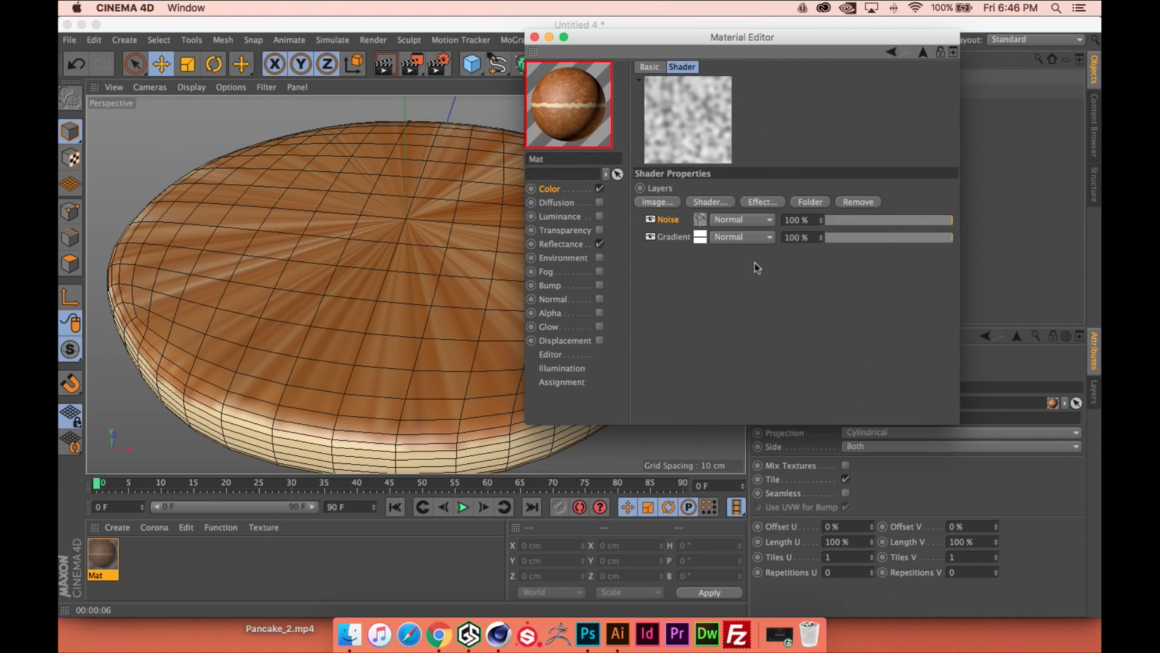
left_click(700, 221)
left_click(761, 231)
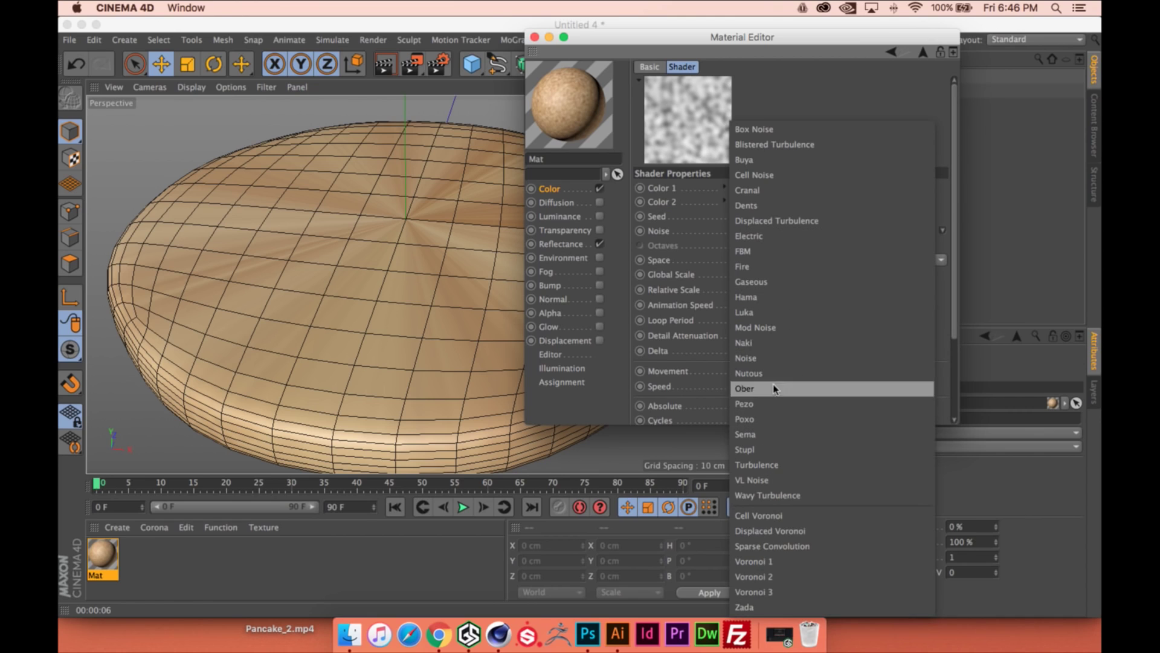
left_click(776, 418)
left_click_drag(780, 276, 792, 182)
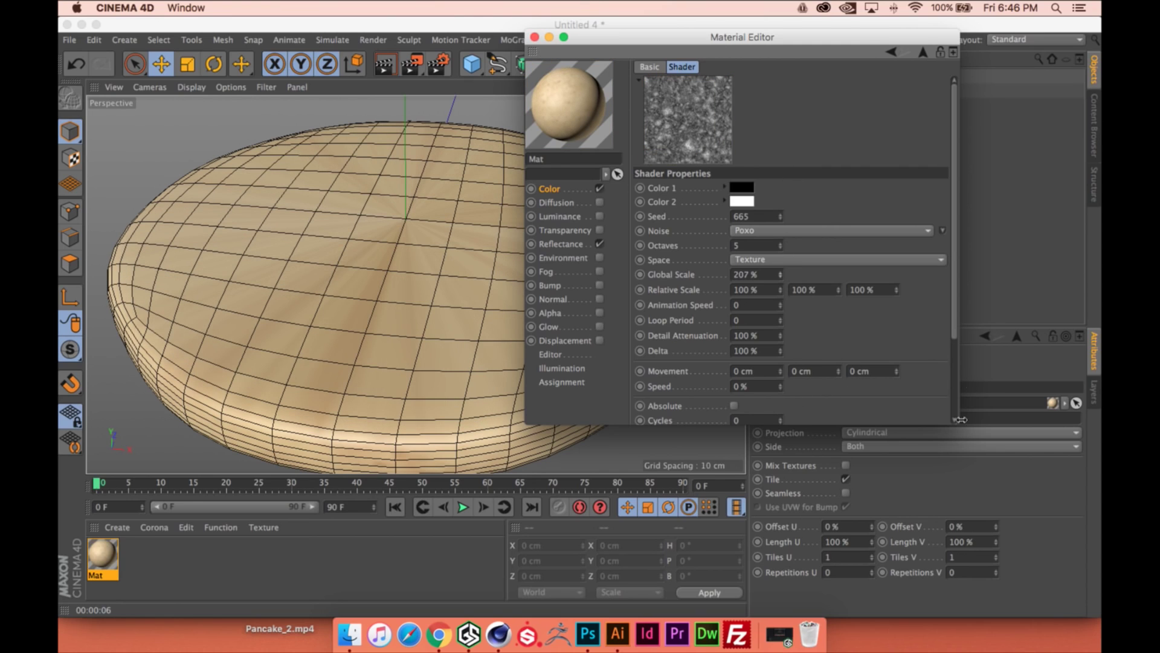
Set the Poxo noise's low clip to 16 % and high clip to 89 %, and swap its colors to white and black
left_click_drag(955, 433, 1057, 571)
left_click_drag(789, 435, 828, 436)
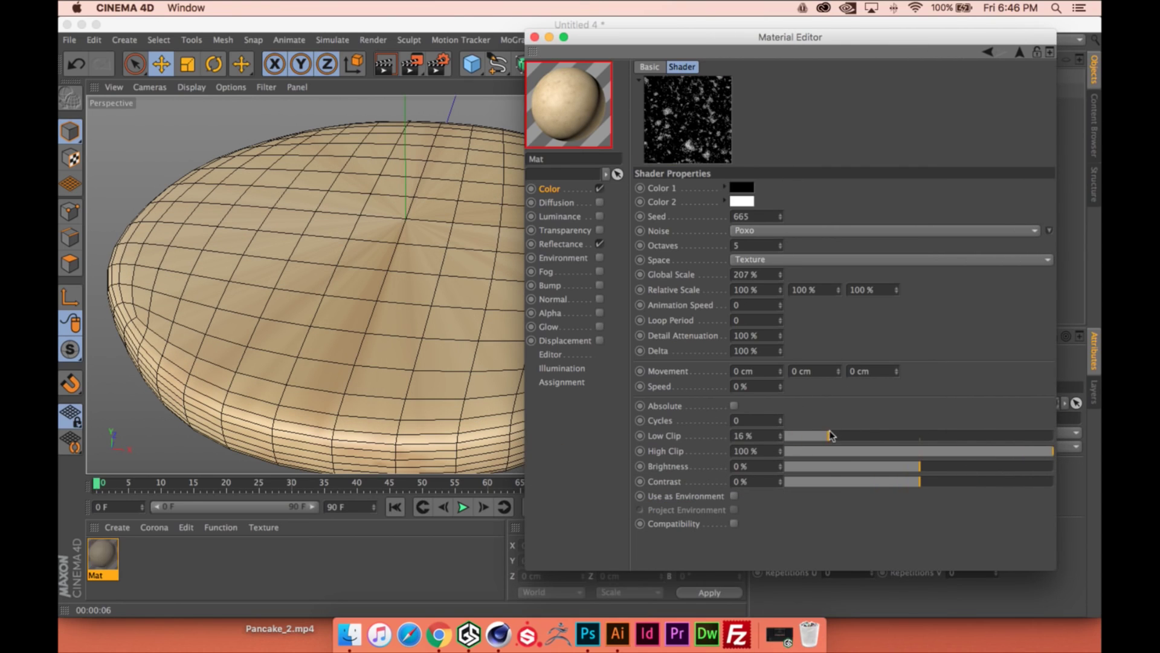
left_click_drag(1044, 451, 1026, 452)
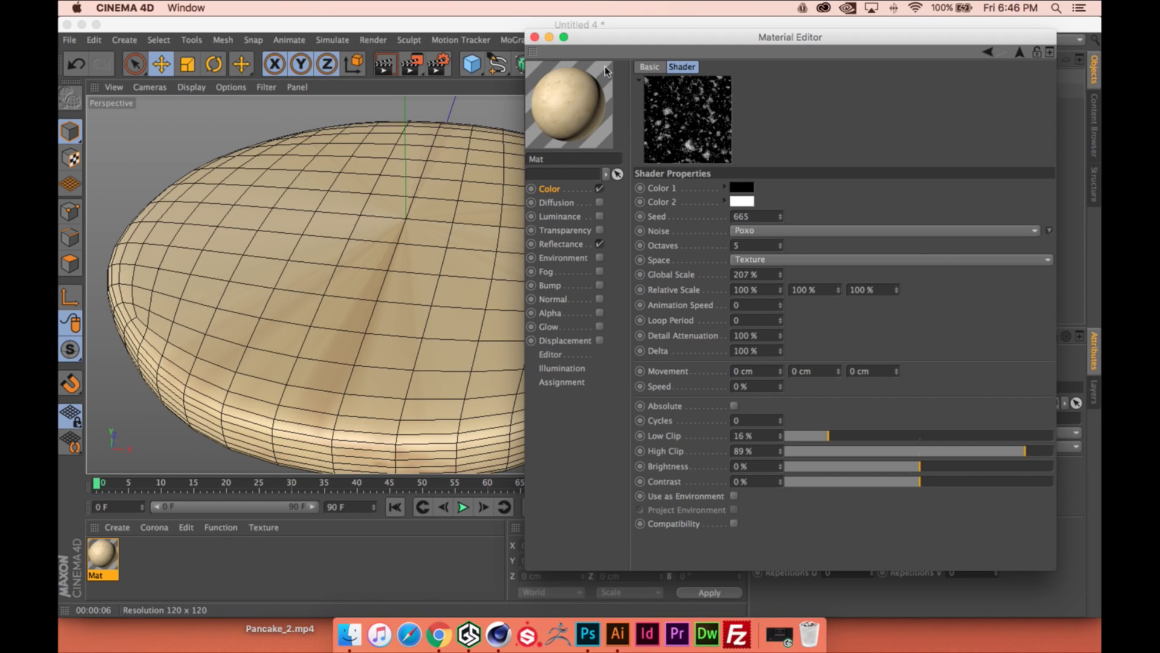
left_click(749, 189)
left_click(648, 144)
left_click(764, 251)
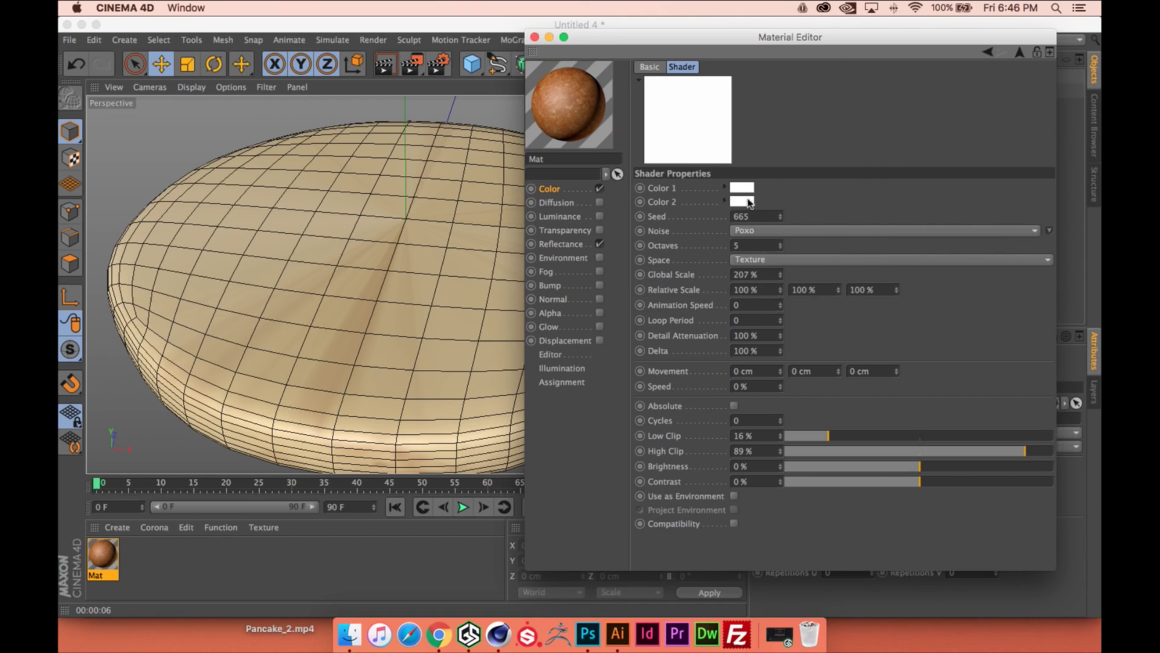
left_click(749, 203)
left_click(648, 220)
left_click(765, 253)
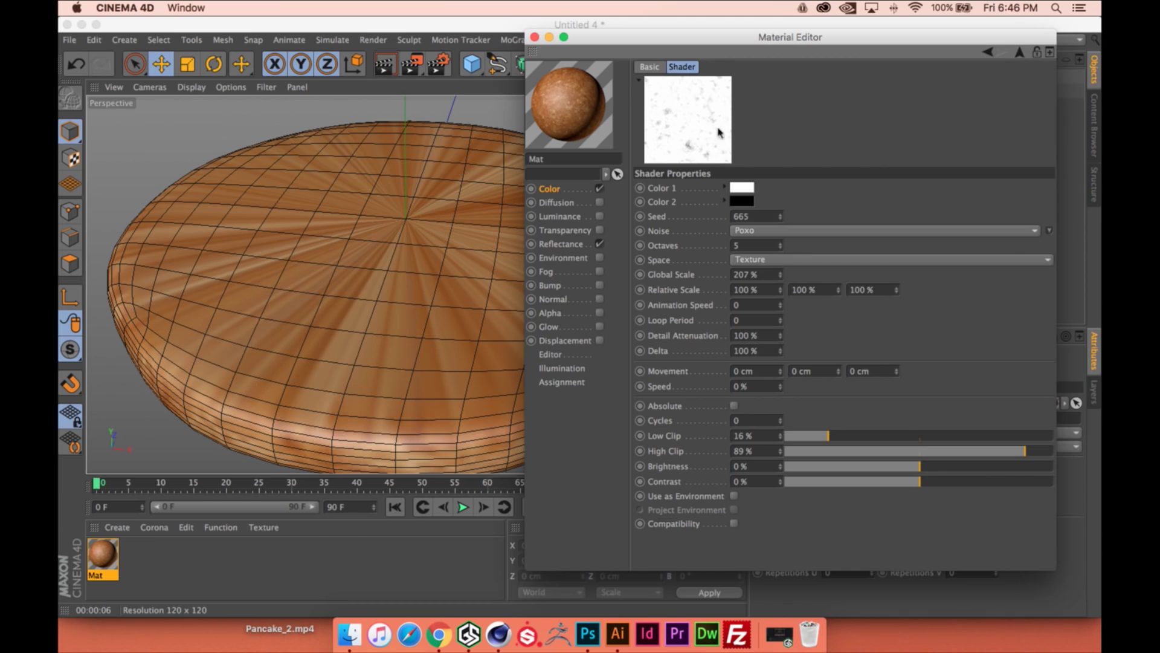
Set the noise's low clip to 7 % and high clip to 38 %, and render the view
left_click_drag(1025, 451, 939, 451)
left_click_drag(830, 436, 809, 436)
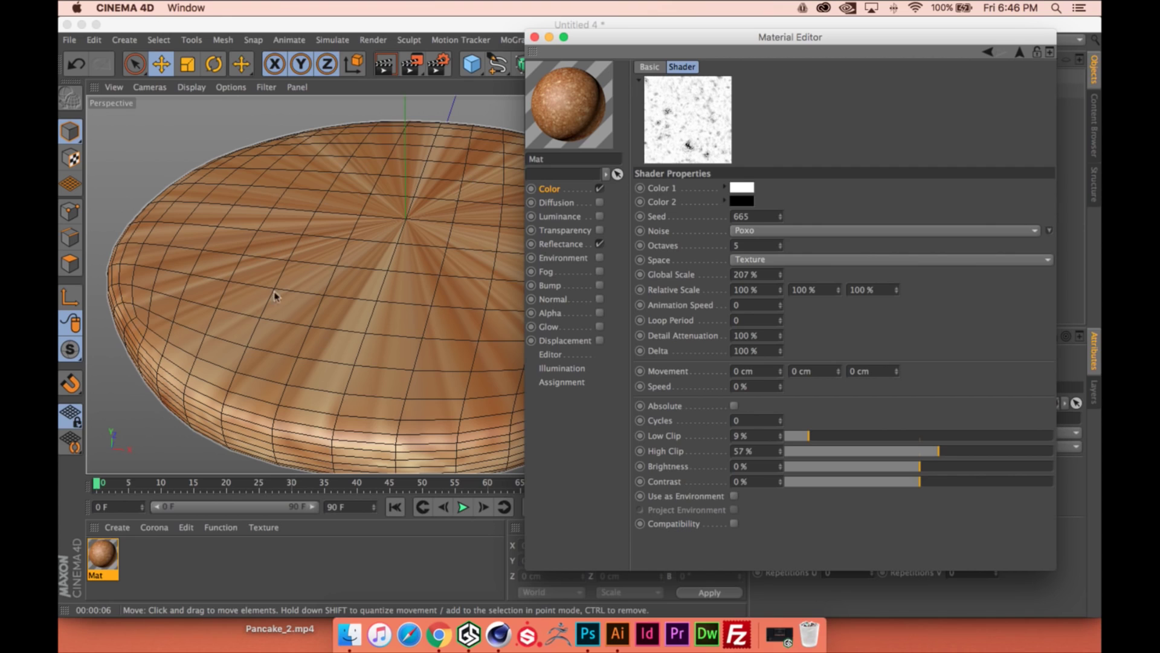
left_click_drag(939, 451, 887, 451)
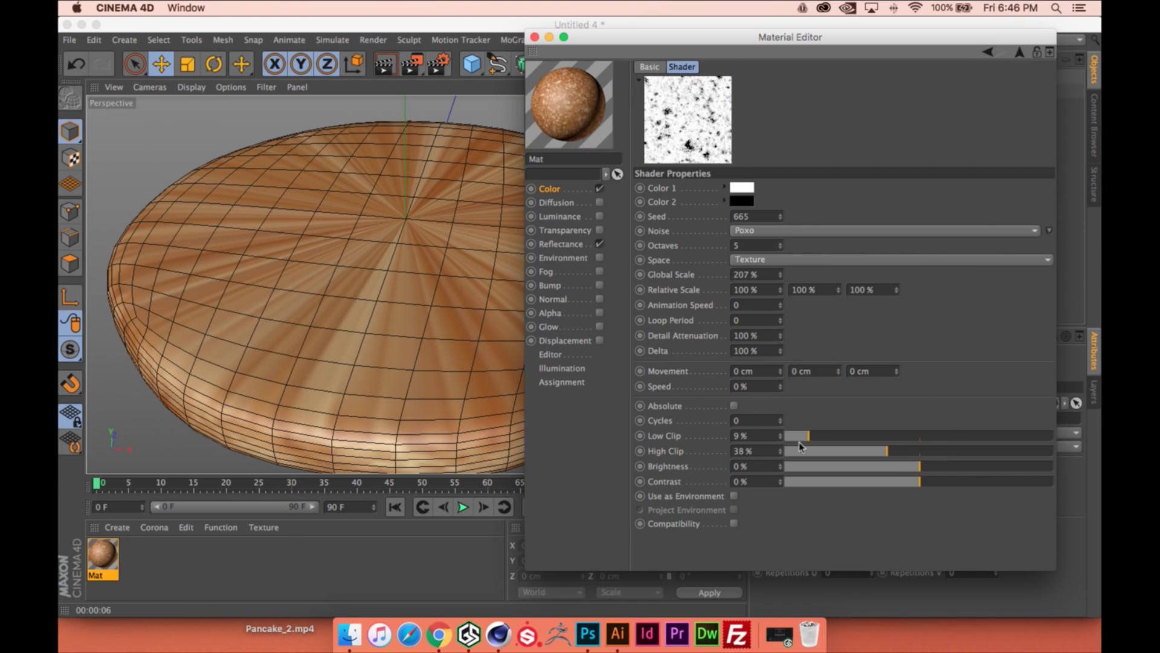
left_click_drag(808, 436, 803, 436)
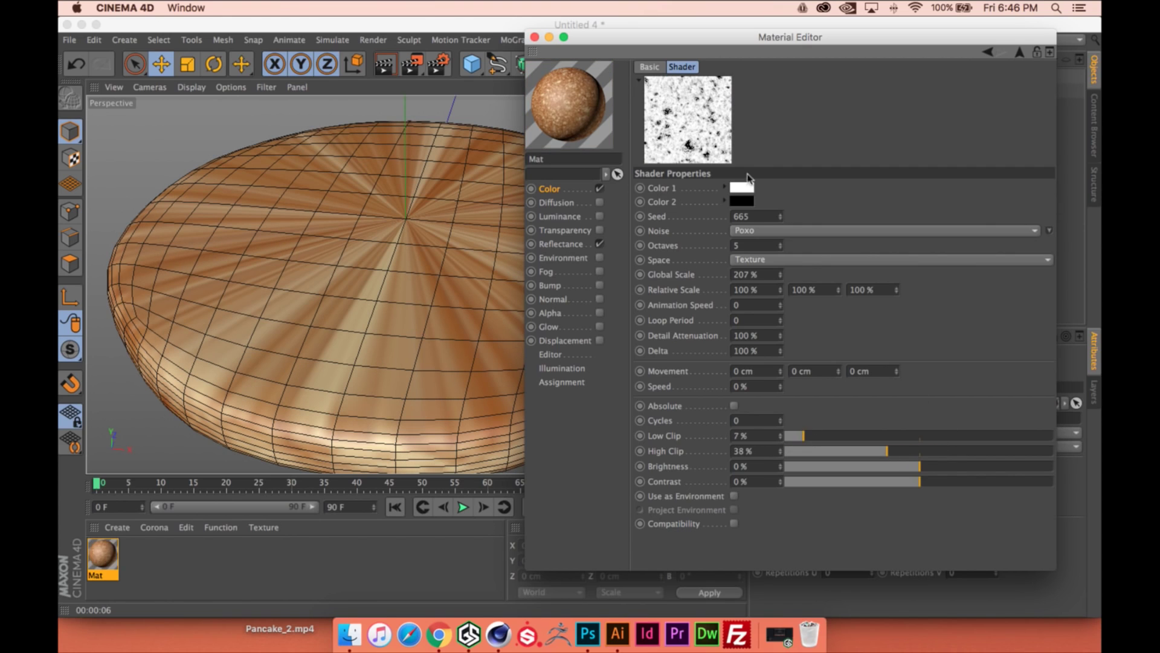
left_click(464, 148)
key("alt+r")
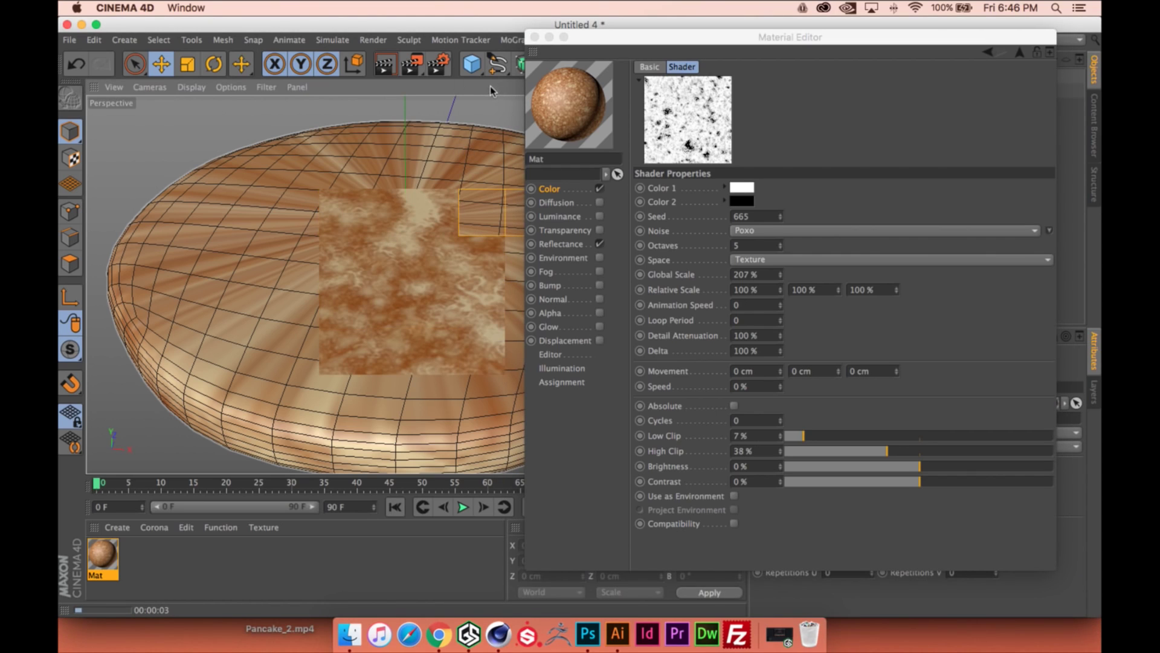
Set the noise's low clip to 26 %, high clip to 49 % and global scale to 150 %, checking the rendered view
left_click_drag(887, 451, 917, 451)
left_click_drag(803, 436, 854, 436)
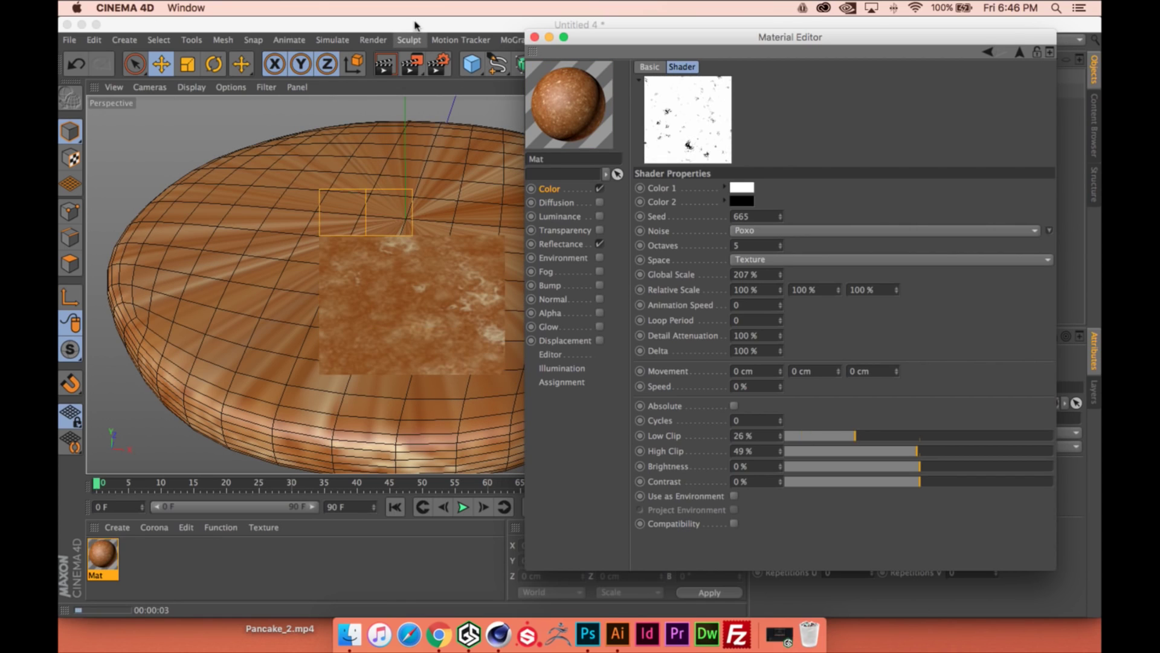
left_click_drag(640, 40, 754, 27)
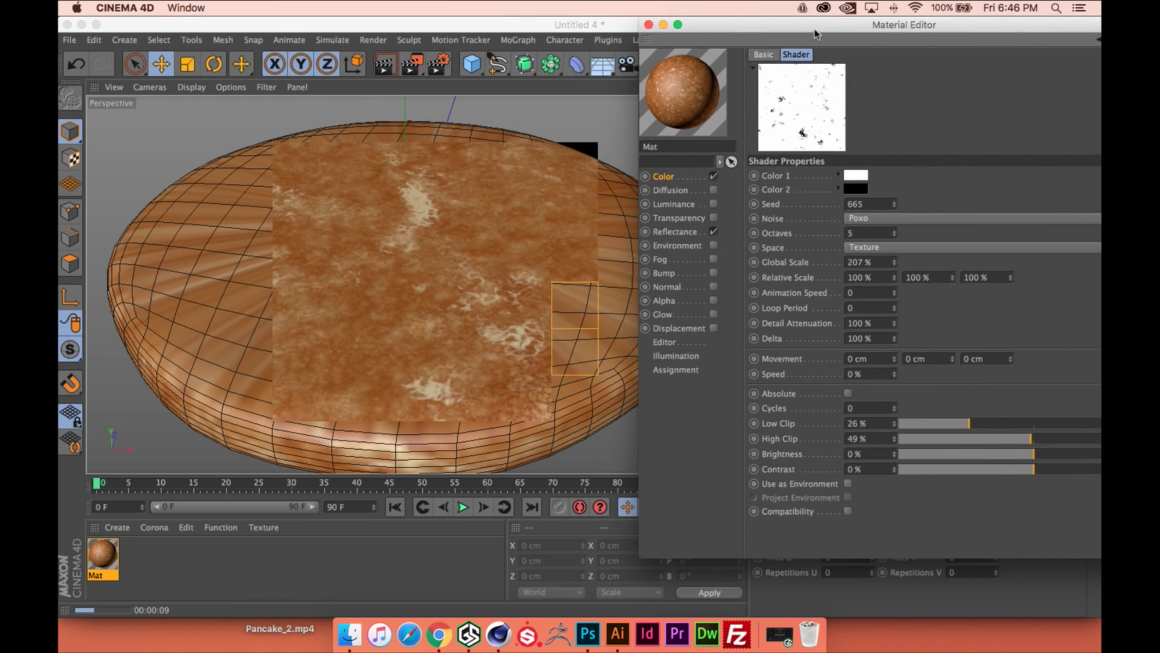
left_click_drag(816, 27, 697, 27)
mouse_move(776, 264)
left_mouse_down()
mouse_move(778, 301)
mouse_move(776, 270)
left_mouse_up()
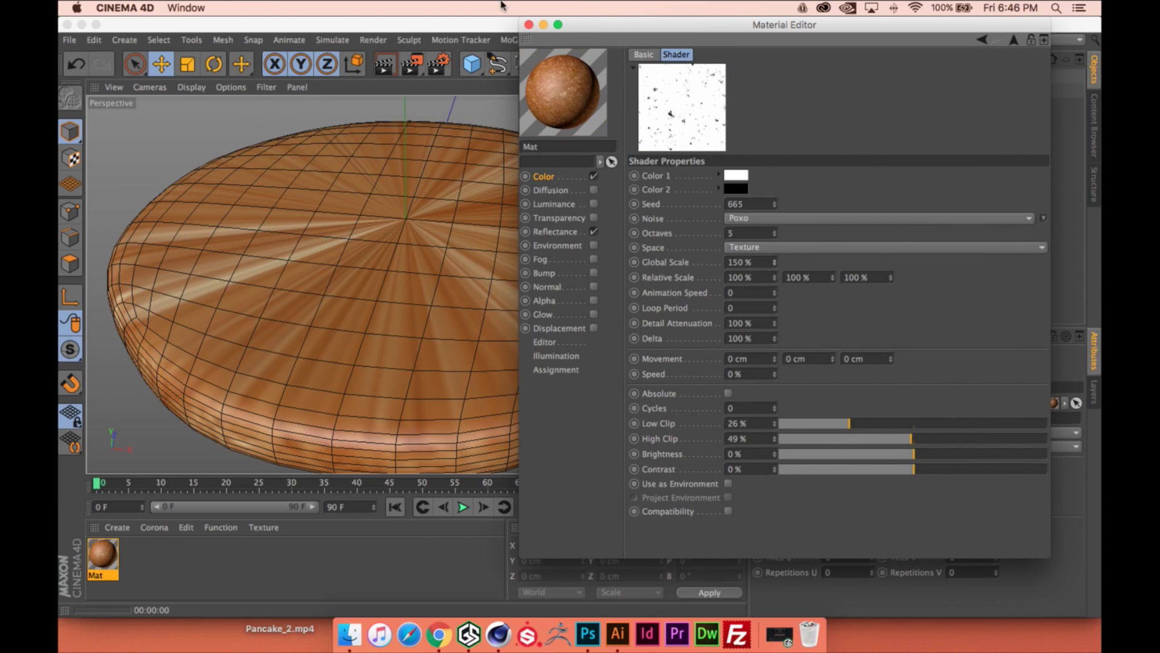
left_click_drag(717, 29, 833, 38)
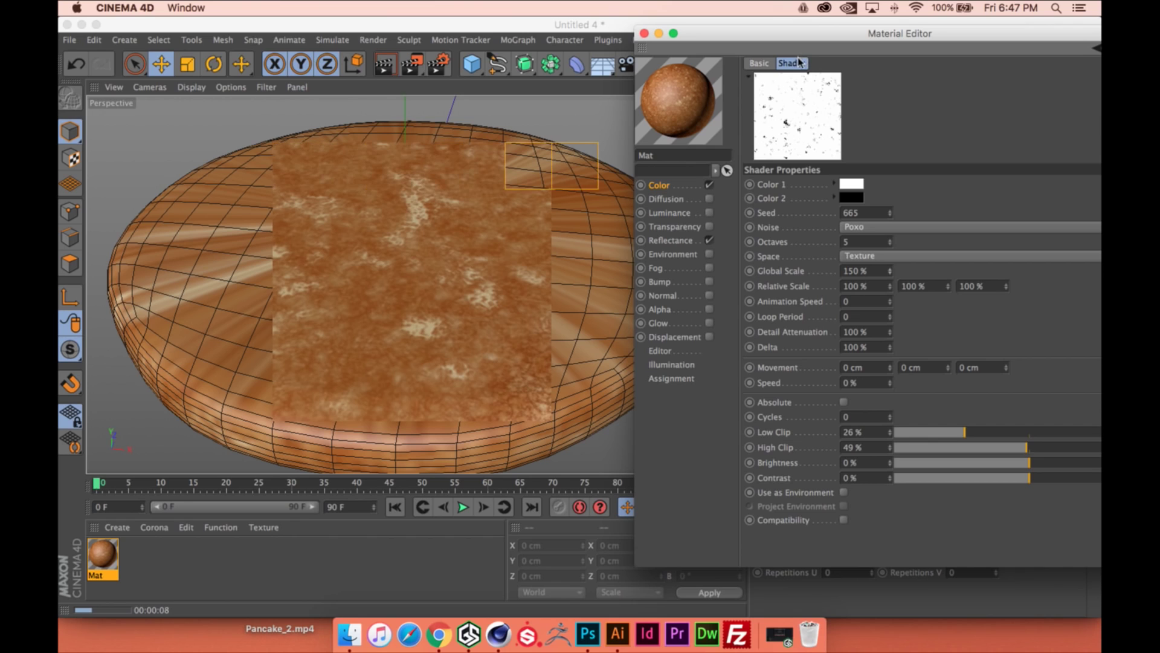
left_click(546, 114)
Set the noise's high clip to 64 % and low clip to 21 %, and return to the mask's layer list
left_click_drag(881, 35, 720, 27)
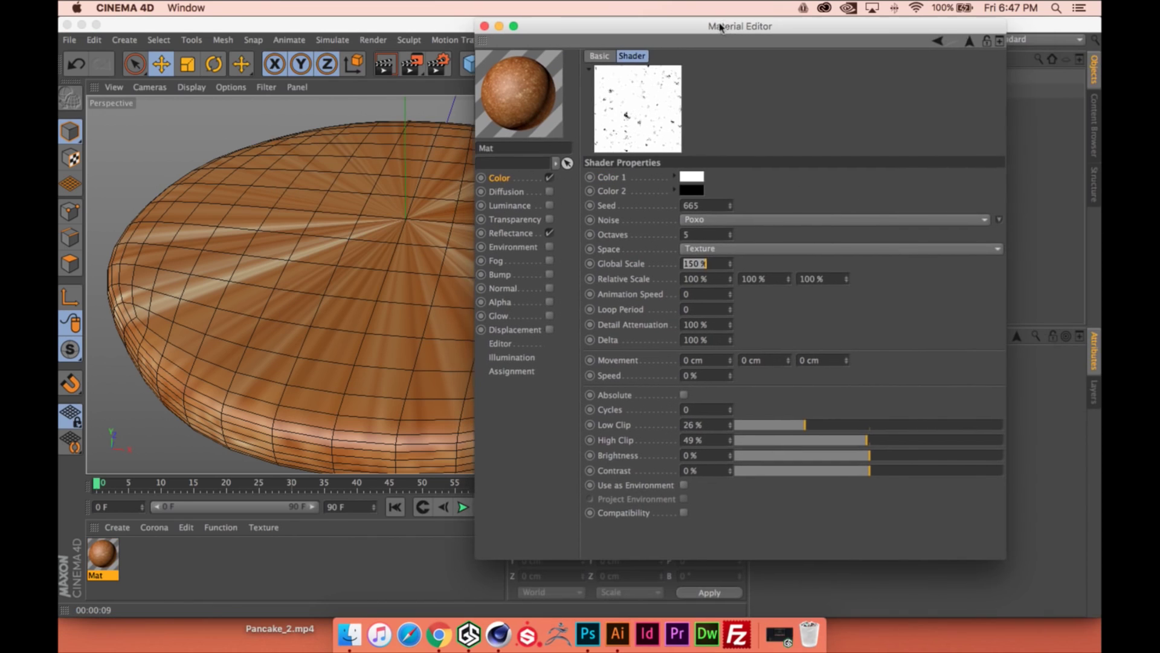
left_click_drag(868, 440, 906, 441)
left_click_drag(804, 425, 790, 425)
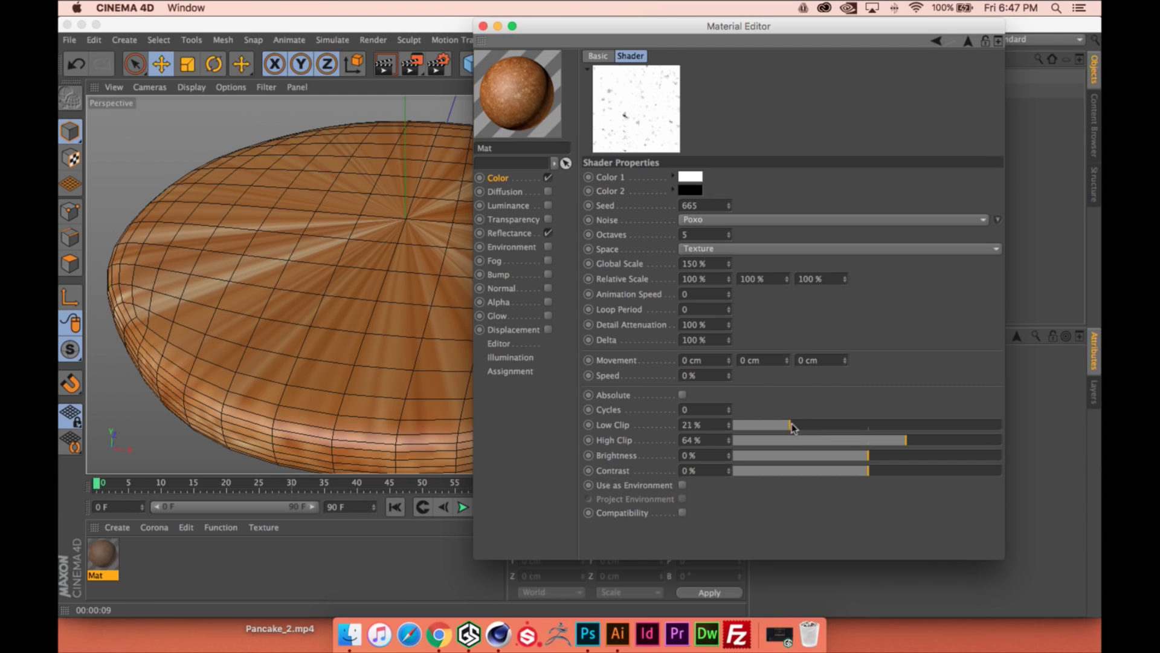
left_click(968, 43)
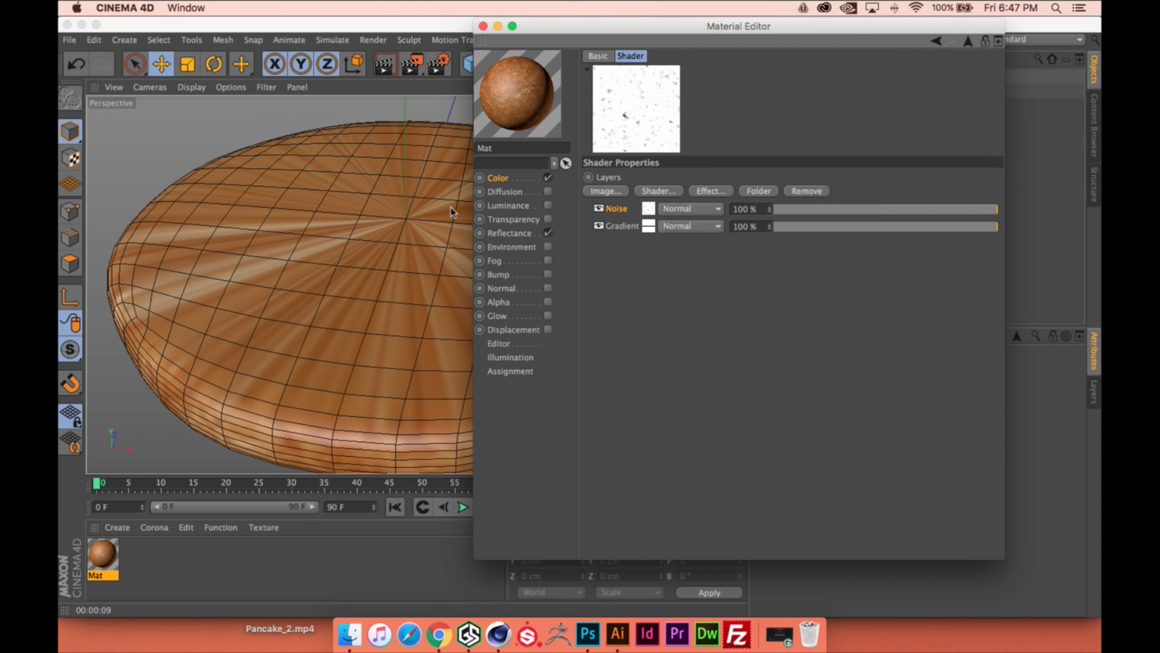
Blend the mask's noise layer over the gradient with Multiply
left_click_drag(414, 285, 386, 240, "alt")
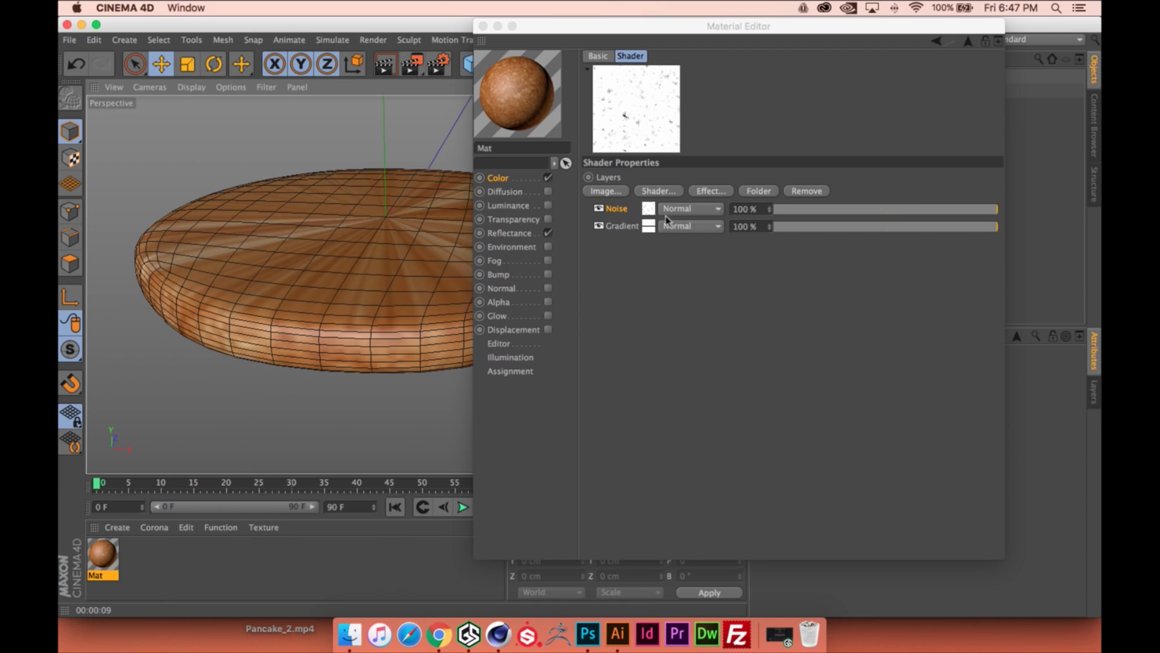
left_click(616, 228)
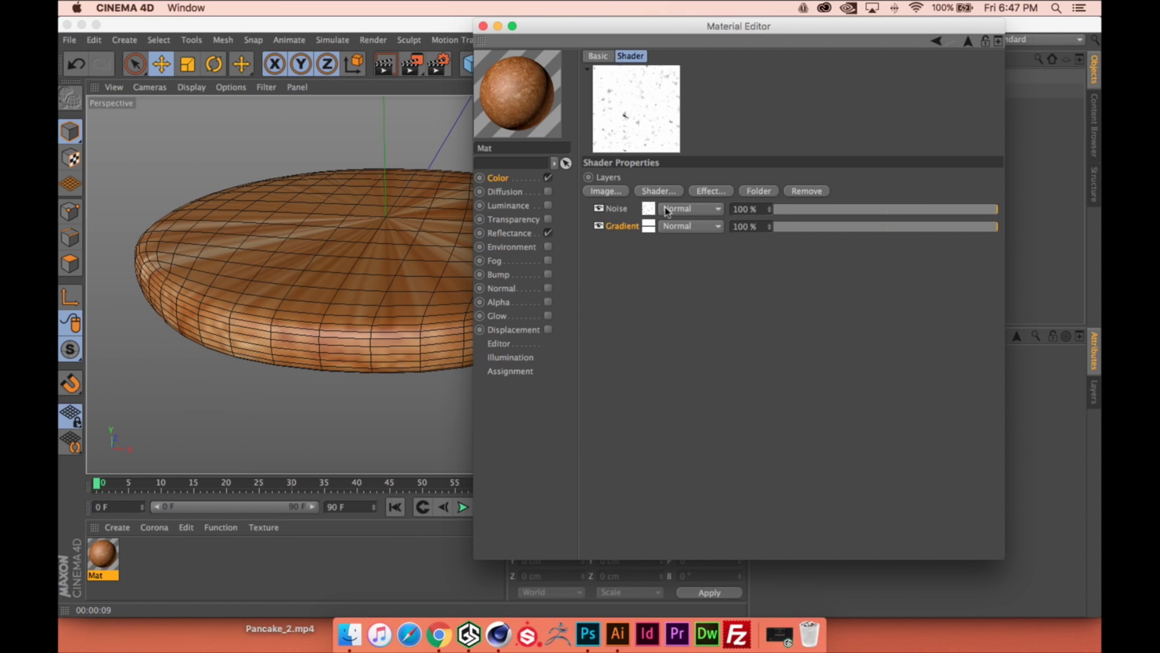
left_click(689, 209)
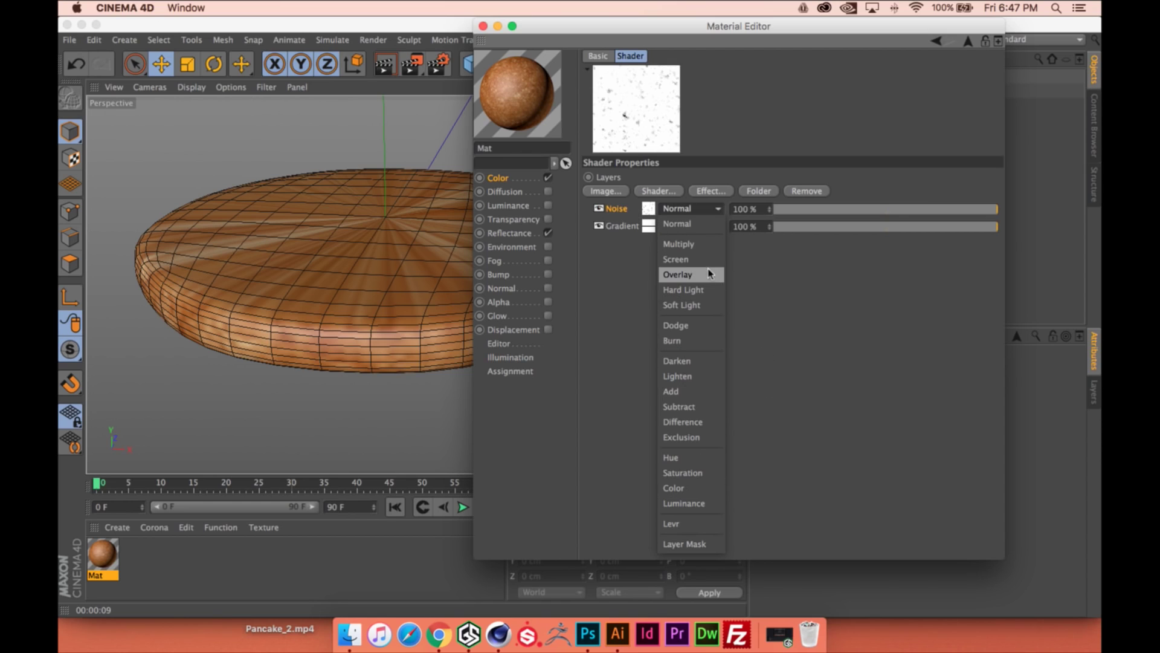
left_click(710, 244)
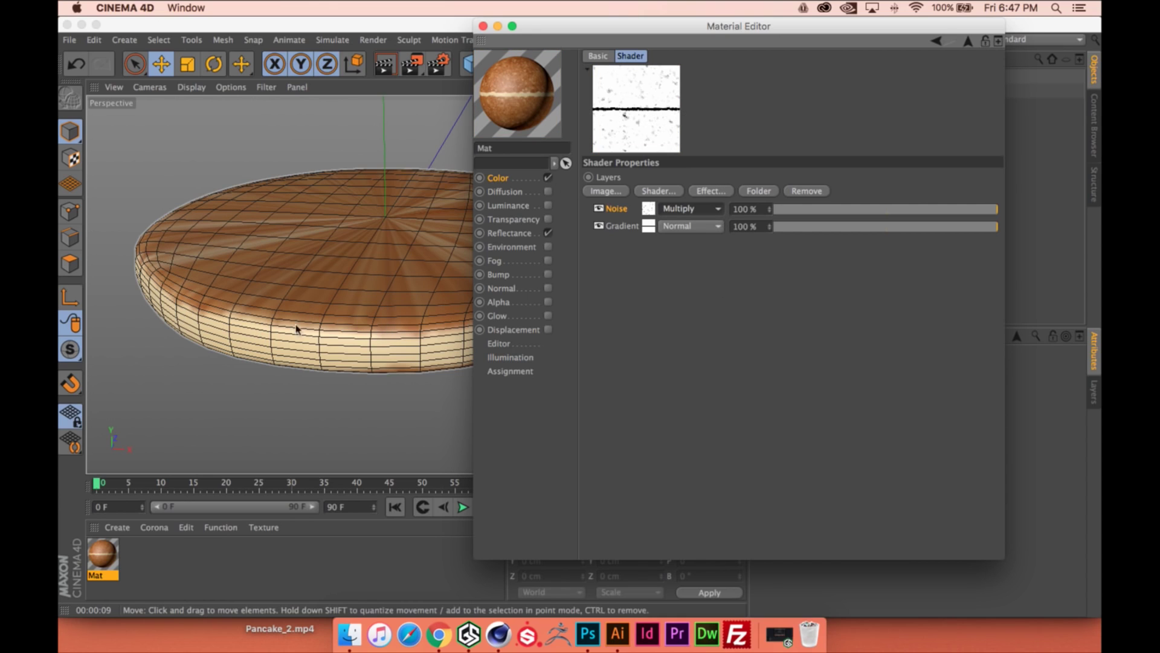
Duplicate the noise layer, set the upper one's seed to 605, octaves to 5.9 and global scale to 98 %, and render the view
left_click(649, 210)
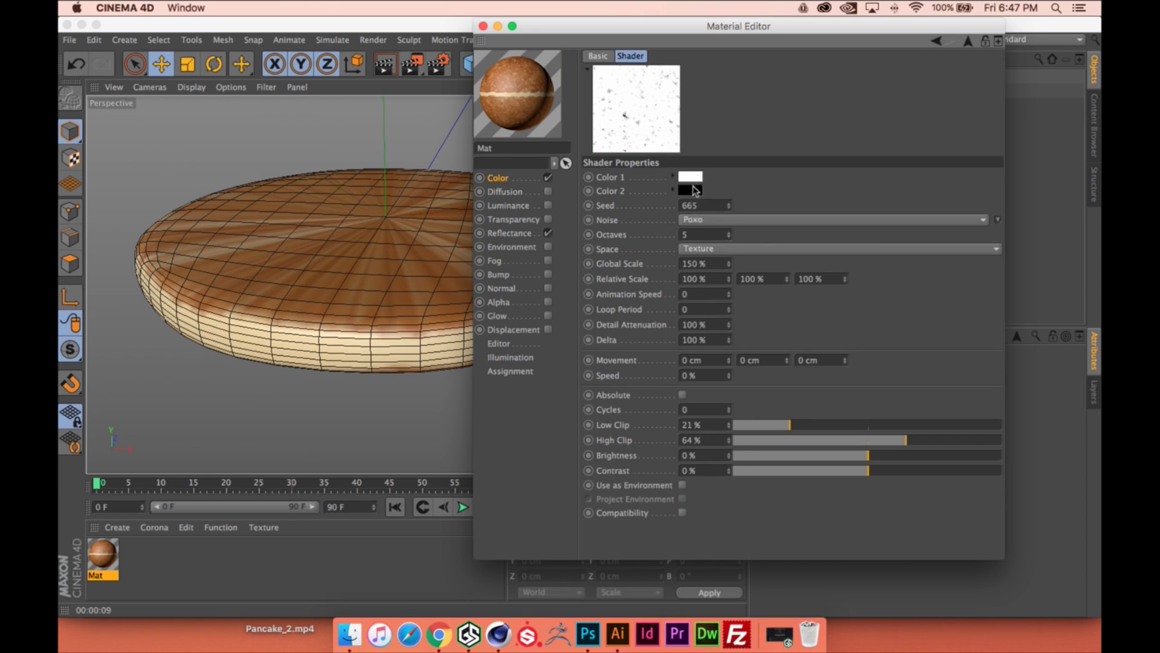
left_click(967, 44)
left_click(650, 210)
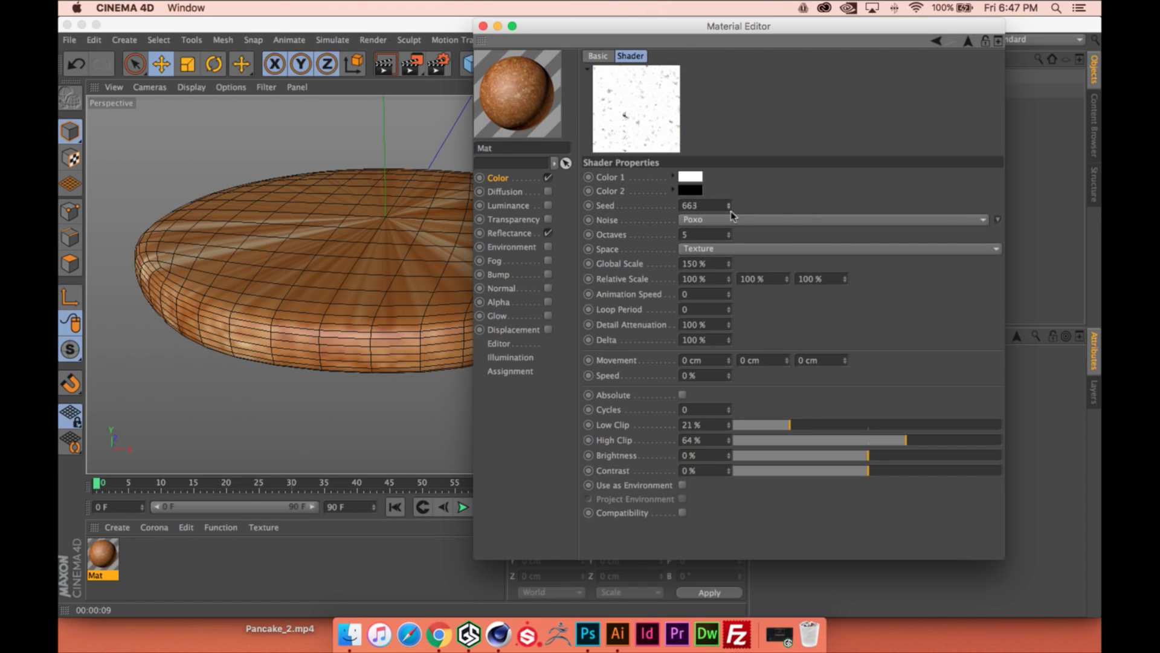
left_click_drag(729, 207, 731, 266)
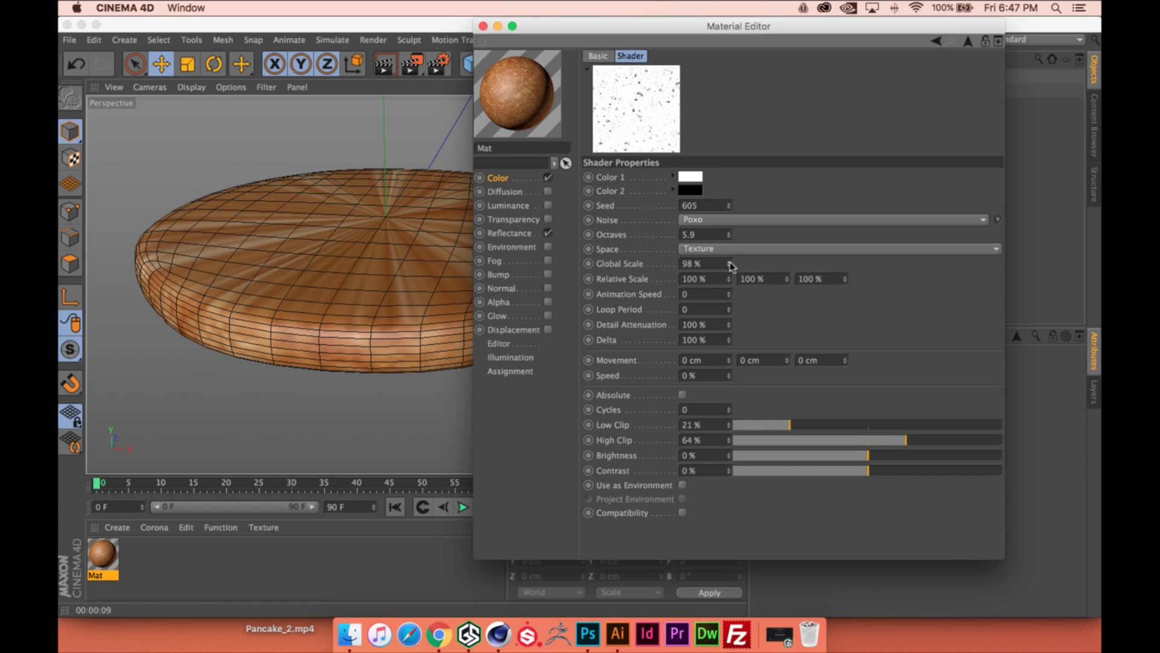
left_click_drag(527, 27, 820, 66)
left_click(575, 129)
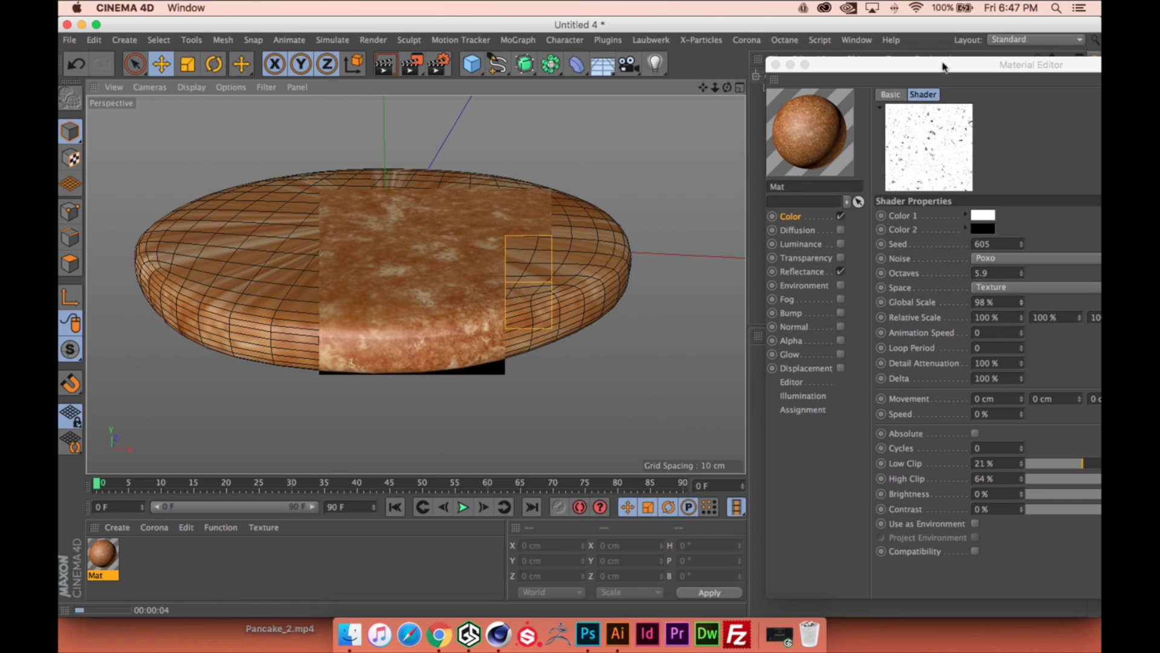
Set the mask's lower noise layer to Multiply at 64 % strength and render the pancake
left_click_drag(944, 66, 654, 80)
left_click(970, 92)
left_click(701, 262)
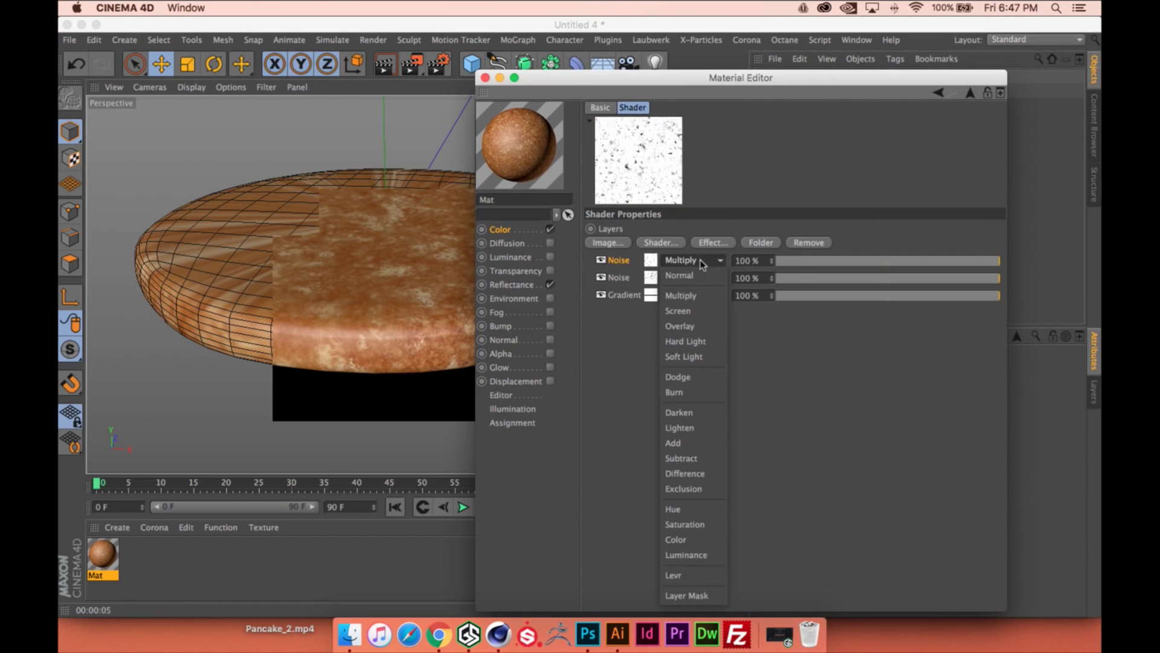
left_click(702, 265)
left_click(707, 279)
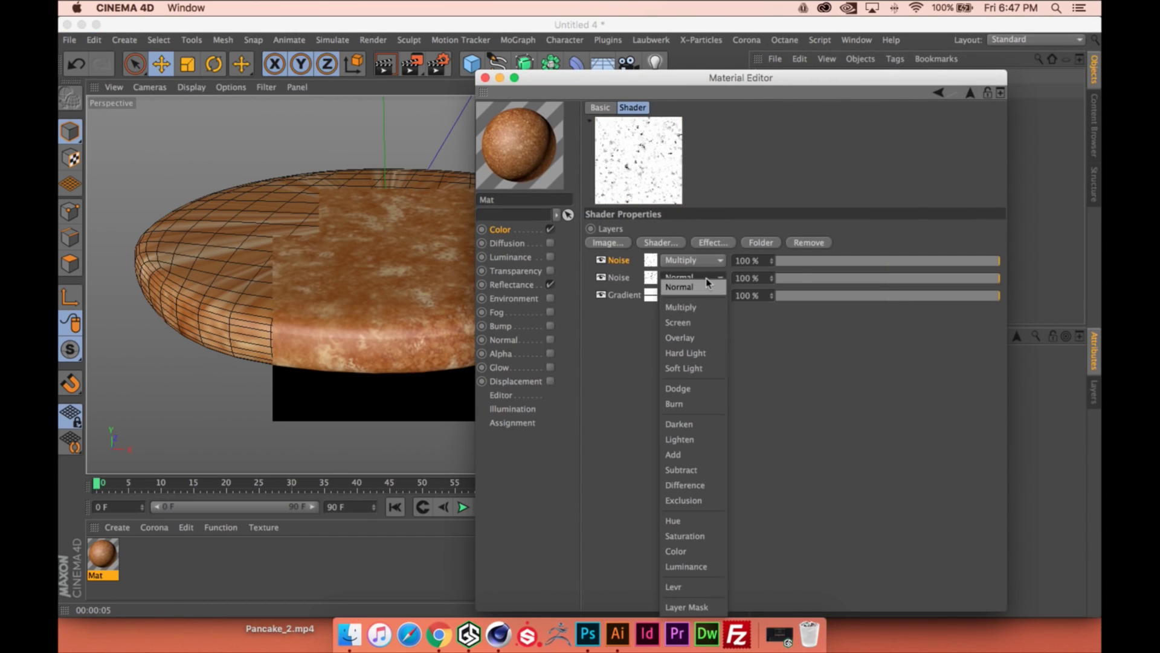
left_click(686, 307)
left_click_drag(987, 278, 924, 279)
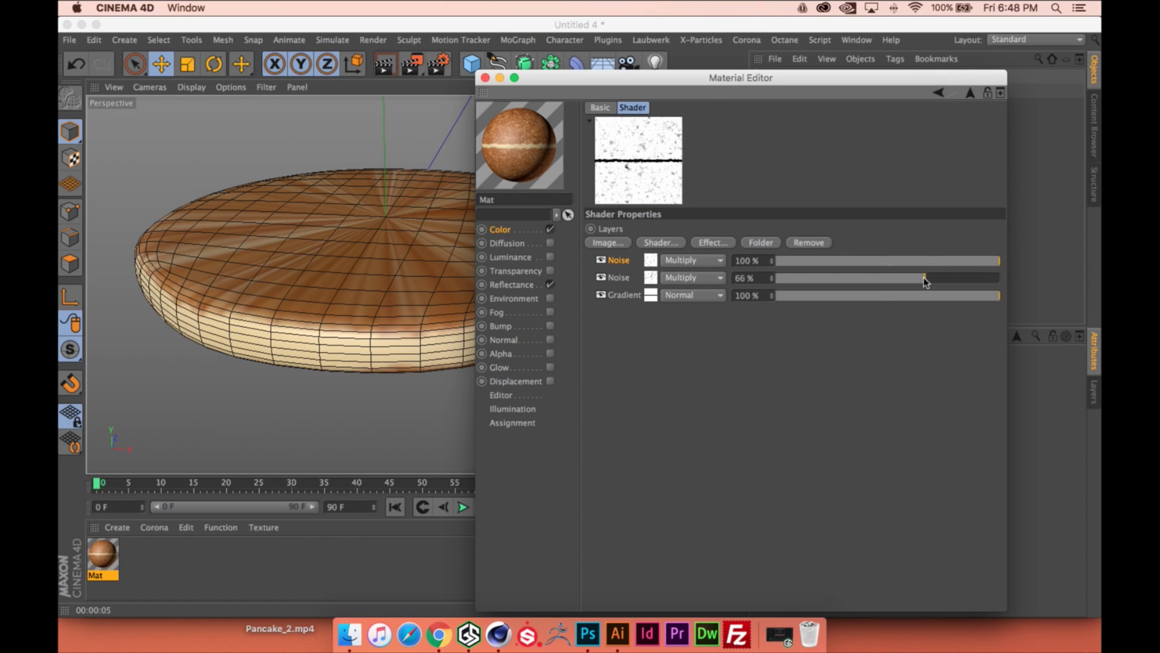
left_click_drag(741, 77, 925, 120)
left_click(324, 227)
key("ctrl+r")
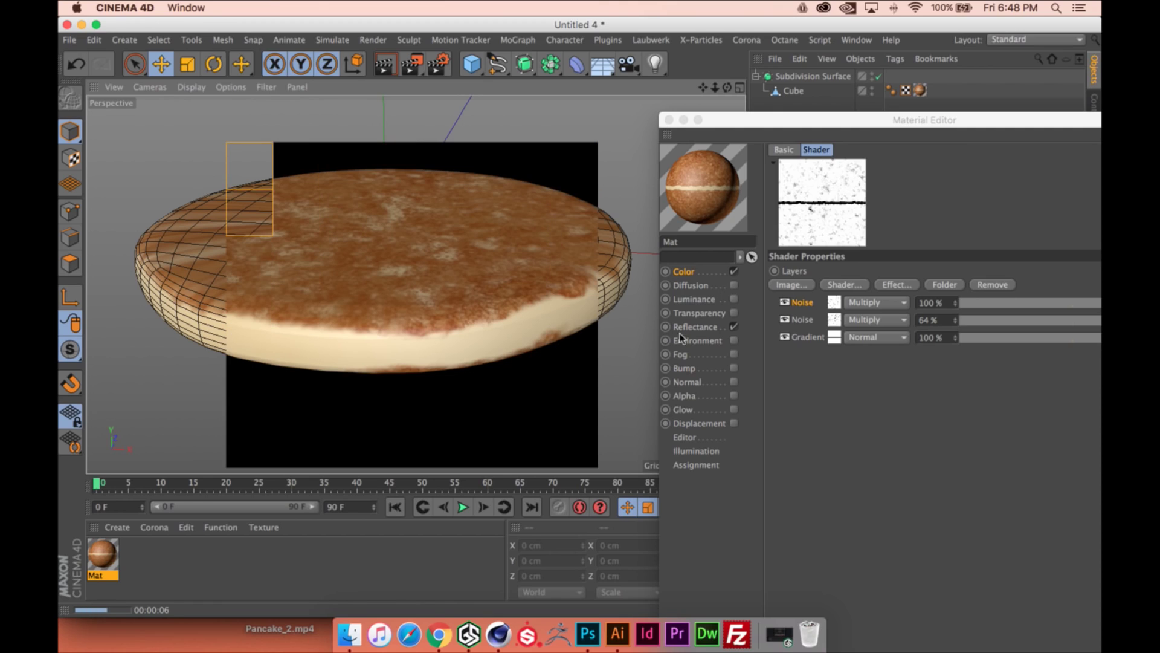
Enable the material's bump channel, load a Noise shader as its texture and open the shader's settings
left_click(692, 368)
left_click(733, 368)
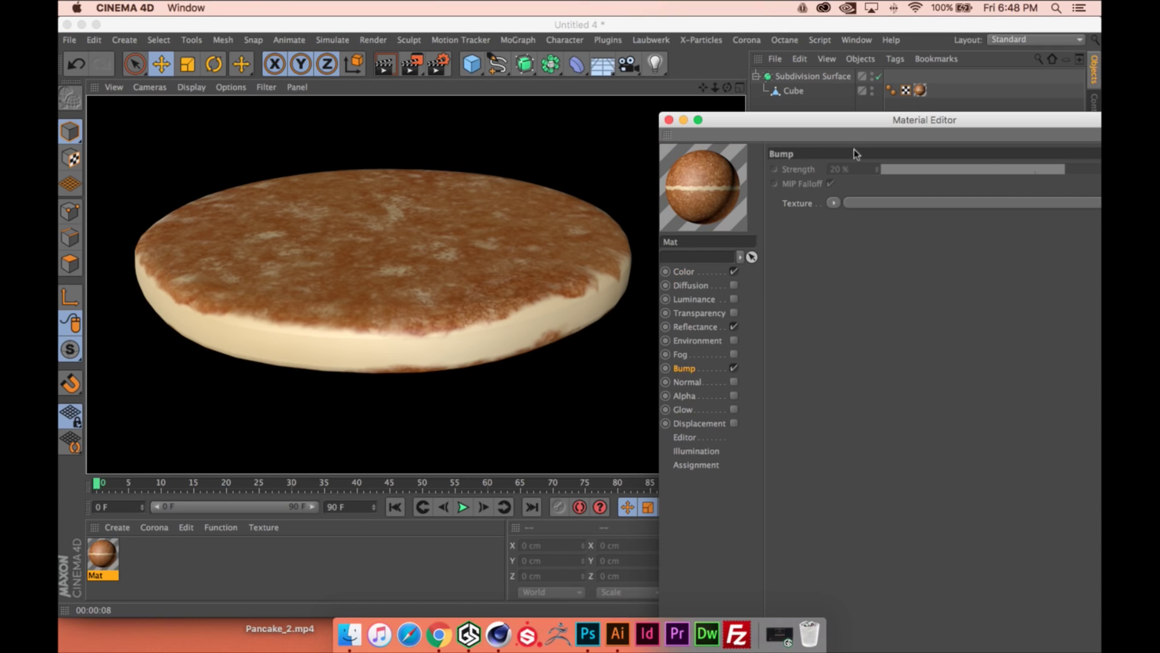
left_click_drag(850, 119, 675, 69)
left_click(659, 153)
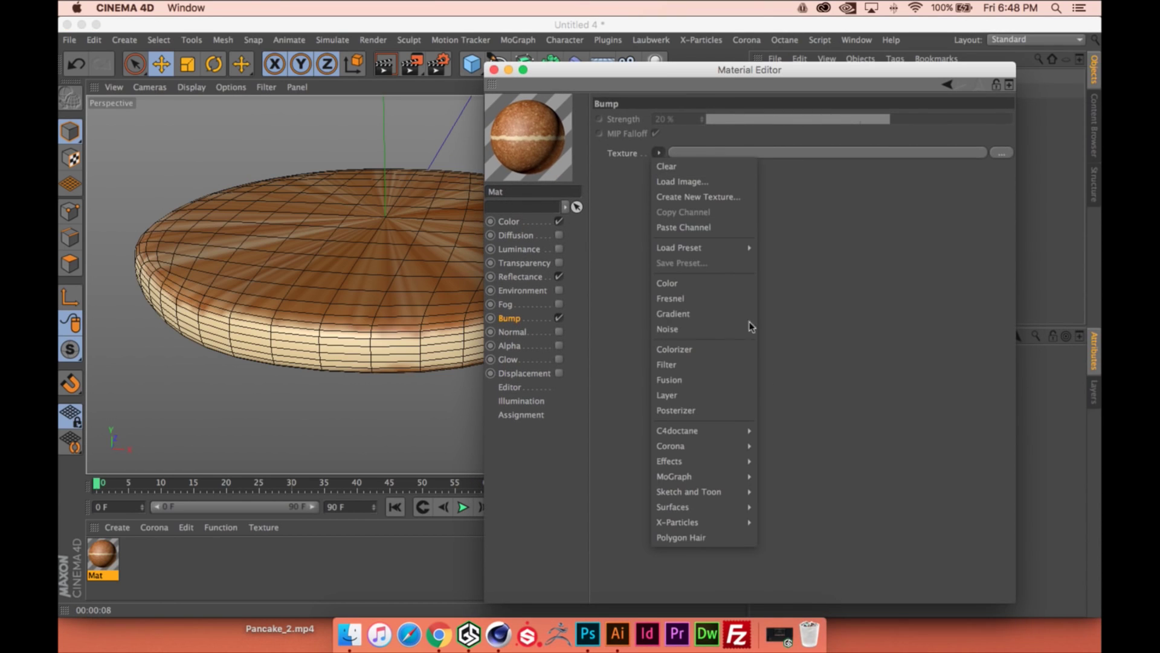
left_click(686, 329)
left_click(703, 151)
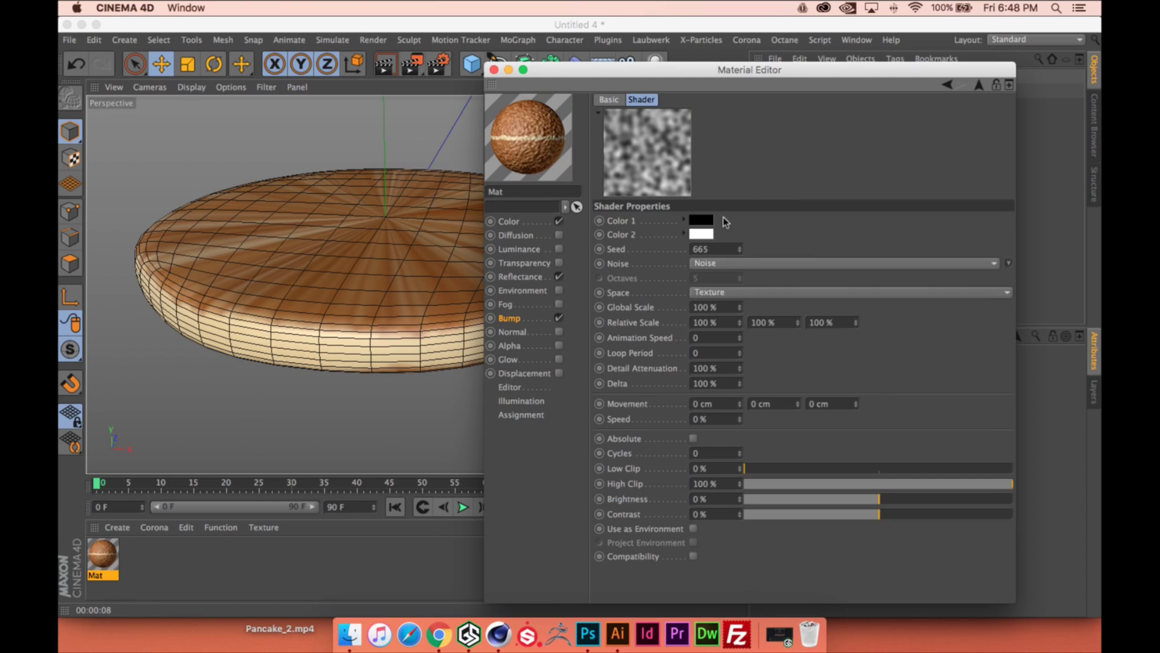
Set the bump noise type to Luka, its global scale to 72 % and its space to World
left_click(727, 261)
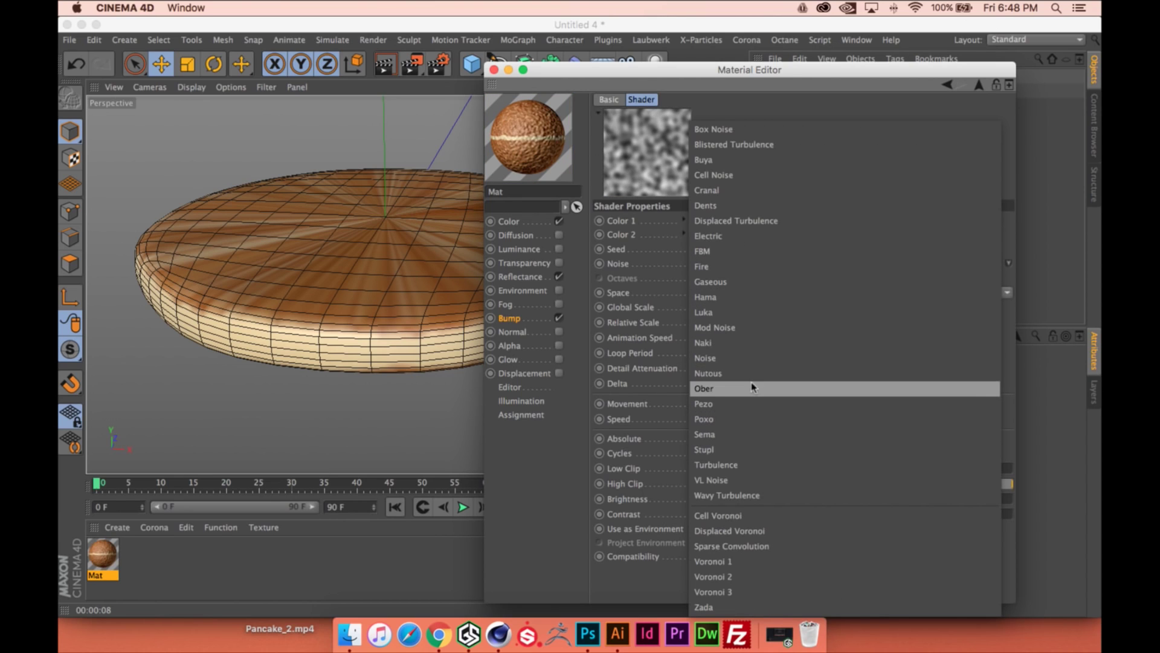
left_click(749, 312)
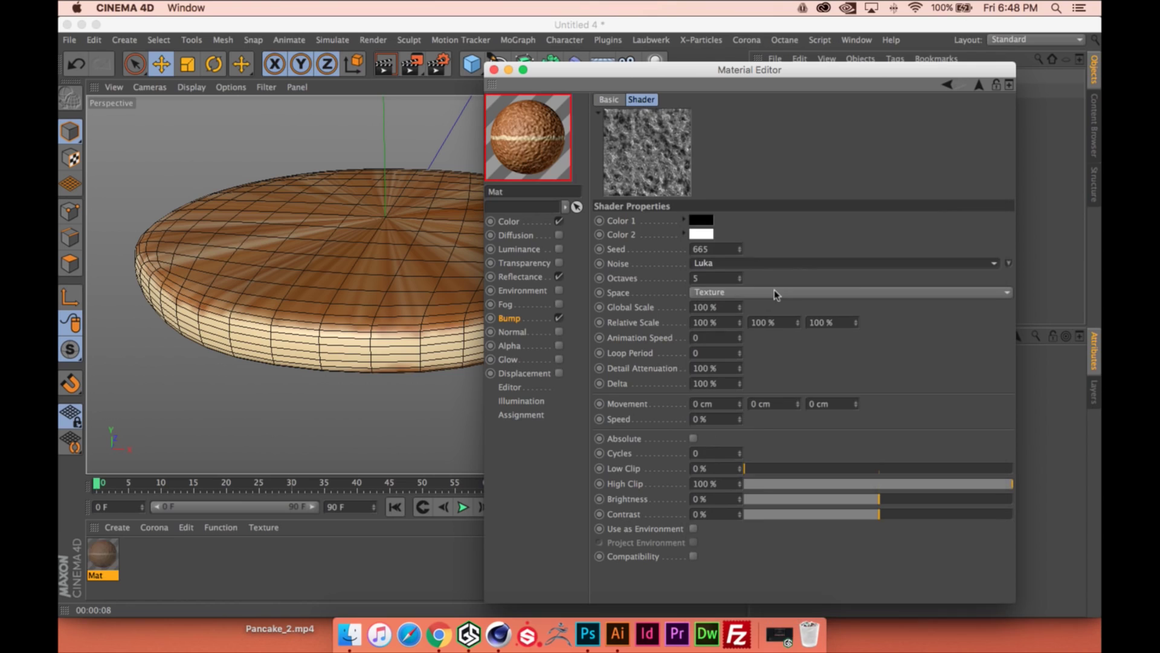
left_click_drag(740, 307, 741, 311)
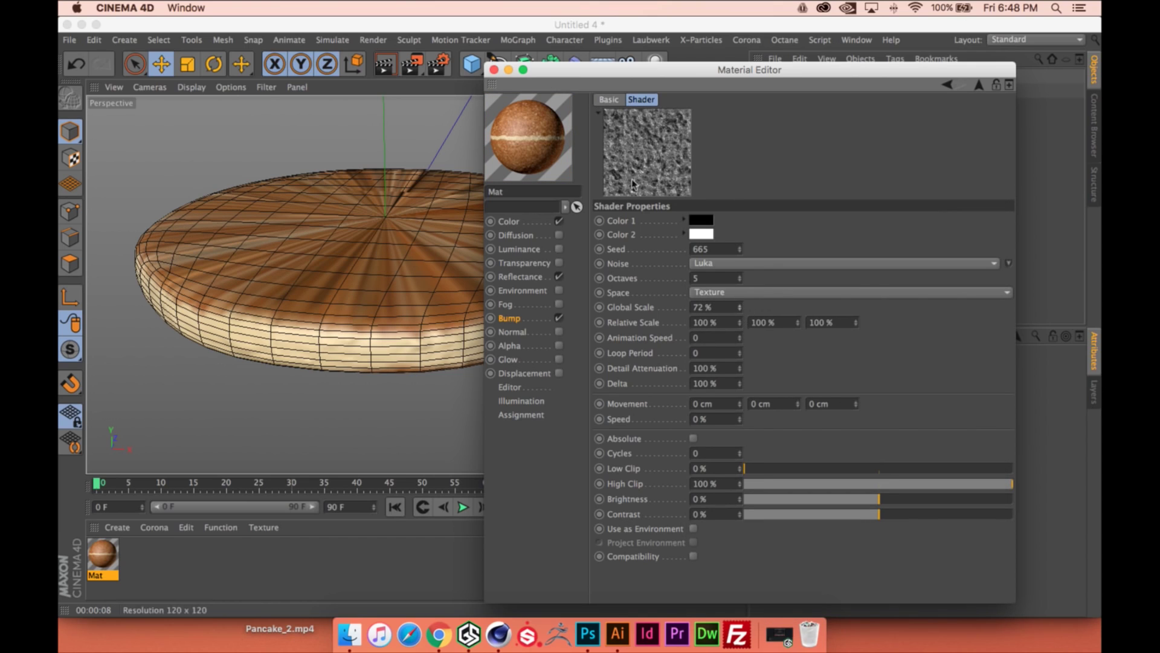
left_click(743, 293)
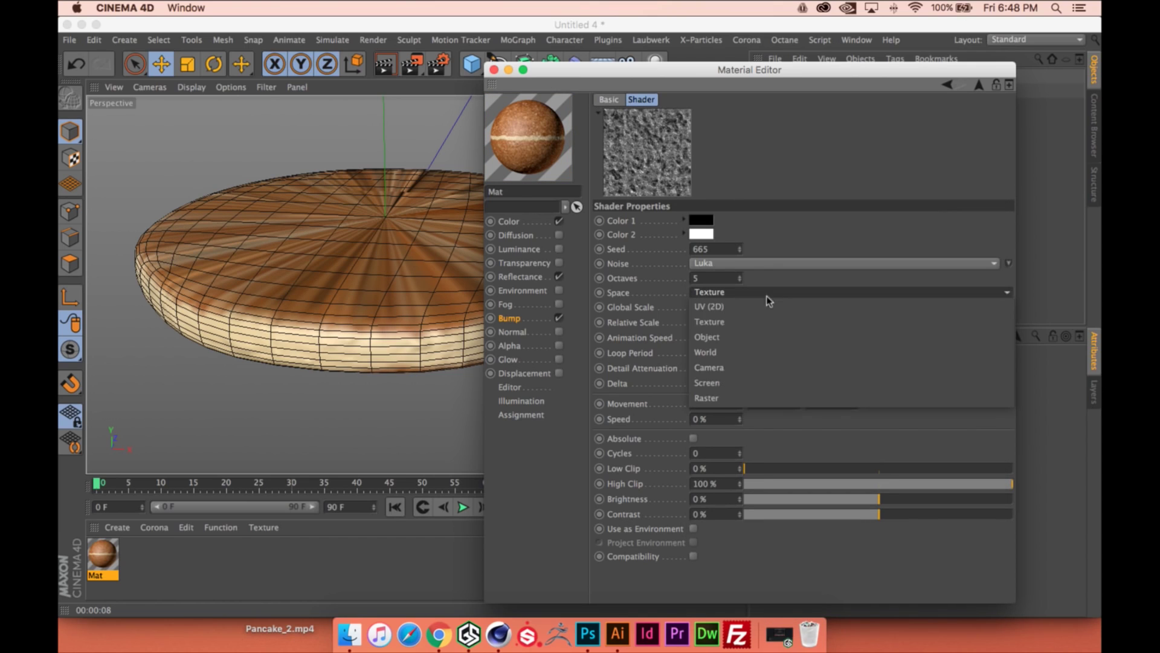
left_click(772, 352)
Set the space of the lower noise layer in the color channel's mask to World
left_click(509, 222)
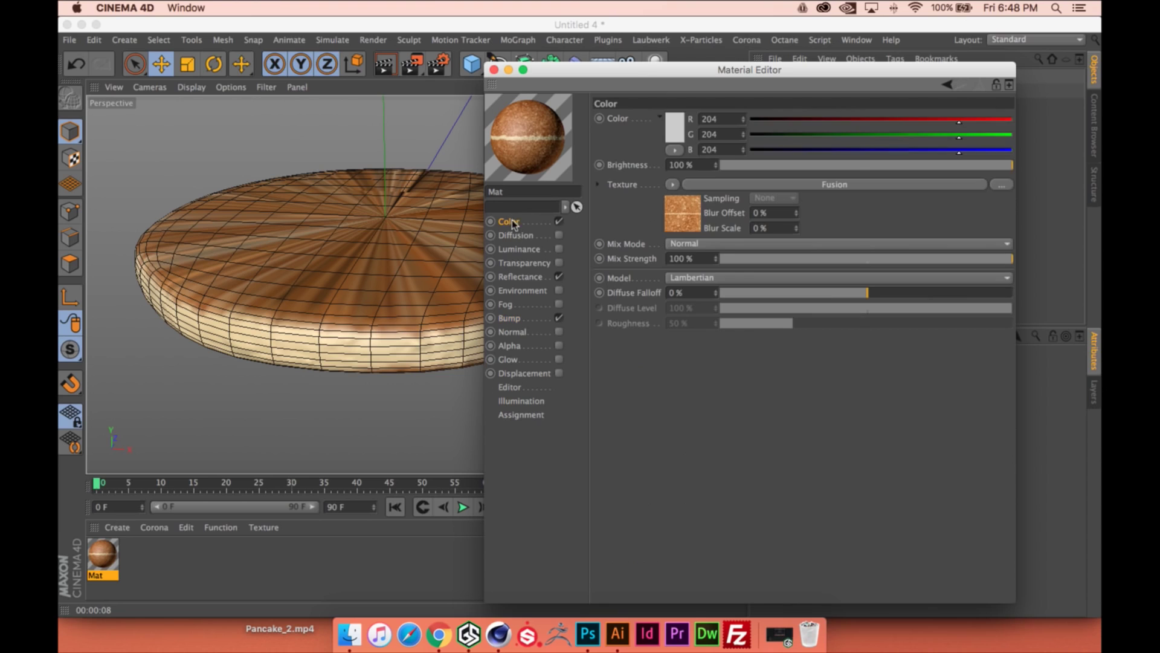
left_click(712, 183)
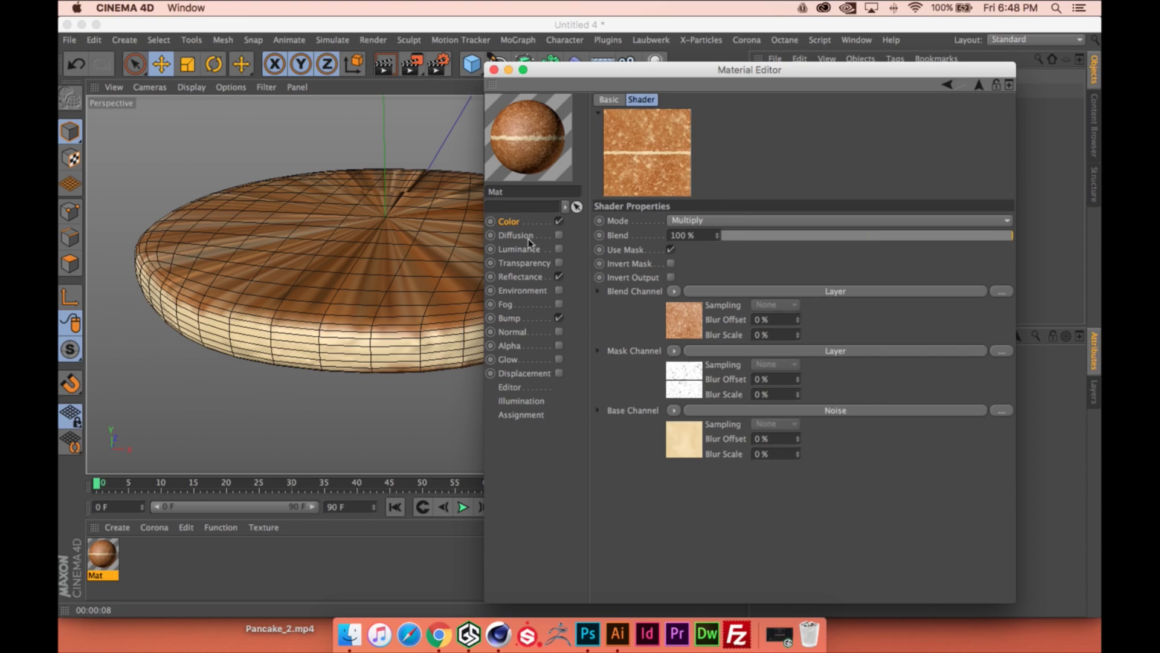
left_click(706, 352)
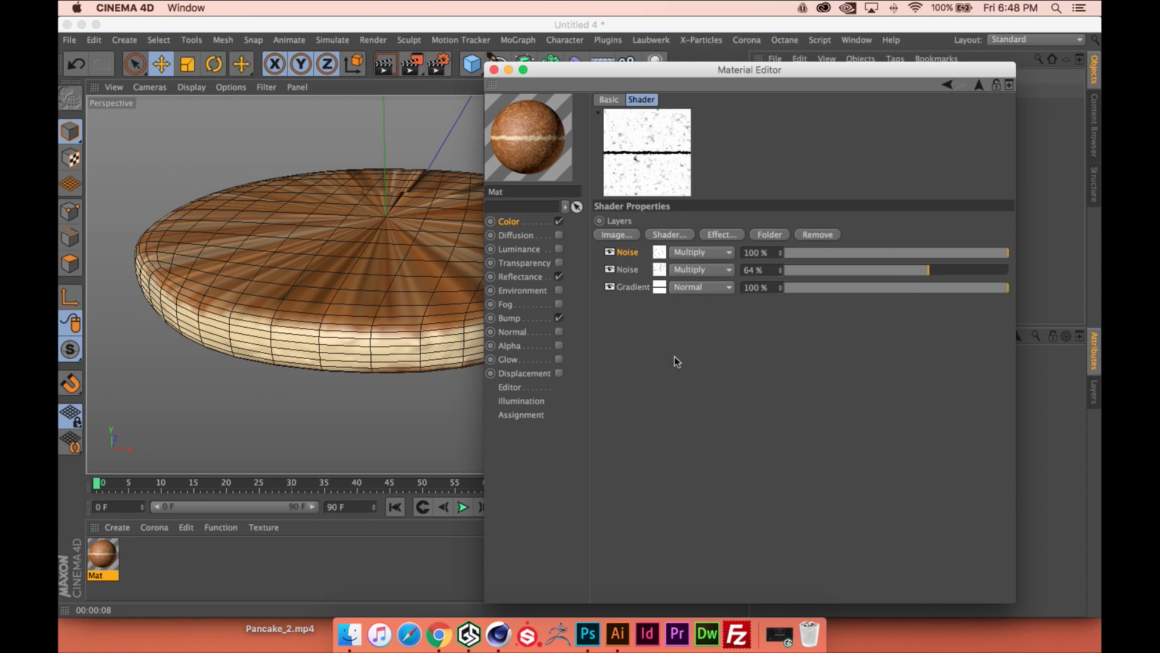
left_click(659, 269)
left_click(768, 293)
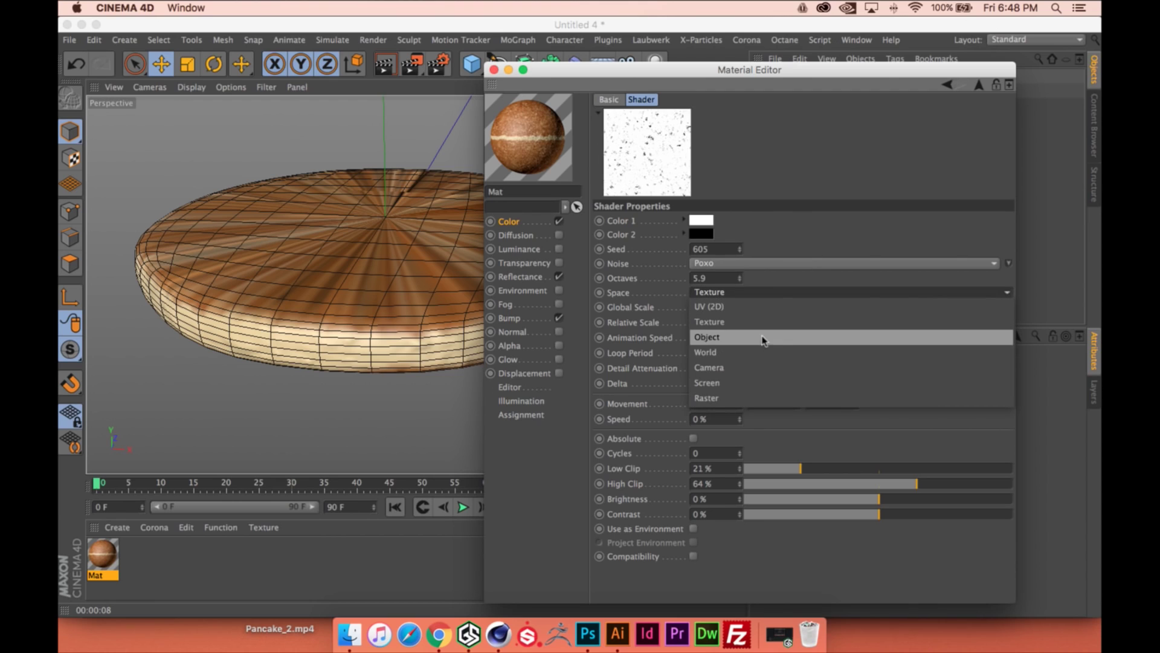
left_click(774, 352)
Set the space of the mask's upper noise layer to World as well
left_click(977, 85)
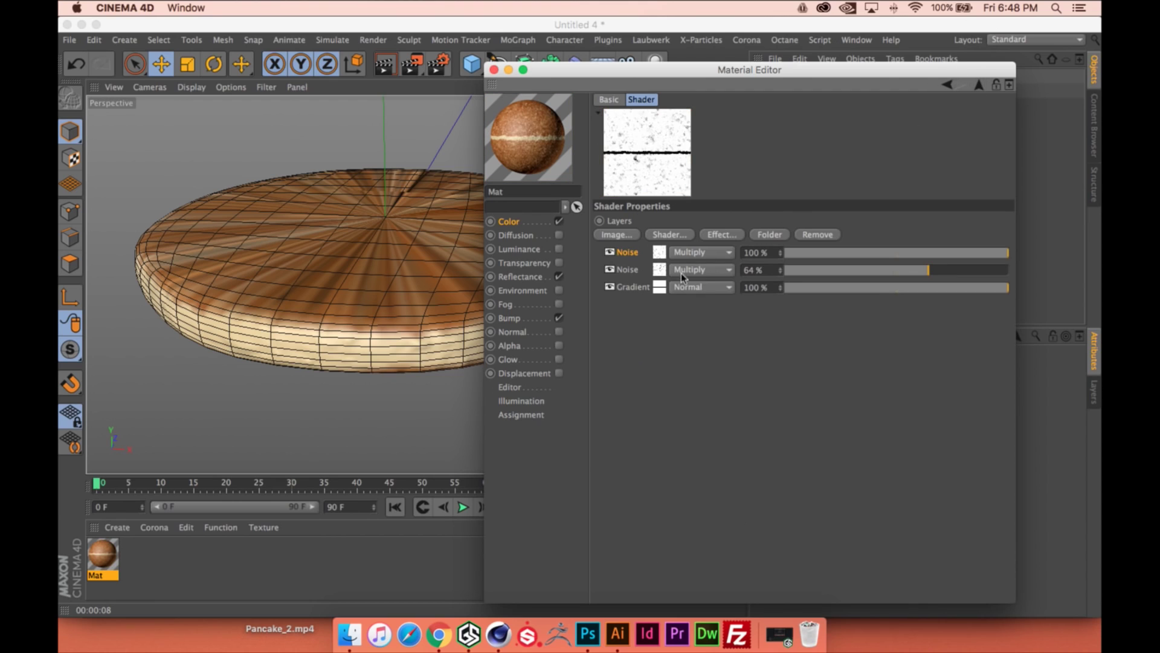
left_click(659, 270)
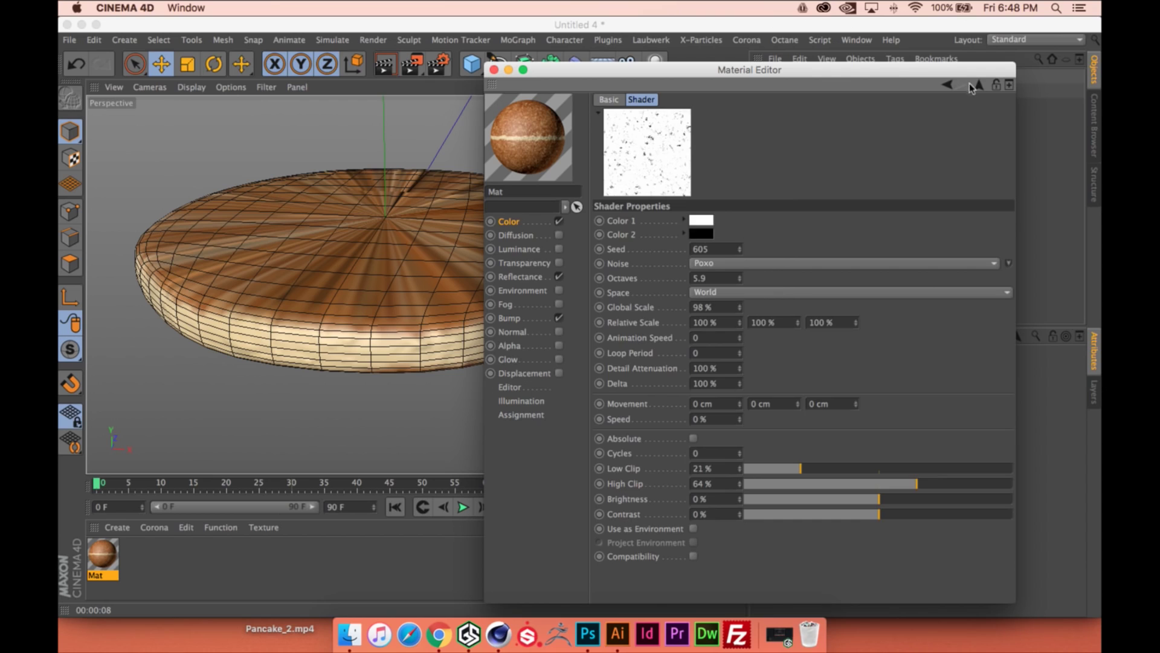
left_click(971, 84)
left_click(658, 252)
left_click(786, 292)
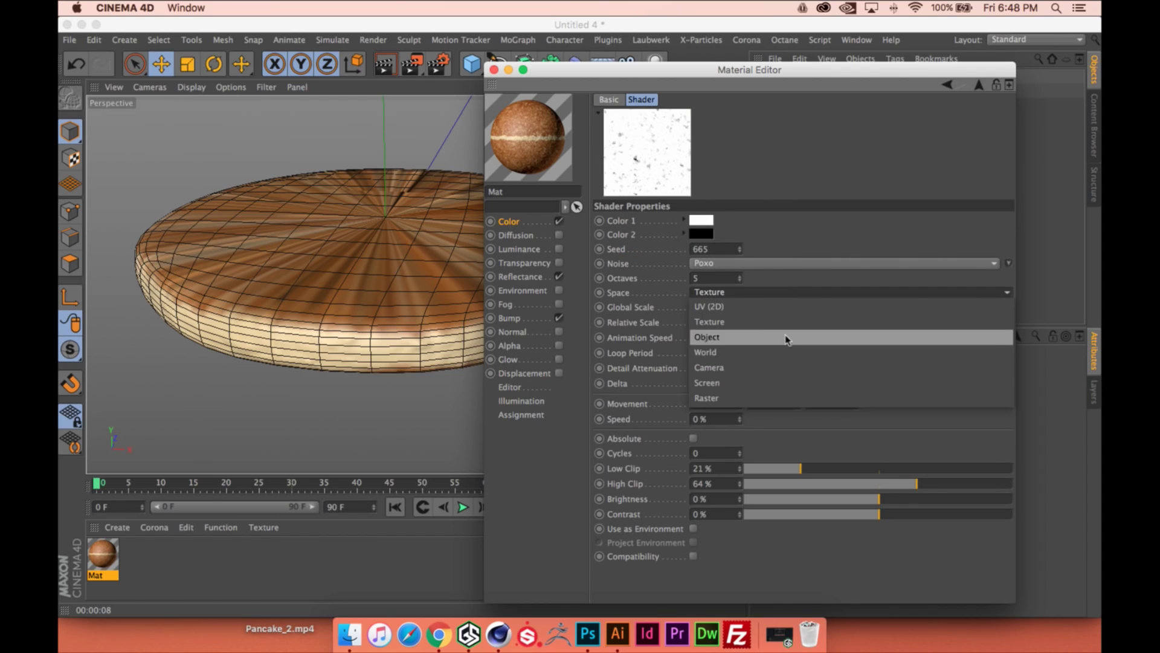
left_click(777, 354)
Return to the bump channel and render the view to check the pancake's surface relief
left_click(510, 319)
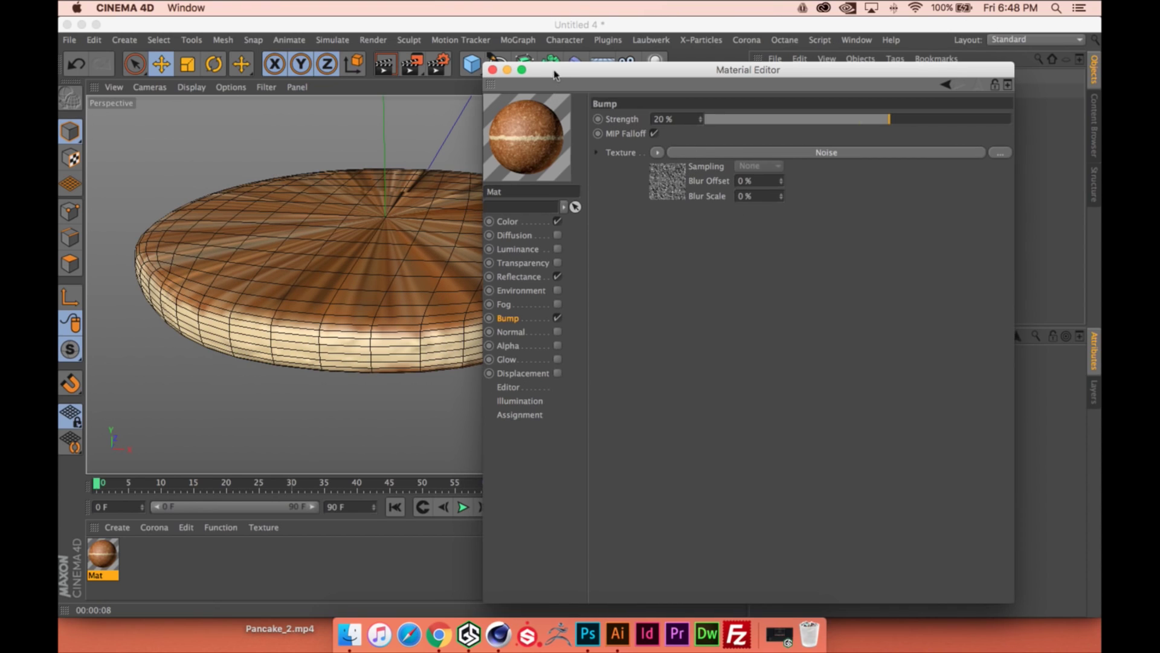
left_click_drag(526, 69, 693, 90)
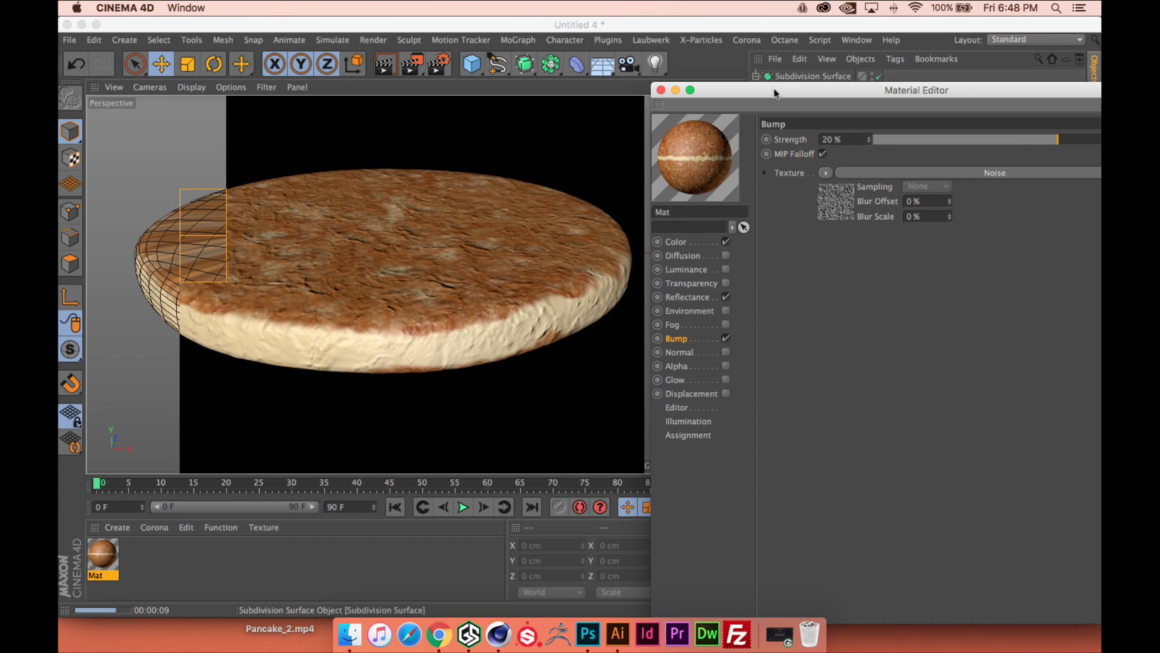
left_click_drag(775, 92, 577, 81)
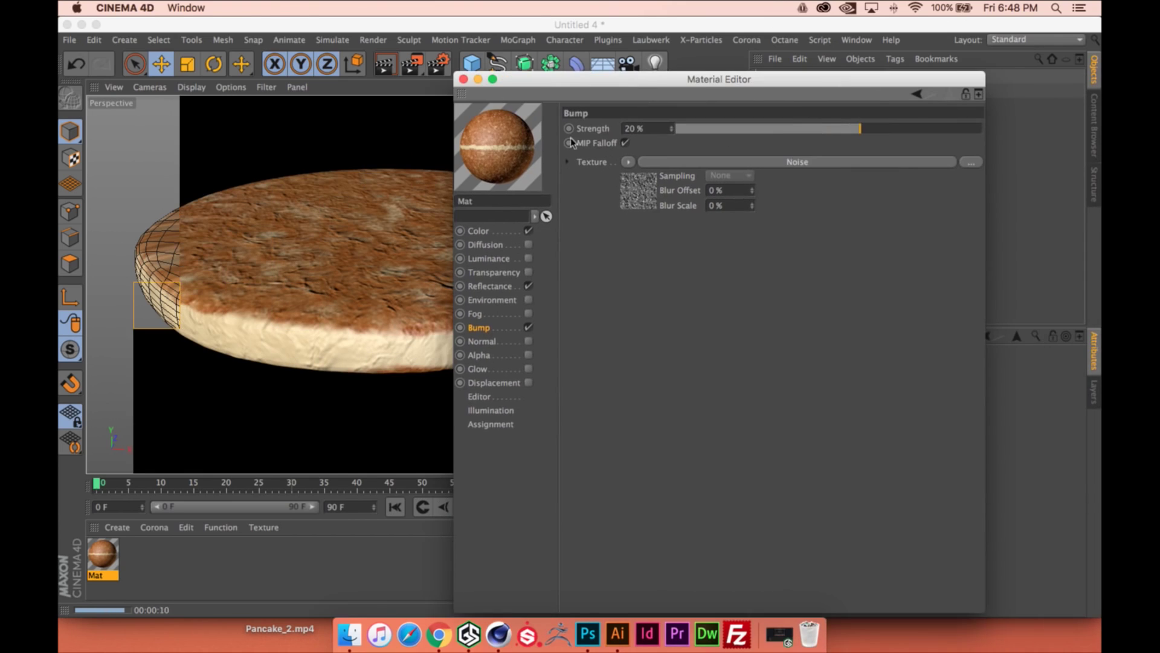
Copy the Gradient shader from the layer list of the color channel's mask
left_click(478, 232)
left_click(681, 194)
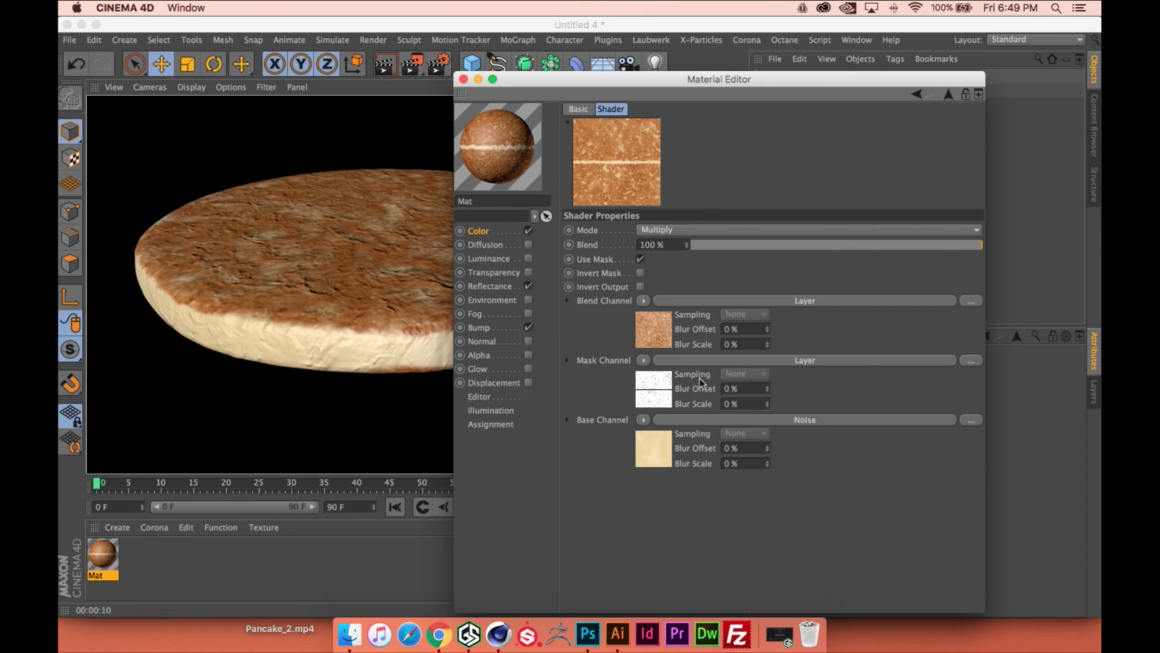
left_click(667, 361)
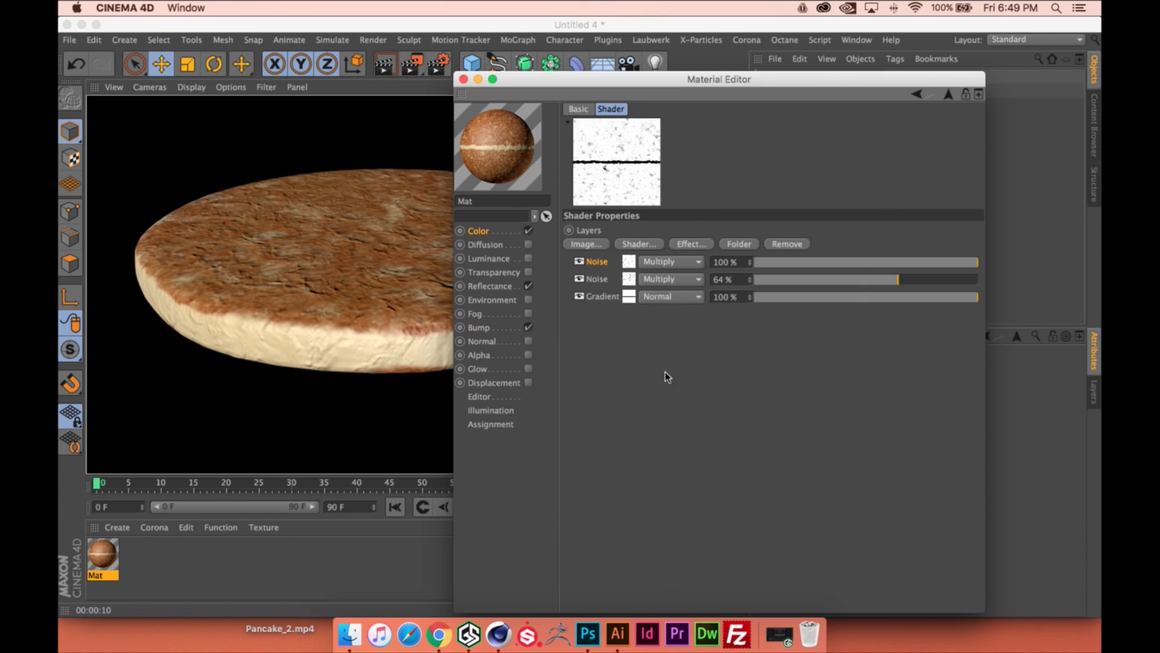
left_click(629, 297)
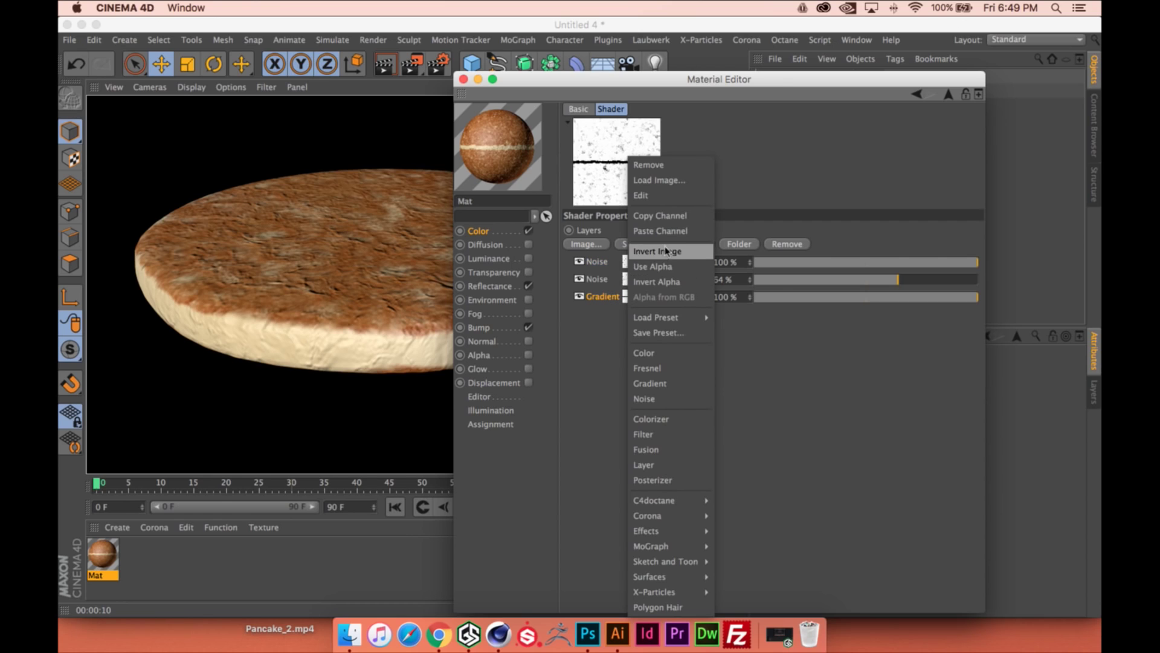
left_click(668, 216)
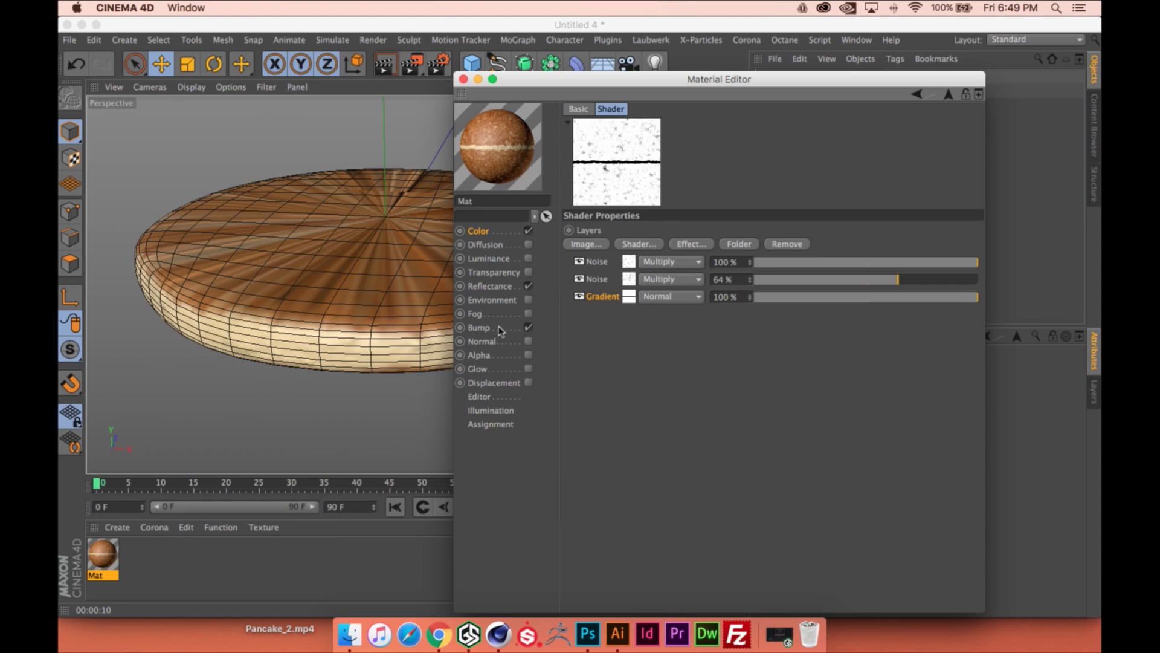
Wrap the bump channel's noise in a Layer shader and open its layer list
left_click(479, 328)
left_click(628, 162)
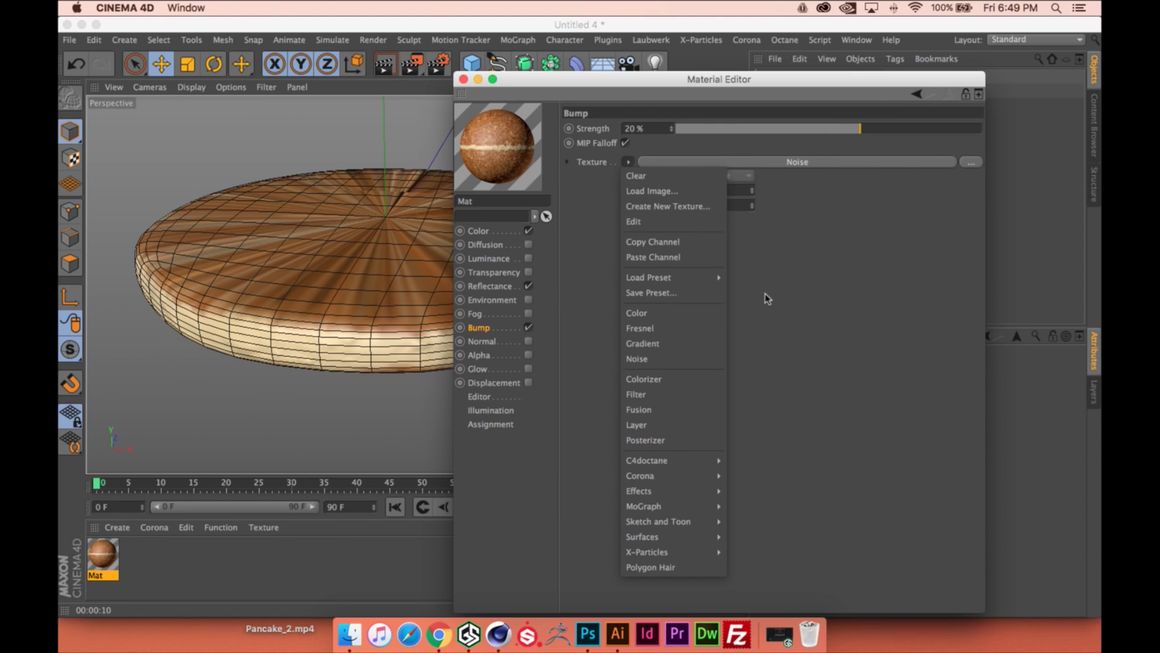
left_click(671, 425)
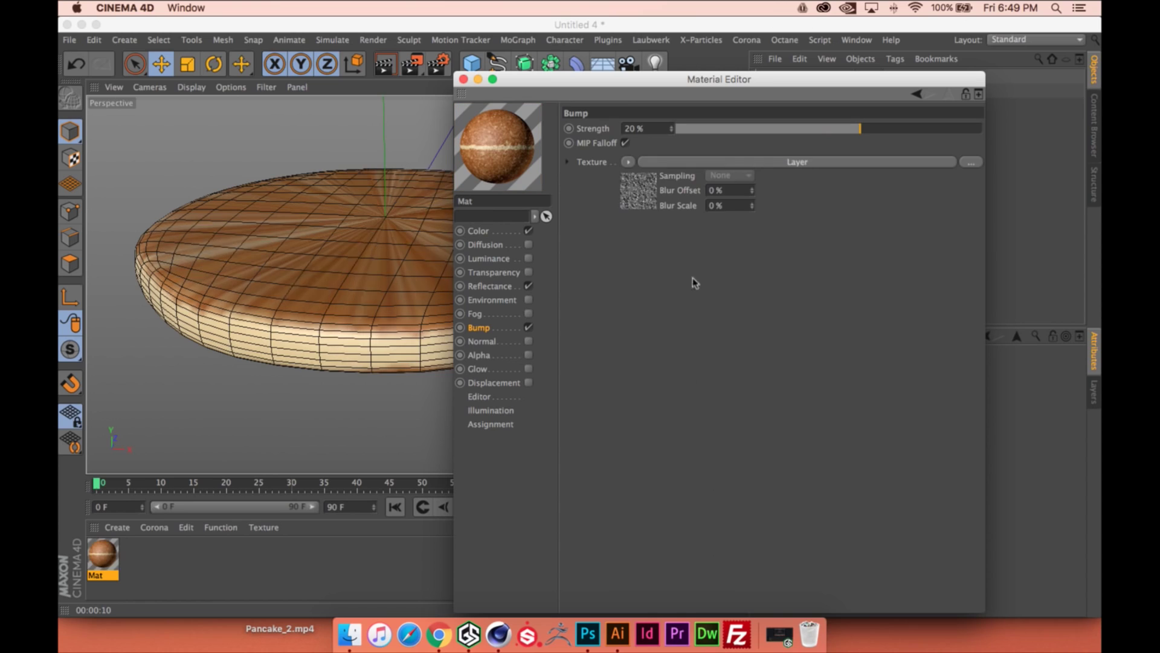
left_click(670, 163)
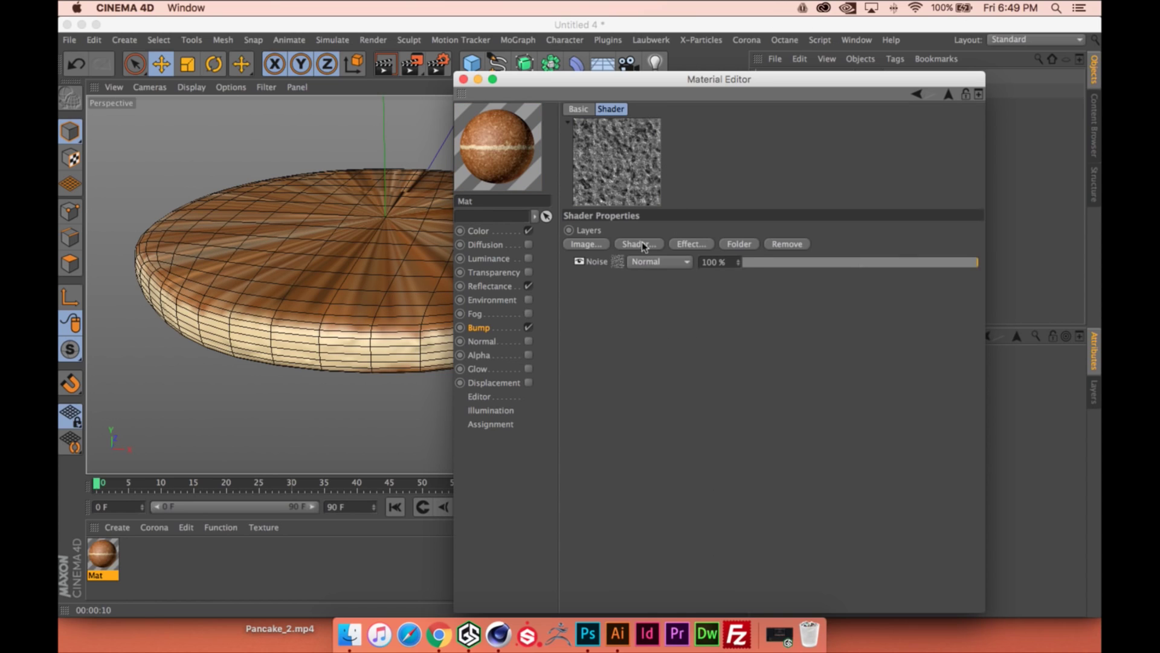
Add a Gradient layer above the bump noise and paste the copied mask gradient into it
left_click(639, 244)
left_click(700, 313)
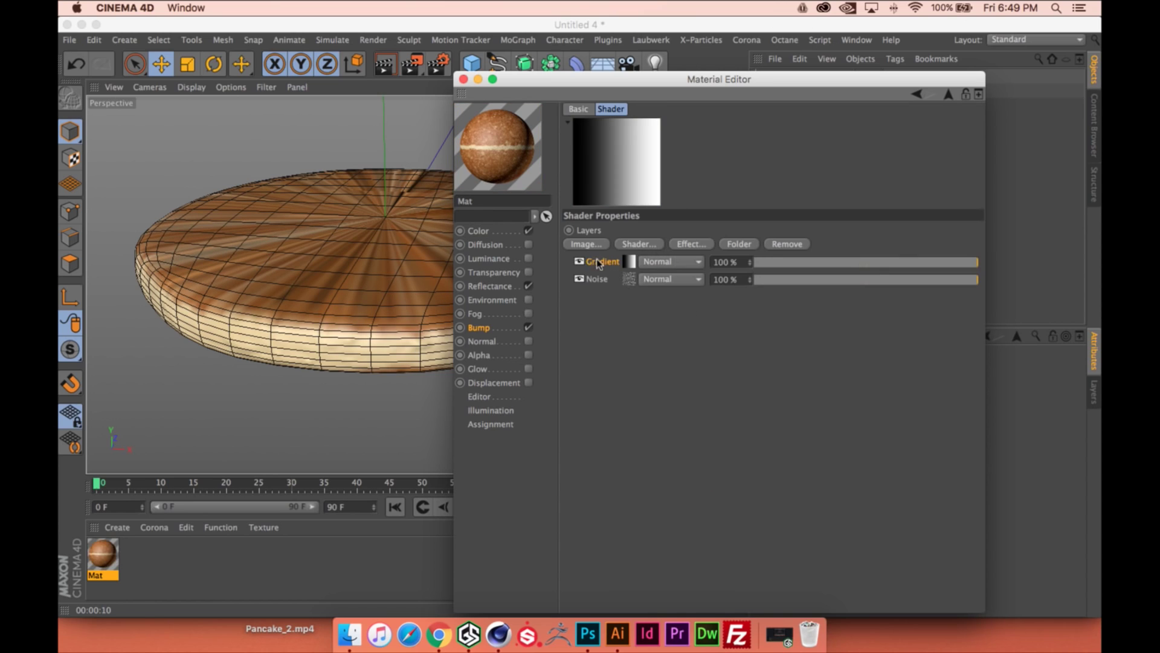
left_click(612, 162)
left_click(648, 237)
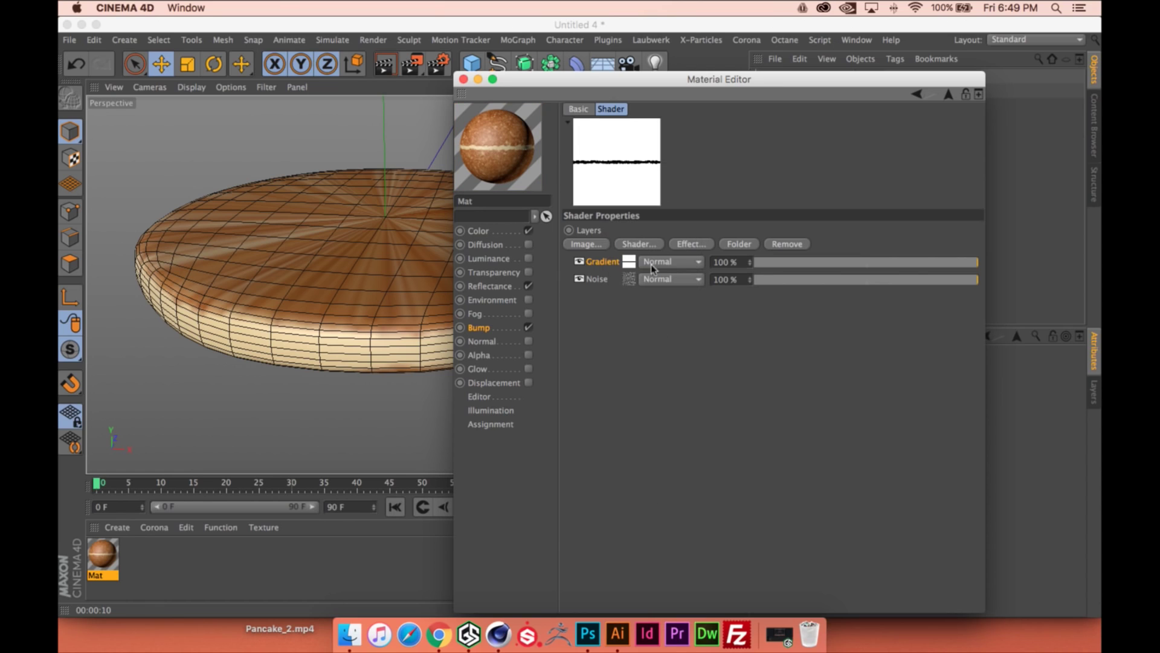
In the bump gradient, recolor the 49.27 % knot white and the last knot black, moving the last knot to 51.61 %
left_click(629, 263)
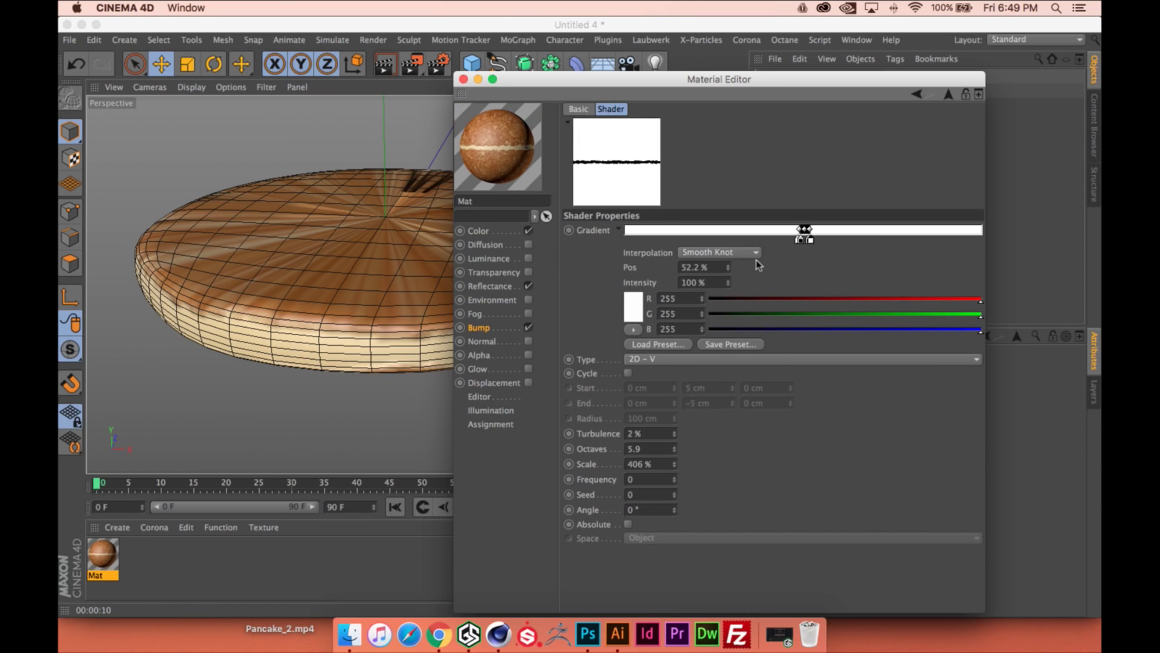
left_click(799, 241)
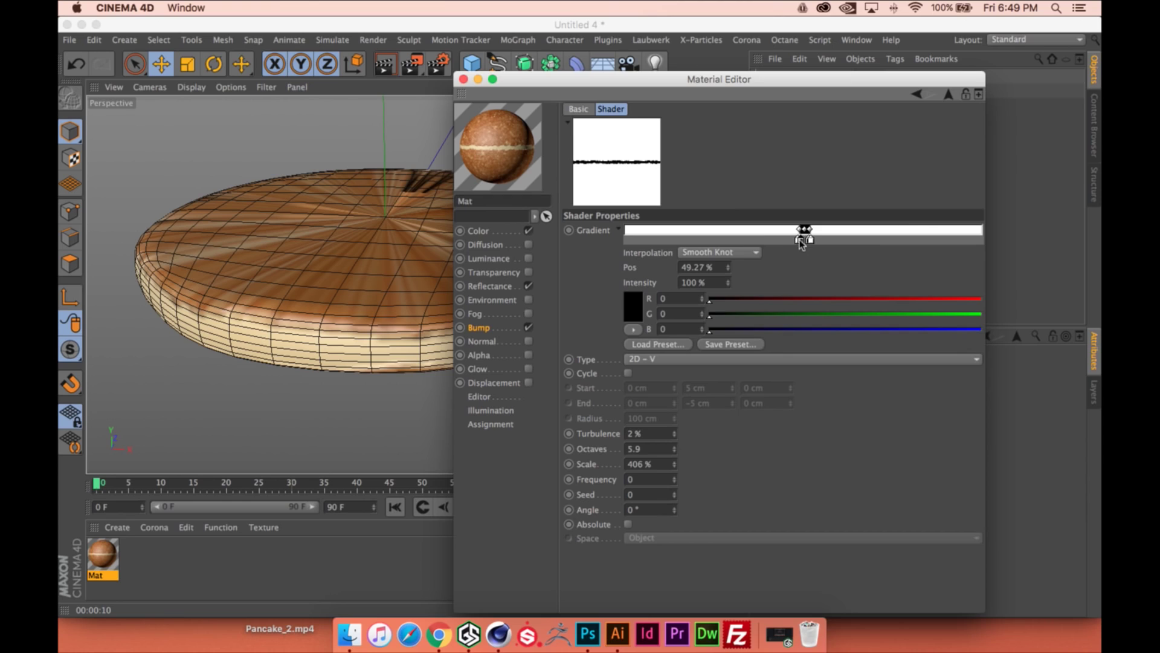
double_click(801, 242)
left_click_drag(754, 242, 699, 181)
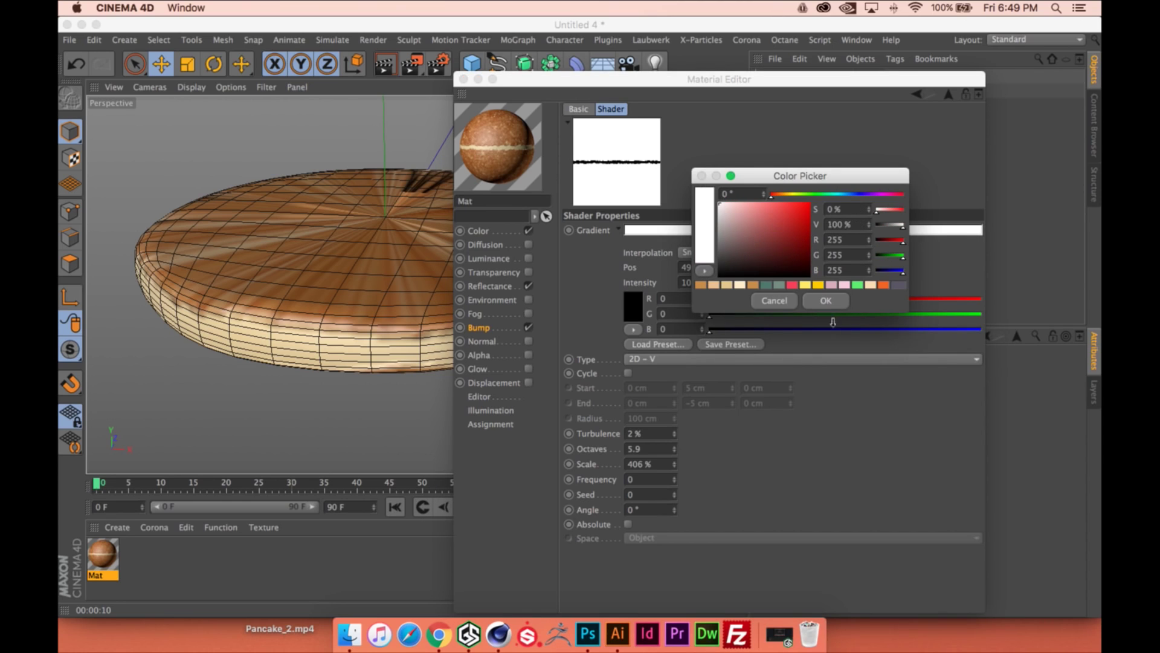
left_click(826, 300)
double_click(810, 241)
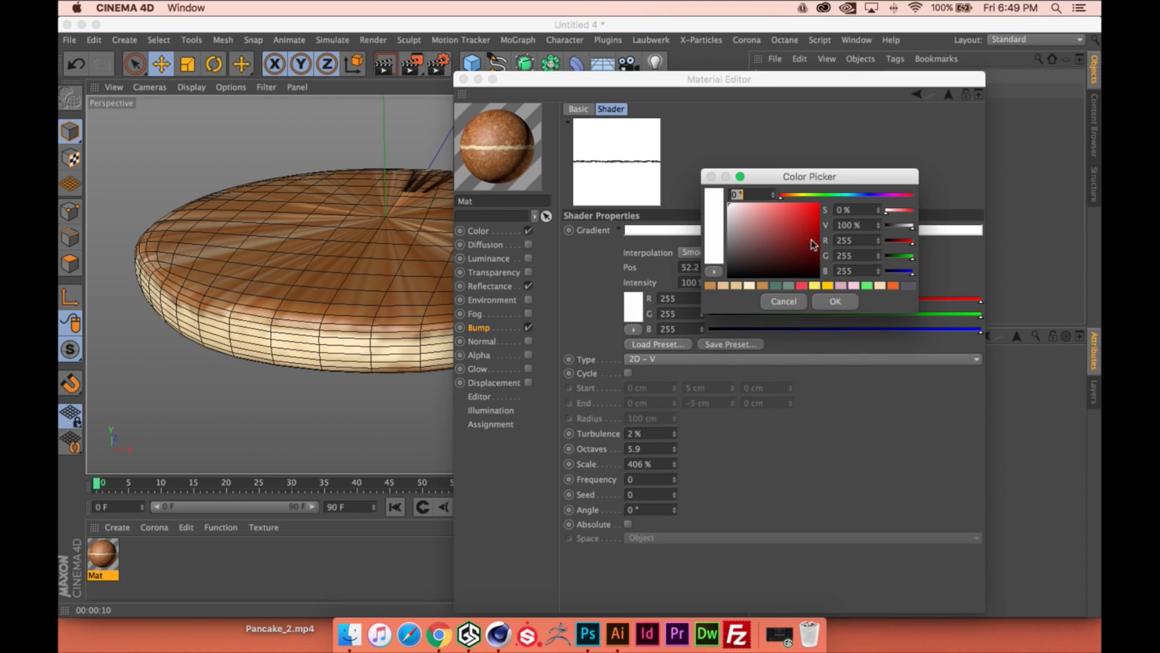
left_click(830, 303)
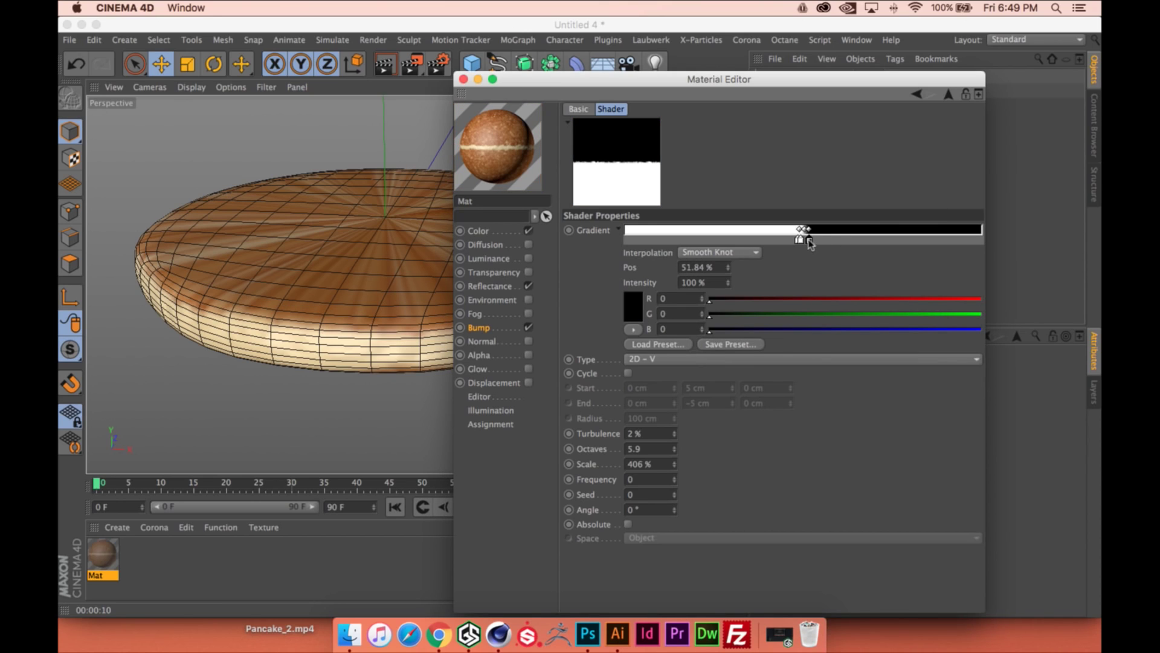
left_click_drag(811, 242, 810, 243)
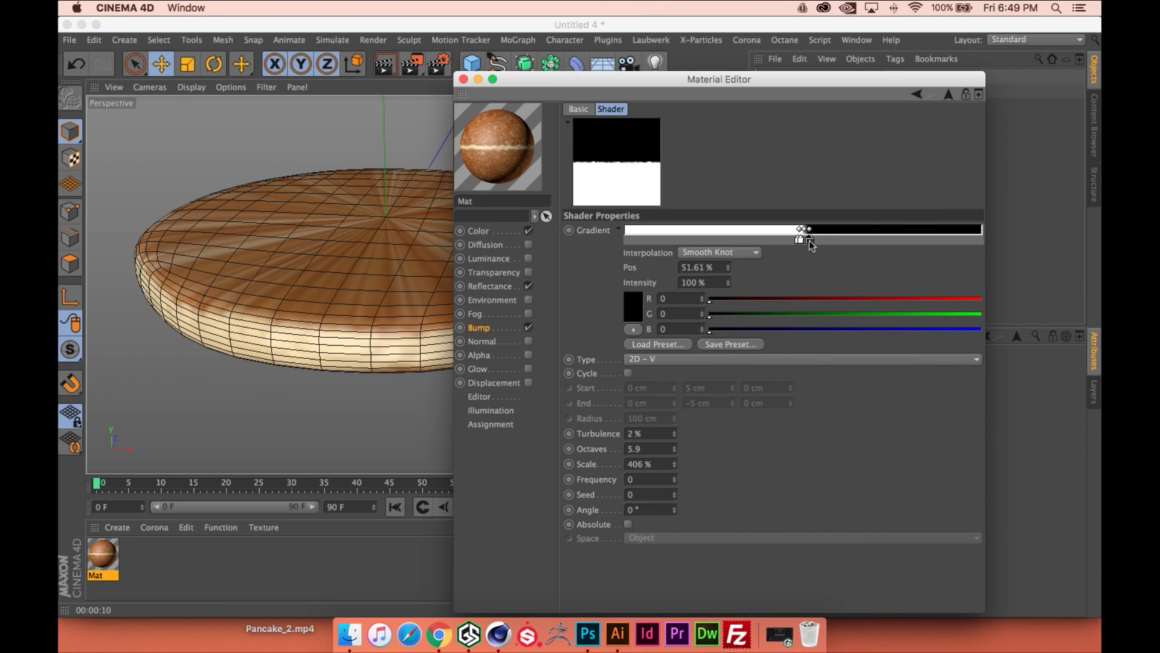
Recolor the bump gradient's 51.43 % knot white and its 48.39 % knot black
left_click(633, 305)
left_click_drag(586, 314, 548, 265)
left_click(654, 361)
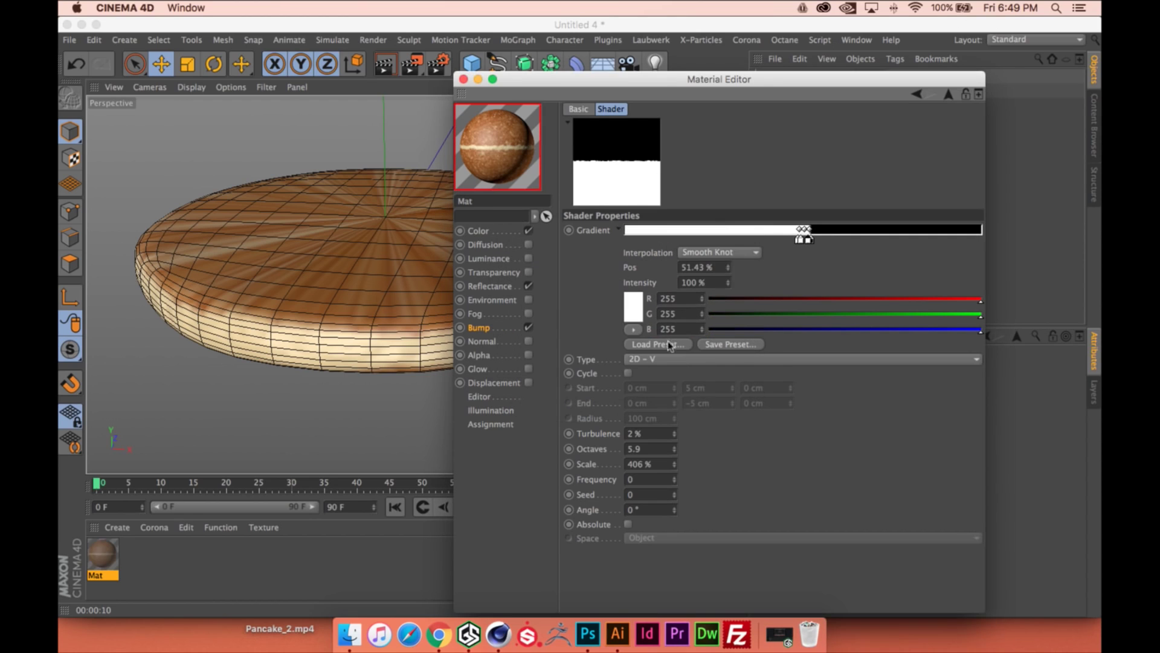
left_click(799, 240)
double_click(799, 240)
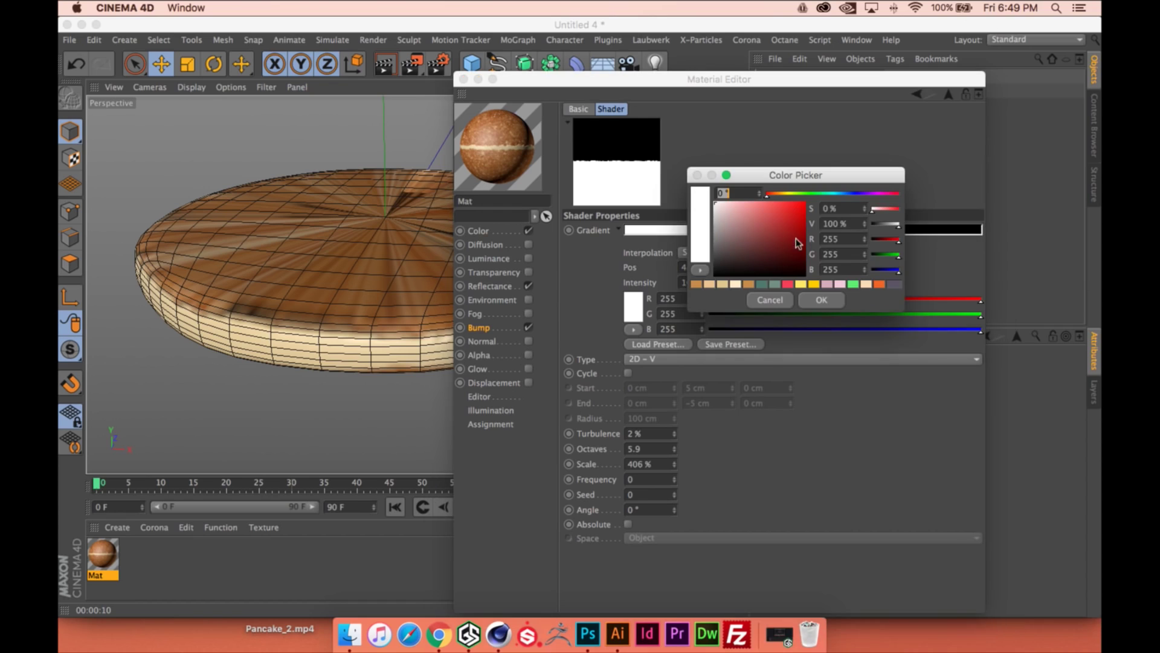
left_click(715, 275)
left_click(823, 301)
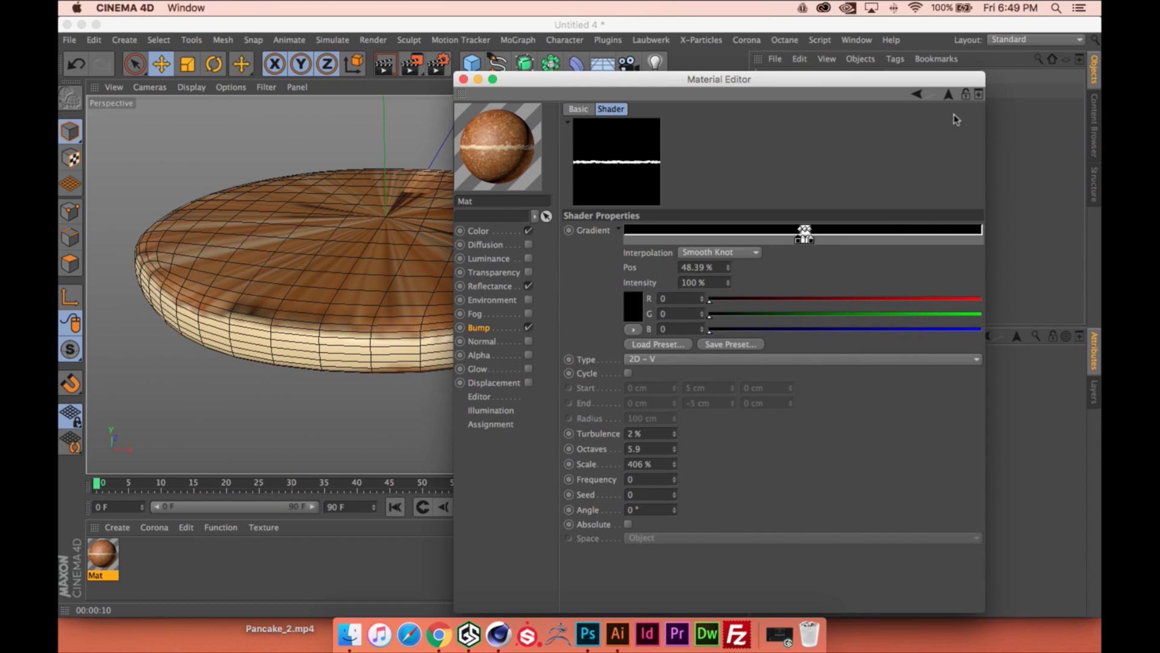
Blend the bump gradient over the noise in Screen mode at 73 % and render the pancake in the viewport
left_click(948, 94)
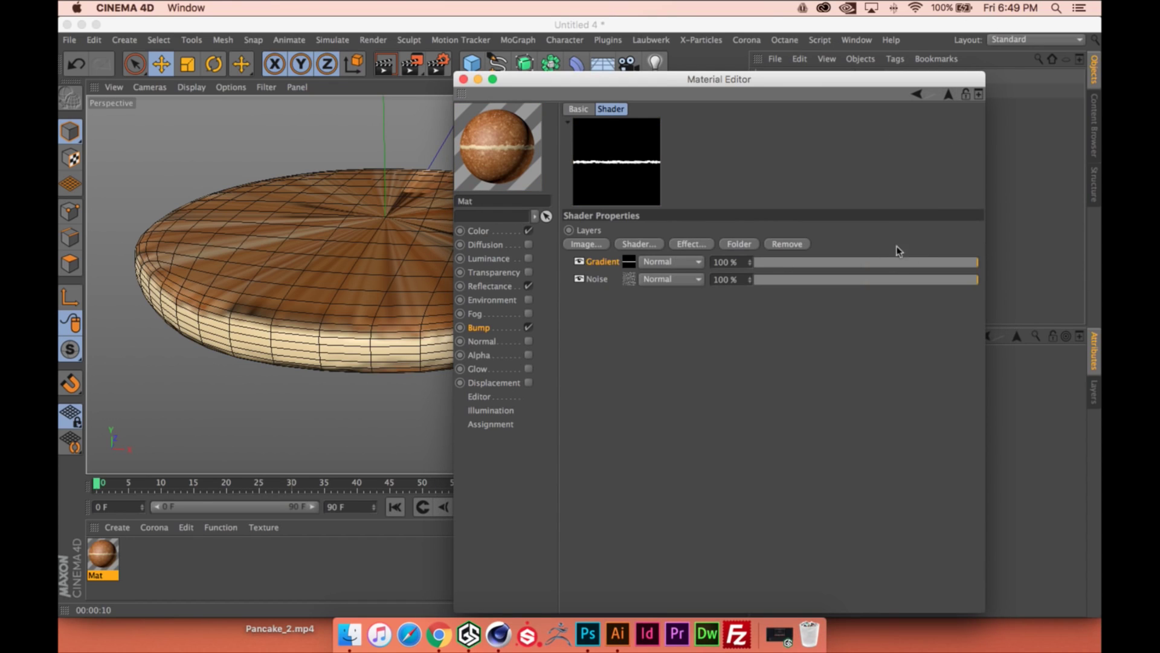
left_click(671, 262)
left_click(656, 312)
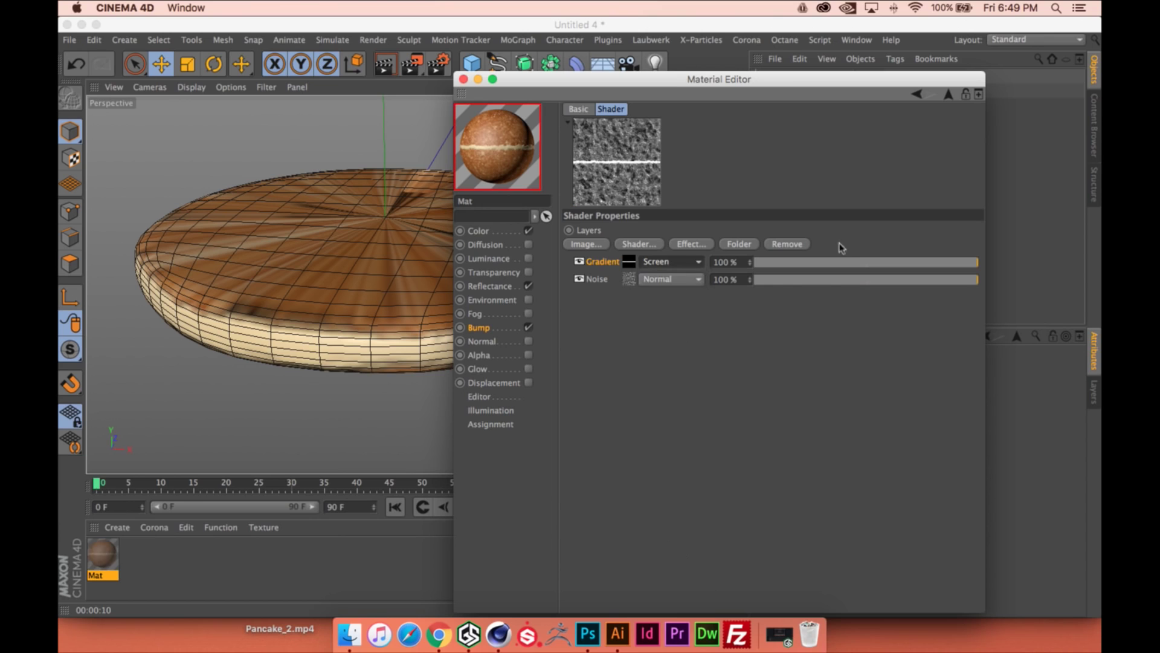
left_click_drag(977, 262, 918, 262)
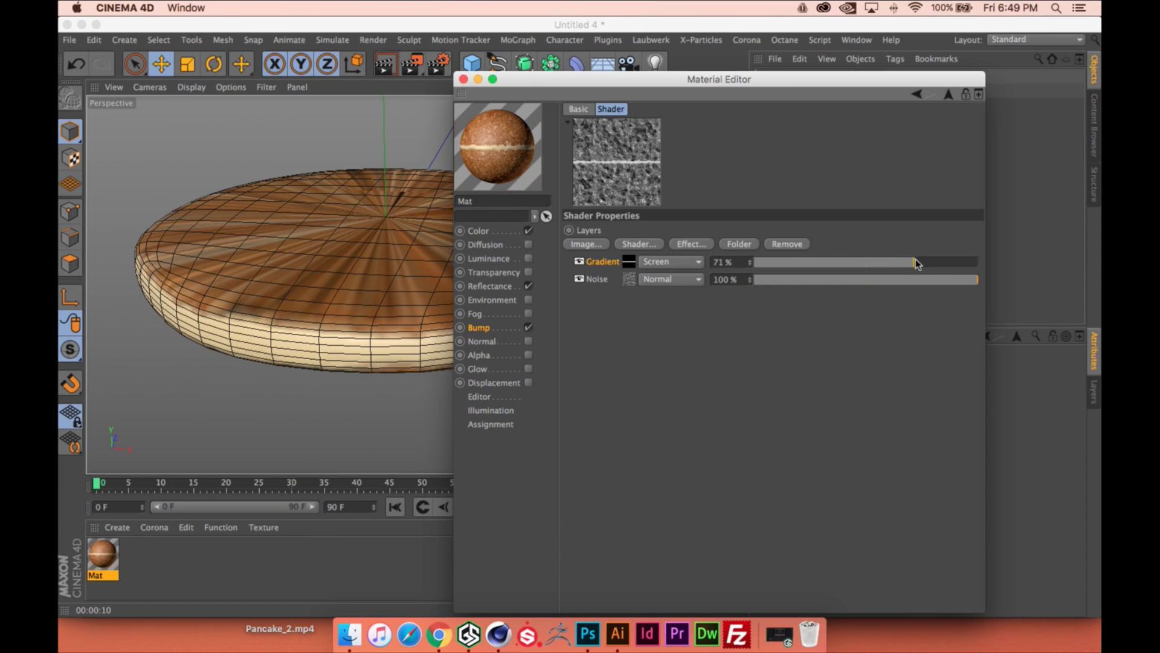
left_click_drag(622, 79, 804, 100)
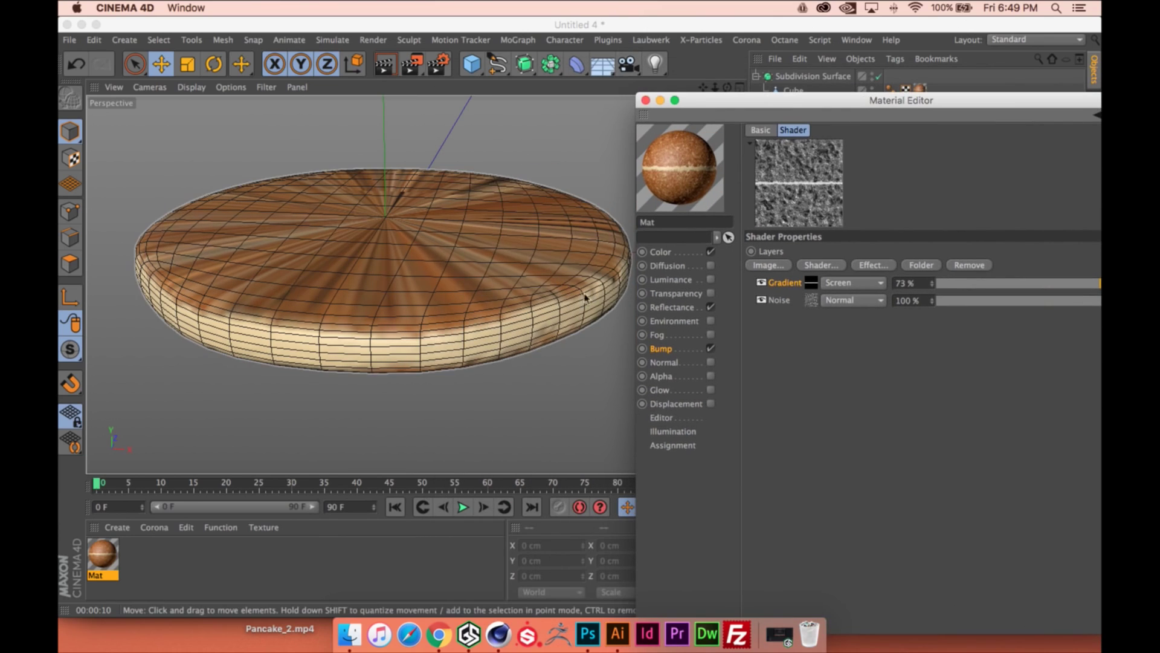
left_click(175, 241)
key("ctrl+r")
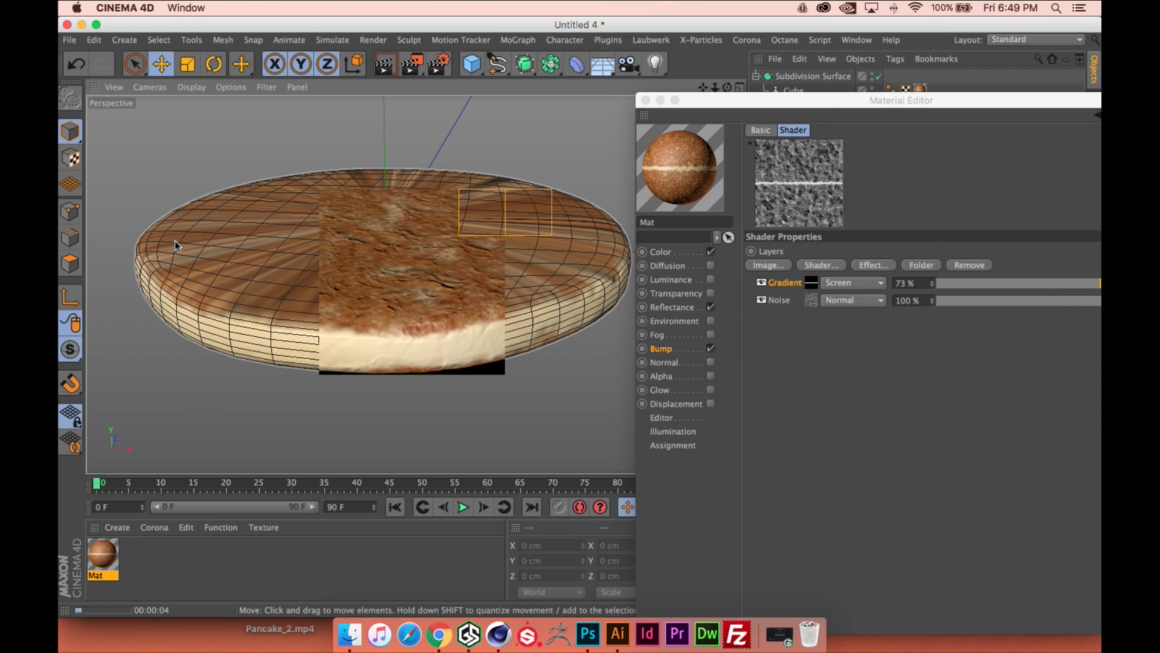
Set the material's bump strength to 13 %
left_click_drag(968, 100, 682, 106)
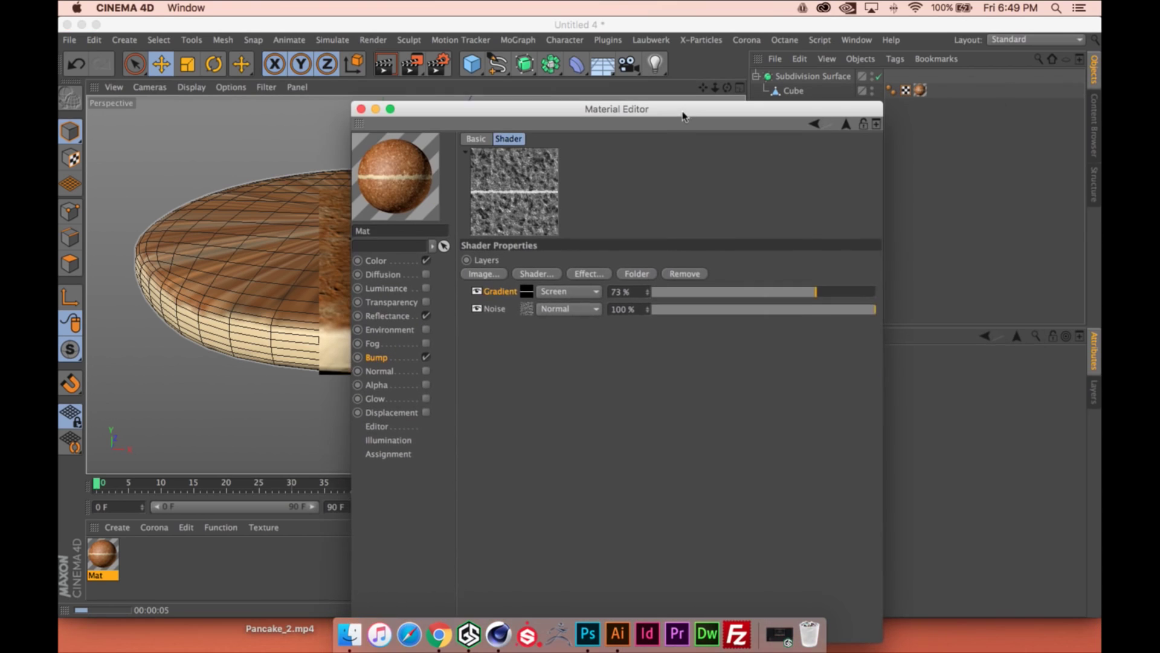
left_click(846, 123)
left_click_drag(753, 159, 746, 156)
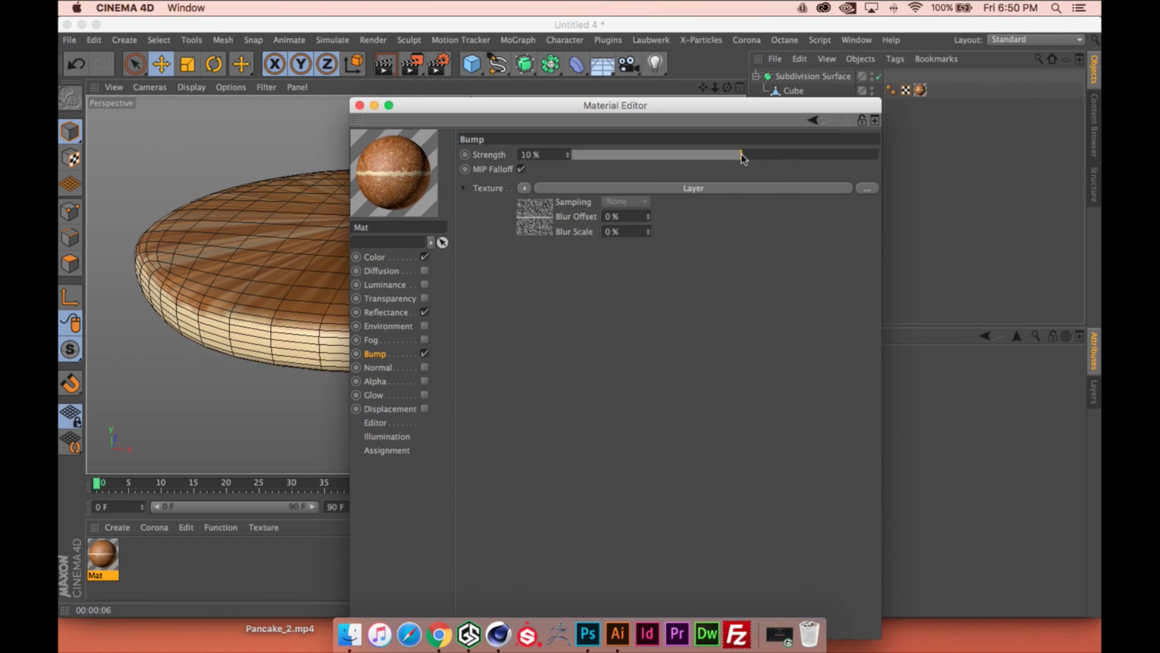
left_click_drag(566, 106, 691, 59)
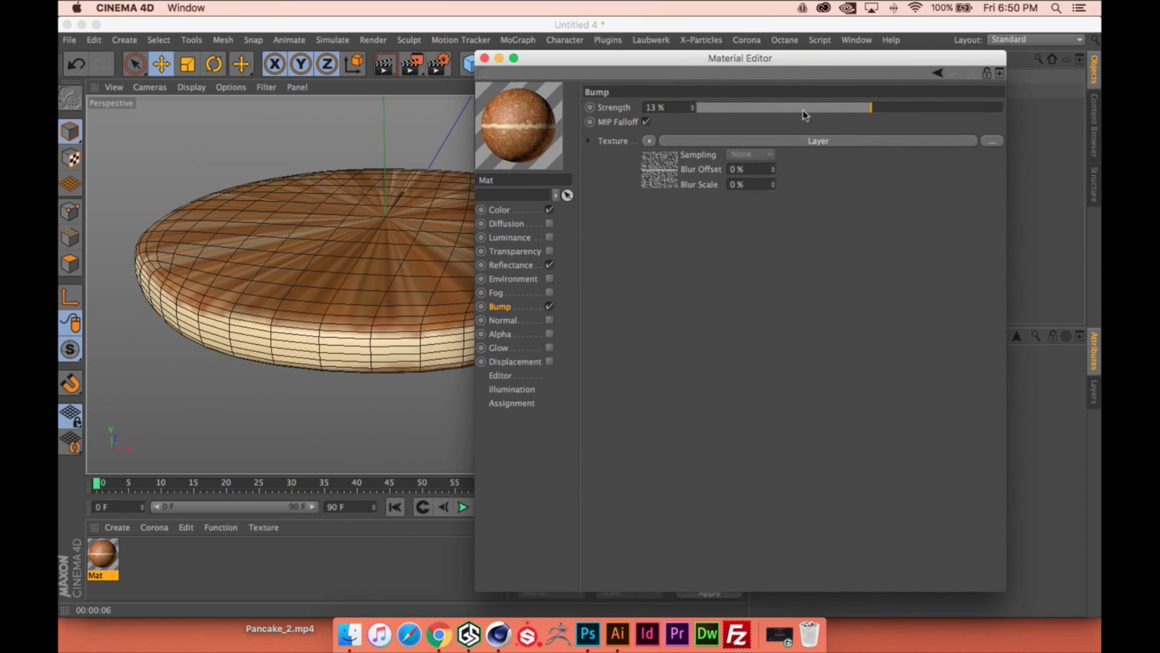
Set the default specular to width 47 %, falloff -23 %, inner width 7 % and specular strength 46 %, and close the material
left_click(511, 266)
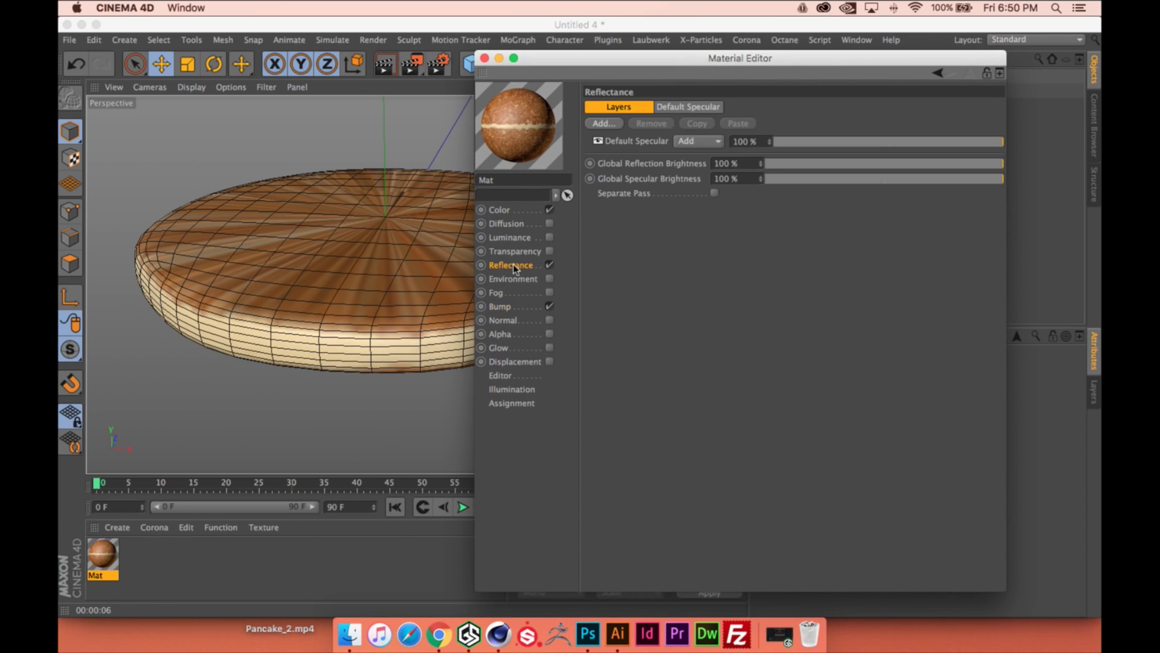
left_click(634, 143)
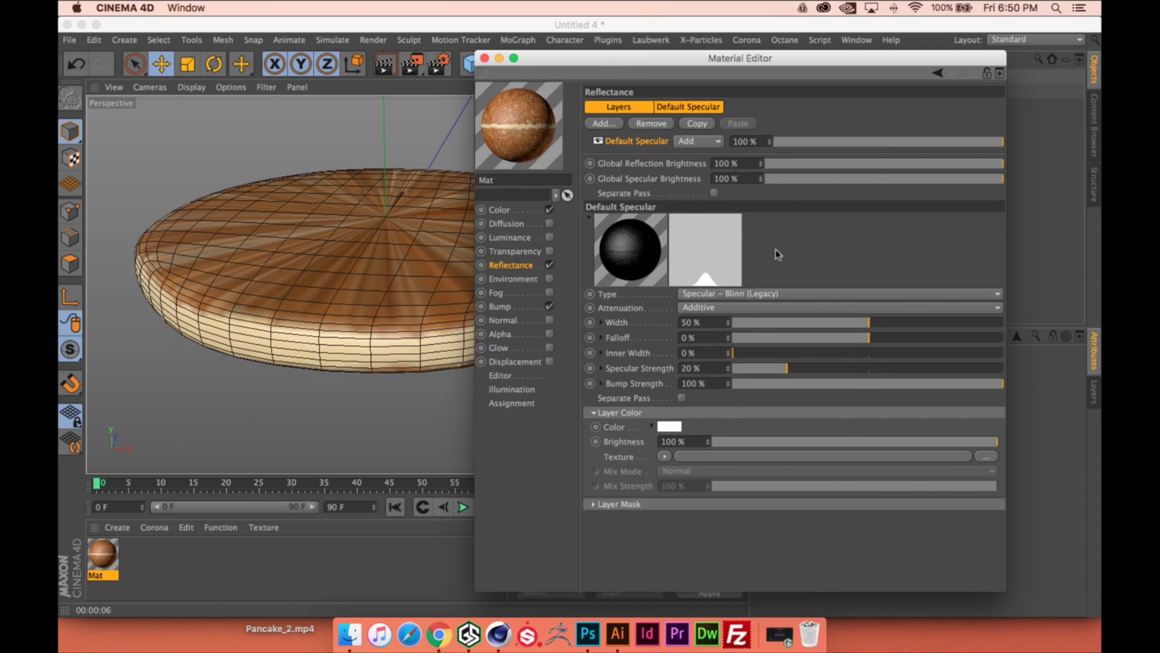
mouse_move(866, 340)
left_mouse_down()
mouse_move(840, 339)
mouse_move(860, 323)
left_mouse_up()
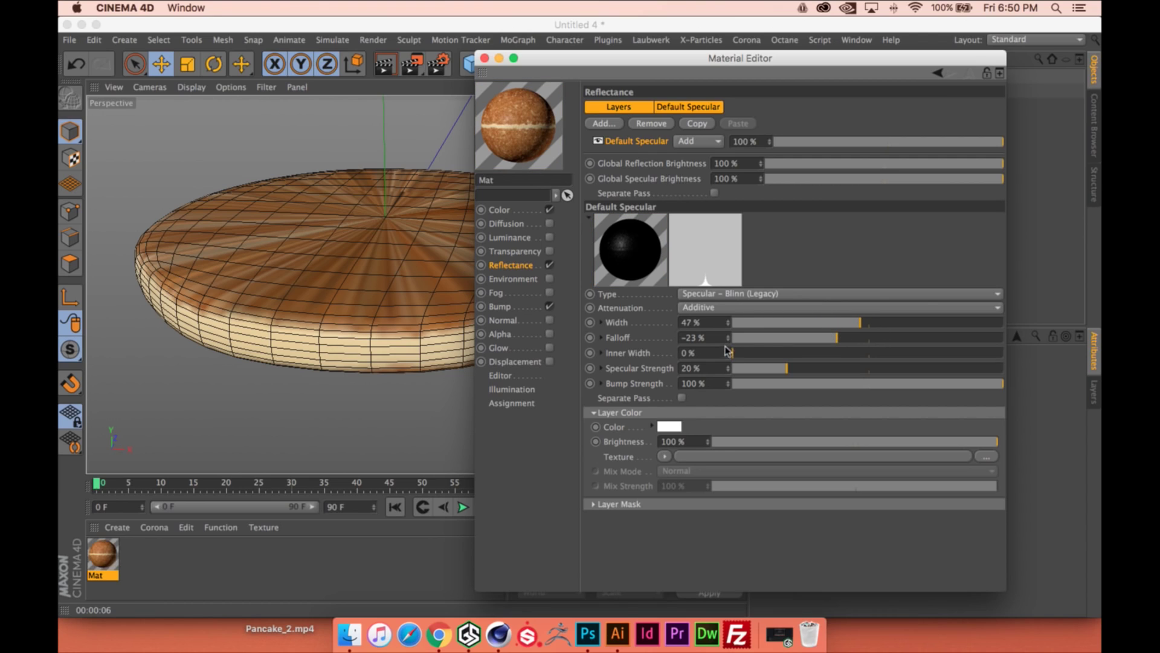
left_click_drag(733, 354, 864, 369)
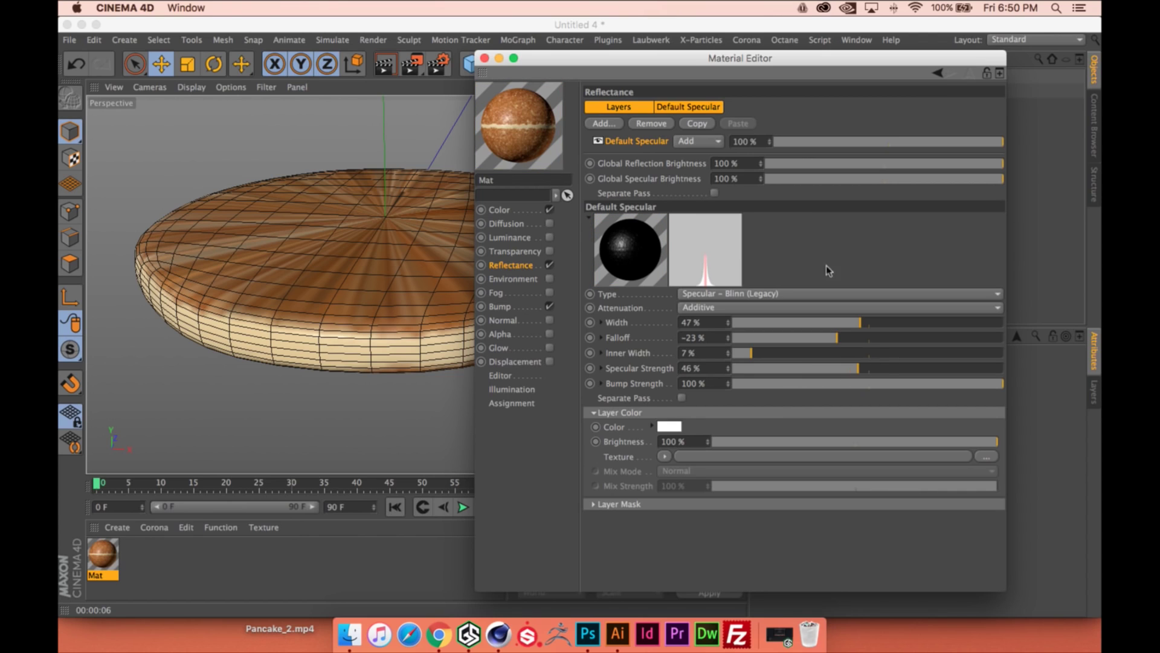
left_click(485, 58)
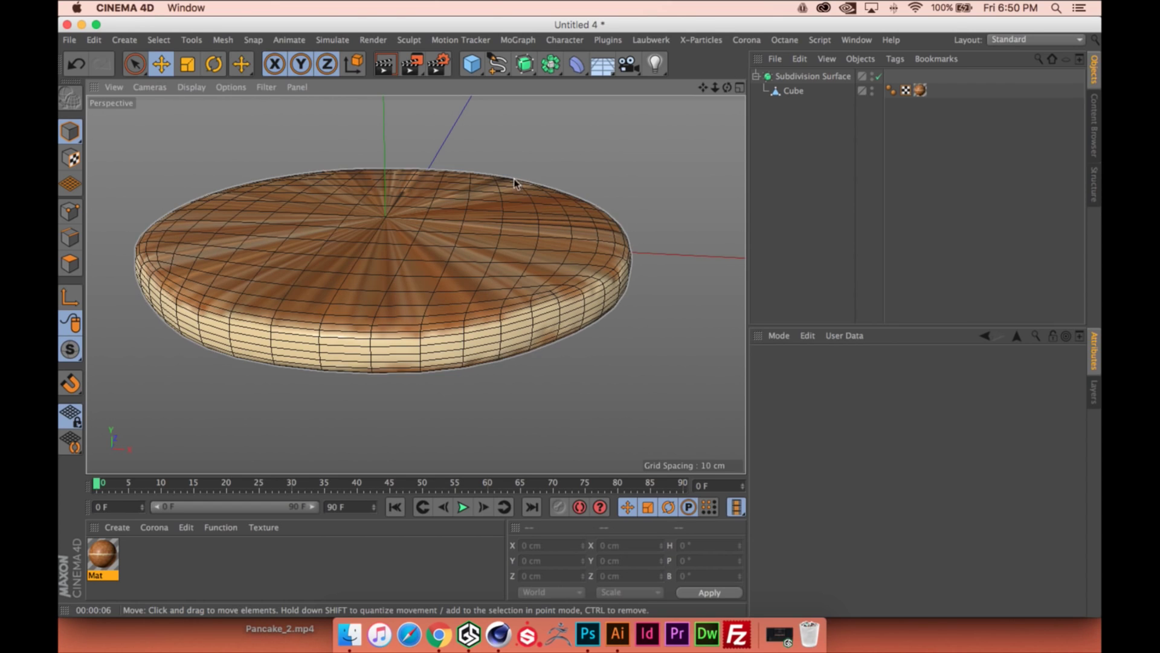
Try to move the top center polygon of the cube inside the Subdivision Surface
left_click_drag(575, 197, 614, 180, "alt")
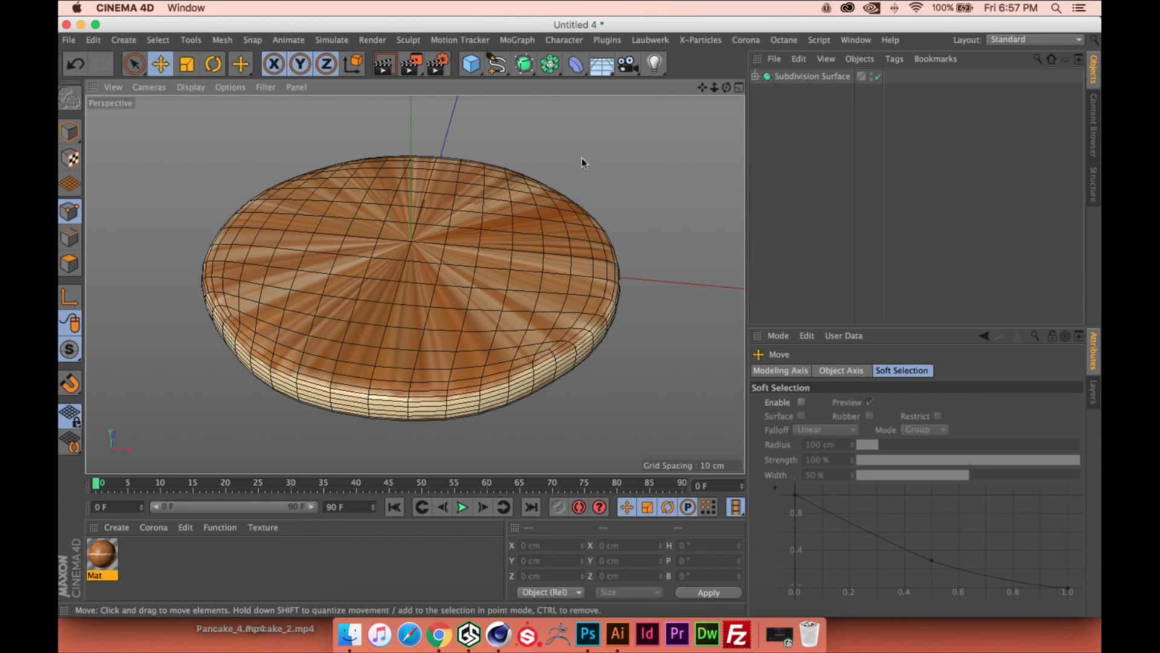
left_click(755, 76)
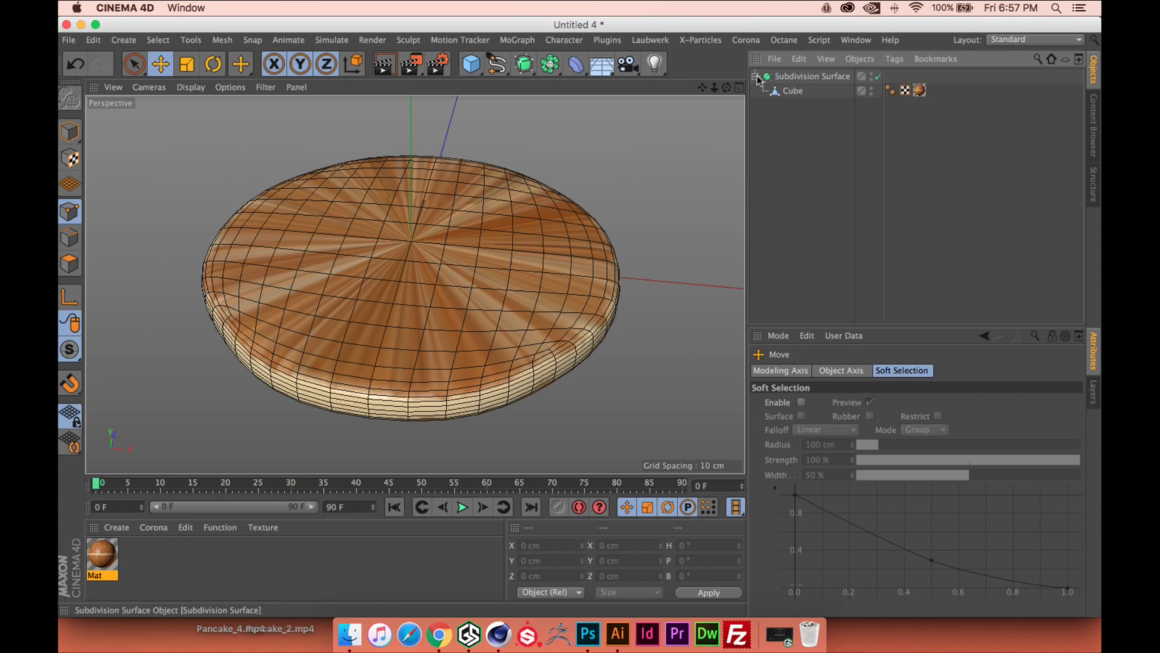
left_click(792, 91)
left_click(404, 241)
left_click(359, 202)
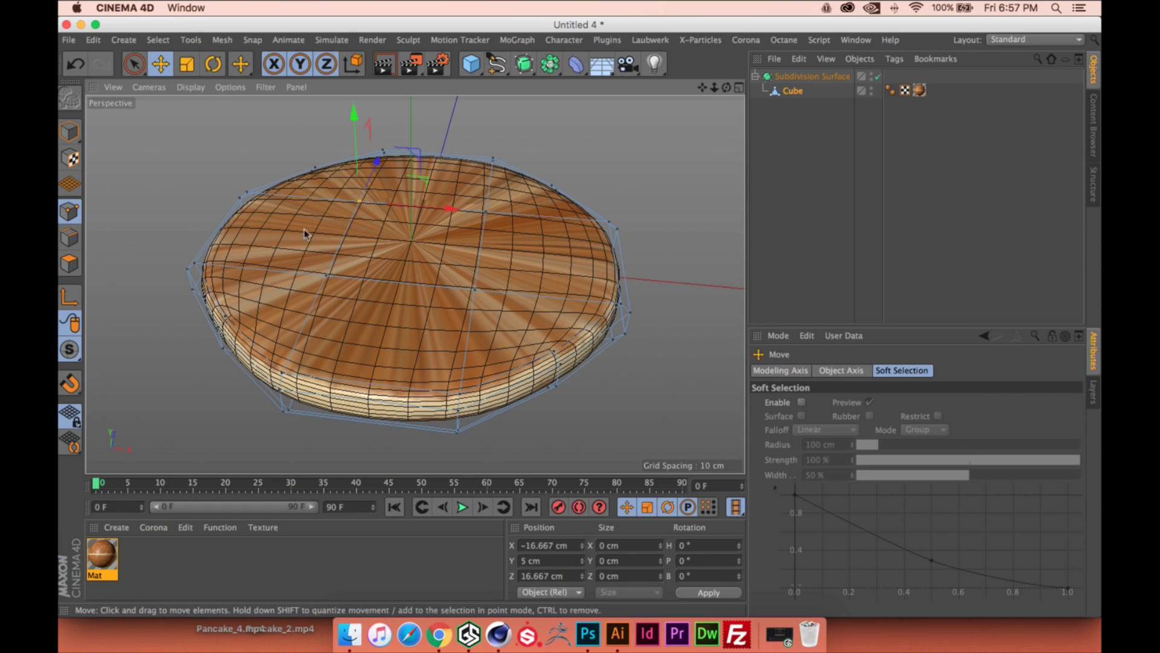
left_click(70, 264)
left_click(381, 237)
left_click_drag(409, 168, 410, 180)
left_click(550, 131)
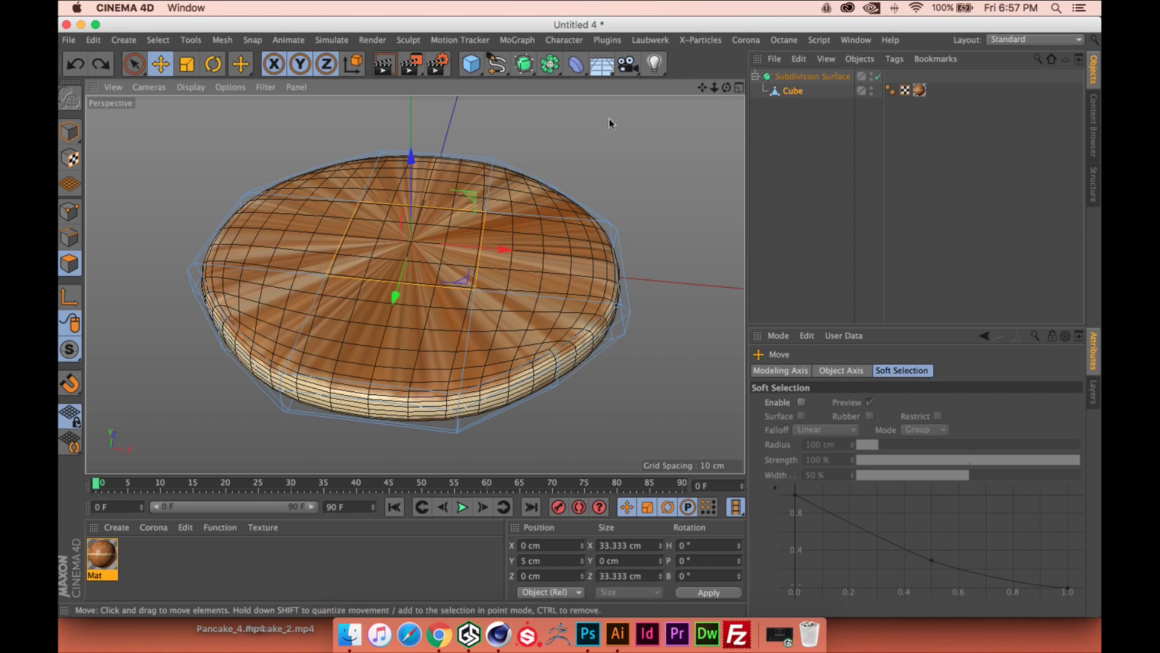
Duplicate the Subdivision Surface with its cube and disable the original
left_click(800, 77)
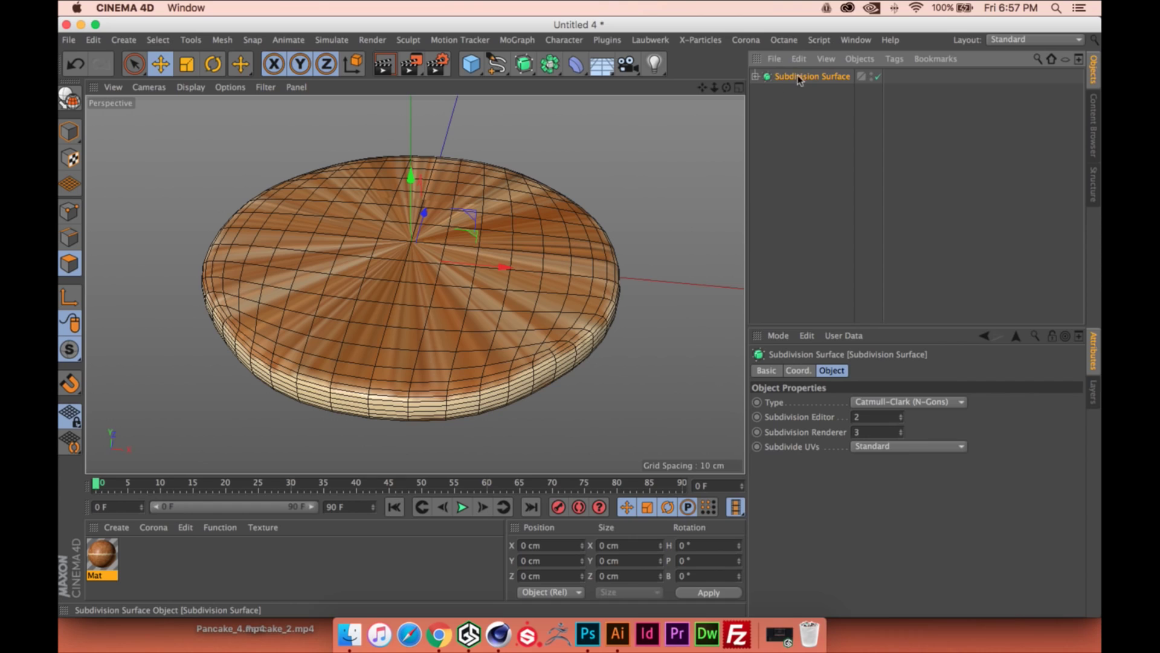
left_click_drag(798, 67, 799, 69, "ctrl")
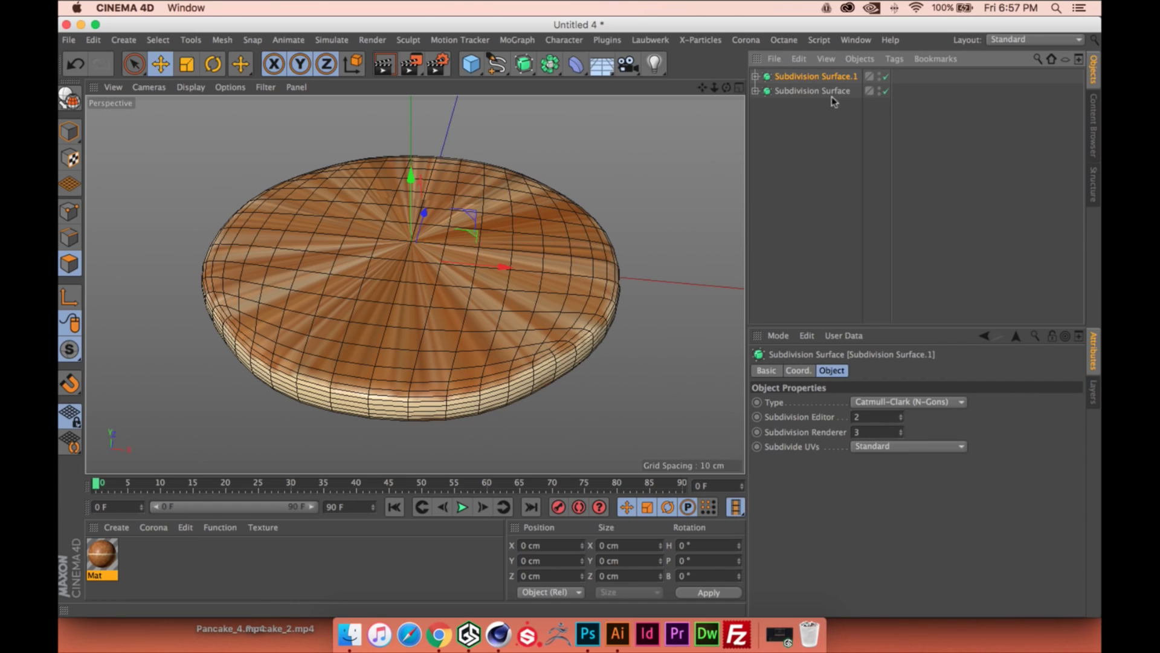
left_click(886, 92)
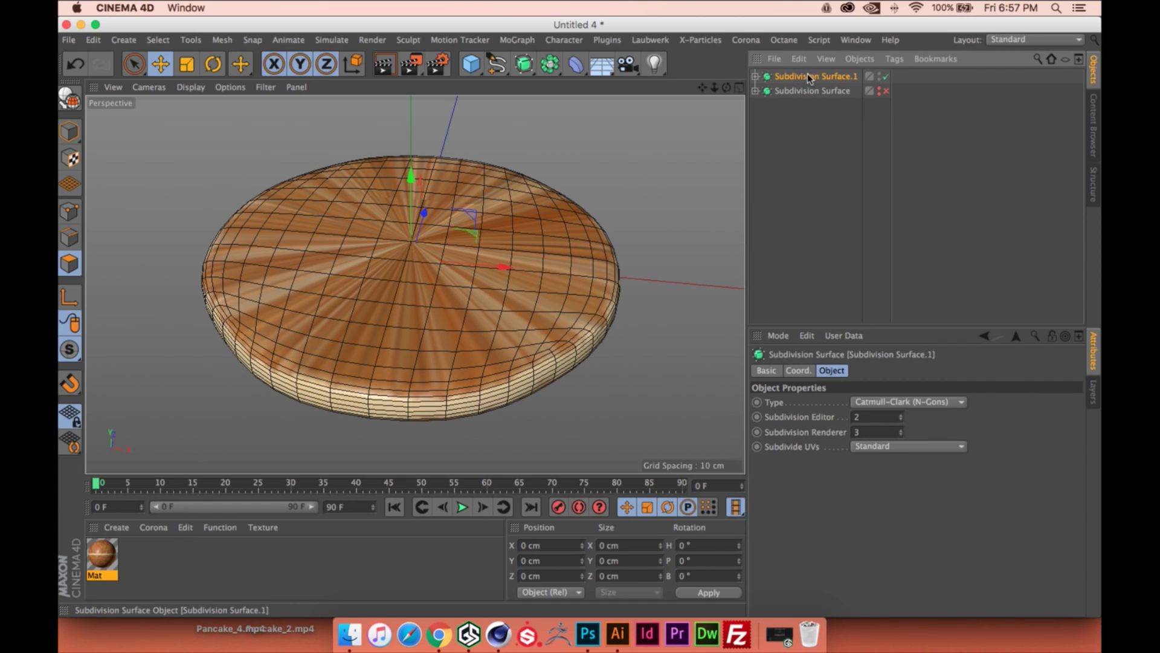
Convert the duplicated Subdivision Surface to an editable mesh, move its cube out of the resulting null and delete the null
left_click(754, 76)
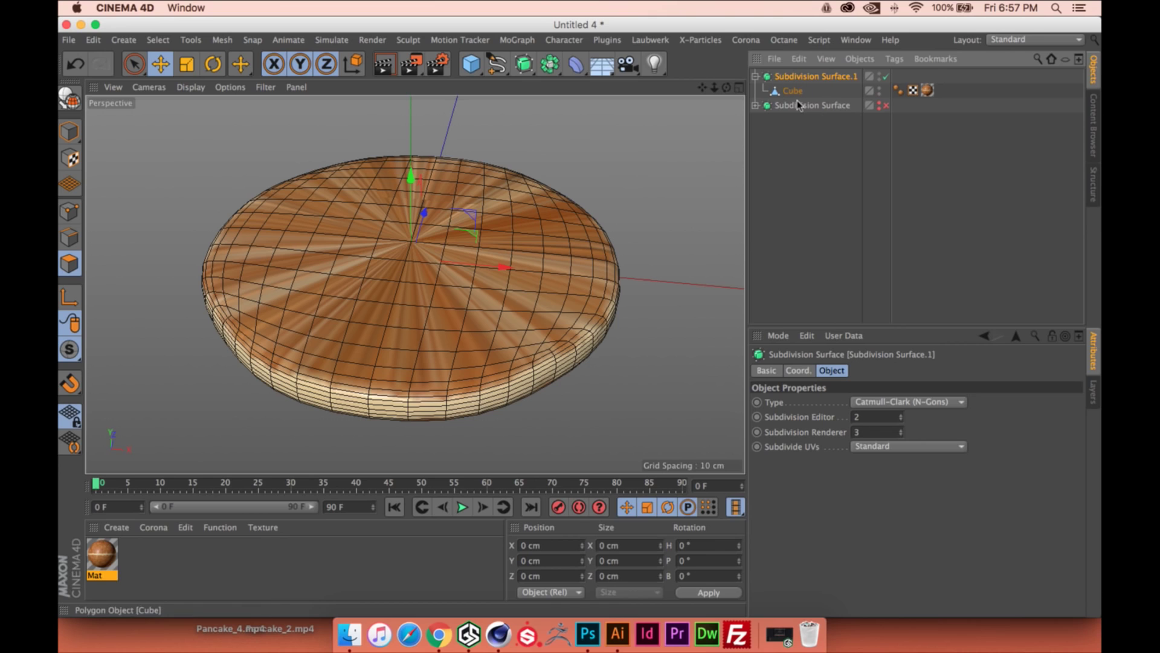
key("c")
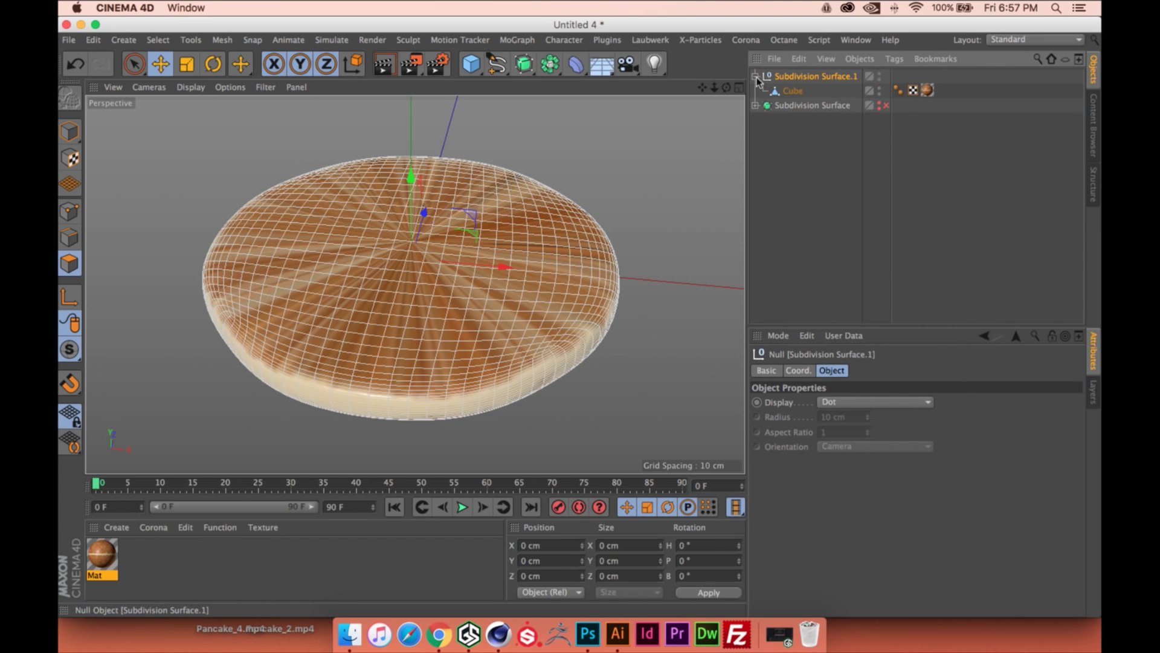
left_click_drag(801, 95, 797, 68)
left_click(800, 91)
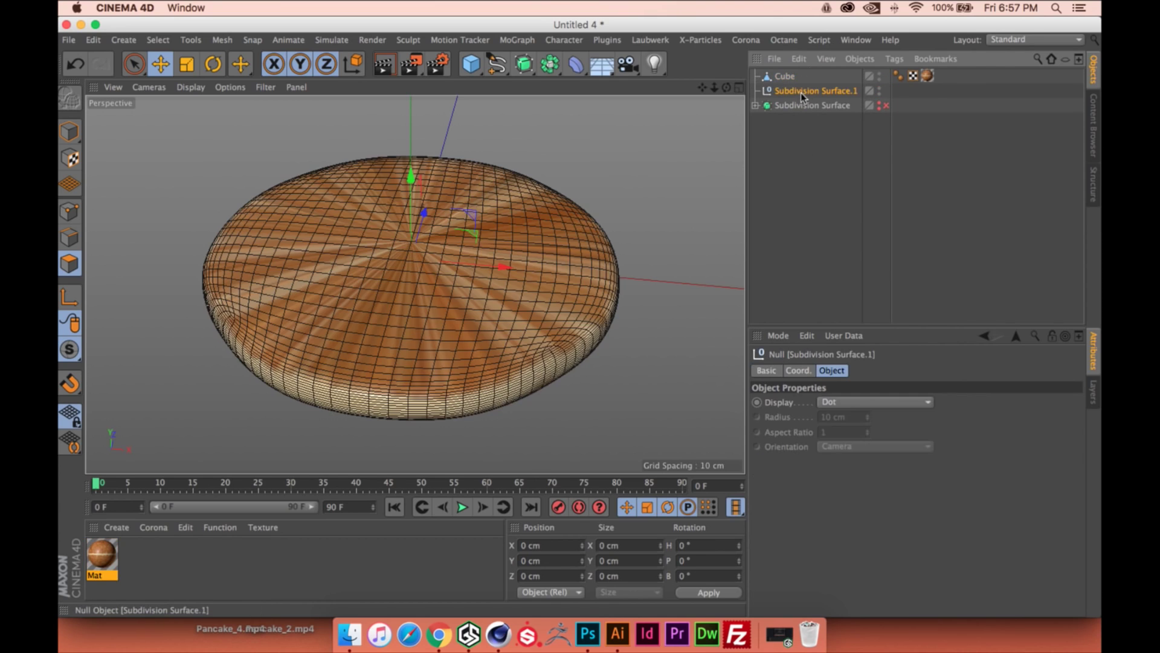
key("Delete")
Delete the editable cube's UVW tag and generate new UVW coordinates from its cylindrical texture tag
left_click(785, 77)
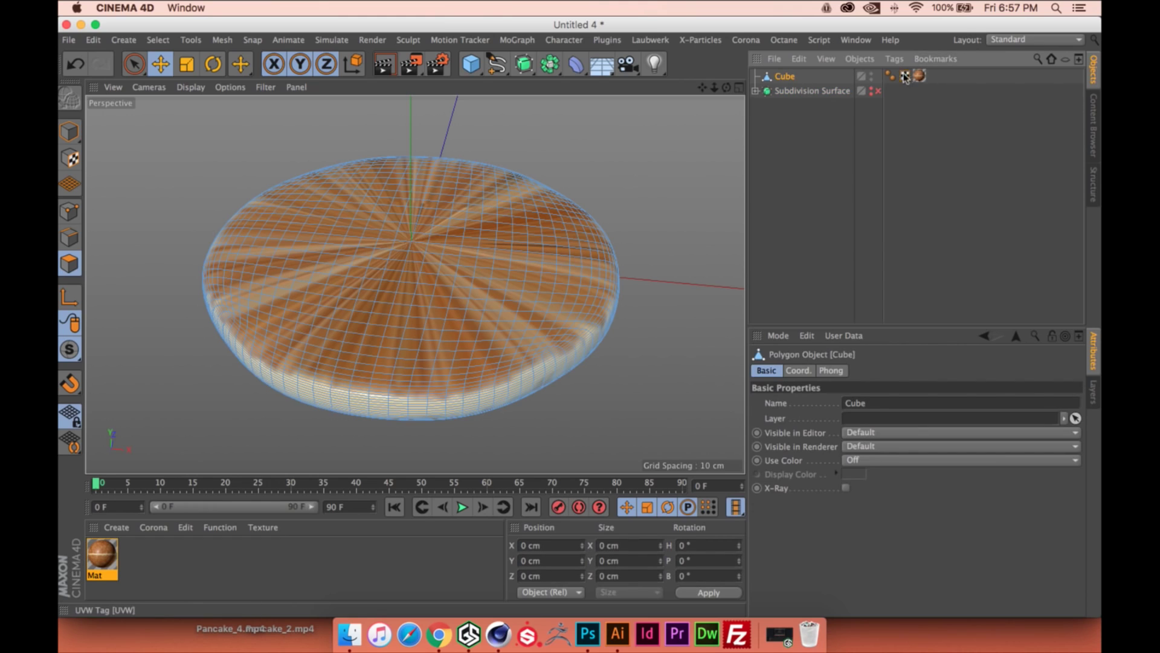
left_click(905, 77)
key("Delete")
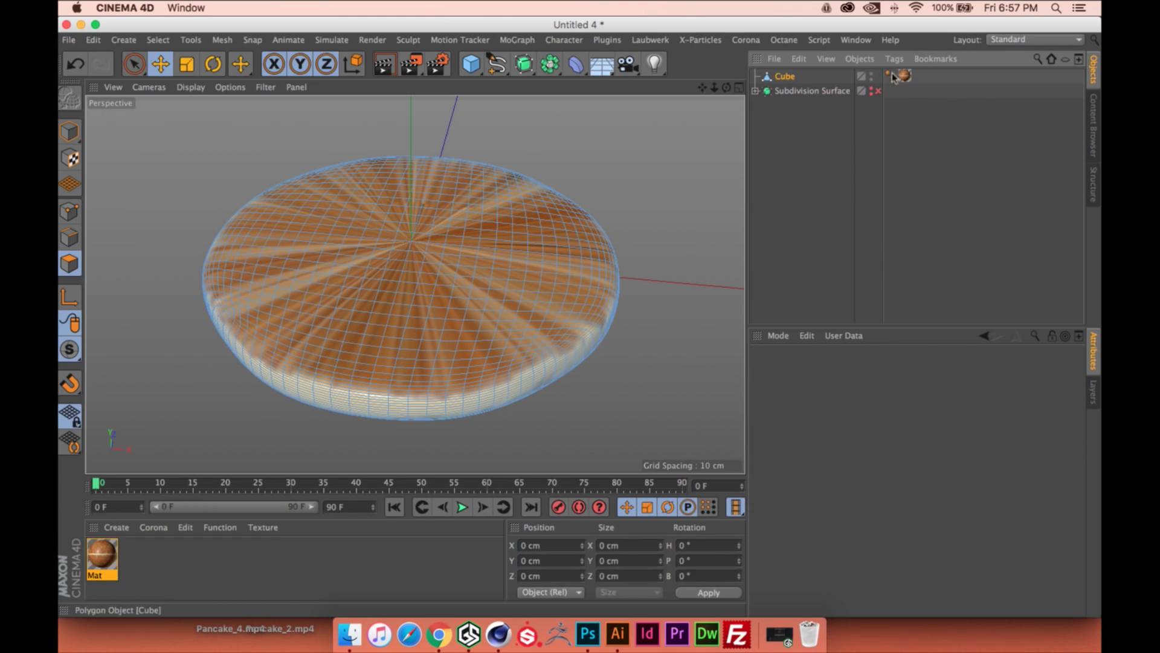
left_click(905, 76)
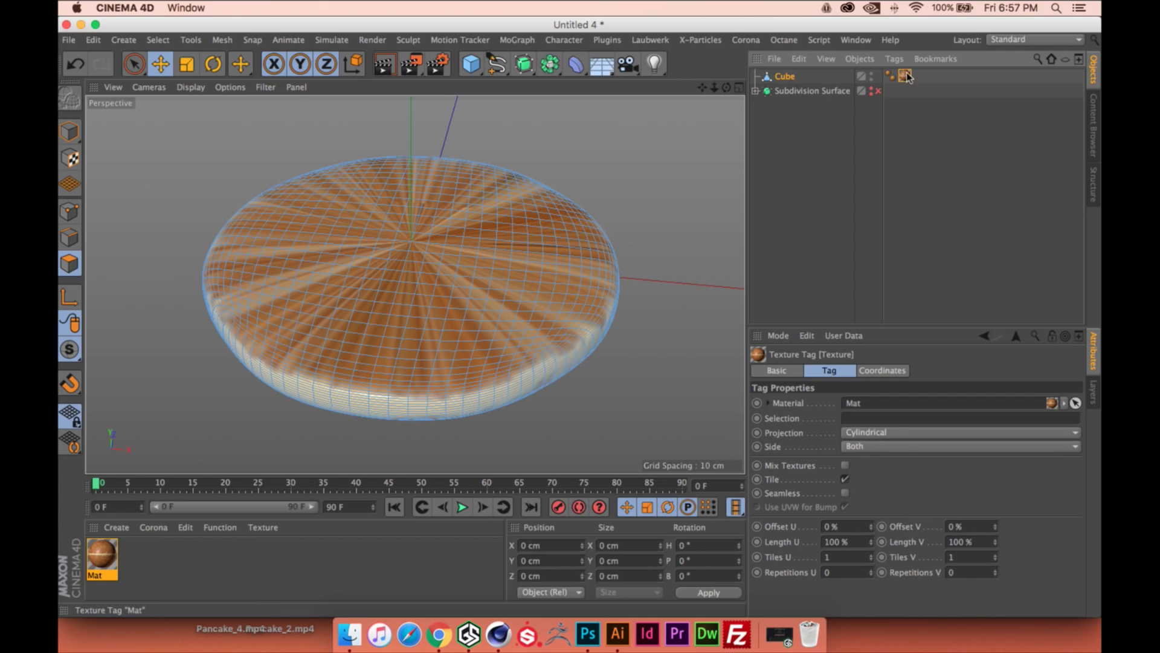
left_click(892, 60)
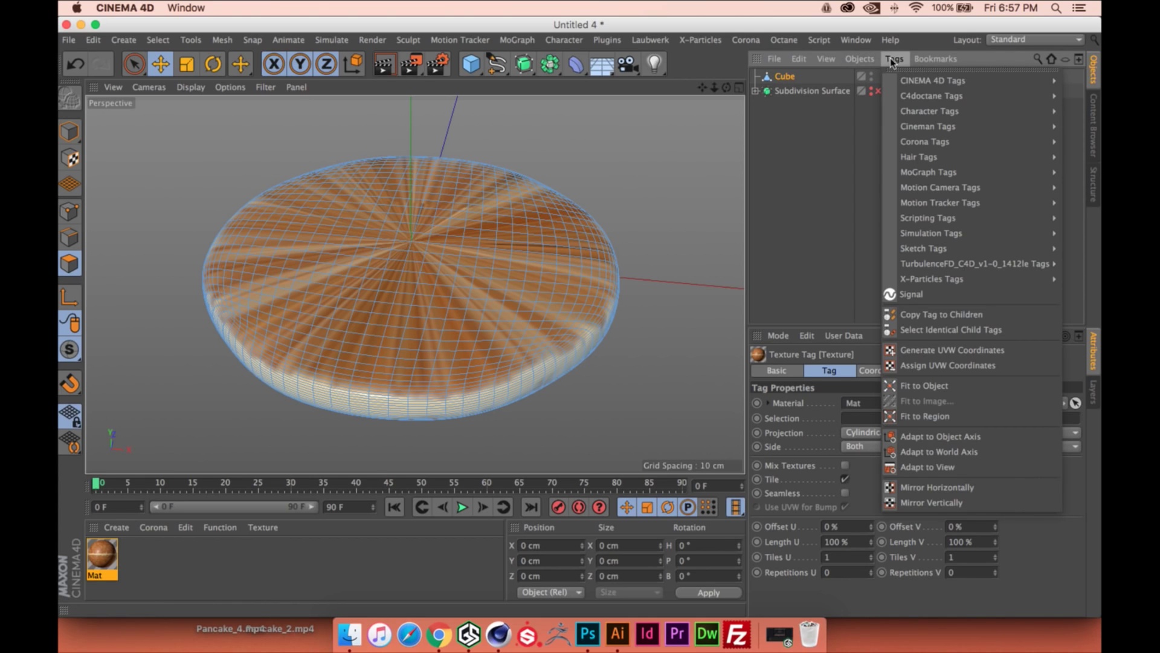
left_click(962, 350)
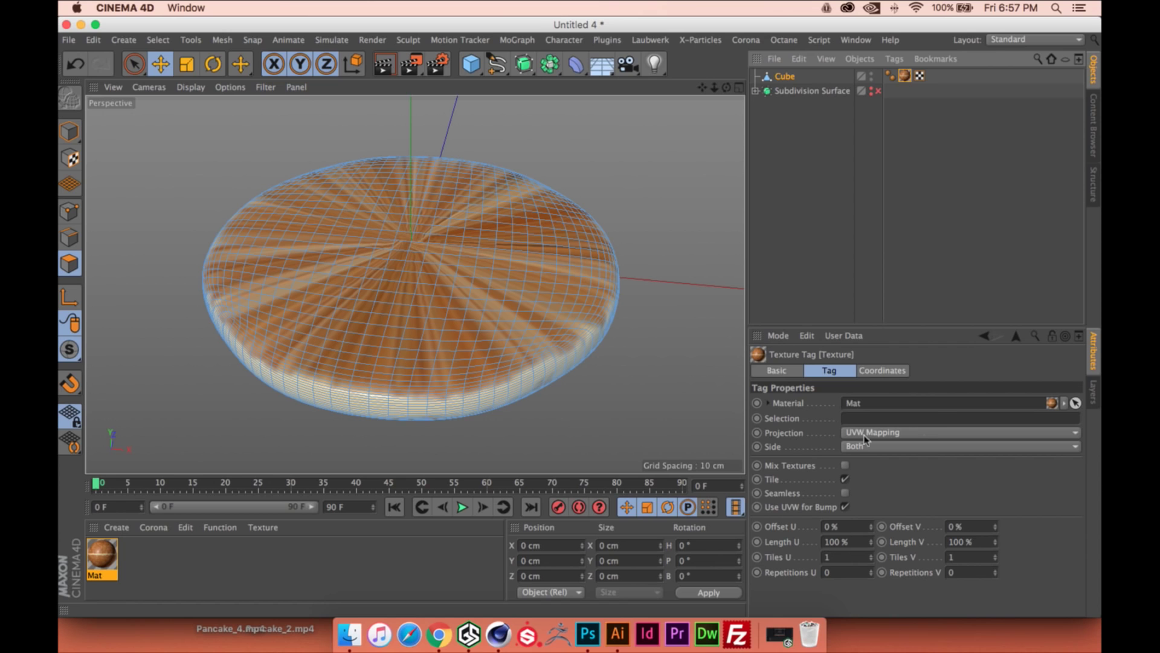
left_click(861, 146)
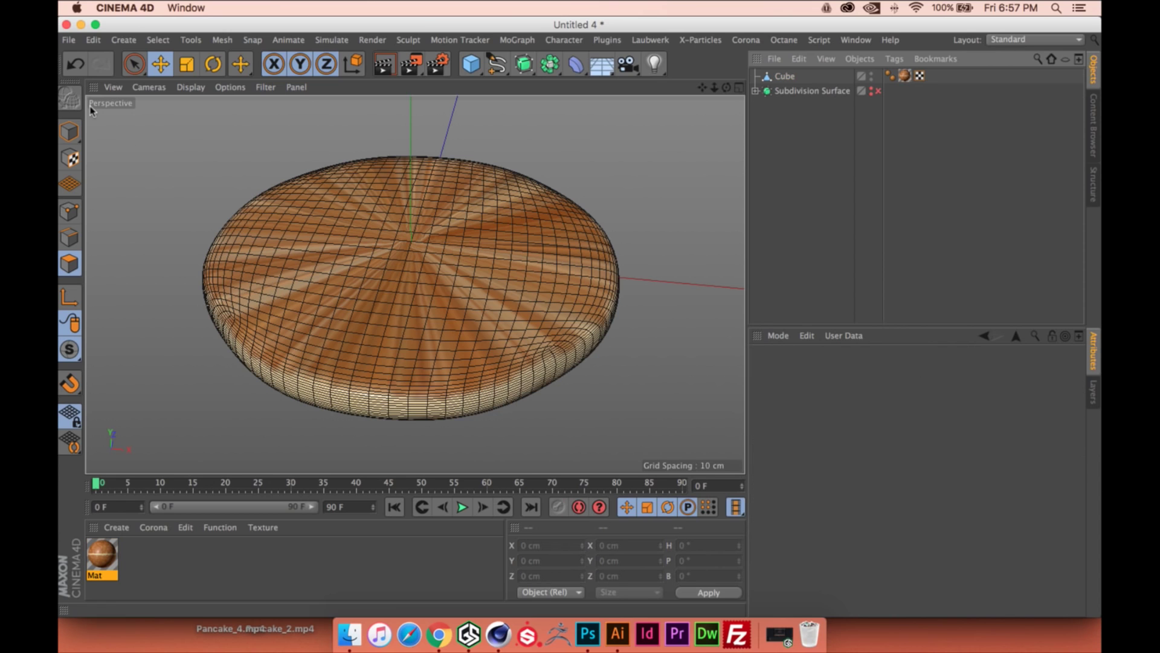
Make a copy of the pancake mesh at about X 34.5, Y 18.3, Z 28.6 cm
left_click_drag(148, 143, 629, 154, "alt")
left_click(561, 162)
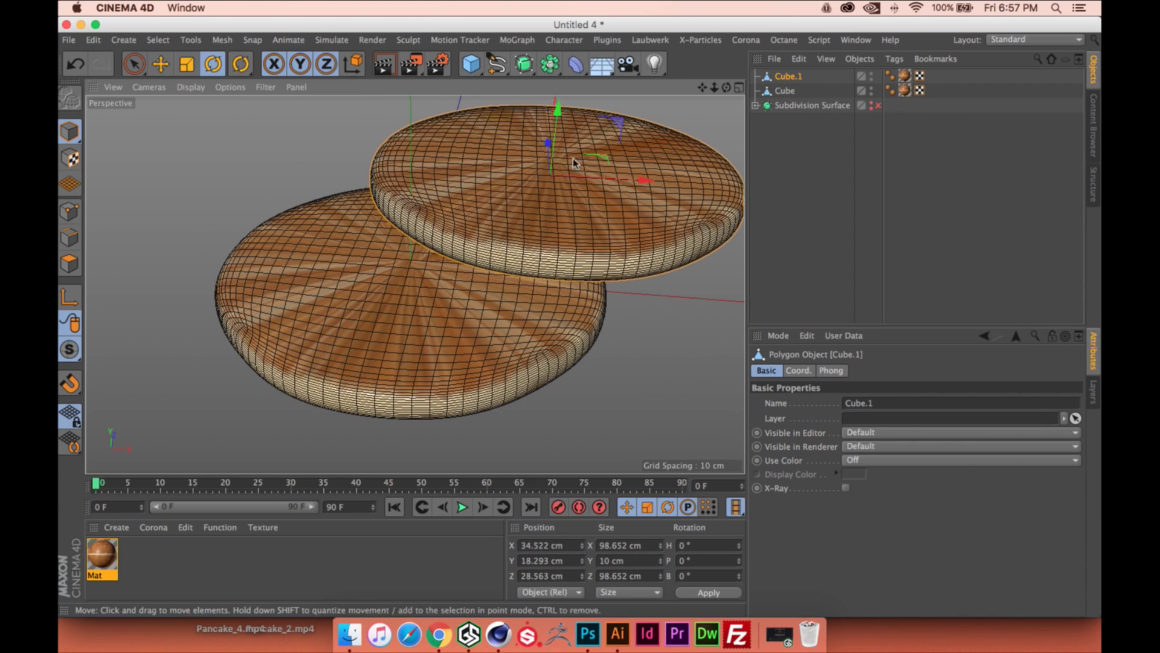
key("r")
Select a patch of polygons at the center of the copy's top, raise it to Y 13.933 cm and render the view
left_click(70, 263)
key("9")
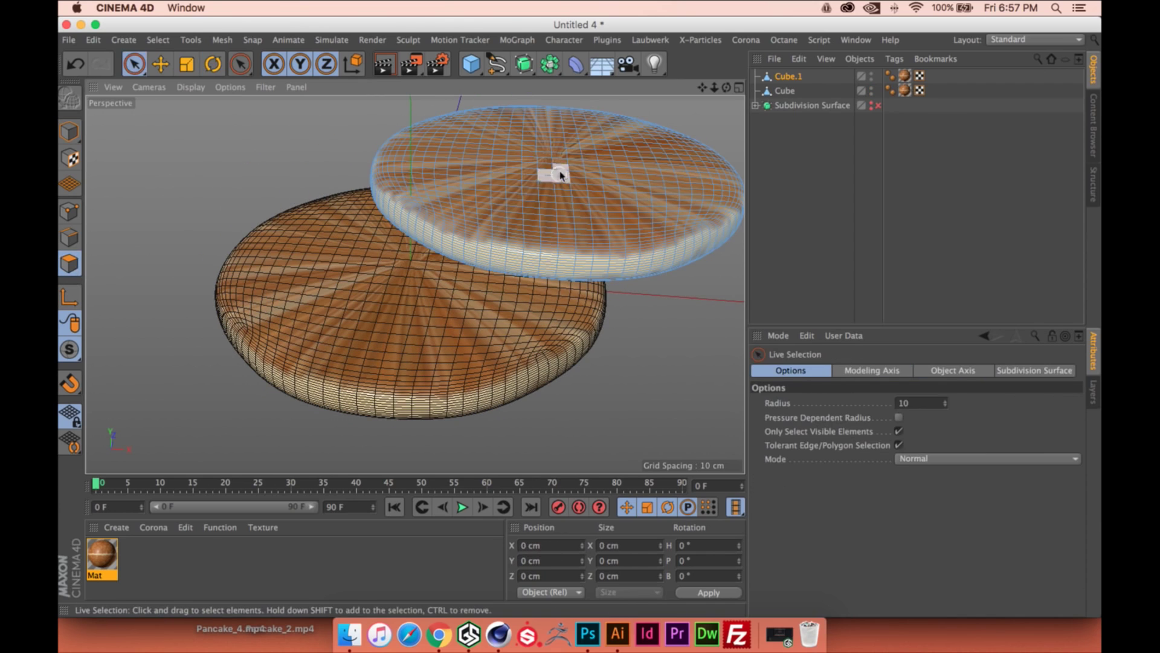
mouse_move(532, 182)
left_mouse_down()
mouse_move(543, 188)
mouse_move(562, 124)
mouse_move(562, 148)
mouse_move(565, 68)
mouse_move(610, 76)
left_mouse_up()
key("super+z")
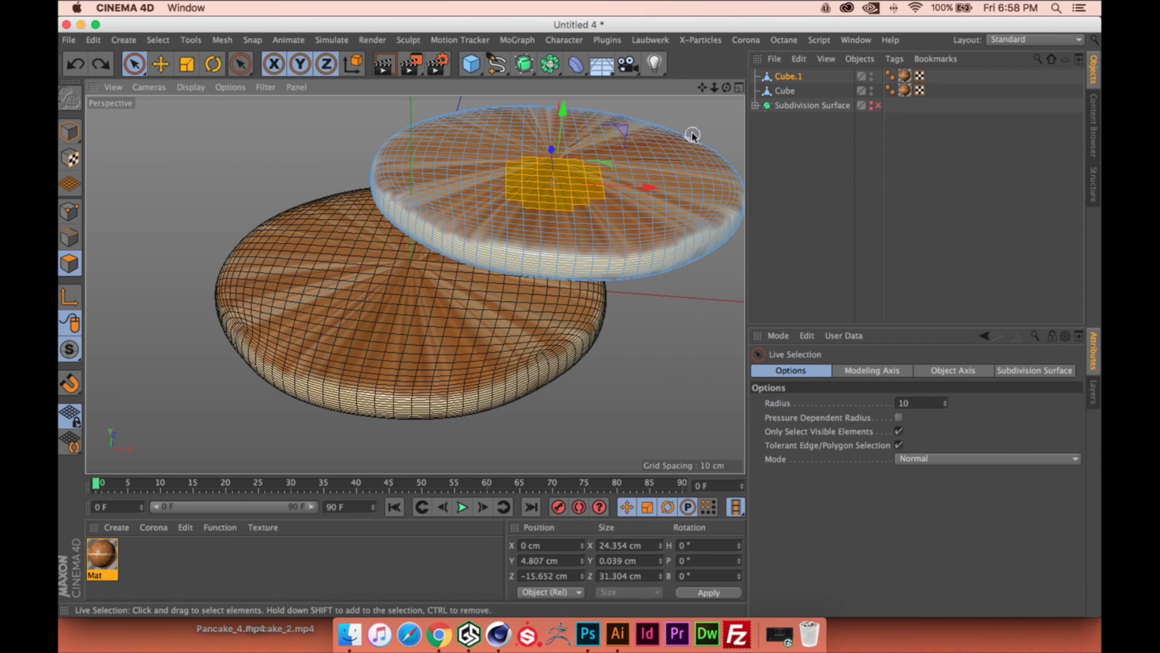
left_click_drag(563, 112, 566, 72)
middle_click_drag(634, 104, 598, 158, "alt")
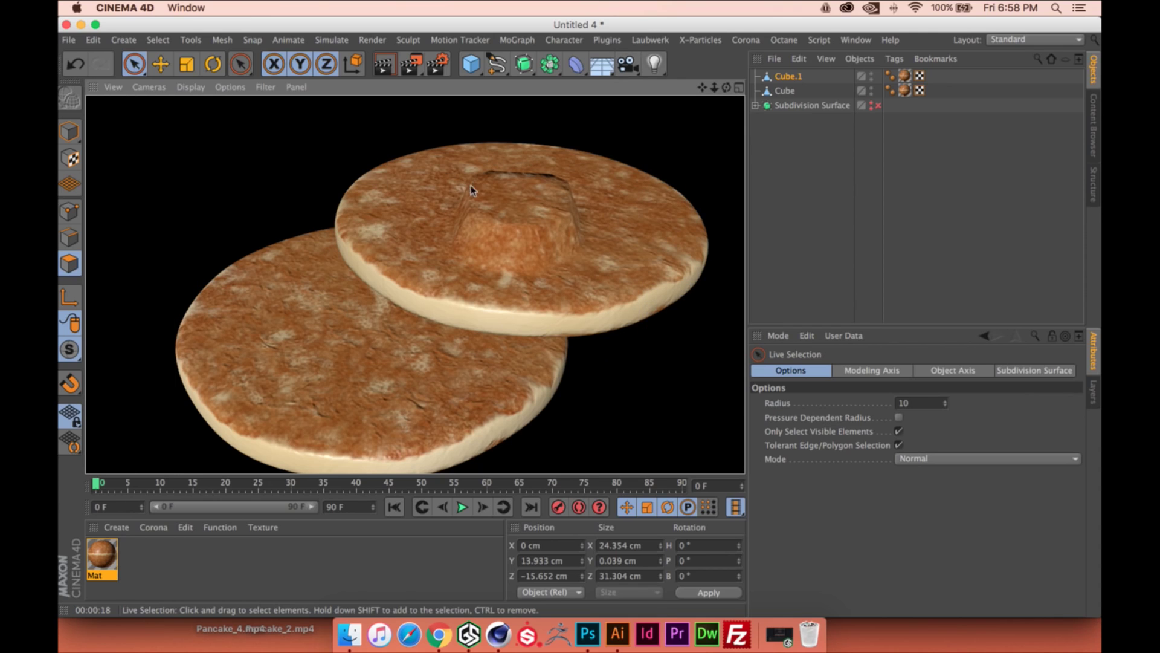
Delete the deformed pancake copy and return to Model mode
left_click(787, 77)
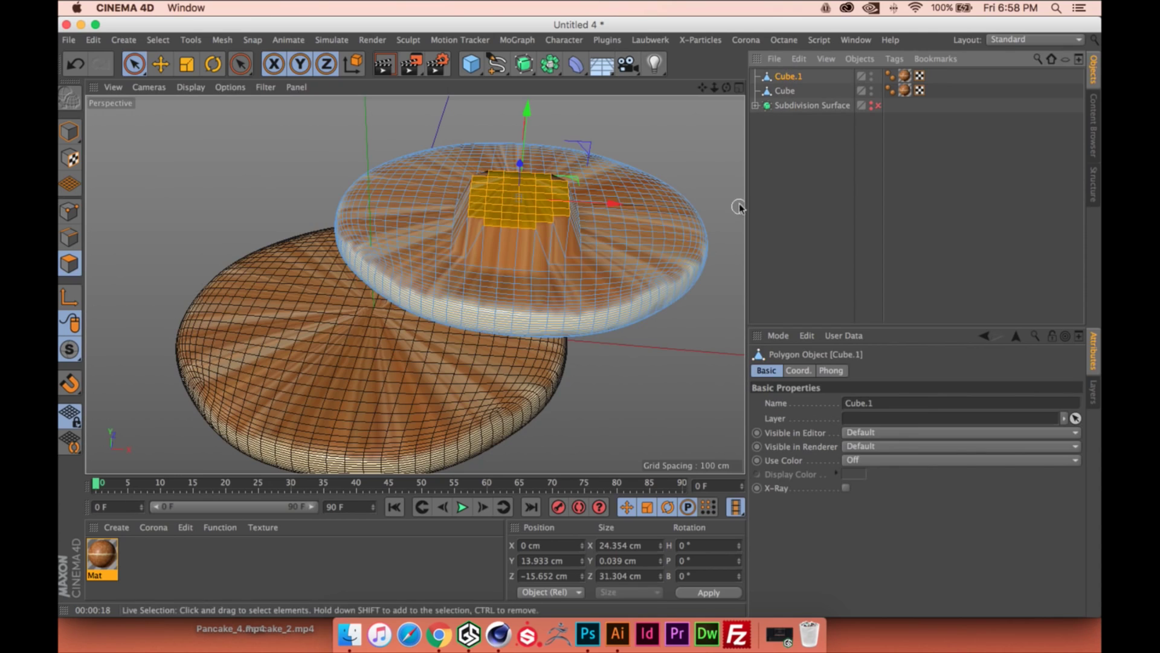
key("Delete")
left_click(73, 132)
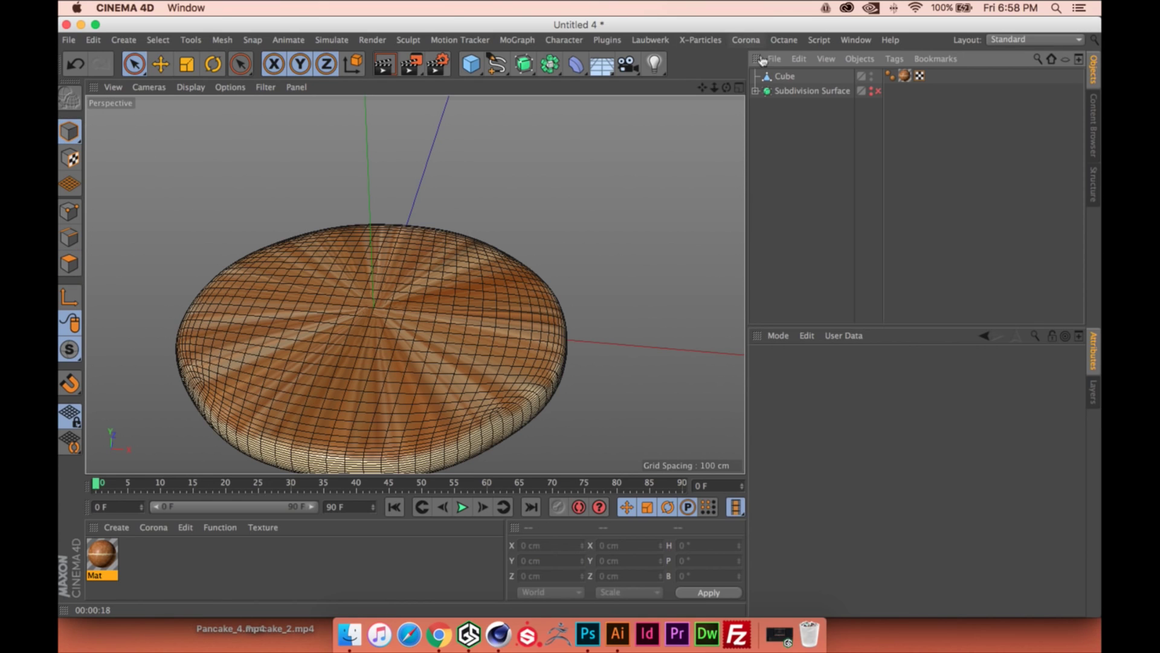
left_click(780, 76)
left_click_drag(556, 254, 421, 139, "alt")
left_click_drag(786, 106, 772, 92)
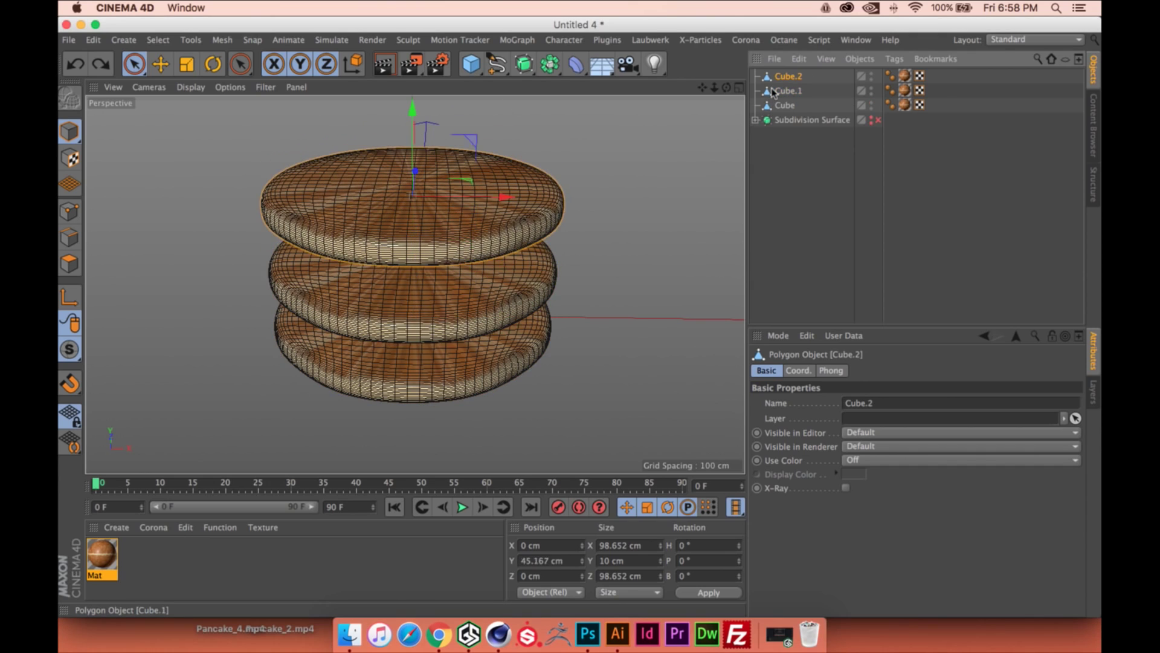
key("super+z")
key("super+z")
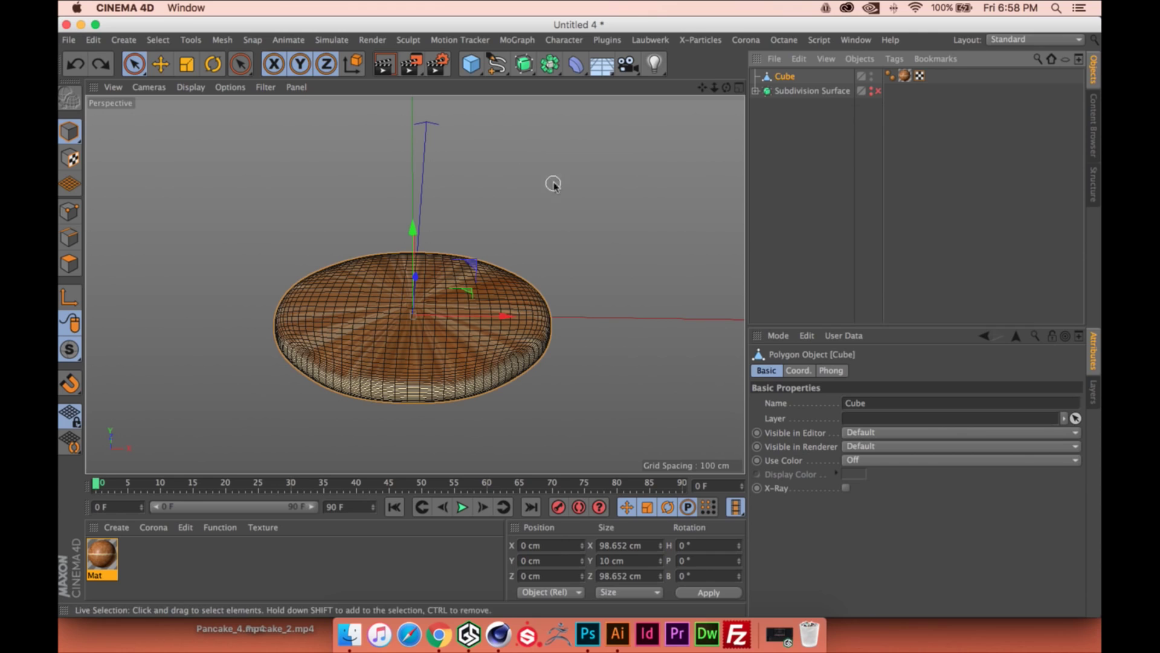
Rename the editable cube object as Pancake
double_click(789, 78)
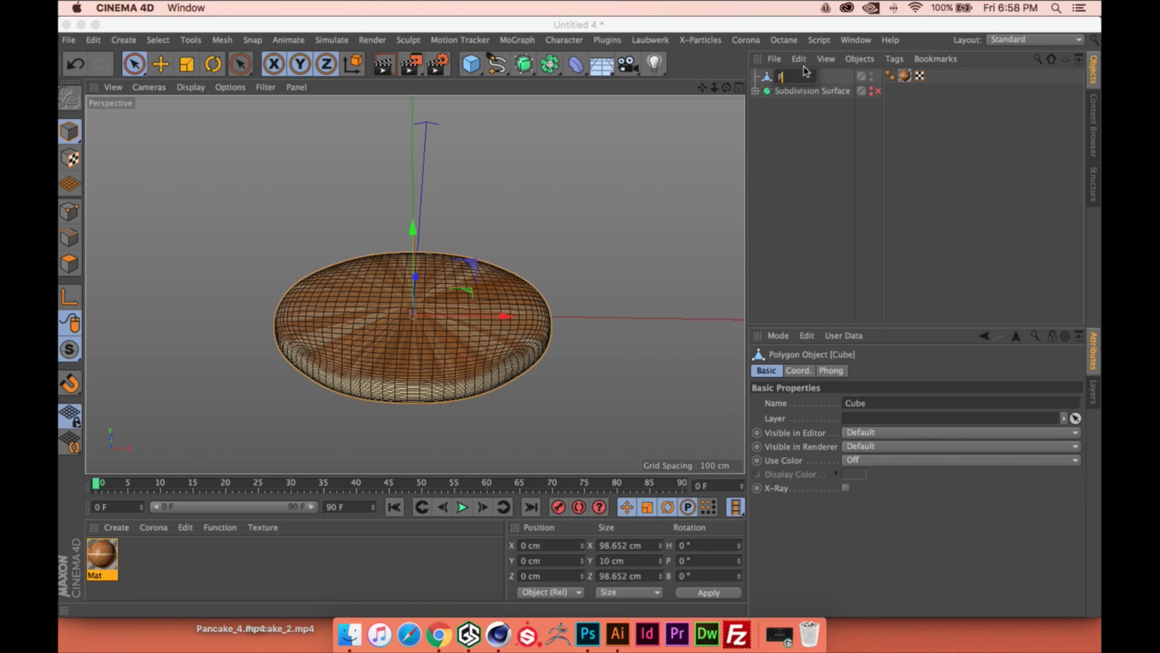
type("Pancake")
key("Return")
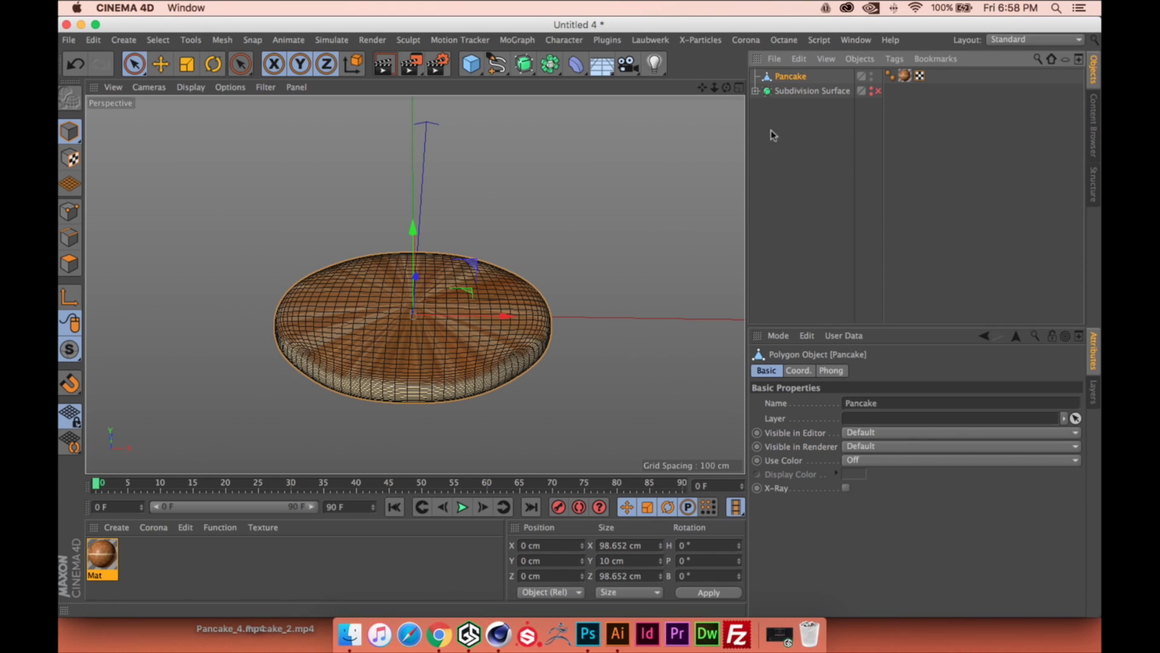
Stack two copies of the pancake straight above the original, the topmost at about Y 61.5 cm, and render the view
left_click_drag(796, 67, 795, 70, "ctrl")
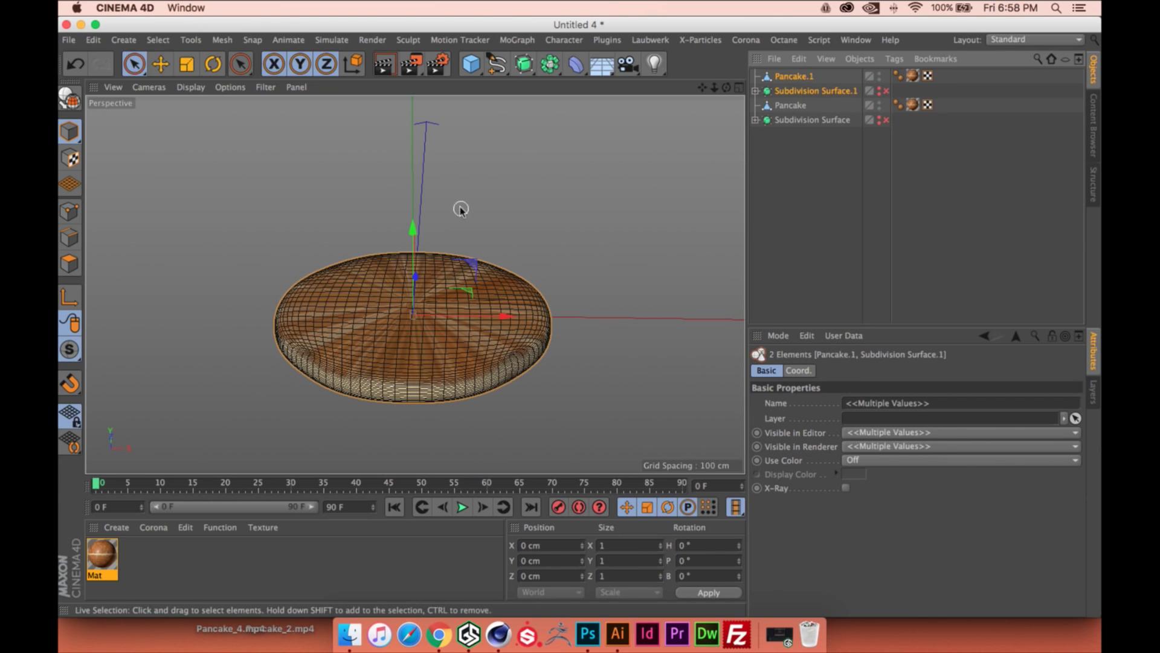
key("e")
key("super+z")
left_click_drag(411, 228, 411, 151, "ctrl")
middle_click_drag(446, 137, 421, 240, "alt")
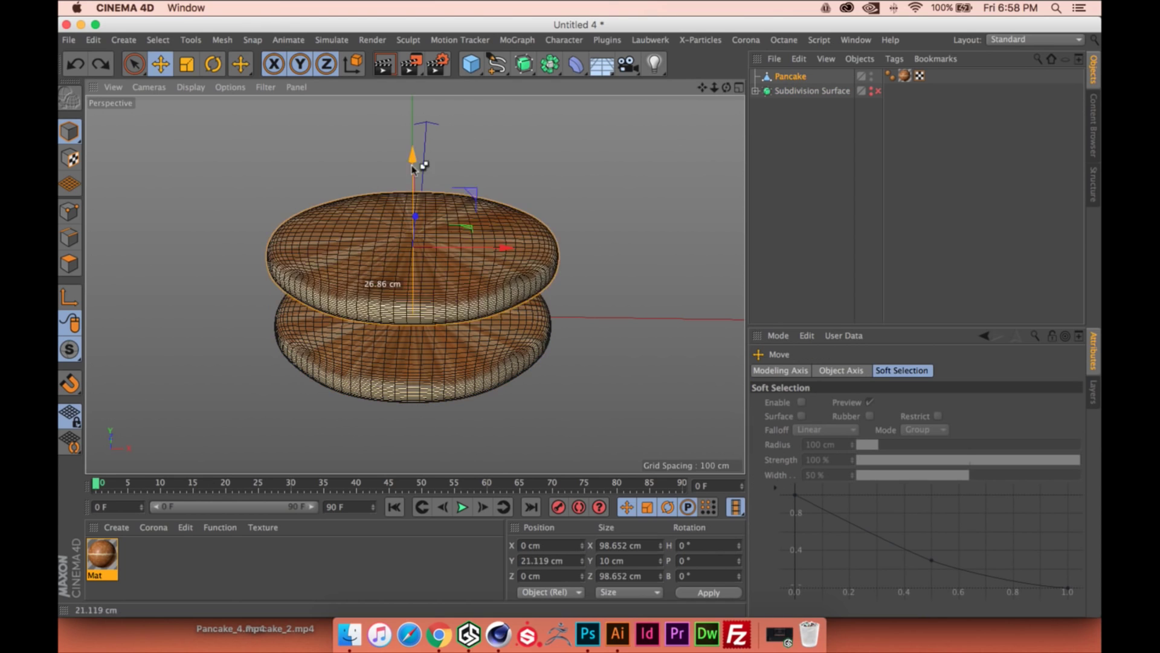
left_click_drag(421, 241, 502, 195, "ctrl")
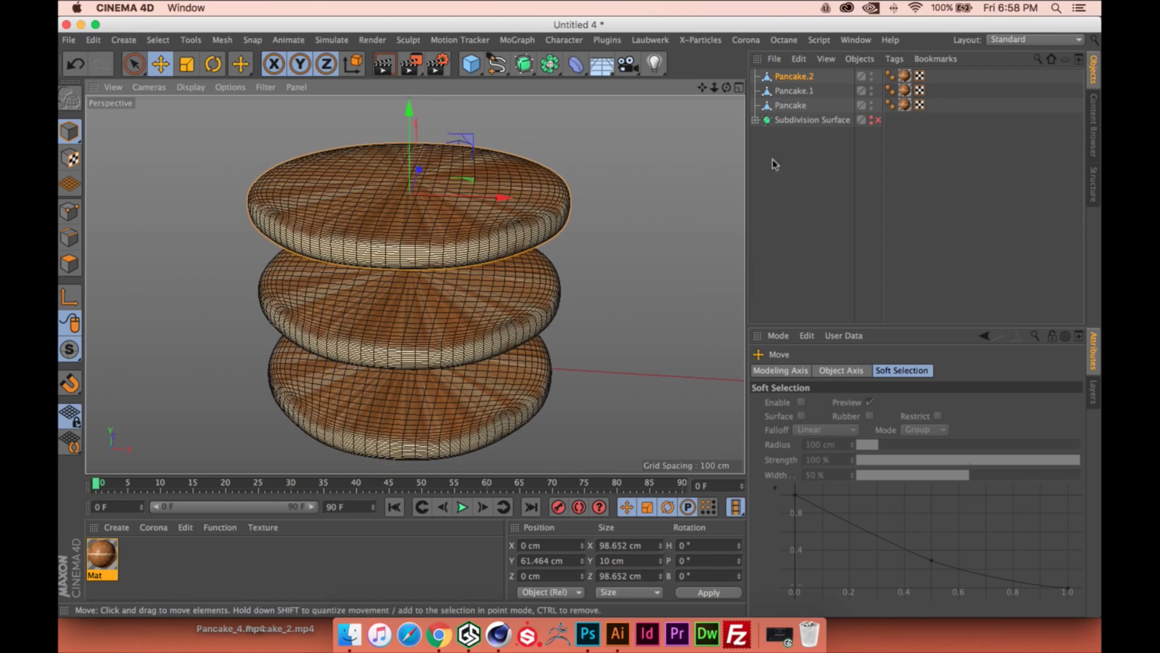
middle_click_drag(402, 288, 414, 277, "alt")
key("ctrl+r")
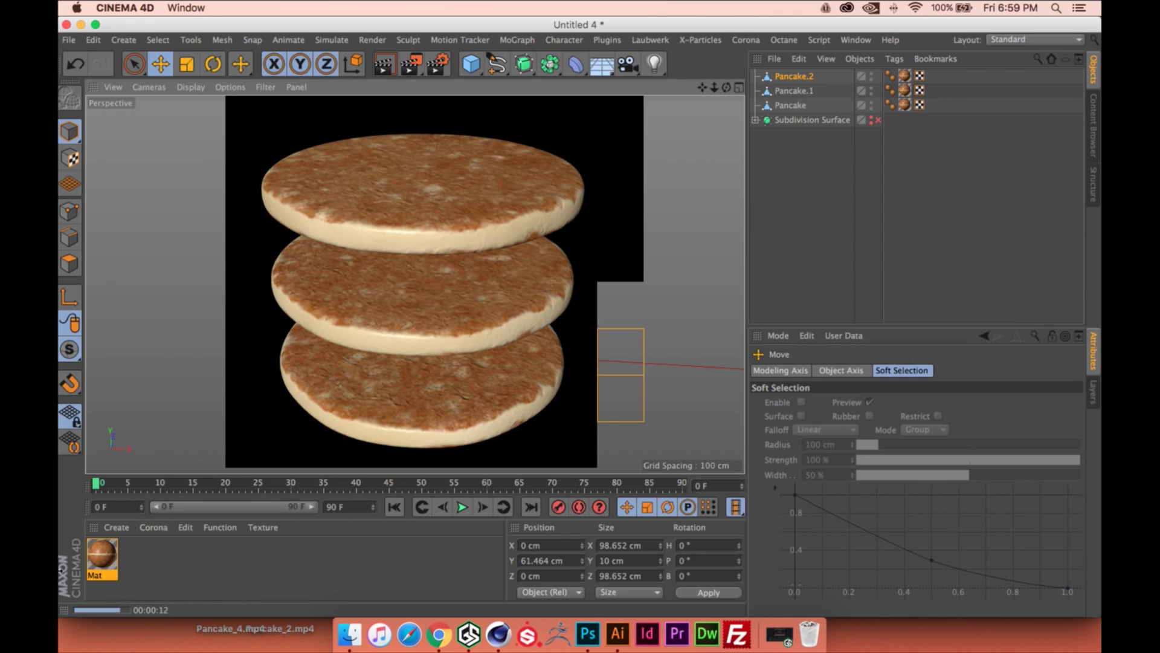
Change the uppermost Noise layer inside the pancake material's color Fusion texture to the Luka noise type
left_click(104, 557)
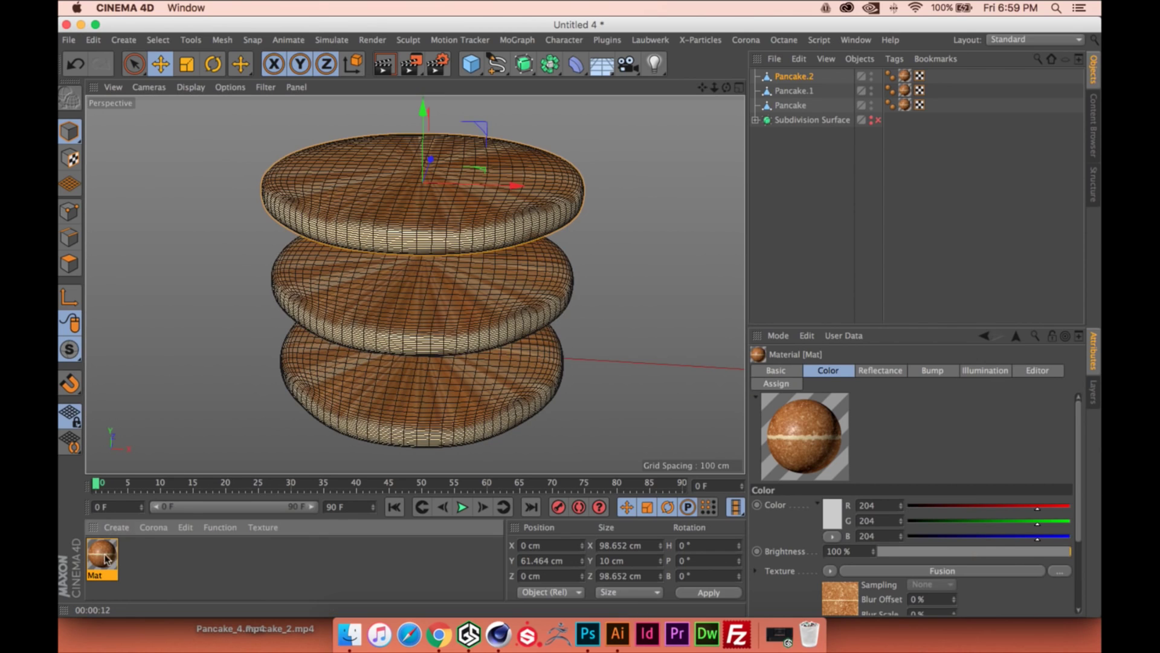
double_click(104, 557)
left_click_drag(508, 83, 761, 42)
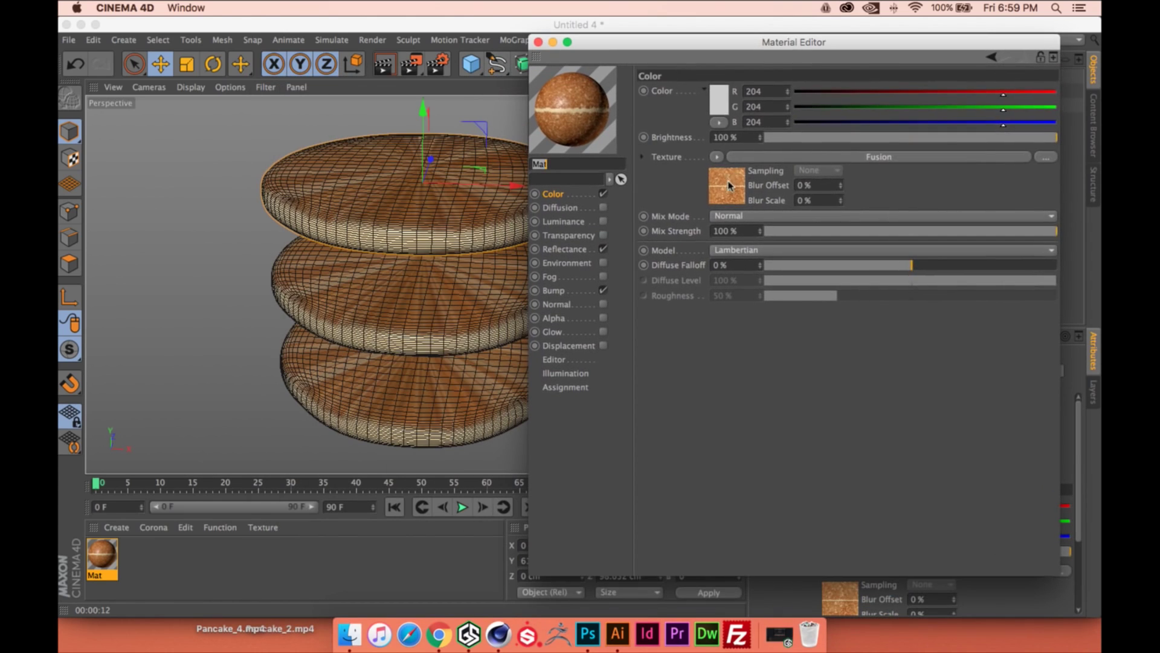
left_click(728, 188)
left_click(769, 325)
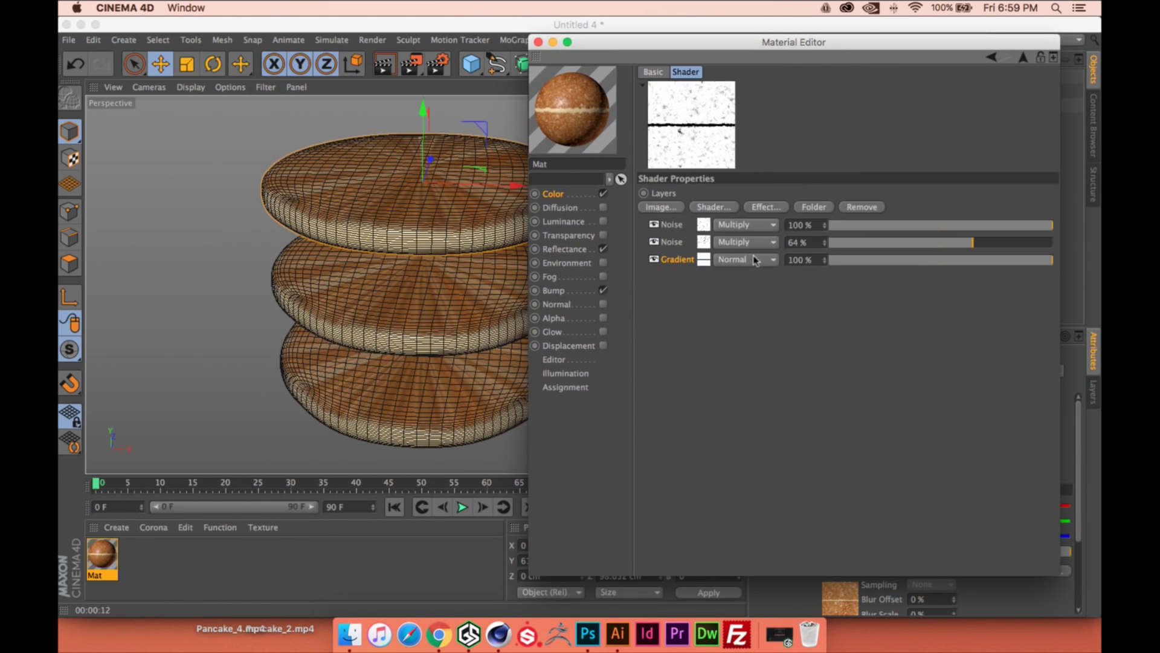
left_click(701, 228)
left_click(795, 236)
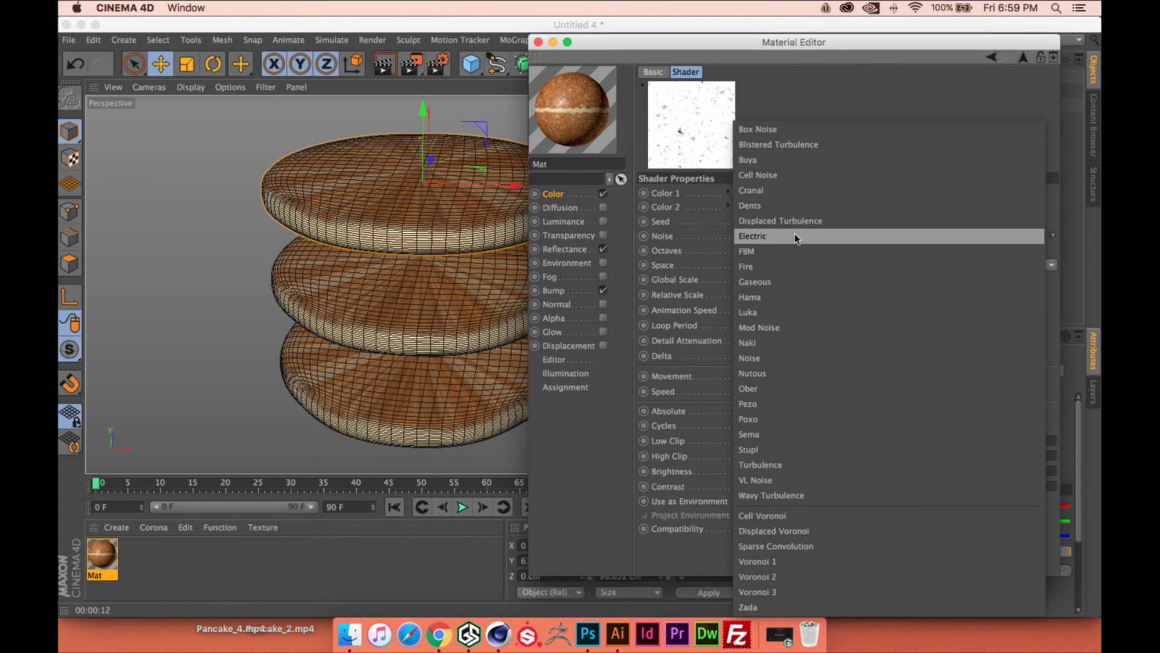
left_click(790, 313)
Set the Luka noise's high clip to 80%, low clip to 37% and global scale to 119%, and render the view
left_click_drag(823, 55, 823, 59)
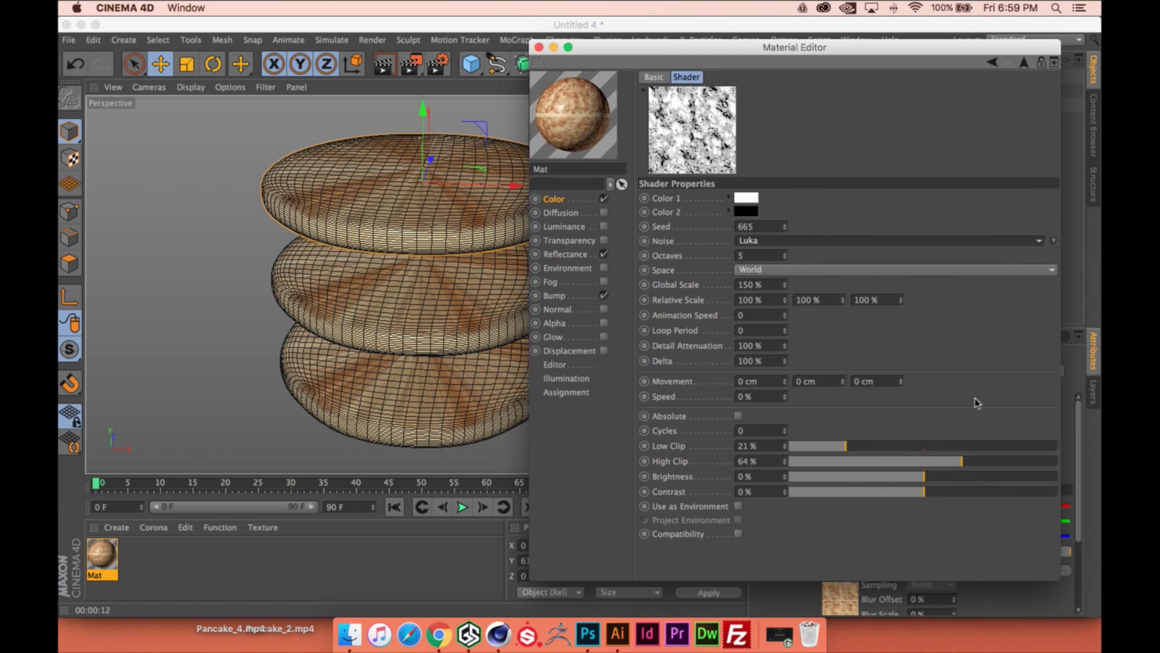
left_click(971, 462)
left_click(1005, 461)
left_click(889, 446)
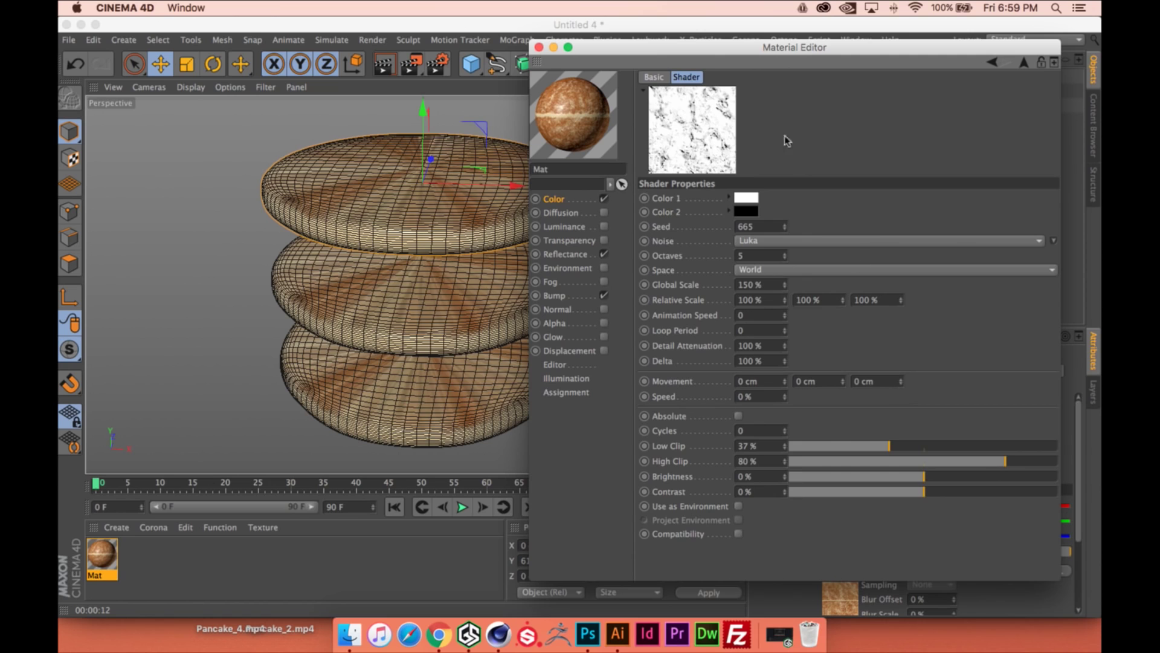
left_click_drag(743, 64, 859, 65)
left_click_drag(534, 181, 655, 198, "alt")
left_click_drag(901, 286, 907, 287)
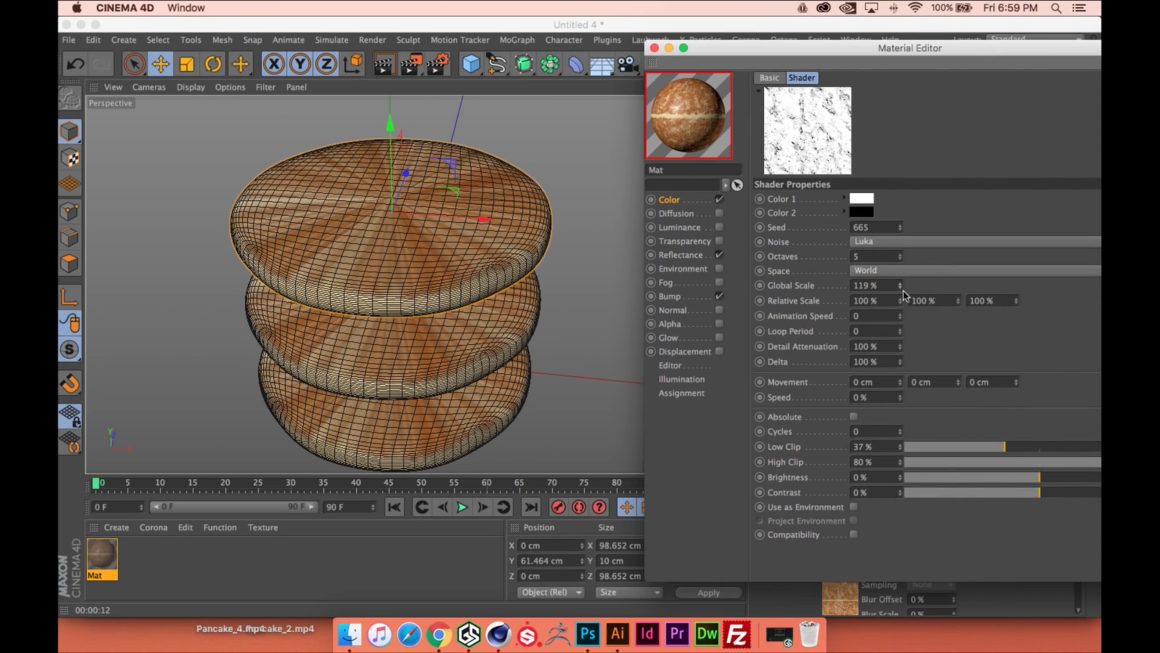
key("super+r")
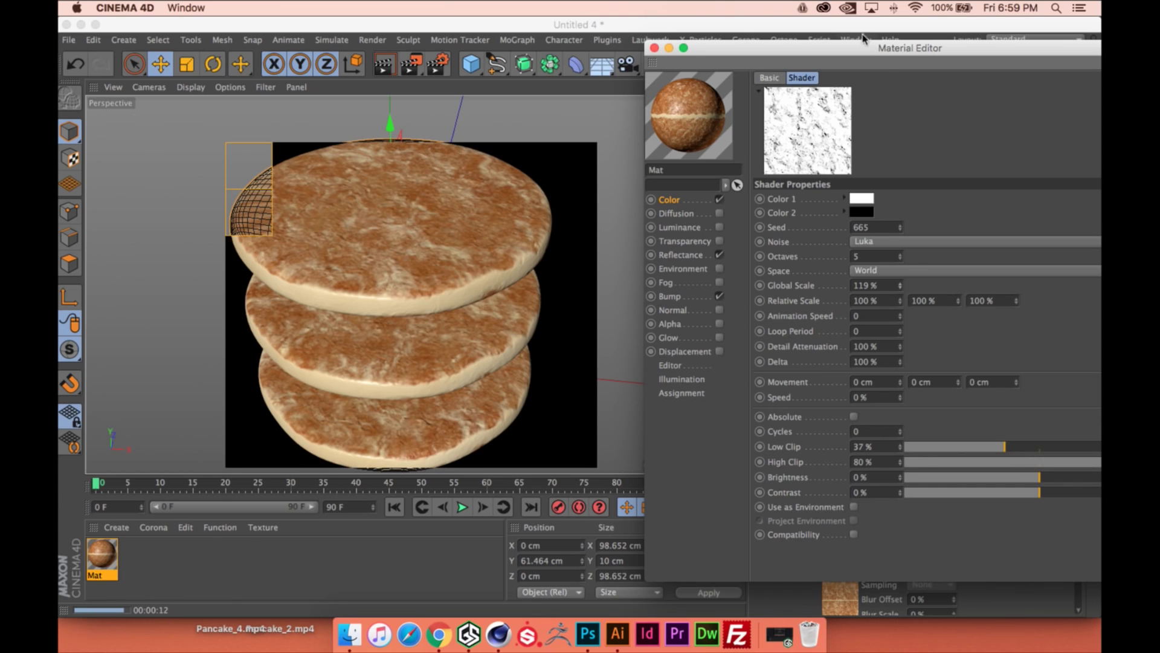
Set the Luka noise's low clip to 47%, render the view to check it, and close the material editor
left_click_drag(866, 50, 865, 49)
left_click_drag(745, 48, 611, 31)
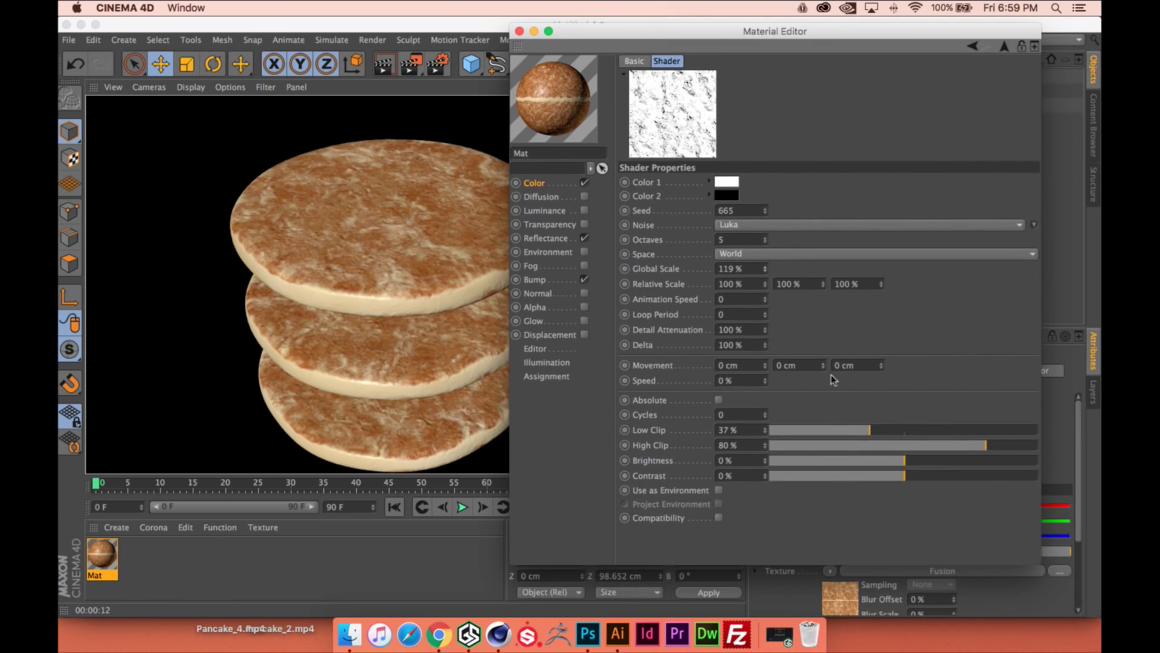
left_click_drag(880, 433, 895, 433)
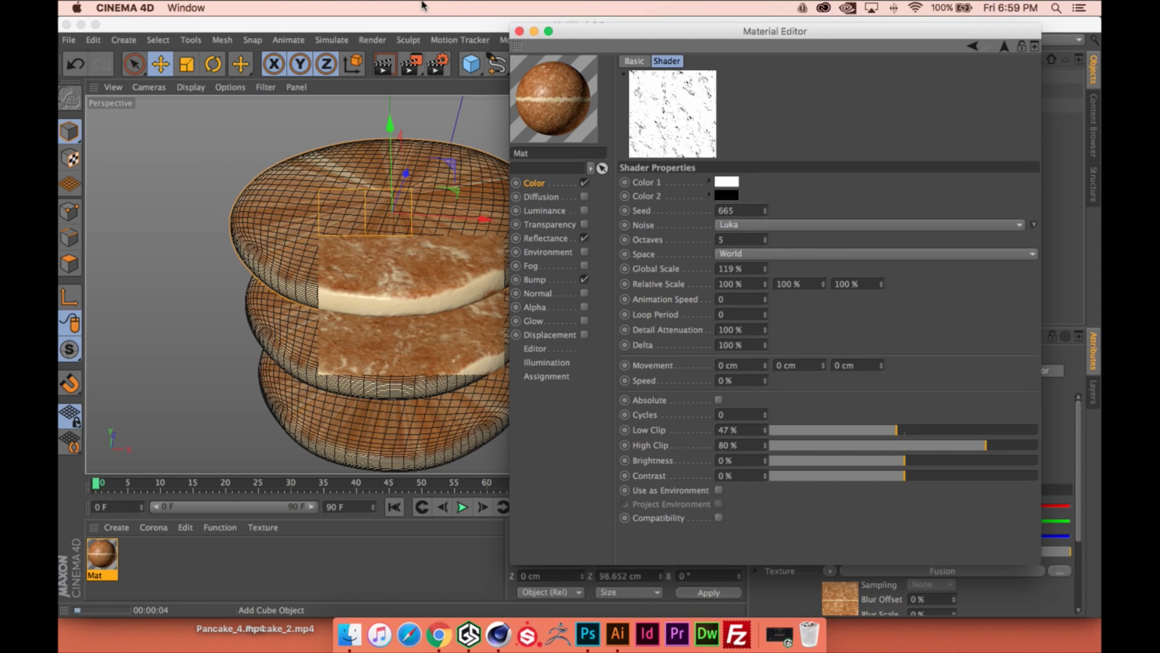
left_click(451, 132)
left_click_drag(567, 246, 554, 242, "alt")
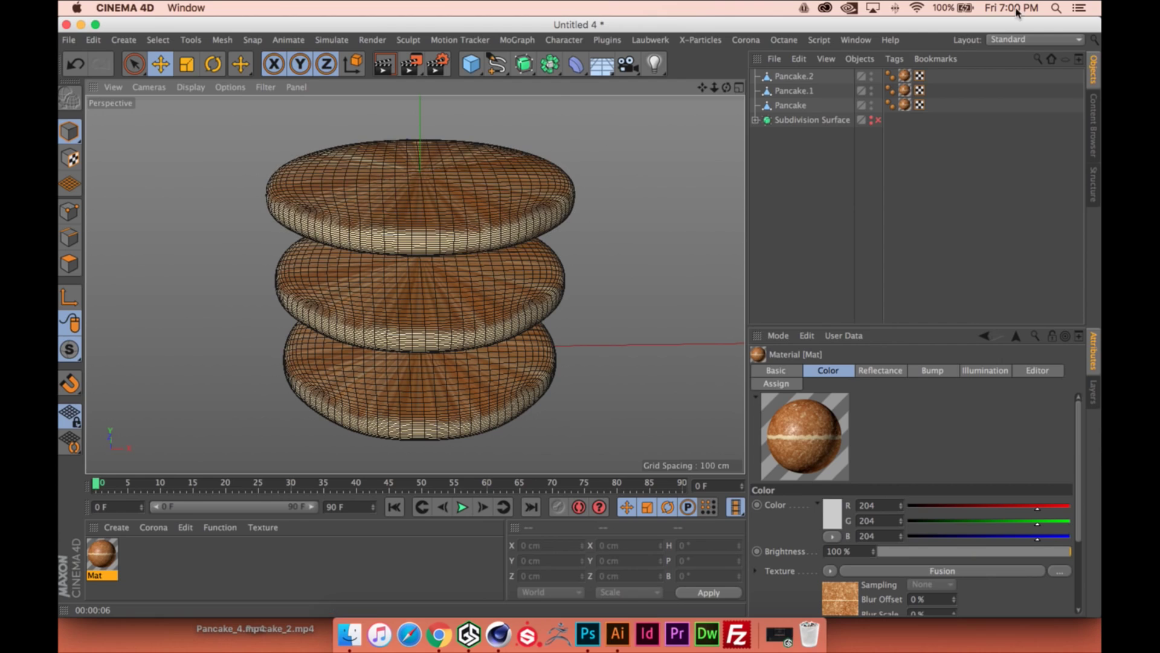
Open the choice of interface layouts
left_click(1010, 39)
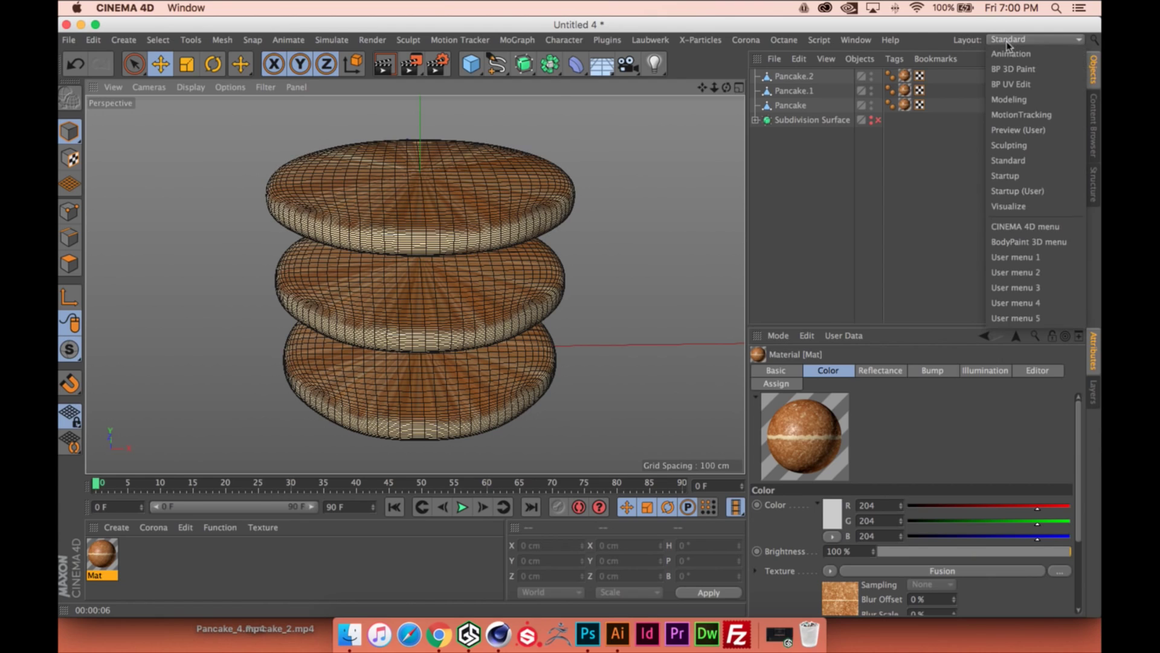
Switch to the Sculpting layout and select the bottom pancake of the stack
left_click(1036, 144)
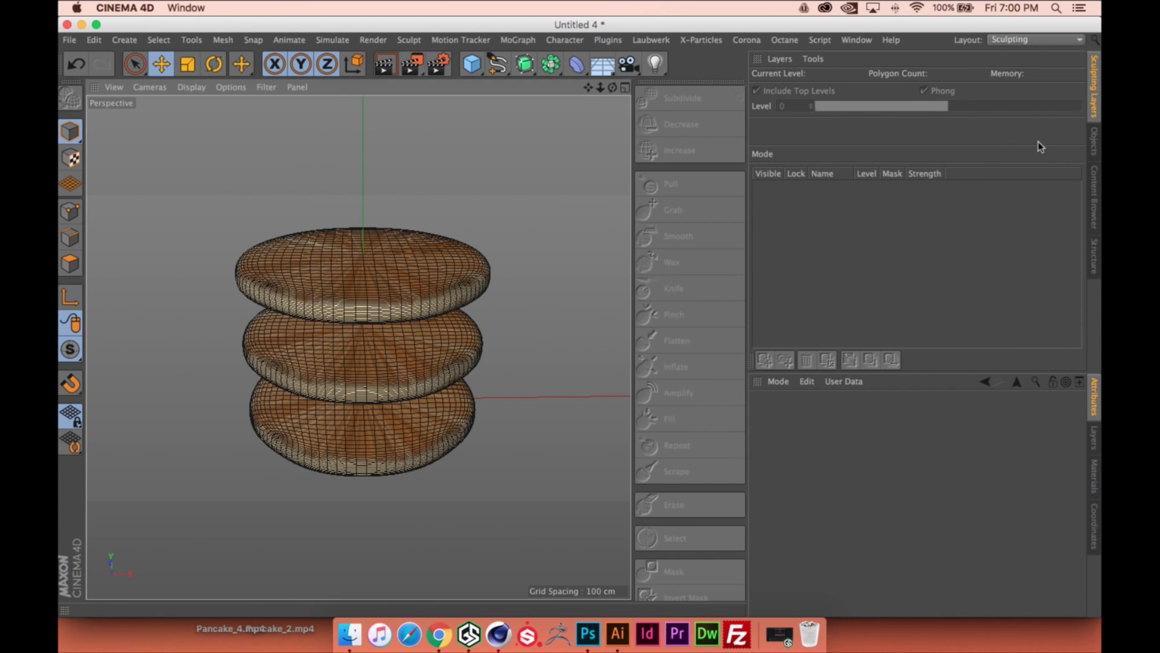
left_click(356, 420)
scroll(362, 417, "up", 5)
left_click_drag(366, 368, 369, 370, "alt")
middle_click_drag(374, 364, 375, 382, "alt")
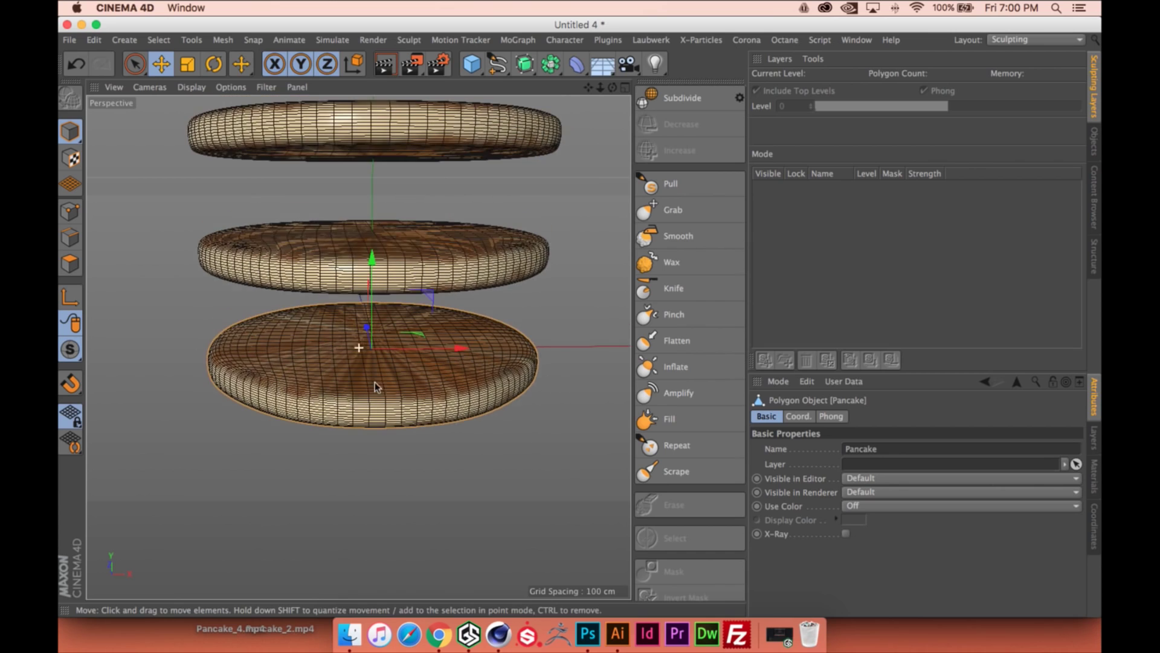
left_click(682, 98)
left_click(1094, 142)
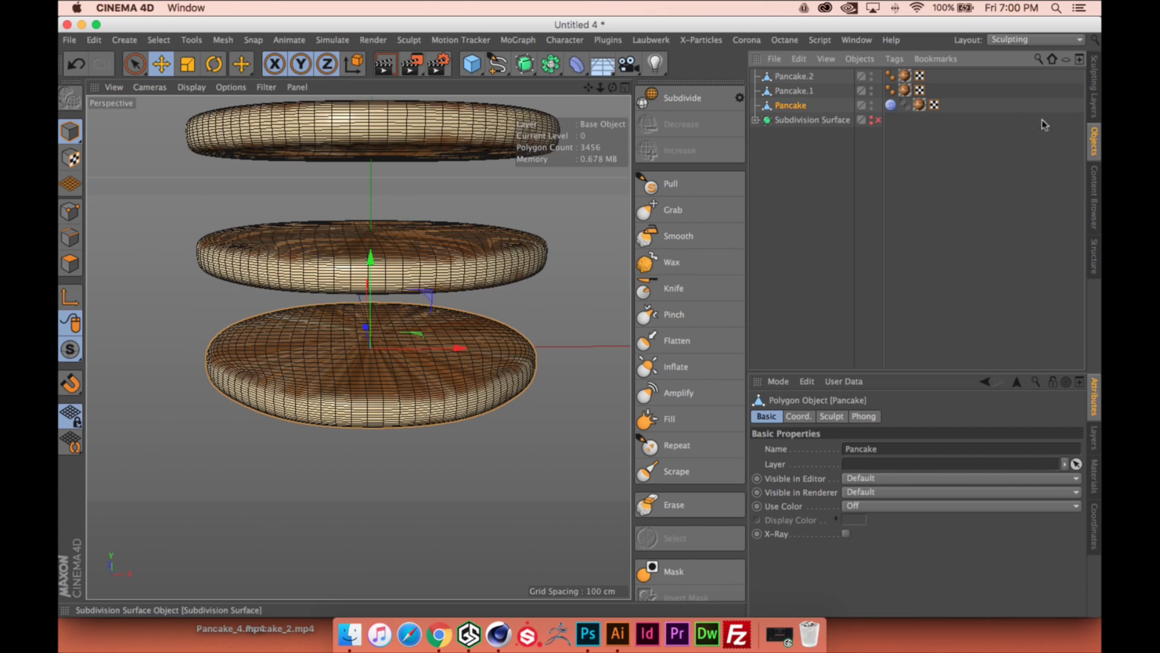
key("ctrl+z")
left_click(1095, 100)
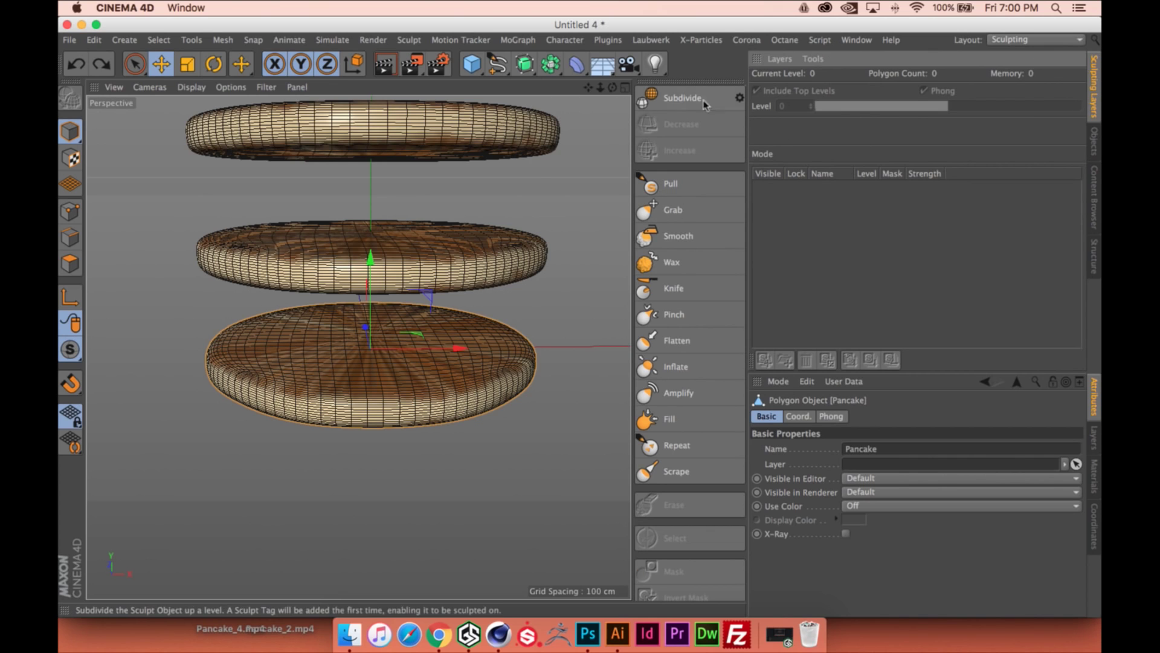
Subdivide the meshes of Pancake, Pancake.1 and Pancake.2 together, with Subdivision 2, Smooth Subdivision on and a 180° maximum angle
middle_click_drag(321, 378, 345, 365, "alt")
scroll(345, 365, "up", 2)
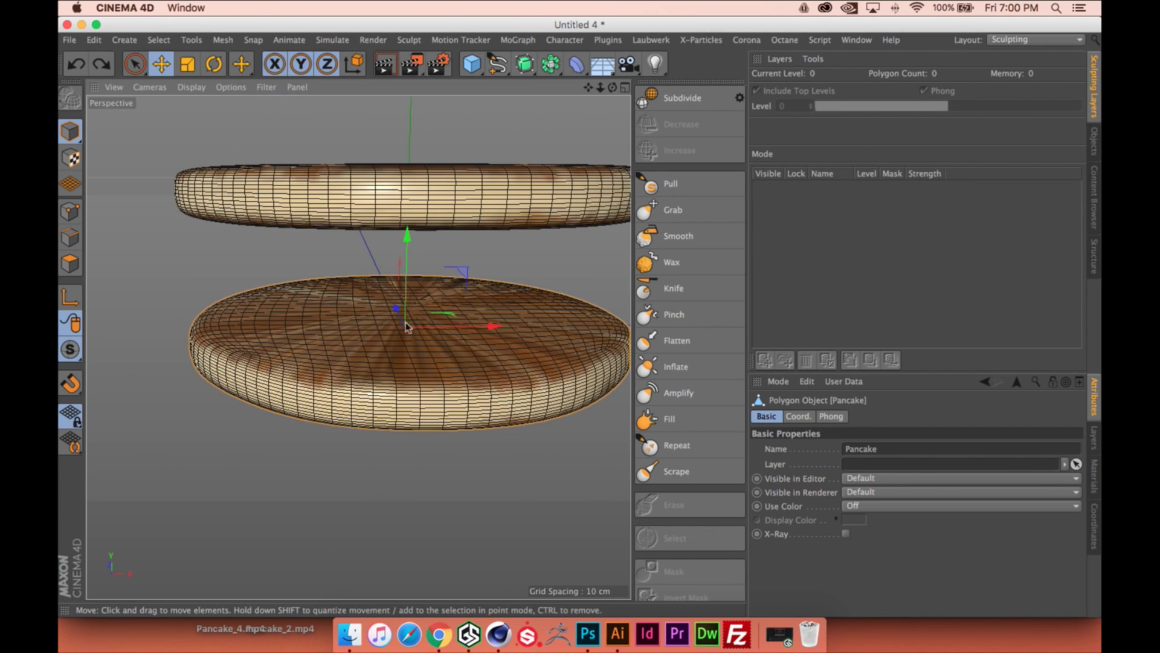
left_click_drag(468, 203, 453, 233, "alt")
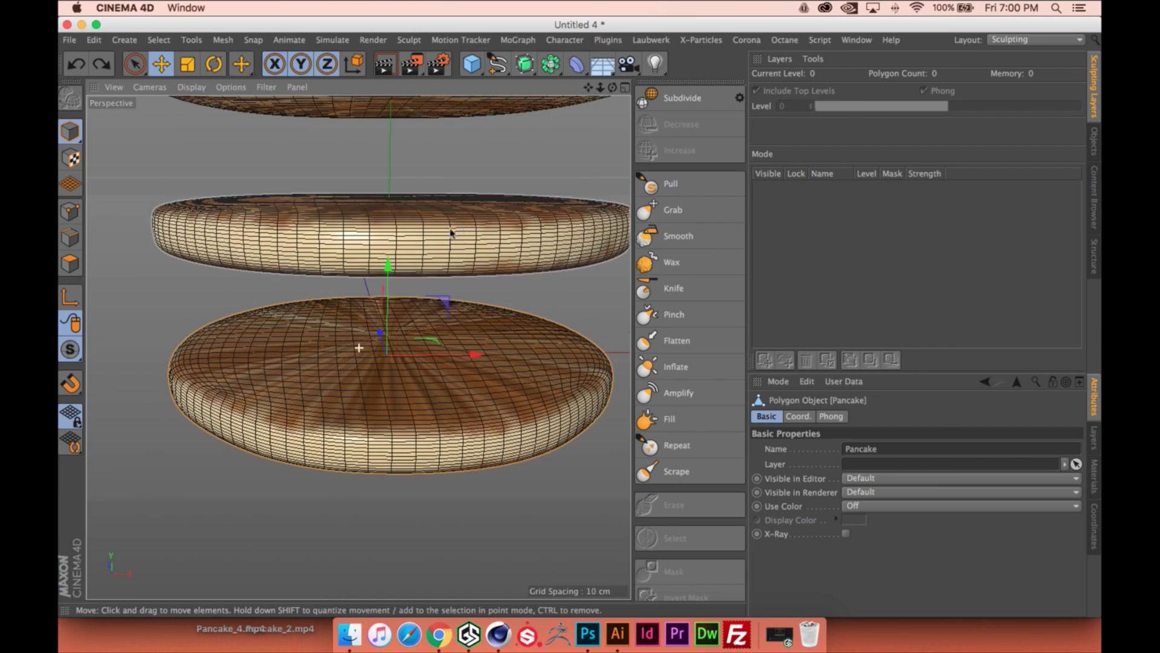
left_click(1096, 148)
left_click(791, 79)
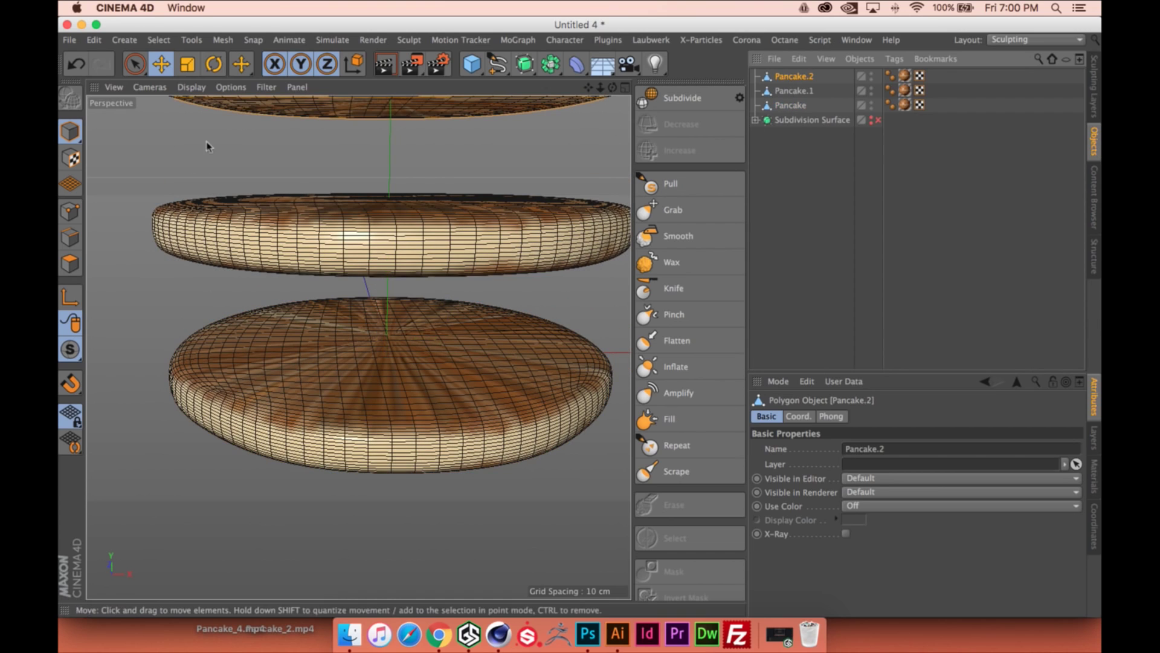
left_click(788, 107, "shift")
left_click(223, 40)
mouse_move(233, 77)
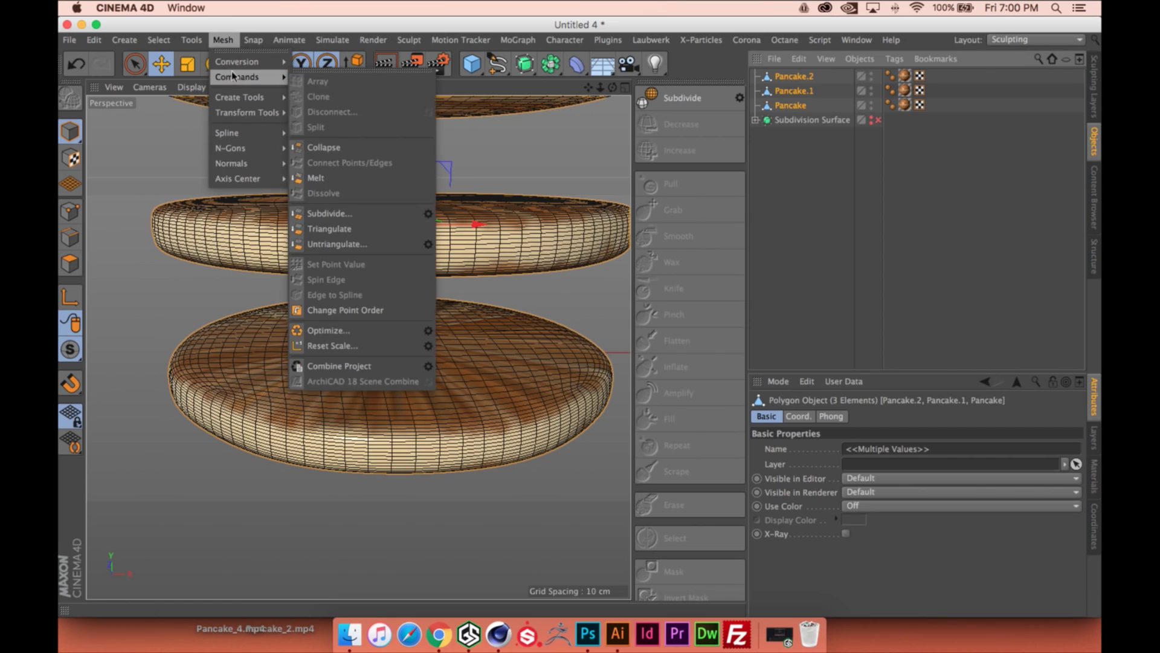
left_click(427, 213)
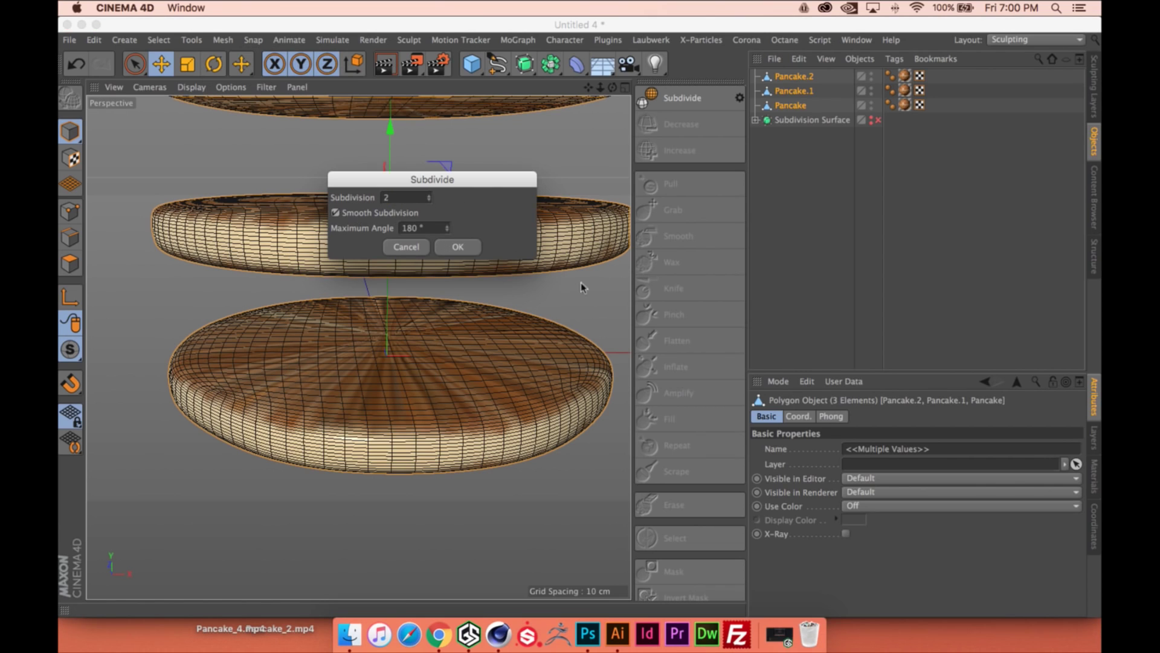
left_click(458, 247)
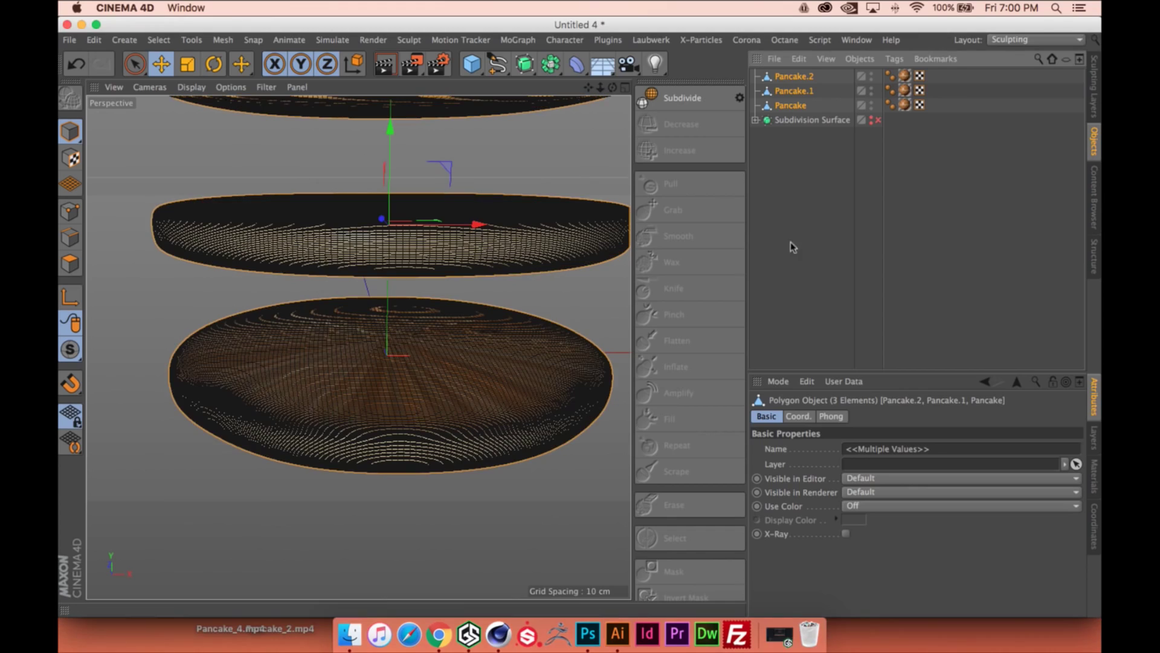
Show the viewport shaded without mesh lines and activate the Knife sculpting brush on the bottom pancake
left_click(788, 106)
scroll(372, 264, "up", 5)
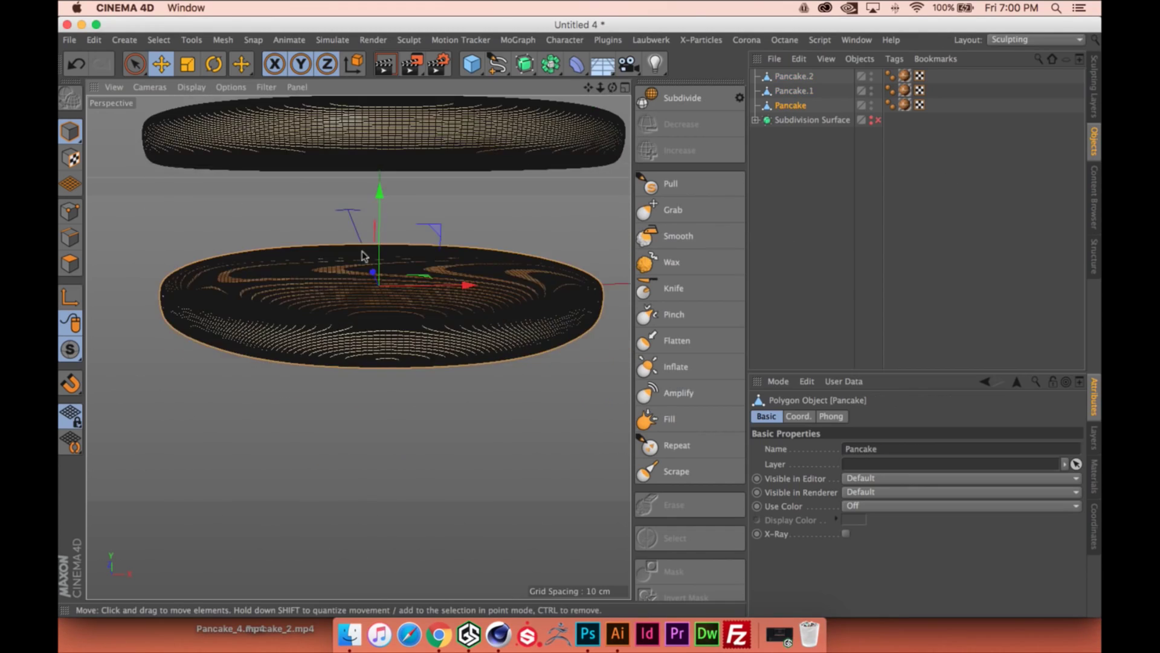
scroll(371, 264, "up", 2)
scroll(383, 290, "down", 8)
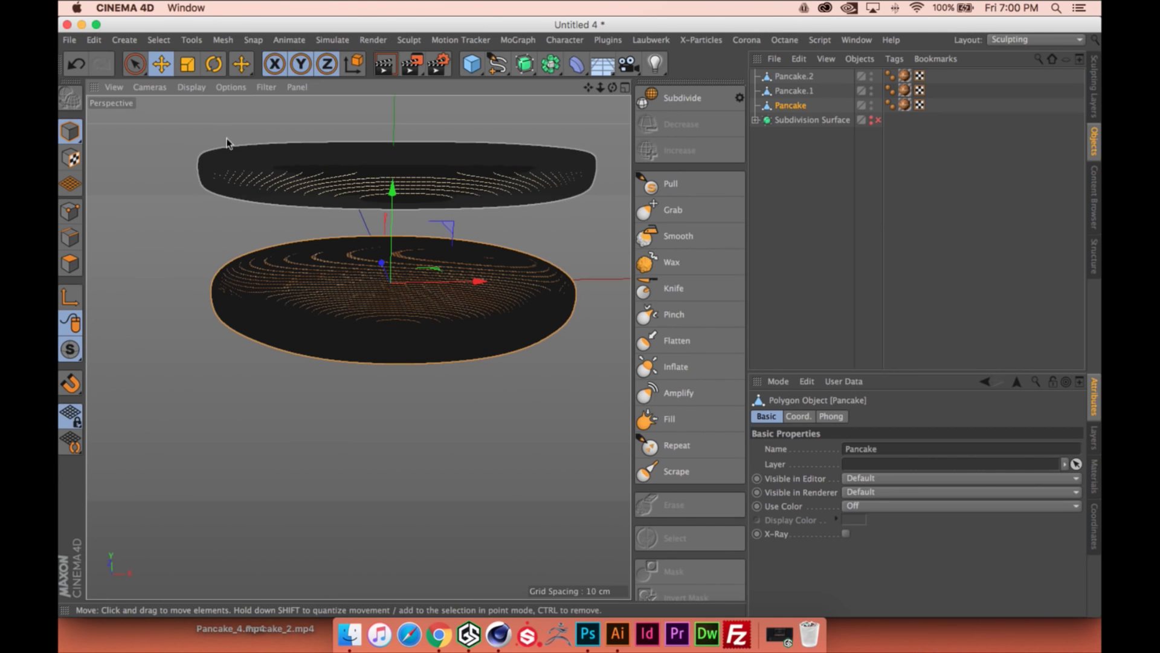
left_click(191, 87)
left_click(217, 106)
scroll(524, 270, "up", 5)
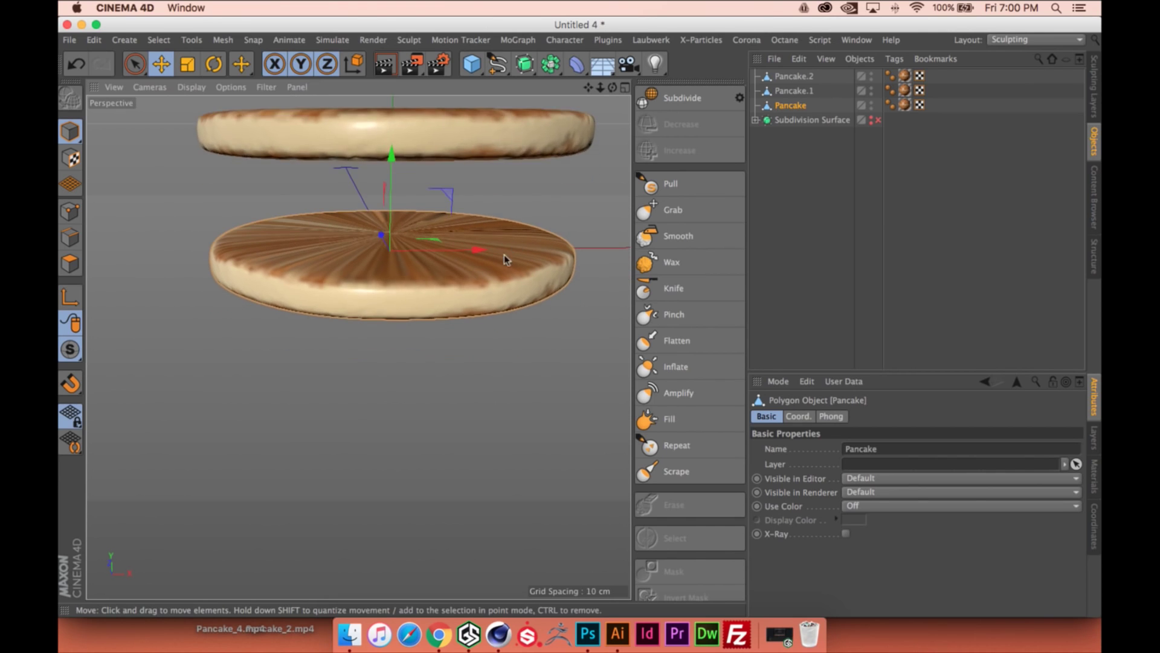
left_click(671, 288)
left_click_drag(410, 323, 440, 304, "alt")
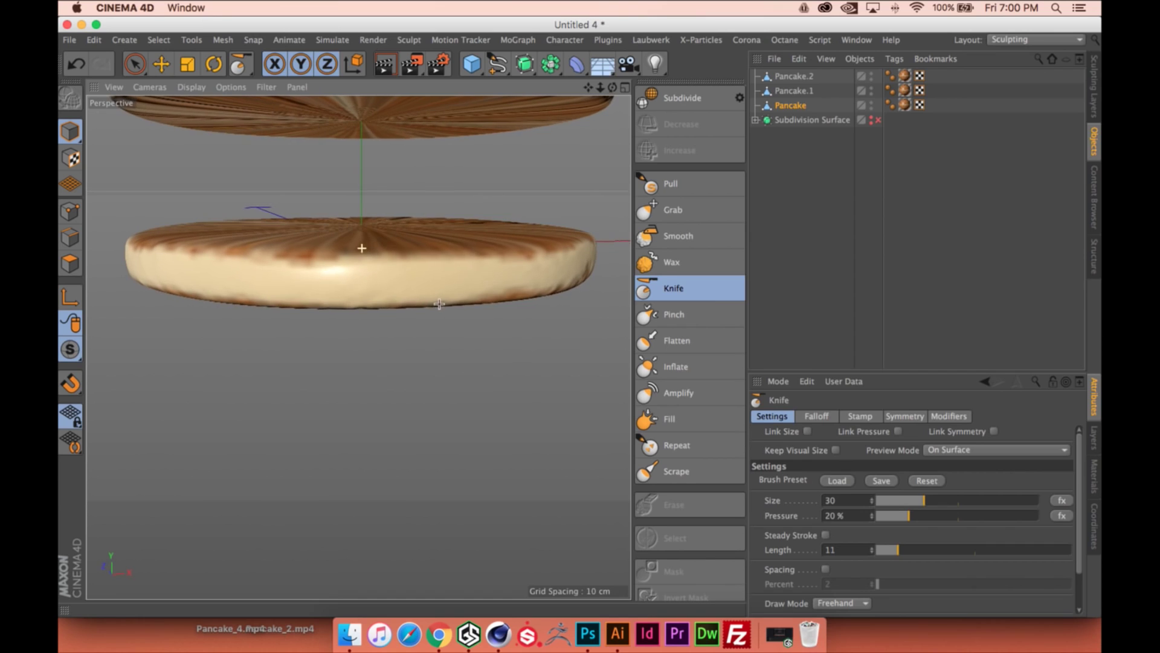
Examine the sides of the stacked pancakes in the Photoshop reference photo and return to Cinema 4D
key("super+Tab")
key("super+Tab")
key("super+Tab")
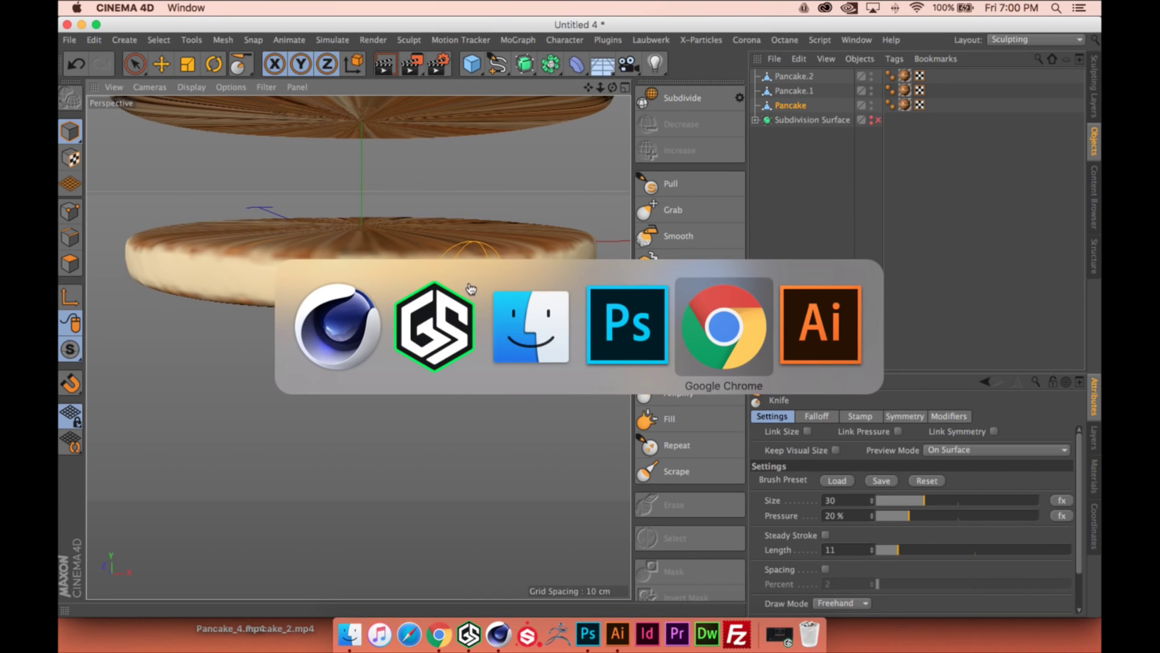
key("super+shift+Tab")
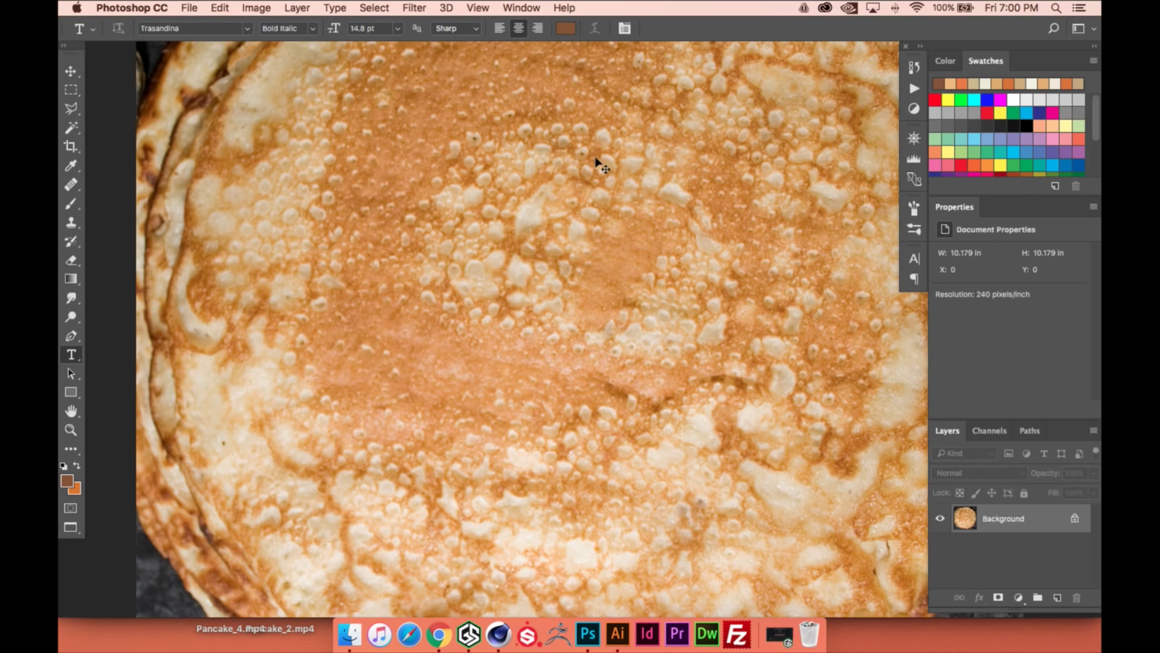
key("super+Tab")
key("super+Tab")
key("ctrl+Tab")
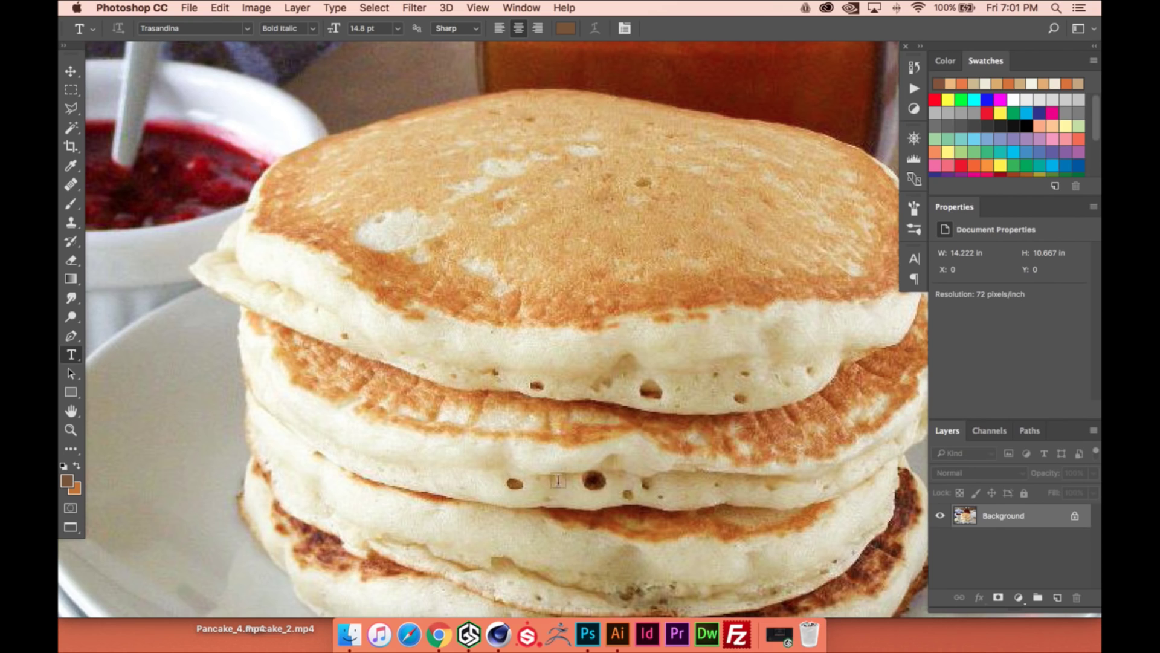
key("super+Tab")
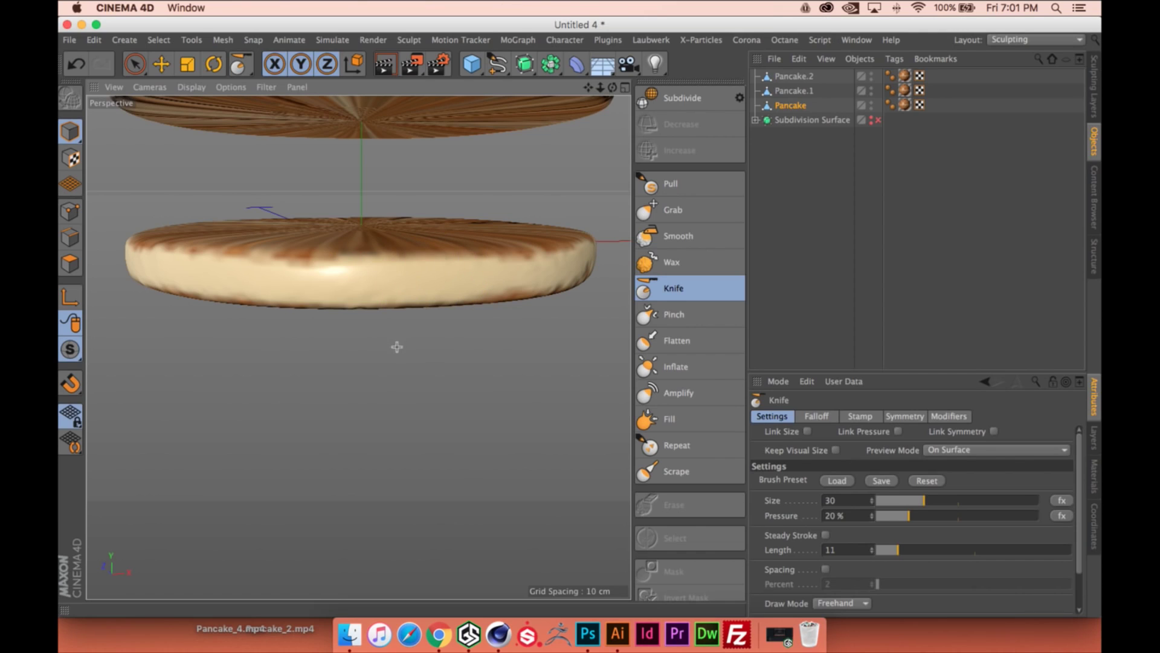
scroll(405, 342, "up", 3)
left_click_drag(530, 250, 260, 248)
key("super+z")
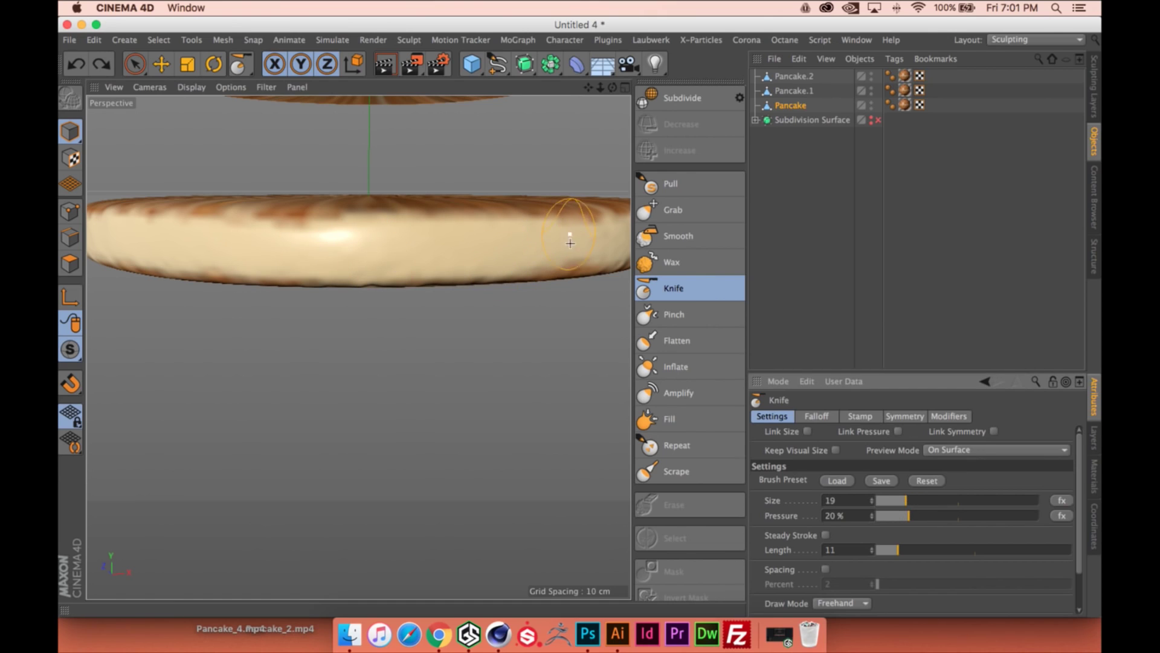
left_click_drag(570, 243, 397, 255)
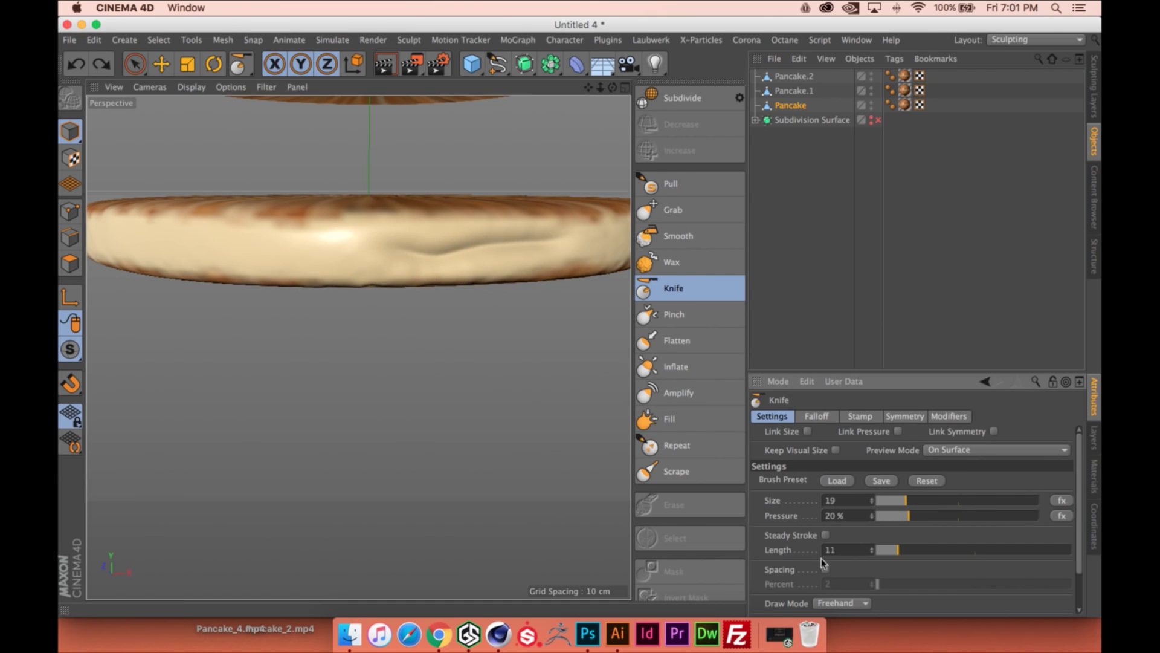
key("super+z")
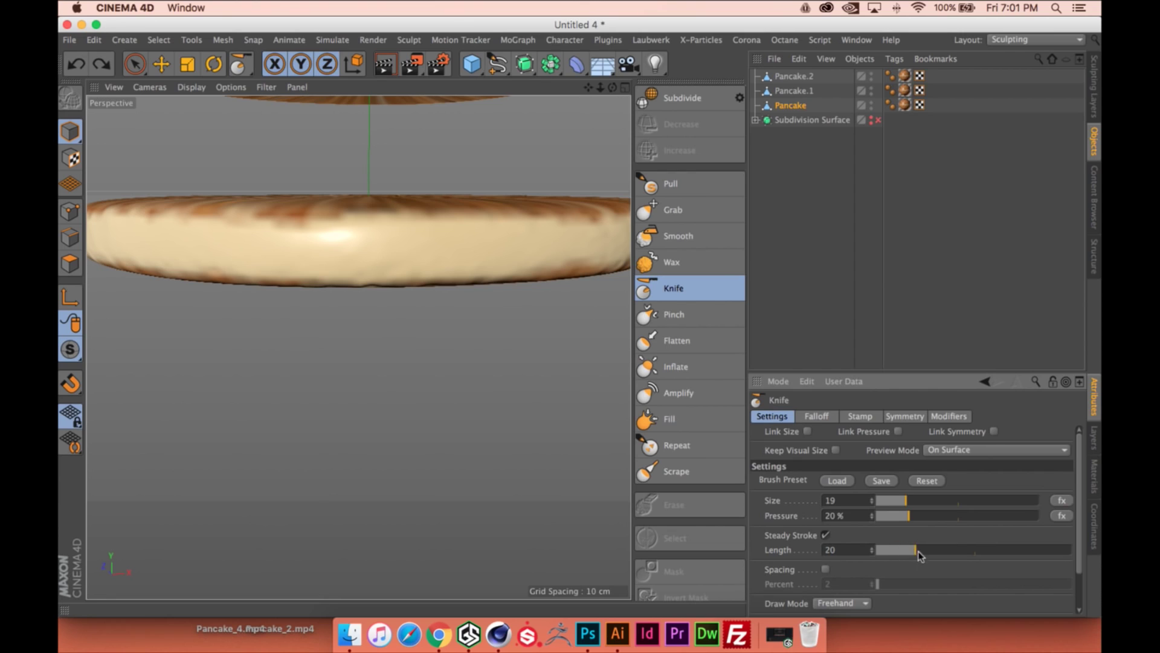
Carve a groove around the bottom pancake's side with the Knife brush at size 19, Steady Stroke on and length 23
mouse_move(611, 244)
left_mouse_down()
mouse_move(348, 266)
mouse_move(259, 243)
mouse_move(126, 239)
mouse_move(451, 246)
mouse_move(176, 233)
mouse_move(145, 248)
left_mouse_up()
mouse_move(145, 248)
left_mouse_down("alt")
mouse_move(302, 241)
mouse_move(446, 269)
left_mouse_up("alt")
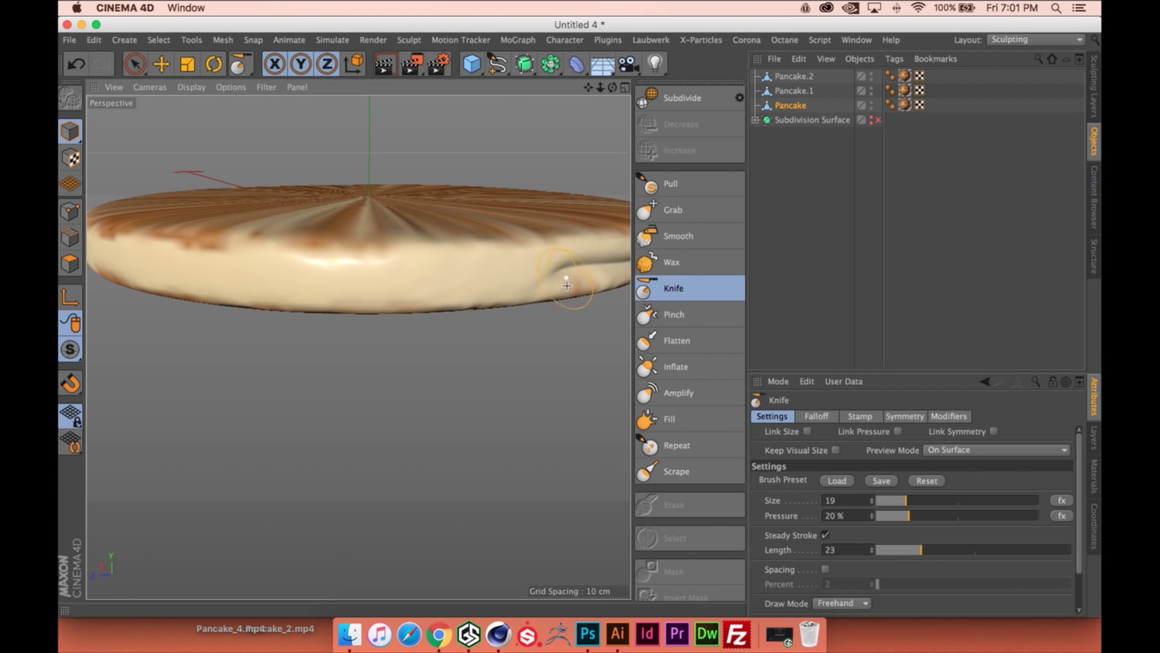
mouse_move(567, 285)
left_mouse_down()
mouse_move(124, 270)
mouse_move(370, 223)
mouse_move(487, 233)
mouse_move(159, 223)
mouse_move(371, 232)
left_mouse_up()
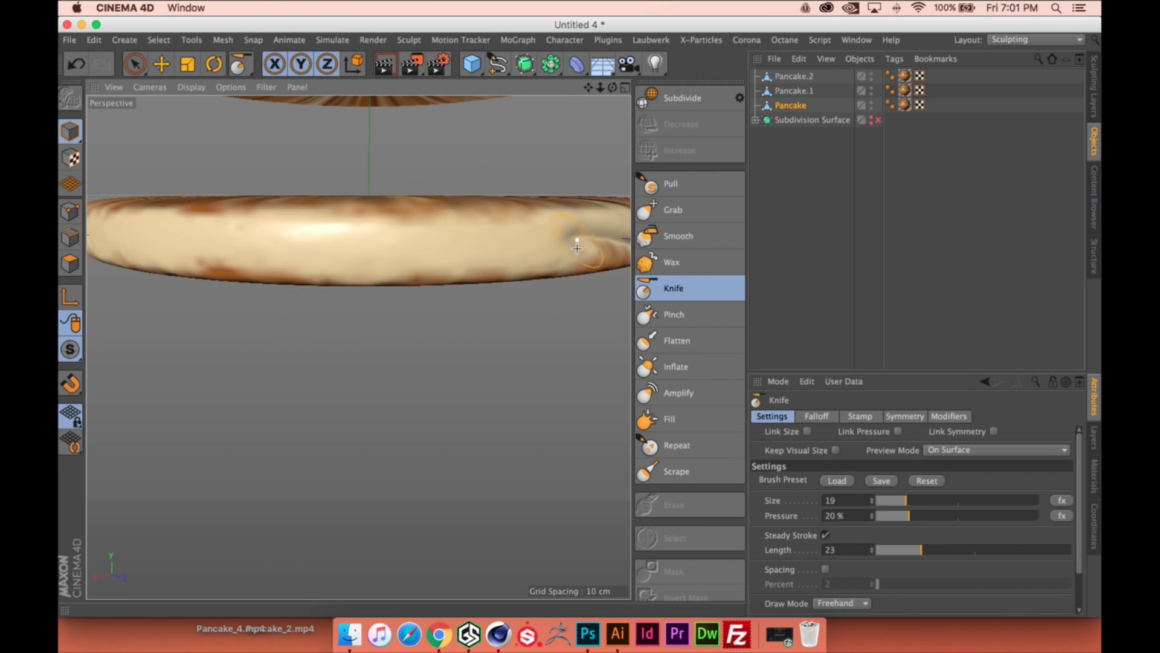
mouse_move(577, 247)
left_mouse_down()
mouse_move(487, 259)
mouse_move(156, 249)
left_mouse_up()
mouse_move(156, 249)
left_mouse_down("alt")
mouse_move(484, 258)
mouse_move(188, 254)
left_mouse_up("alt")
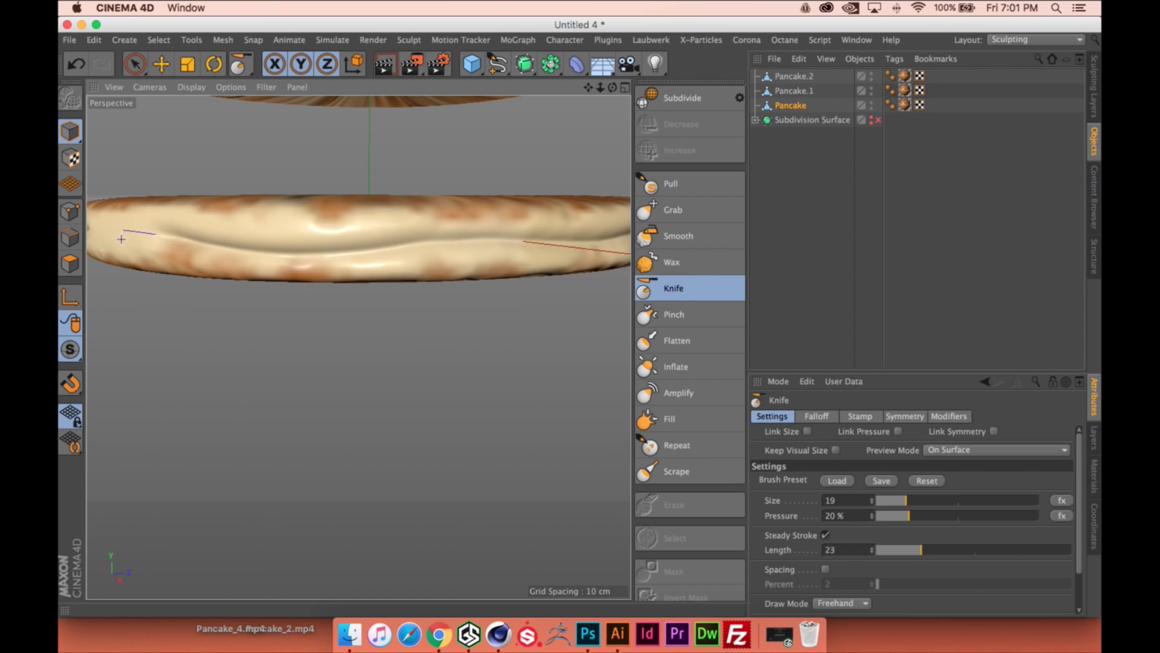
mouse_move(121, 239)
left_mouse_down("alt")
mouse_move(314, 246)
mouse_move(472, 232)
mouse_move(302, 238)
left_mouse_up("alt")
Puff up the bottom pancake's side around the groove with the Inflate brush at size 34
right_click_drag(360, 234, 357, 347, "alt")
left_click(703, 372)
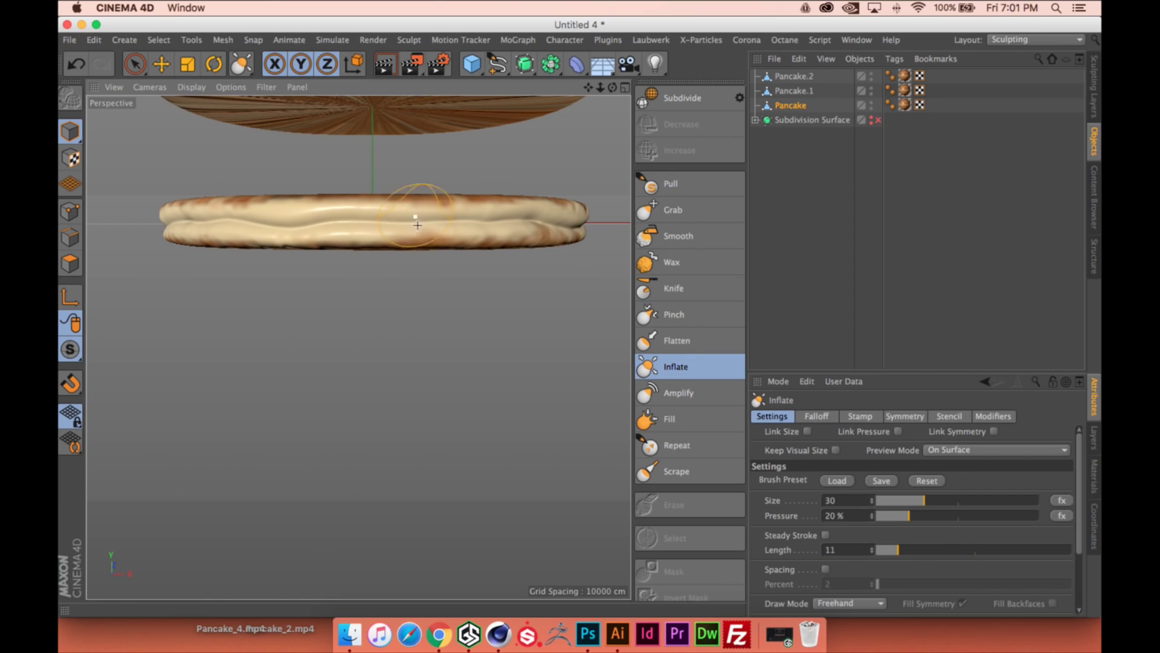
left_click(931, 500)
right_click_drag(394, 262, 482, 200, "alt")
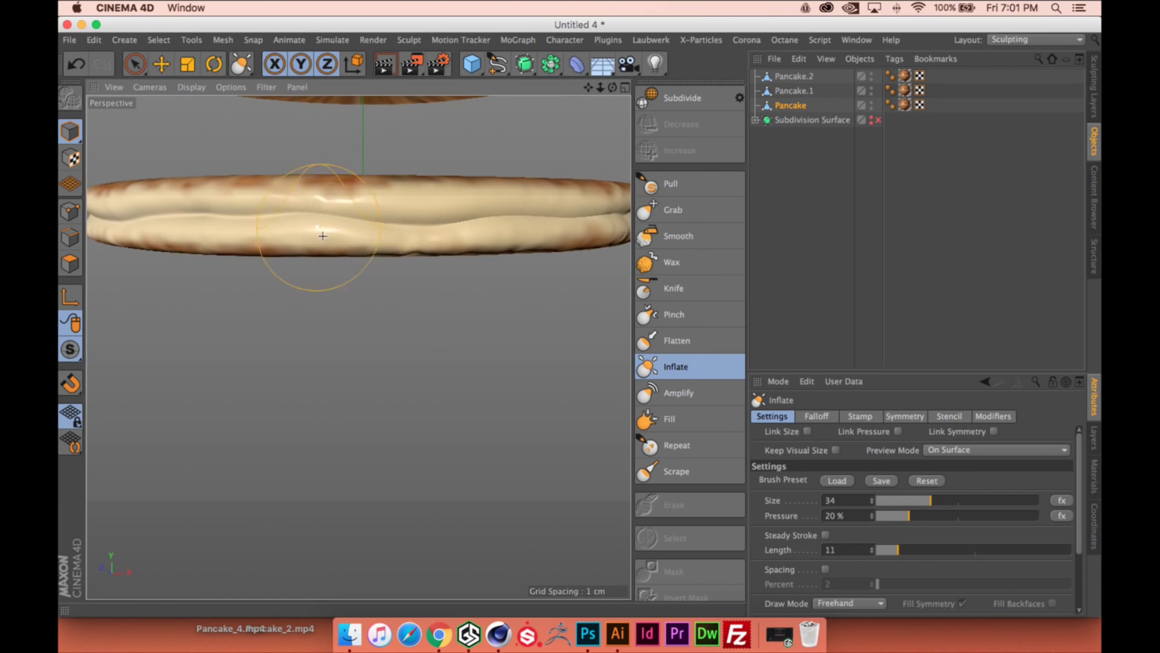
mouse_move(324, 228)
left_mouse_down("alt")
mouse_move(447, 212)
mouse_move(305, 238)
left_mouse_up("alt")
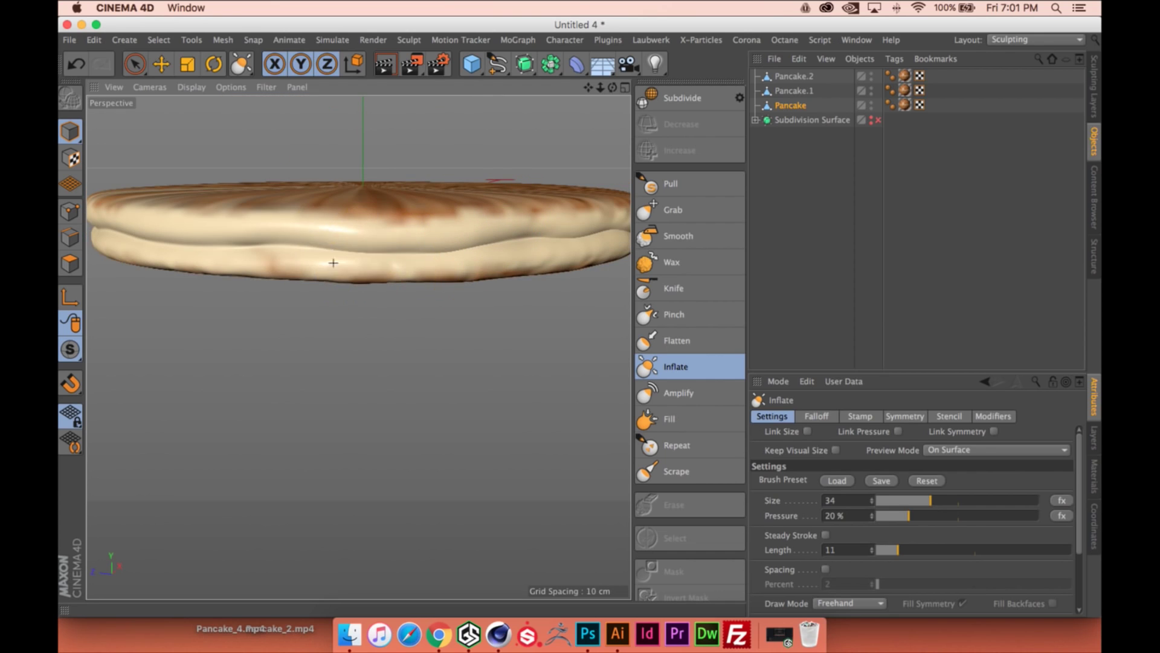
left_click_drag(332, 260, 459, 256, "alt")
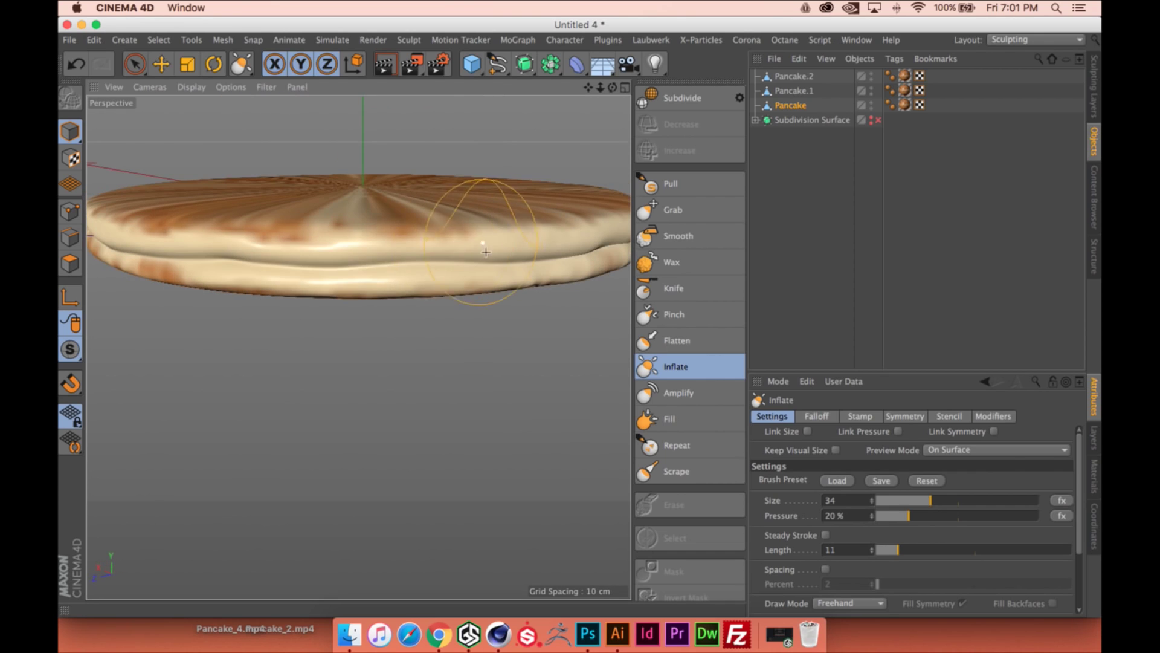
left_click_drag(218, 263, 575, 279, "alt")
left_click_drag(491, 283, 622, 236, "alt")
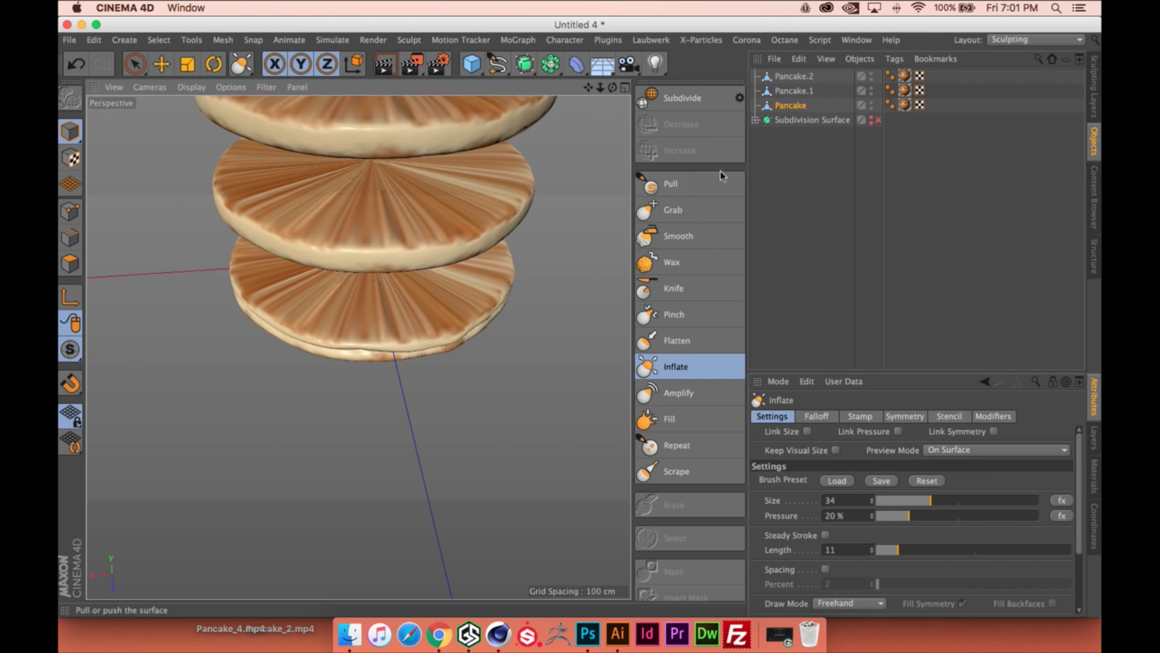
Hide Pancake.2 and Pancake.1 so only the bottom pancake is displayed
left_click(871, 76)
left_click(871, 91)
mouse_move(393, 284)
left_mouse_down("alt")
mouse_move(541, 259)
mouse_move(465, 290)
left_mouse_up("alt")
Pull the bottom pancake's edge outward and downward into an irregular shape with the Grab brush at size 159
left_click(689, 209)
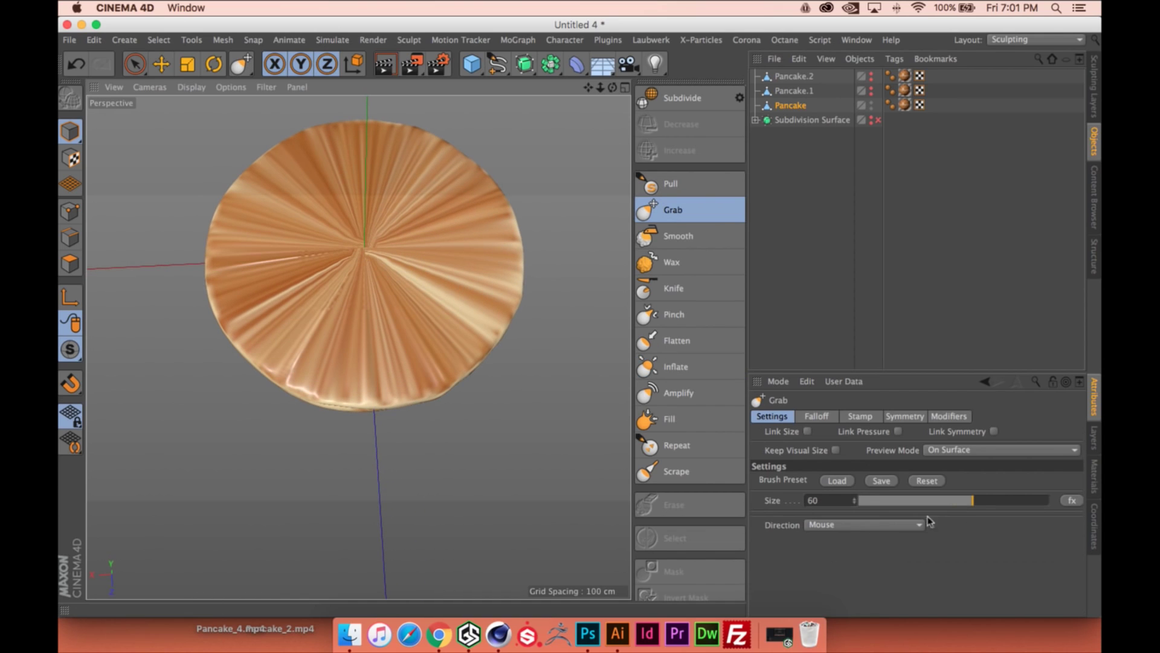
left_click_drag(850, 505, 1046, 500)
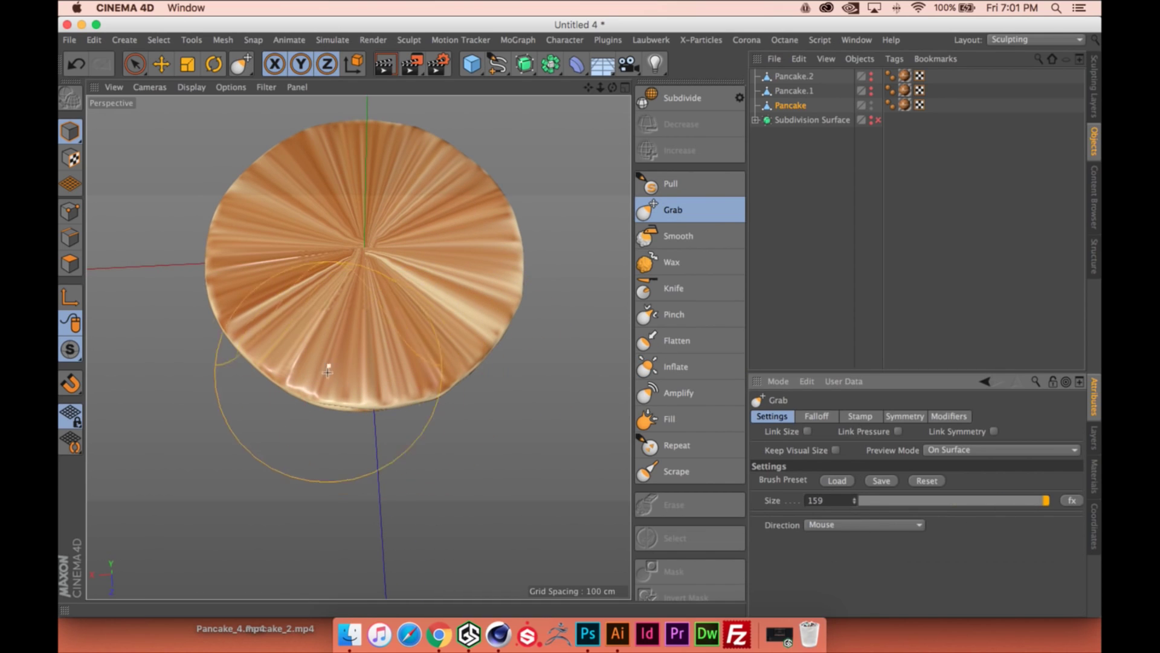
left_click_drag(316, 365, 305, 396)
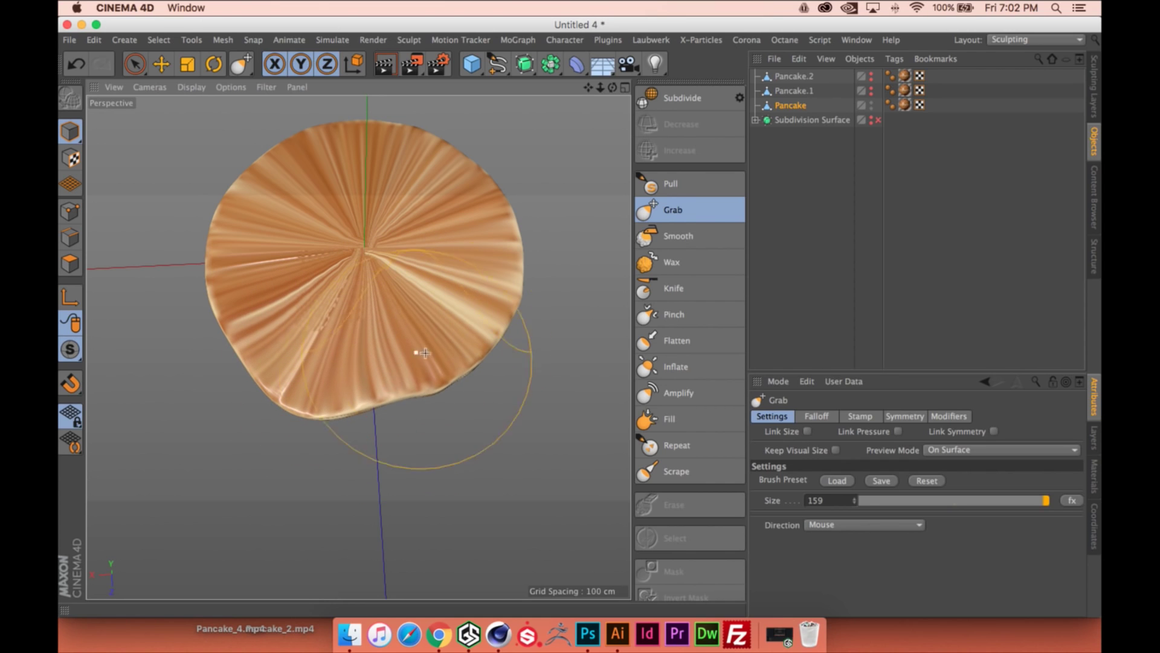
left_click_drag(495, 302, 423, 224, "alt")
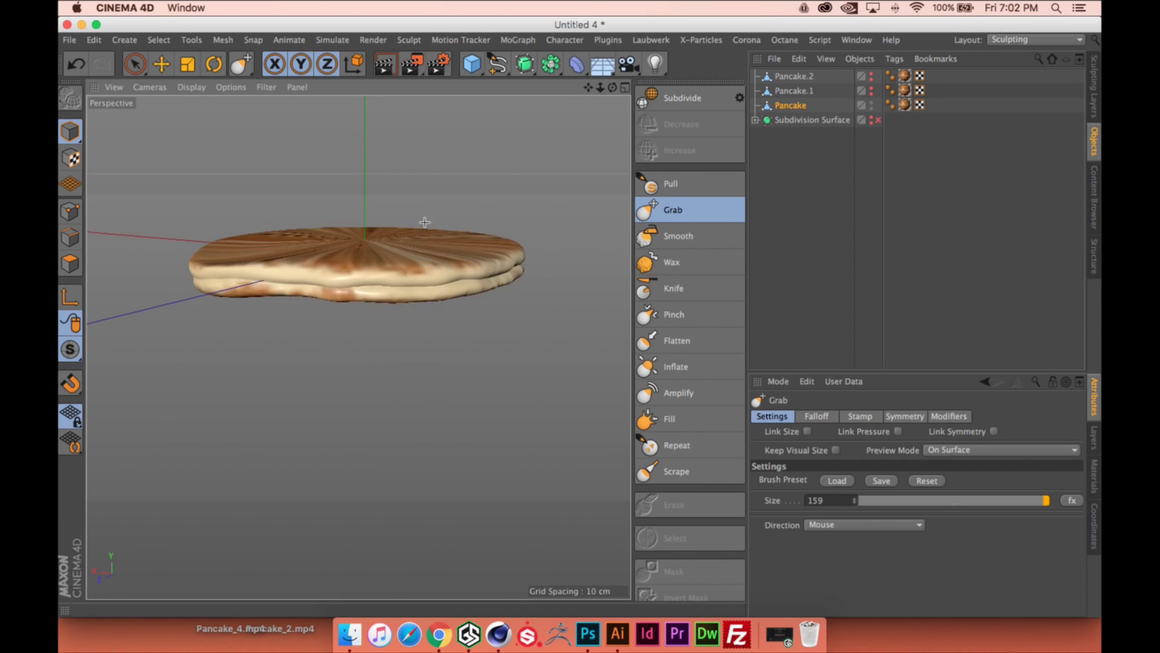
scroll(423, 223, "up", 5)
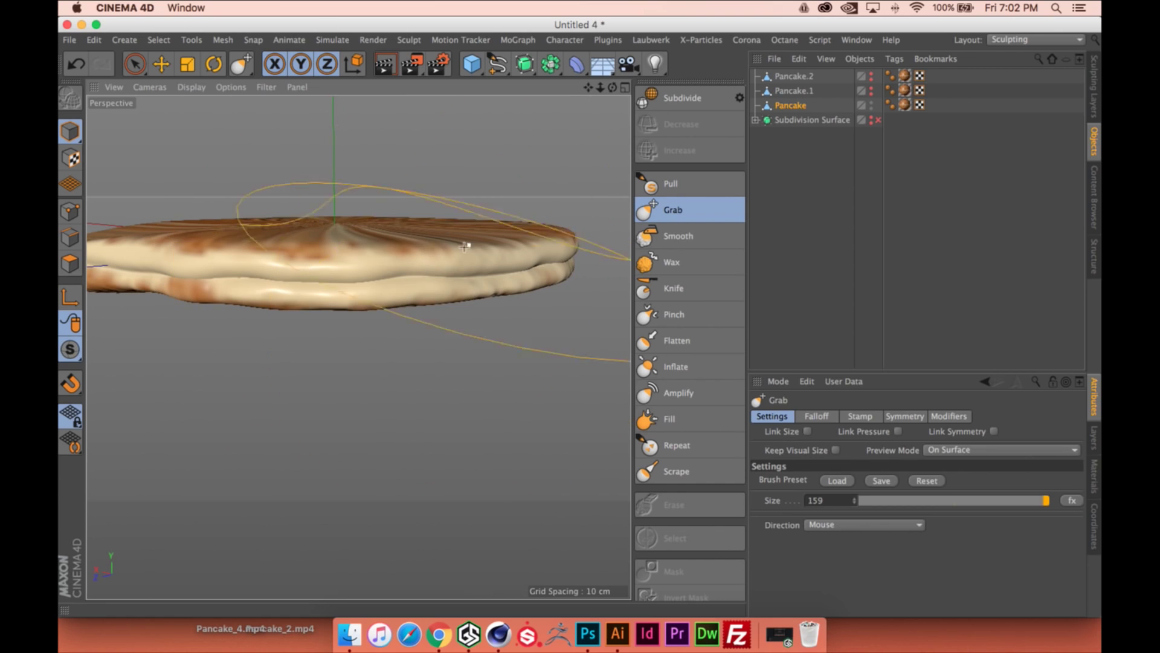
mouse_move(362, 236)
left_mouse_down("alt")
mouse_move(516, 289)
mouse_move(483, 284)
mouse_move(460, 339)
left_mouse_up("alt")
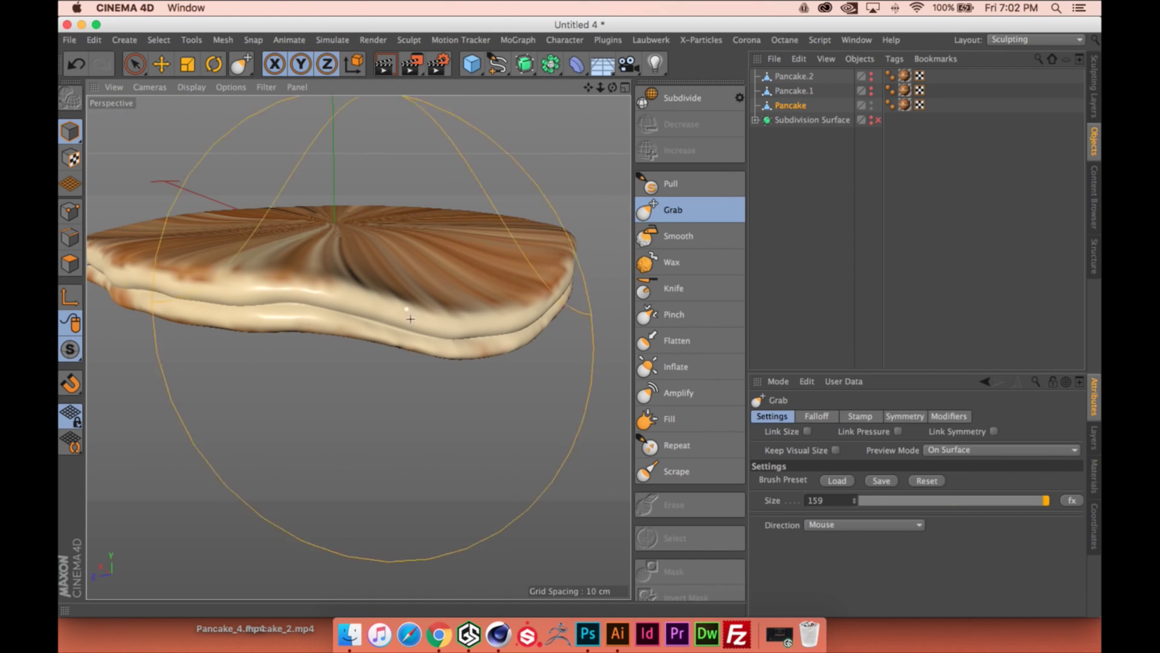
Display Pancake.2 and Pancake.1 again and examine the whole stack of three pancakes from several angles
mouse_move(369, 322)
left_mouse_down("alt")
mouse_move(541, 241)
mouse_move(487, 241)
mouse_move(355, 316)
mouse_move(371, 333)
mouse_move(318, 324)
mouse_move(407, 309)
mouse_move(325, 452)
mouse_move(417, 447)
mouse_move(473, 352)
mouse_move(415, 411)
mouse_move(448, 350)
mouse_move(351, 372)
mouse_move(409, 353)
mouse_move(410, 235)
mouse_move(435, 200)
left_mouse_up("alt")
scroll(409, 235, "down", 6)
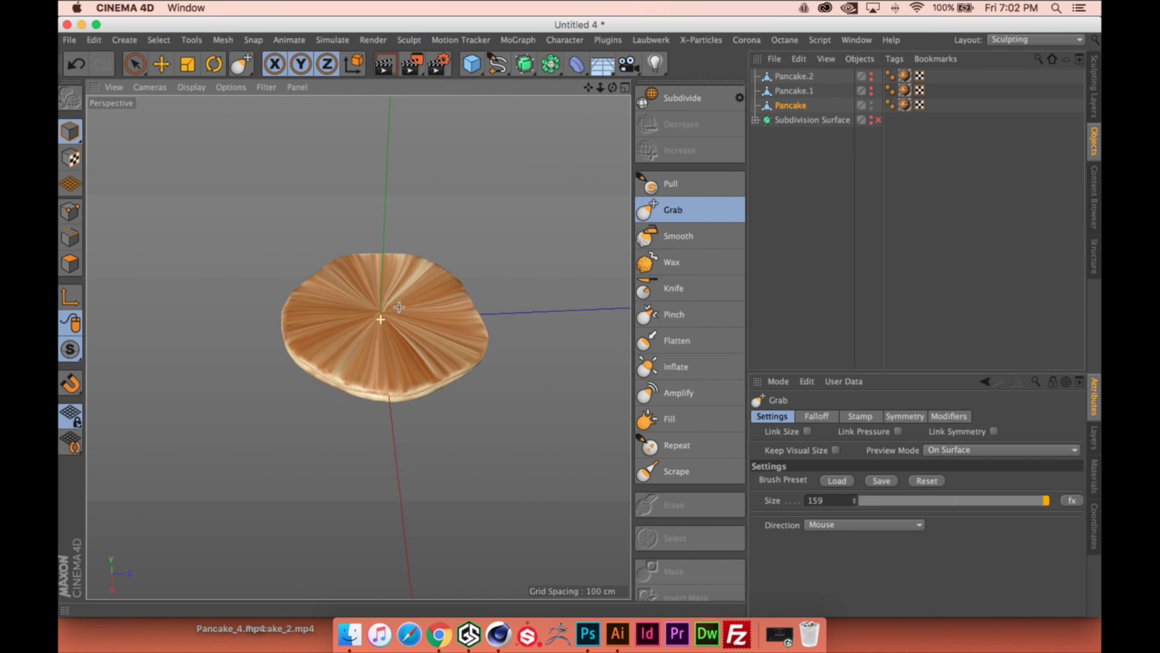
left_click(871, 77)
left_click(871, 90)
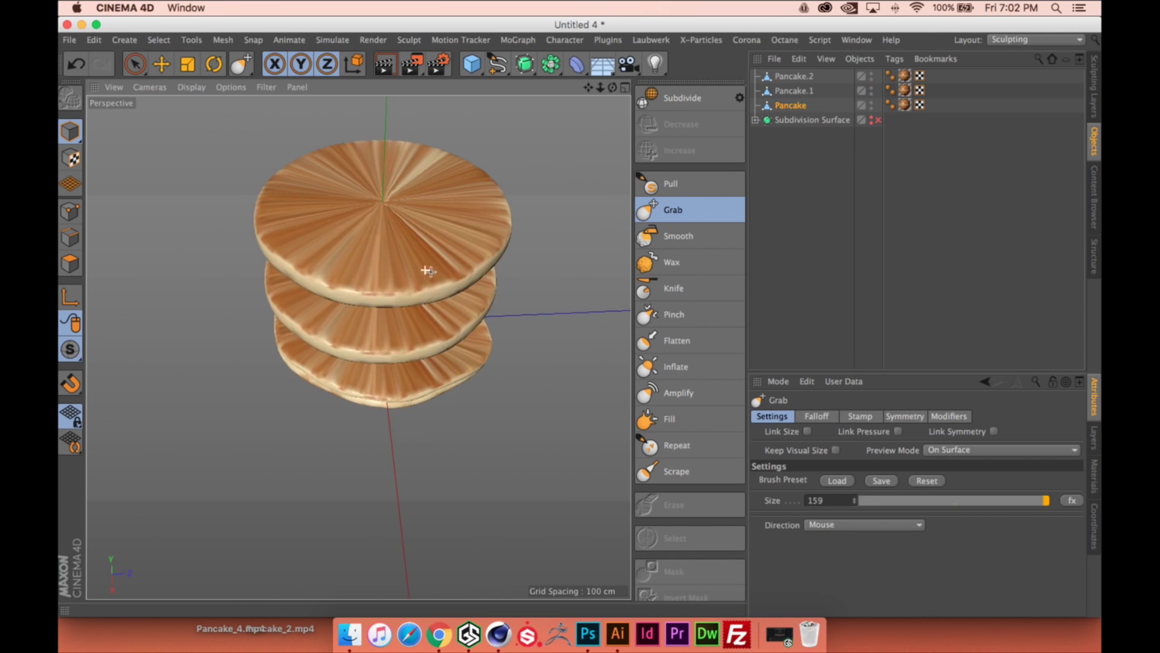
left_click_drag(423, 272, 430, 225, "alt")
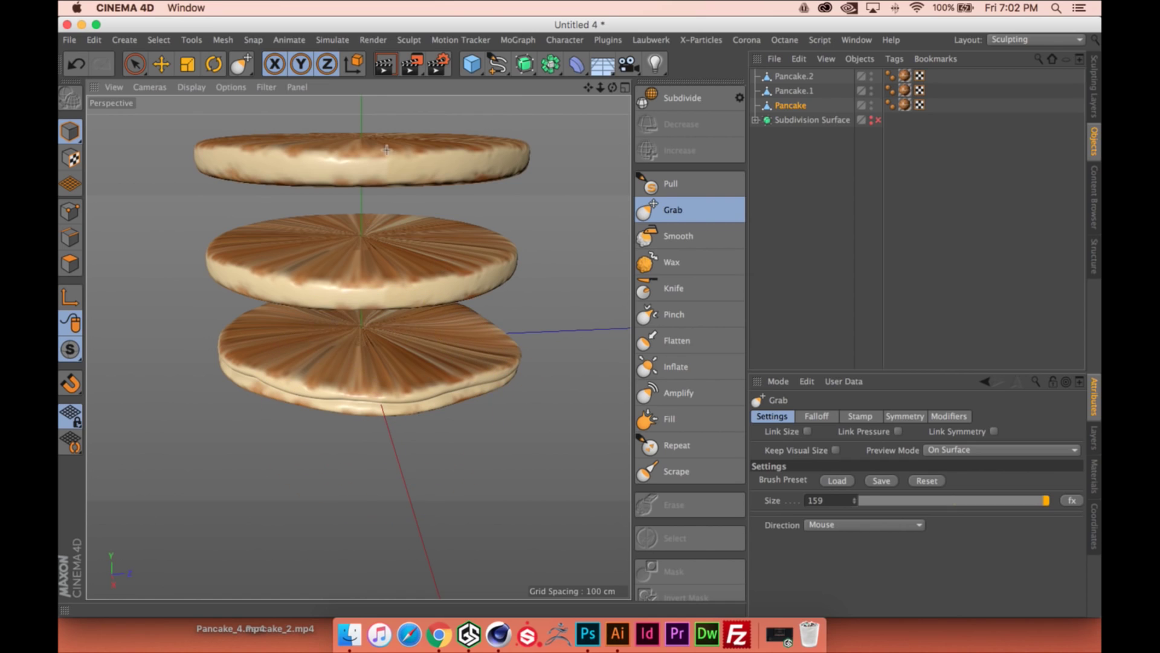
left_click_drag(366, 190, 382, 231, "alt")
right_click_drag(382, 231, 410, 189, "alt")
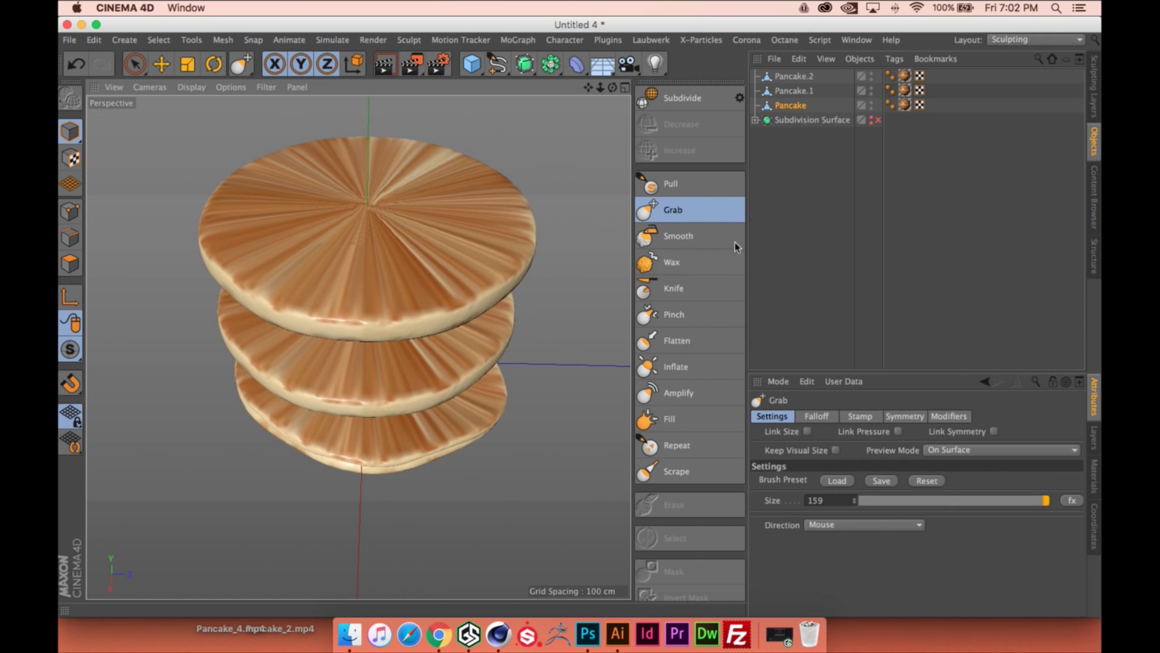
Switch to the Startup layout and hide Pancake.2 and Pancake.1 so only the bottom pancake is displayed
left_click(988, 40)
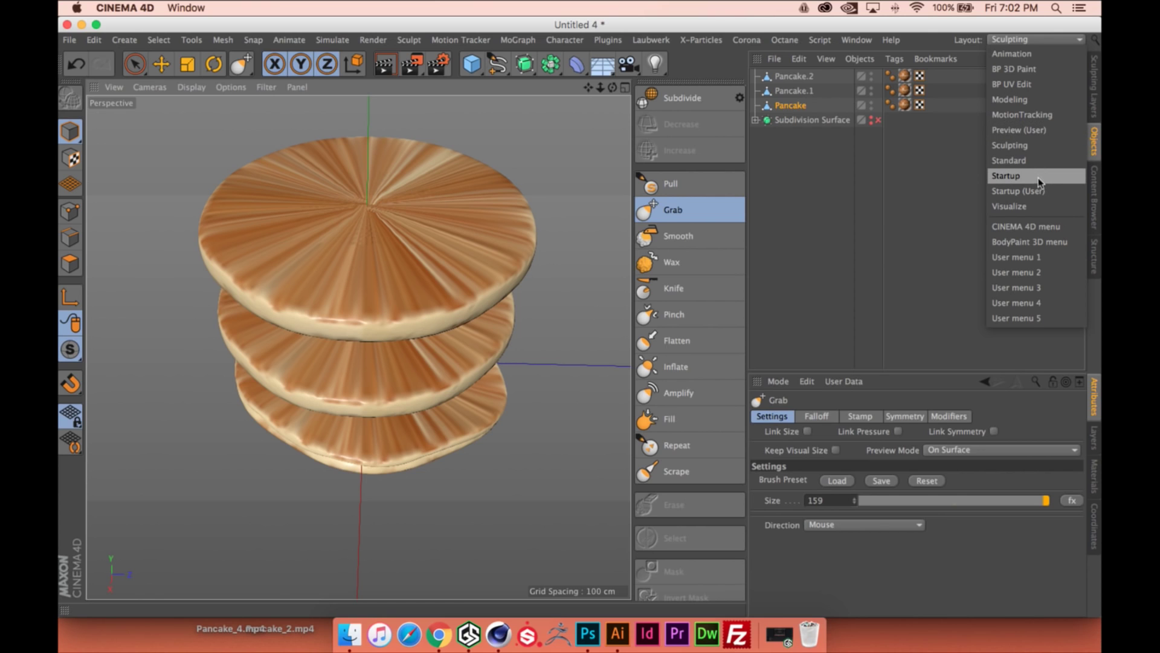
left_click(1018, 177)
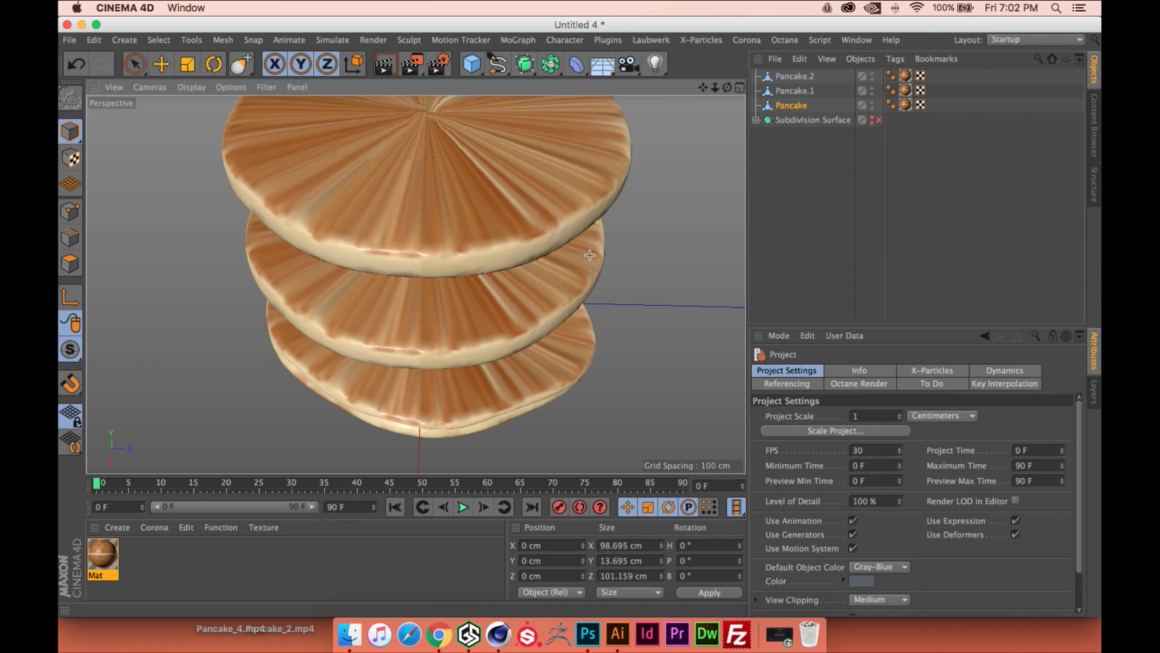
scroll(590, 255, "down", 5)
left_click_drag(532, 279, 654, 164, "alt")
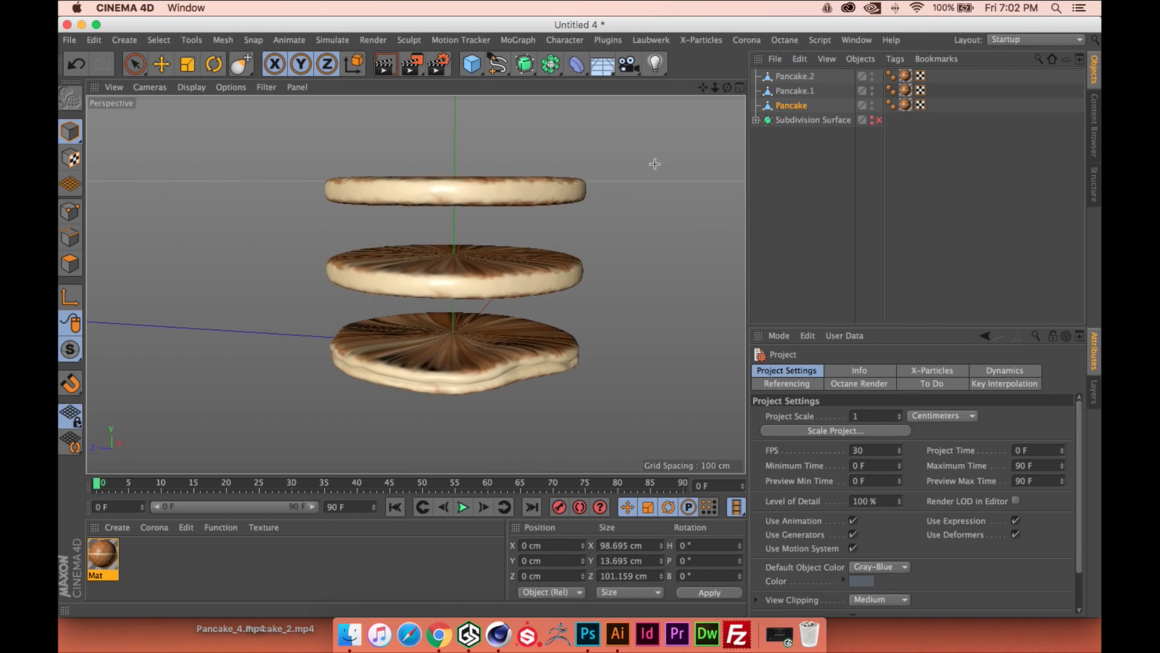
left_click(872, 77)
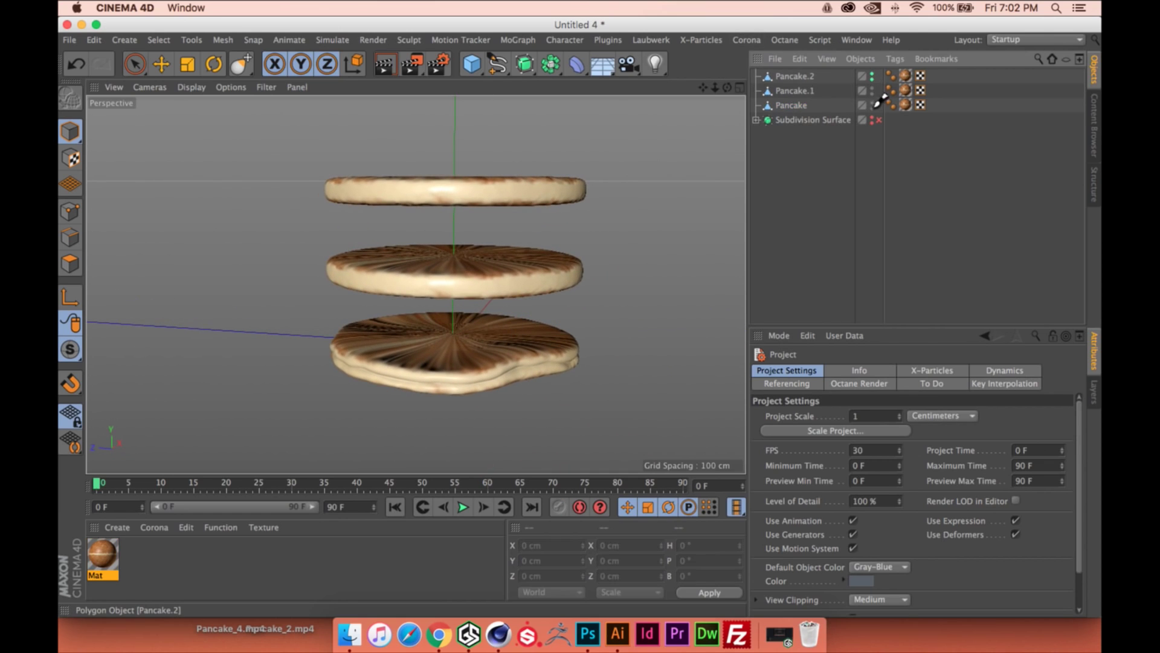
left_click(873, 89)
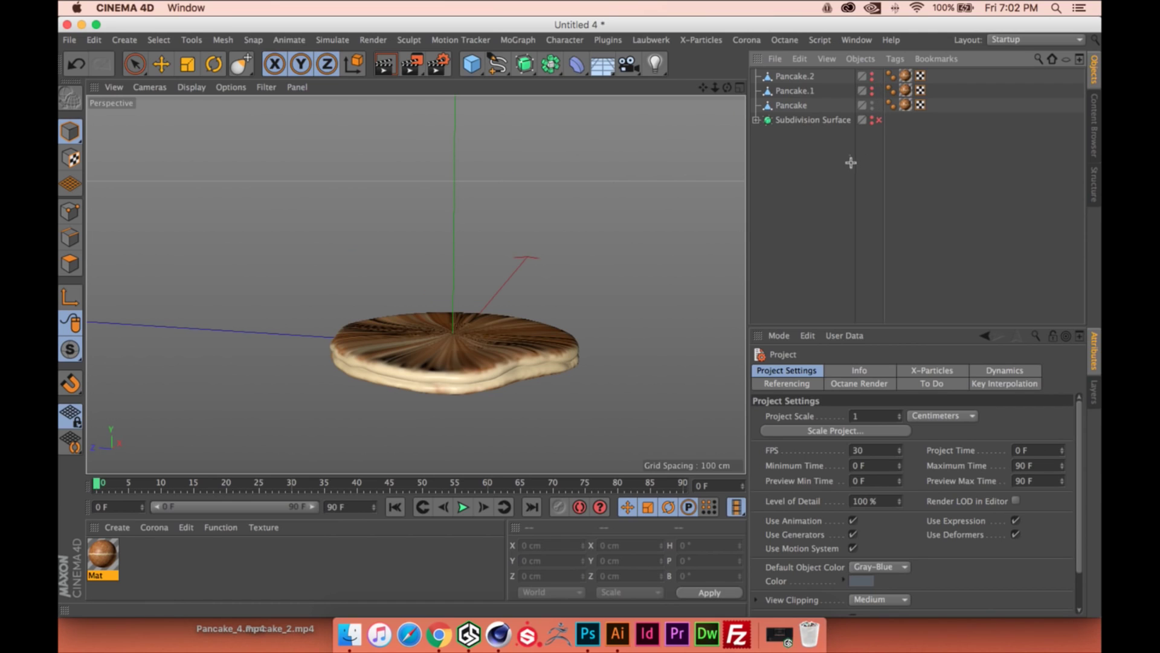
Add a Spline Wrap deformer as a child of the Pancake object
double_click(794, 106)
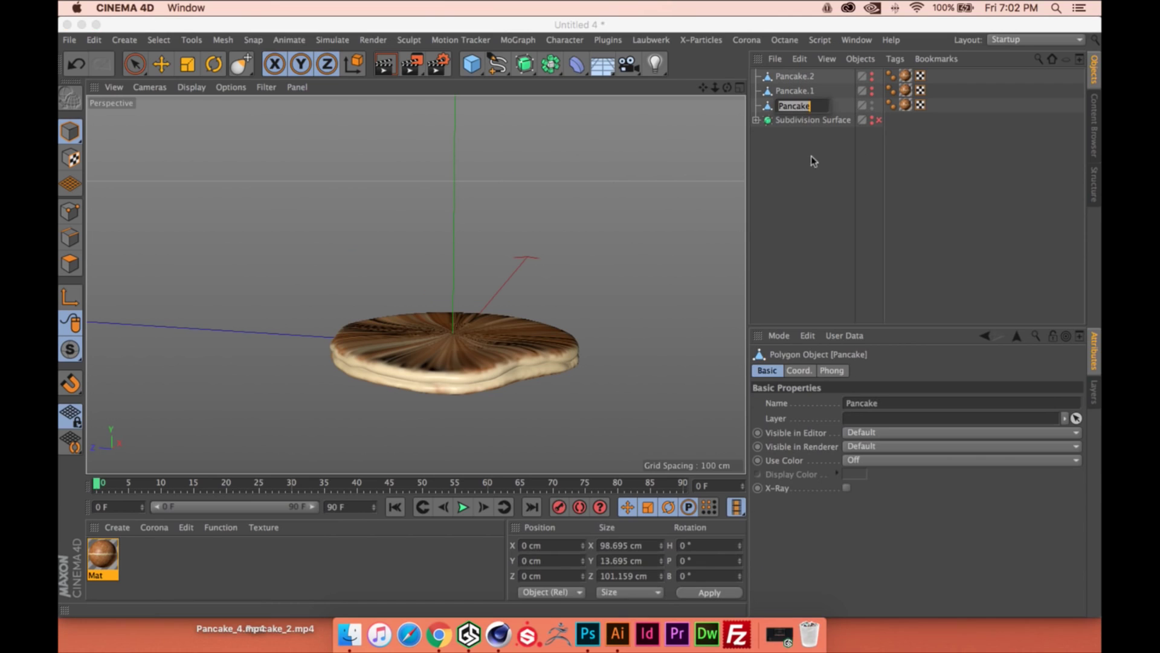
key("Return")
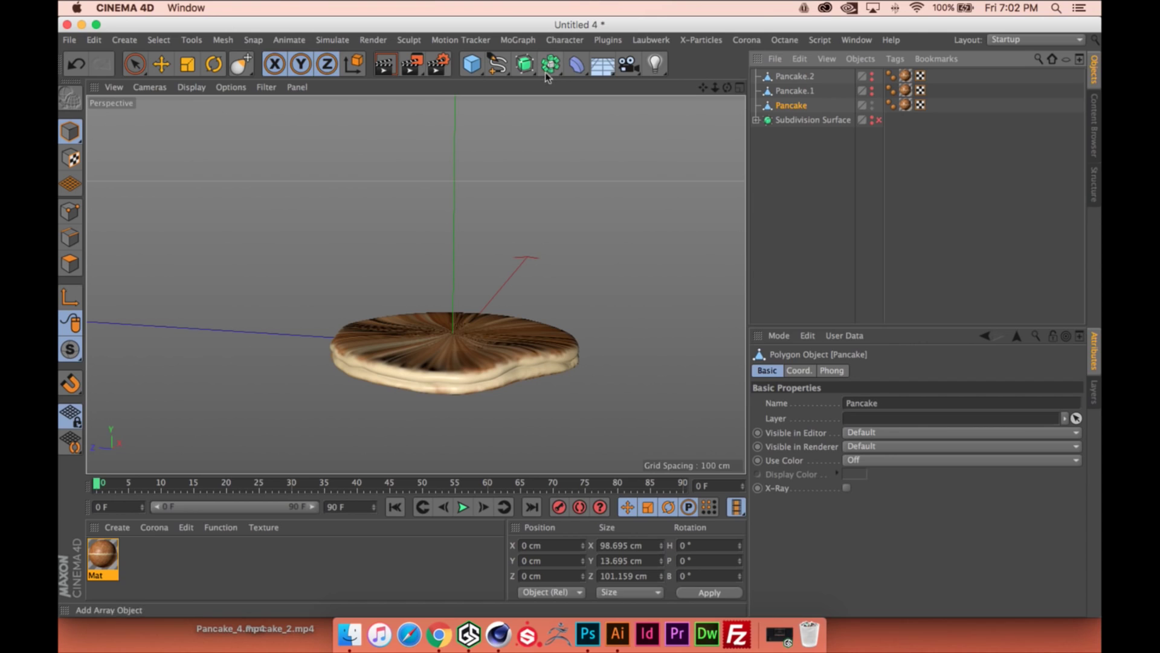
left_click_drag(579, 65, 750, 222)
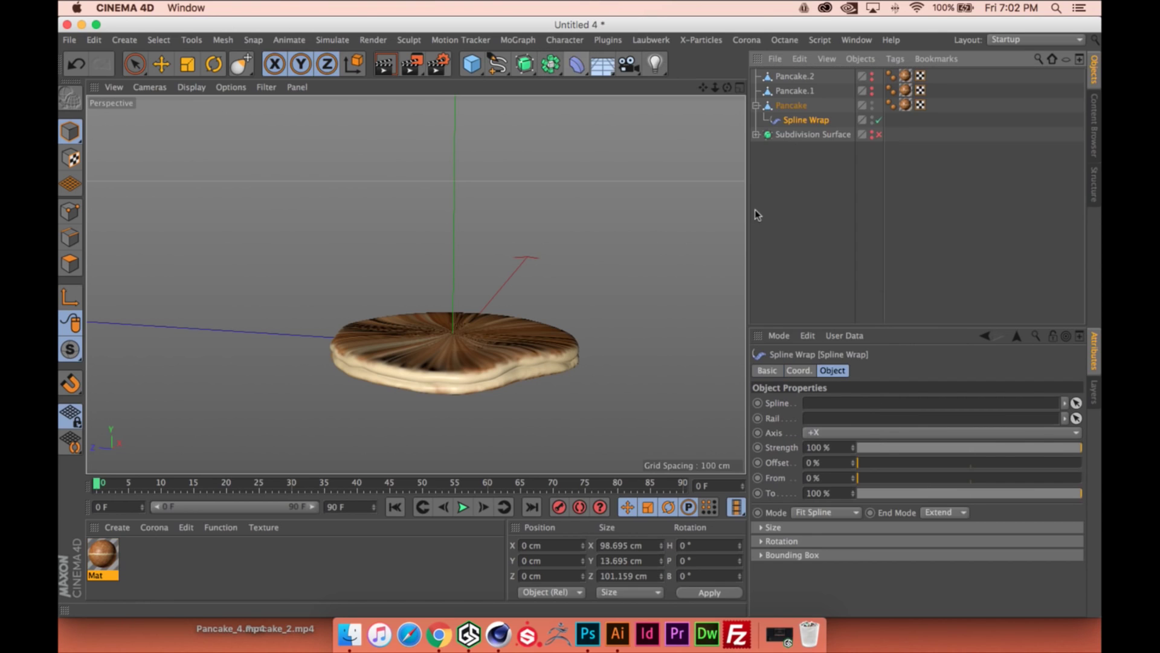
Draw a wavy freehand spline with 10 cm tolerance in the Front view, just above the pancake and spanning its width
left_click_drag(542, 277, 452, 310, "alt")
middle_click_drag(452, 309, 409, 244, "alt")
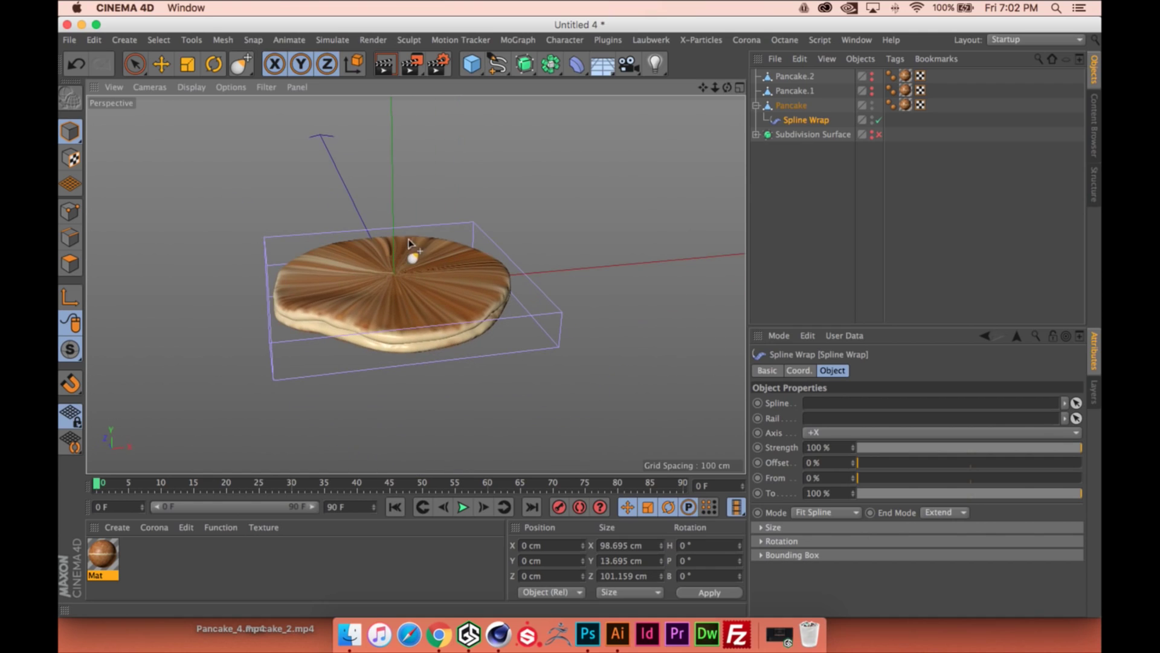
left_click(739, 88)
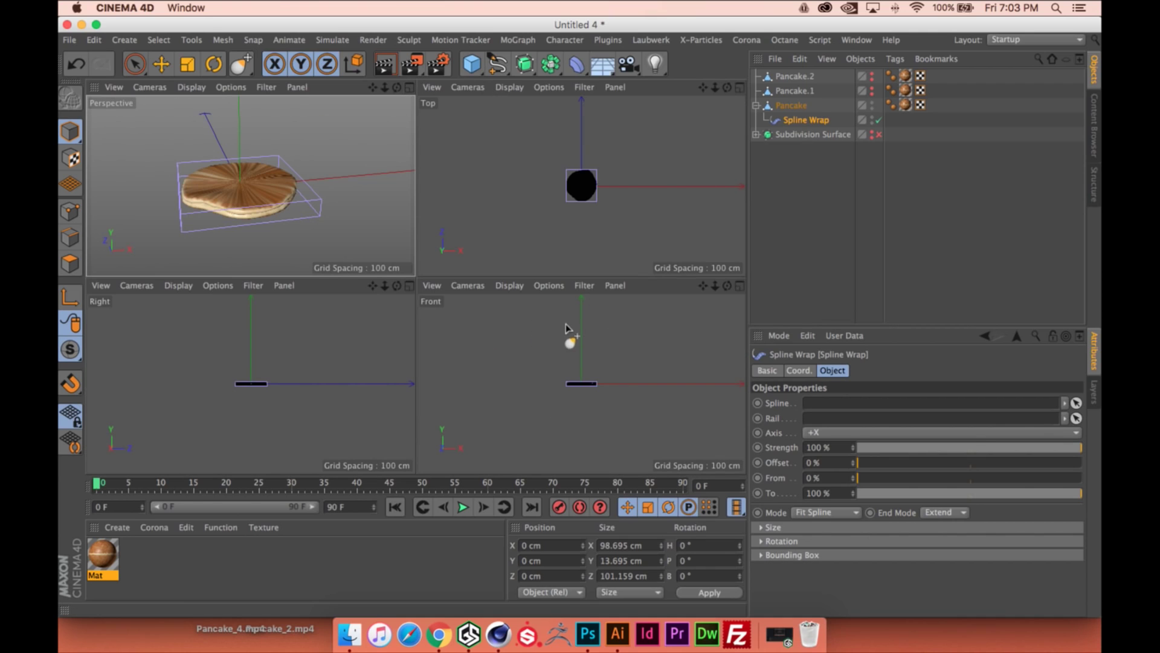
right_click_drag(596, 388, 665, 363, "alt")
left_click_drag(495, 68, 547, 79)
middle_click_drag(568, 339, 557, 367, "alt")
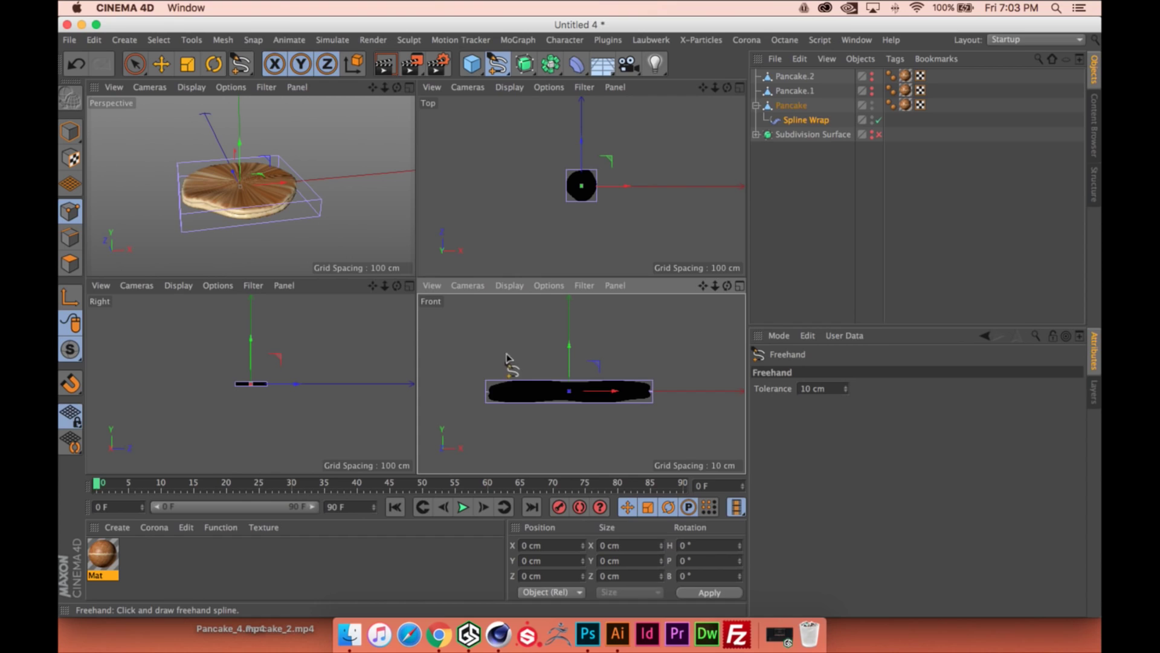
left_click_drag(658, 330, 662, 330)
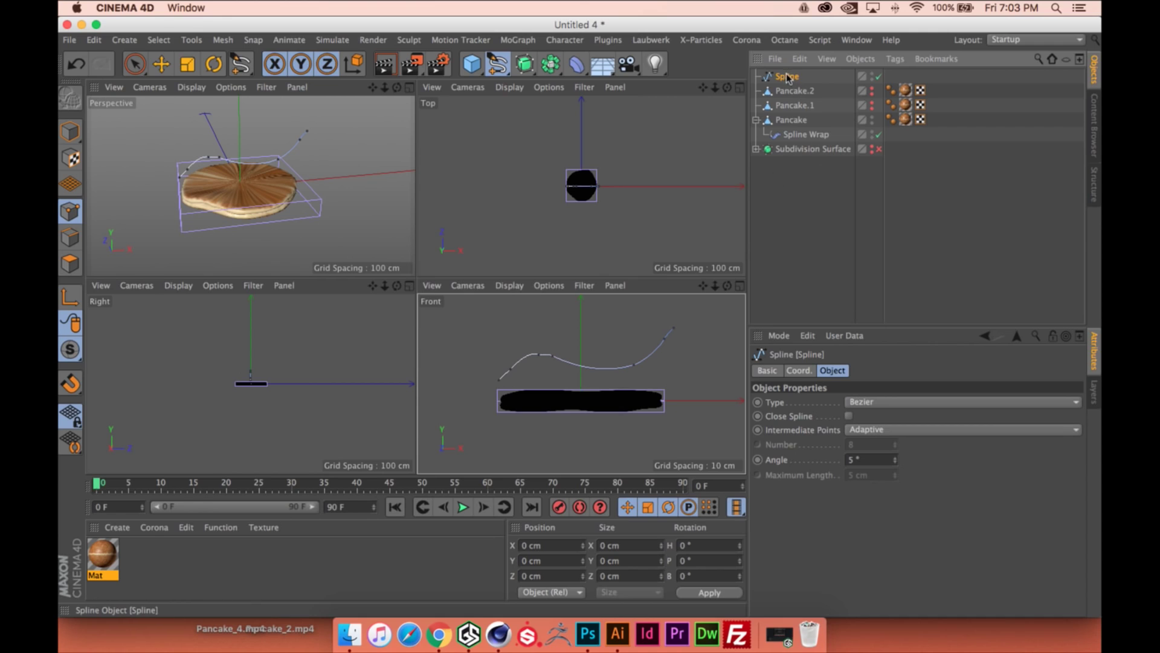
Place the new spline directly above Pancake in the object hierarchy and rename it P.0 Spline
left_click_drag(789, 115, 790, 112)
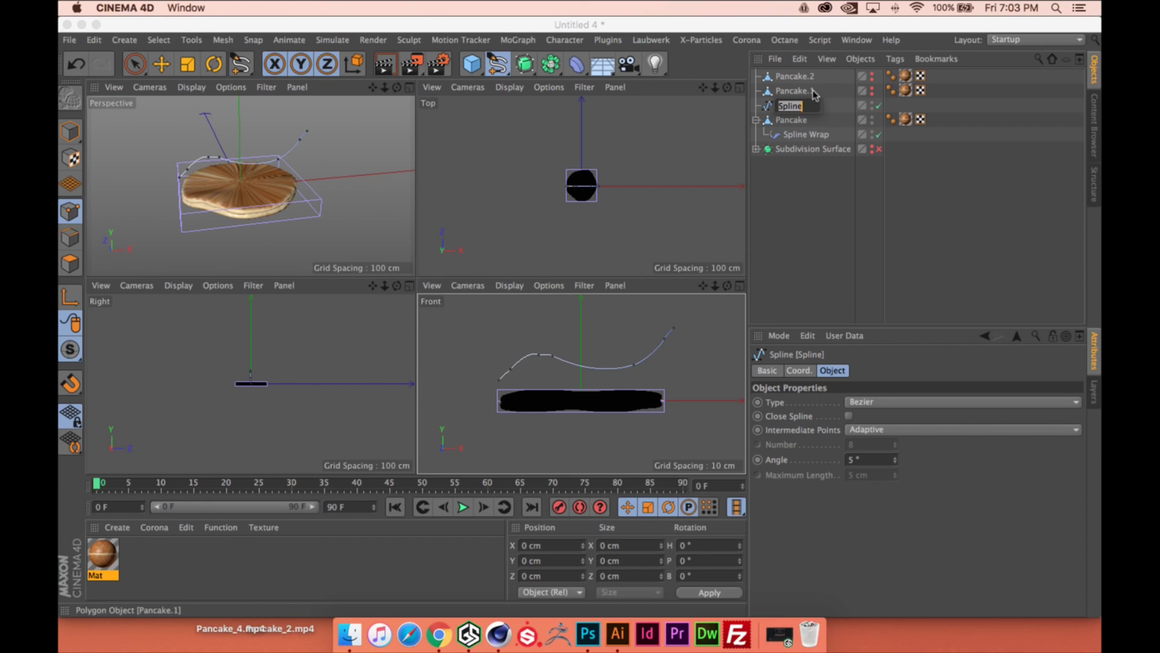
key("Right")
key("BackSpace")
key("Return")
key("e")
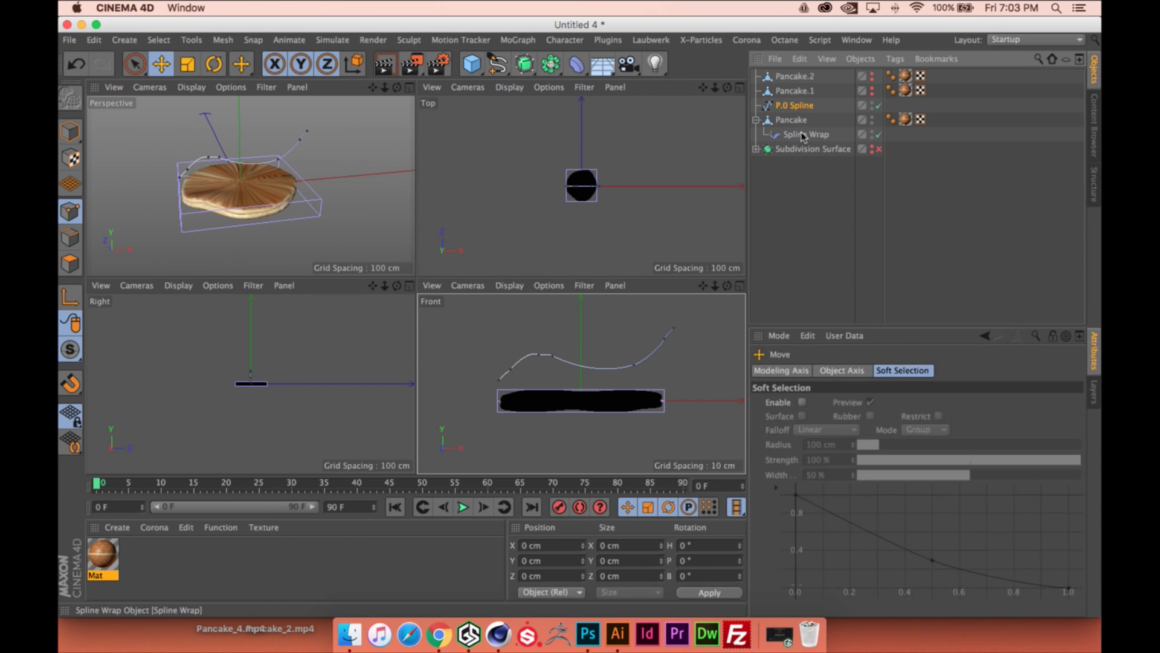
Assign P.0 Spline as the guiding spline of the Spline Wrap deformer and inspect the result in the Perspective view
left_click(803, 136)
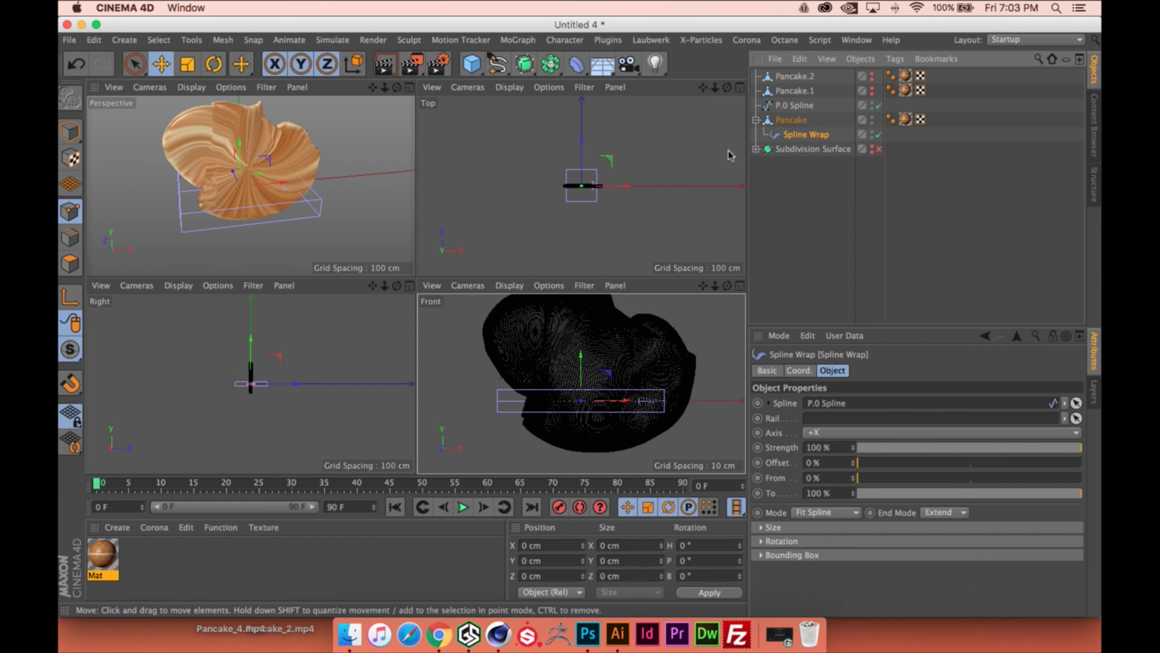
key("F1")
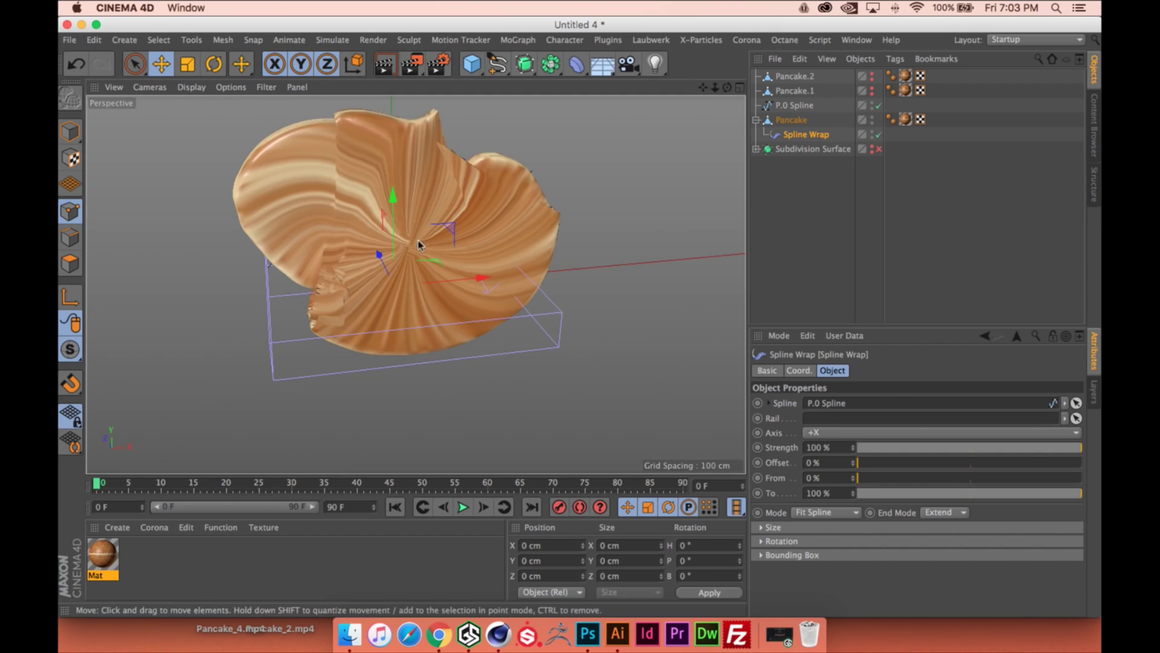
left_click_drag(623, 220, 737, 218, "alt")
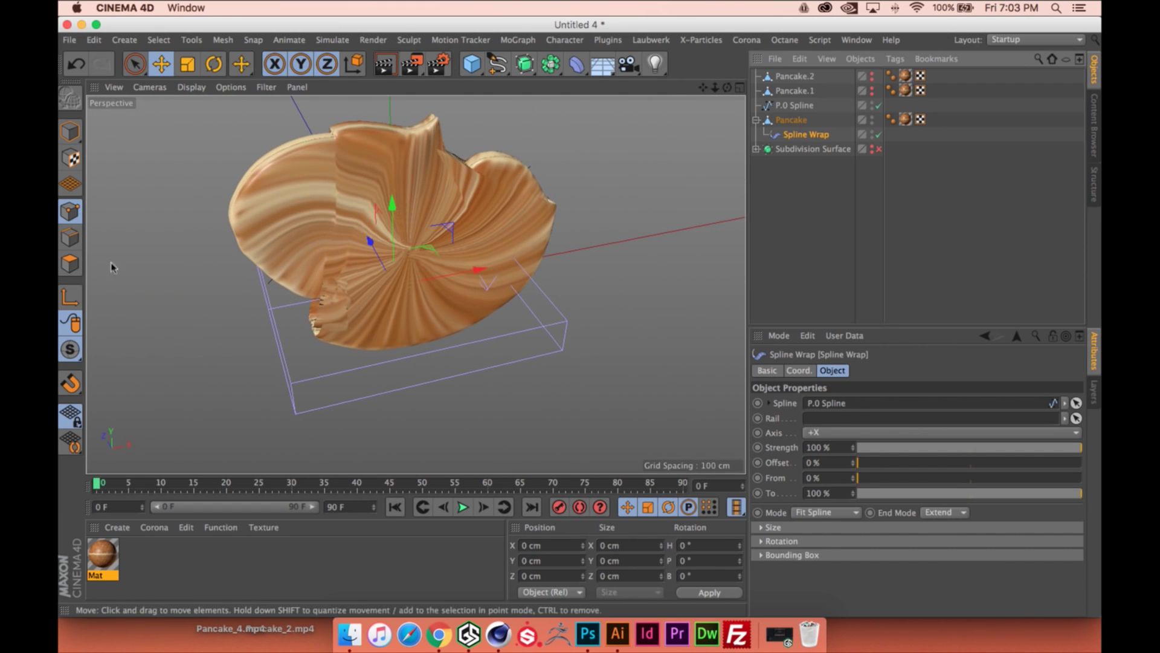
Rotate the Spline Wrap deformer to a pitch of -90° so the pancake lies flat along the spline
left_click(70, 131)
key("r")
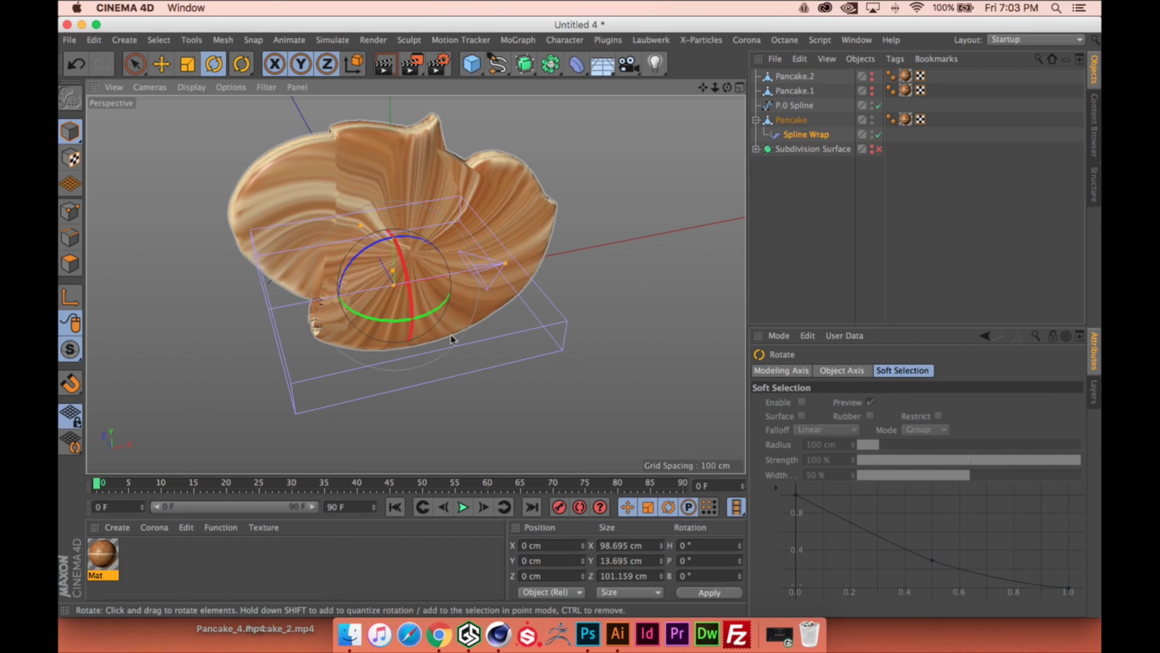
left_click_drag(412, 294, 431, 195)
right_click_drag(379, 218, 414, 208, "alt")
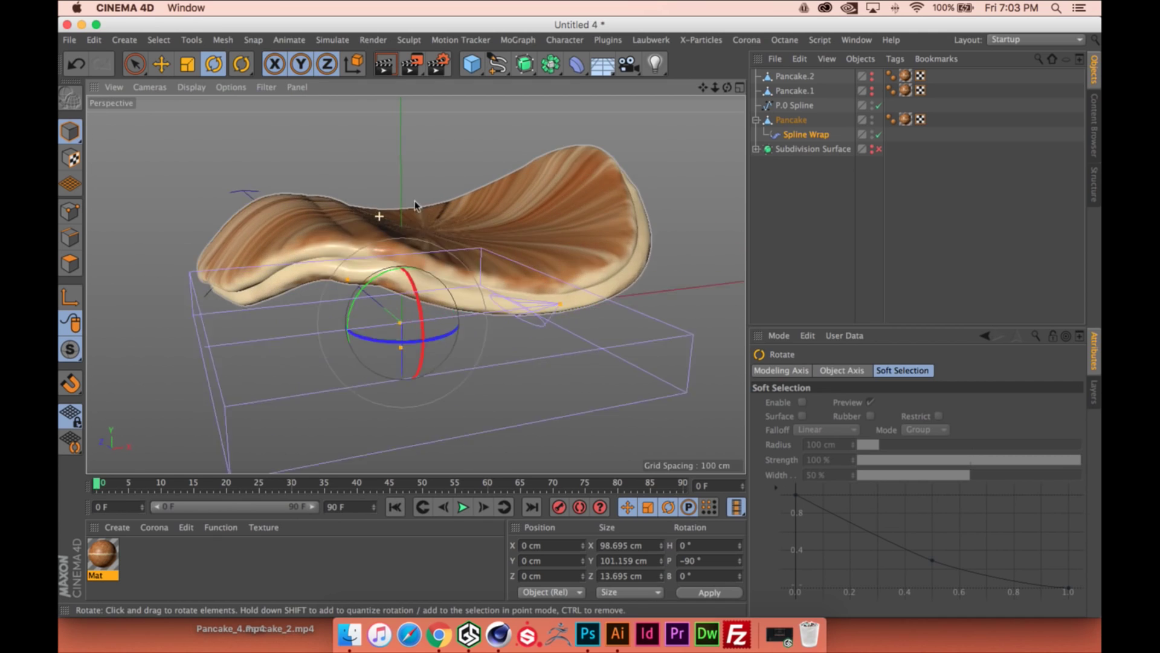
left_click_drag(415, 208, 382, 209, "alt")
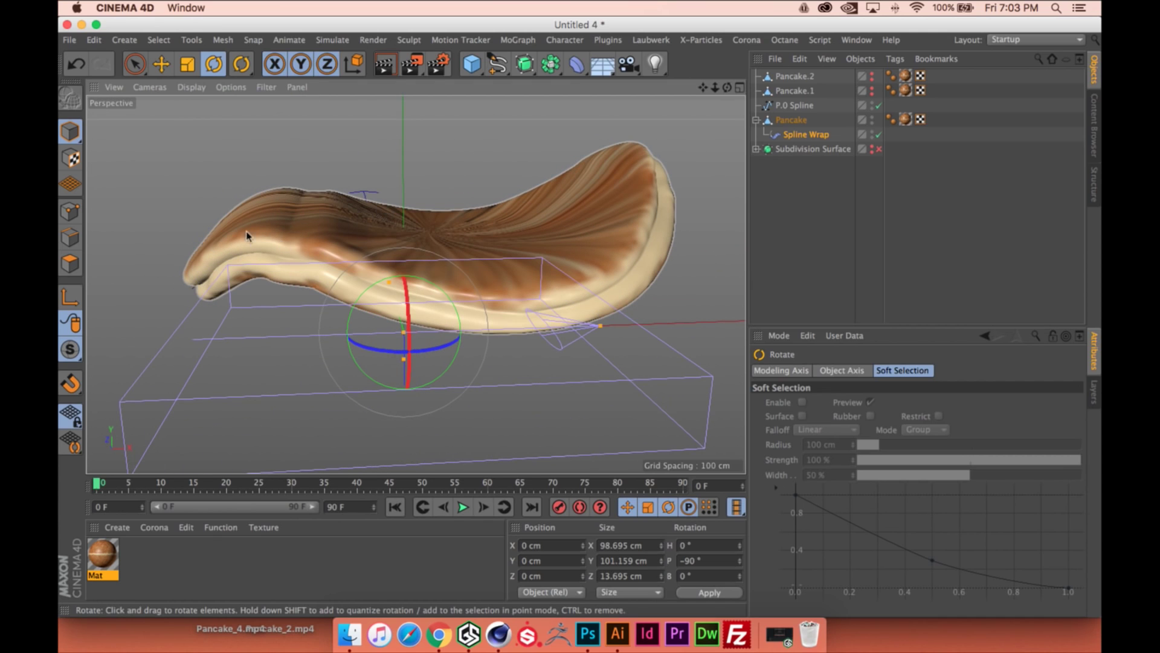
Hide the Pancake object and delete the extra point on the crest of P.0 Spline in point mode
left_click(872, 119)
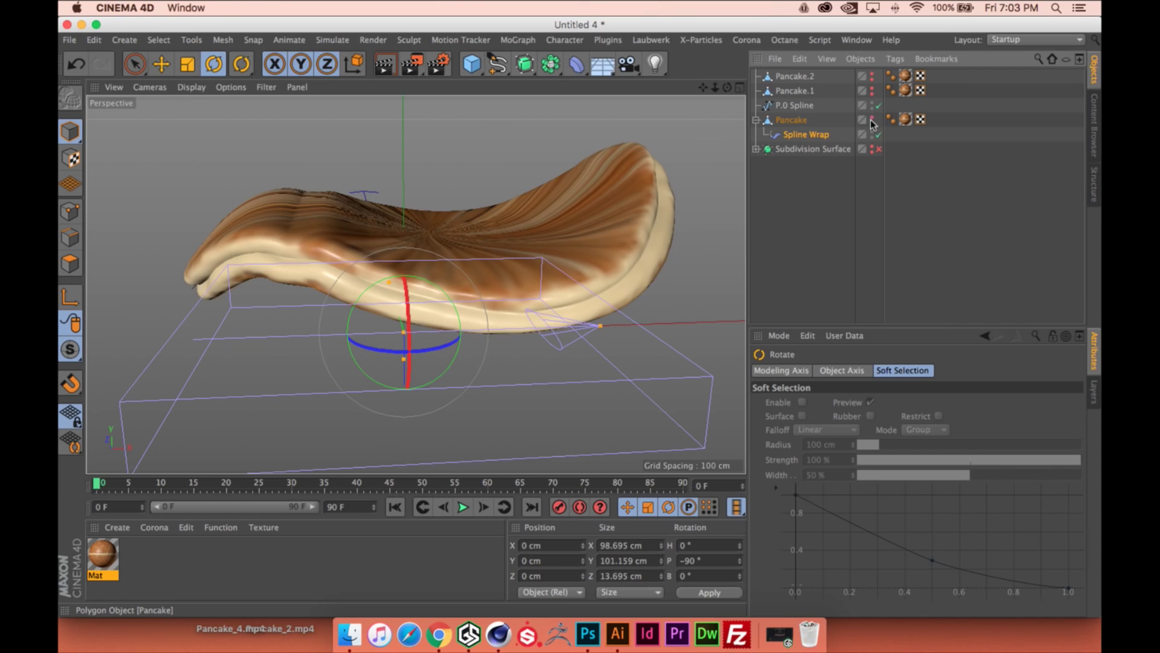
left_click(795, 106)
left_click(69, 211)
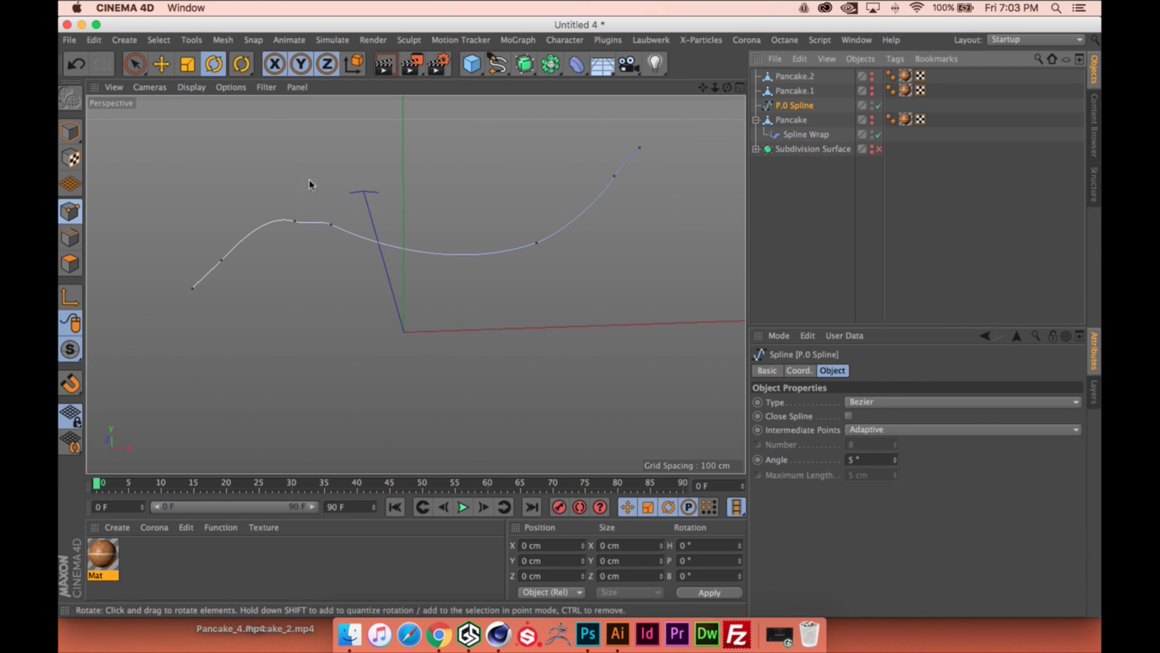
left_click(295, 220)
left_click_drag(294, 220, 333, 224)
left_click(318, 209)
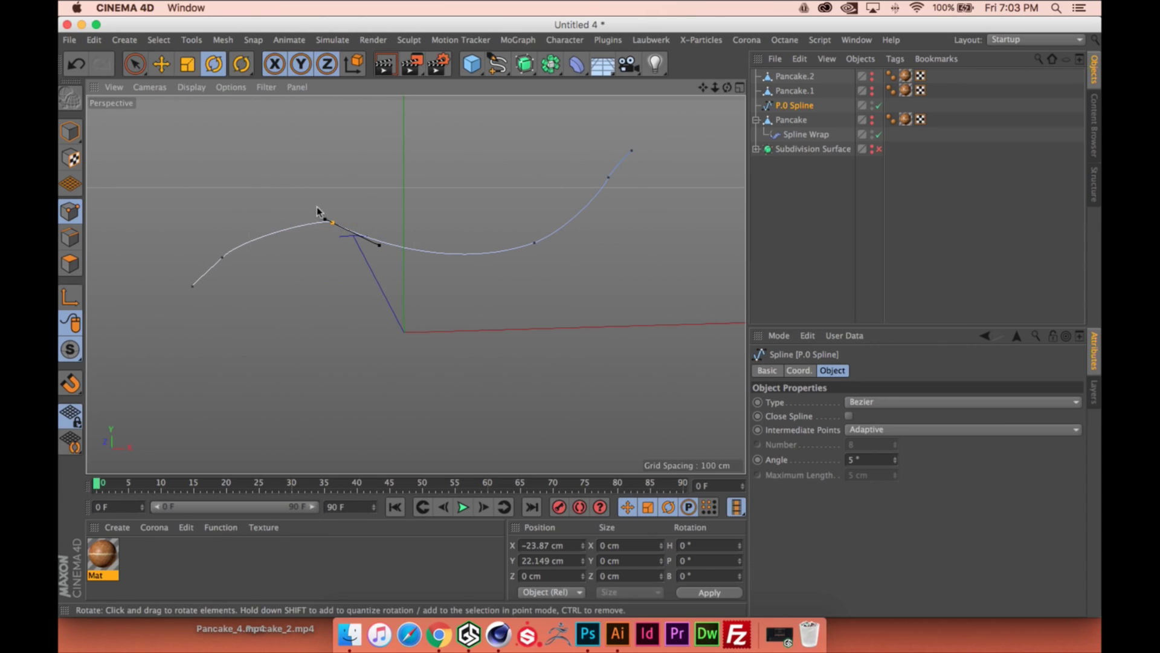
Adjust the tangents of the point beside the spline's crest, applying Equal Tangent Length and shortening the handles for a smoother curve
right_click_drag(306, 213, 345, 198, "alt")
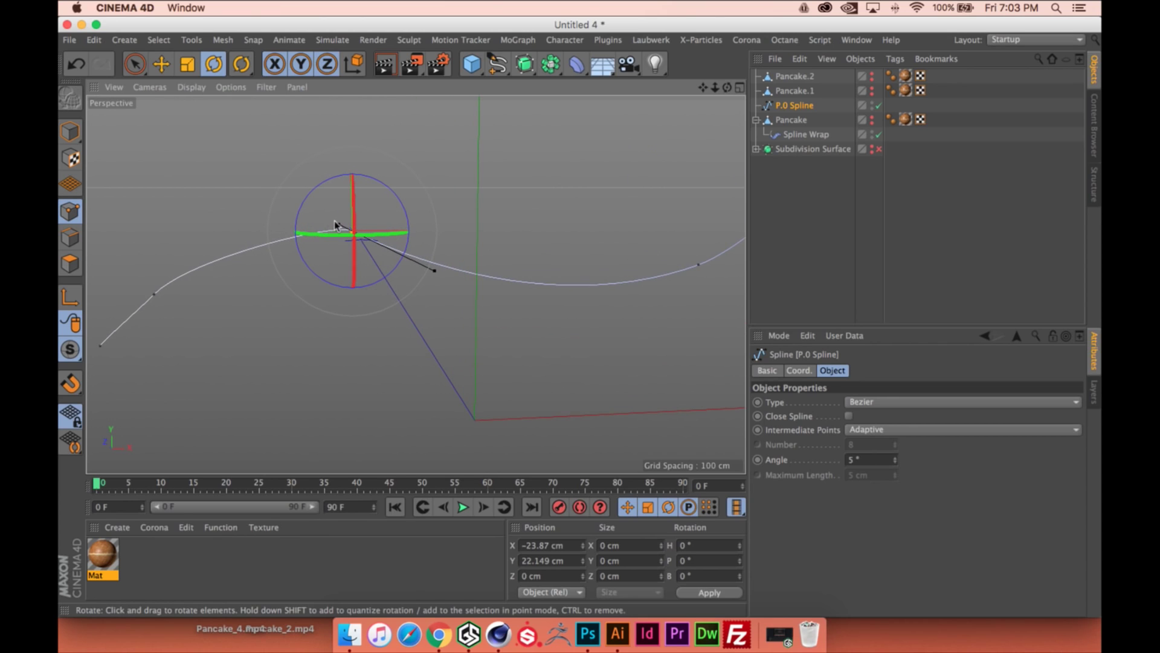
left_click_drag(337, 226, 357, 200)
left_click(894, 64)
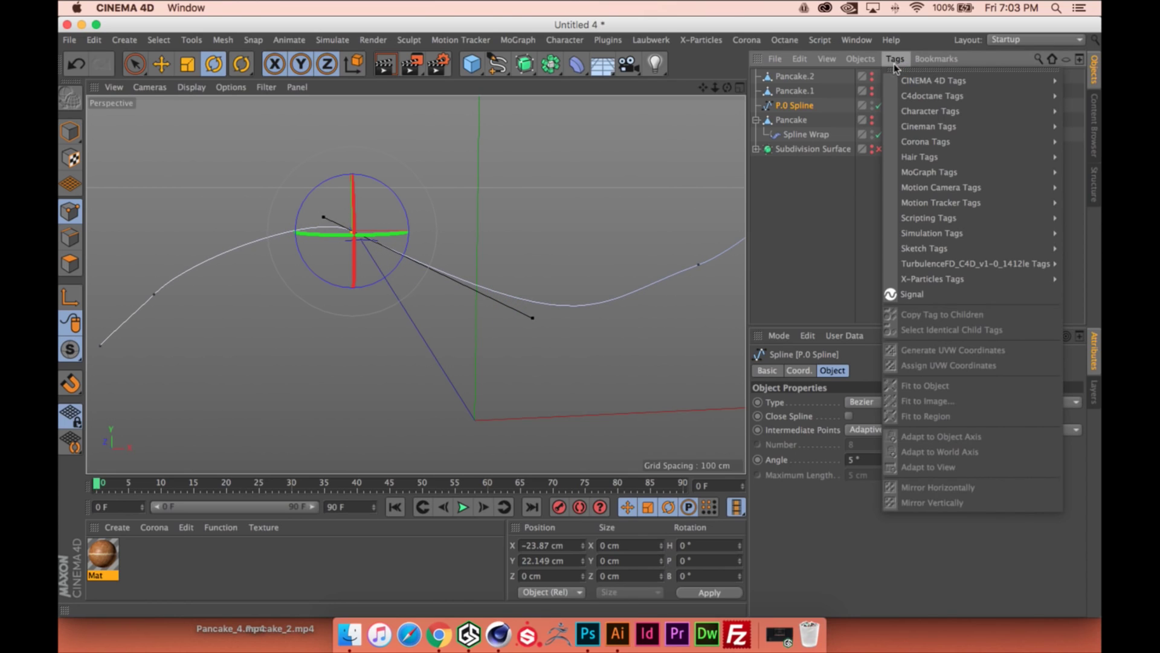
mouse_move(861, 61)
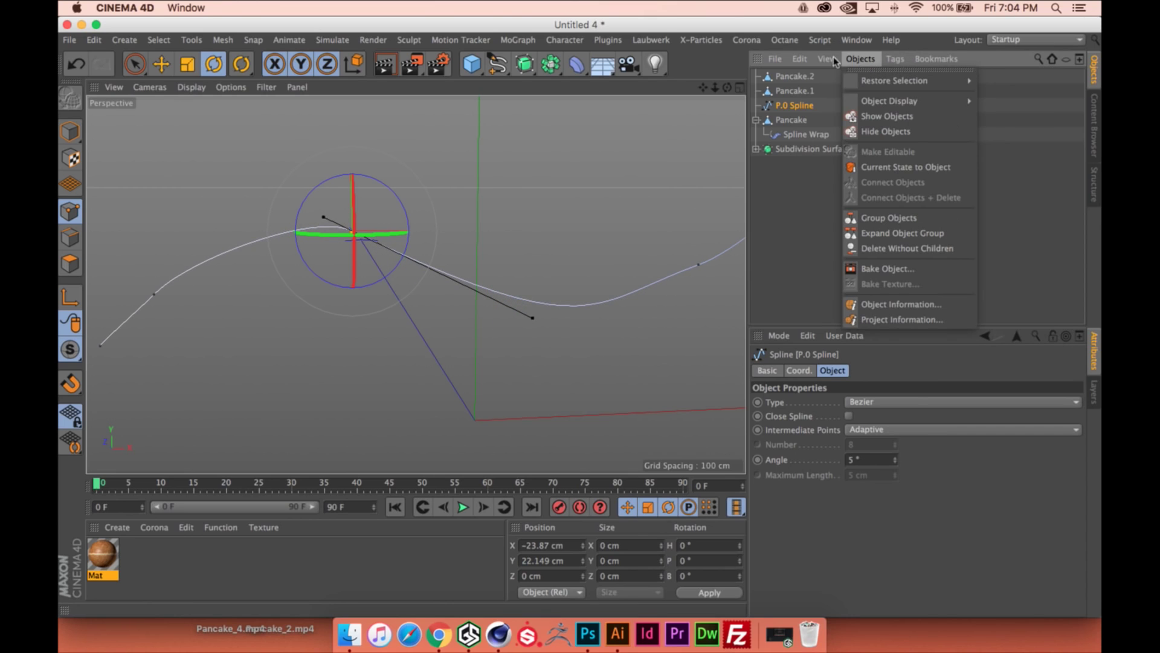
left_click(222, 40)
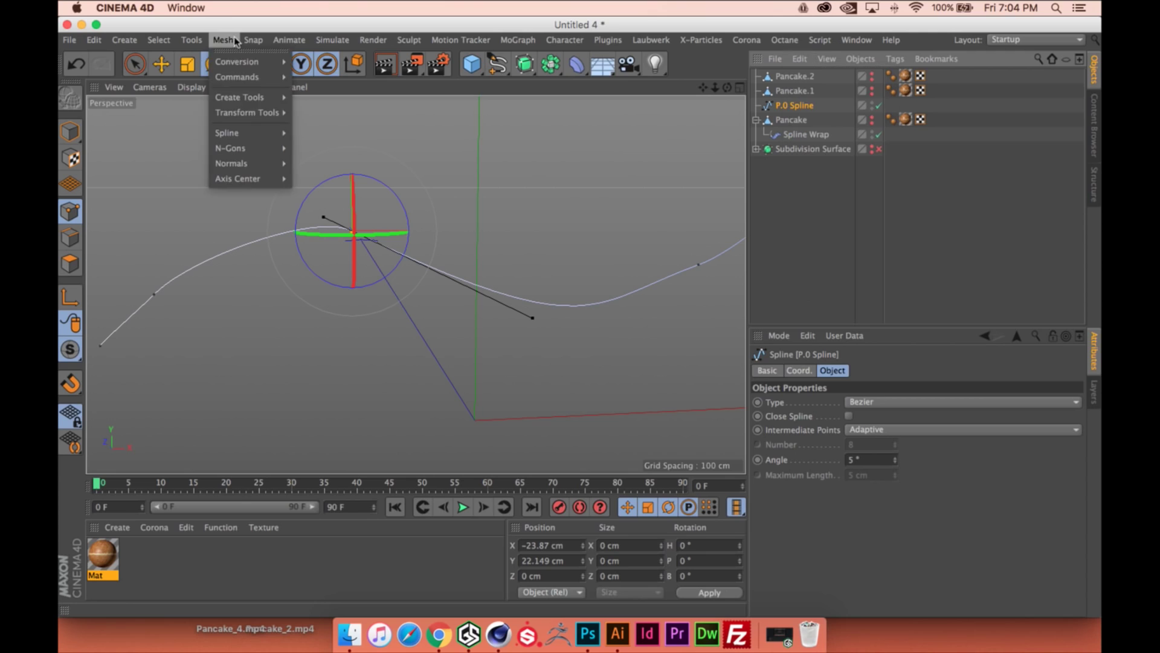
mouse_move(273, 131)
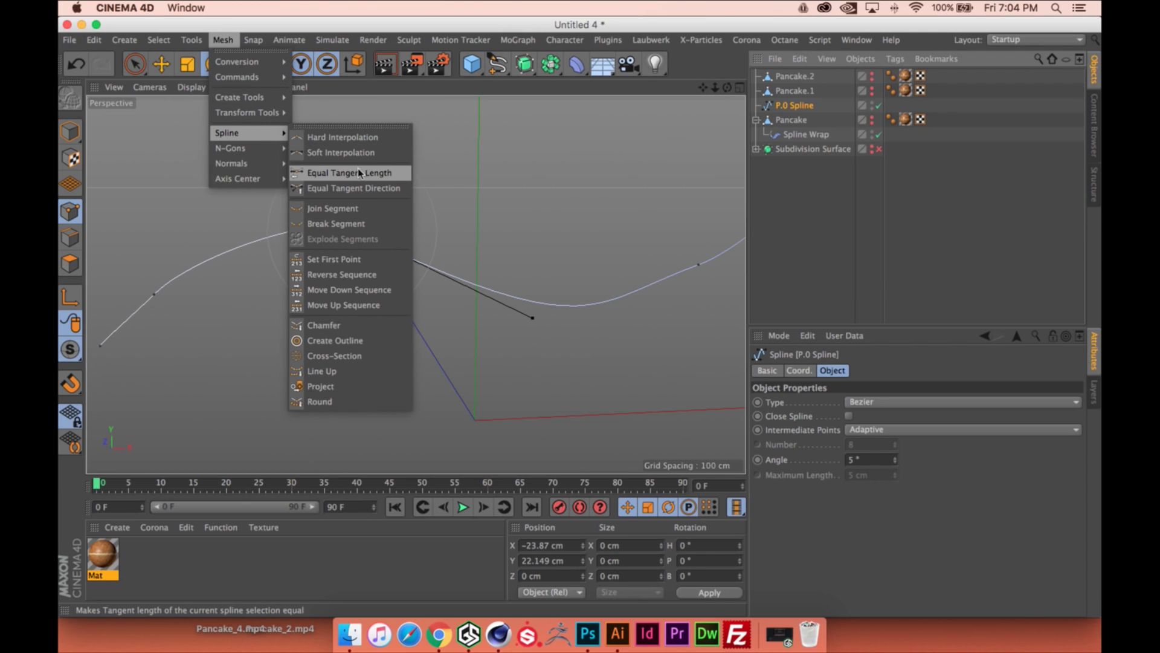
left_click(362, 175)
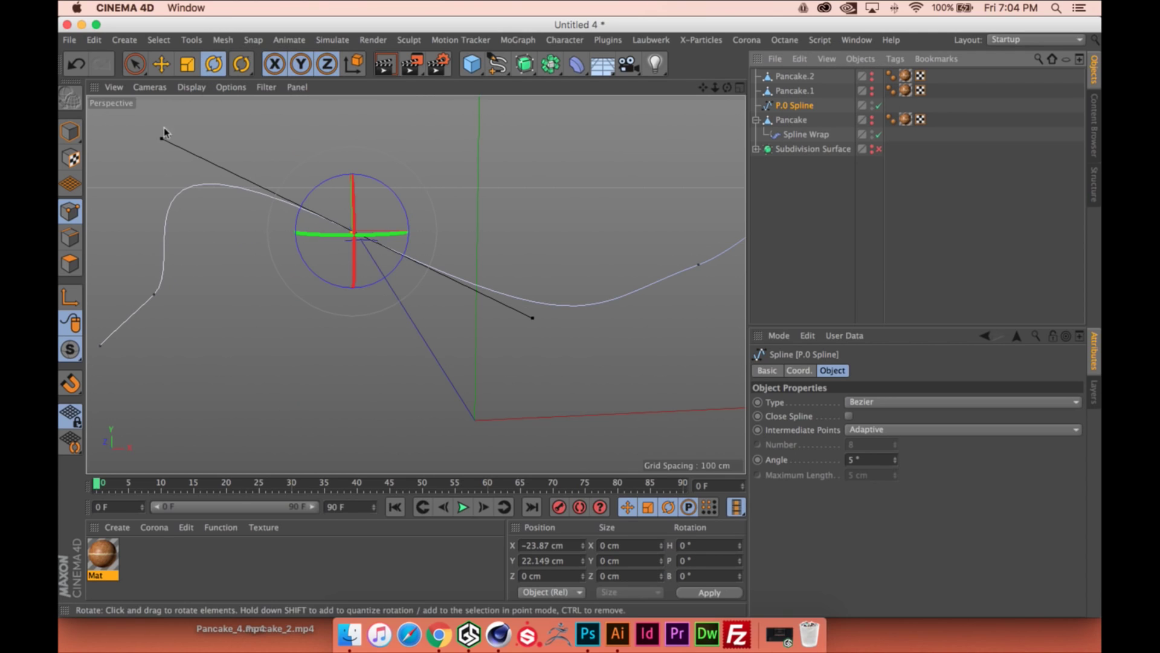
left_click_drag(163, 137, 278, 194)
Delete the points next to both ends of P.0 Spline and readjust the crest point's tangents to smooth the curve
left_click(154, 295)
key("Delete")
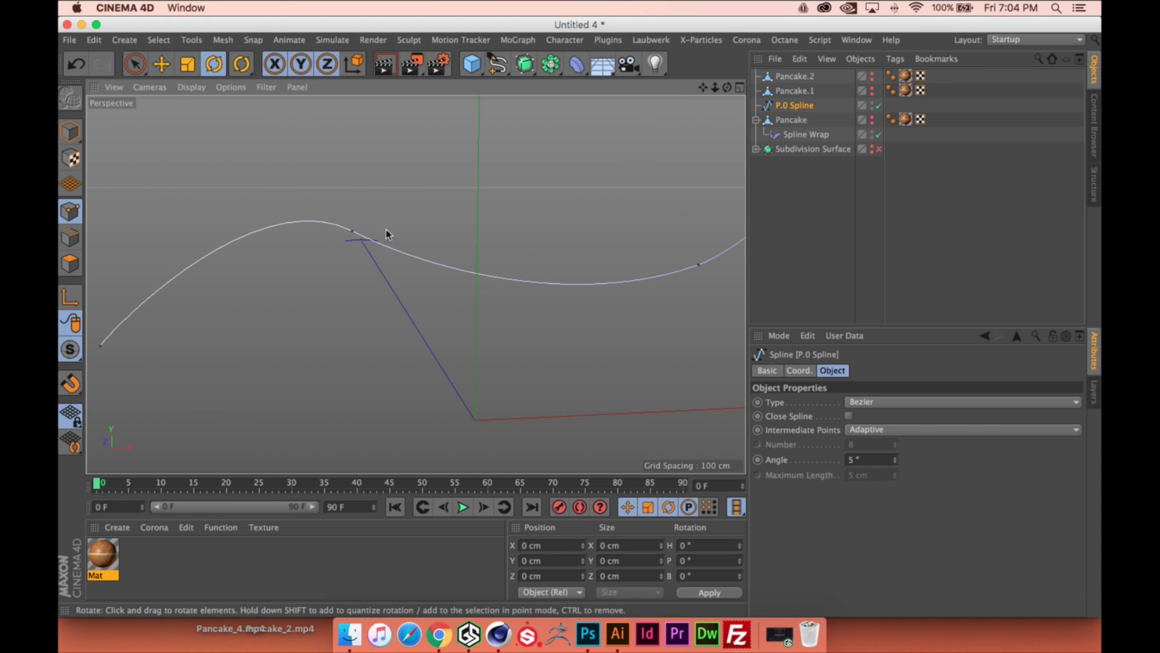
left_click(349, 234)
left_click_drag(277, 194, 424, 213)
left_click(643, 192)
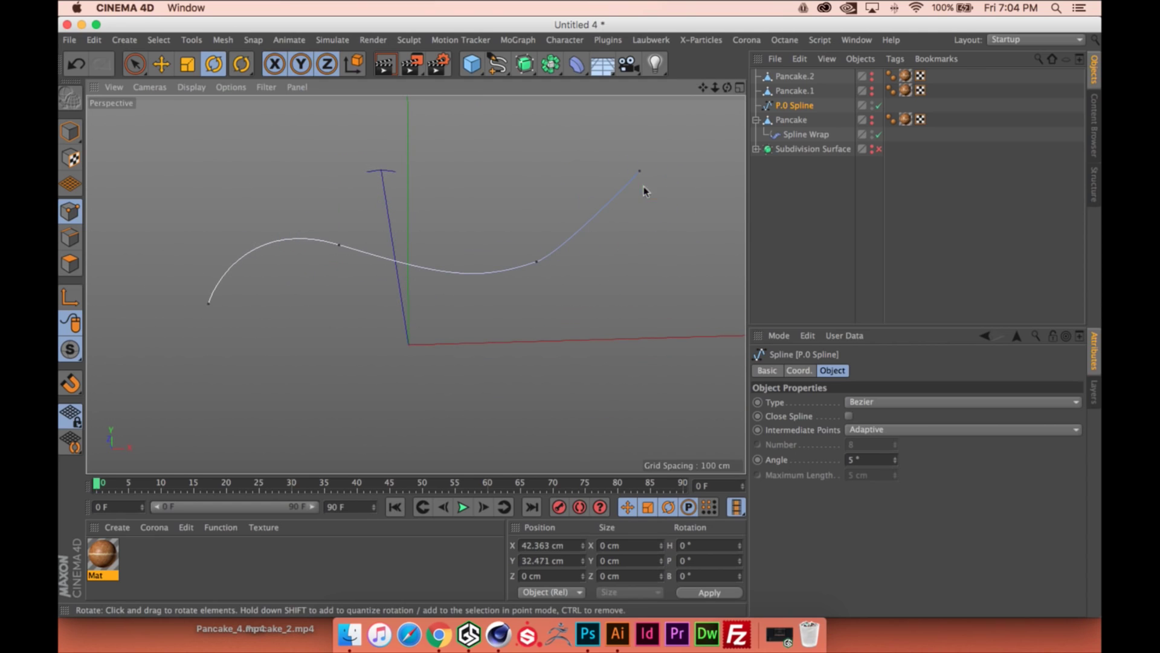
Lengthen the tangents of the trough point on P.0 Spline and unhide the Pancake object to inspect the bend
left_click(538, 263)
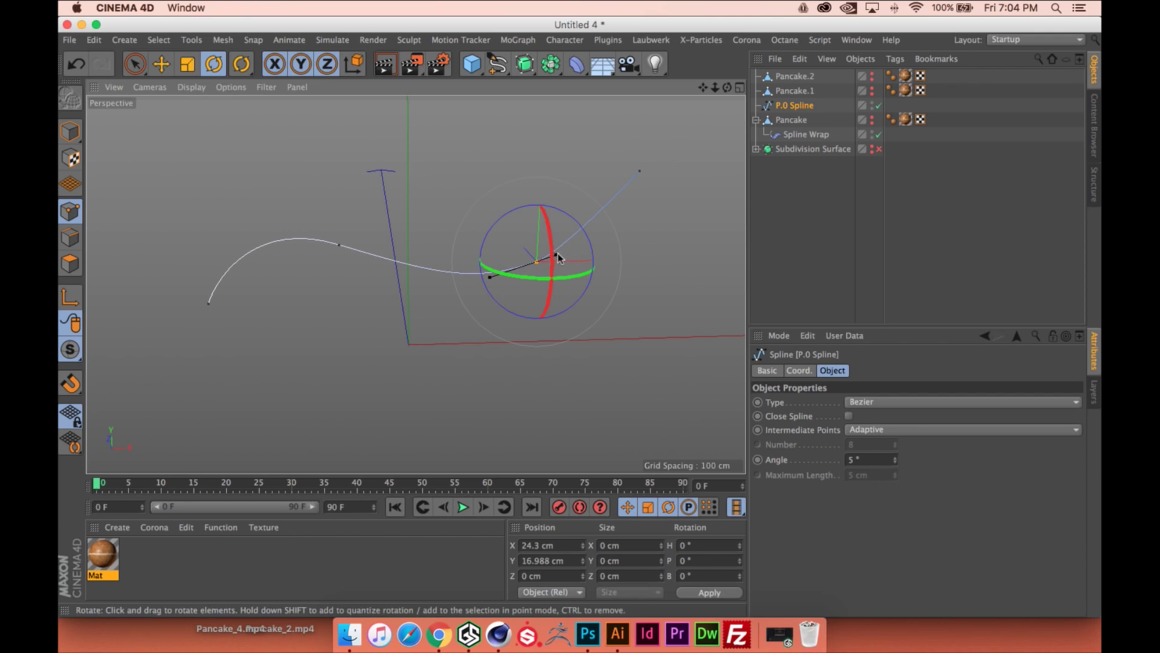
key("e")
left_click_drag(558, 258, 604, 272)
left_click(872, 121)
left_click_drag(459, 253, 566, 165, "alt")
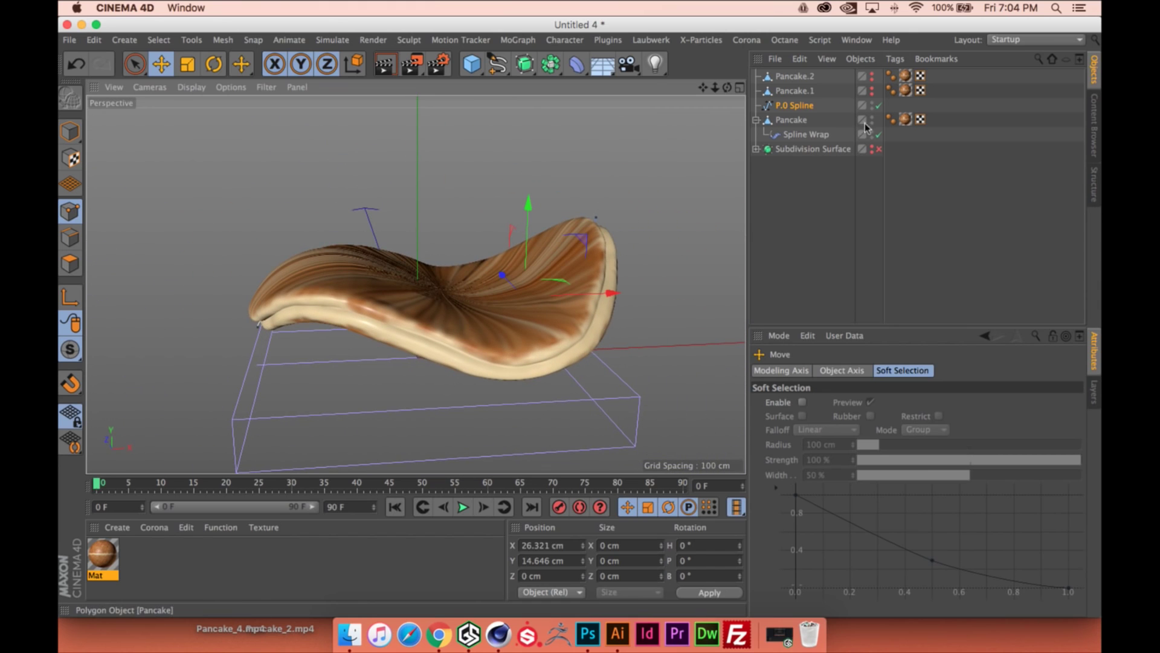
Hide the Pancake object, unhide Pancake.1, and select it in model mode
left_click(872, 117)
left_click(872, 88)
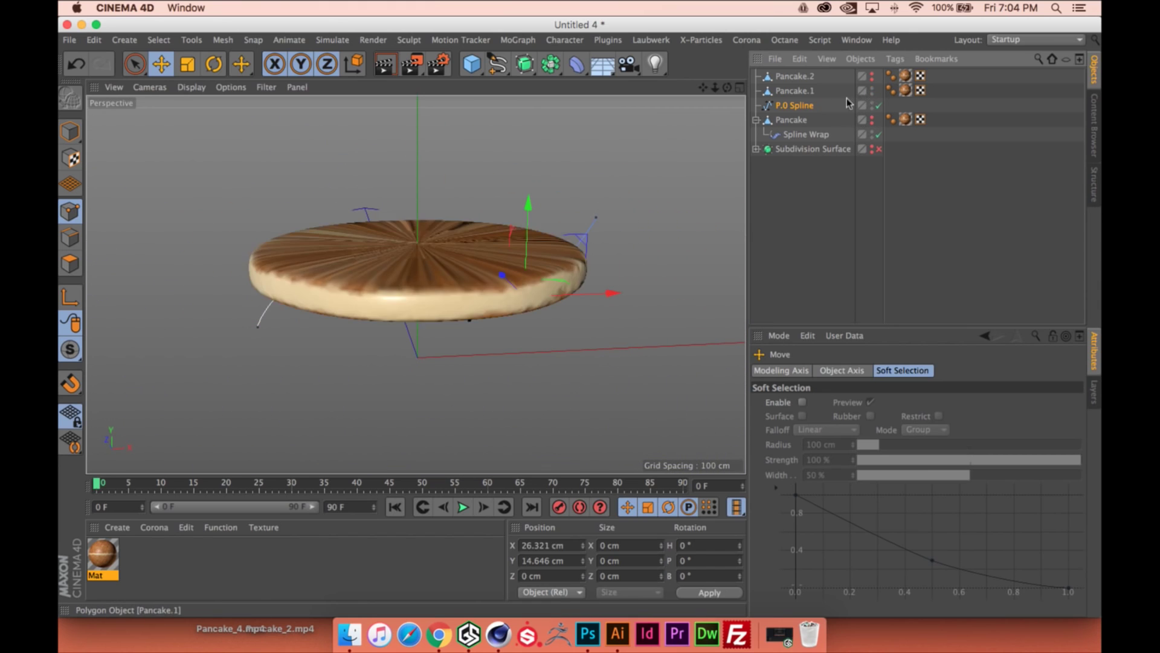
left_click(806, 92)
left_click(70, 131)
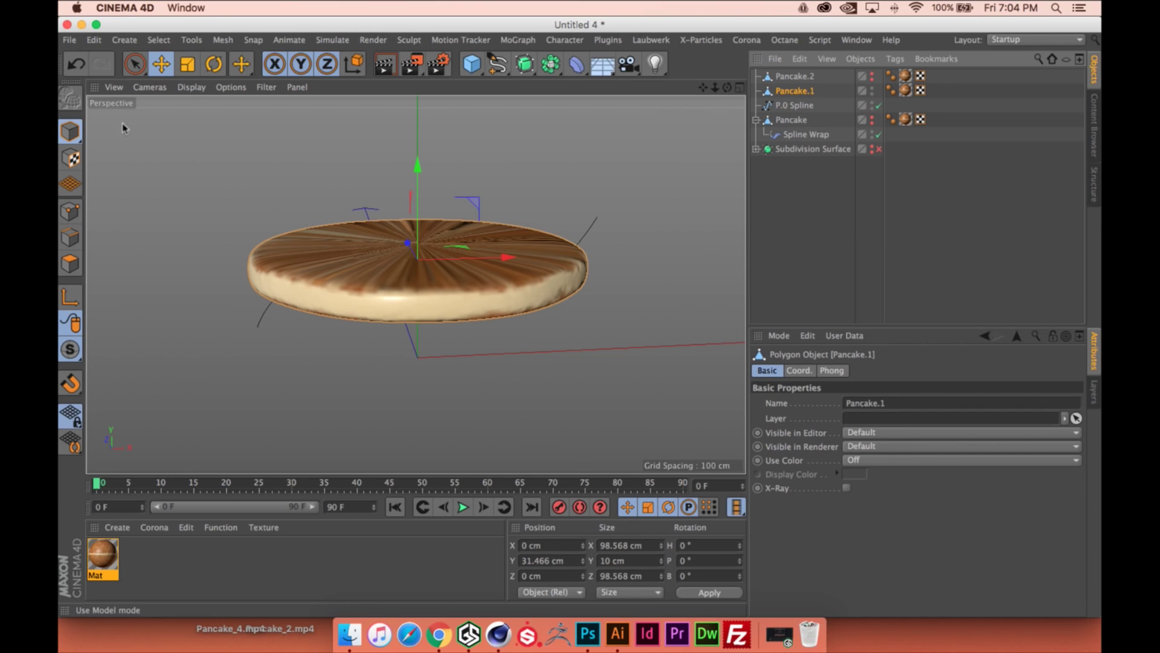
Add a Spline Wrap deformer as a child of Pancake.1 and rotate it to match the bottom pancake's deformer
left_click_drag(497, 63, 801, 213)
key("r")
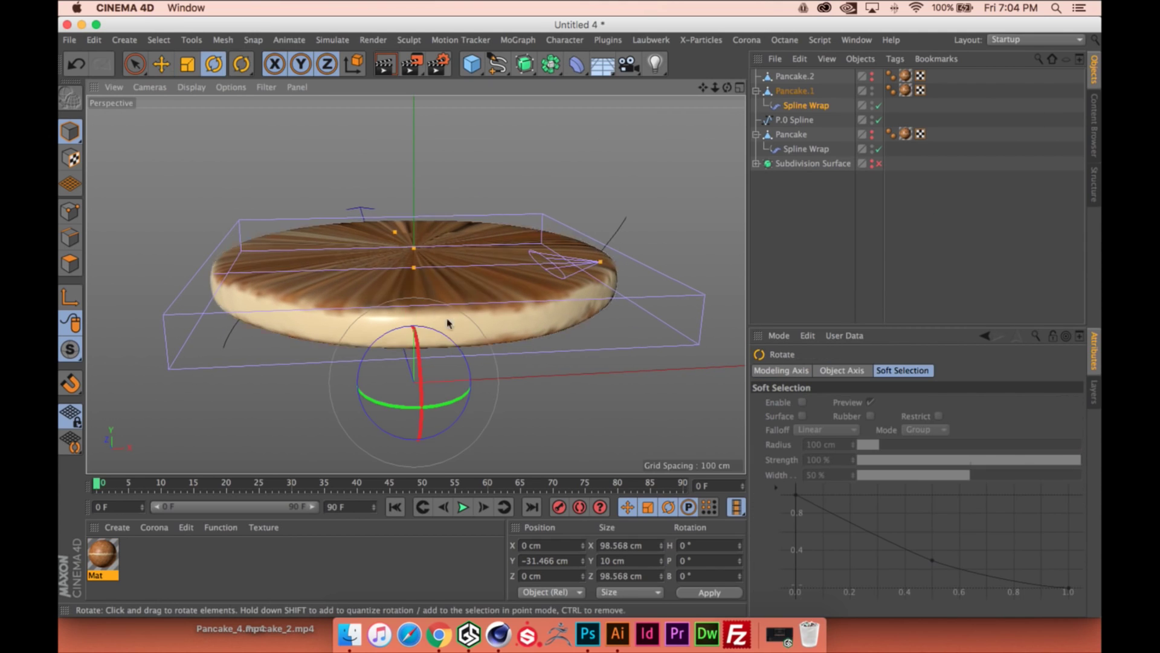
left_click_drag(417, 381, 404, 213)
left_click(719, 163)
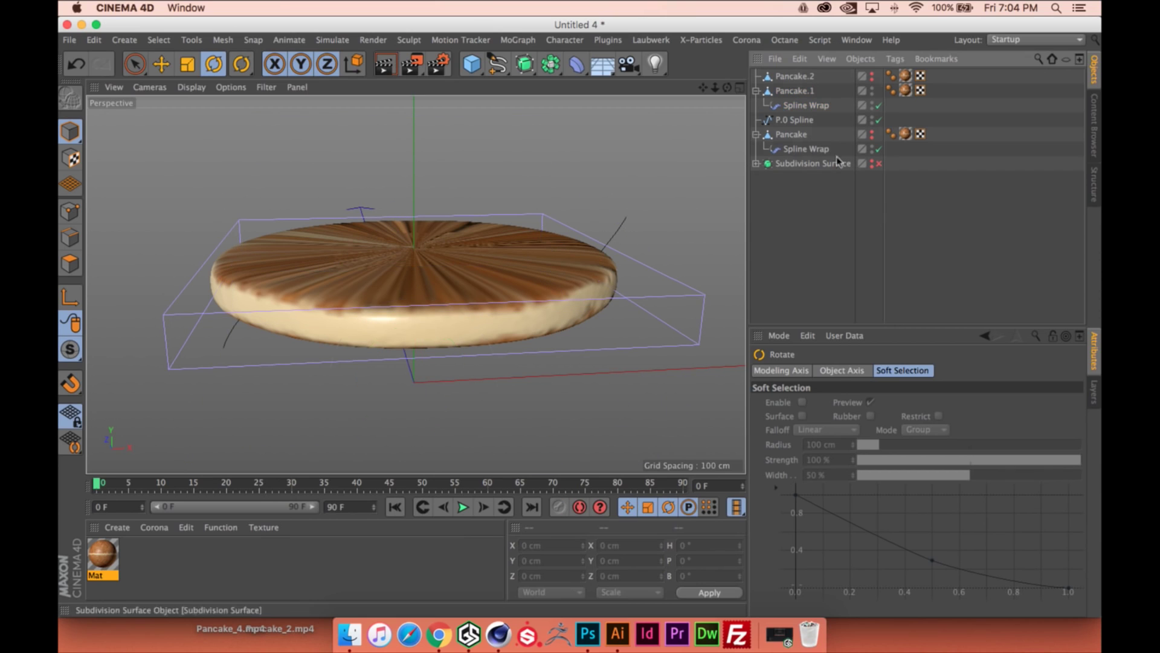
Draw a Freehand spline about 90 cm wide above the pancake in the Front view, curling at one end and dipping before the other
left_click(741, 88)
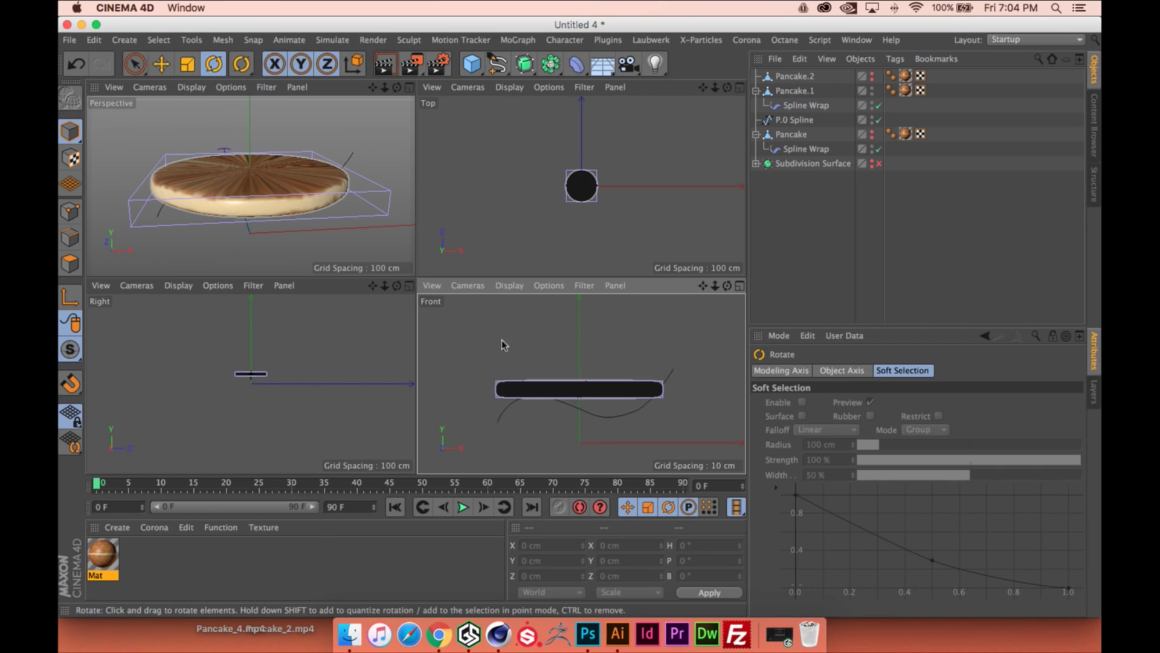
left_click(498, 62)
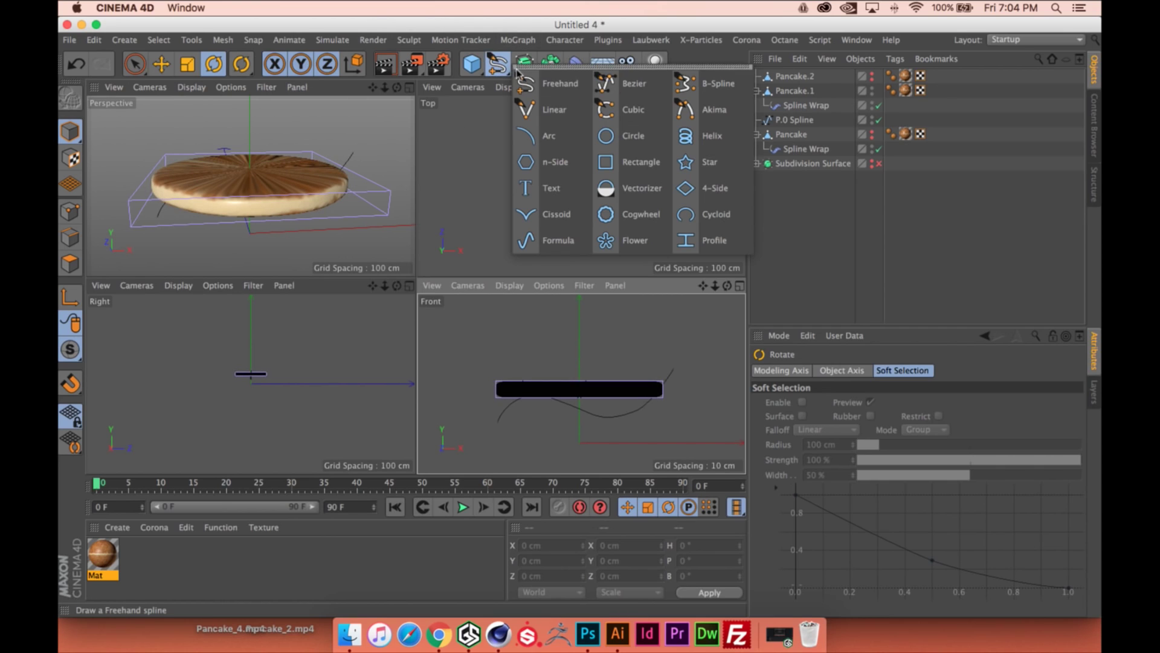
left_click(568, 91)
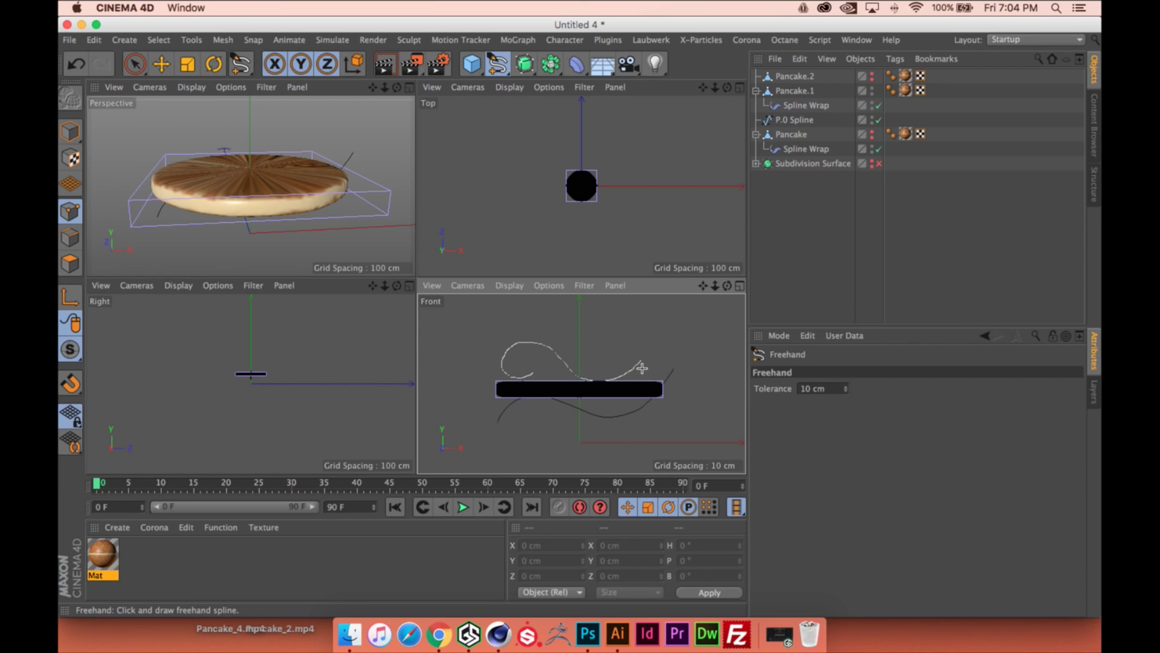
left_click_drag(657, 349, 658, 349)
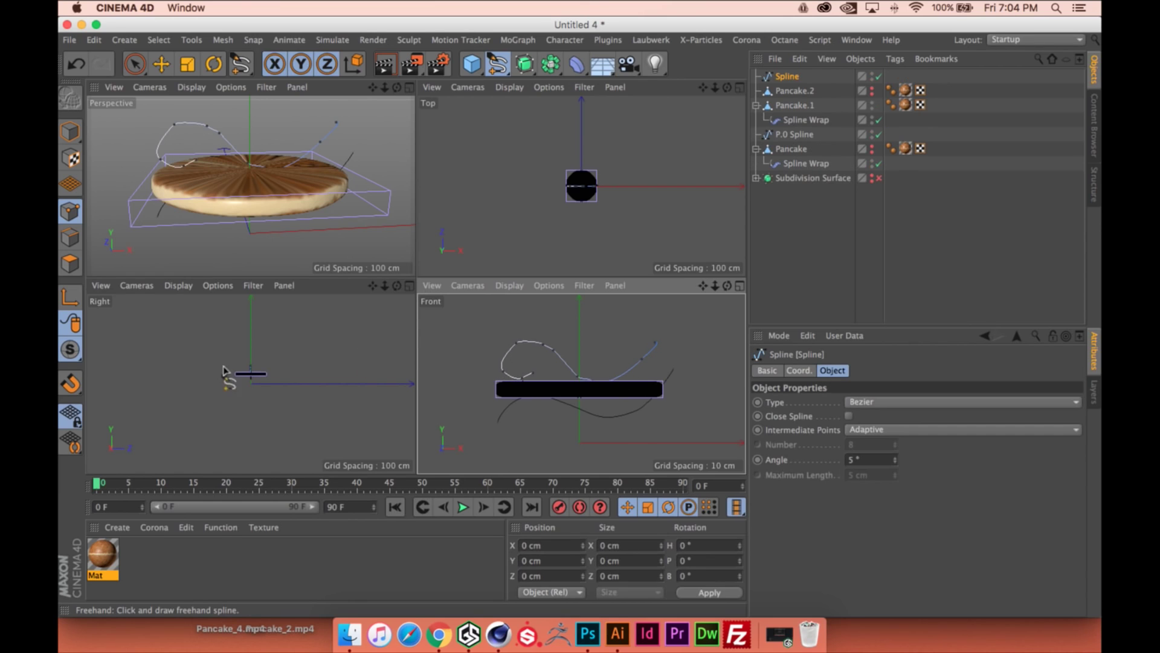
Delete the extra points under the new spline's curl, beside its crest and along its lowest dip in the Perspective view
left_click(409, 87)
scroll(344, 181, "up", 5)
key("e")
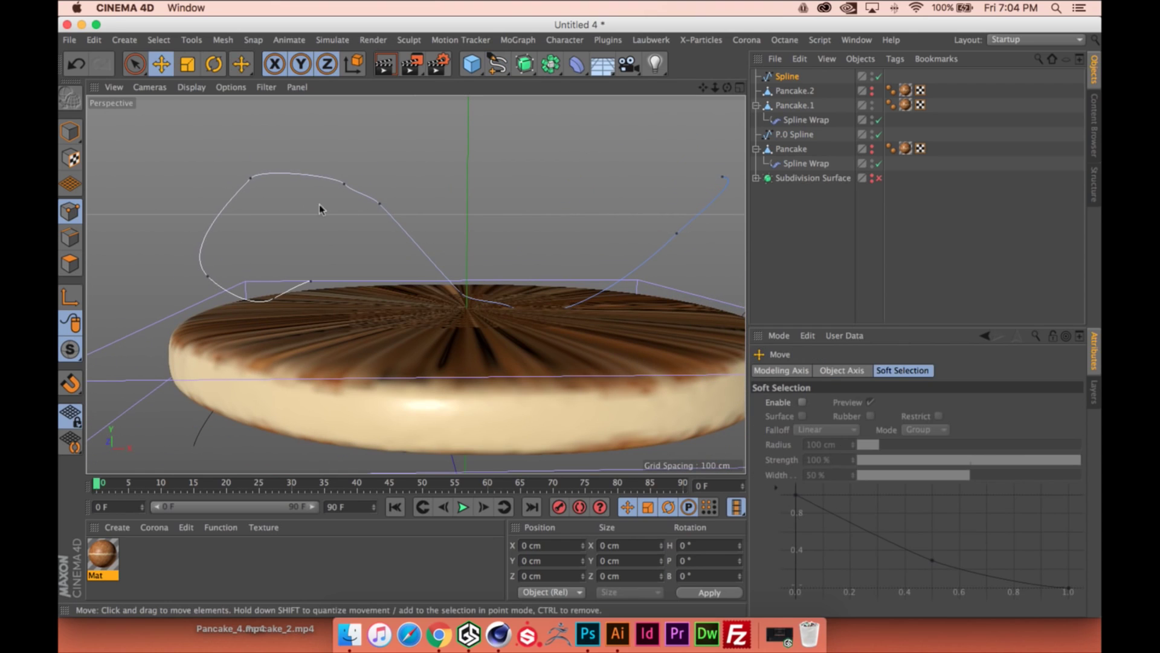
key("Delete")
key("Delete")
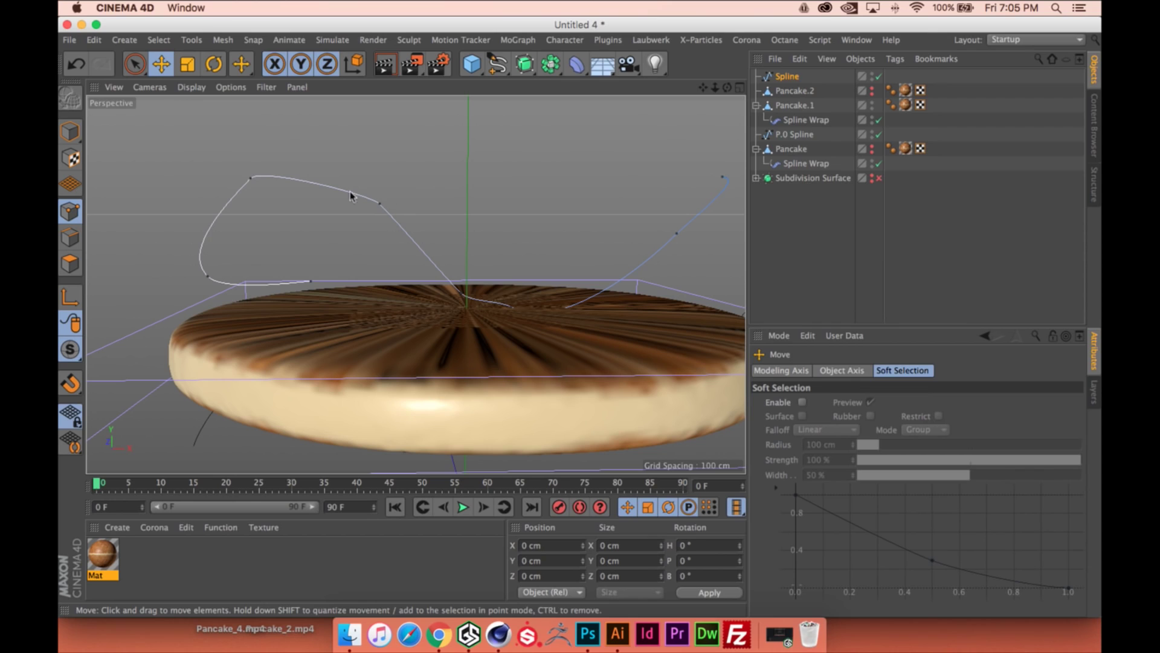
key("super+a")
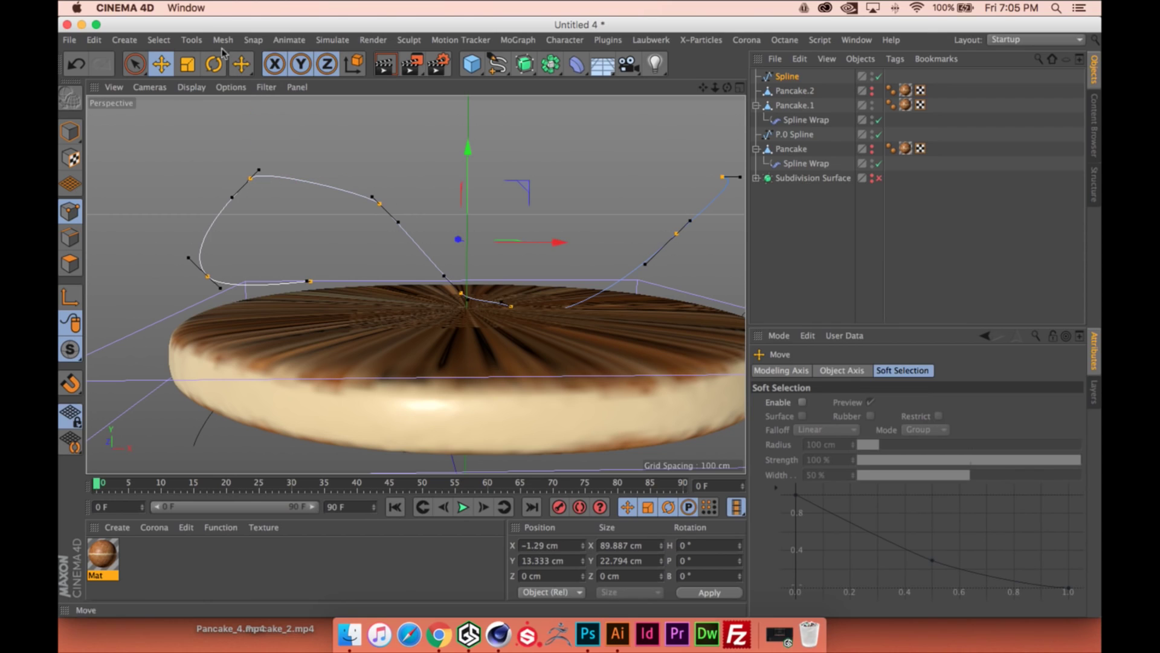
key("super+shift+a")
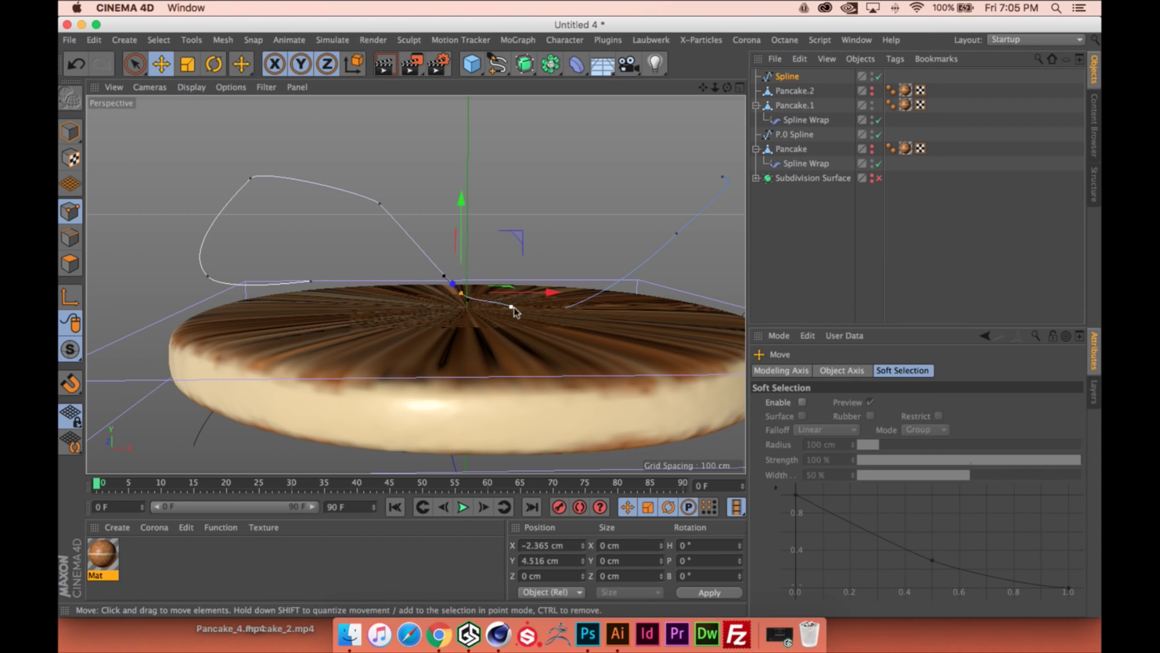
left_click_drag(533, 310, 602, 251)
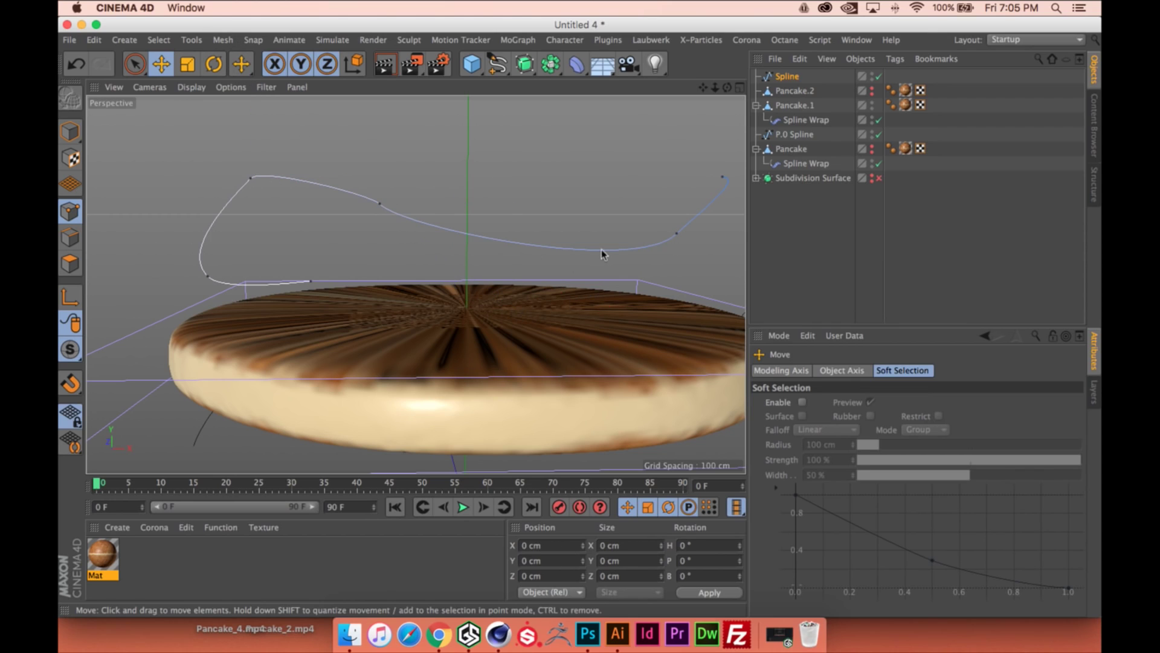
Move the point next to the spline's raised right end down and inward to reshape the dip
left_click(673, 236)
middle_click_drag(691, 212, 620, 218, "alt")
left_click_drag(663, 186, 585, 223)
Apply Soft Interpolation to all points of the new spline
key("super+a")
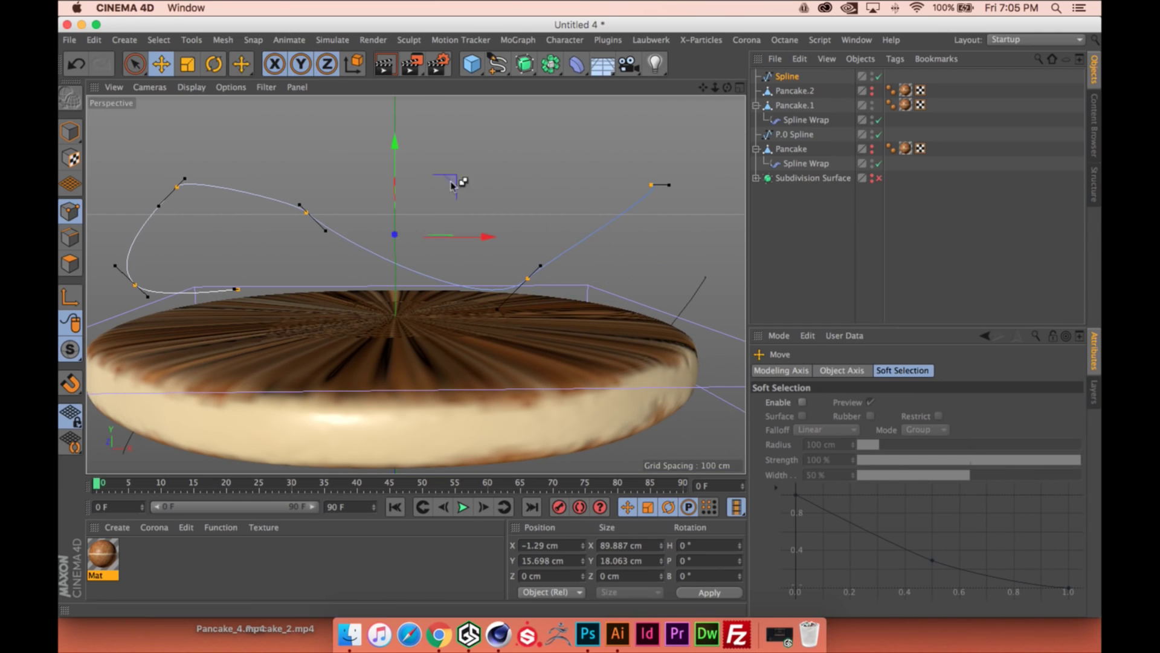
left_click(223, 40)
mouse_move(241, 135)
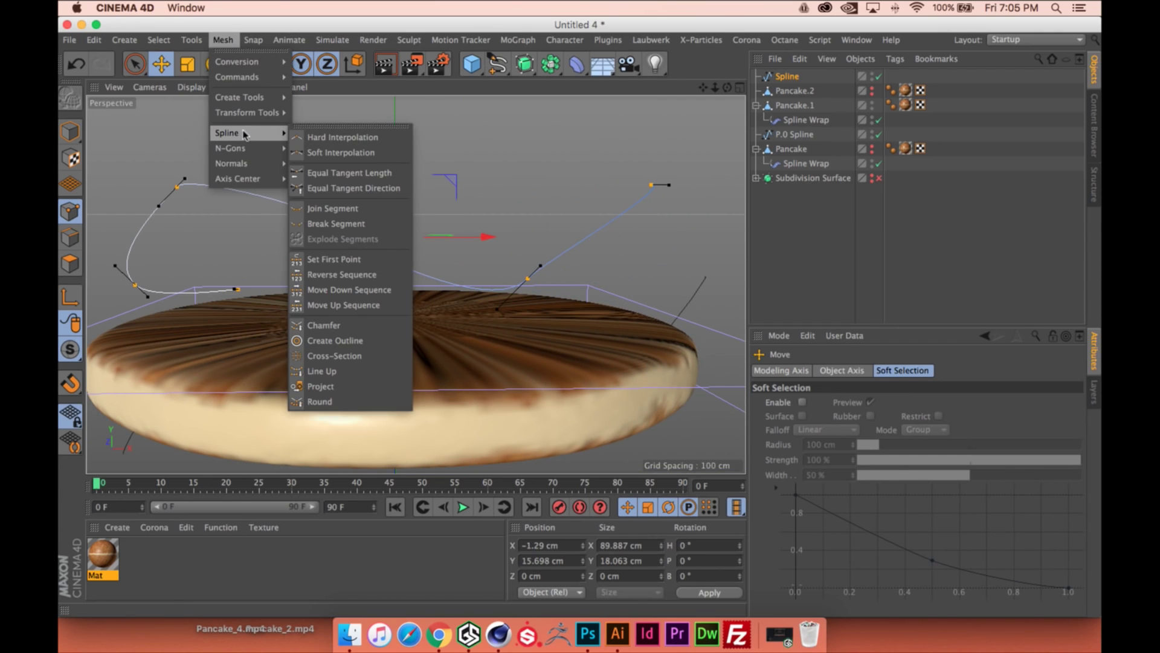
left_click(337, 157)
middle_click_drag(396, 195, 424, 192, "alt")
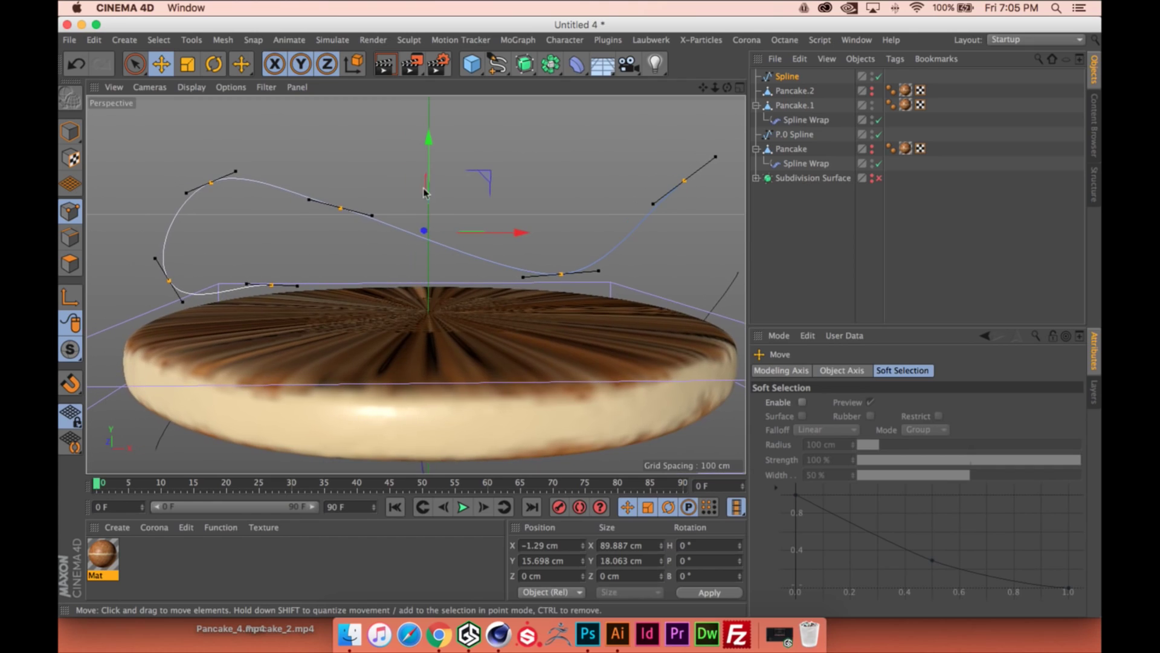
Delete the point at the spline's crest and move the curl's outermost point up and outward to round the loop
left_click(339, 209)
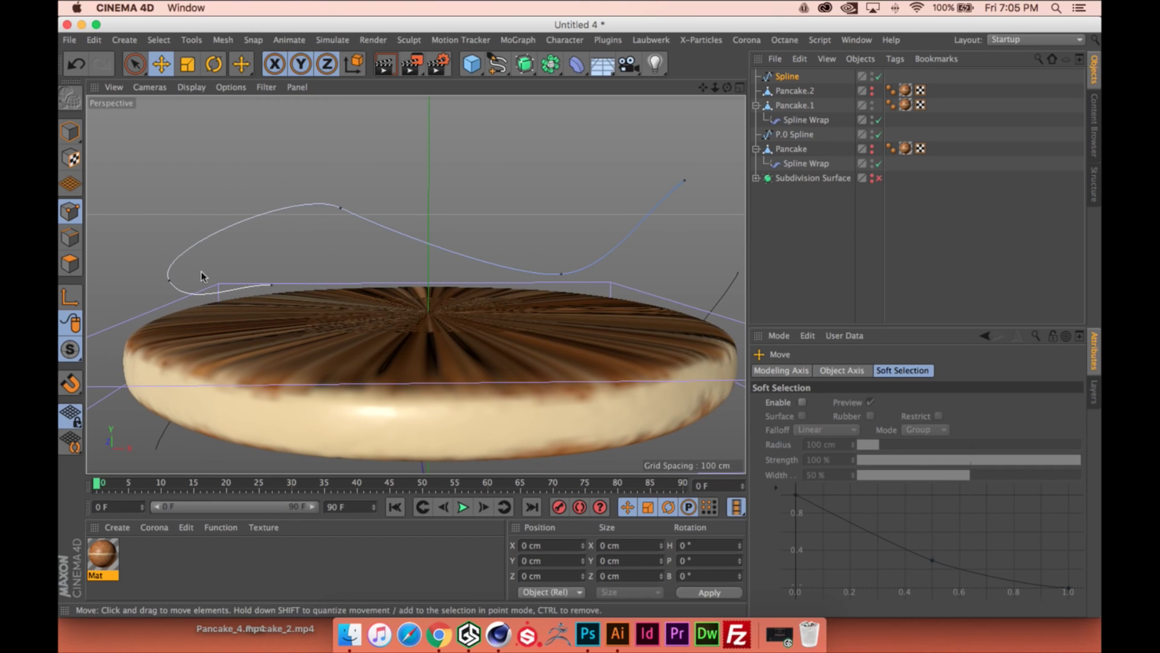
left_click_drag(173, 281, 170, 244)
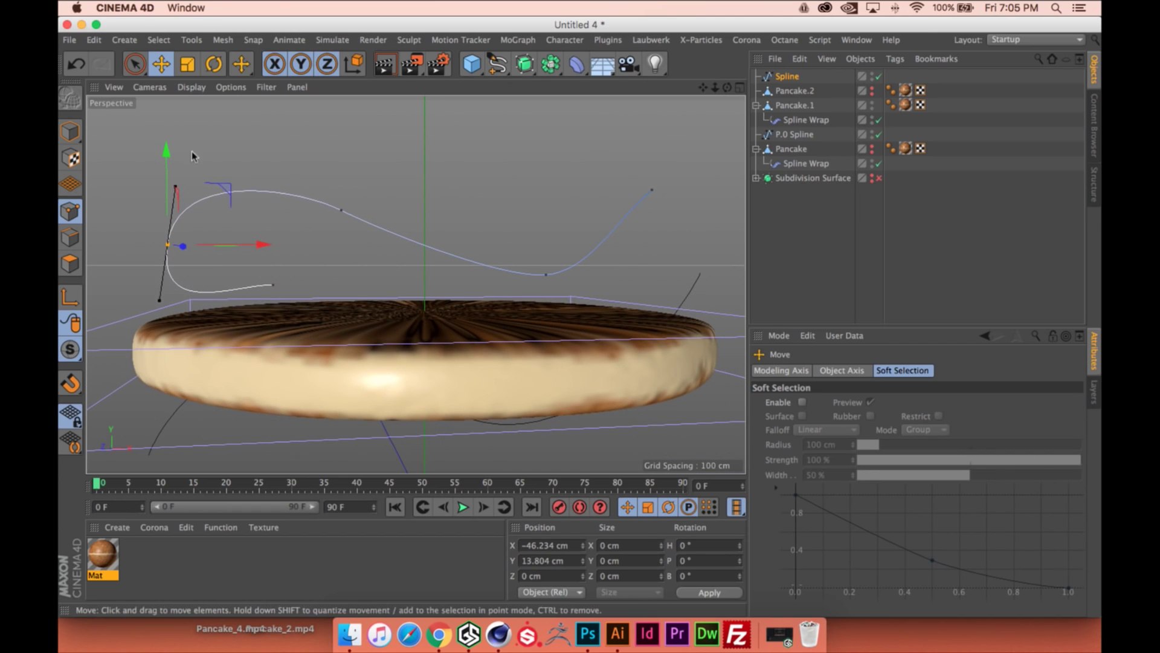
left_click_drag(166, 156, 177, 119)
left_click(276, 283)
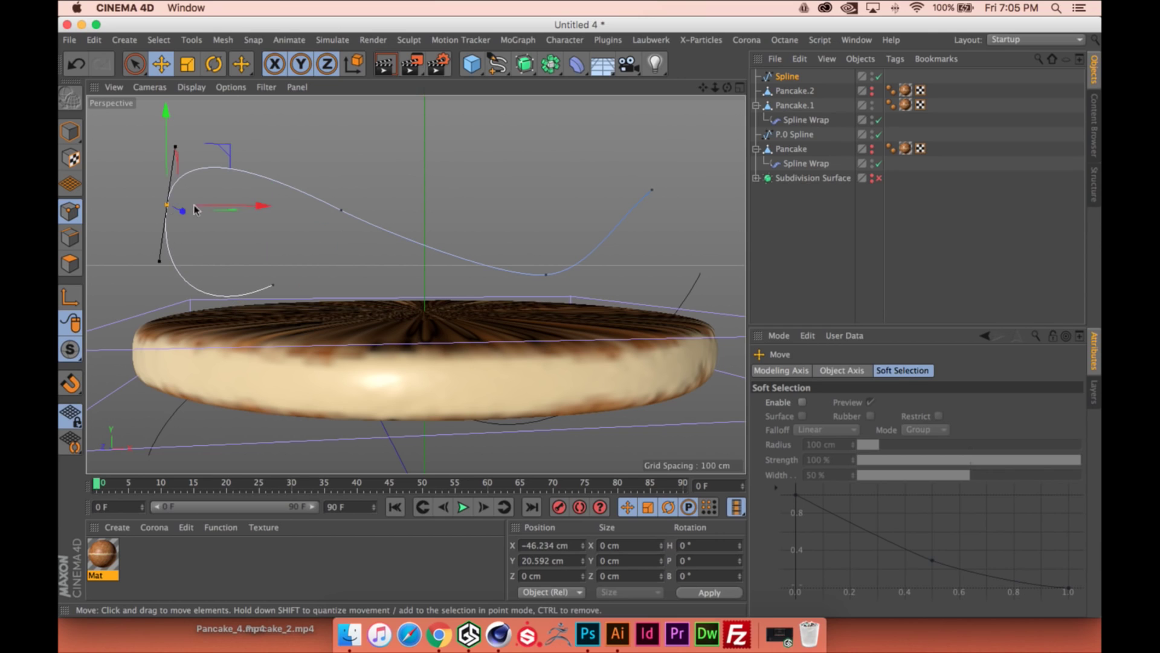
left_click_drag(194, 209, 174, 209)
left_click(341, 209)
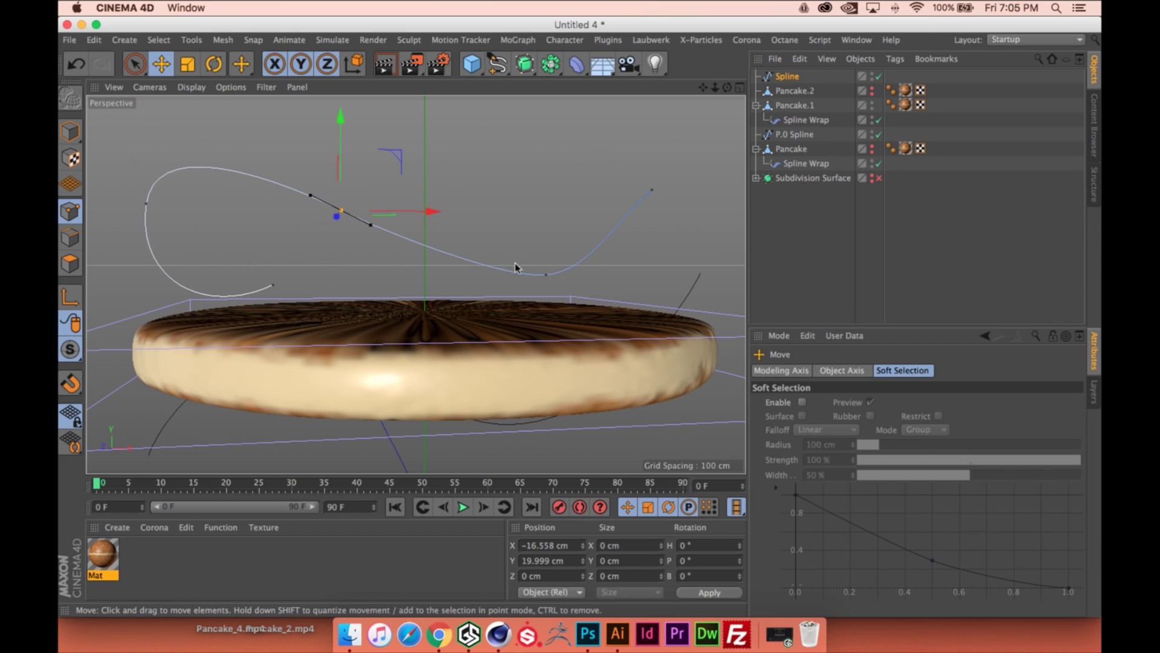
left_click_drag(552, 190, 534, 208, "alt")
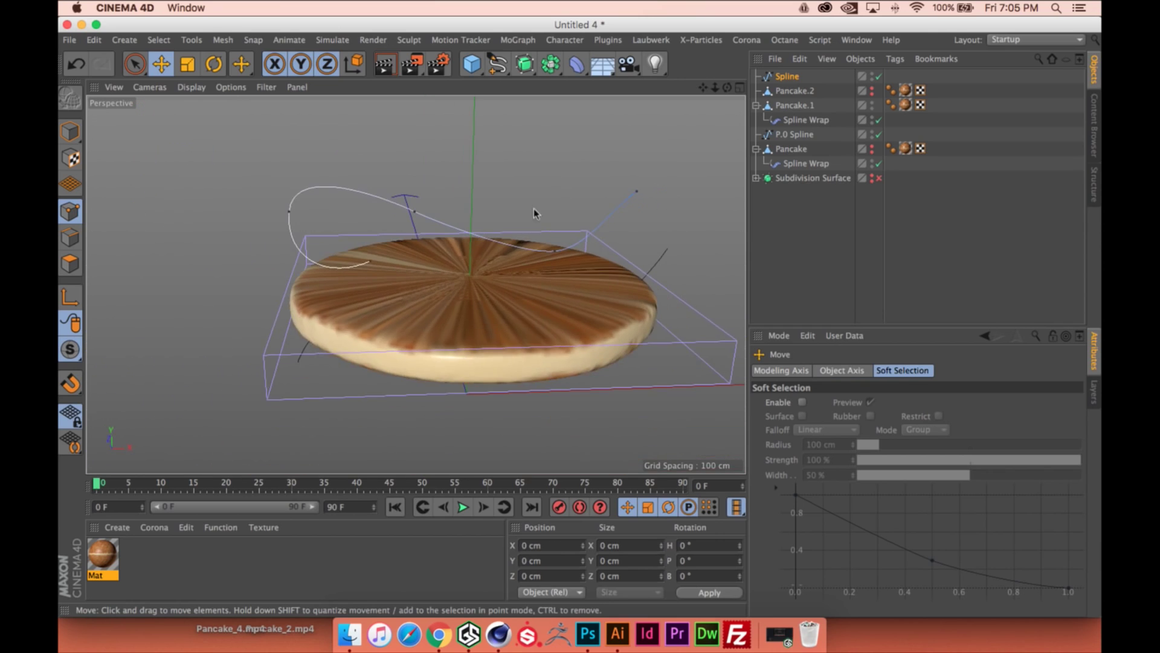
Place the new spline directly above Pancake.1 in the object hierarchy and rename it P.1 Spline
left_click_drag(792, 93, 793, 96)
double_click(794, 93)
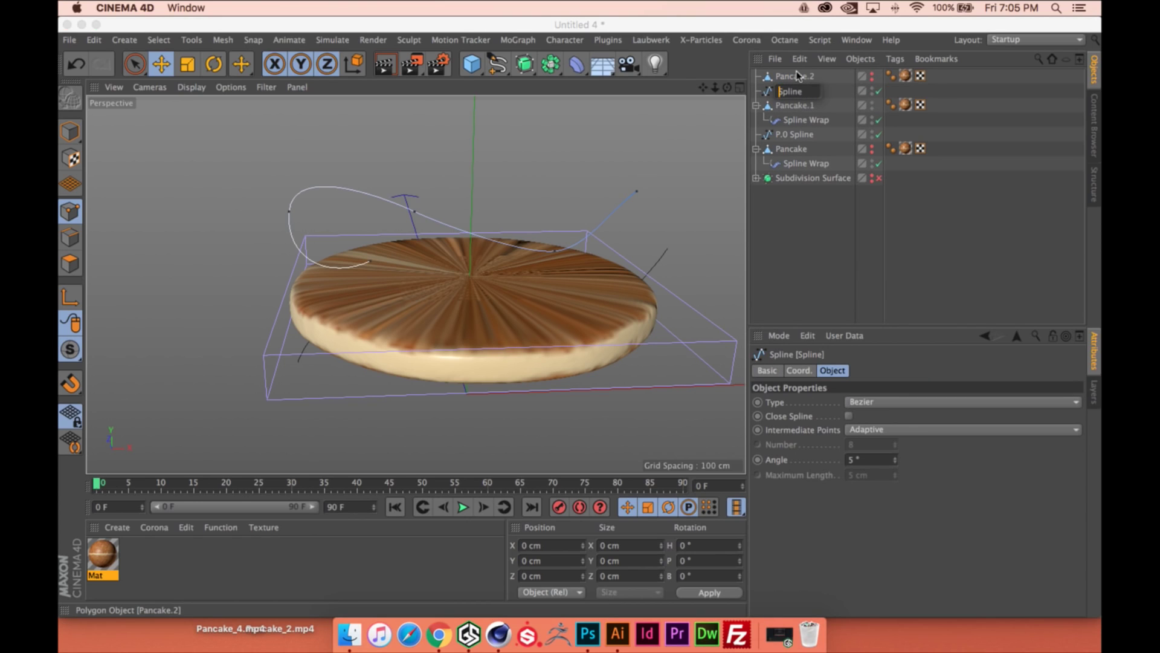
key("Return")
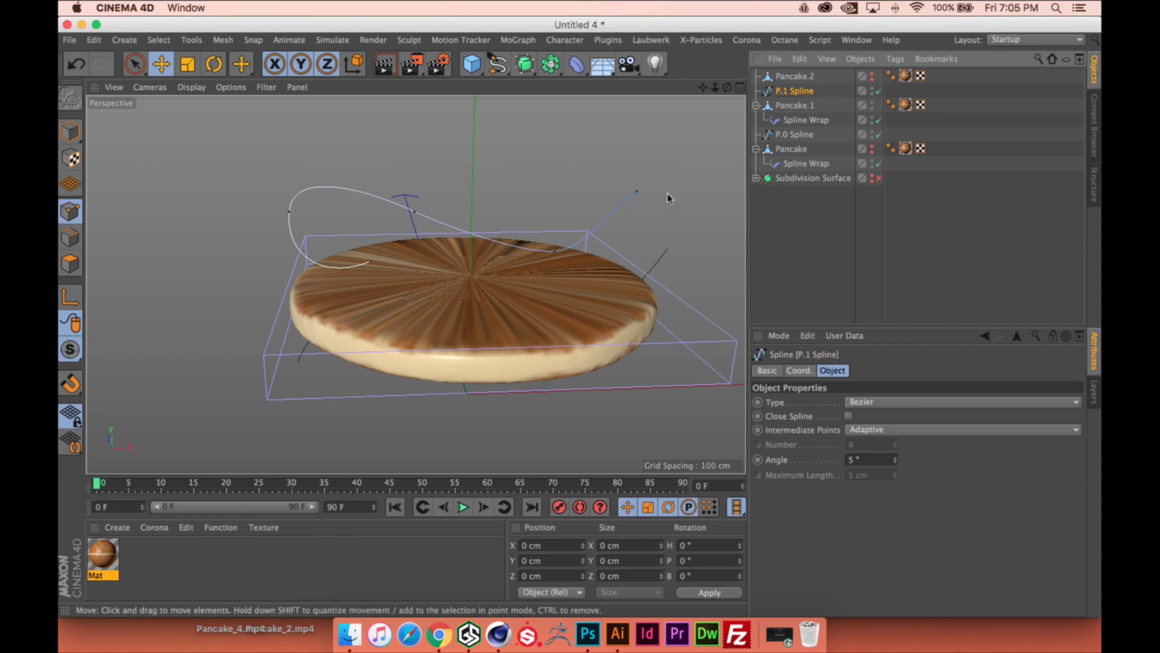
Assign P.1 Spline to the Spline Wrap of Pancake.1 and unhide the Pancake object
left_click(796, 90)
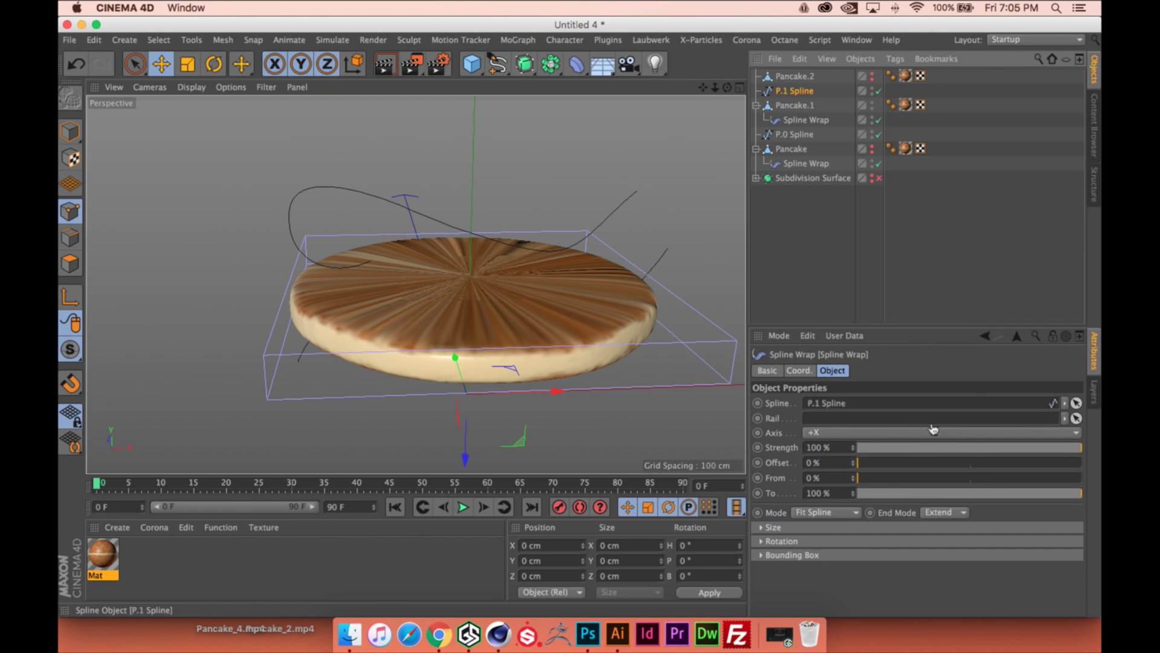
left_click_drag(865, 410, 865, 410)
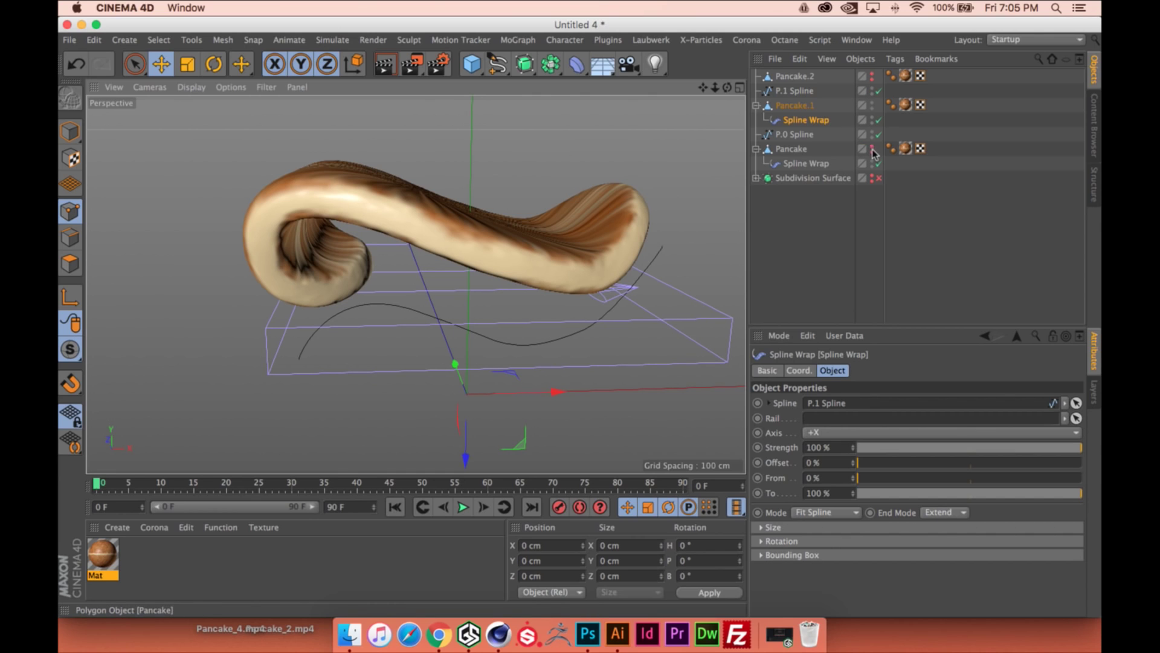
left_click_drag(519, 224, 462, 199, "alt")
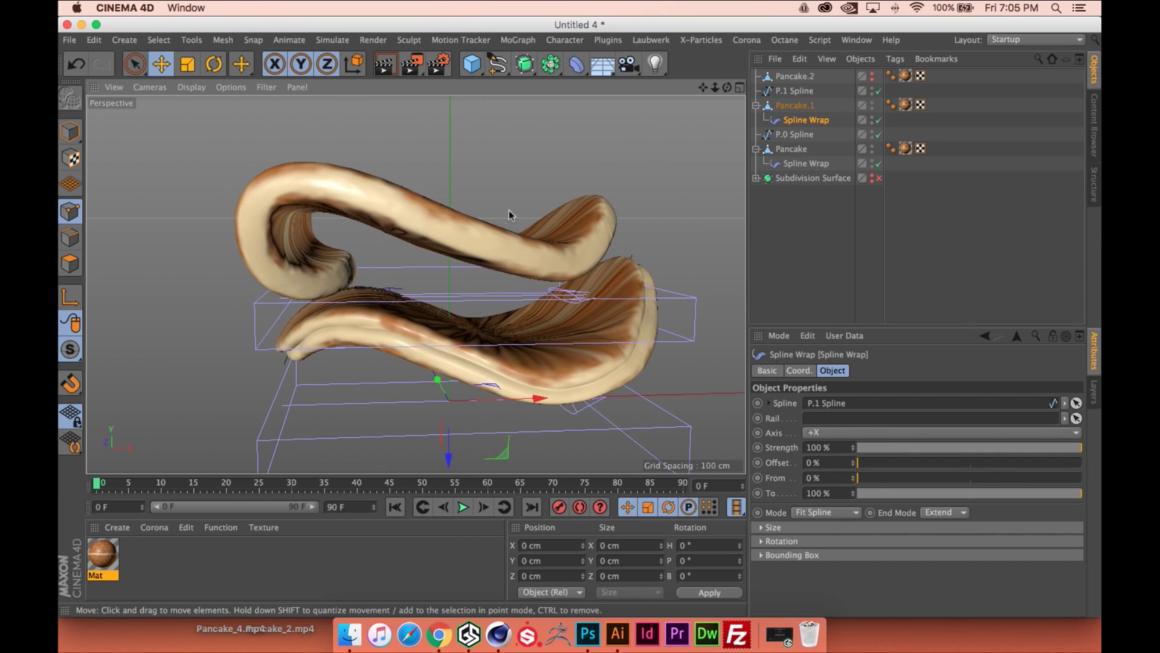
Set the mode of both Spline Wrap deformers to Keep Length and inspect the two pancakes
left_click(798, 163, "shift")
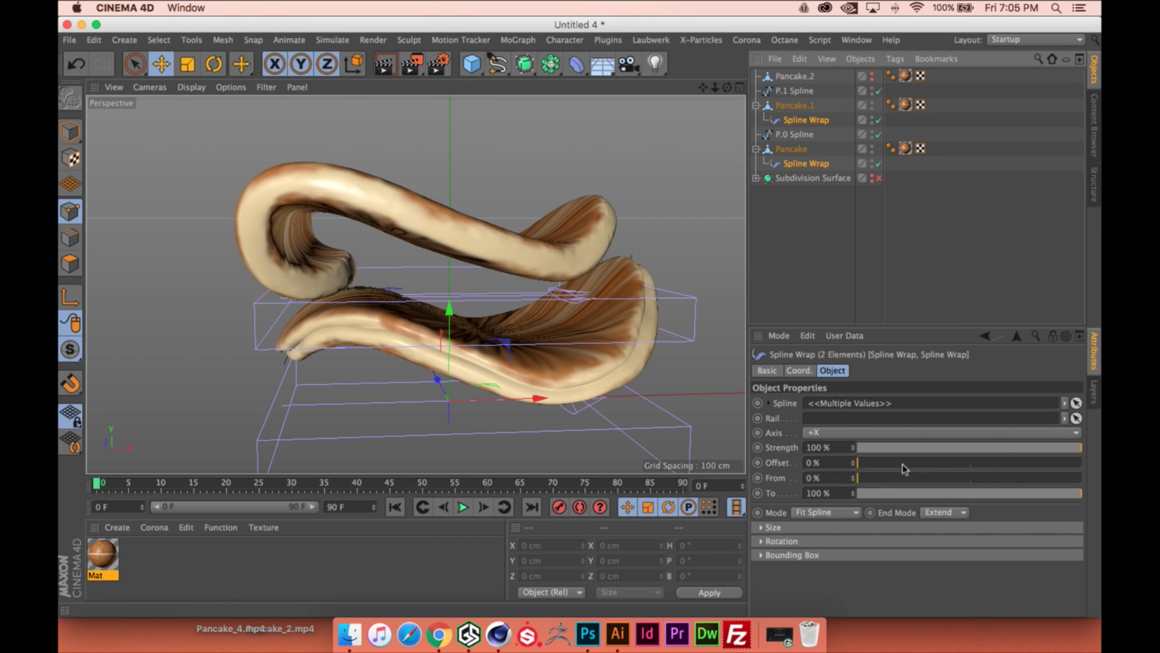
left_click(823, 516)
left_click(820, 541)
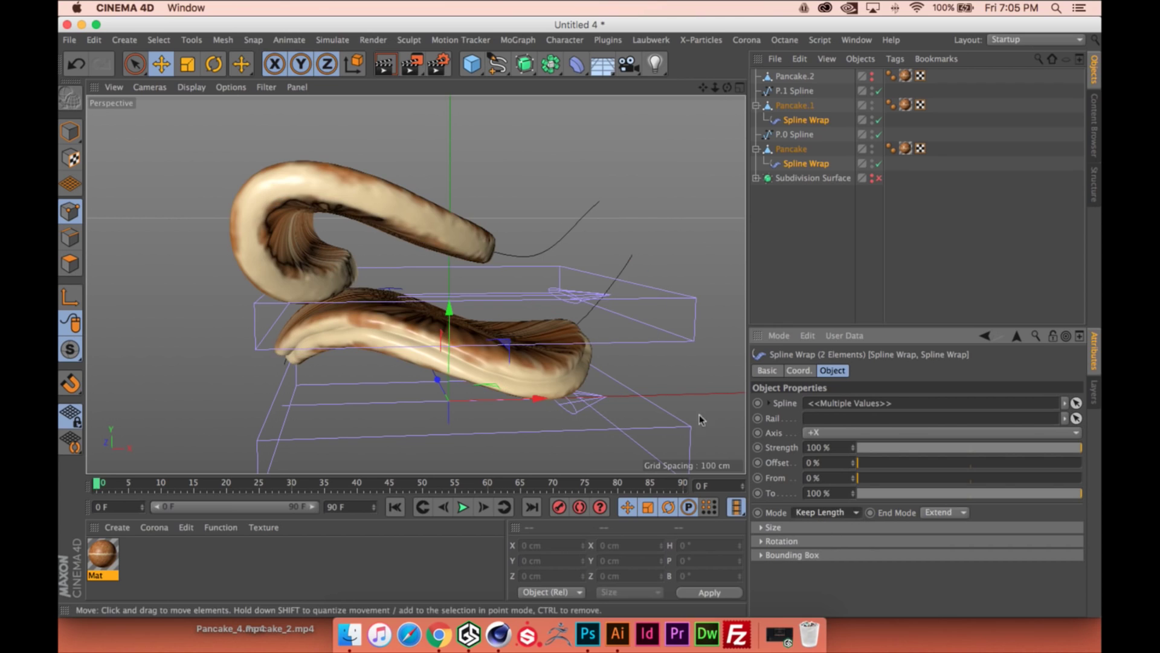
left_click_drag(534, 242, 534, 244, "alt")
middle_click_drag(534, 244, 544, 245, "alt")
mouse_move(544, 245)
left_mouse_down("alt")
mouse_move(524, 318)
mouse_move(552, 241)
left_mouse_up("alt")
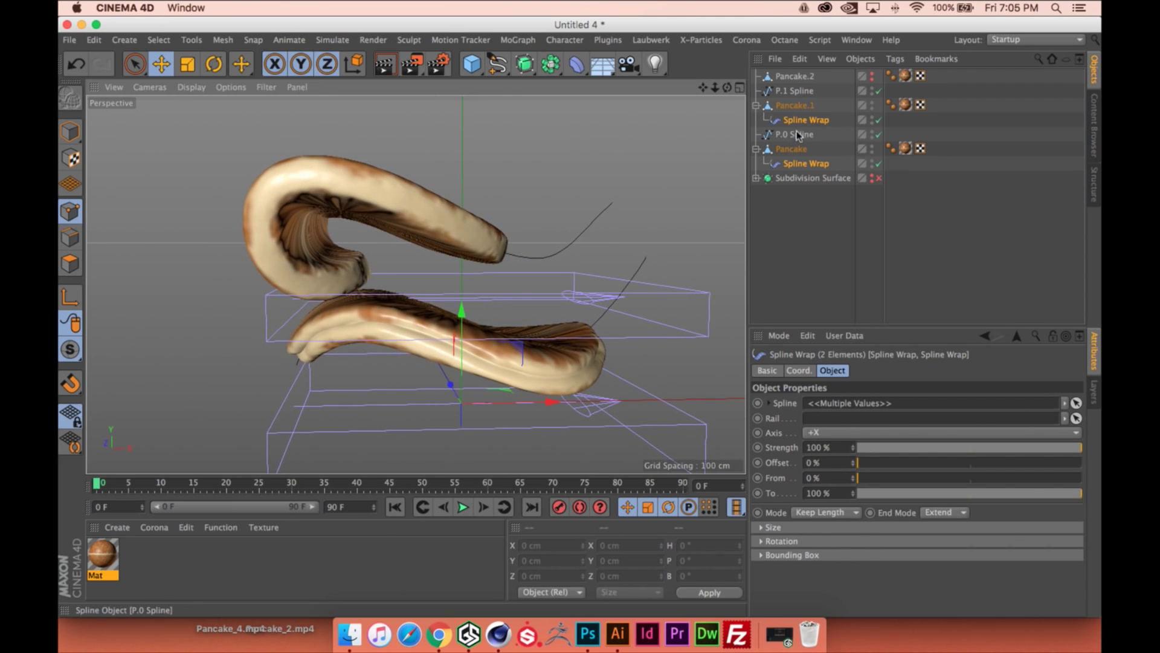
Scale P.1 Spline down to about 67 cm wide in model mode
left_click(794, 94)
key("t")
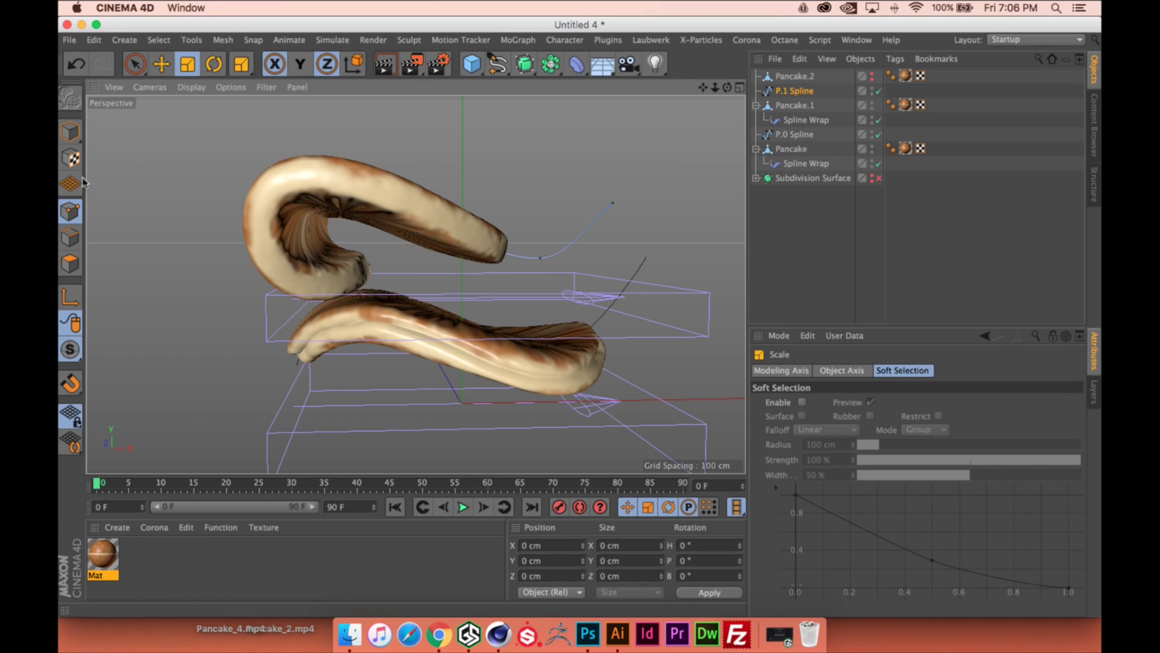
left_click(71, 130)
left_click_drag(727, 161, 609, 179)
key("y")
left_click_drag(665, 153, 132, 192)
left_click(161, 64)
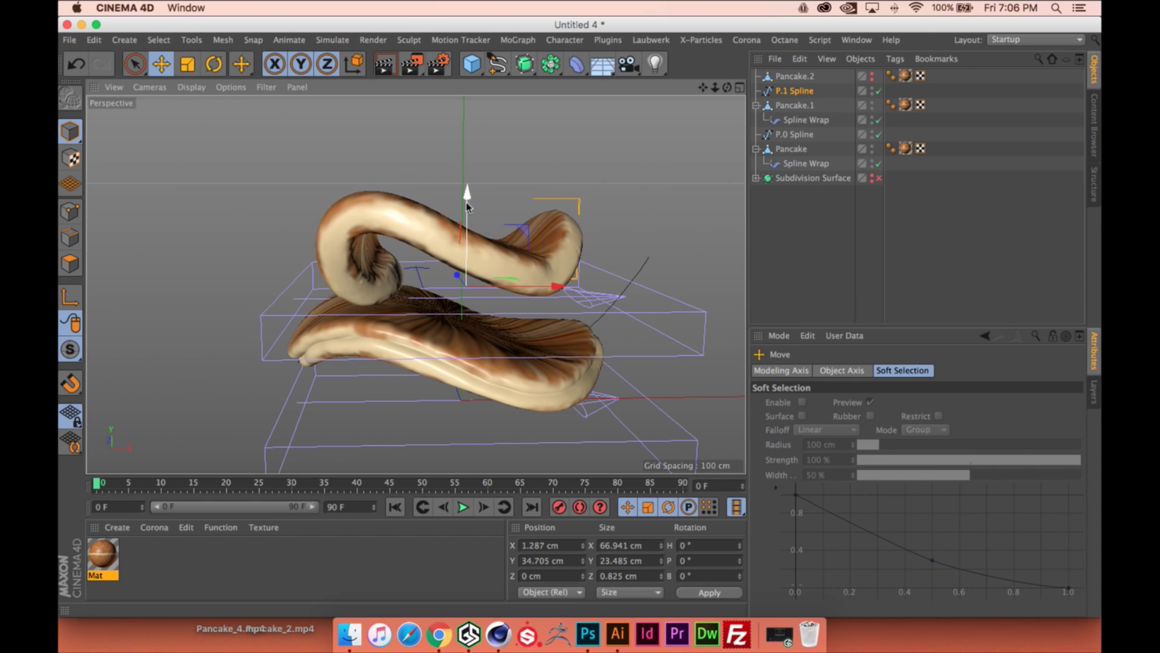
Move P.1 Spline over the bottom pancake and rotate it to about -22° heading, 18° pitch and 17° bank
mouse_move(466, 202)
left_mouse_down()
mouse_move(471, 186)
mouse_move(470, 196)
left_mouse_up()
left_click_drag(554, 280, 467, 297)
key("r")
left_click_drag(467, 296, 597, 331, "alt")
key("e")
key("r")
key("e")
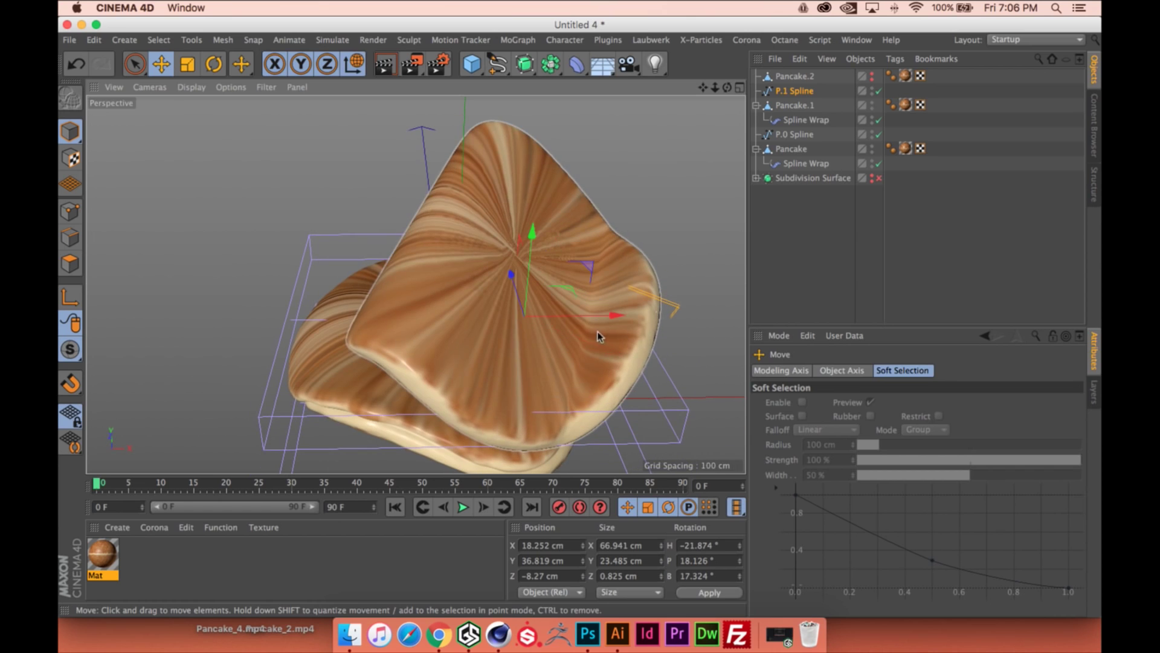
left_click_drag(557, 292, 532, 241)
Collapse the Pancake.1 and Pancake hierarchies and hide both pancakes in the scene
left_click(796, 77)
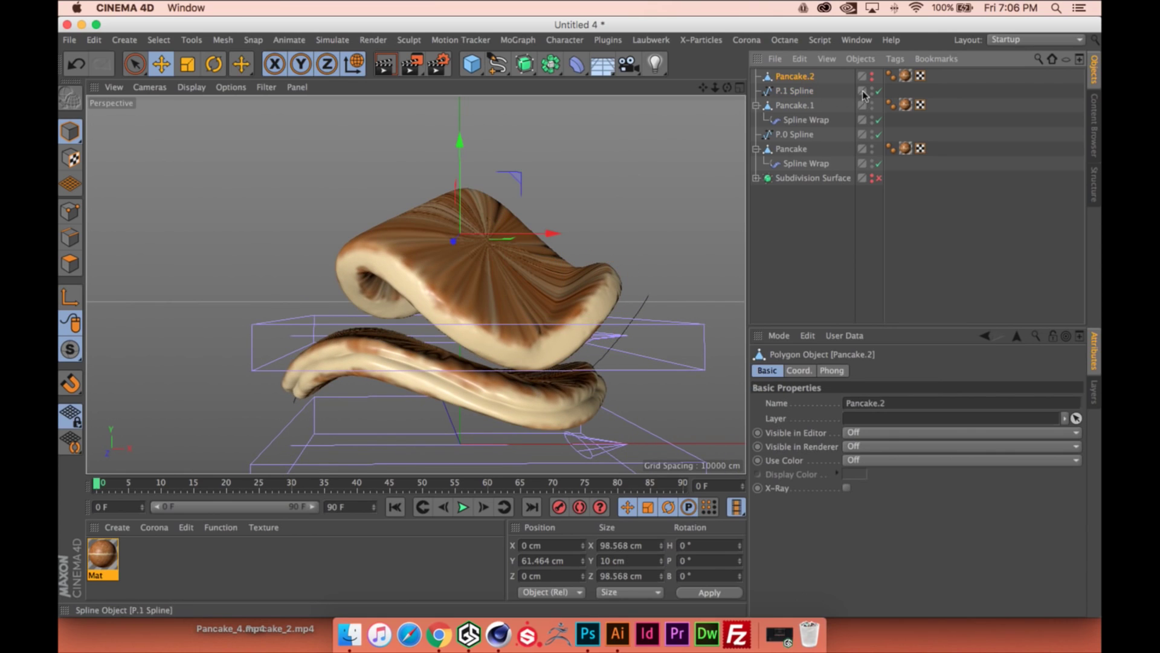
left_click(756, 105)
left_click(756, 134)
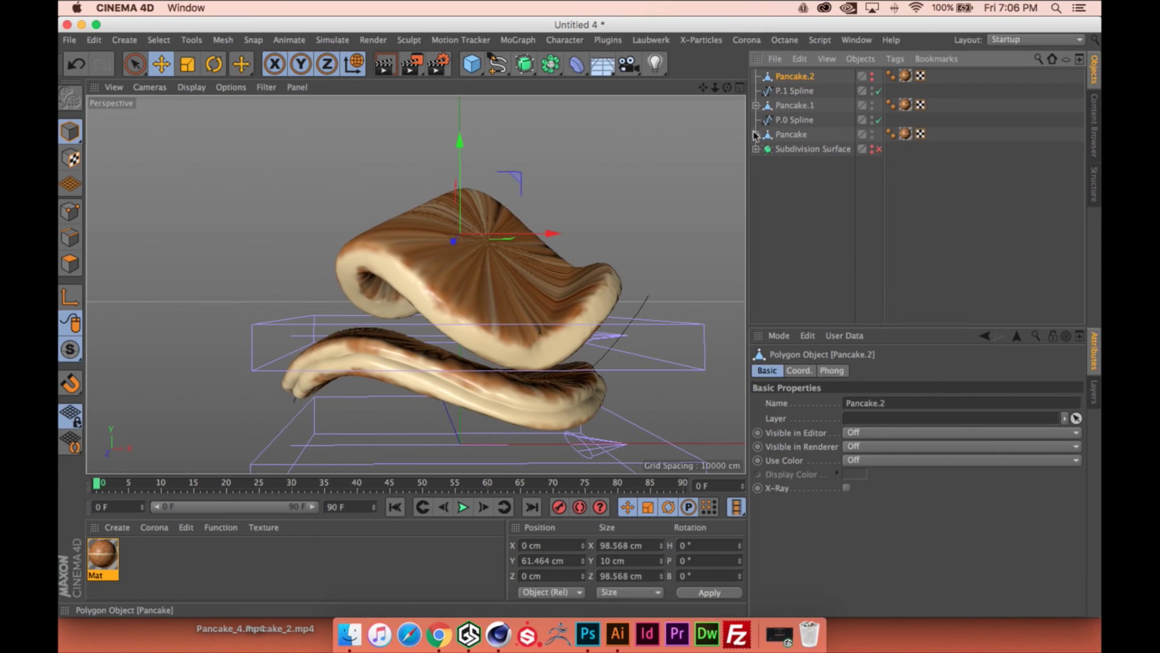
left_click(872, 104)
left_click(872, 134)
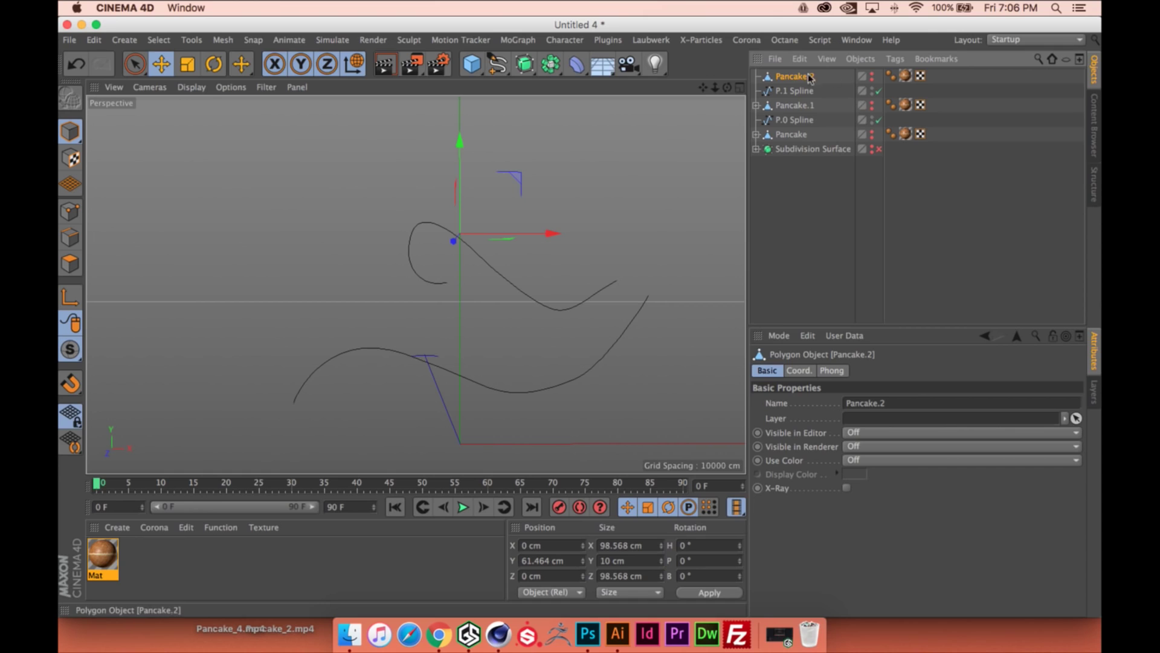
Draw an open spiral-shaped freehand spline above the two existing splines in the front view
left_click(740, 87)
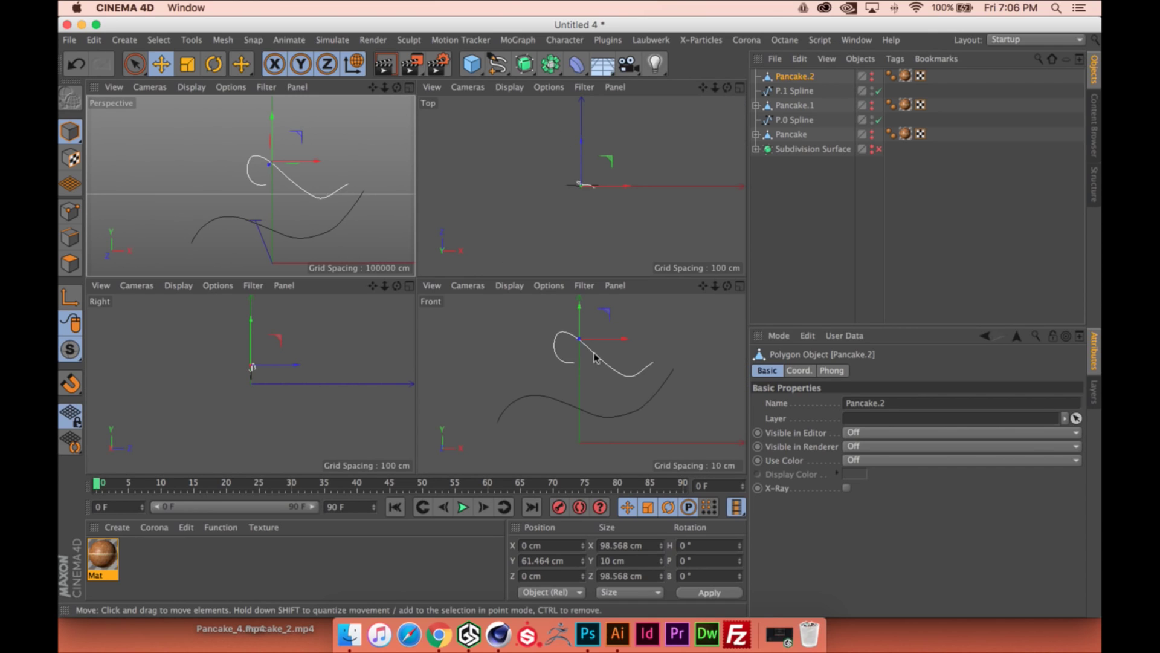
middle_click_drag(595, 358, 618, 398)
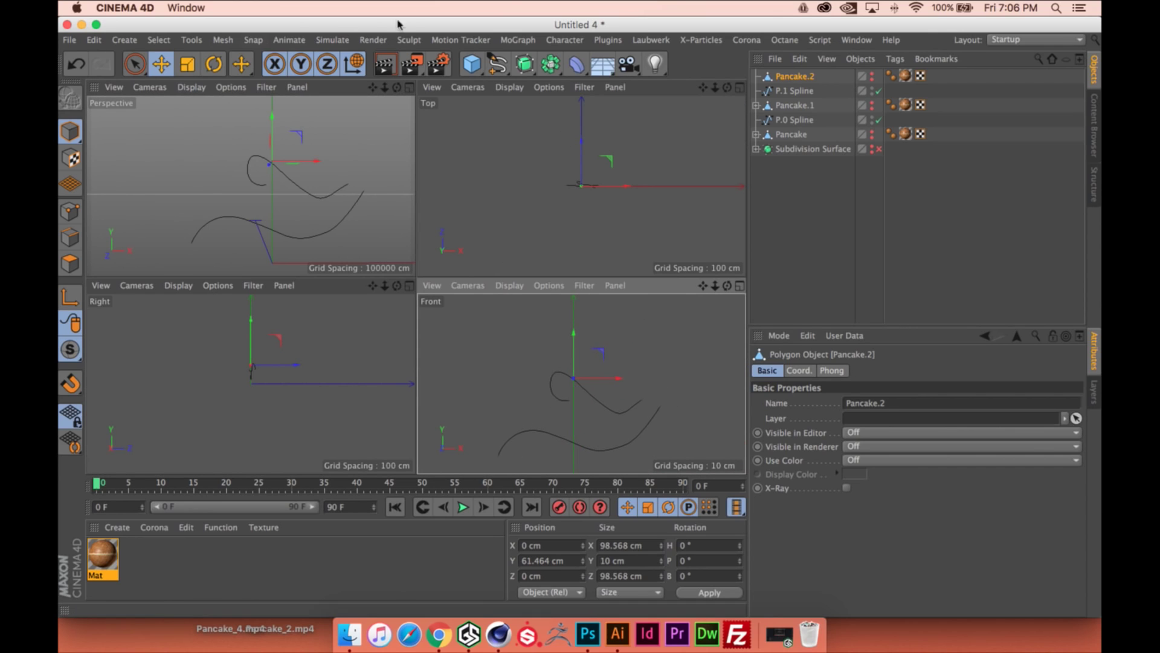
left_click(499, 71)
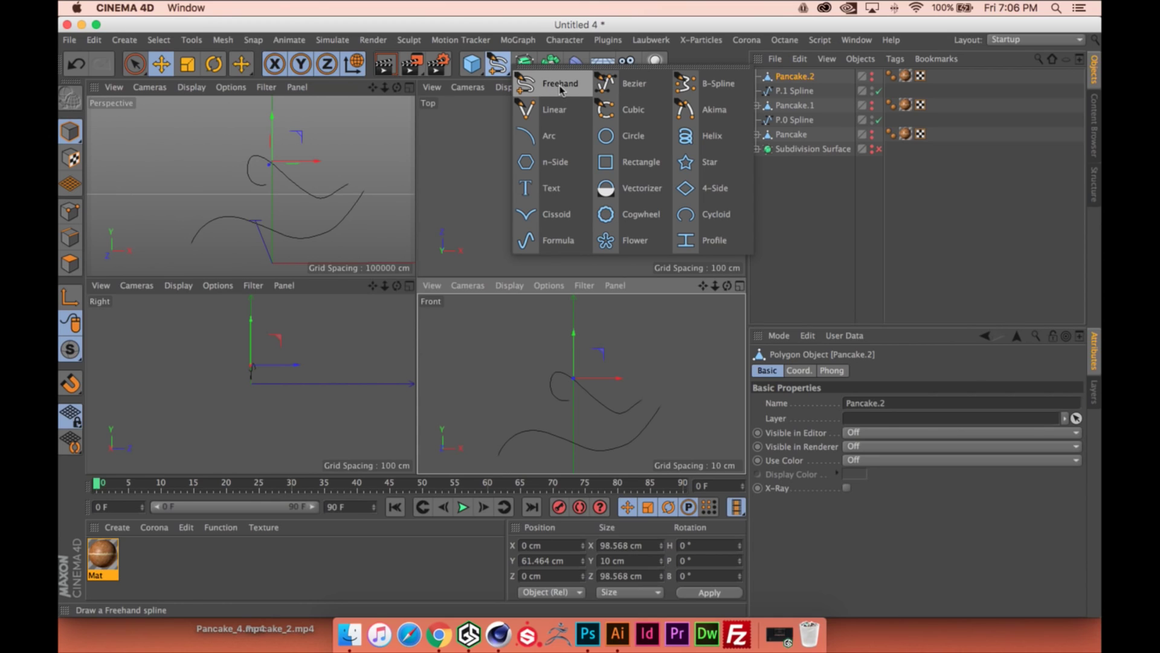
left_click(562, 86)
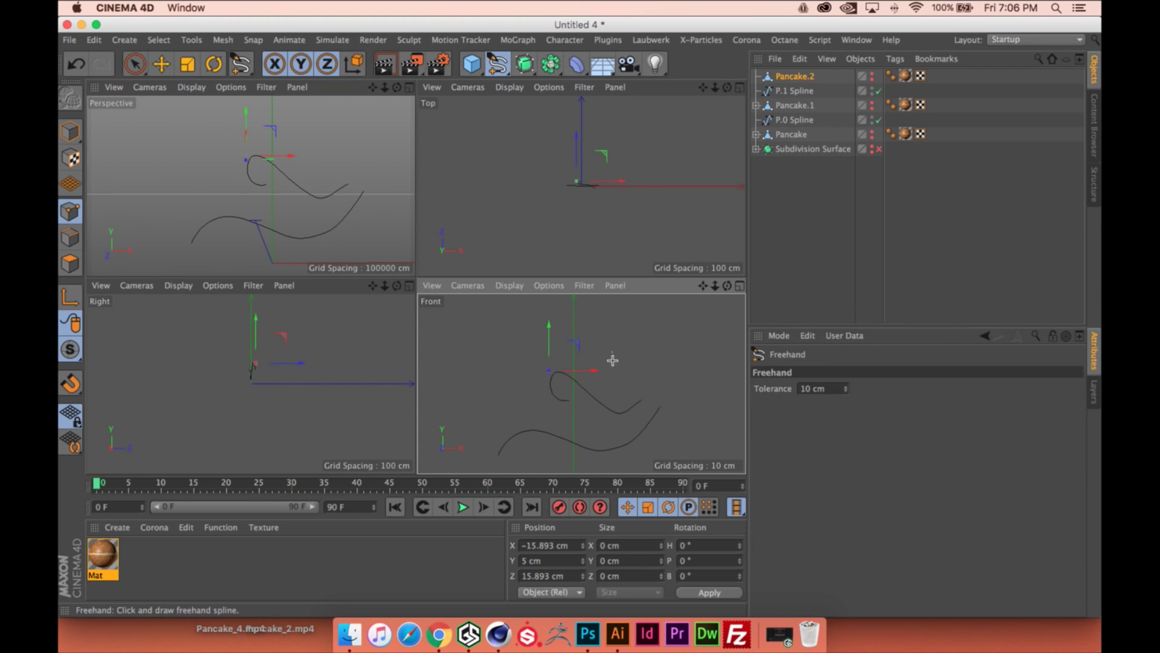
left_click_drag(623, 316, 579, 308)
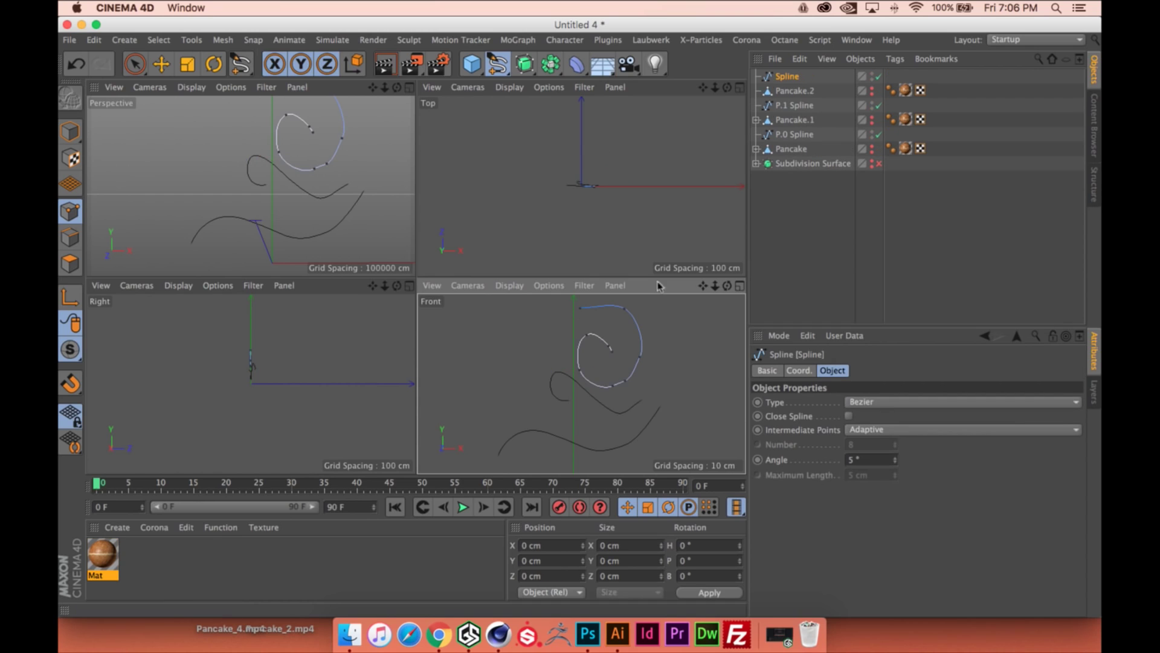
left_click(409, 89)
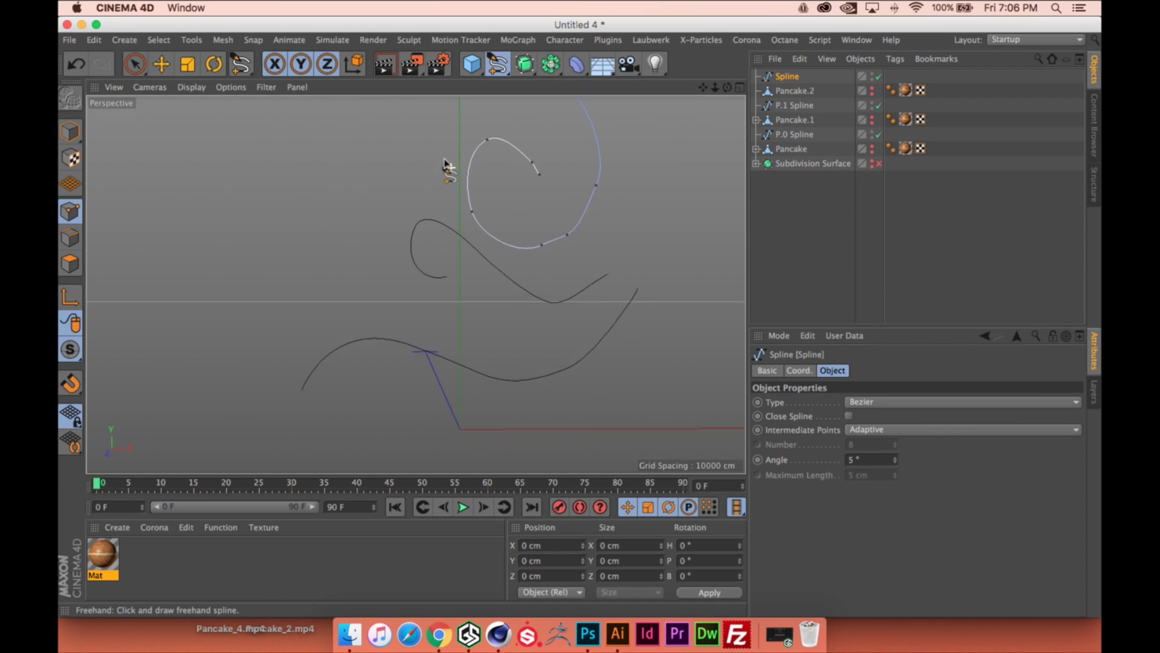
middle_click_drag(445, 163, 465, 214, "alt")
Add a Spline Wrap deformer as a child of Pancake.2 and rename the new spline P.2 Spline
left_click(792, 91)
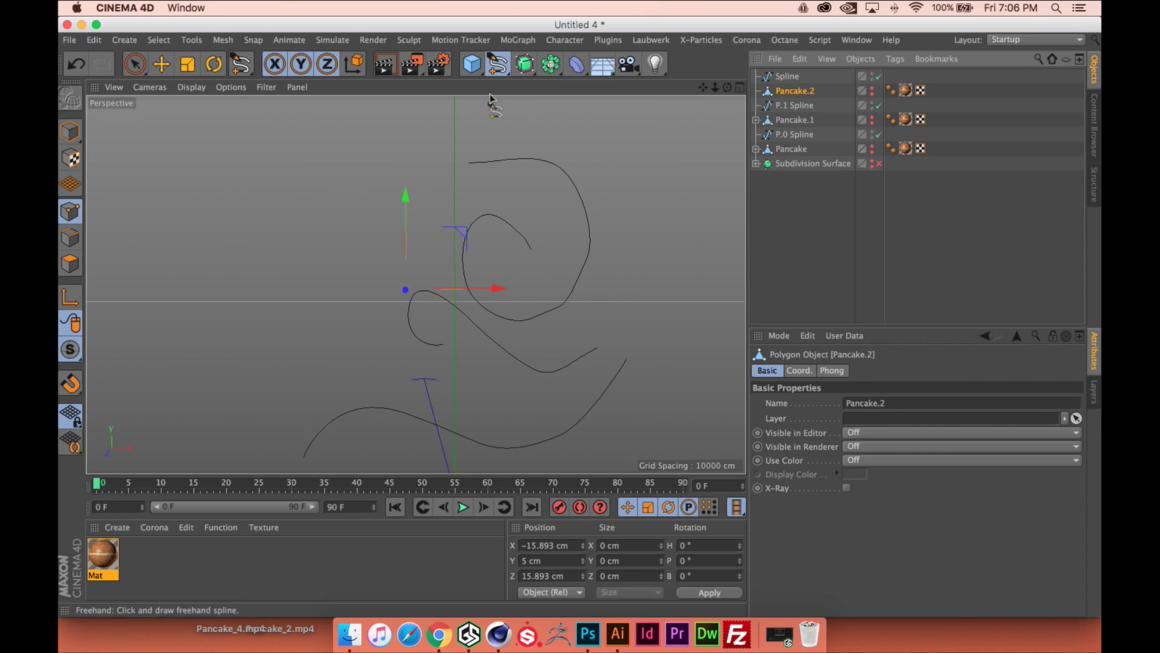
left_click_drag(577, 63, 751, 215)
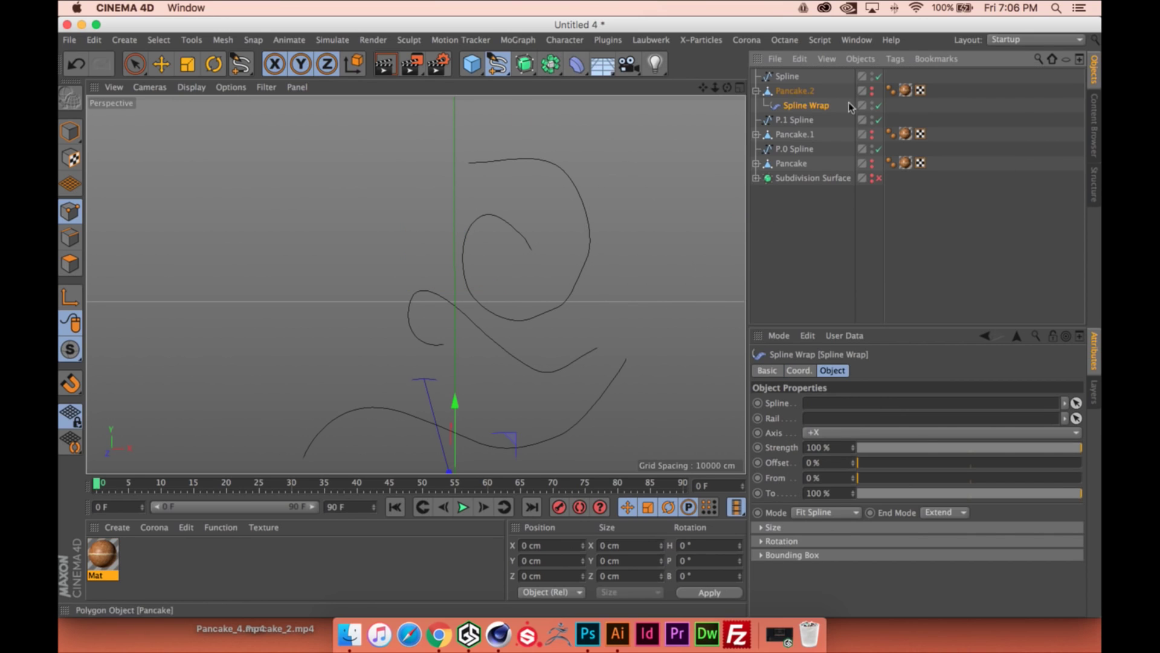
double_click(789, 76)
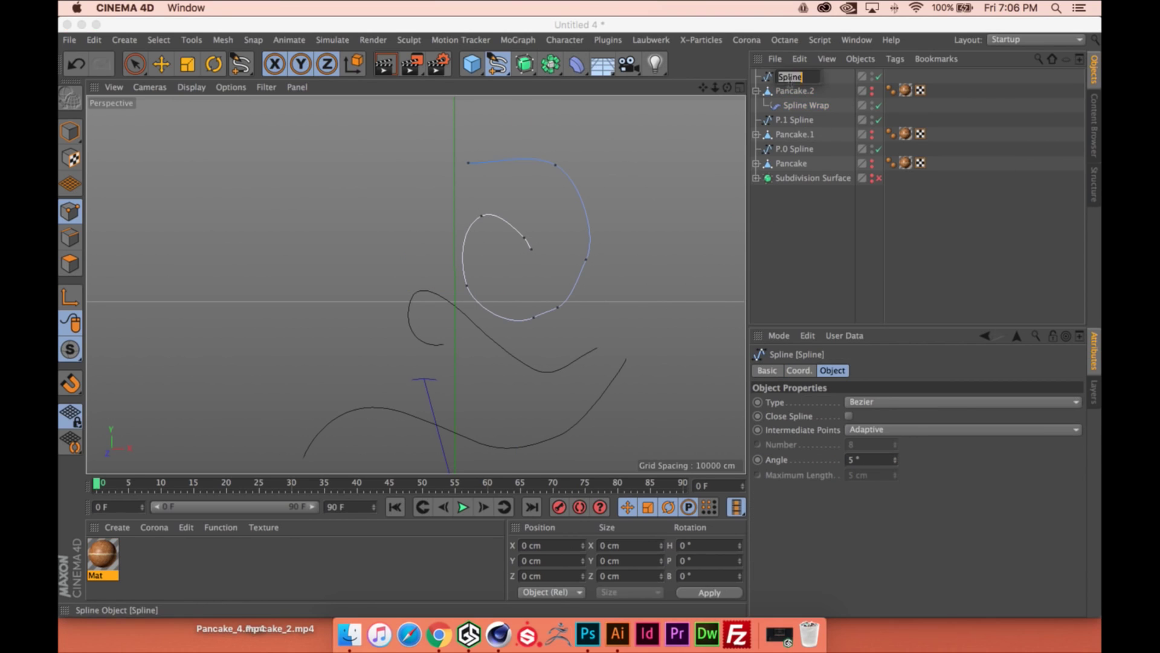
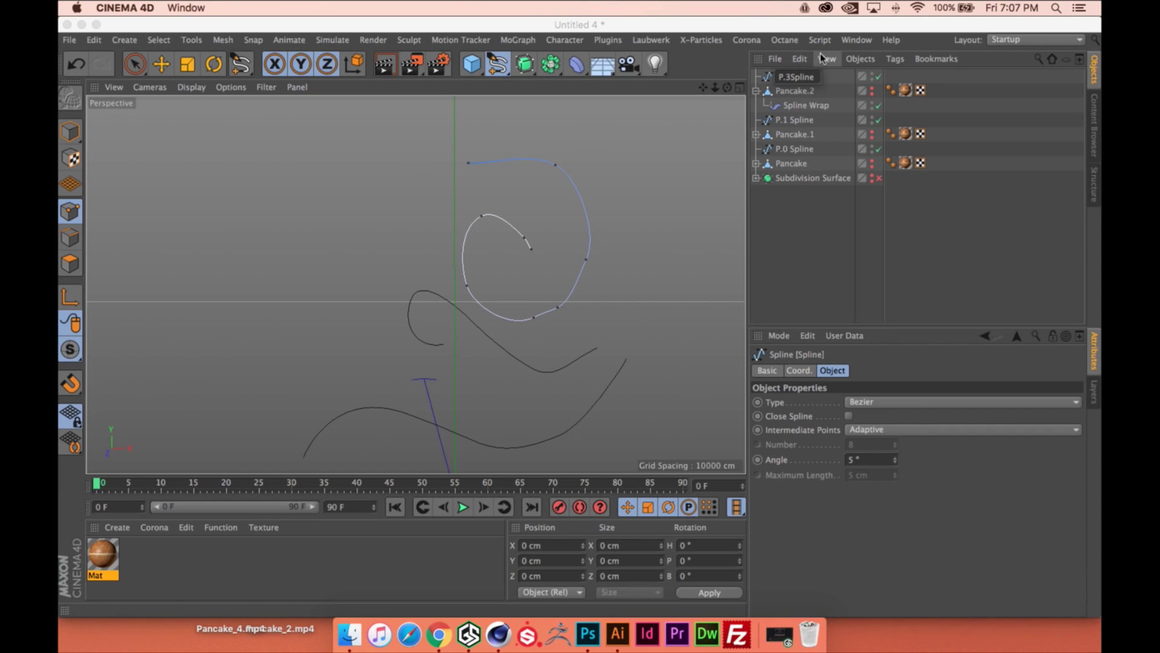
key("Escape")
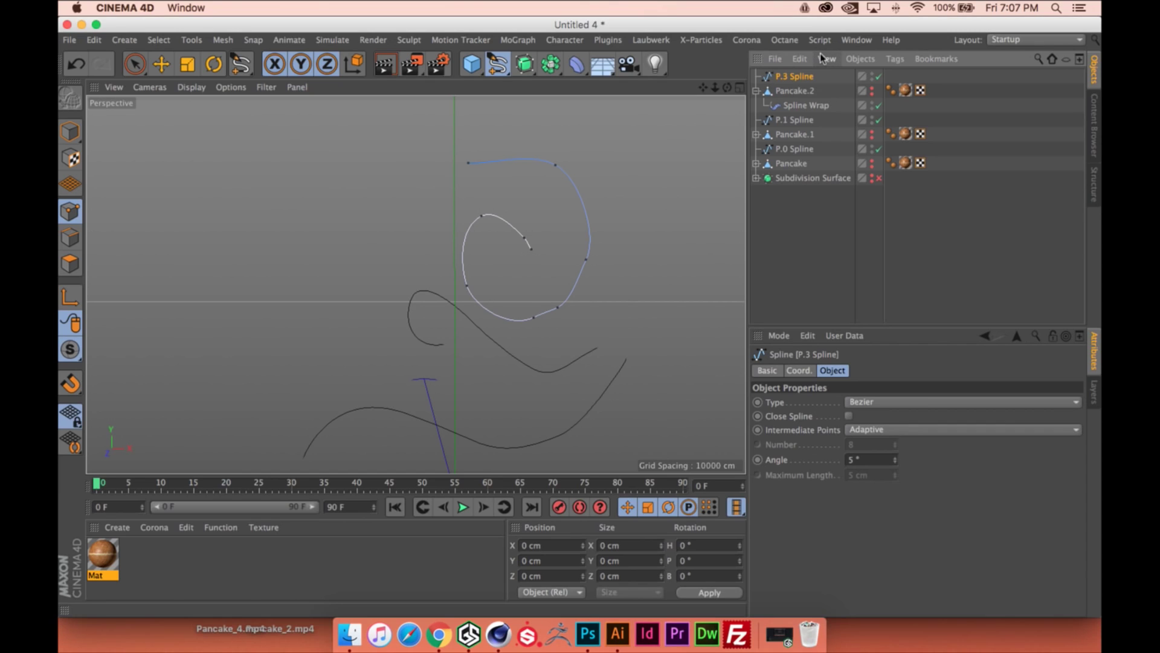
key("Return")
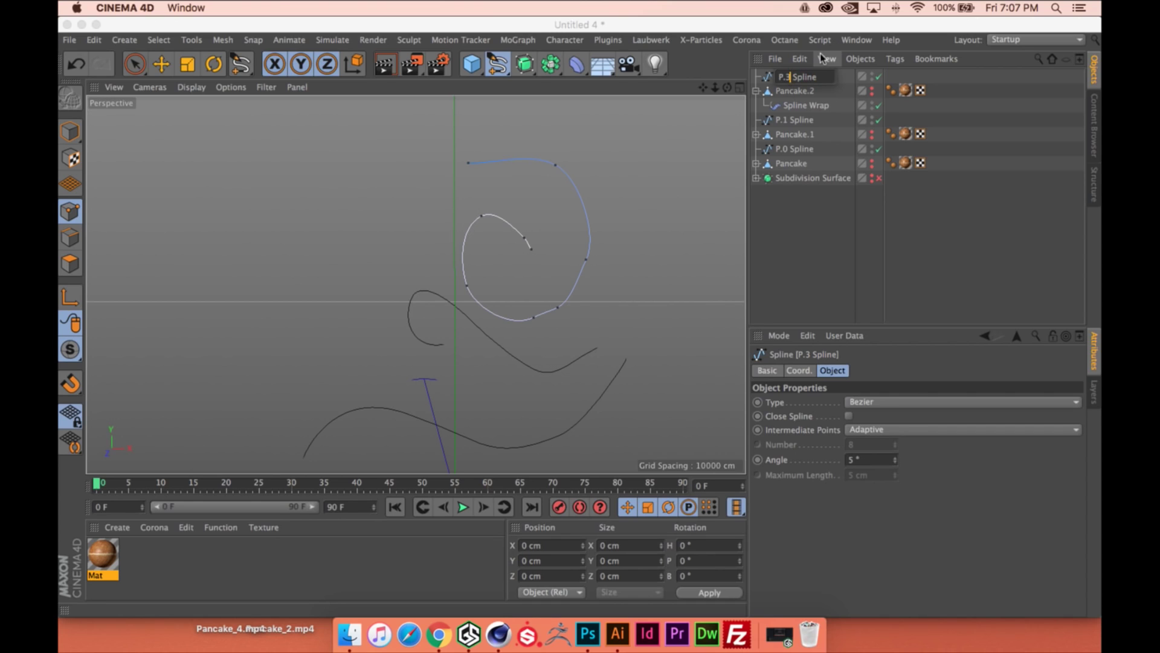
key("Return")
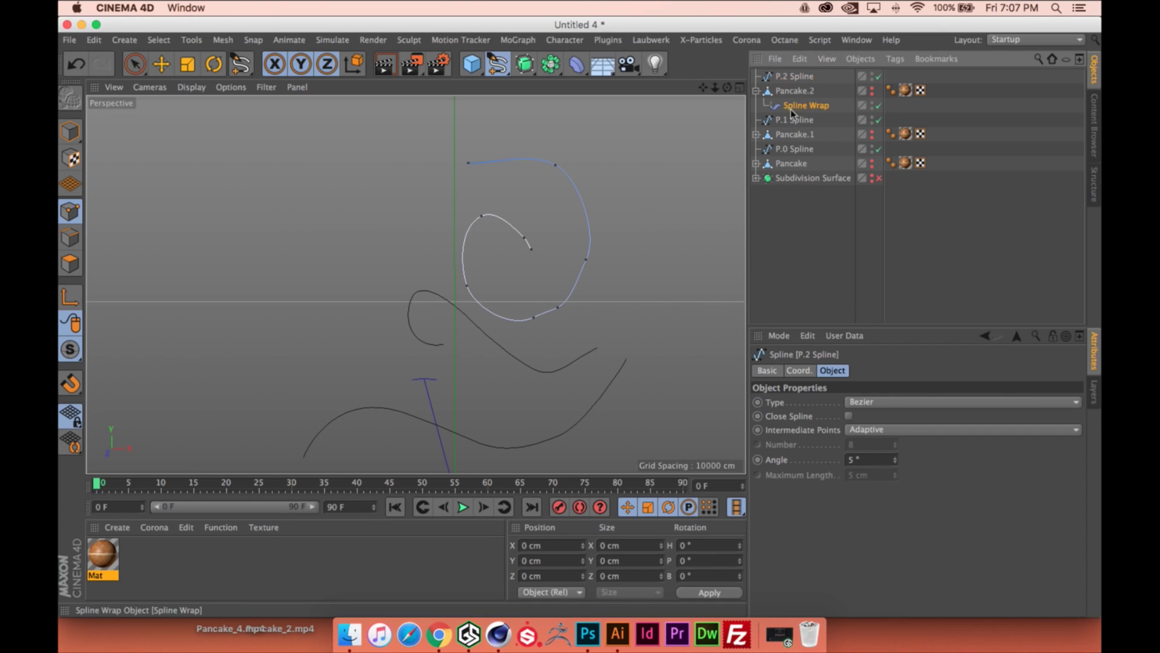
Assign P.2 Spline to the Spline Wrap of Pancake.2 and unhide Pancake.2
left_click(793, 109)
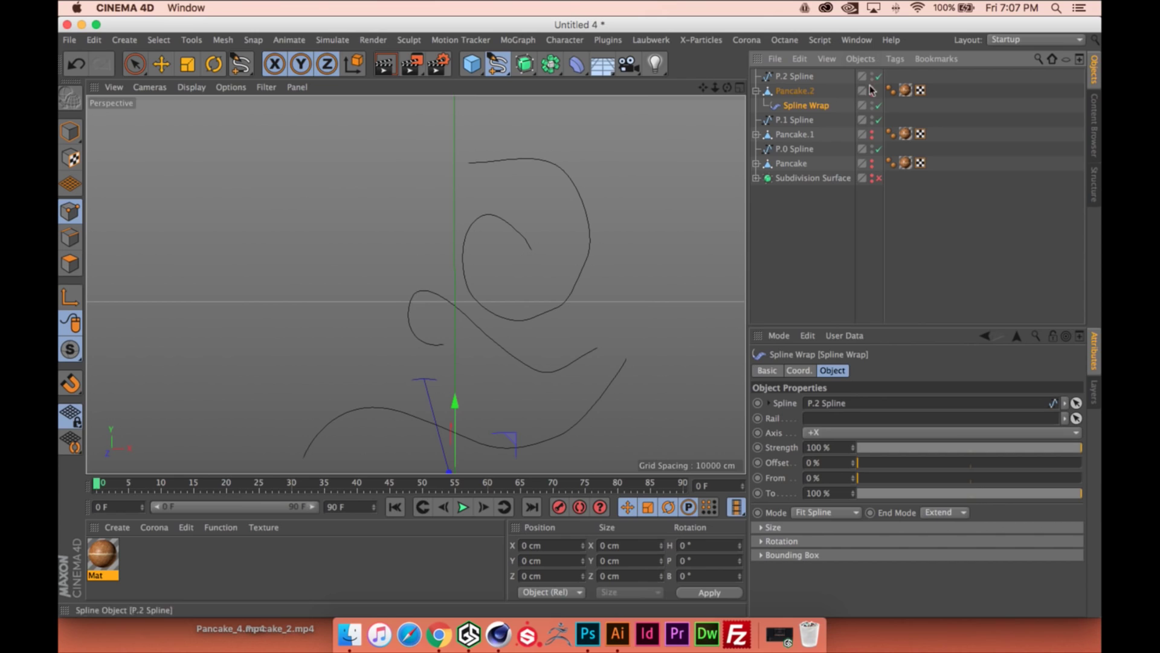
left_click(872, 87)
Rotate the Spline Wrap of Pancake.2 to -90° pitch in model mode so the pancake curls along its spline
key("r")
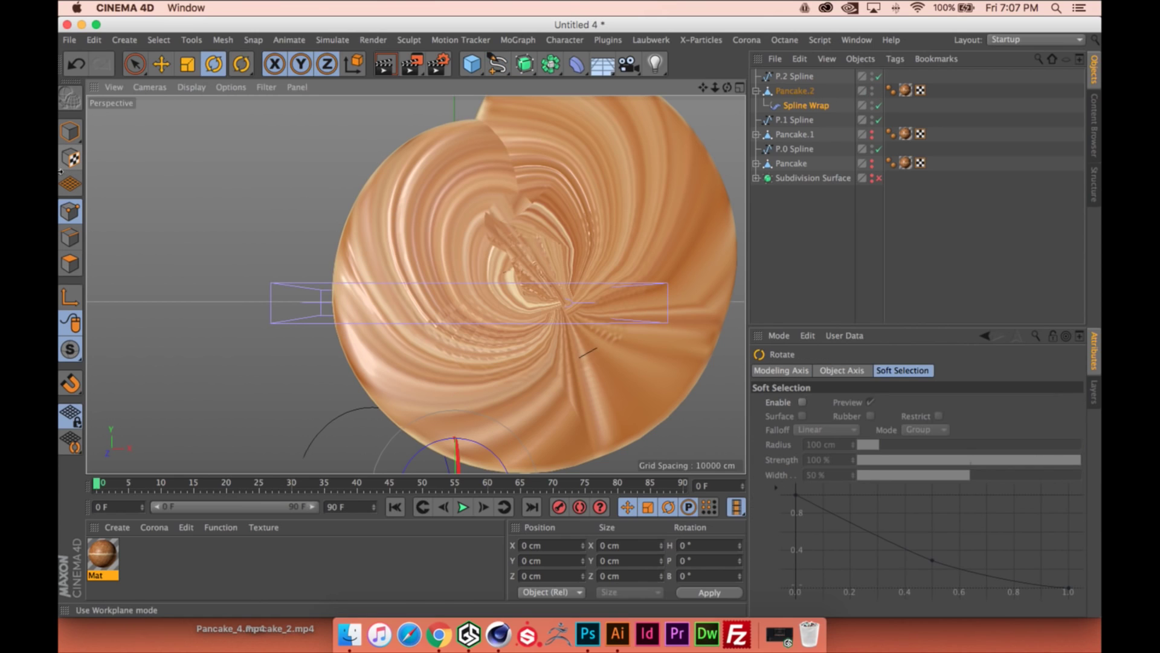
left_click(70, 130)
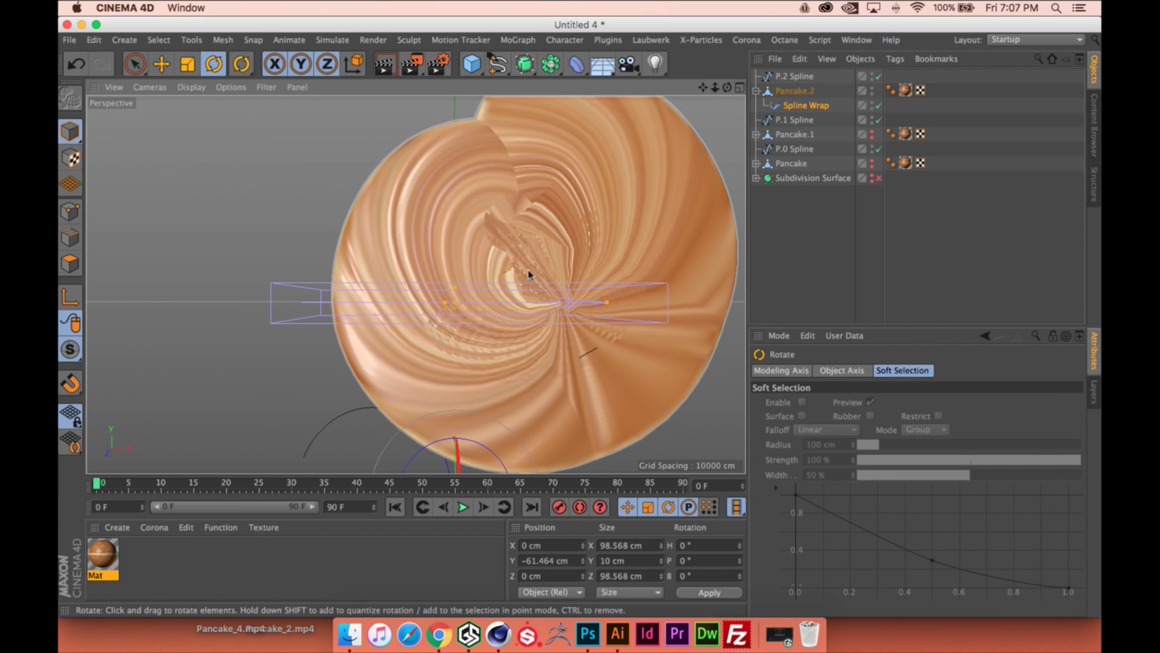
left_click_drag(530, 275, 553, 298, "alt")
middle_click_drag(553, 298, 545, 237, "alt")
left_click_drag(461, 359, 394, 193, "shift")
middle_click_drag(394, 193, 489, 264, "alt")
Choose Fit Spline as the mode of Pancake.2's Spline Wrap and unhide Pancake.1 and Pancake
left_click(806, 106)
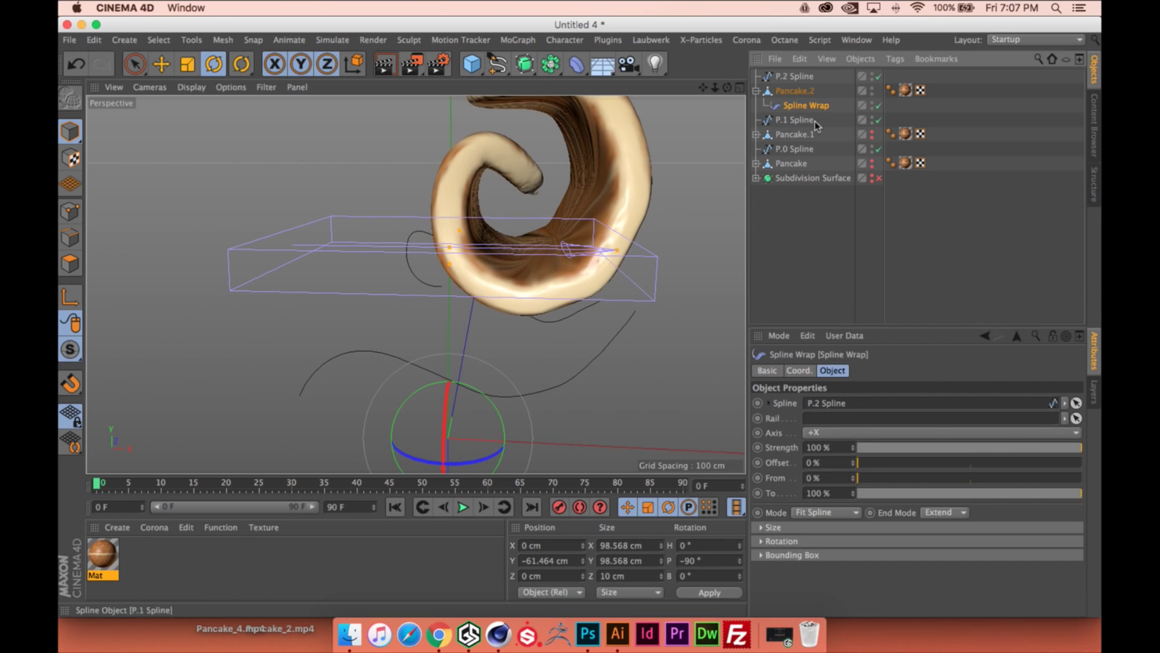
left_click(825, 512)
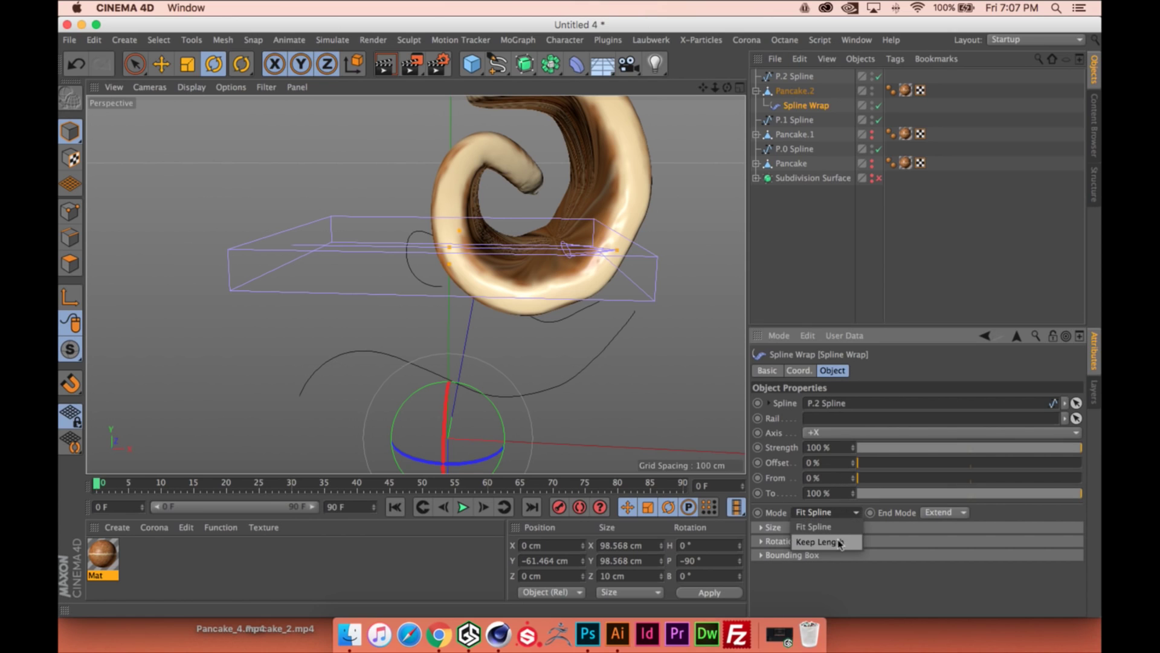
left_click(822, 526)
scroll(573, 160, "down", 3)
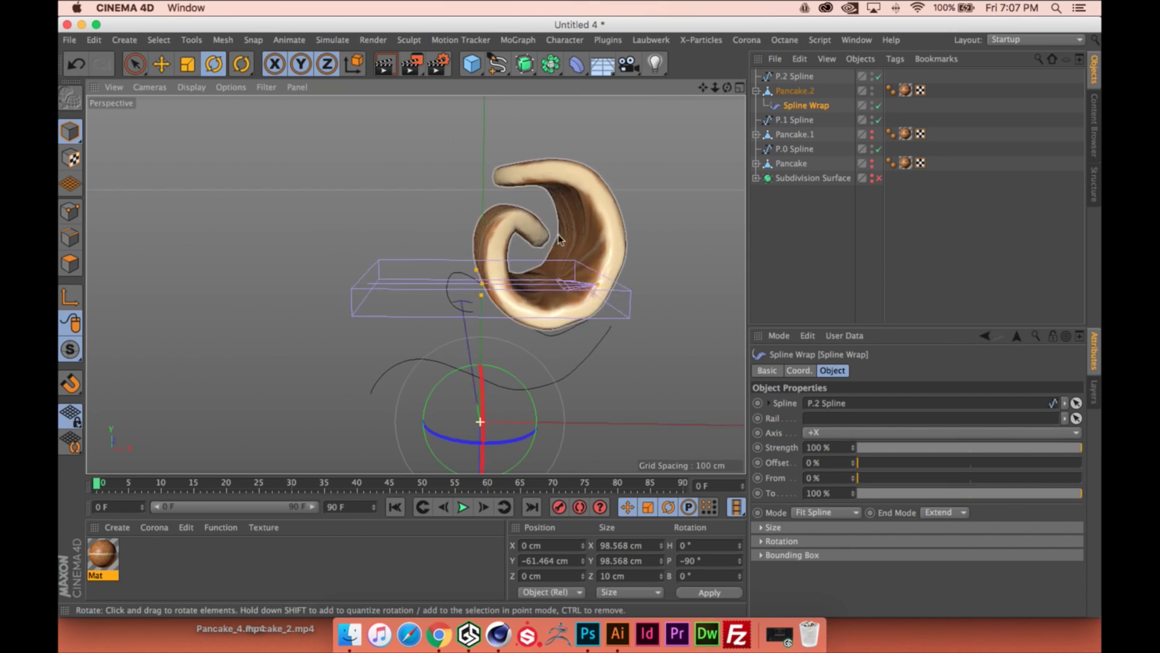
left_click(872, 133)
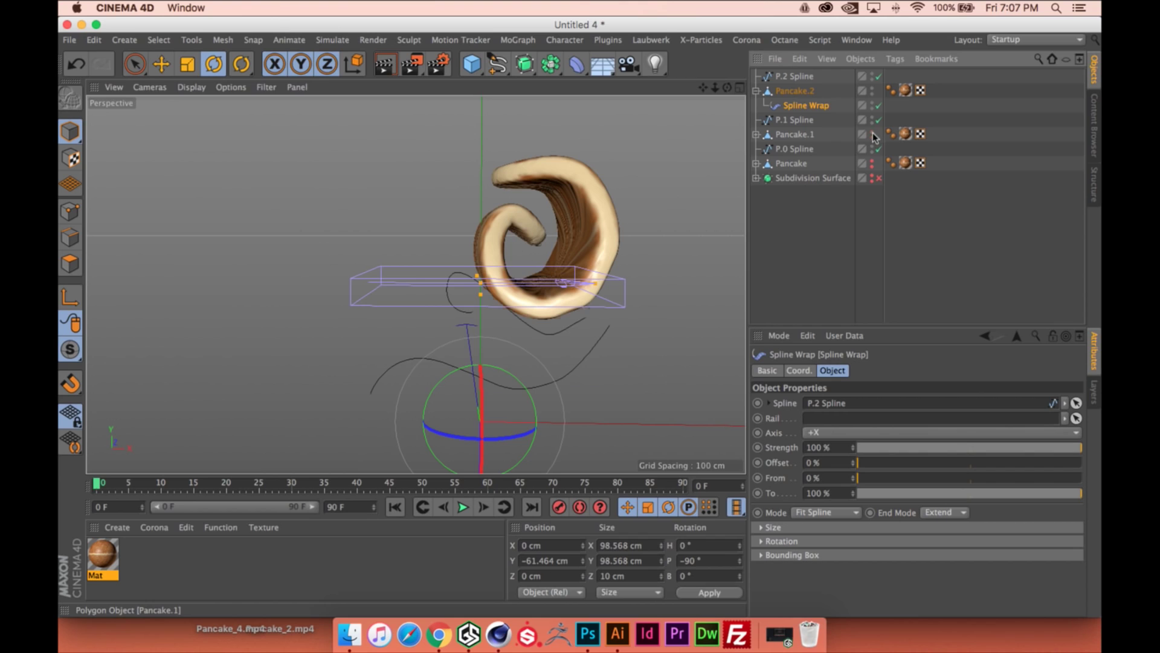
left_click(872, 161)
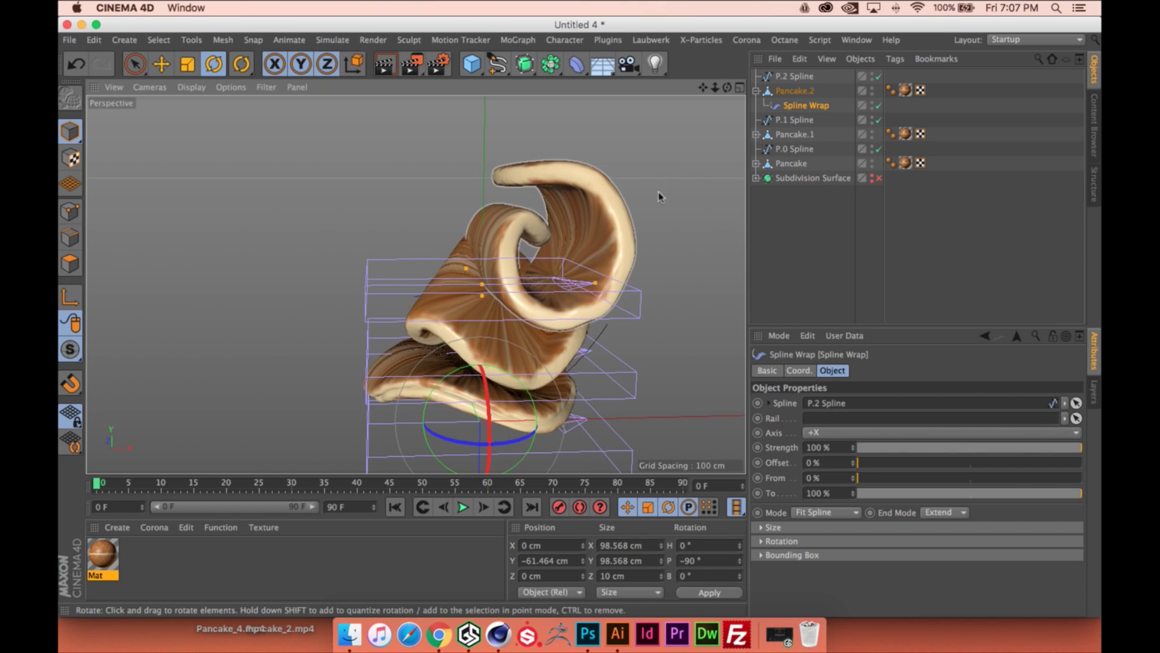
Scale P.2 Spline down to about 35 cm wide
left_click(795, 76)
key("t")
left_click_drag(657, 173, 619, 194)
Rotate P.2 Spline to about -23° heading, 13° pitch and 1° bank and position it over the middle pancake
key("r")
left_click_drag(513, 280, 586, 245)
key("e")
key("super+z")
key("super+z")
key("super+z")
key("super+z")
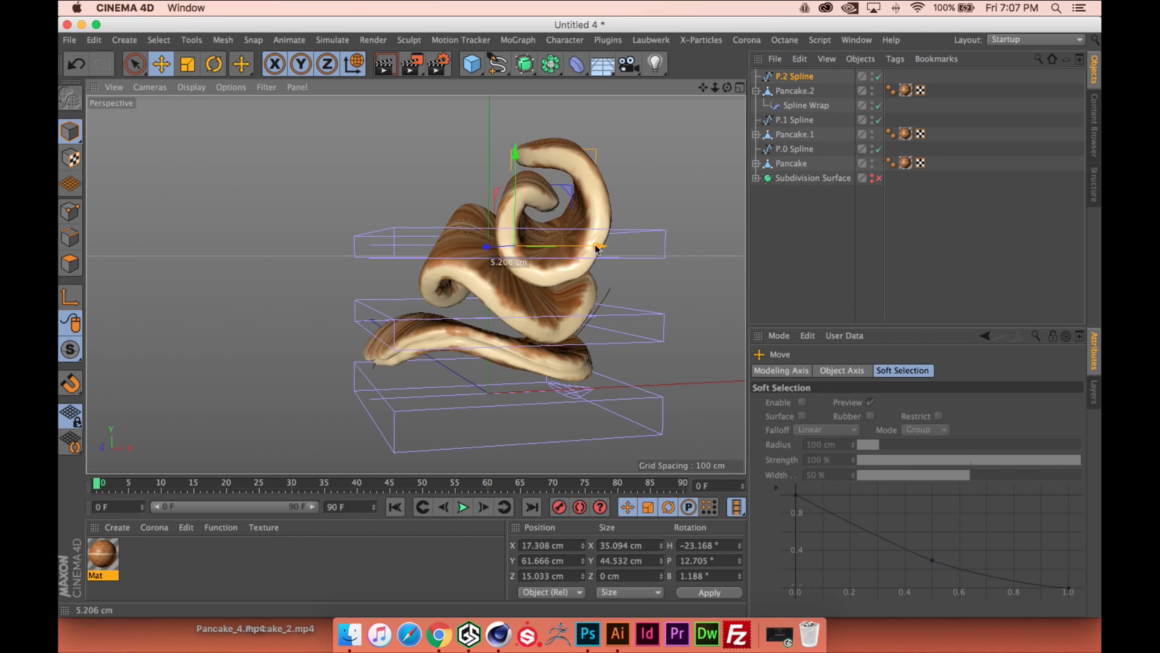
Rotate P.0 Spline to tilt the bottom pancake forward beneath the other two, and deselect it
left_click(510, 342)
left_click_drag(509, 342, 532, 312, "alt")
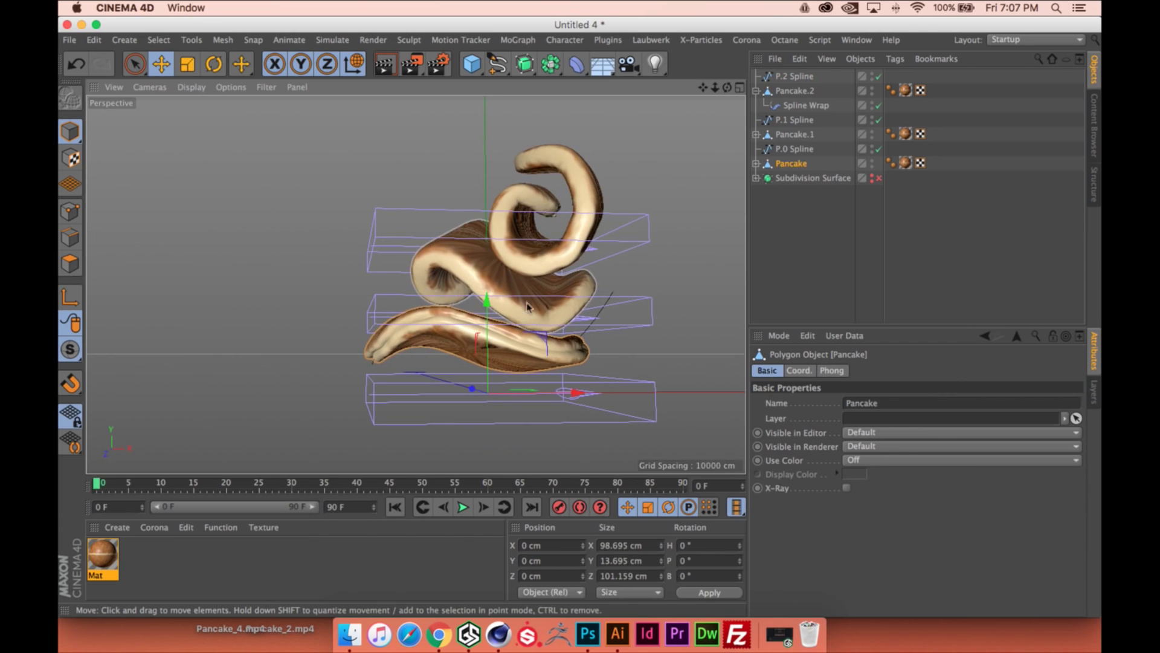
left_click(793, 149)
left_click(784, 164)
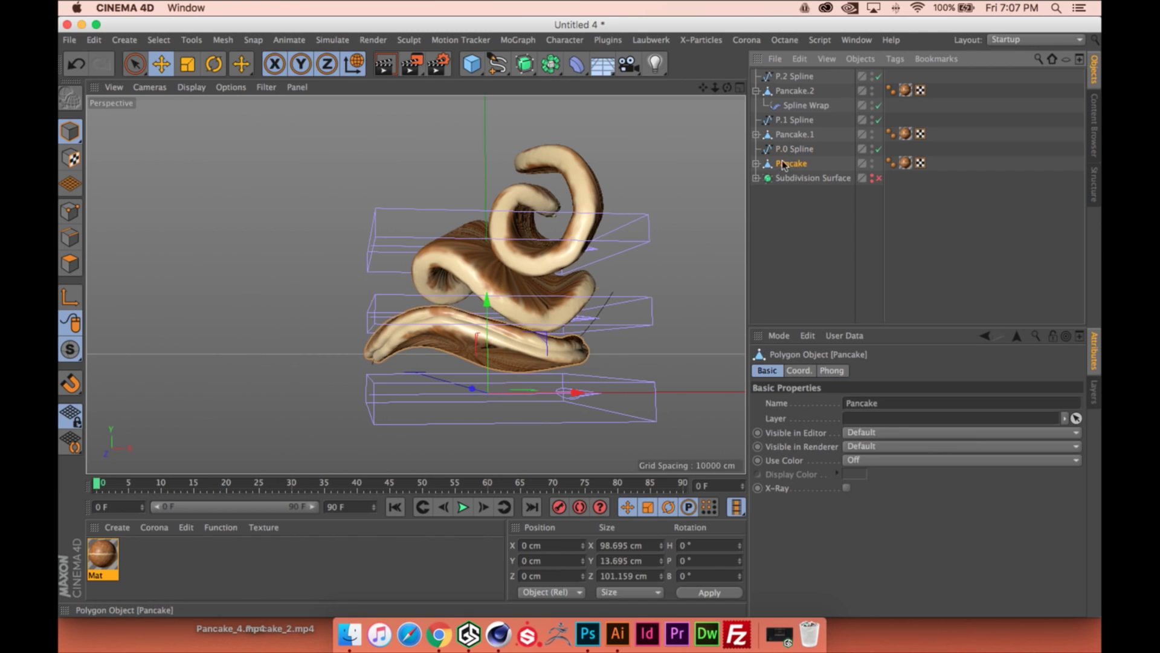
left_click(793, 149)
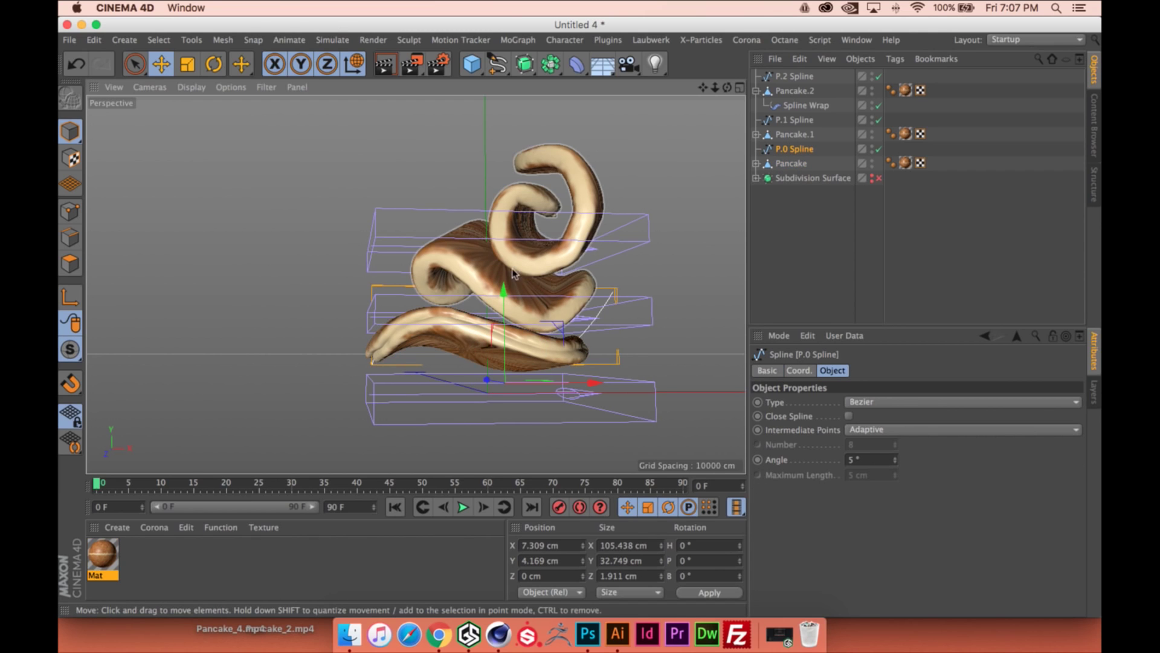
scroll(557, 257, "up", 4)
left_click_drag(557, 257, 544, 269, "alt")
key("r")
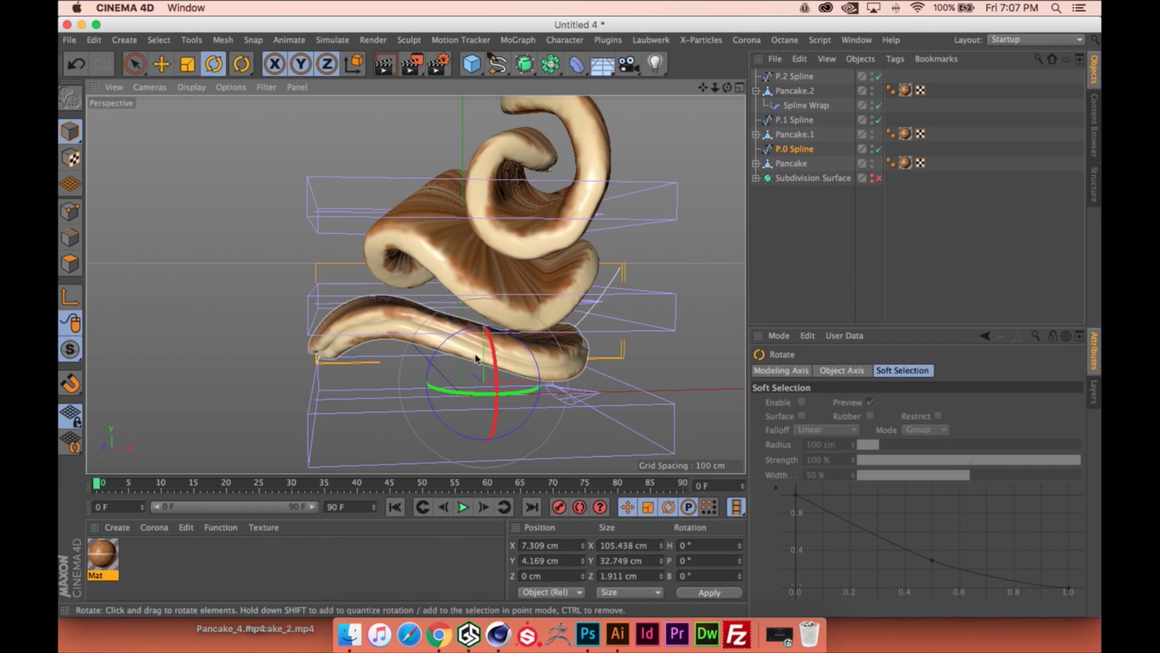
left_click_drag(478, 363, 631, 154)
left_click(906, 186)
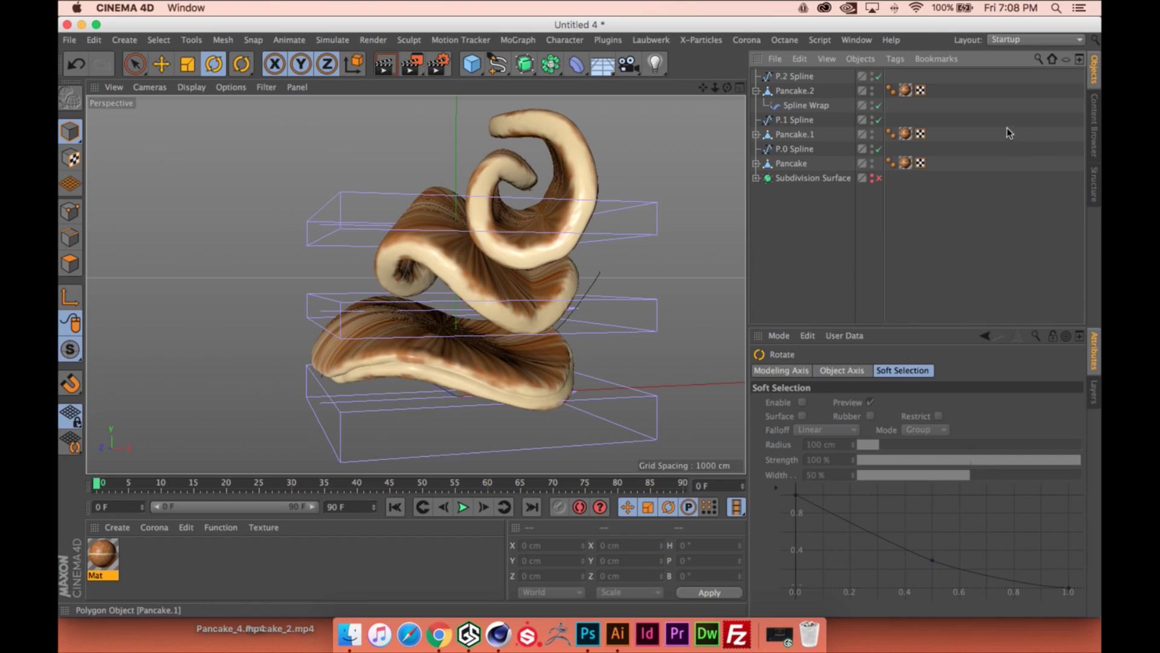
Add Softbox.c4d from the GSG_Light_Kit_Pro presets to the scene and look through its light settings
left_click(1082, 139)
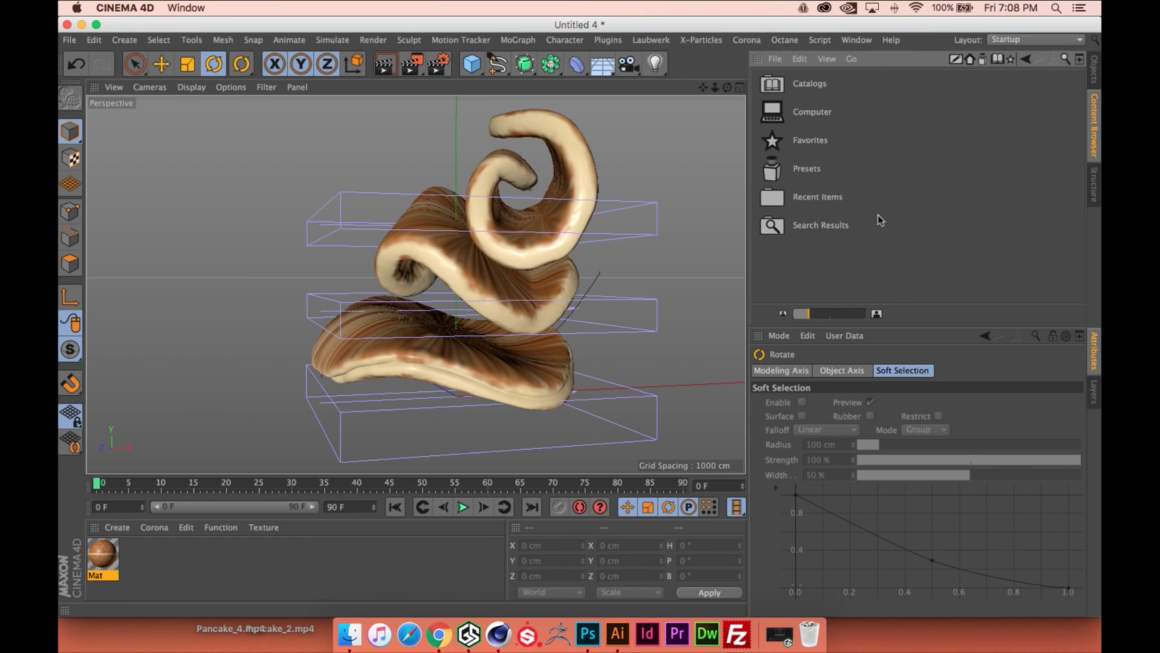
double_click(800, 163)
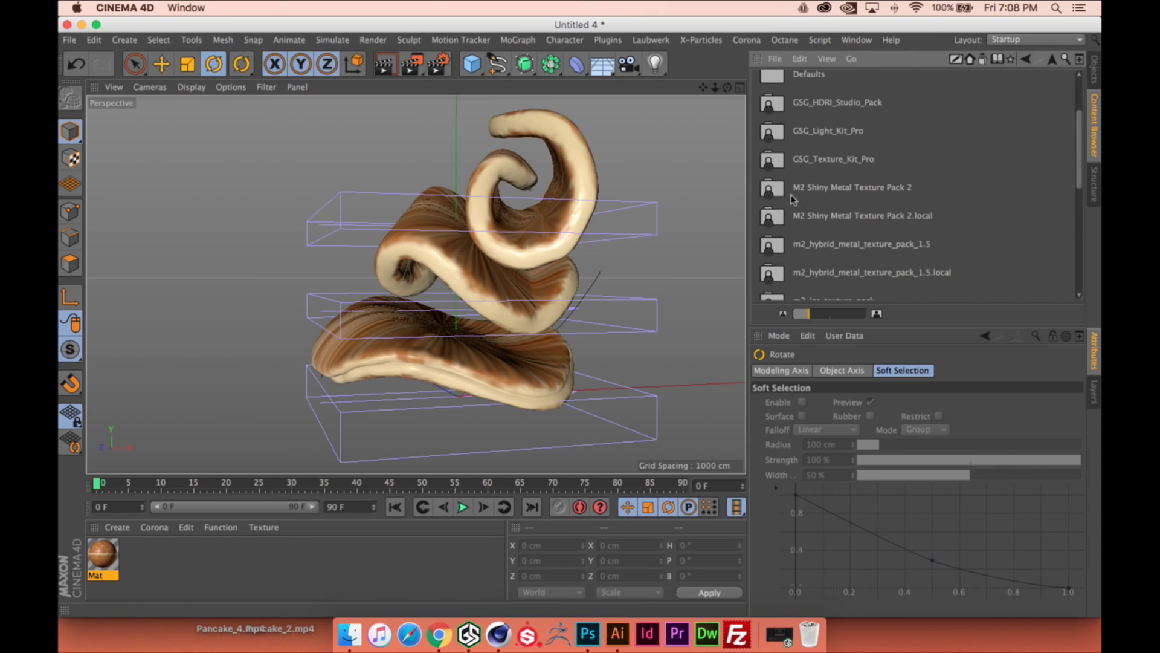
double_click(834, 131)
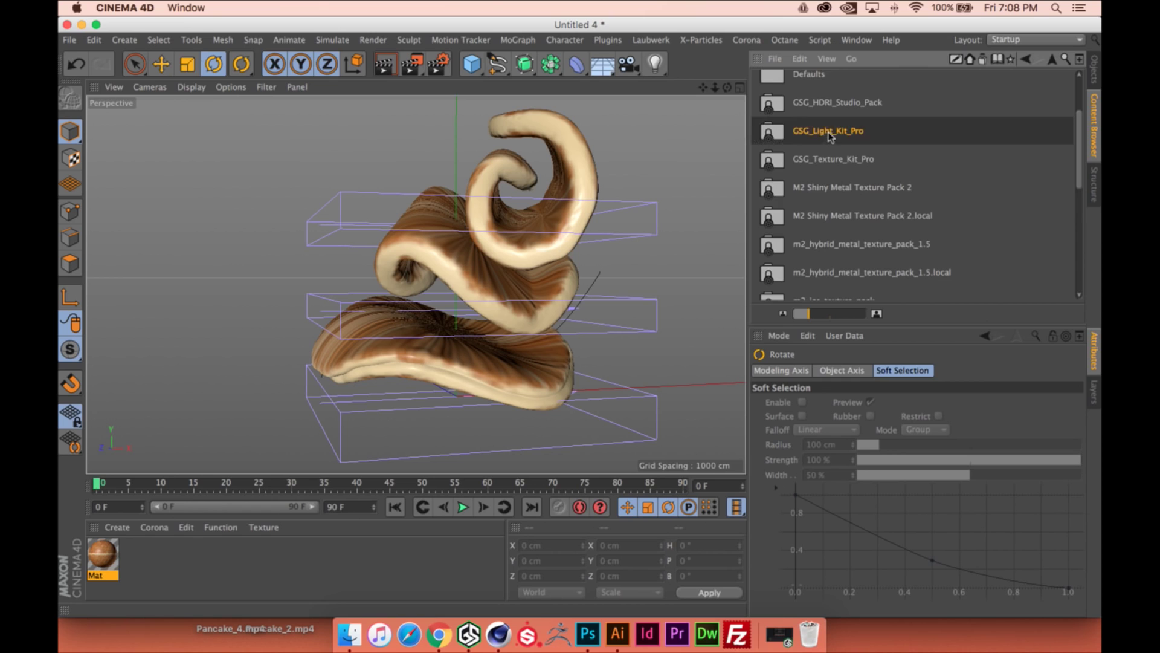
left_click(826, 253)
left_click_drag(827, 257, 532, 296)
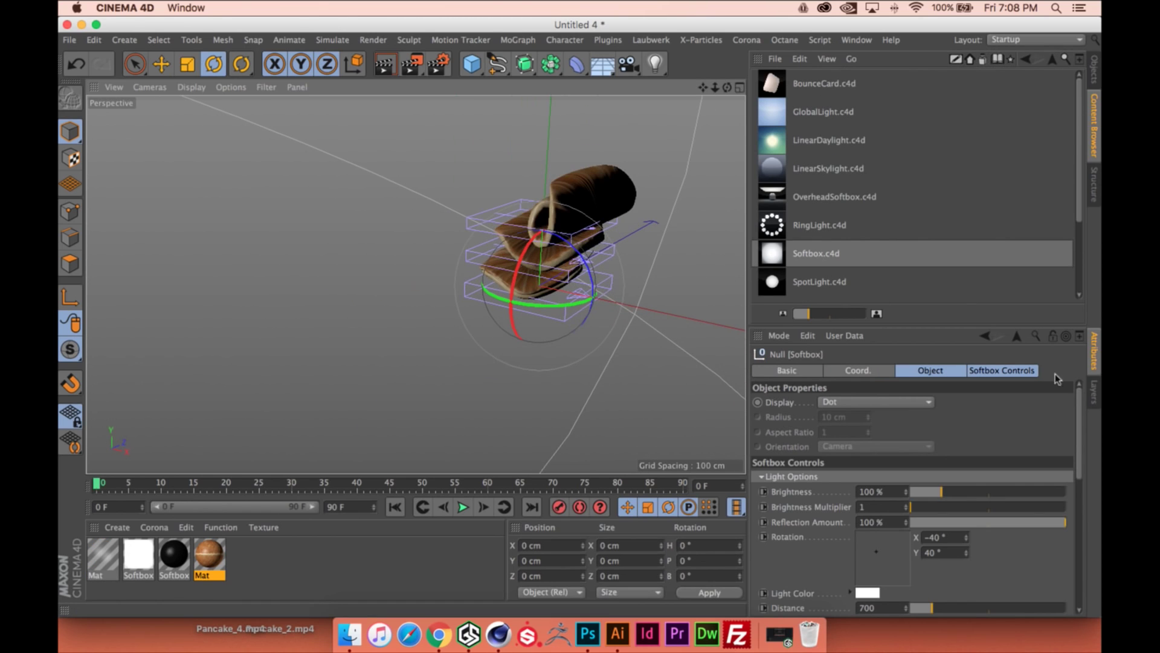
scroll(980, 437, "down", 8)
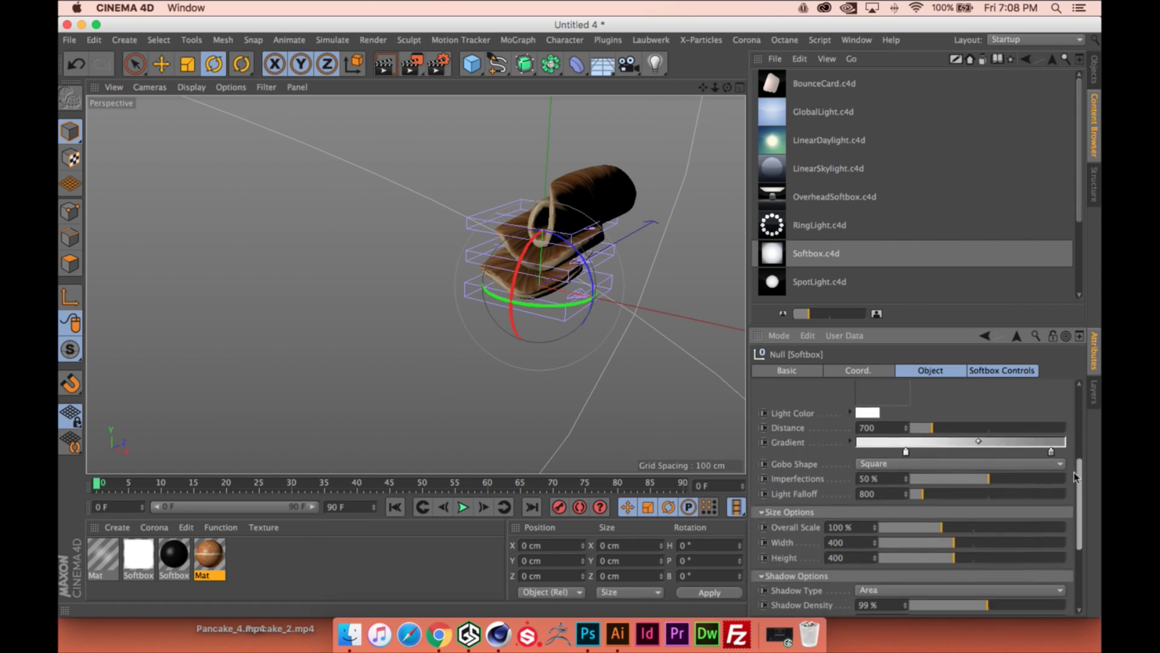
Raise the softbox's Light Falloff to 2847 and check how it lights the pancakes
left_click_drag(917, 462, 960, 465)
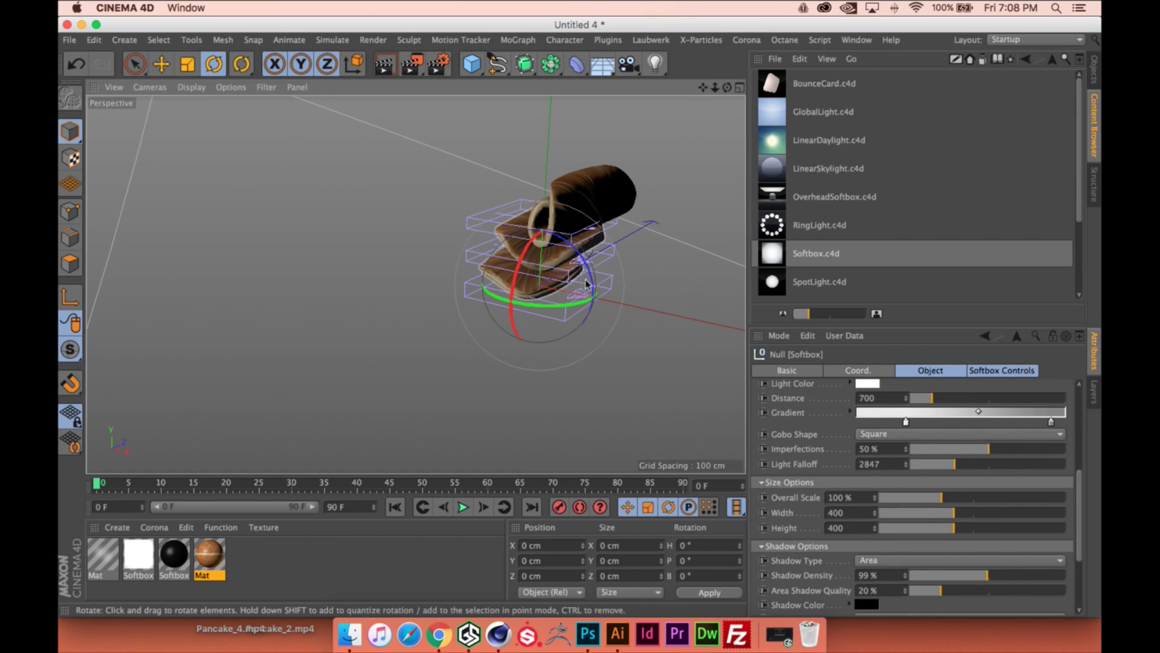
scroll(549, 308, "down", 3)
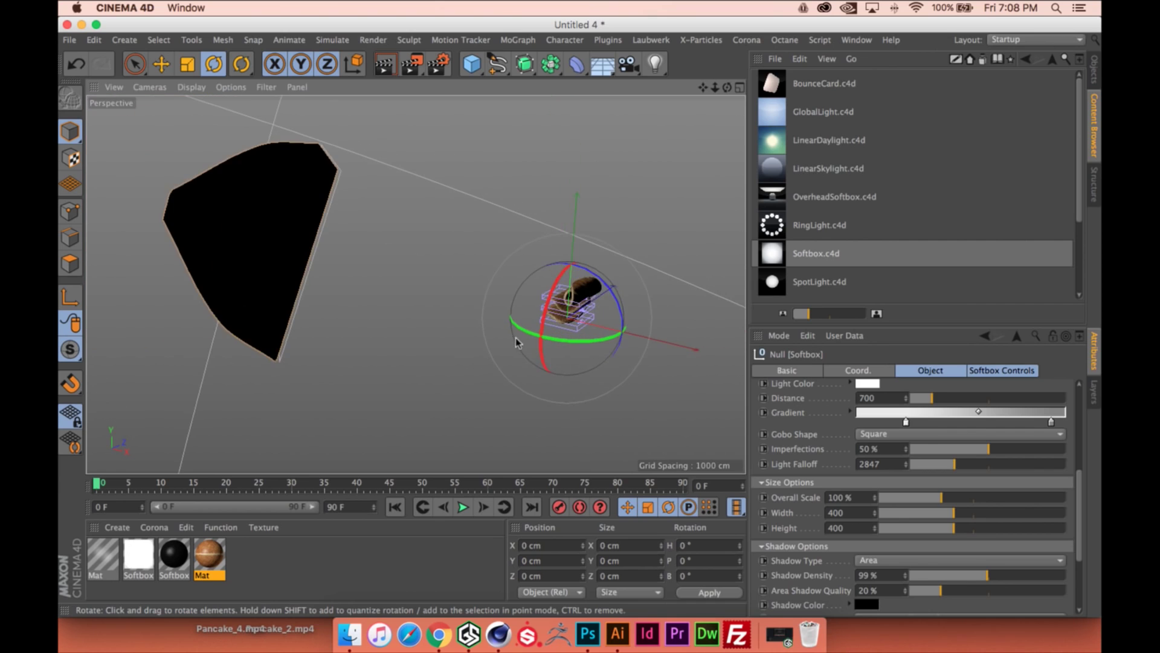
scroll(516, 337, "up", 3)
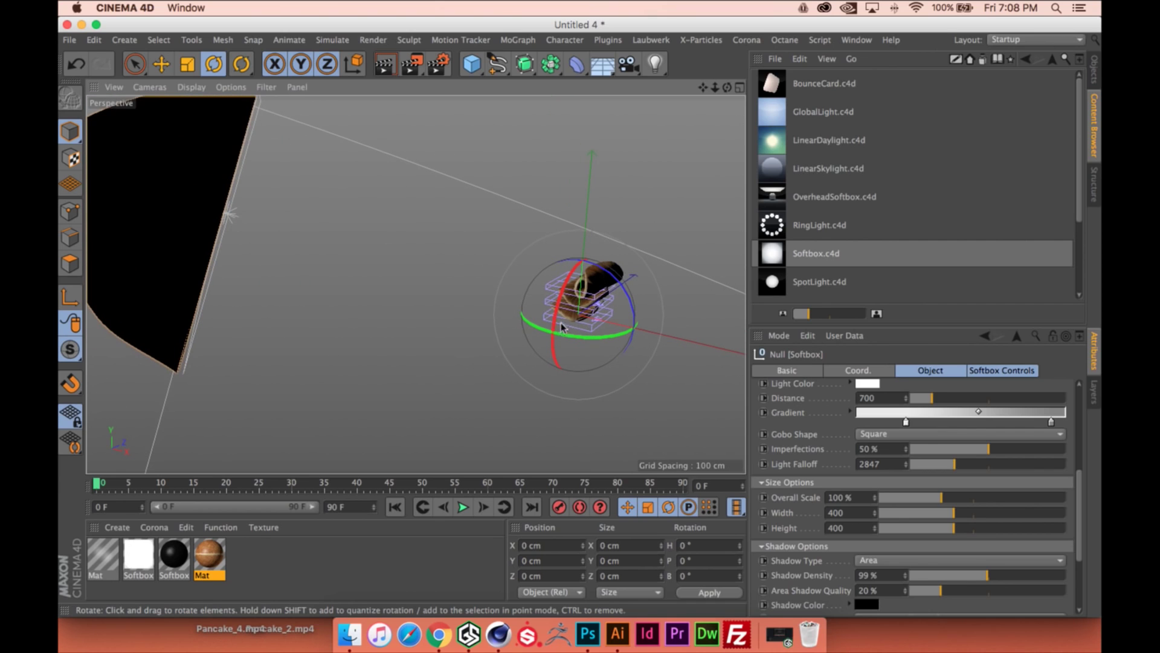
scroll(643, 311, "up", 5)
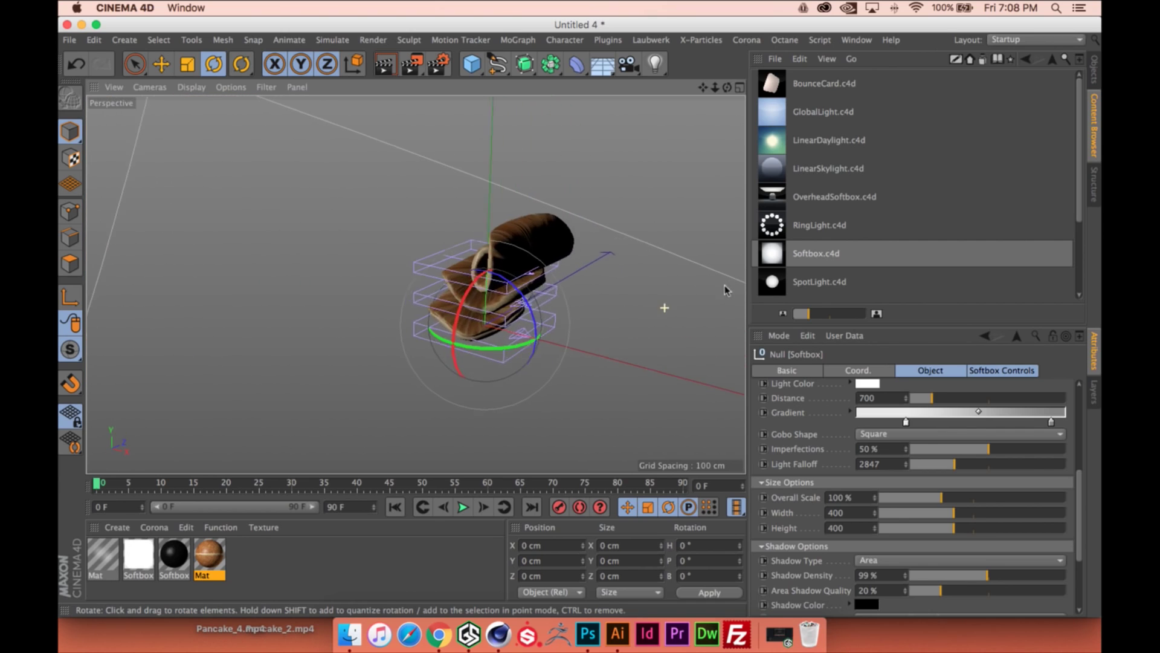
scroll(524, 295, "up", 5)
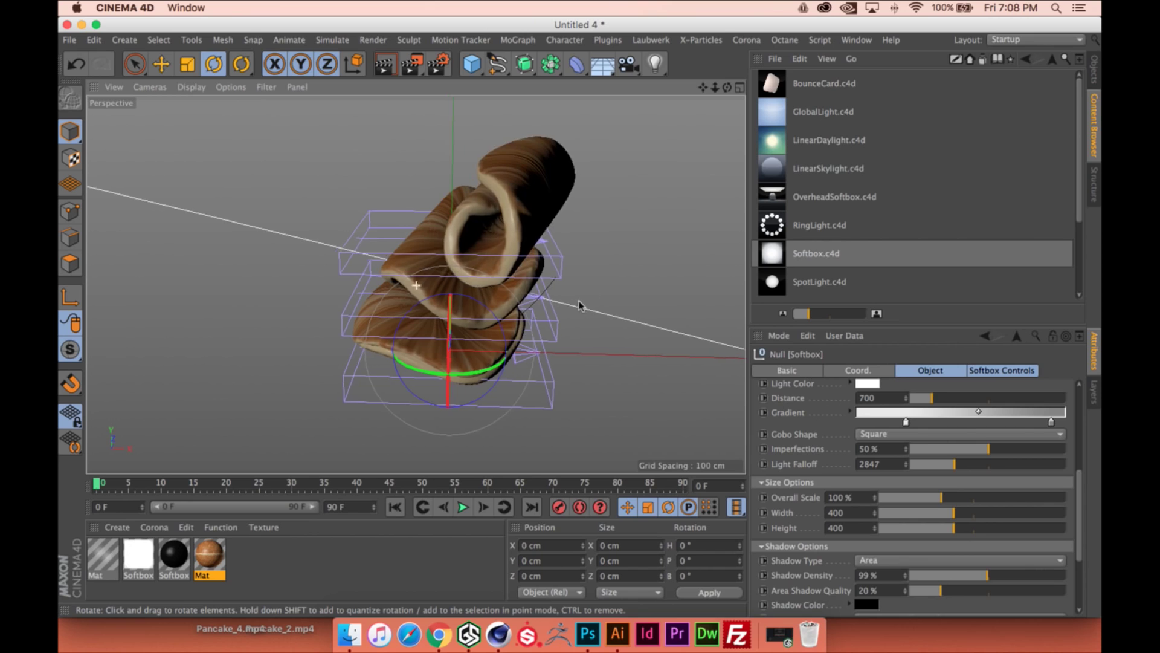
mouse_move(625, 308)
left_mouse_down("alt")
mouse_move(624, 324)
mouse_move(635, 315)
left_mouse_up("alt")
Change the softbox's shadow type to Shadow Maps (Soft)
left_click_drag(1082, 477, 1088, 520)
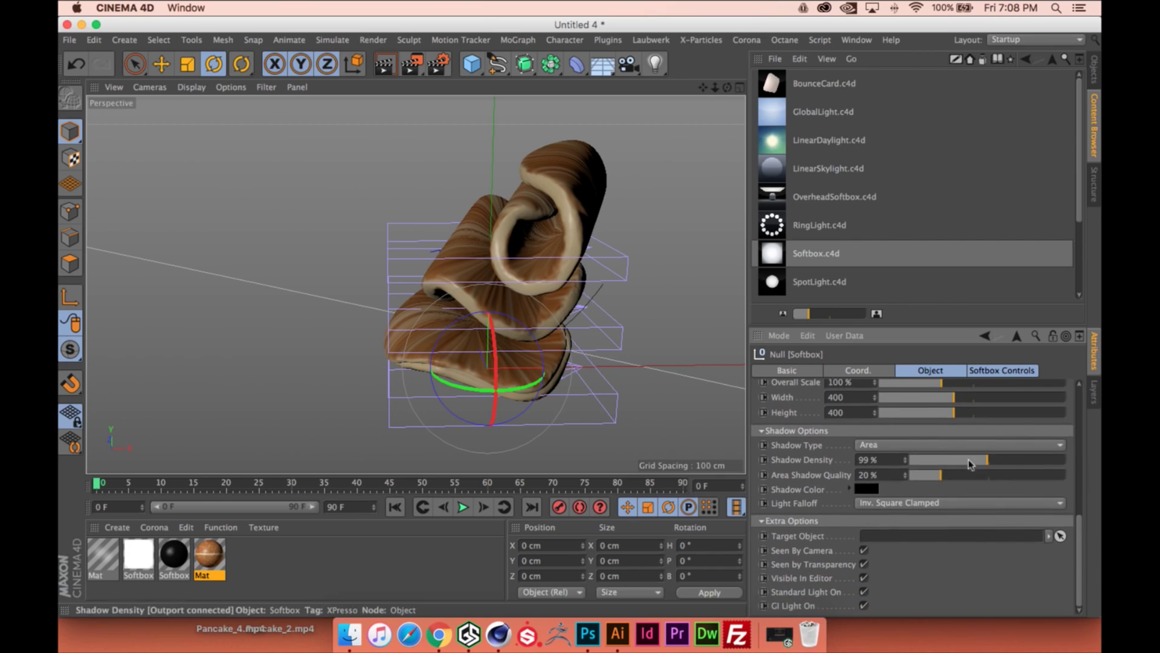
left_click(877, 444)
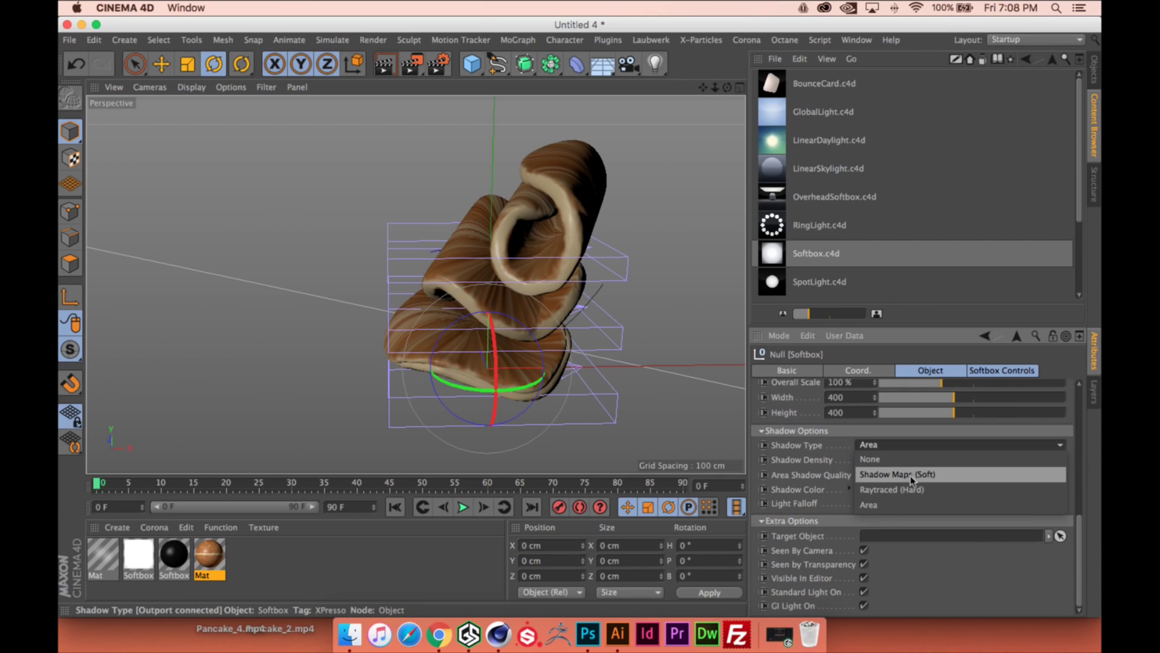
left_click(892, 474)
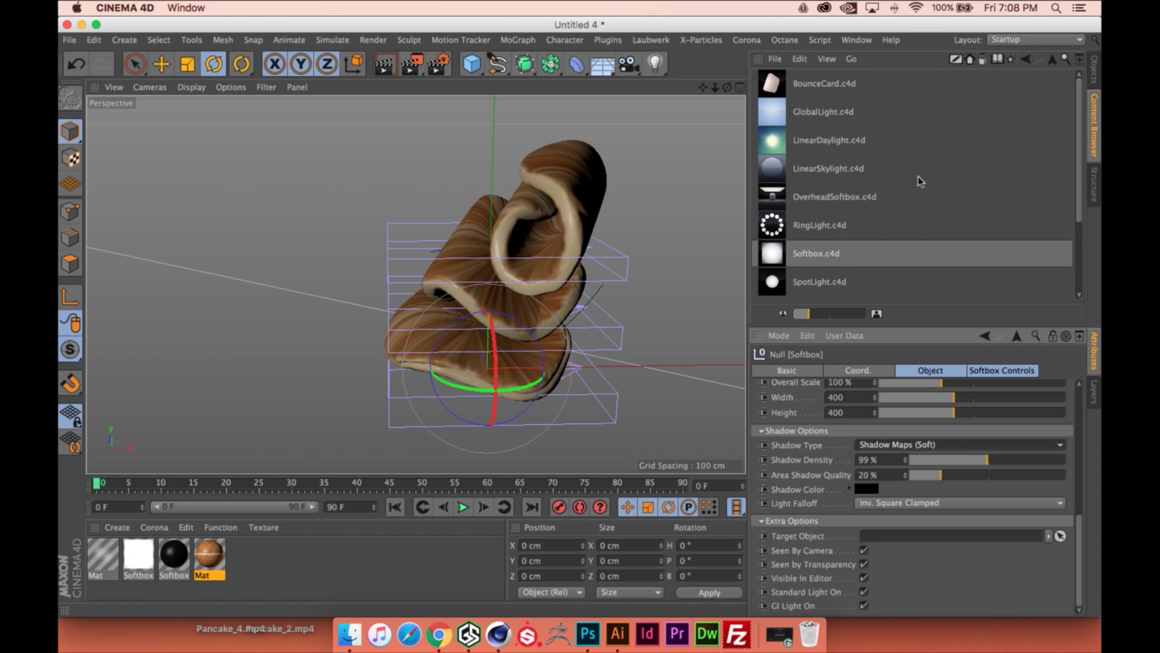
Turn off Show Illumination for the Light nested inside the Softbox, then collapse the hierarchy and deselect it
left_click(1096, 70)
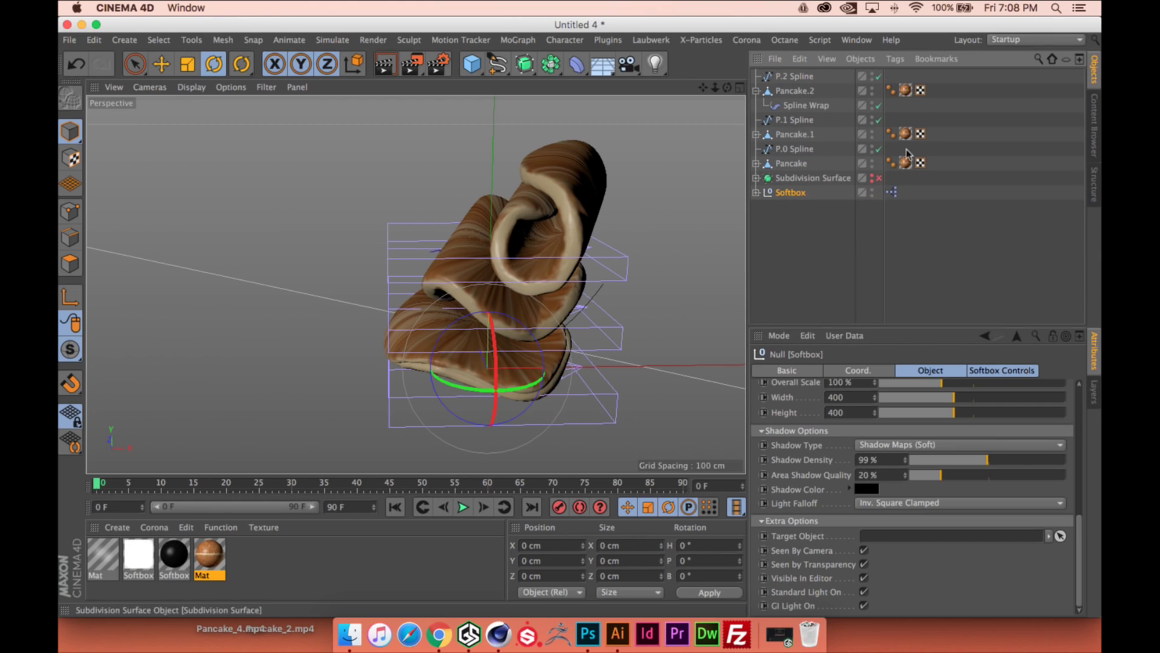
left_click(756, 192)
left_click(810, 250)
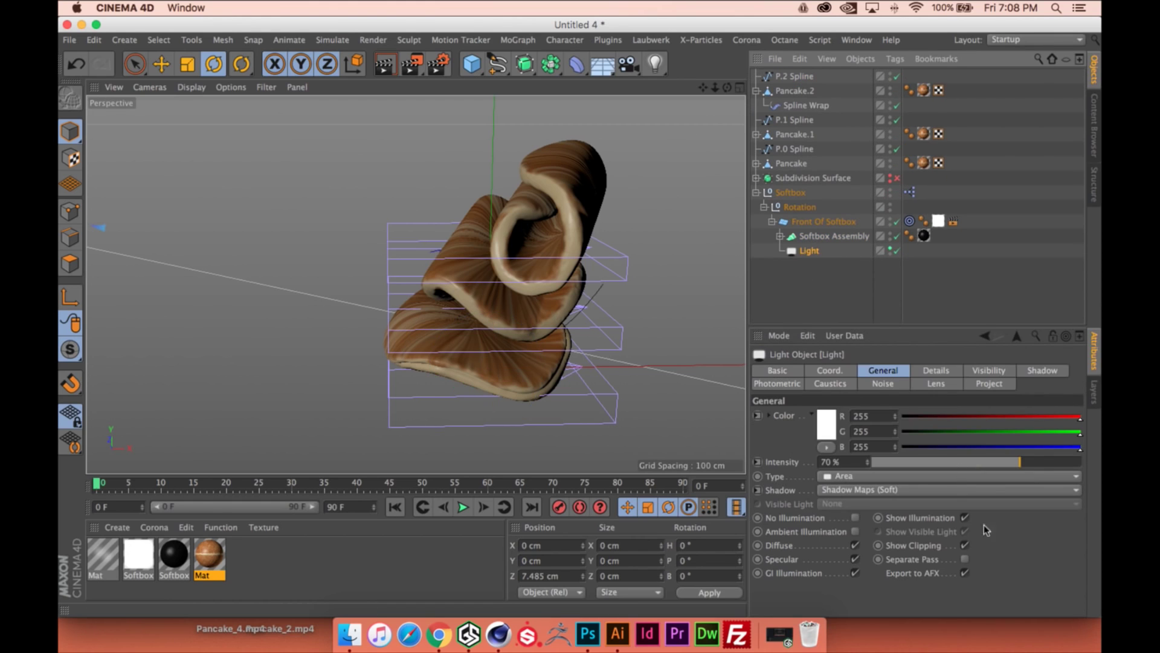
left_click(966, 518)
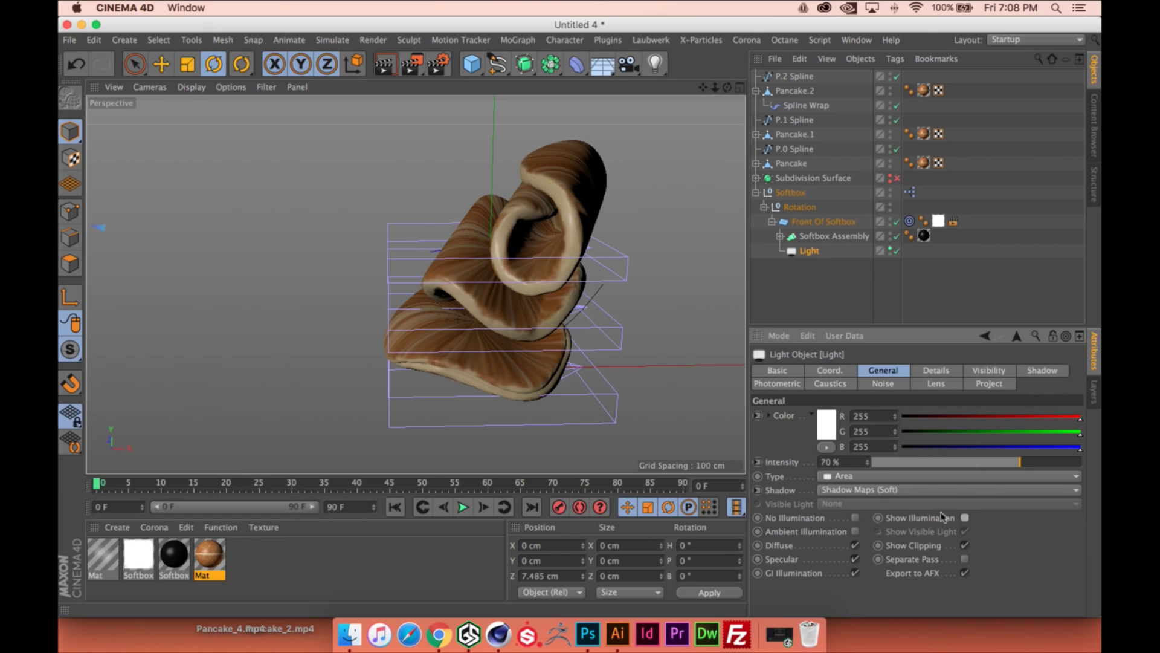
left_click(757, 193)
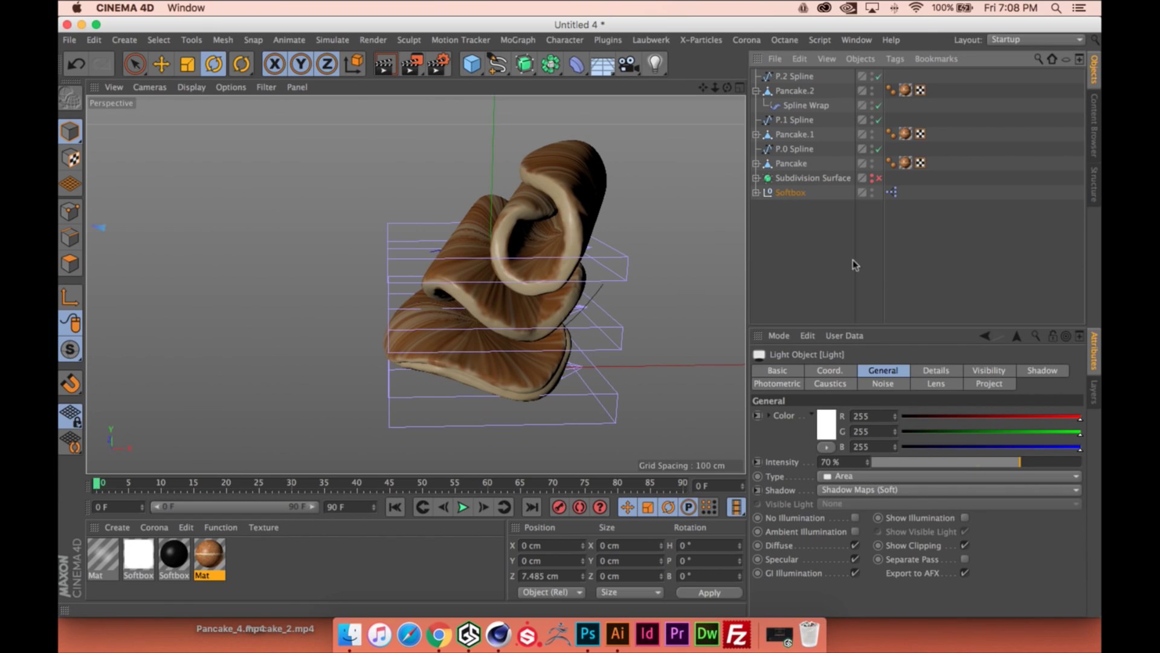
left_click(883, 247)
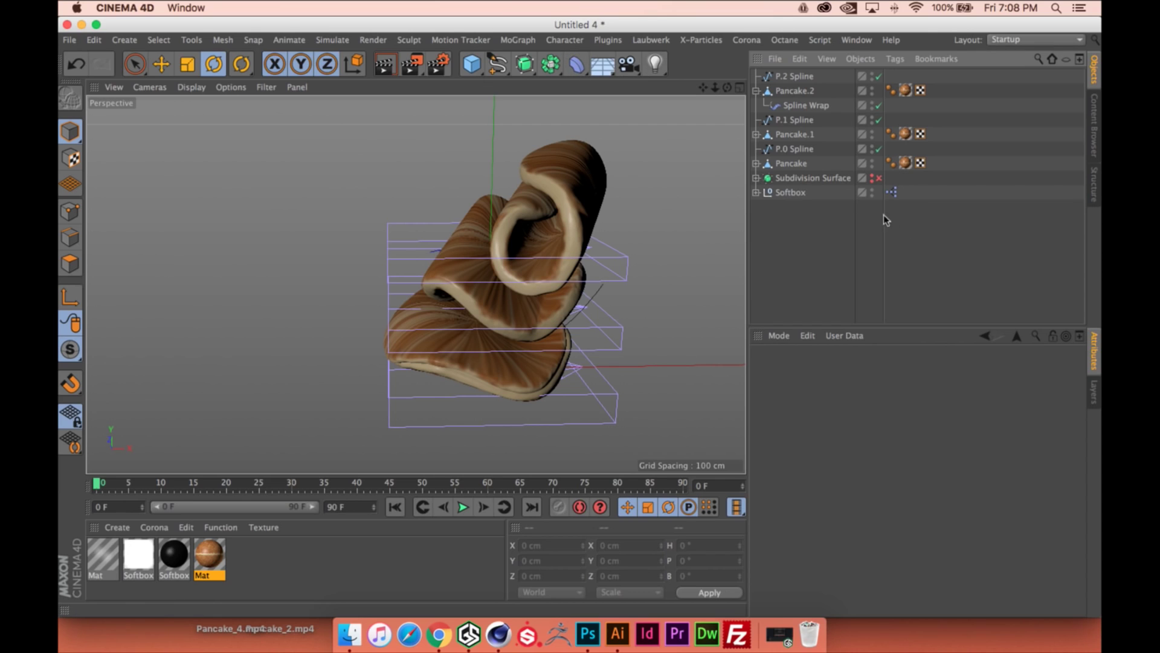
Add a Sky object to the scene and open the favourites in the Content Browser
left_click_drag(603, 64, 662, 109)
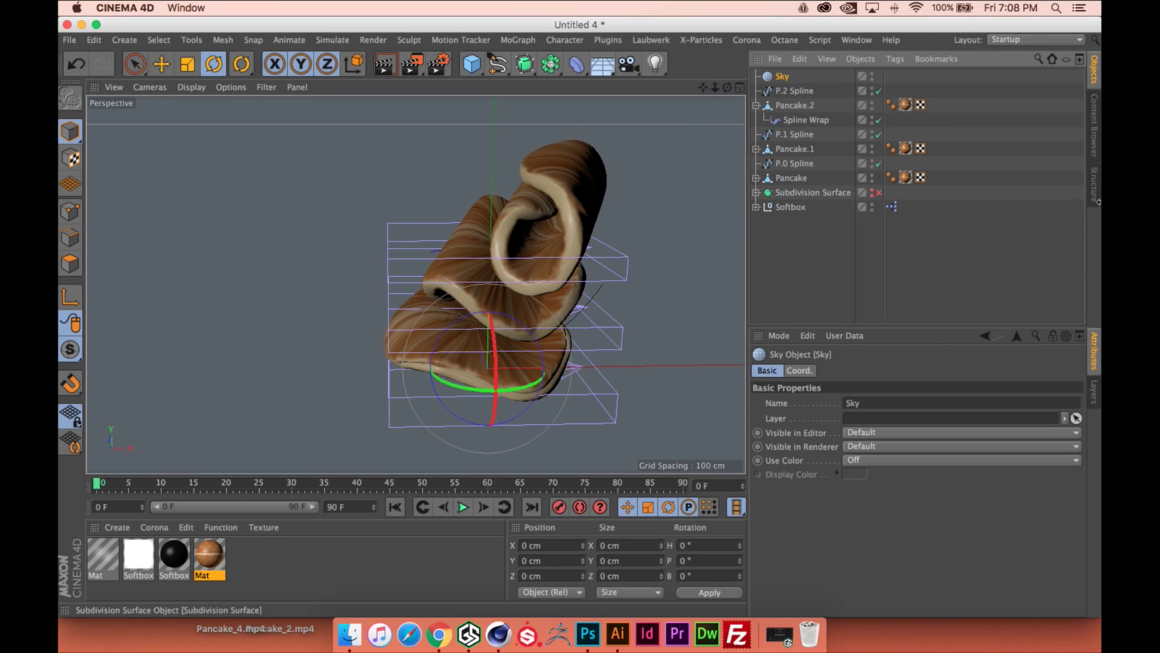
left_click(1094, 125)
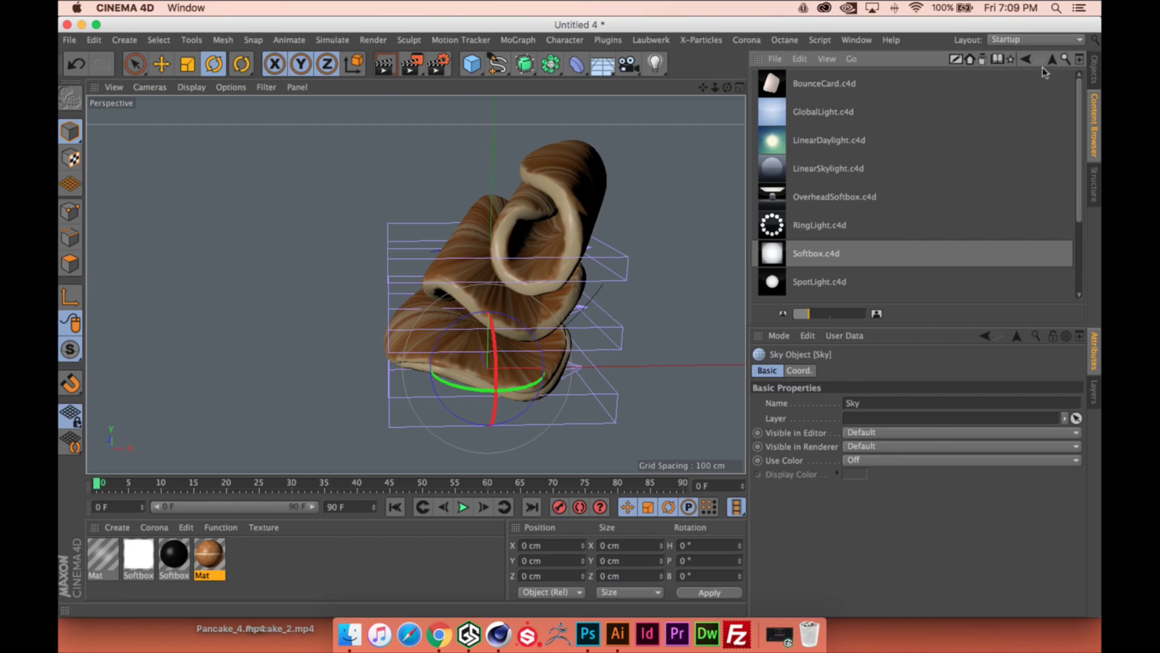
left_click(1011, 58)
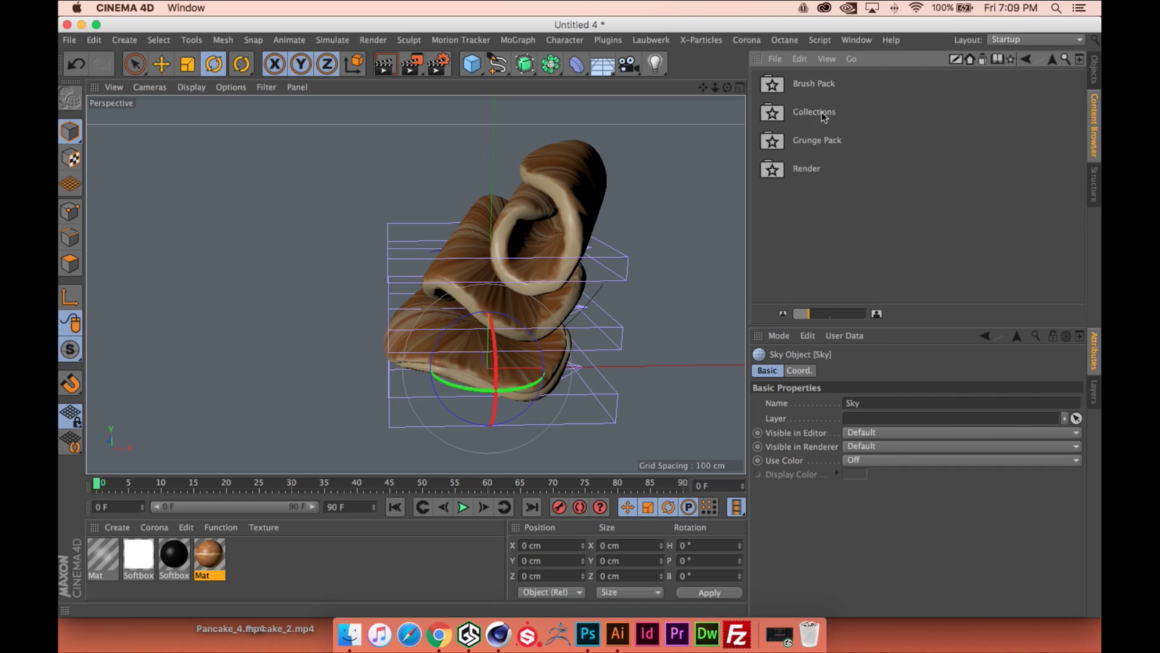
double_click(822, 88)
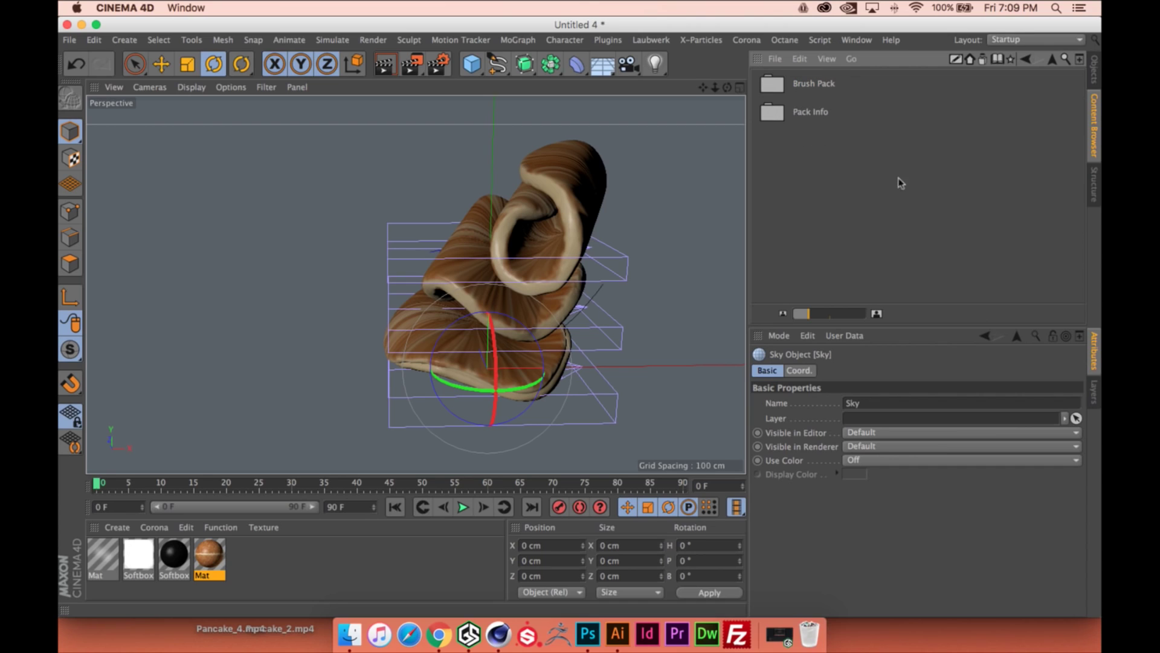
left_click(1052, 60)
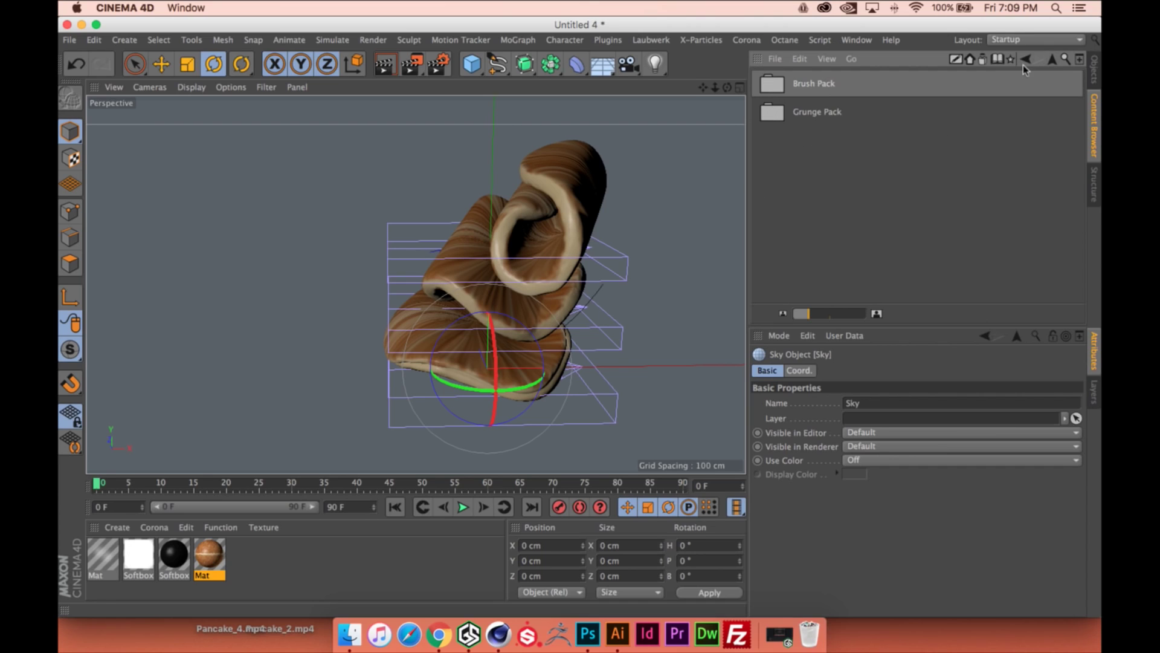
left_click(1049, 63)
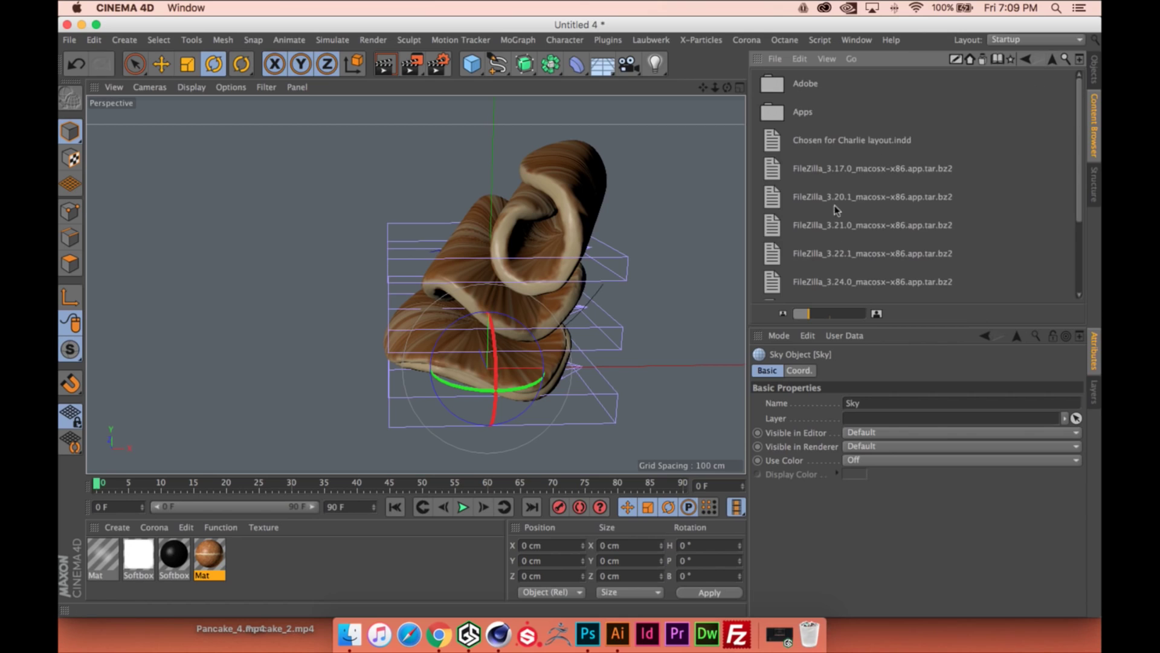
left_click(1027, 60)
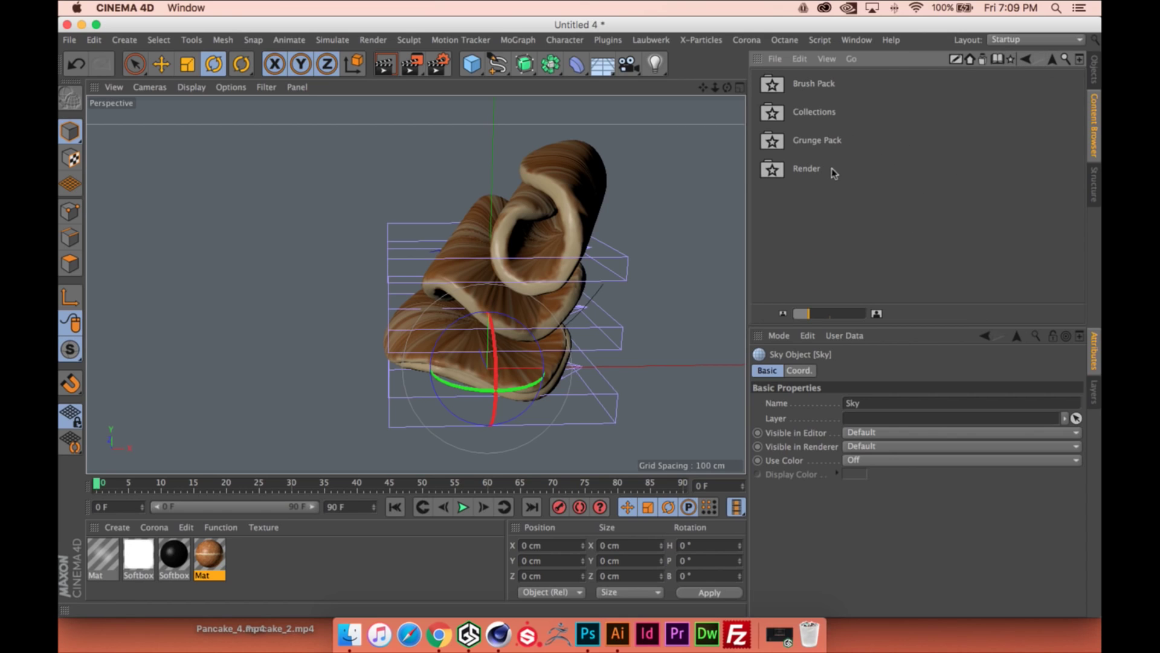
Open the Modern Industrial HDRI folder under Collections and display its files as thumbnails
double_click(818, 114)
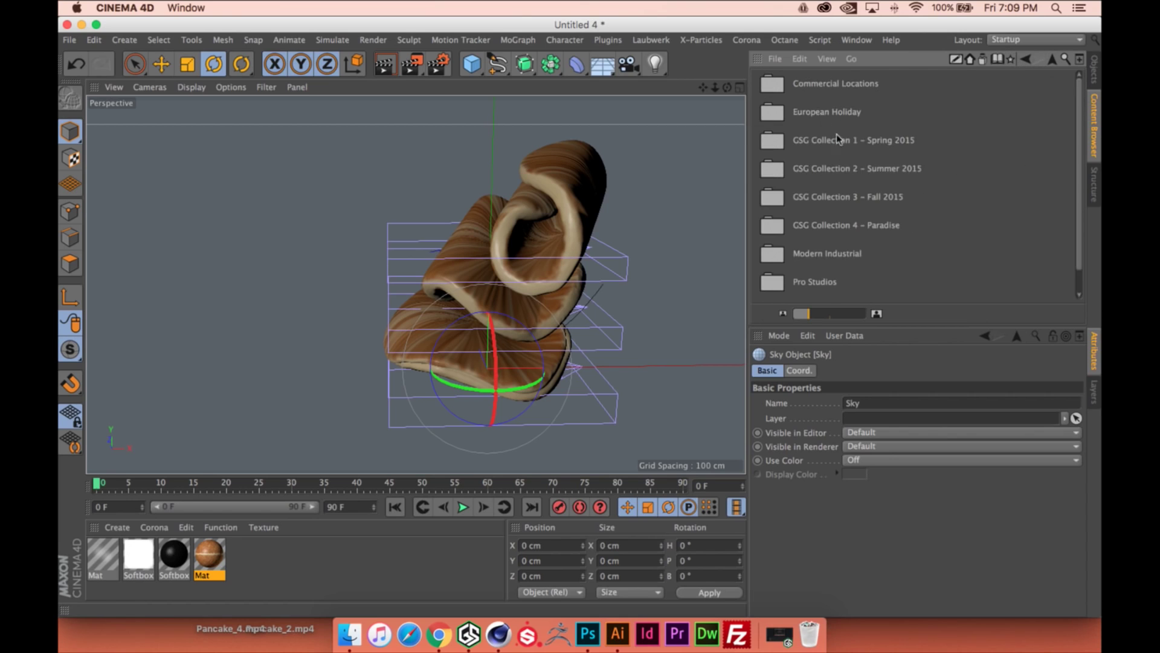
double_click(836, 262)
double_click(804, 84)
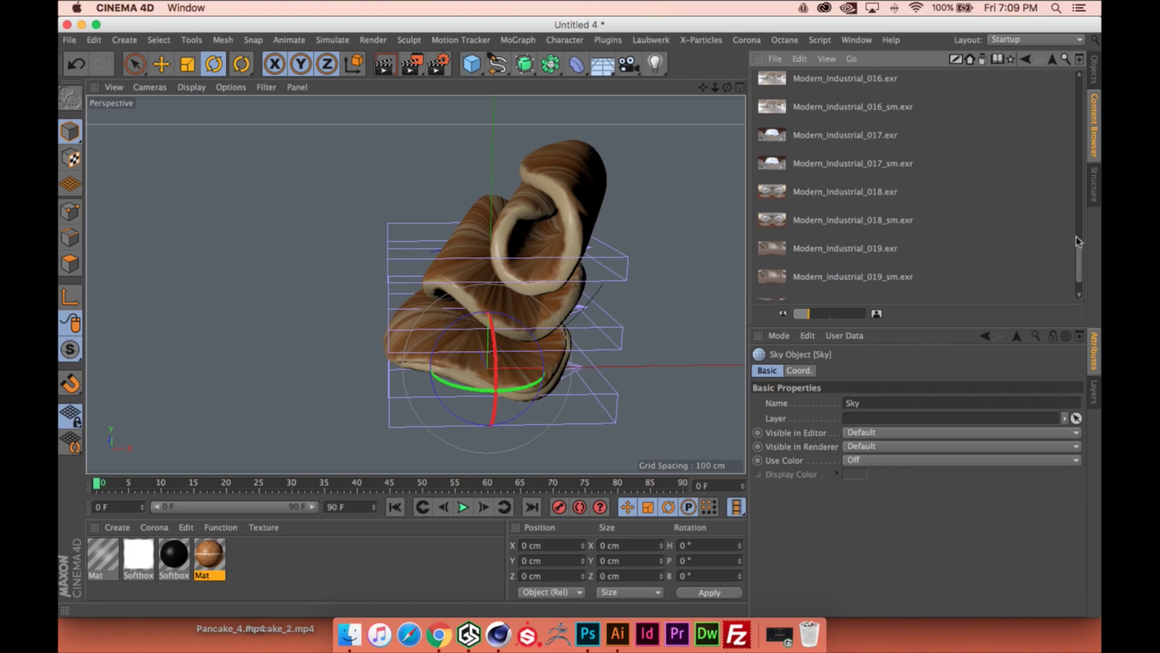
left_click(827, 58)
left_click(840, 78)
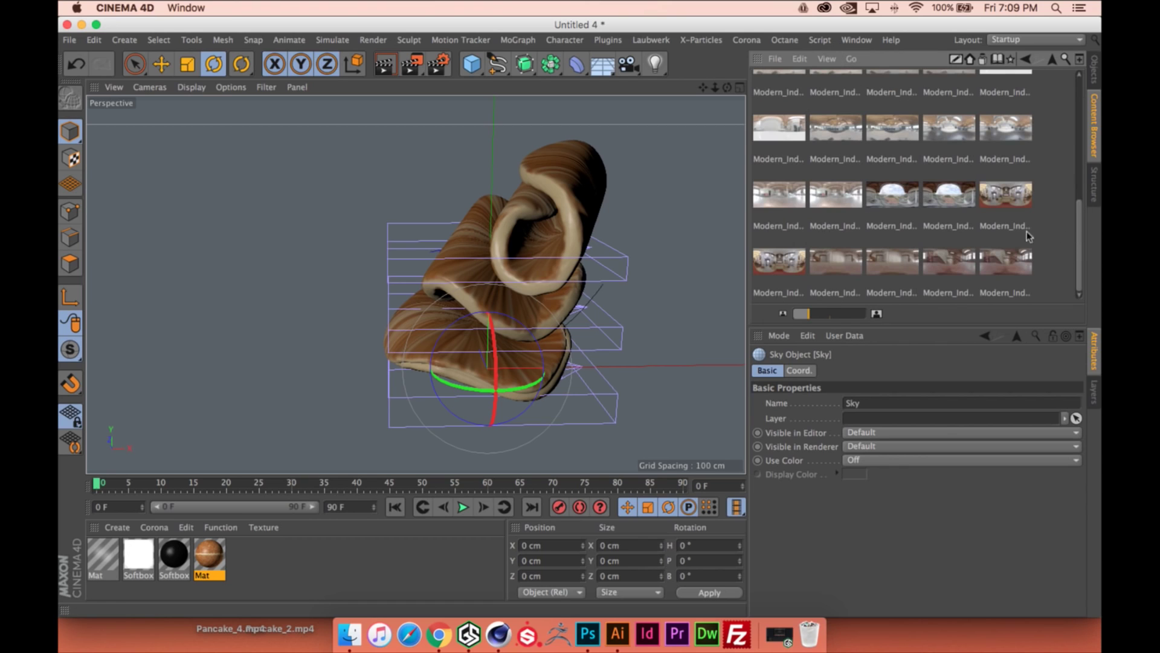
Create a new material from one of the Modern Industrial HDRI images
left_click_drag(826, 314, 830, 315)
left_click_drag(1068, 135, 1068, 223)
left_click_drag(1011, 144, 282, 567)
left_click(611, 229)
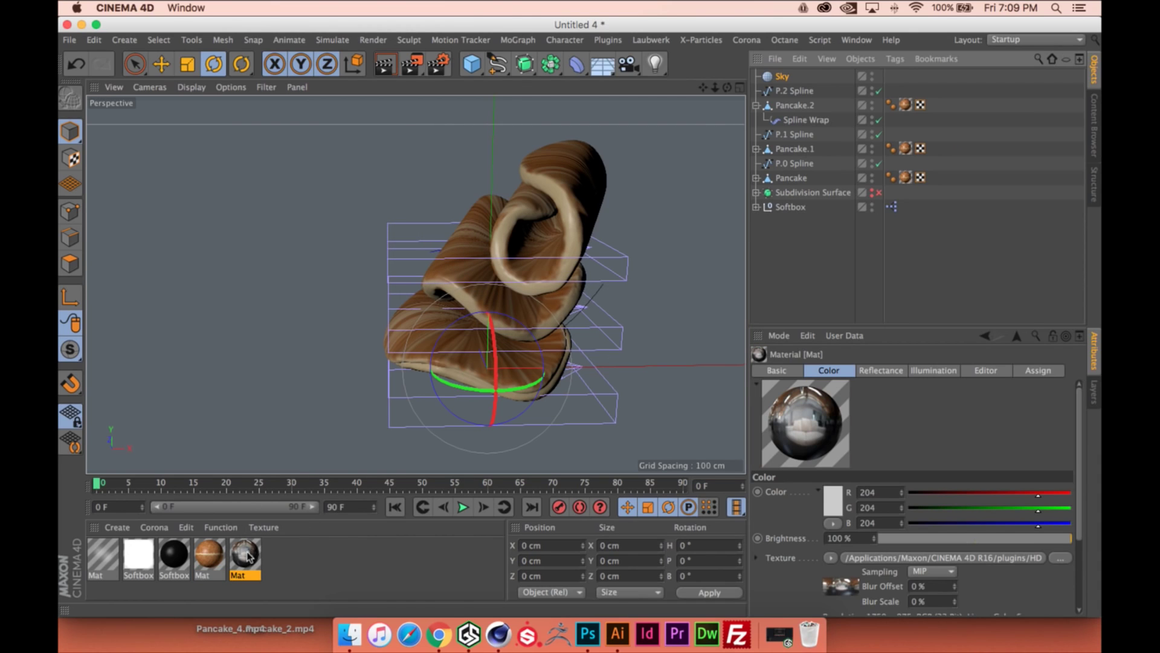
Set the HDRI material's Generate GI strength to 40% and saturation to 30% in its Illumination settings
left_click(249, 557)
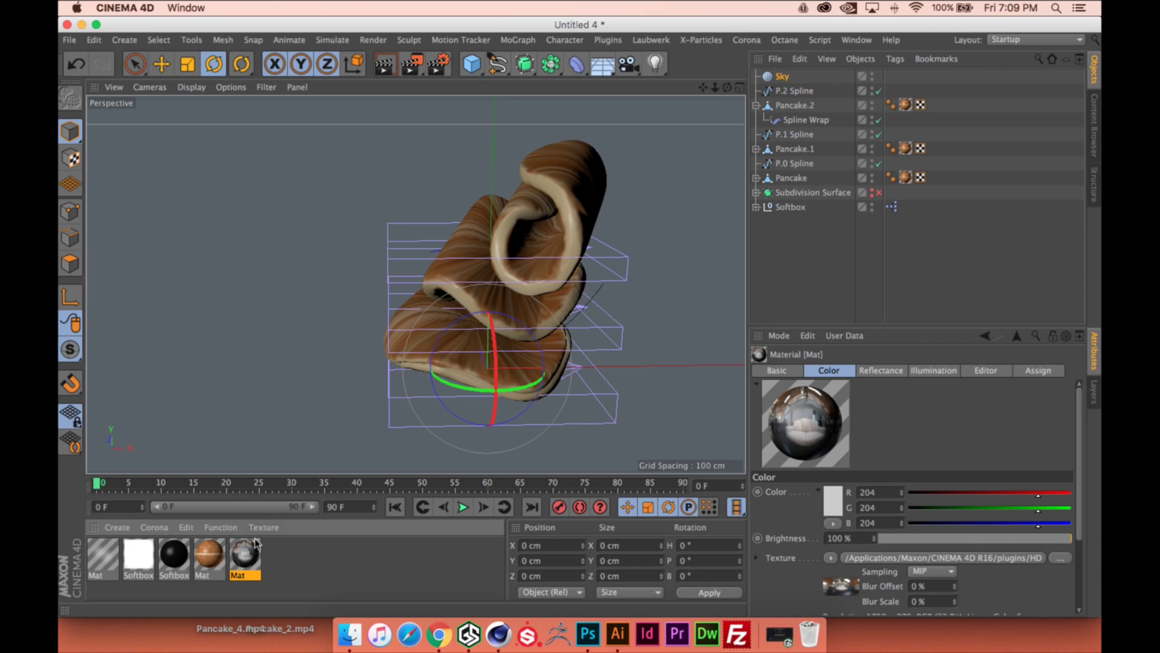
double_click(249, 557)
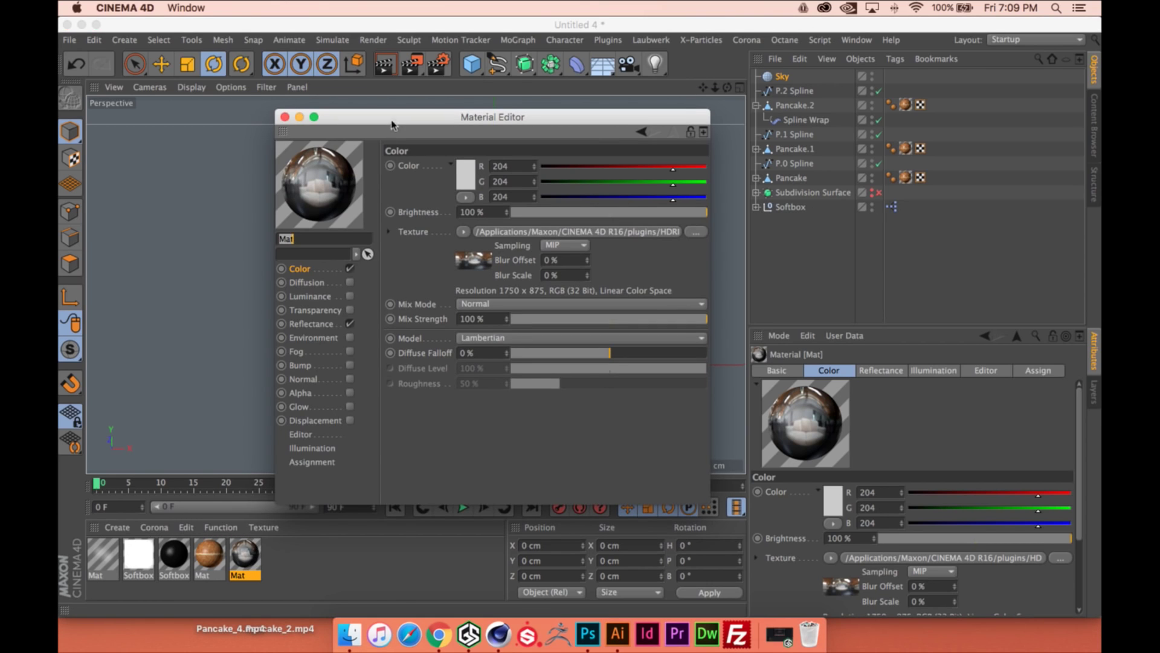
left_click_drag(392, 125, 402, 69)
left_click(315, 394)
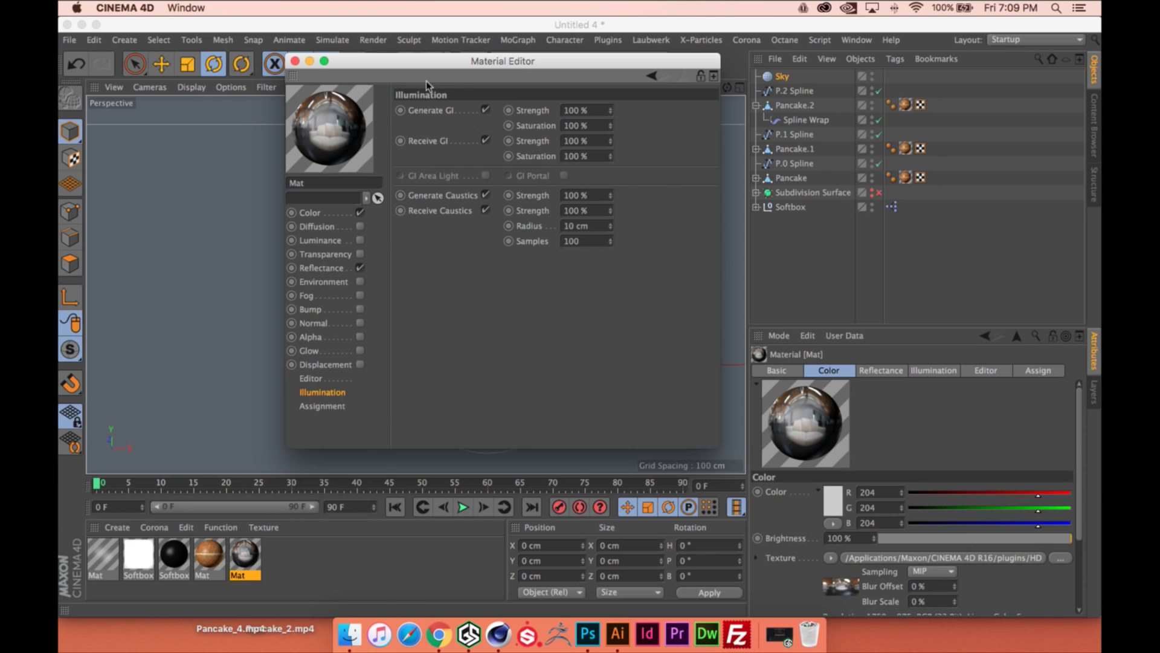
left_click_drag(426, 81, 662, 452)
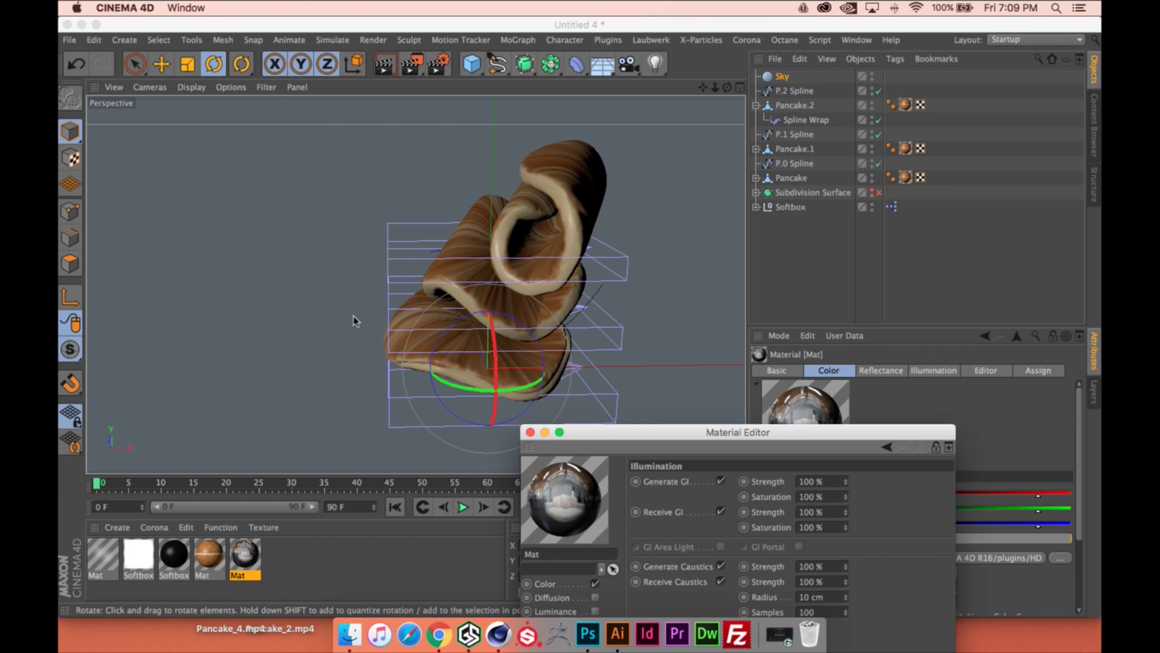
left_click_drag(804, 435, 769, 129)
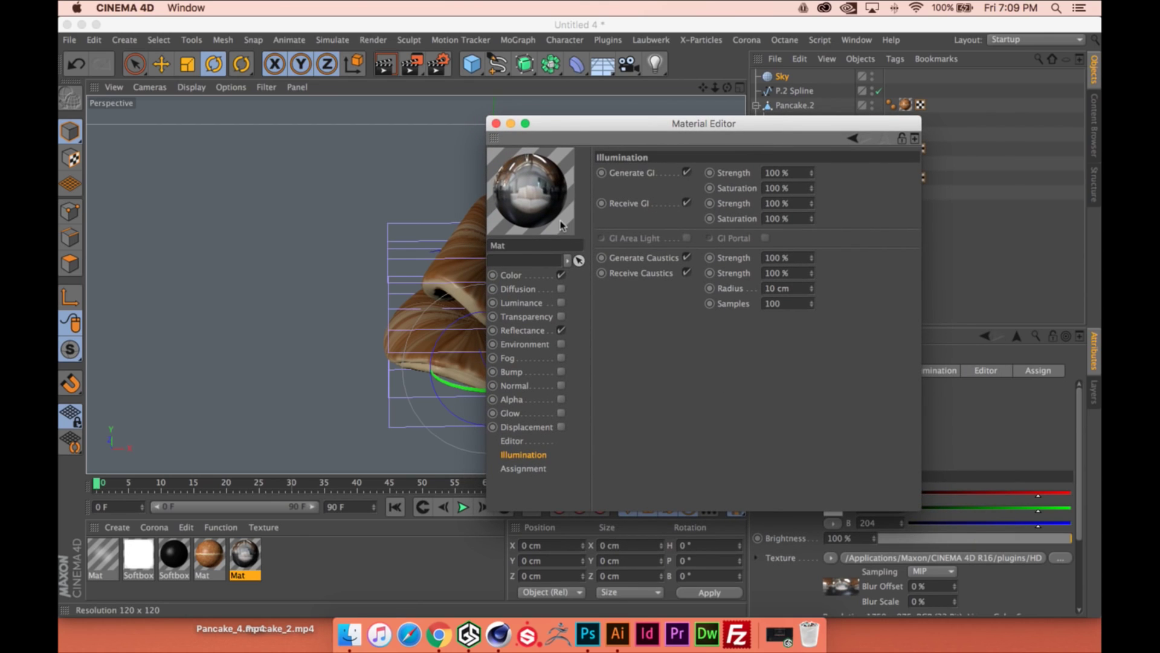
double_click(796, 177)
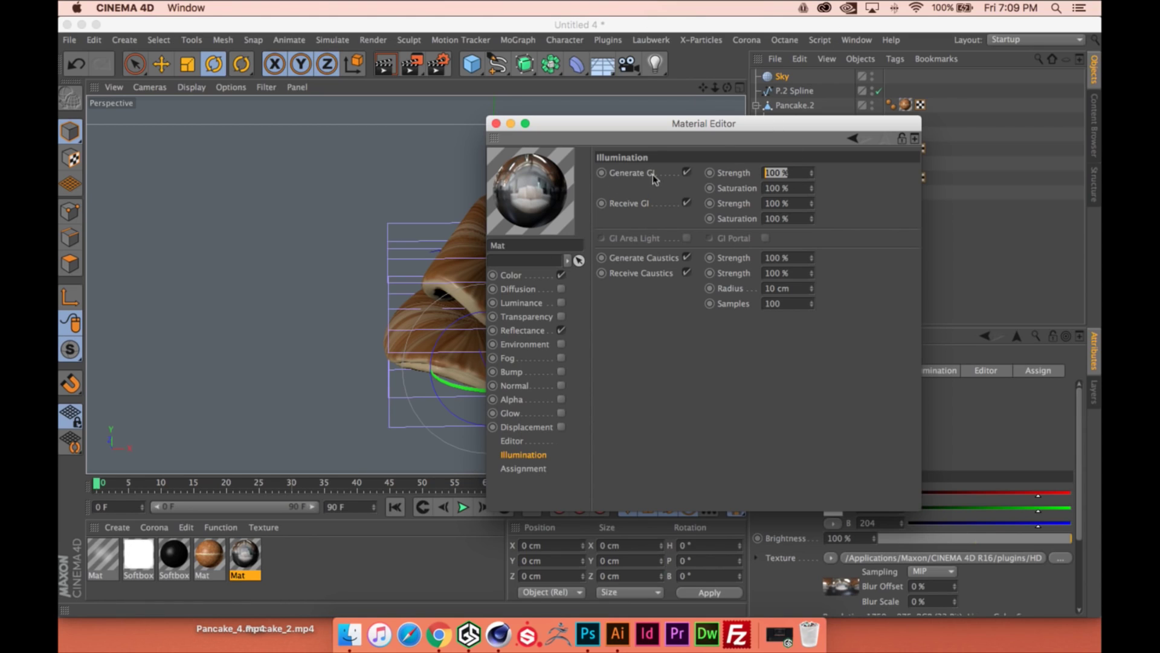
type("40")
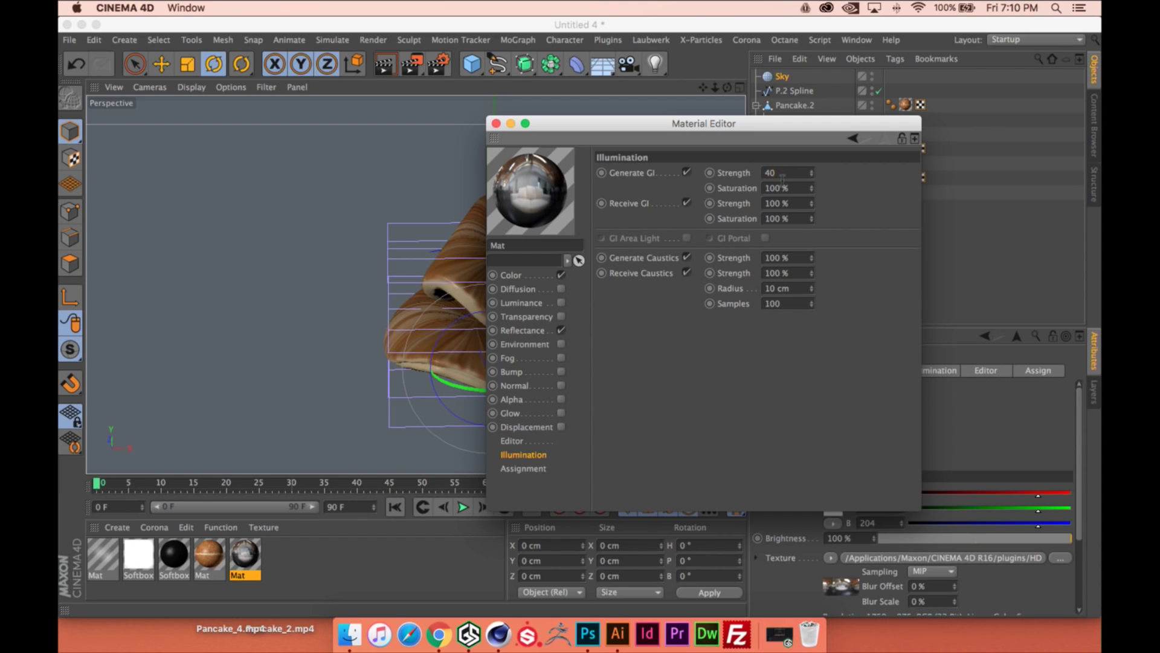
double_click(796, 190)
type("30")
key("Return")
left_click(495, 124)
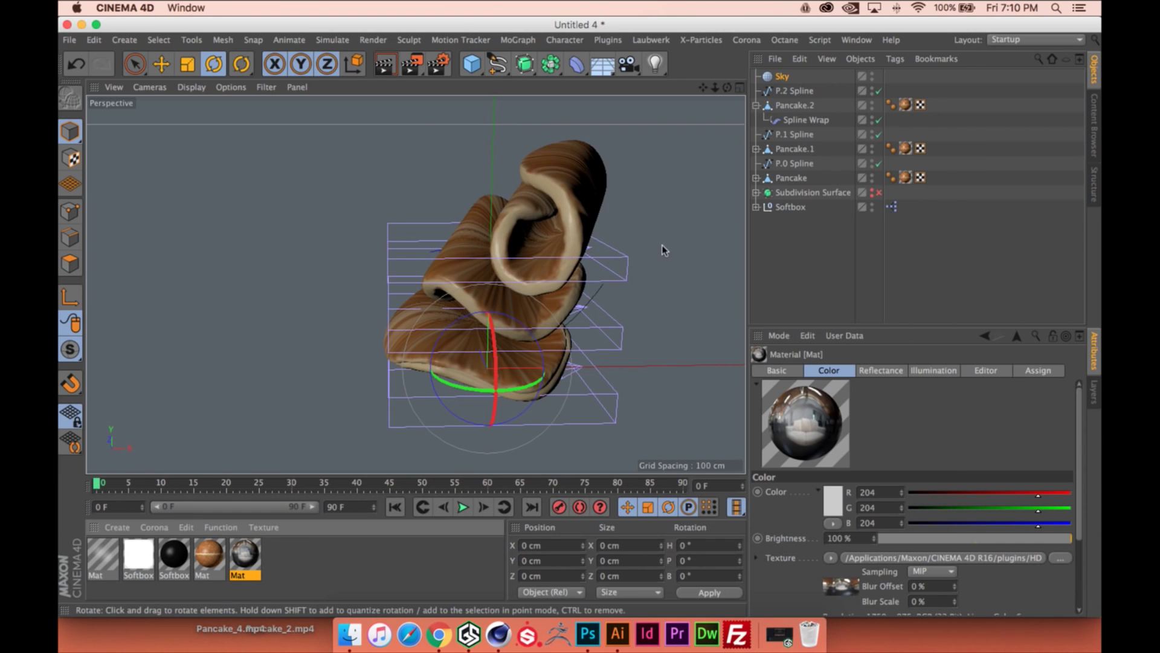
Apply the HDRI material to the Sky and hide it from the camera using a Compositing tag with Seen by Camera off
left_click_drag(539, 273, 528, 278, "alt")
left_click_drag(257, 556, 781, 76)
left_click(895, 59)
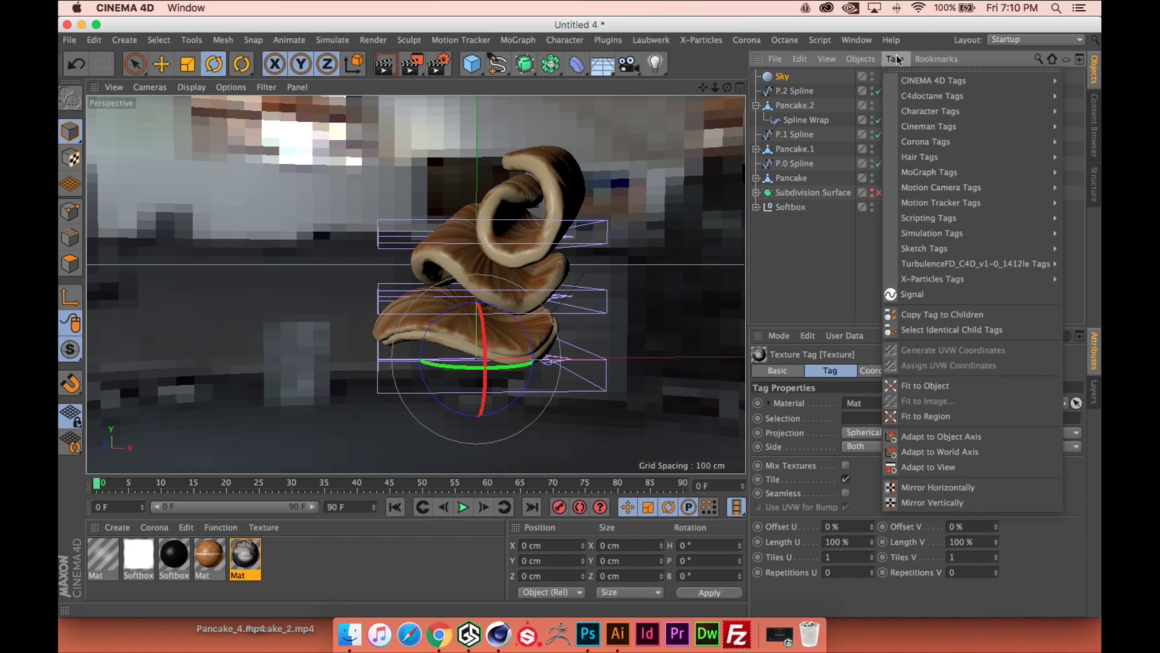
mouse_move(919, 80)
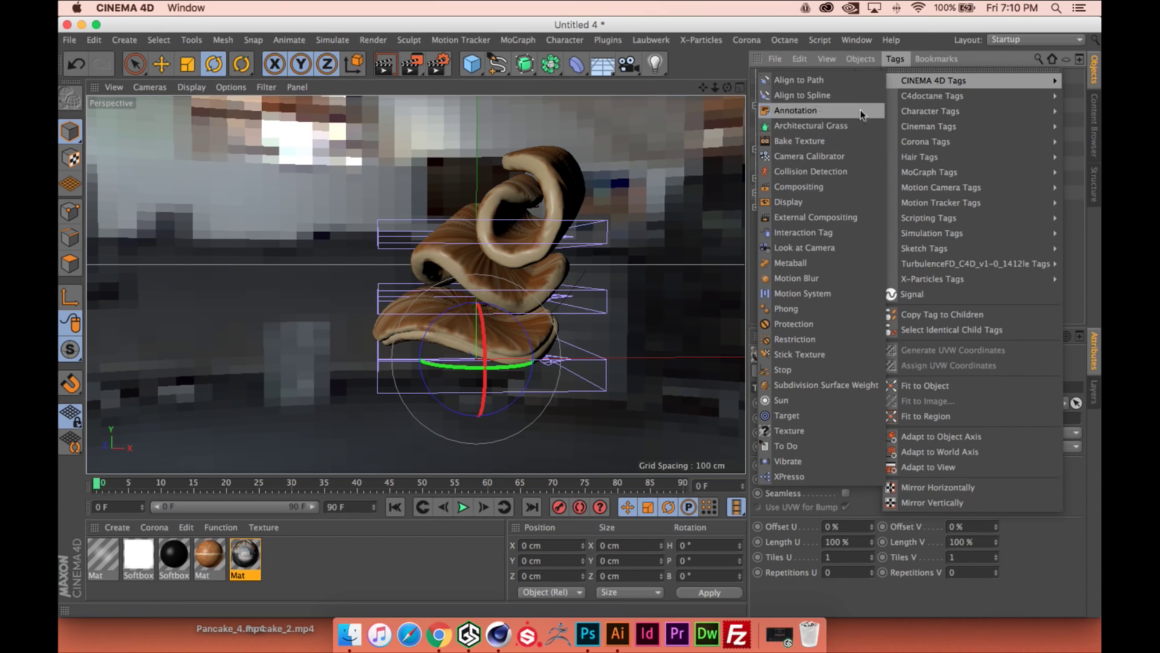
left_click(840, 185)
left_click(839, 449)
left_click(930, 259)
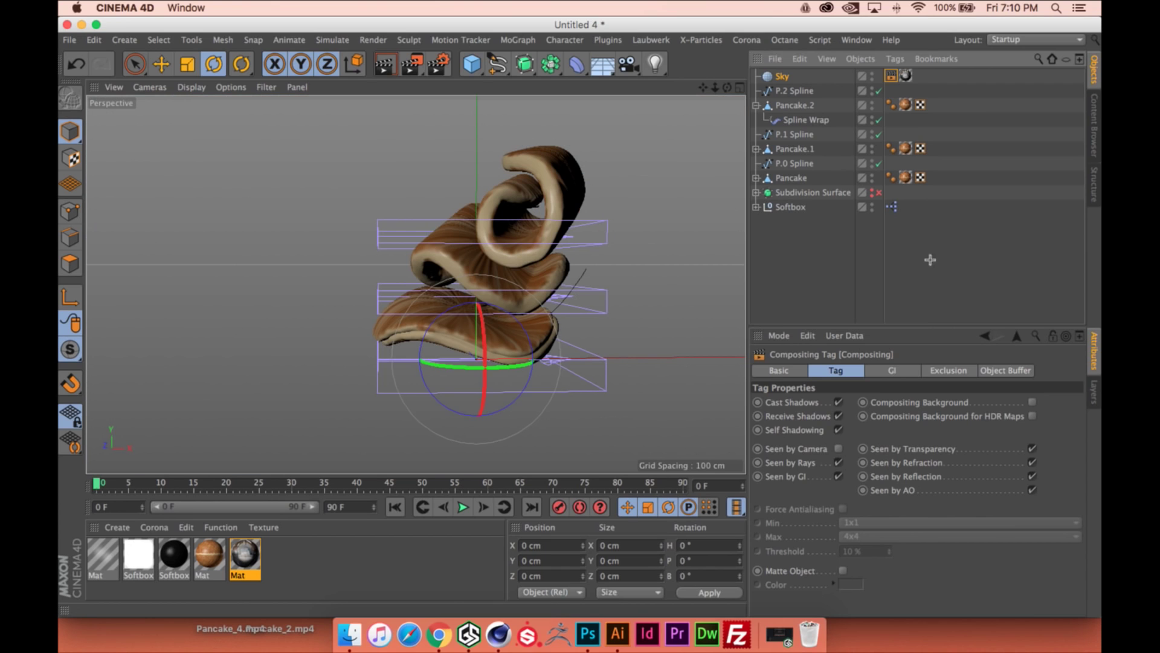
Frame the pancake stack from slightly above and add a camera at that view
middle_click_drag(499, 259, 472, 248, "alt")
scroll(473, 248, "up", 3)
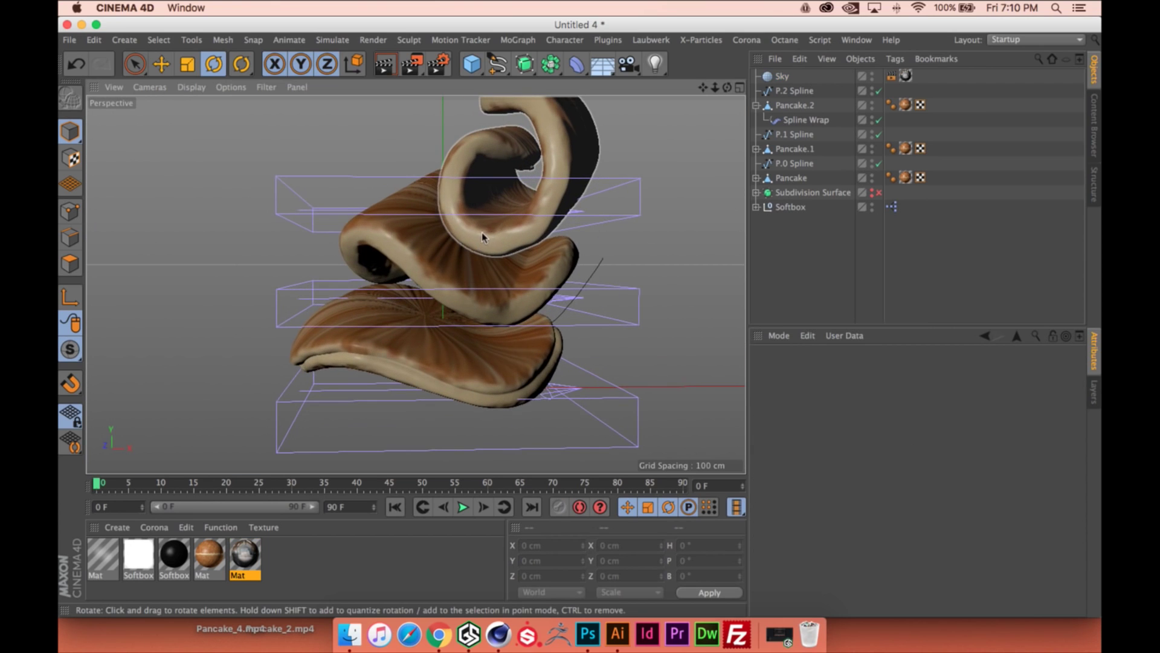
left_click_drag(481, 232, 487, 278, "alt")
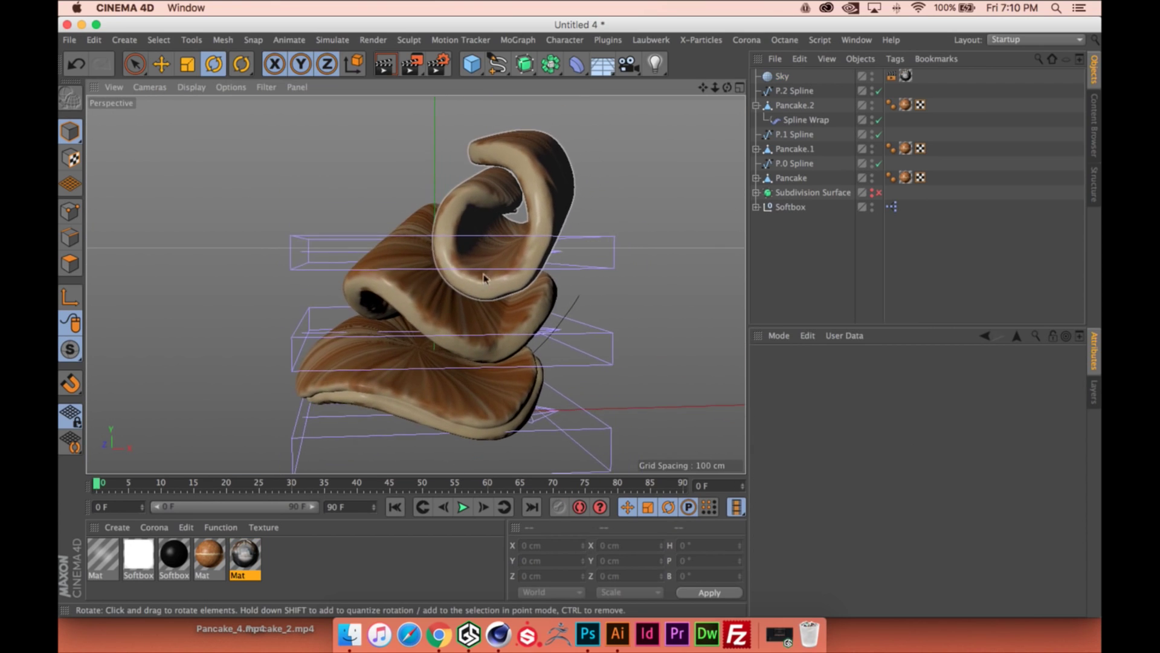
left_click(630, 62)
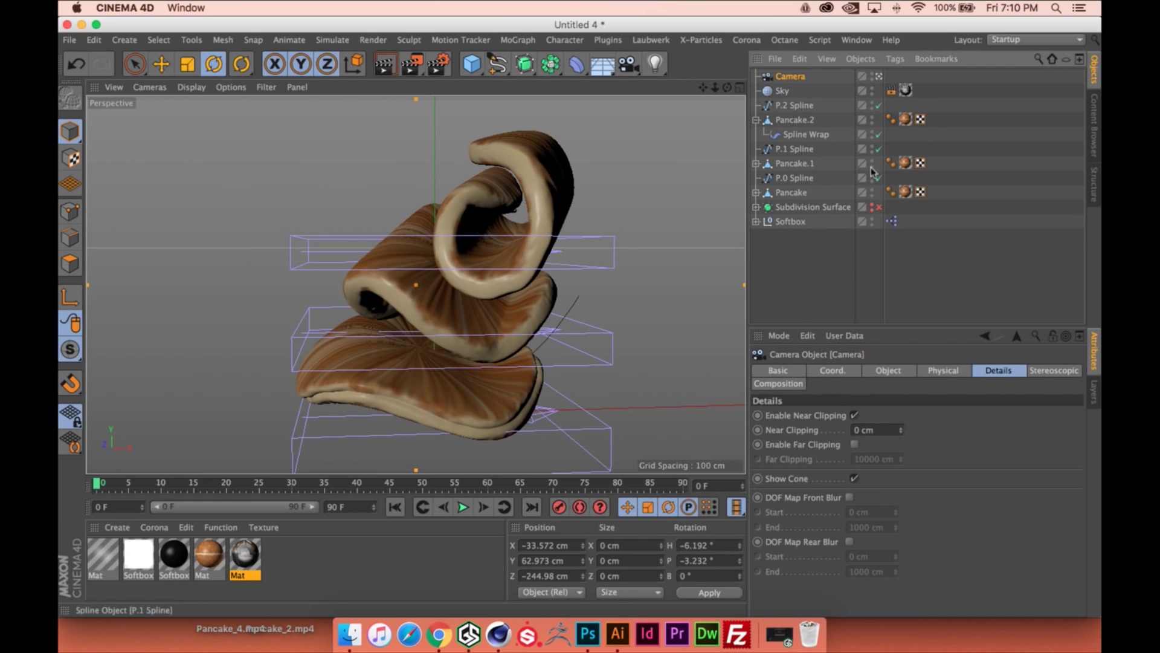
Set the camera's focal length to Portrait (80 mm) and reframe the whole pancake stack
left_click(947, 371)
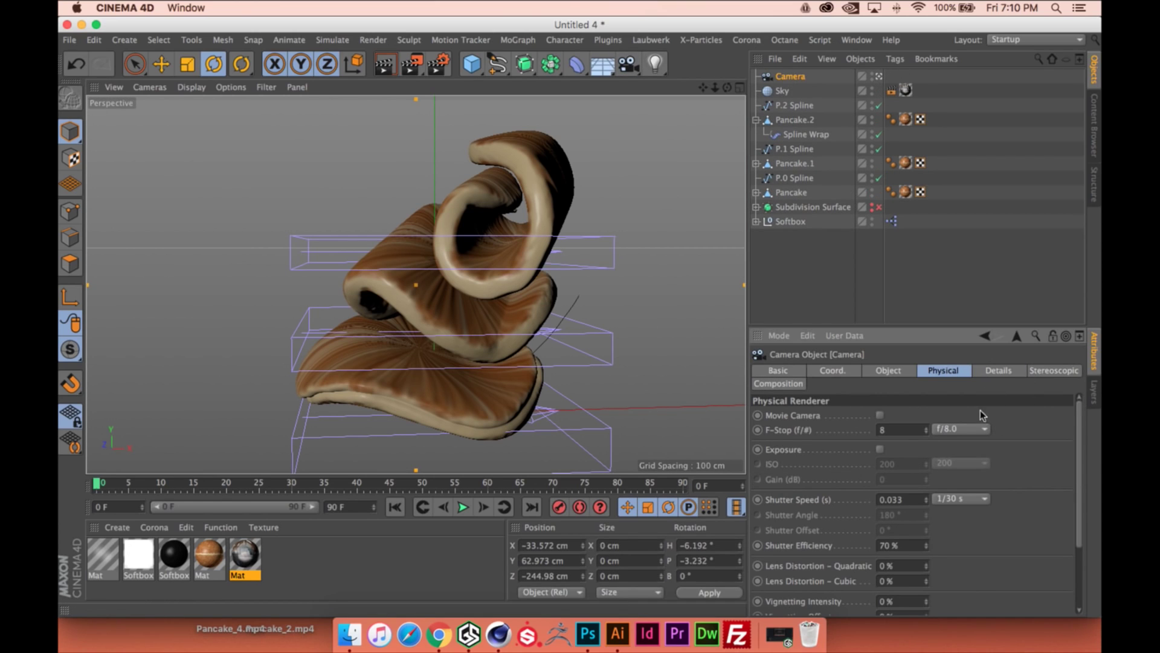
left_click(909, 373)
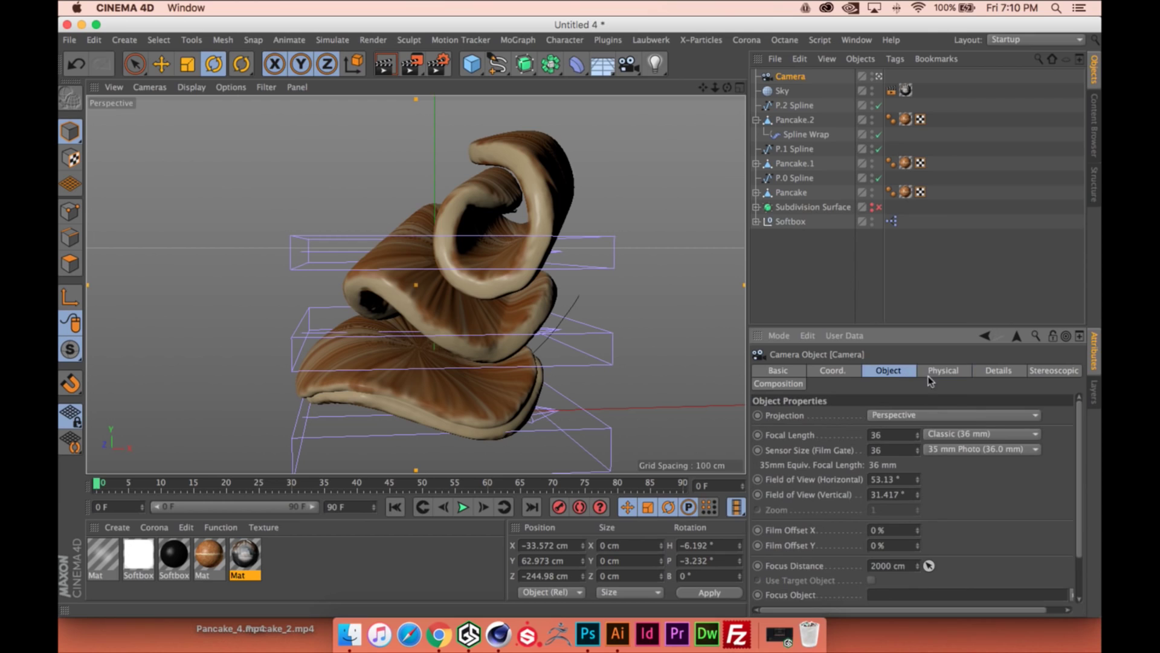
left_click(967, 435)
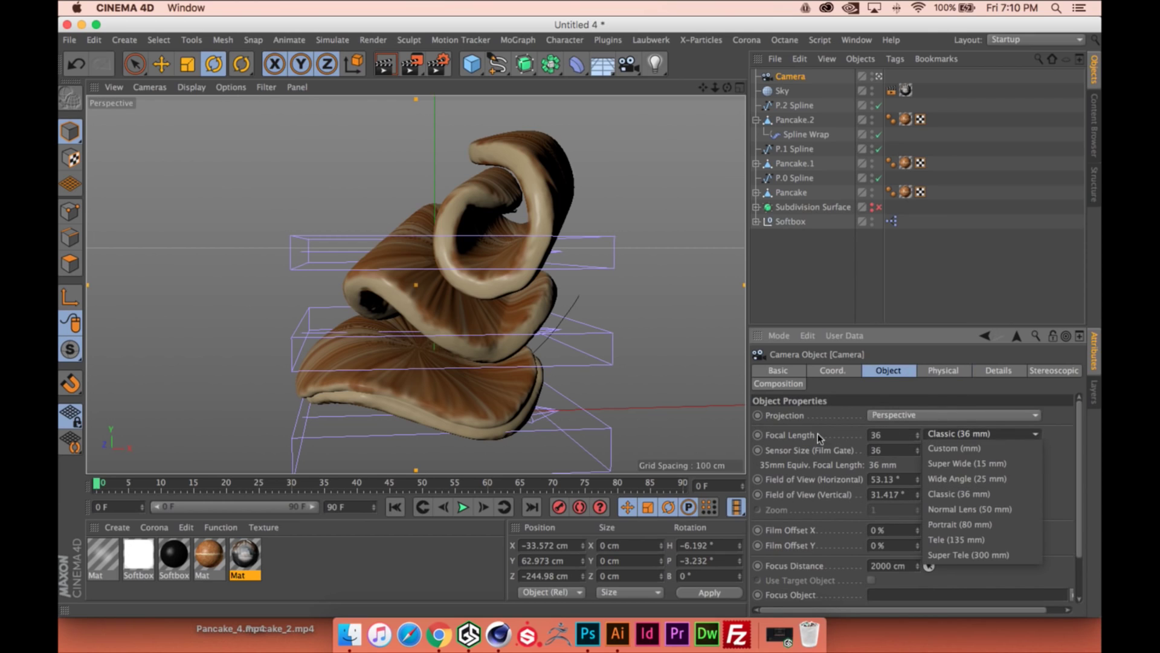
left_click(994, 528)
scroll(702, 321, "down", 2)
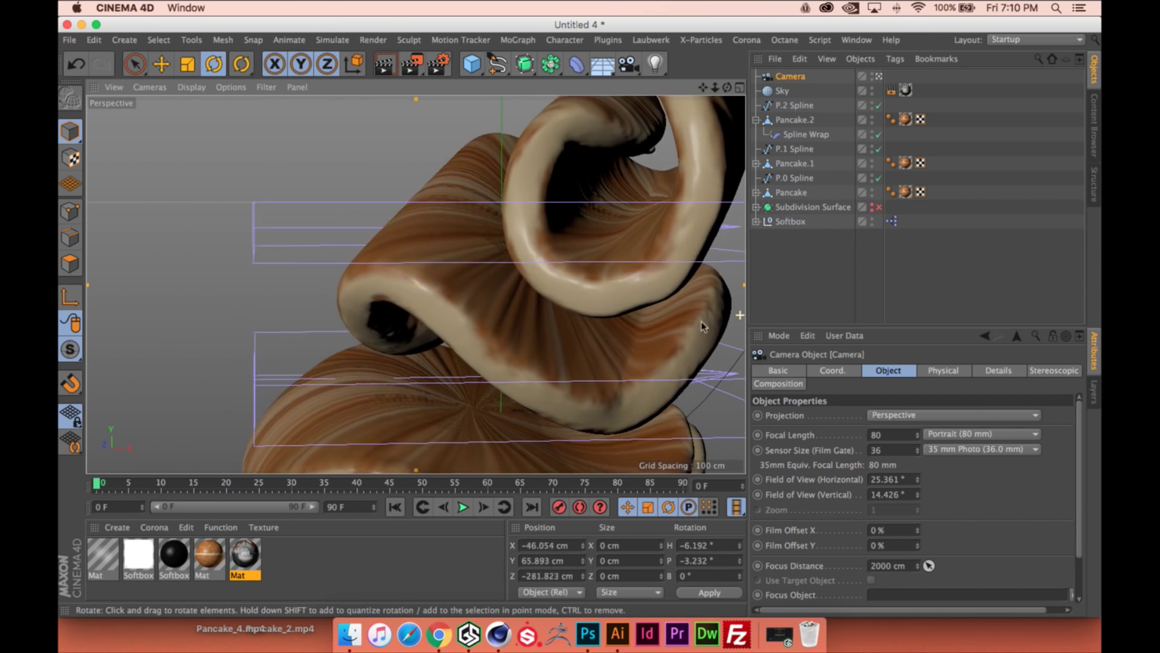
scroll(701, 321, "down", 6)
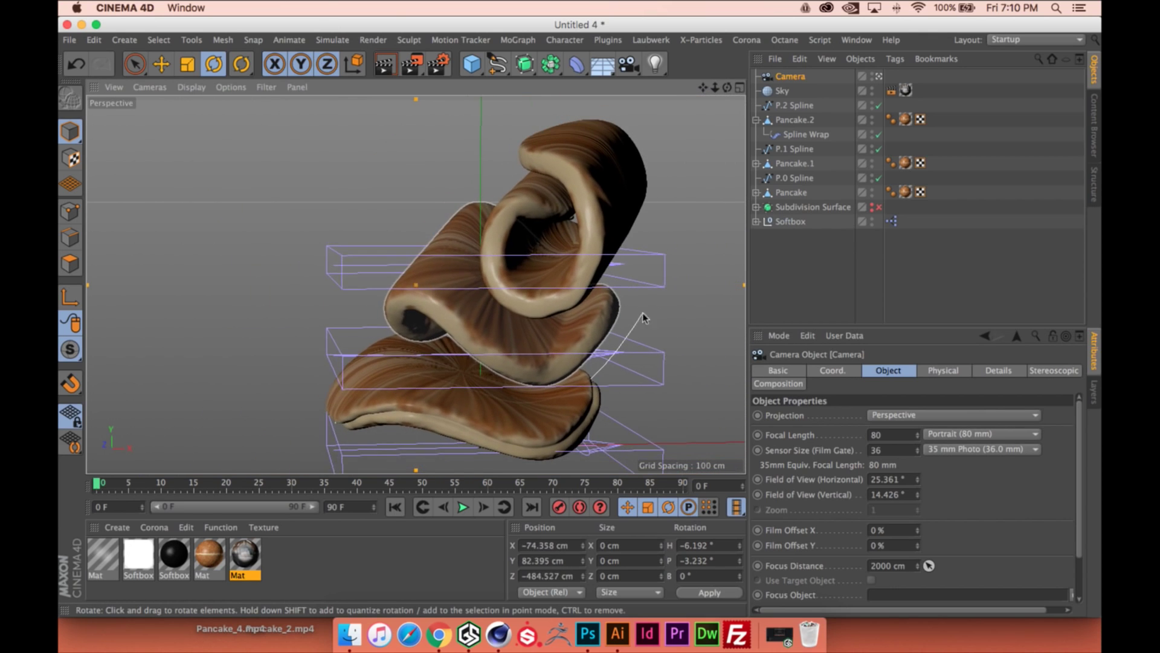
mouse_move(652, 313)
middle_mouse_down("alt")
mouse_move(632, 284)
mouse_move(616, 283)
mouse_move(633, 287)
middle_mouse_up("alt")
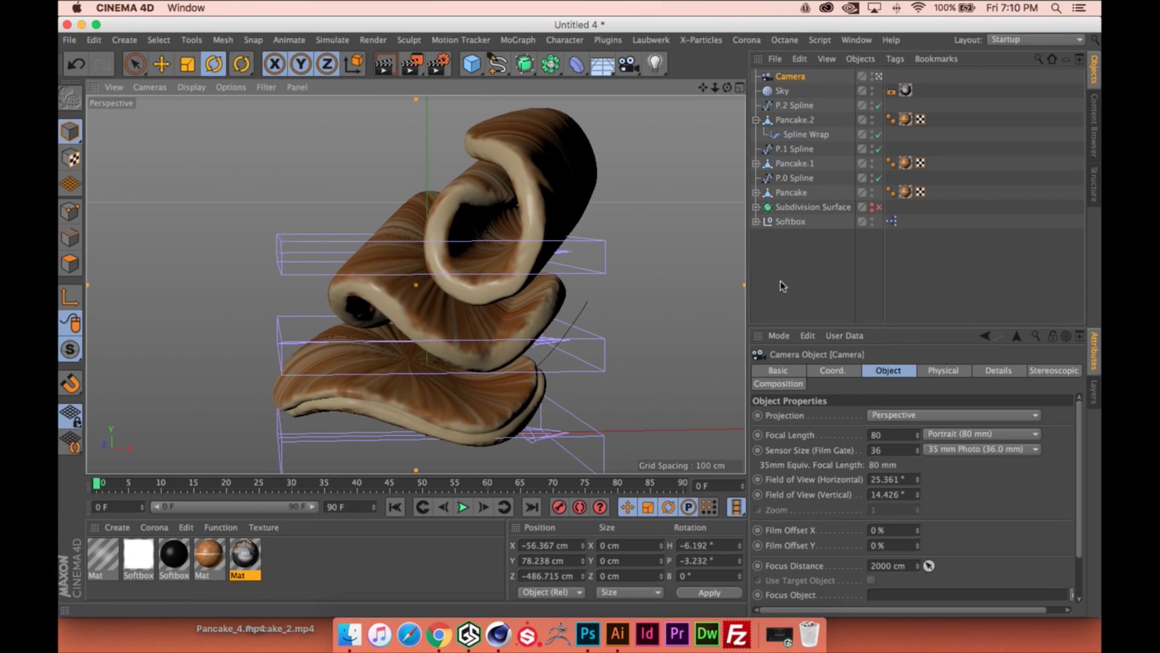
Add Global Illumination to the render settings with a gamma of 2.2 and Low samples
key("super+b")
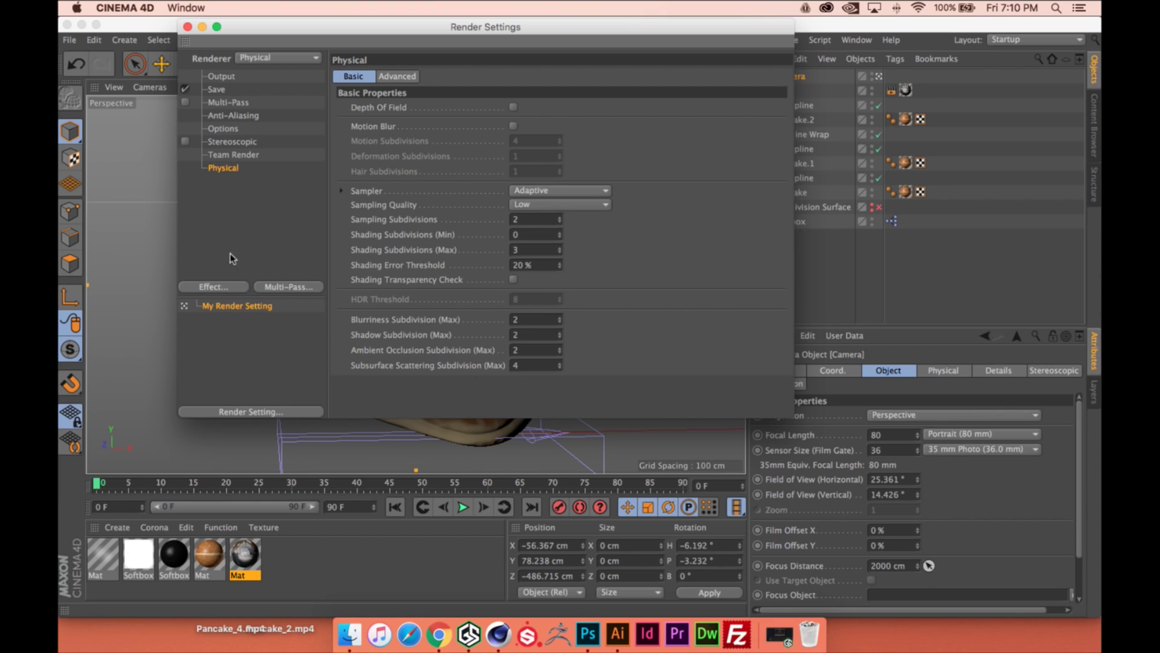
left_click(226, 285)
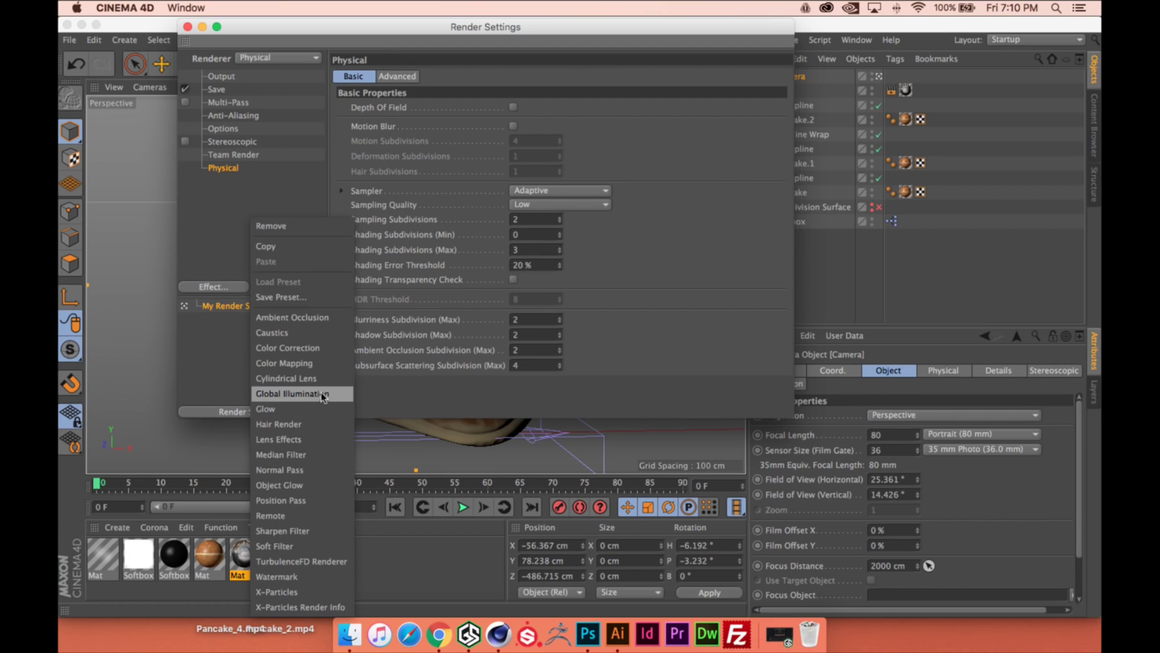
left_click(284, 391)
type("2")
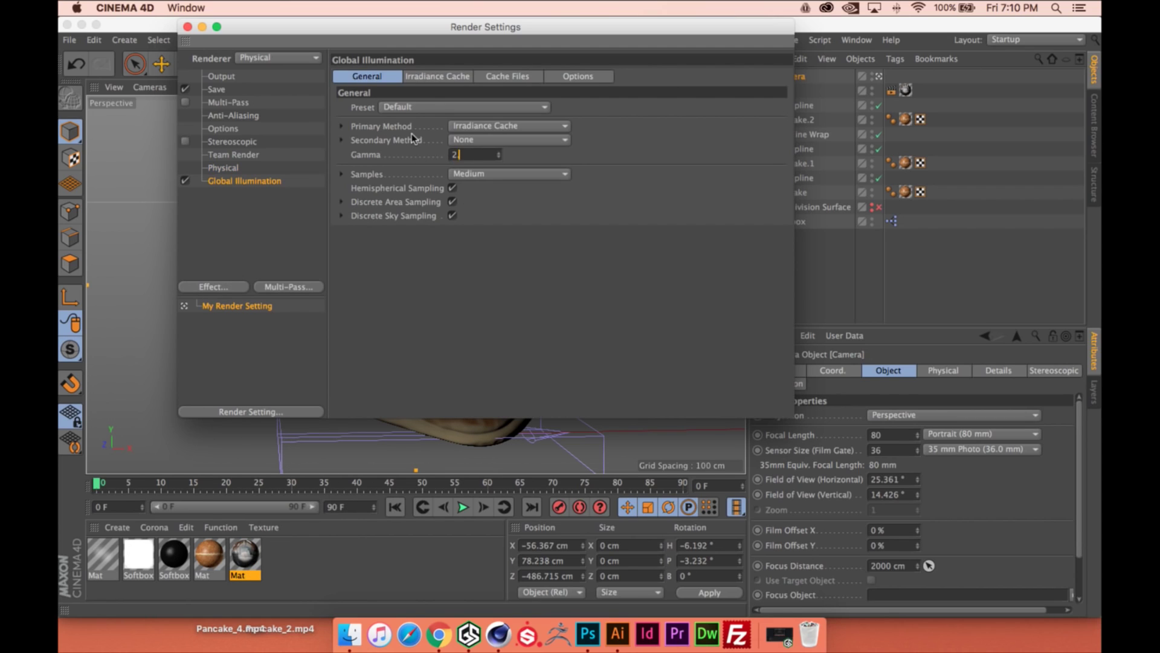
type(".2")
key("Return")
left_click(230, 168)
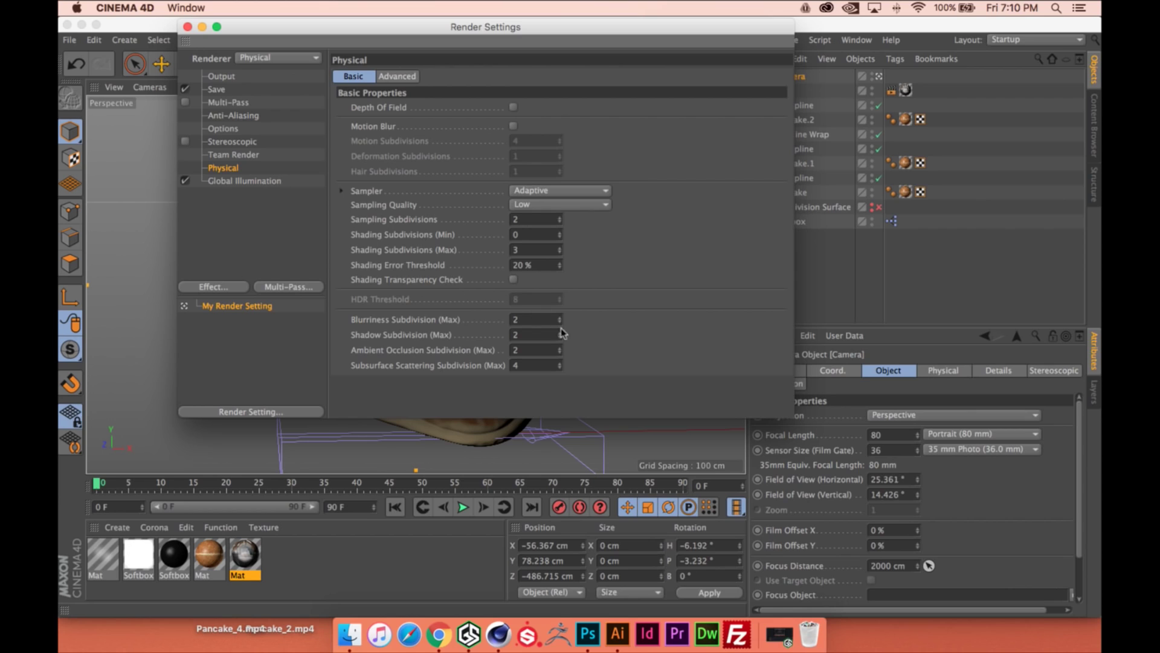
left_click(244, 181)
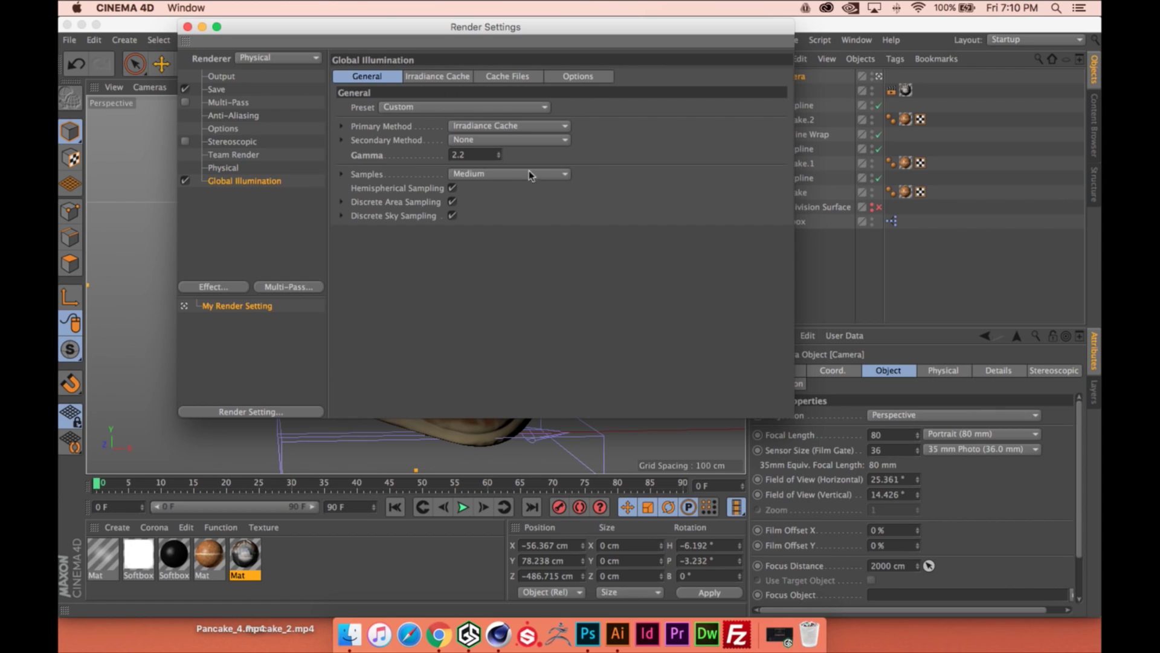
left_click(531, 176)
left_click(487, 218)
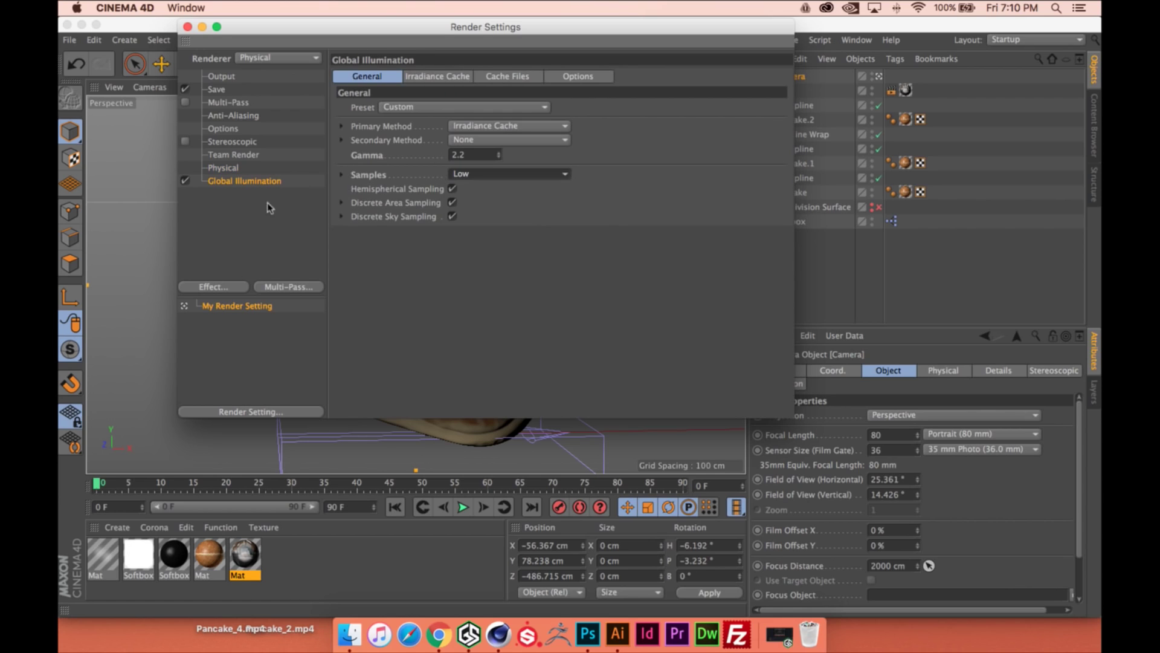
Set the Physical renderer's sampler to Progressive and close the render settings
left_click(223, 168)
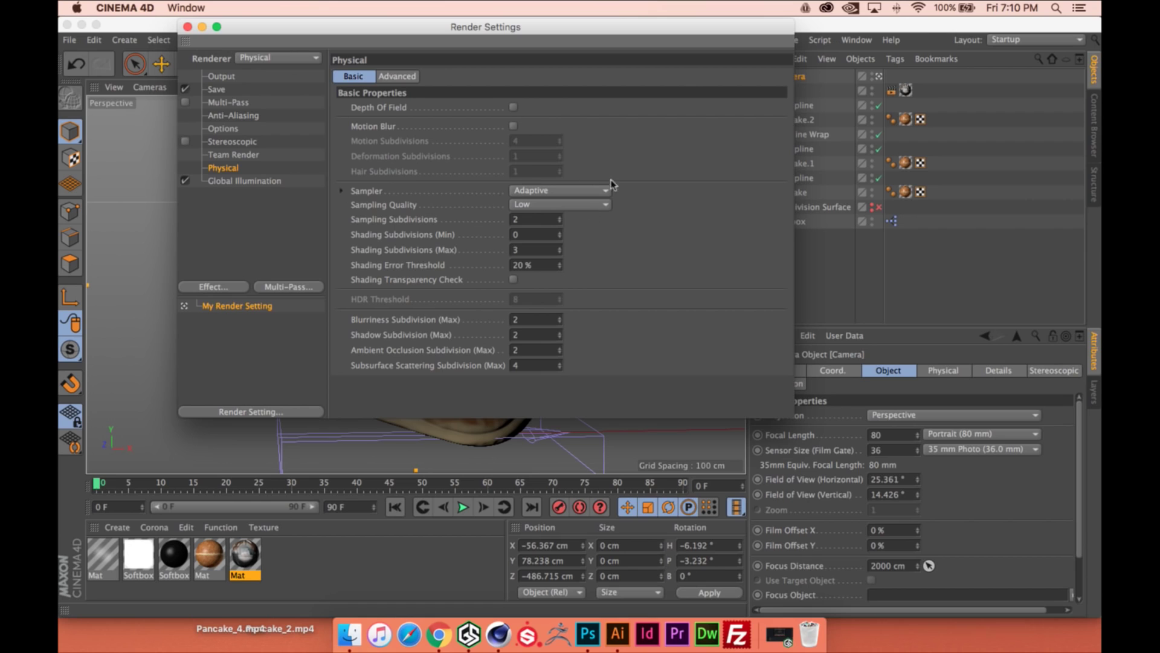
left_click(598, 190)
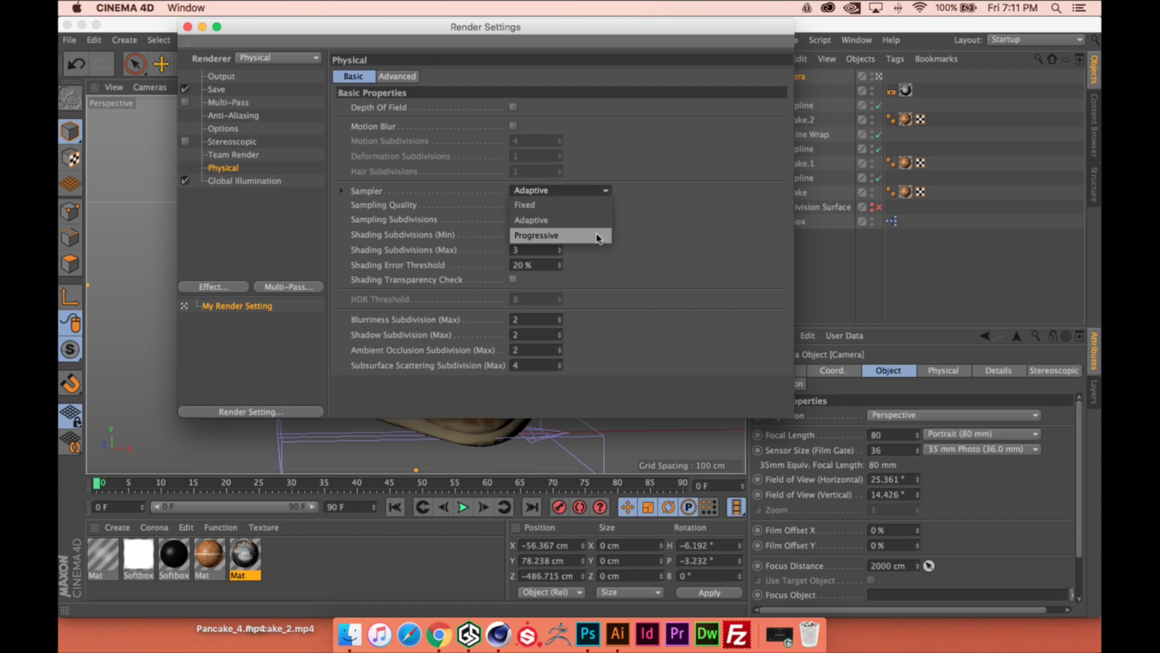
left_click(597, 236)
left_click(187, 27)
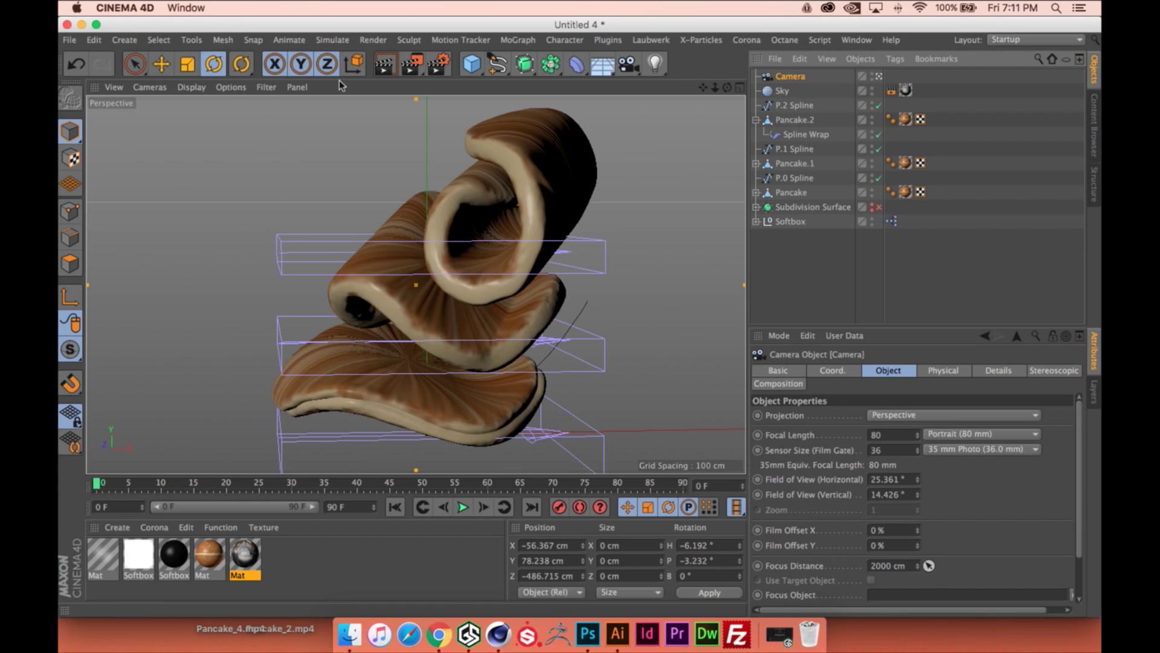
Save the project as "Pancake Tut" in the February folder
left_click_drag(562, 211, 621, 215)
left_click(614, 197)
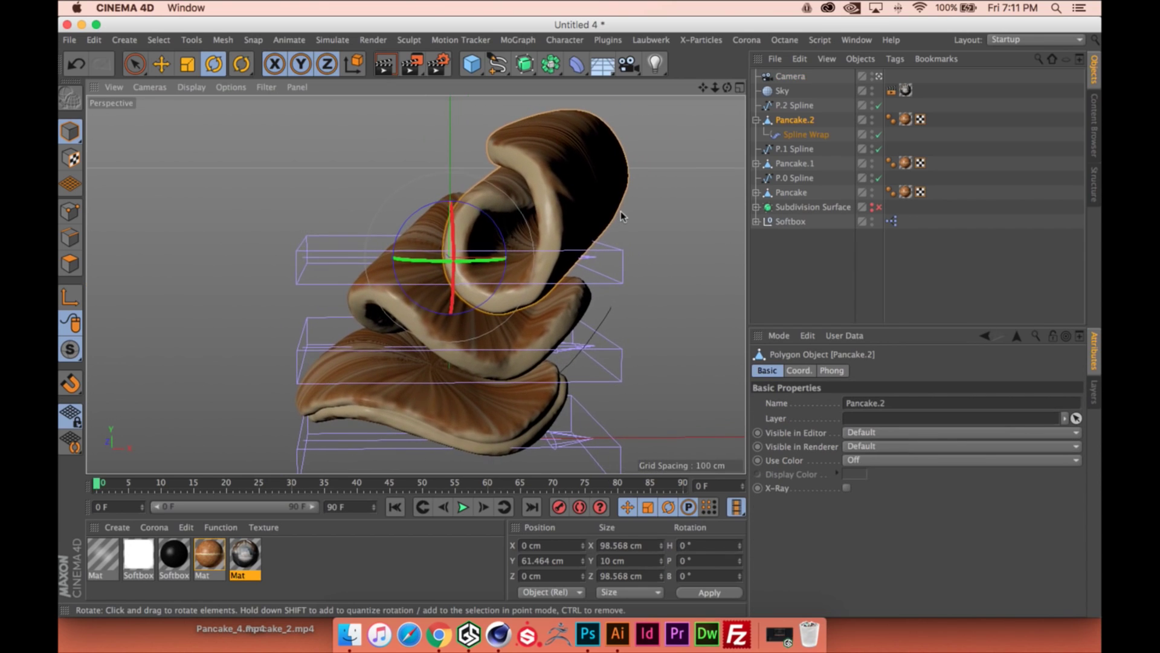
key("super+s")
key("super+Tab")
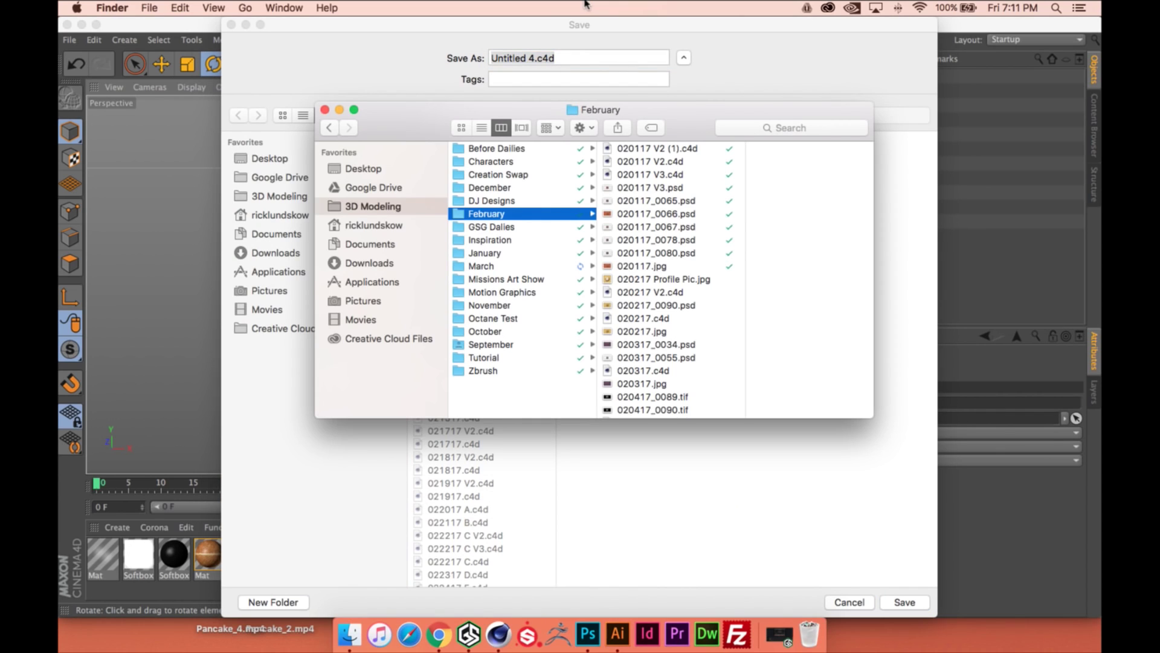
left_click(325, 110)
left_click(567, 57)
left_click_drag(537, 61, 459, 65)
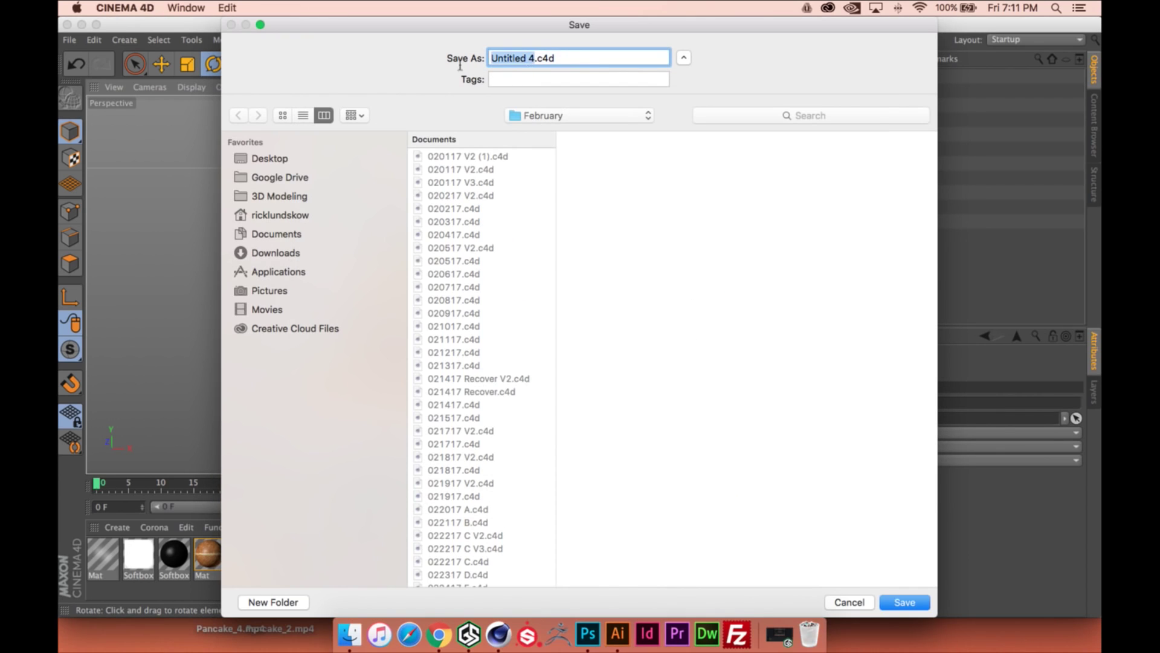
type("Pancake Tut")
key("Return")
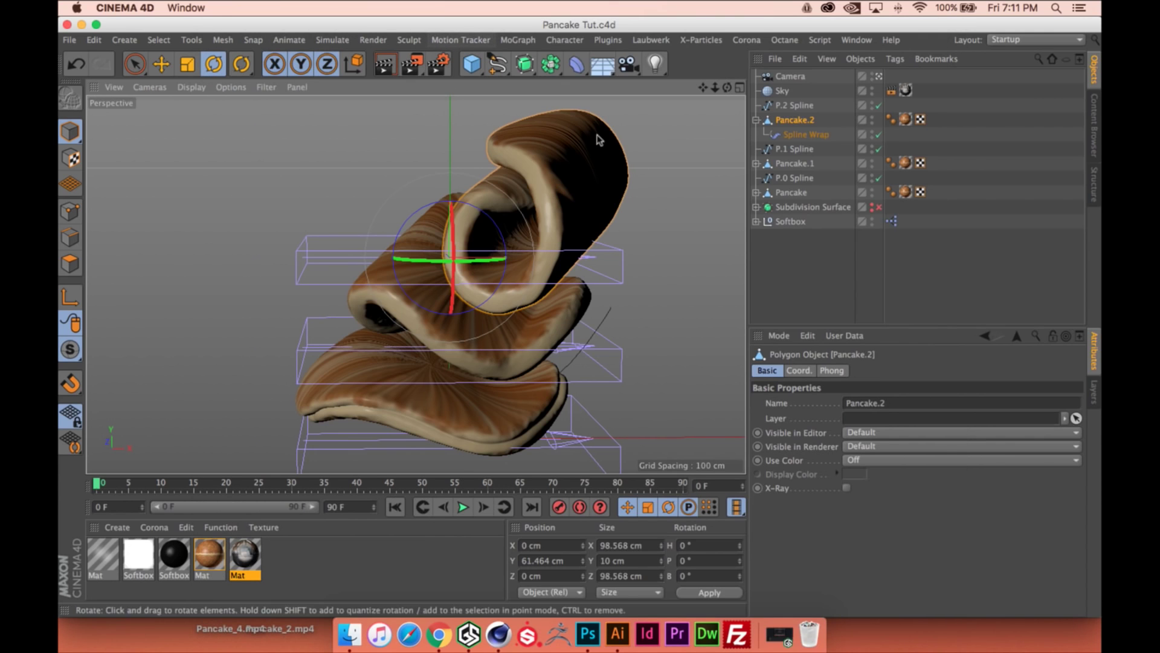
Render the pancake stack in the viewport to check the lighting and material, and end the render
key("shift+r")
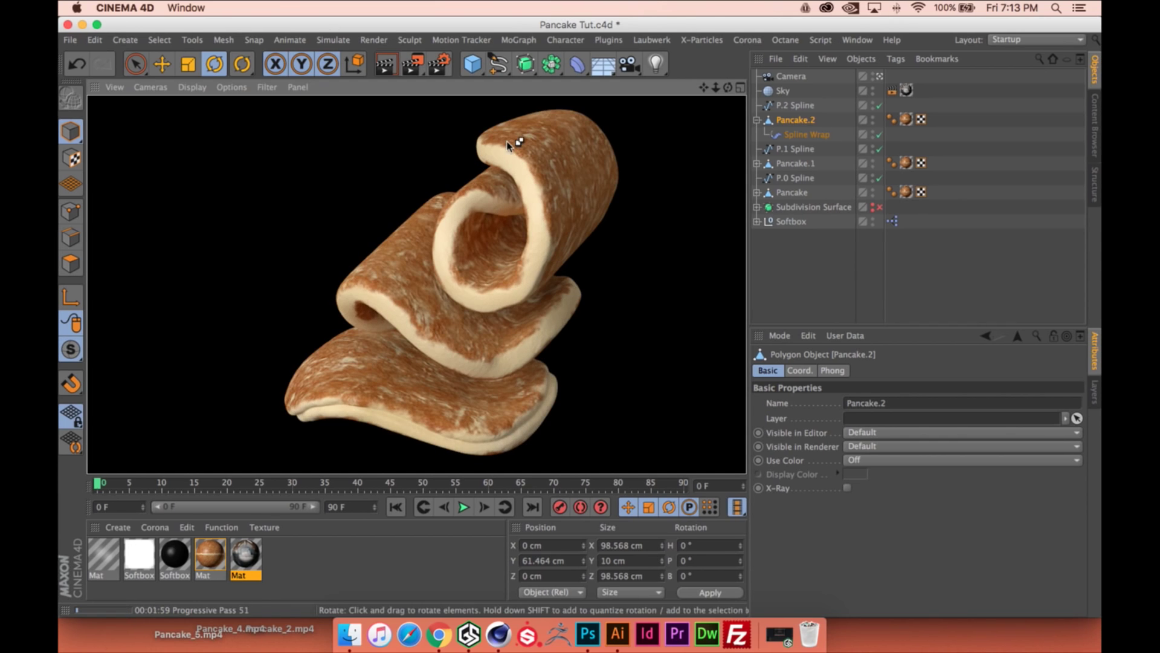
left_click(804, 266)
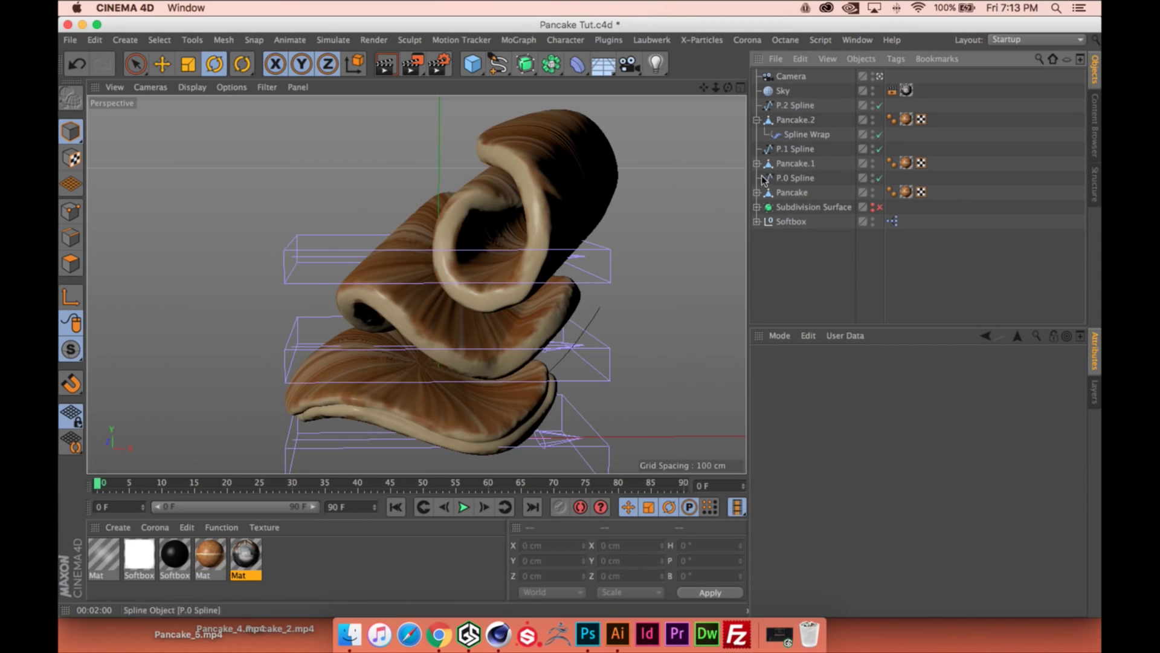
Add a Displacer deformer and nest it inside the Pancake object below its Spline Wrap
left_click(756, 192)
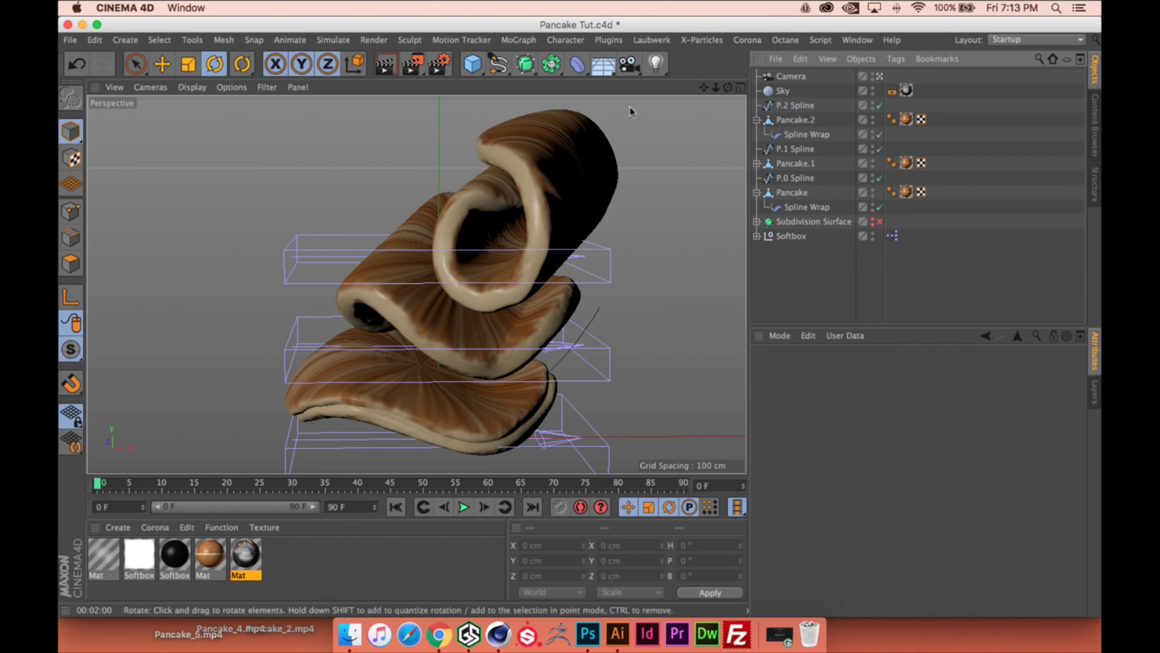
left_click(577, 64)
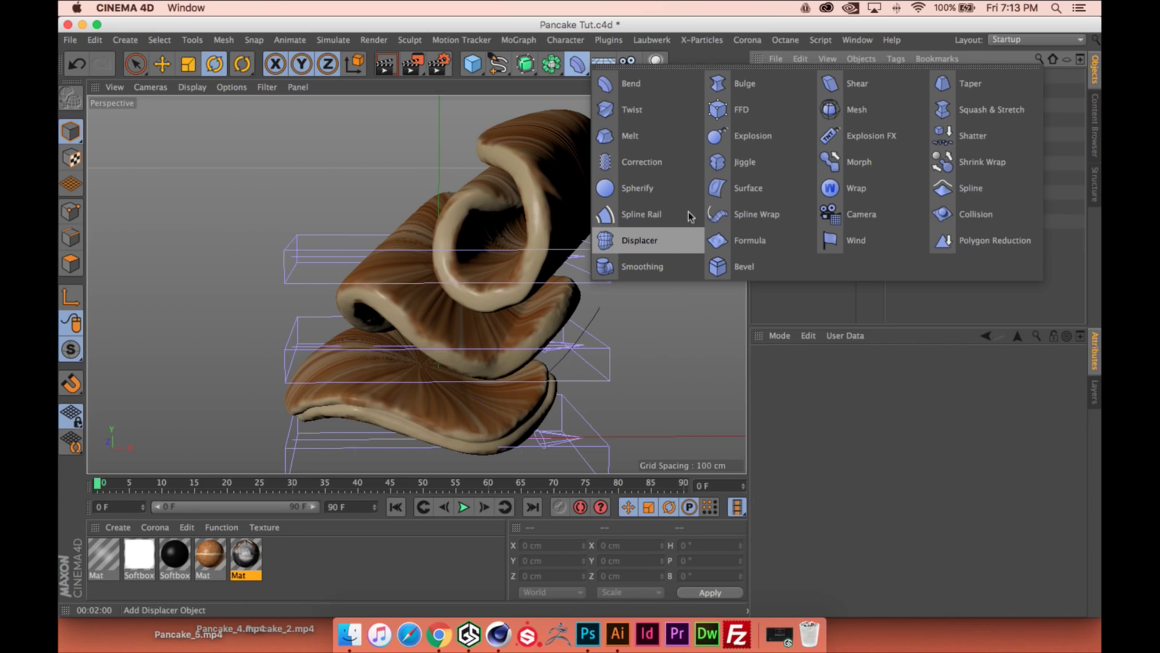
left_click(664, 240)
left_click_drag(798, 76, 807, 229)
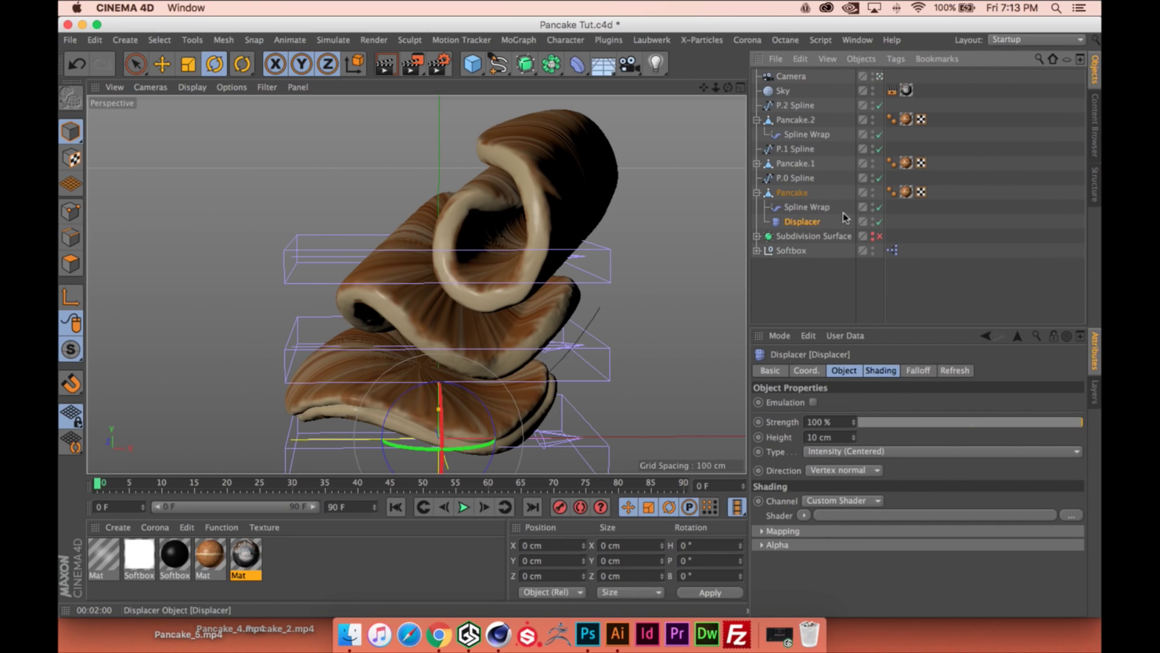
Copy the Fusion texture channel from the Color channel of the pancake material
double_click(210, 555)
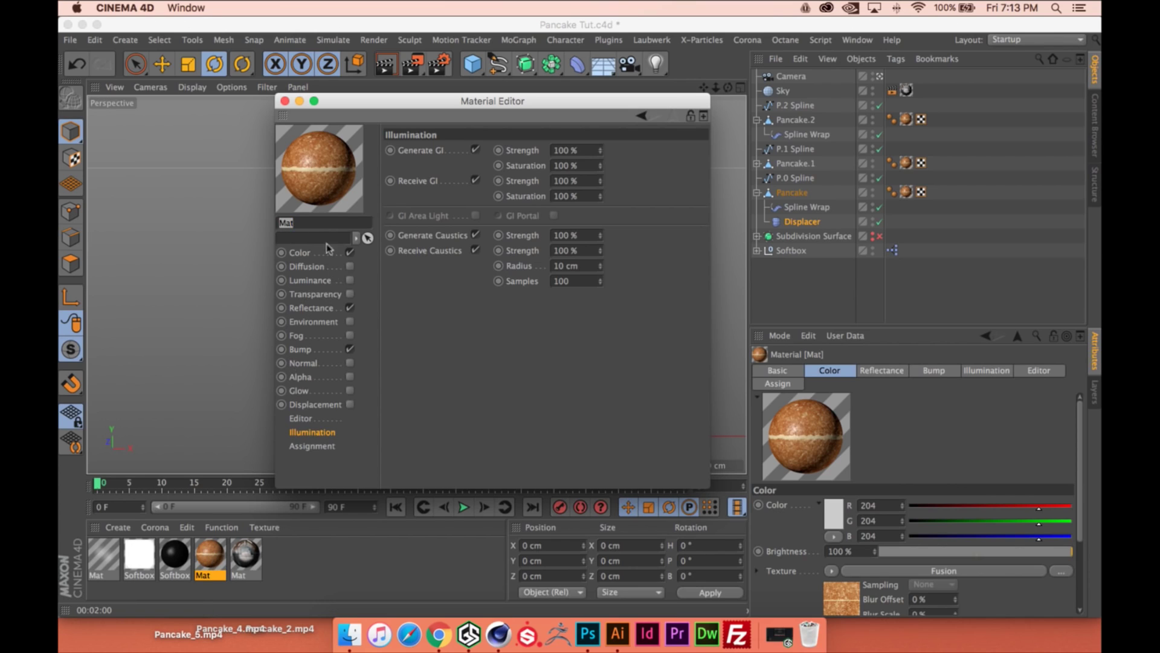
left_click(307, 254)
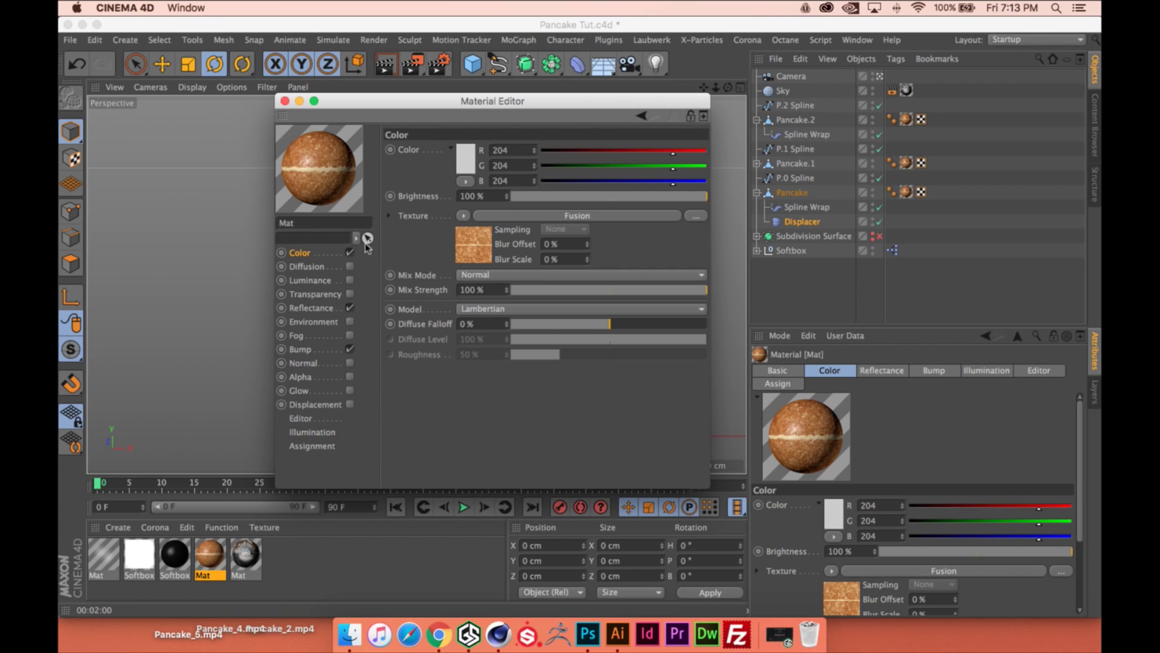
left_click(464, 215)
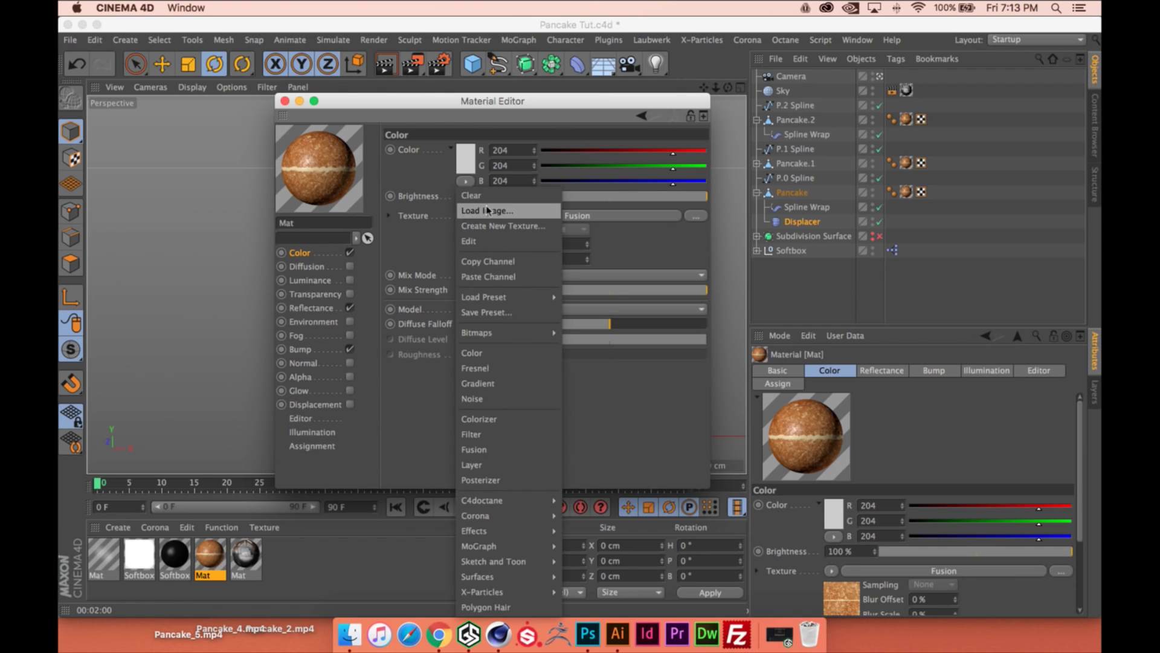
left_click(527, 262)
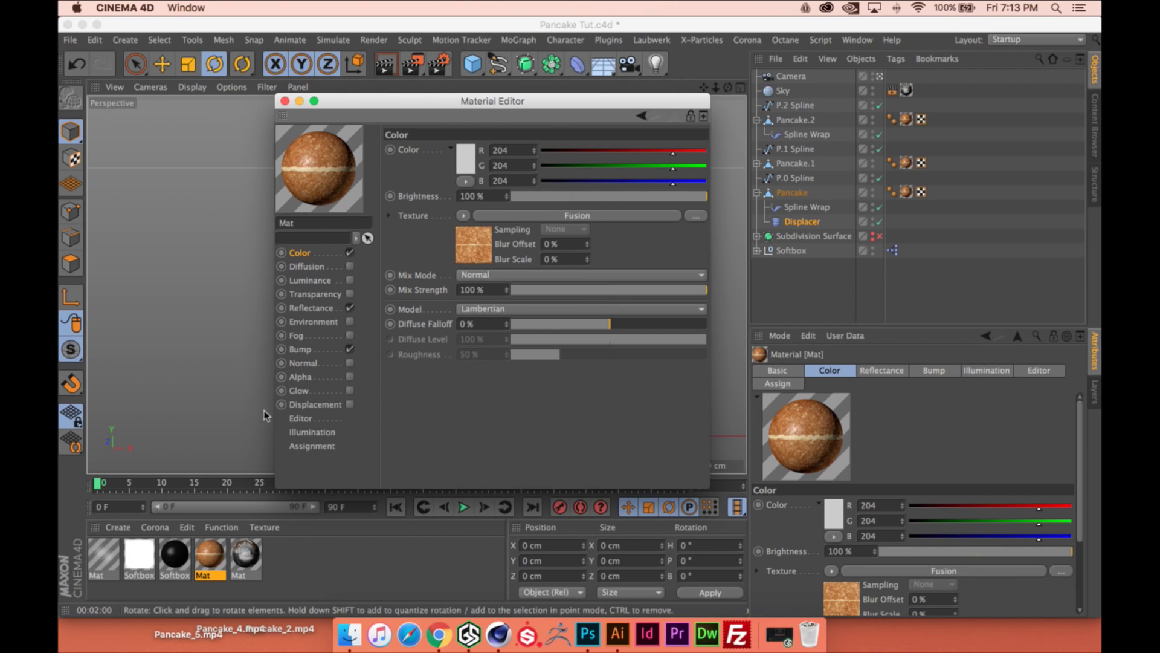
left_click(285, 101)
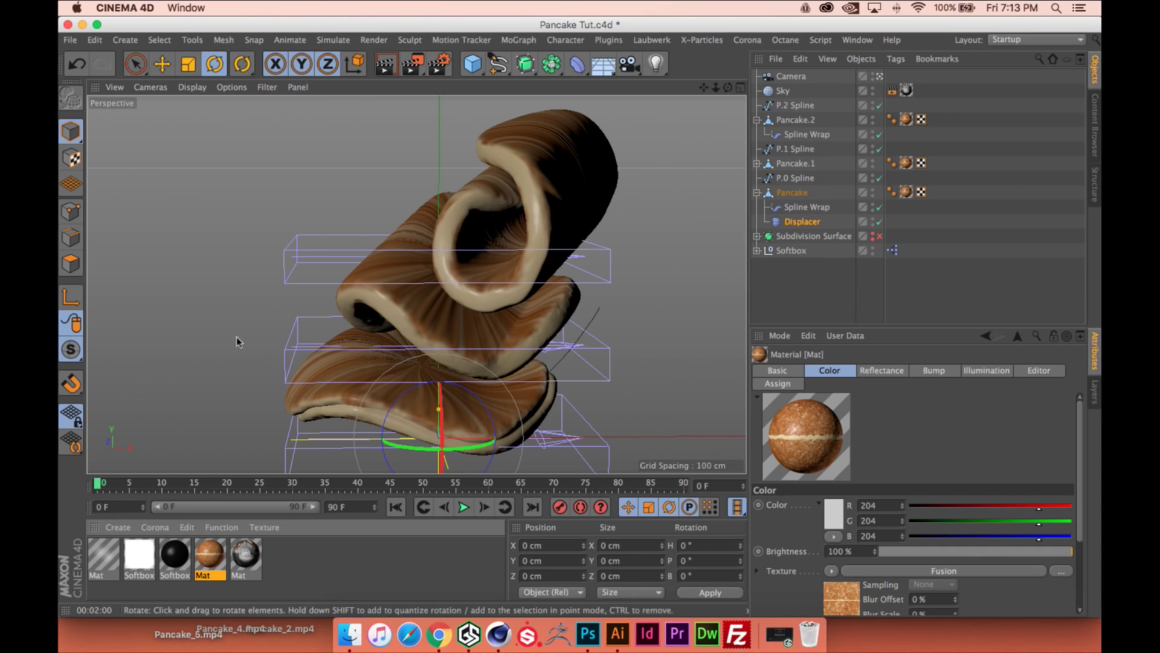
Create a new material and paste the copied Fusion channel into its Color texture
left_click(134, 530)
left_click(137, 401)
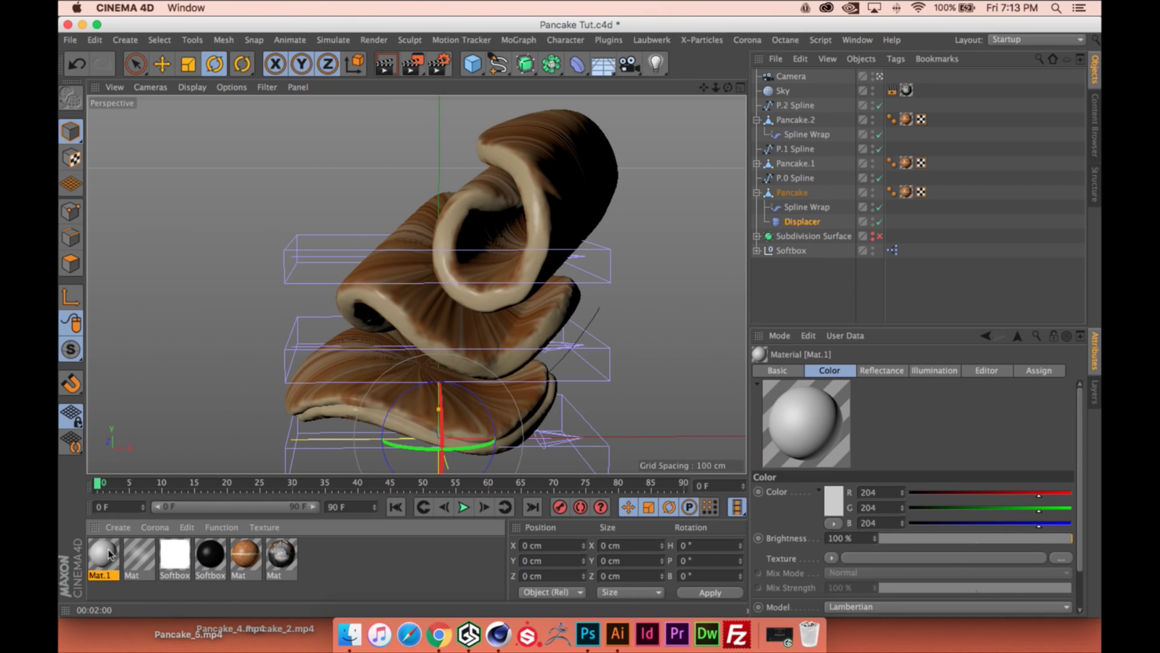
double_click(109, 552)
left_click_drag(375, 103, 462, 125)
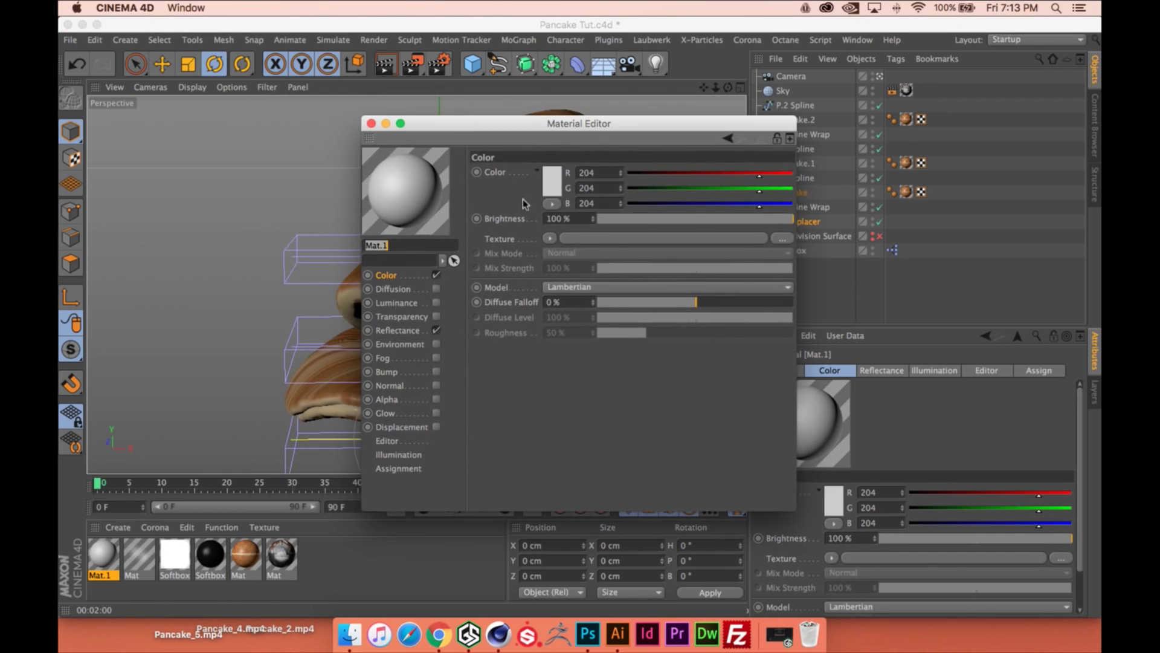
left_click(551, 239)
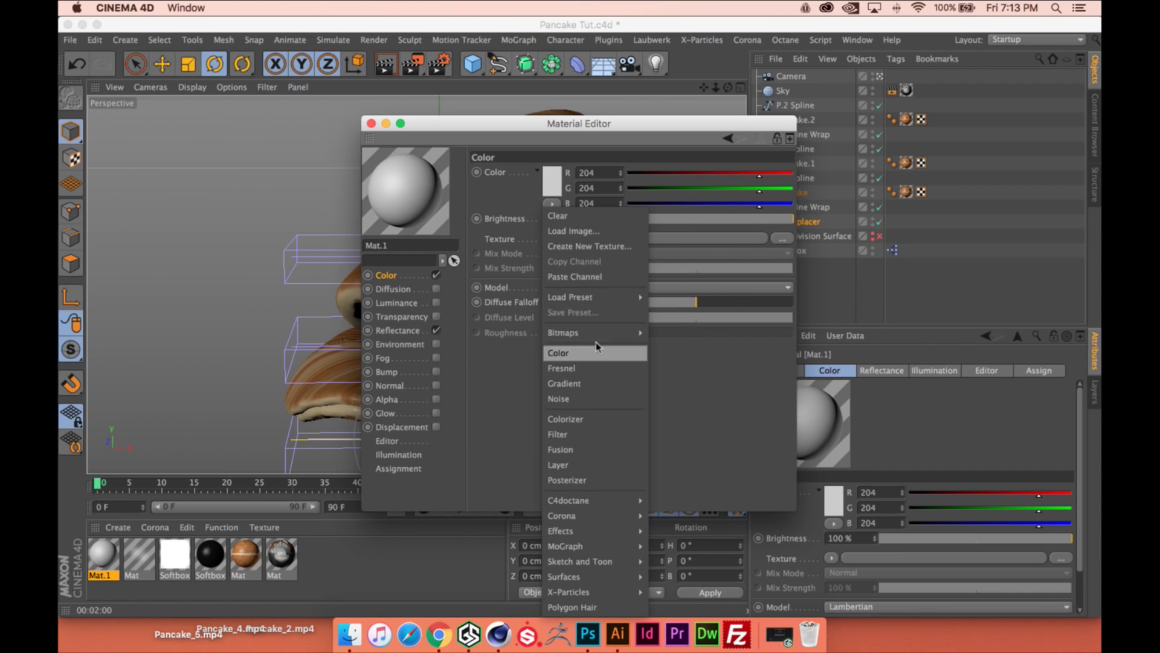
left_click(599, 276)
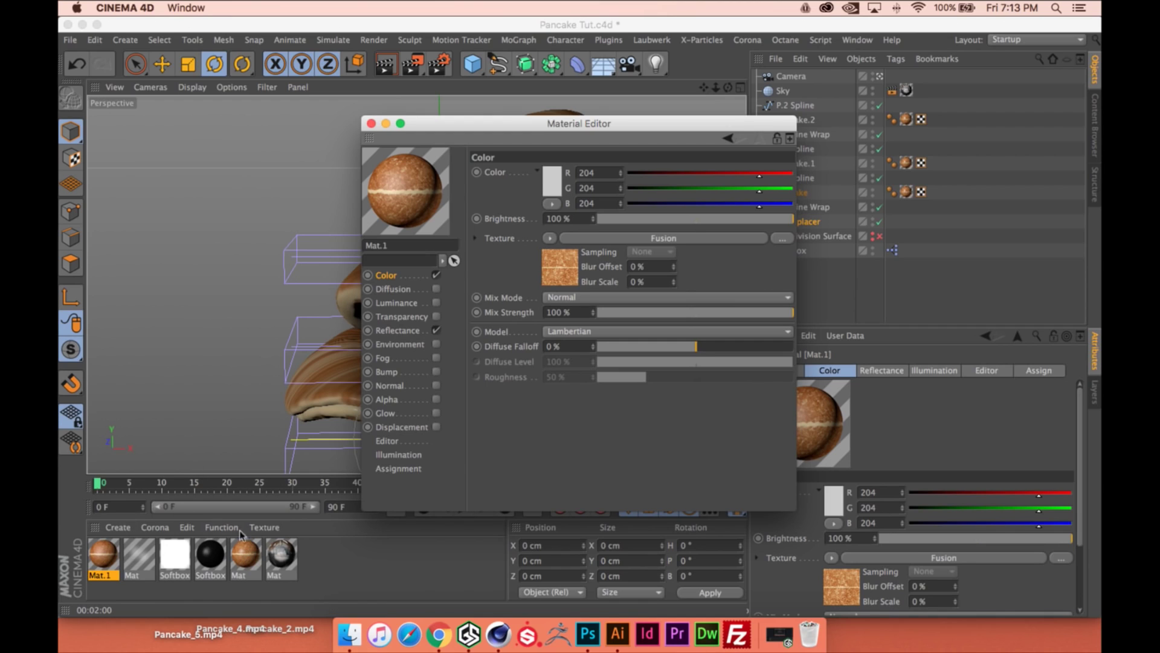
Wrap the new material's Fusion texture in a Filter shader and open the filter's settings
left_click(549, 238)
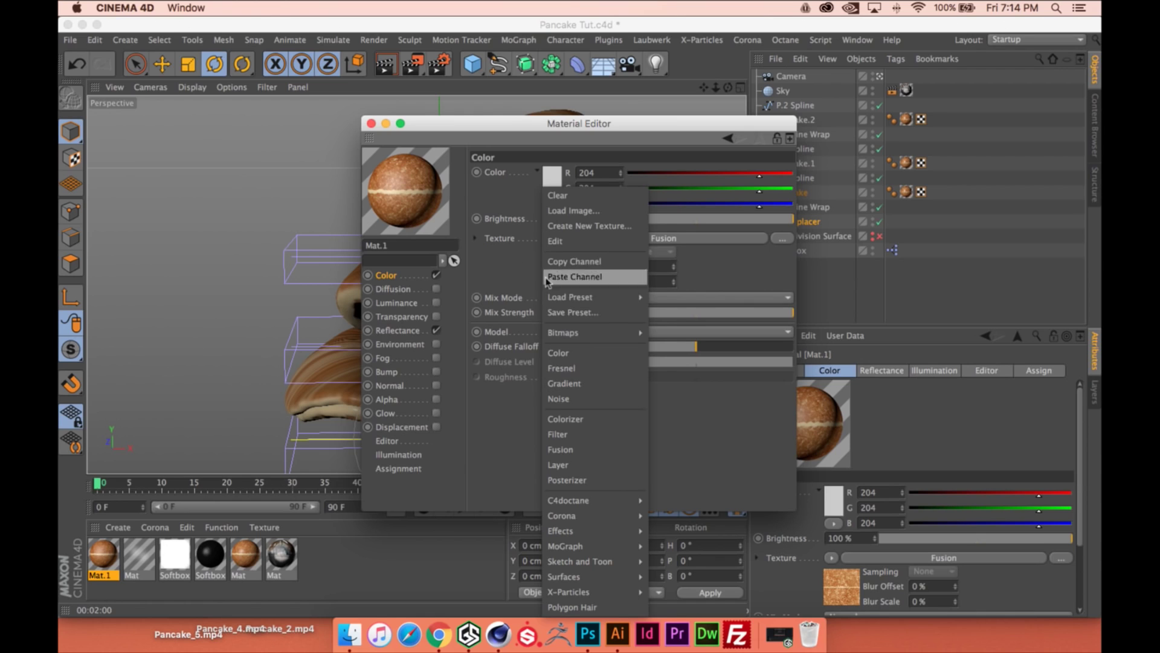
left_click(553, 243)
left_click(552, 242)
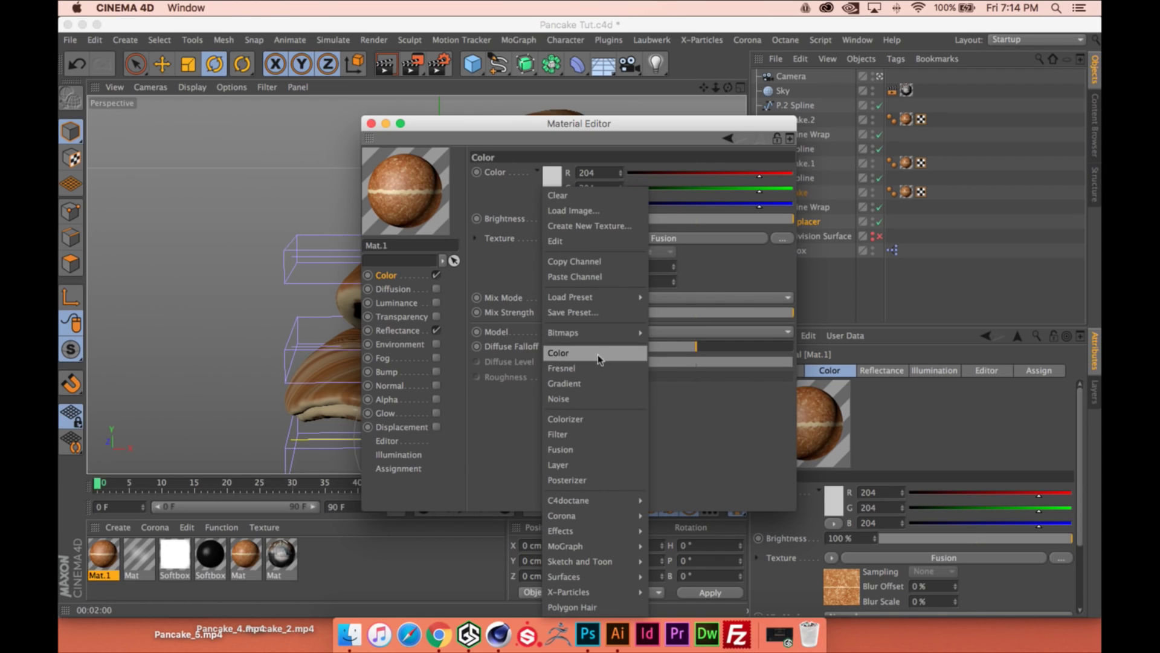
left_click(601, 433)
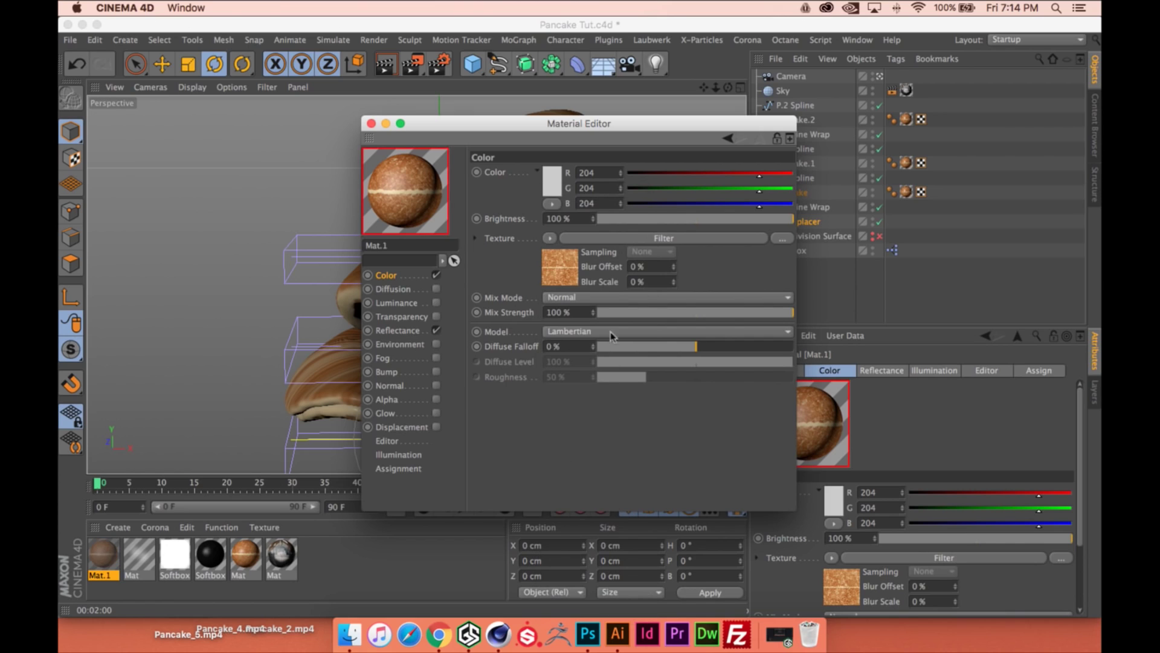
left_click(601, 239)
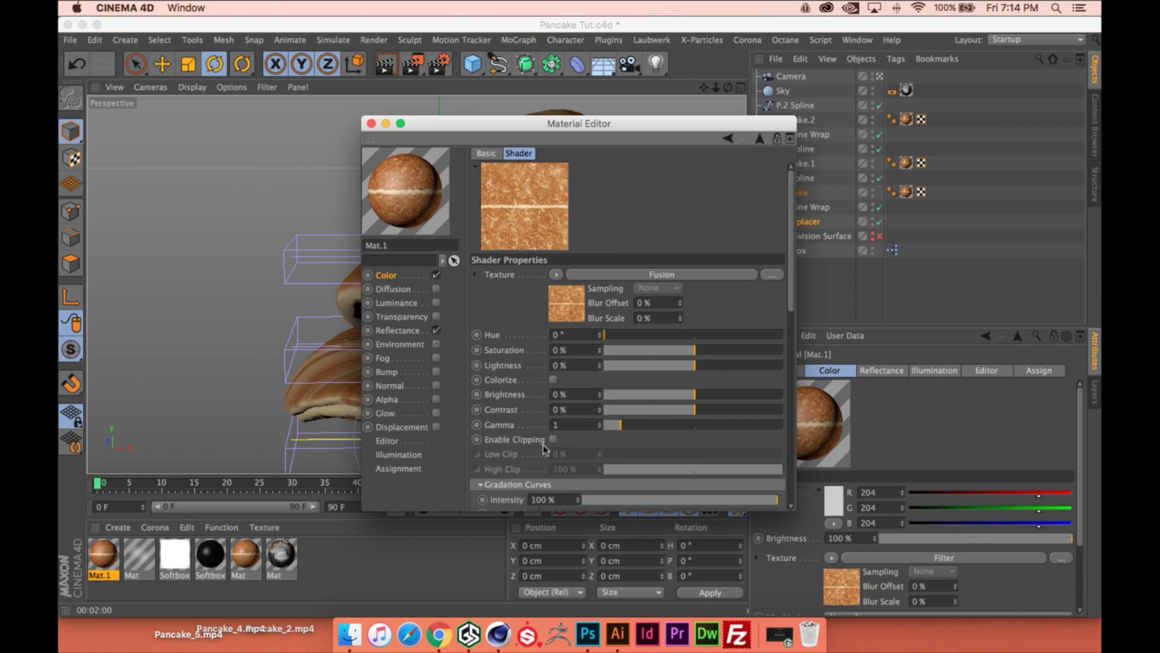
Set the Filter shader's Saturation to -100% and its Contrast to 36%
left_click_drag(791, 511, 908, 610)
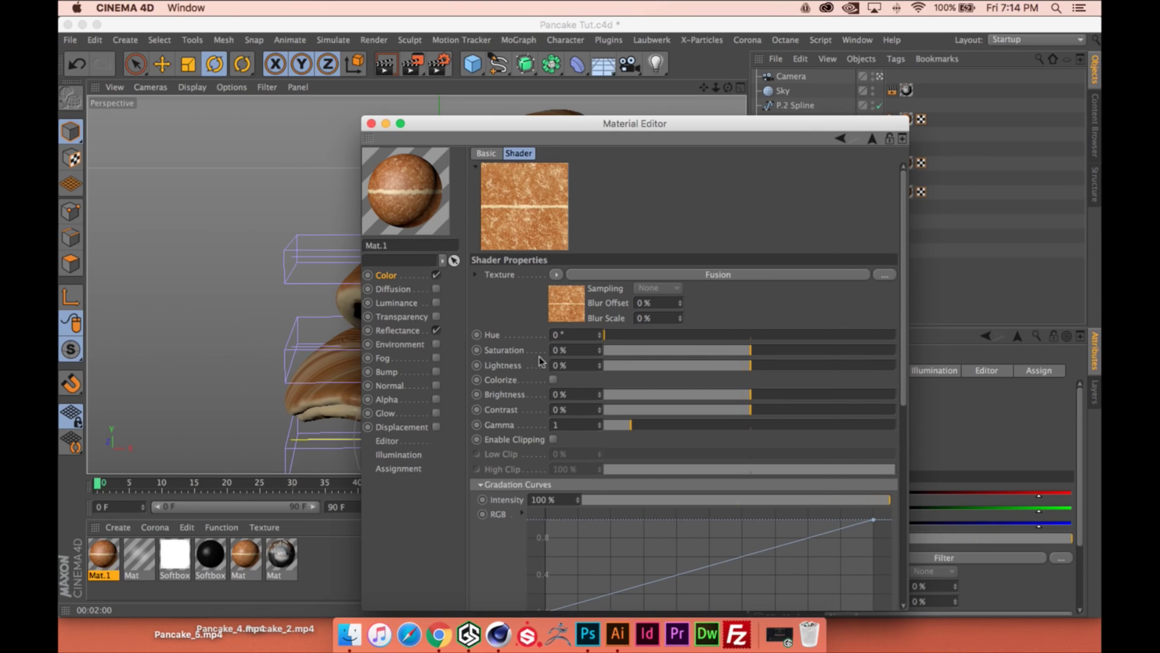
left_click_drag(747, 352, 605, 353)
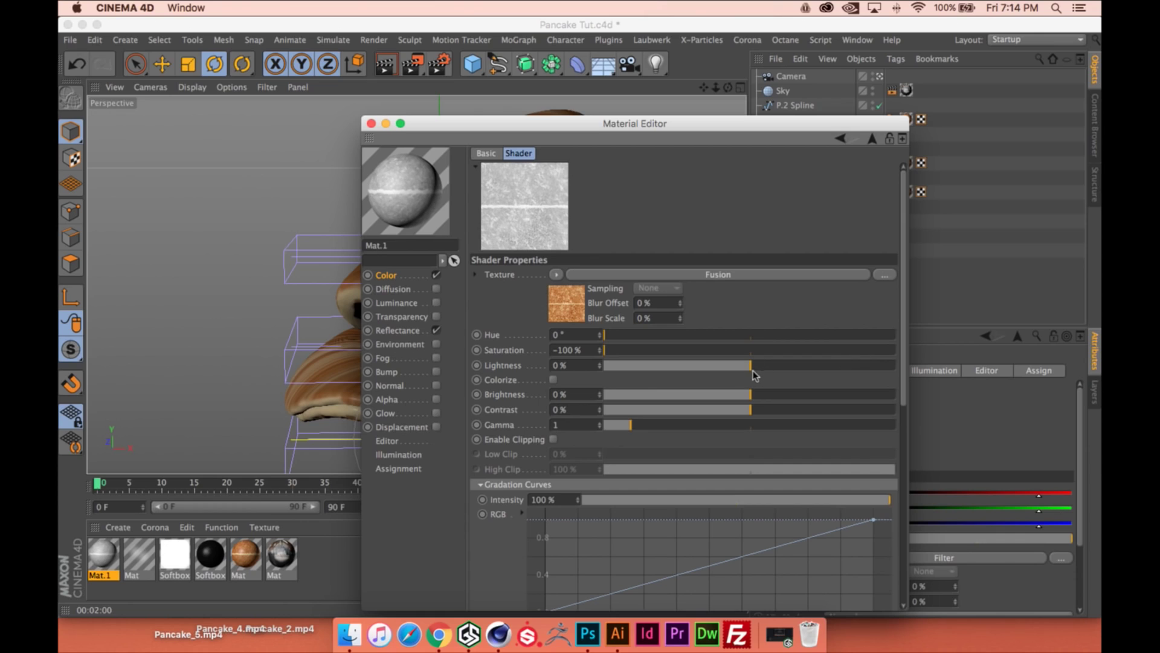
left_click_drag(753, 413, 805, 414)
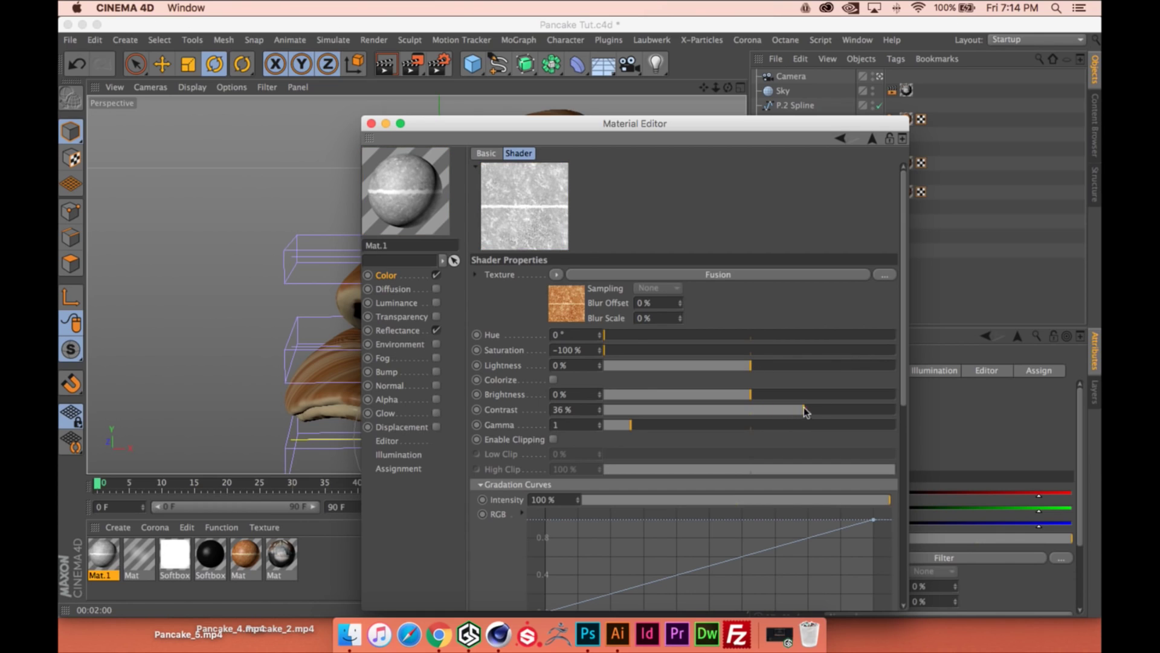
Shift the start point of the filter's RGB gradation curve along the zero line to about 0.1
scroll(900, 394, "down", 5)
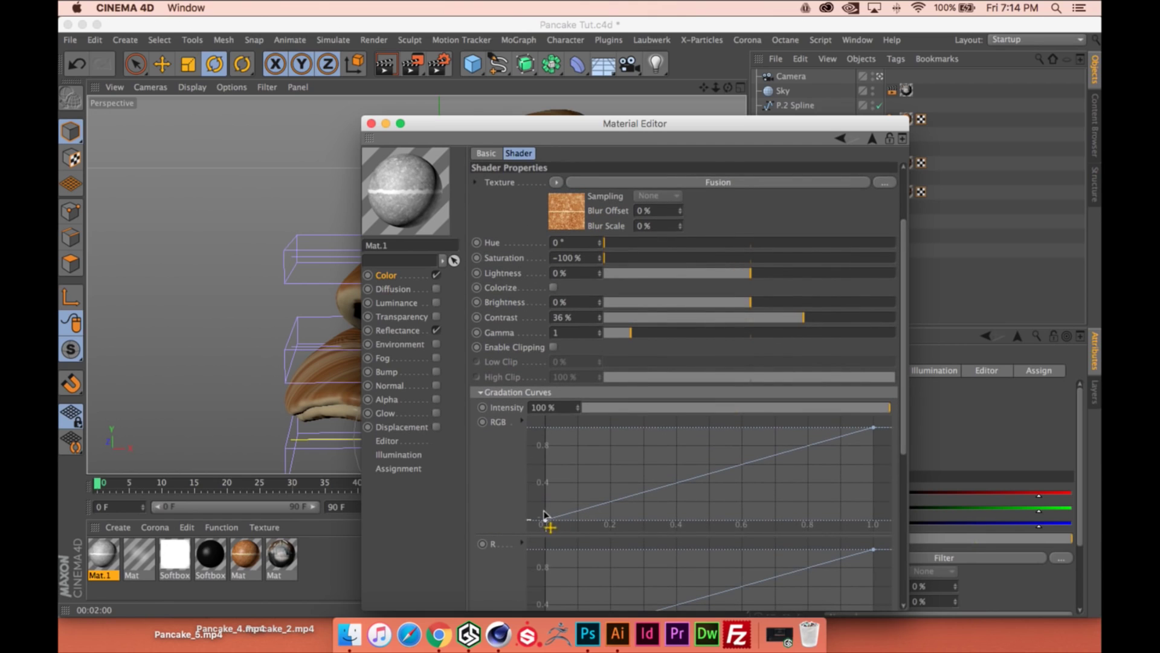
left_click(544, 518)
left_click_drag(542, 513, 575, 519)
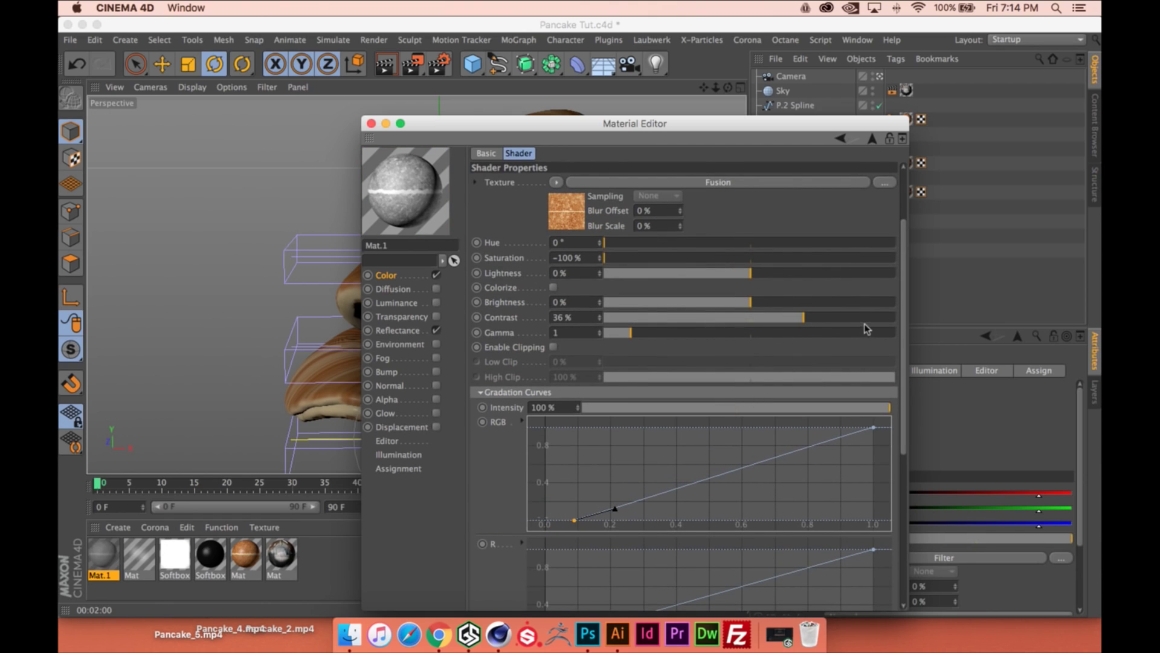
scroll(905, 257, "up", 3)
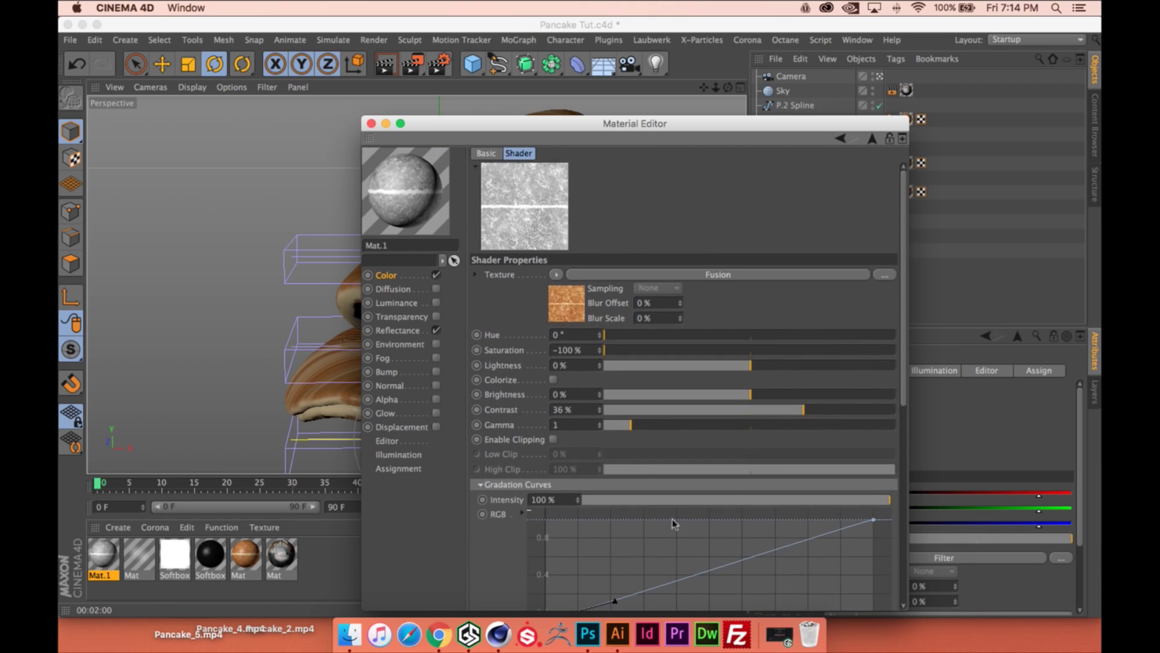
scroll(905, 399, "down", 1)
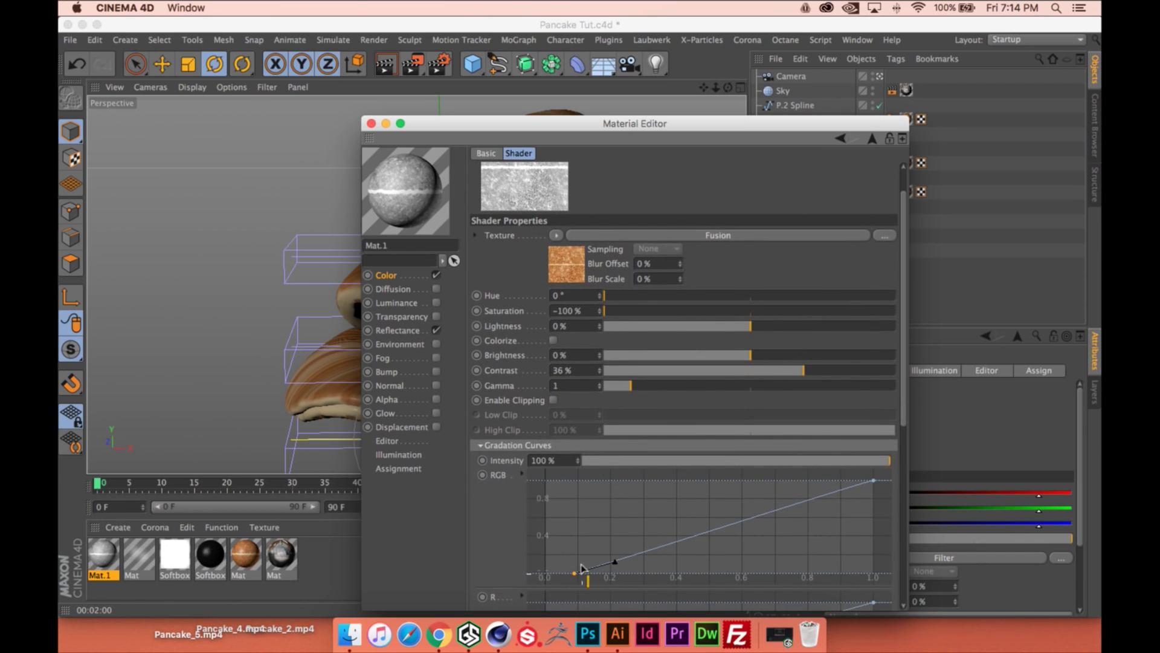
mouse_move(575, 572)
left_mouse_down()
mouse_move(518, 539)
mouse_move(574, 579)
left_mouse_up()
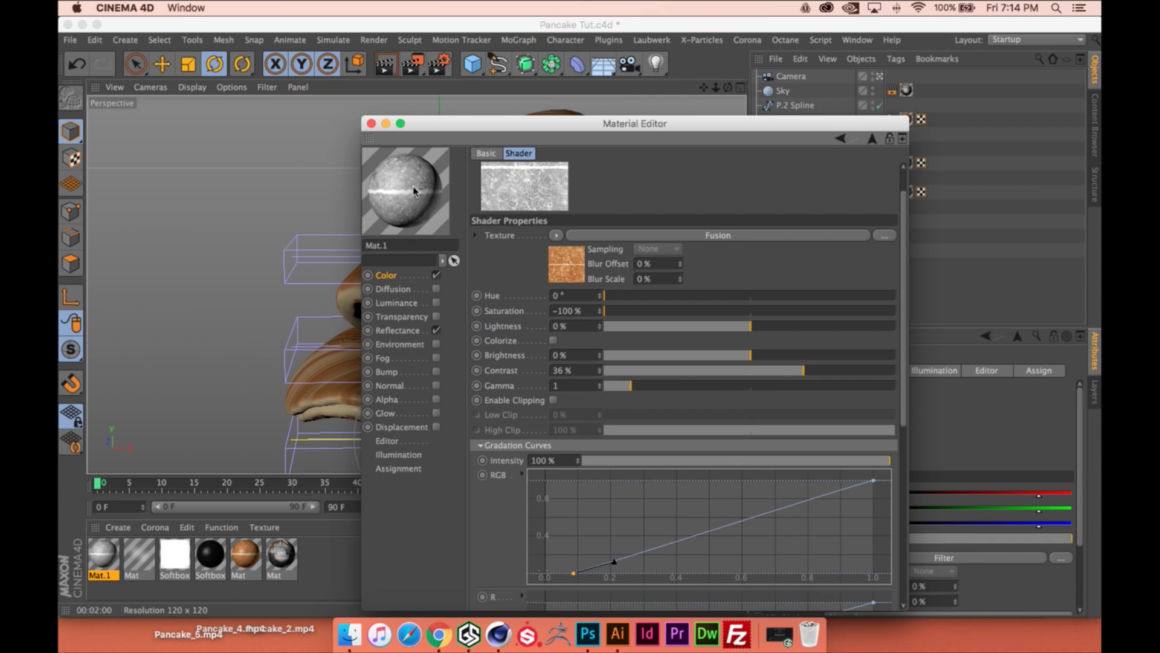
Invert the filter's RGB gradation curve by raising its start point to 1.0, lowering its end point to 0 and straightening the end tangent
left_click_drag(604, 124, 530, 539)
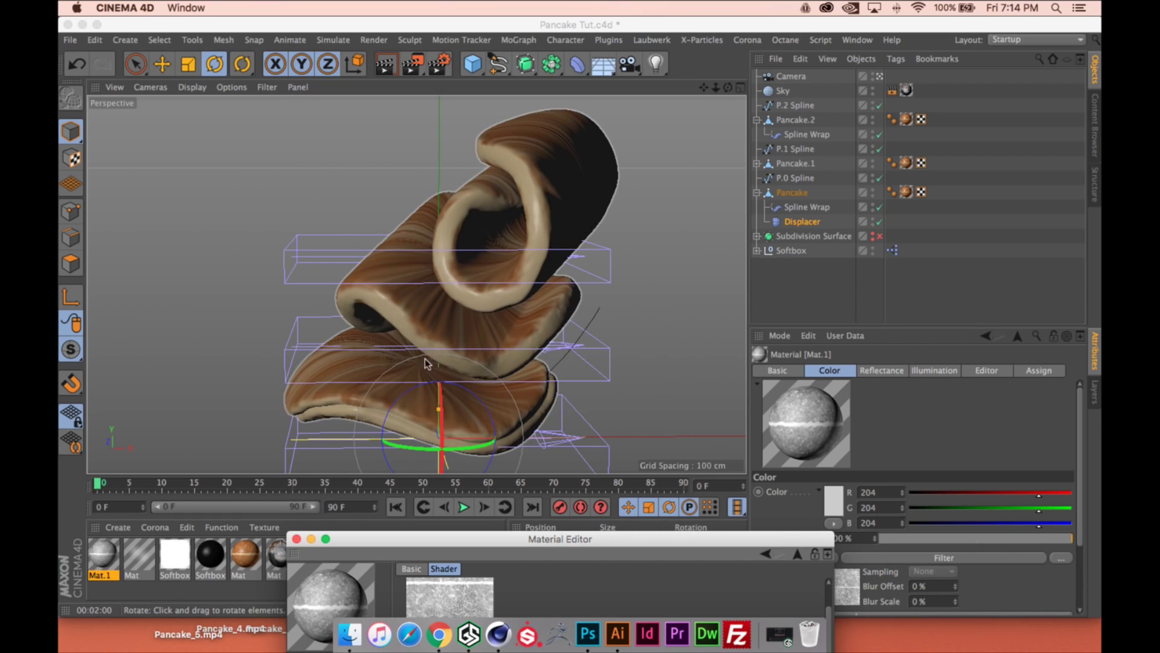
left_click_drag(577, 557, 566, 69)
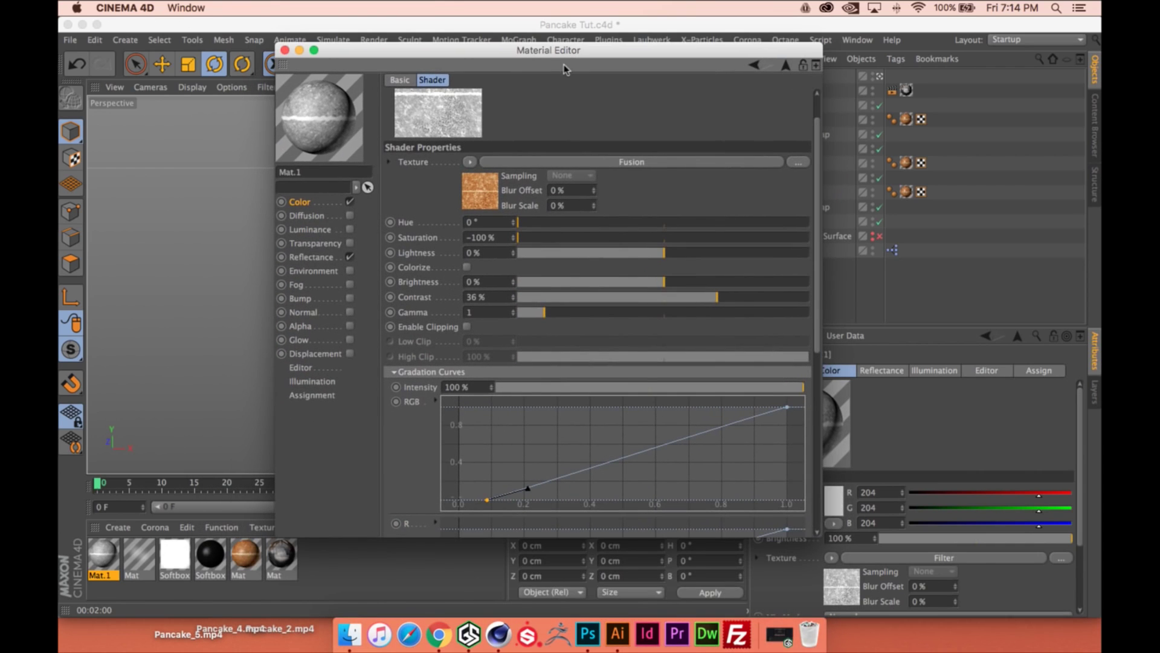
left_click_drag(491, 495, 532, 404)
left_click_drag(788, 407, 794, 501)
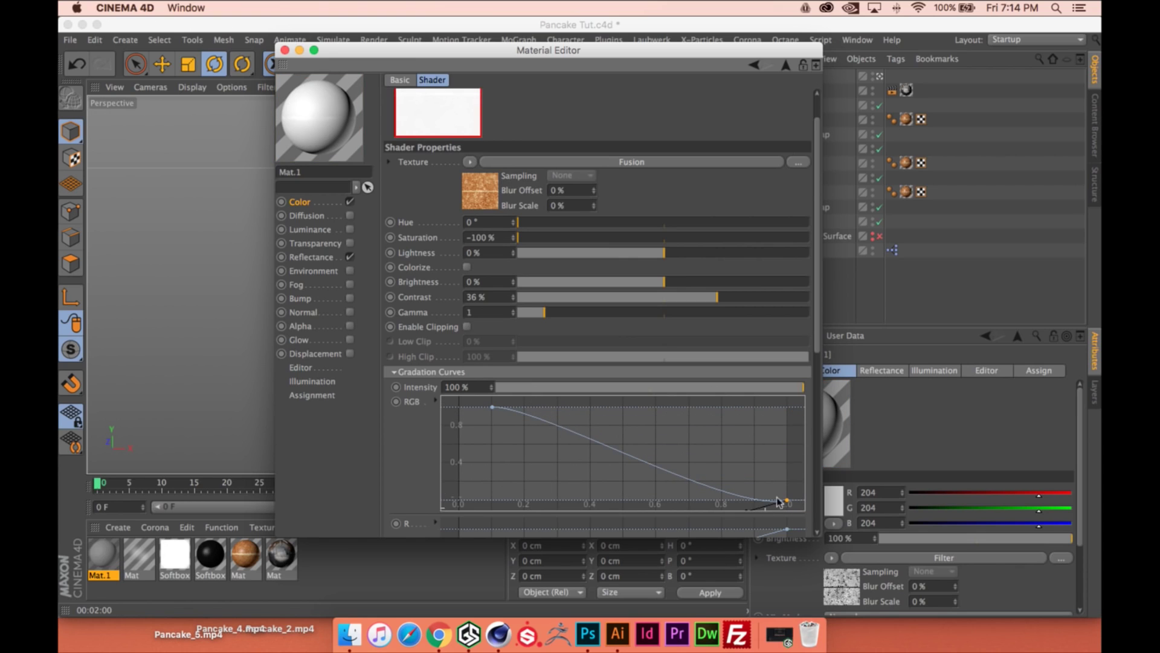
left_click_drag(822, 543, 877, 615)
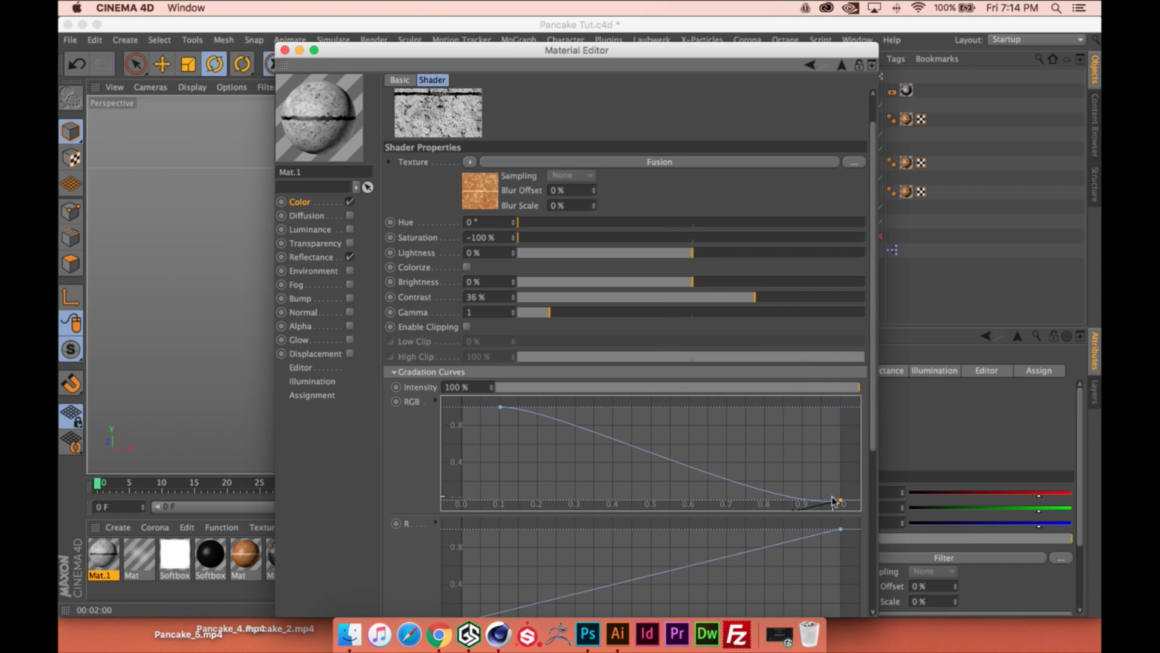
left_click_drag(847, 502, 800, 468)
left_click_drag(842, 504, 841, 500)
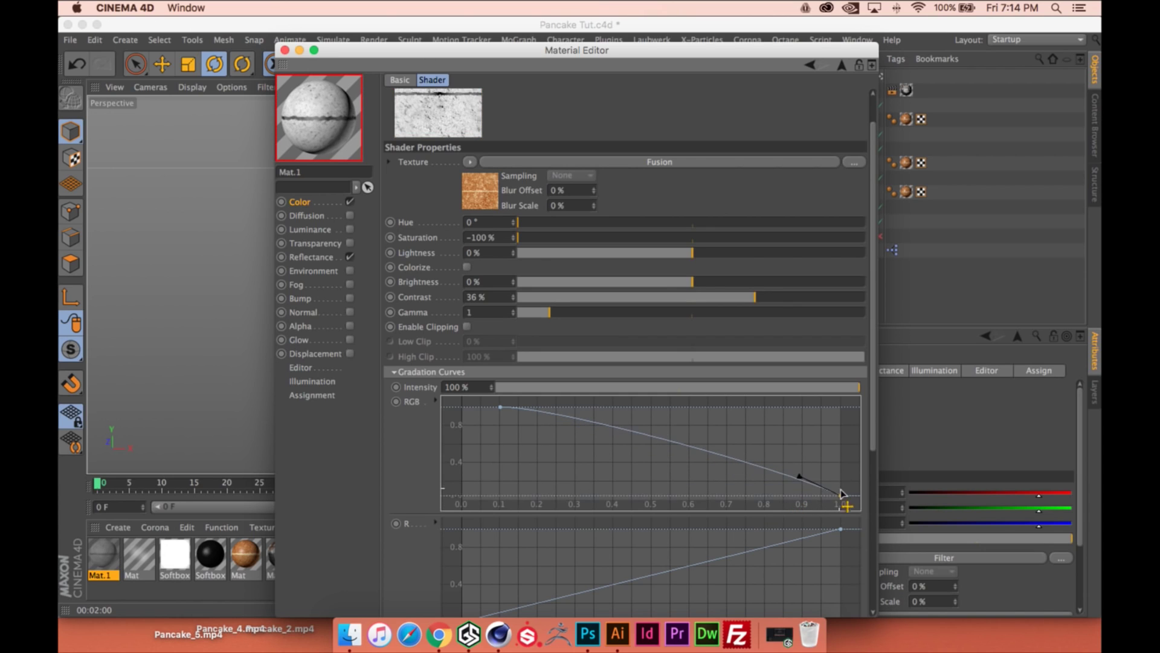
scroll(875, 411, "up", 2)
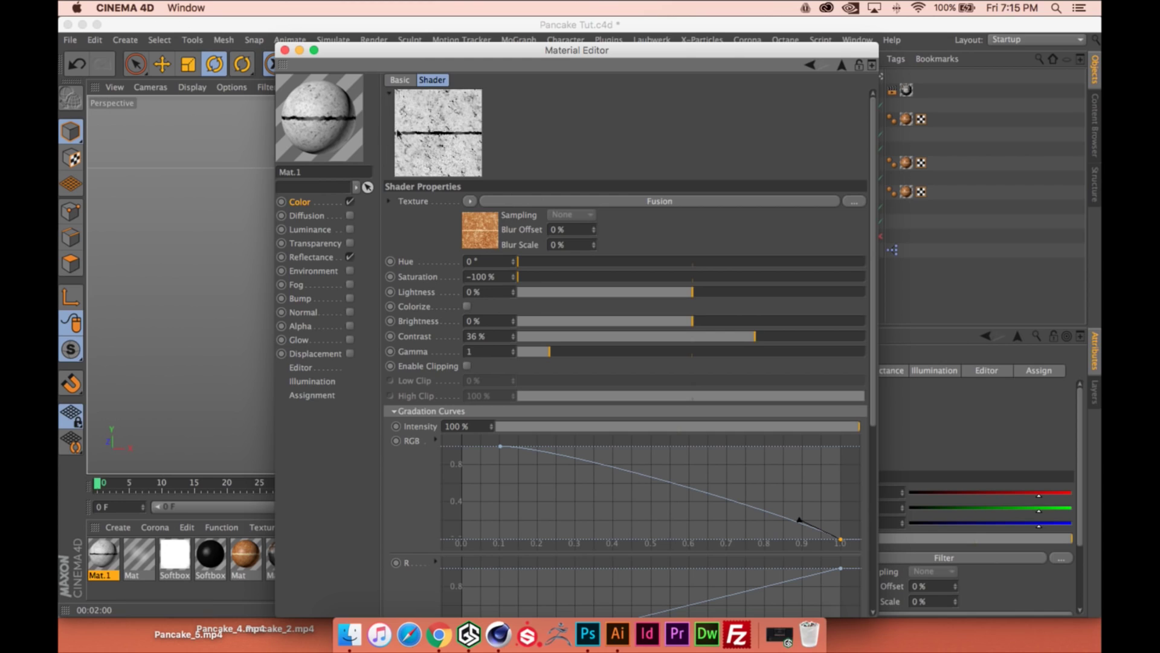
In the Gradient layer of the Fusion's Mask Channel, set the first colour knot to black and the second to white
left_click(527, 202)
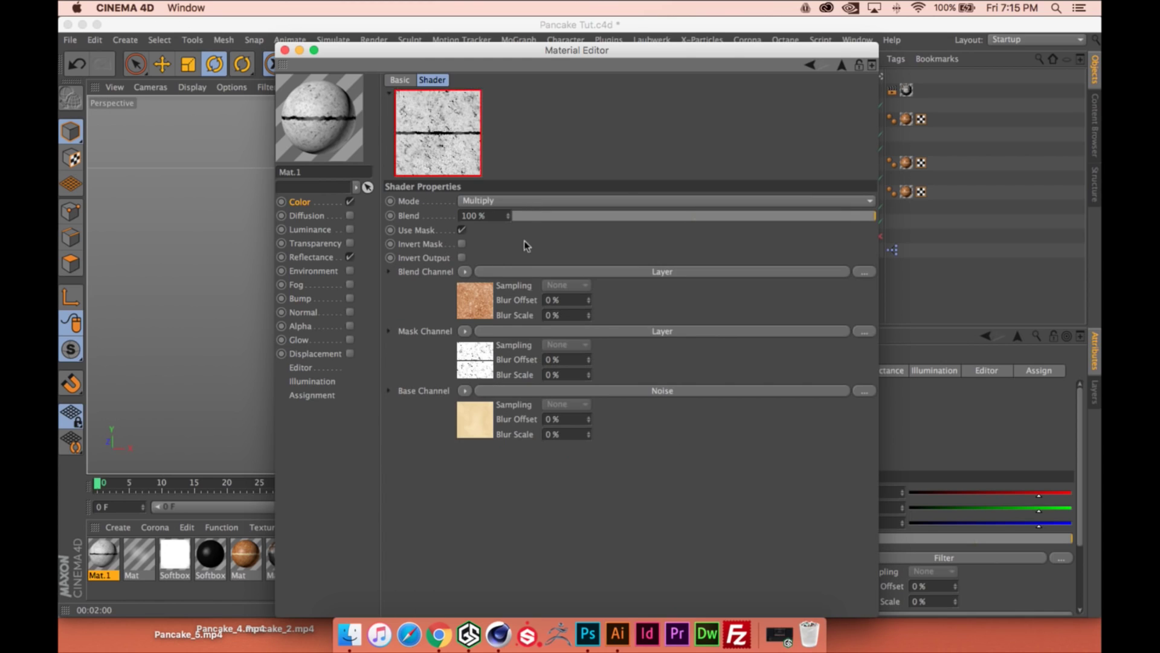
left_click(492, 331)
left_click(450, 268)
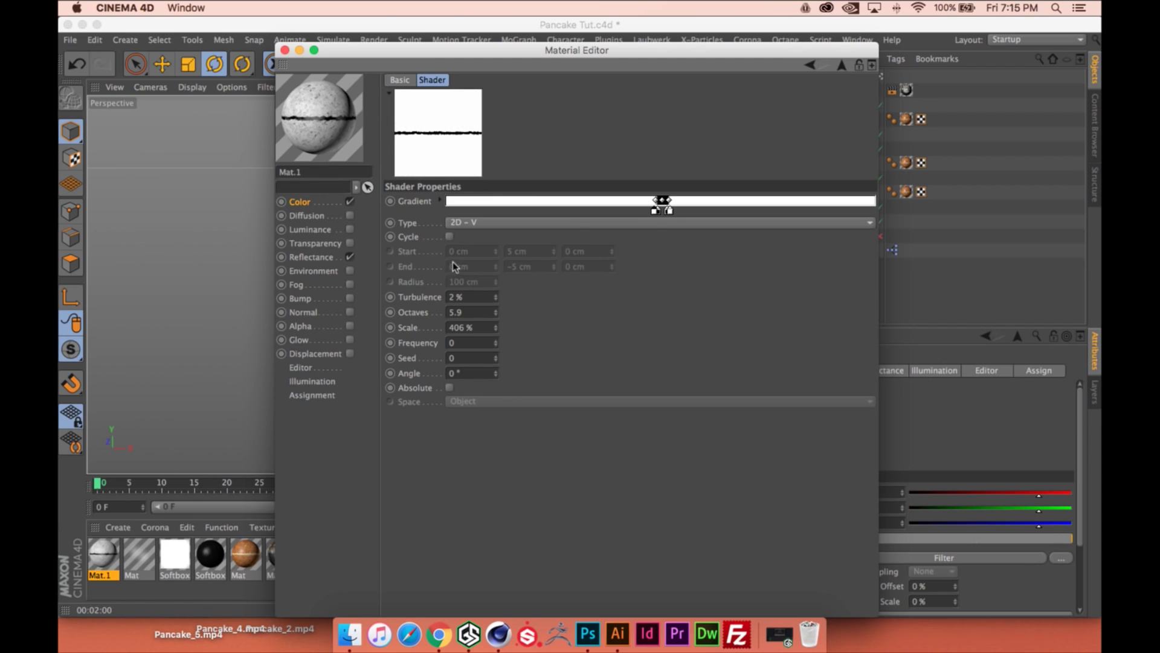
double_click(842, 65)
left_click(491, 355)
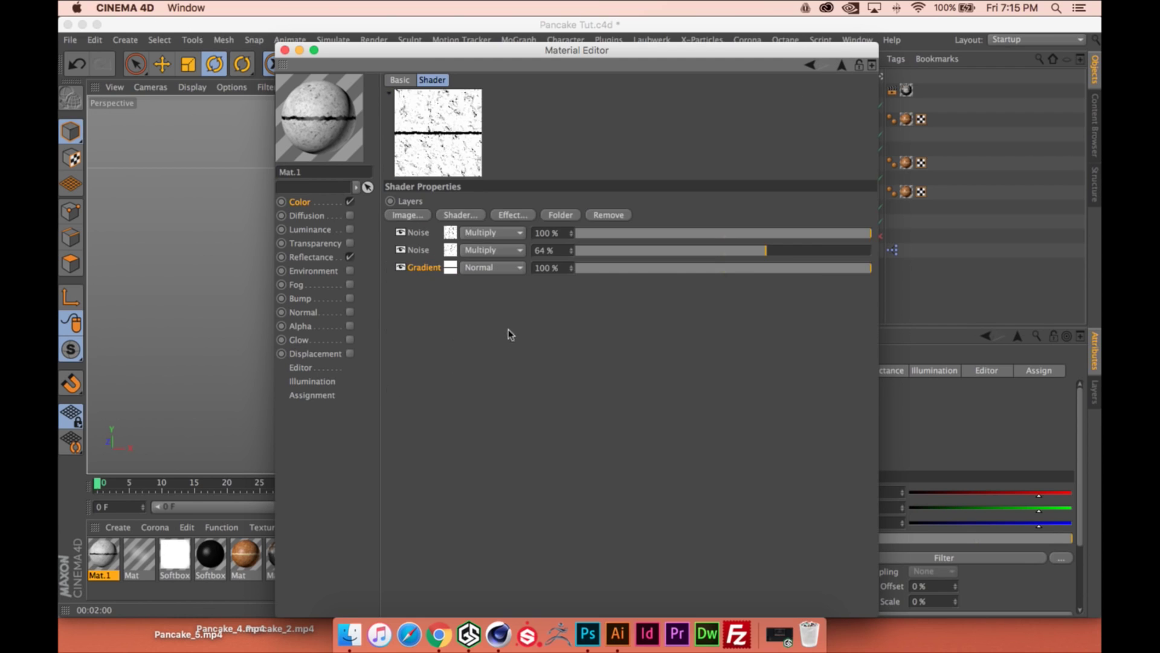
left_click(451, 266)
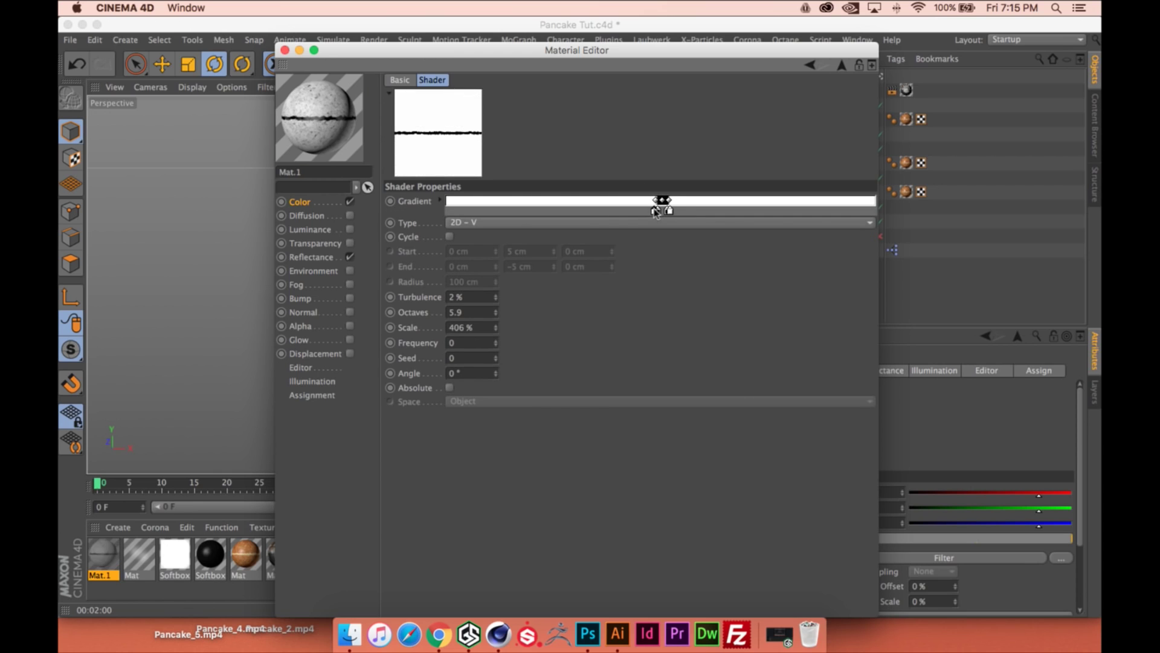
double_click(655, 210)
left_click_drag(597, 239, 580, 246)
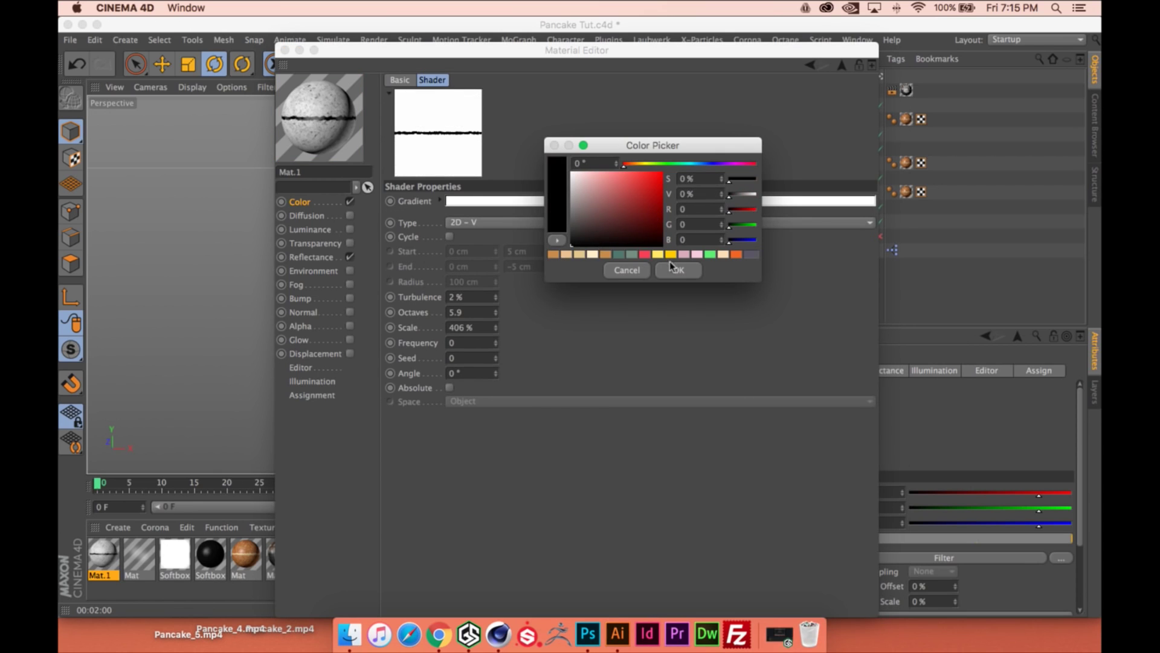
left_click(679, 271)
double_click(660, 208)
left_click_drag(626, 212, 575, 173)
left_click(687, 269)
Set the mask gradient's third colour knot to white and its last knot to black
double_click(666, 212)
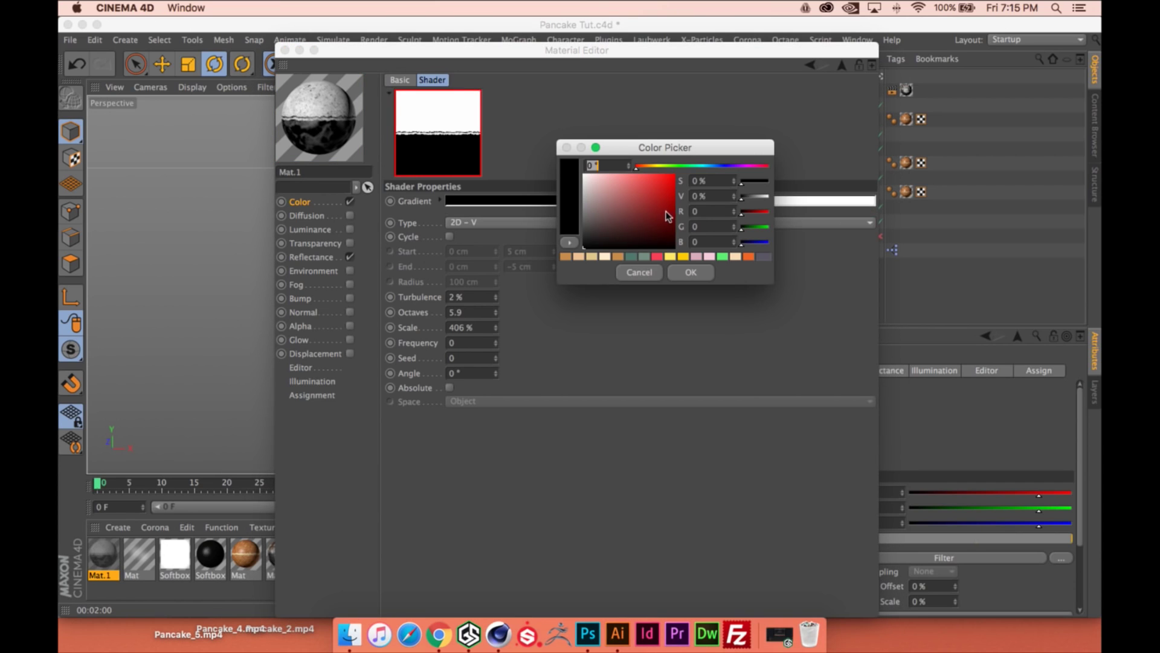
left_click_drag(631, 215, 567, 149)
left_click(682, 267)
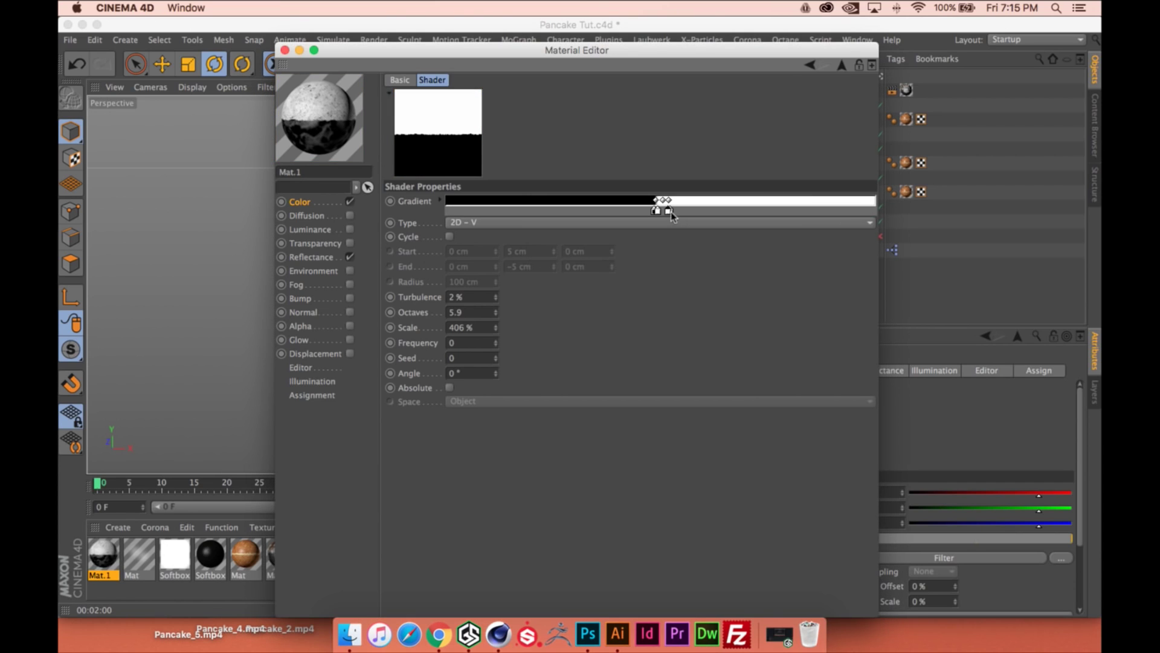
double_click(669, 211)
left_click(636, 217)
left_click_drag(636, 216, 639, 245)
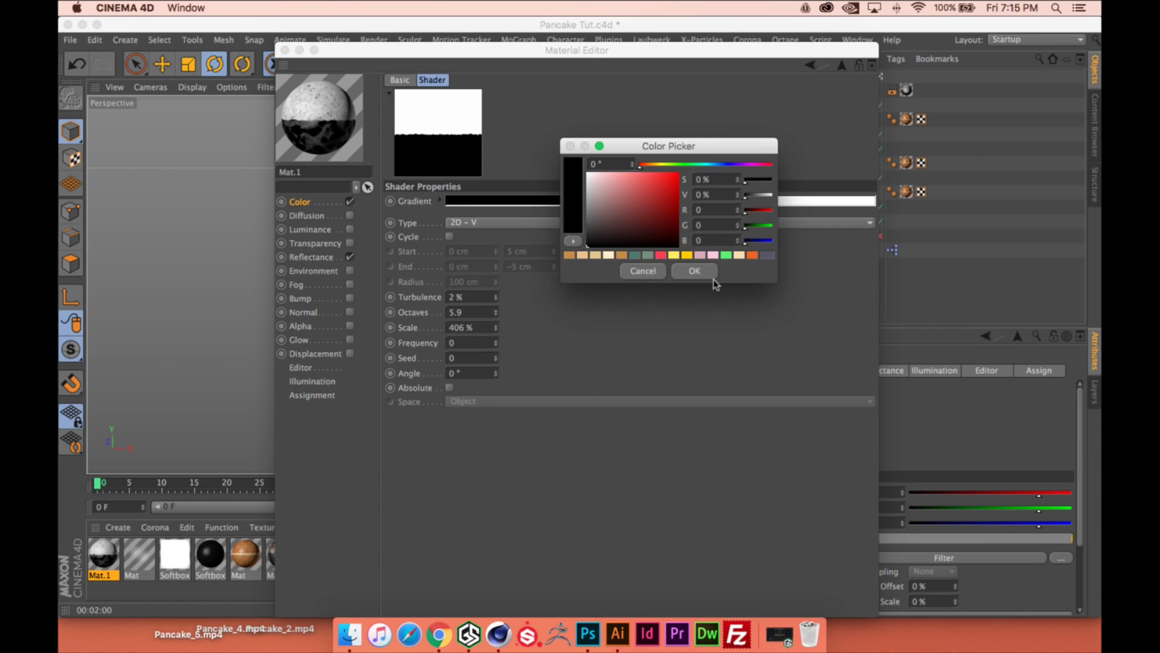
left_click(704, 272)
Move the Gradient above both Noise layers in Screen mode, set the lowest Noise to Normal, and return to the Filter shader
left_click(842, 65)
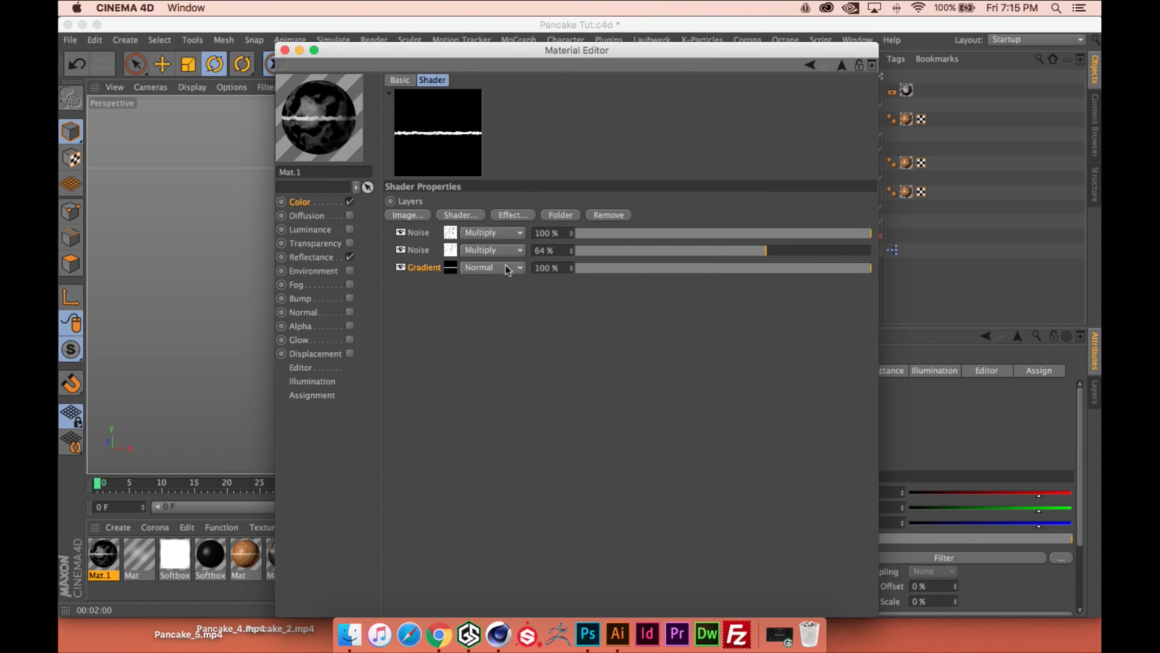
left_click_drag(427, 268, 485, 244)
left_click(485, 244)
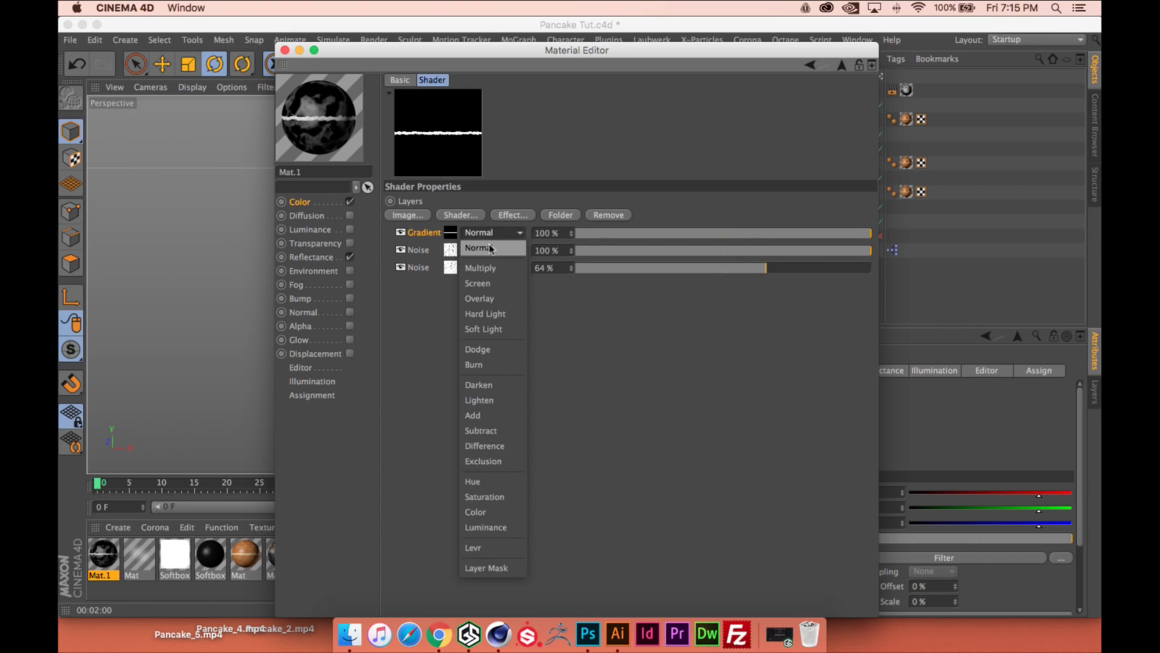
left_click(483, 277)
left_click(493, 267)
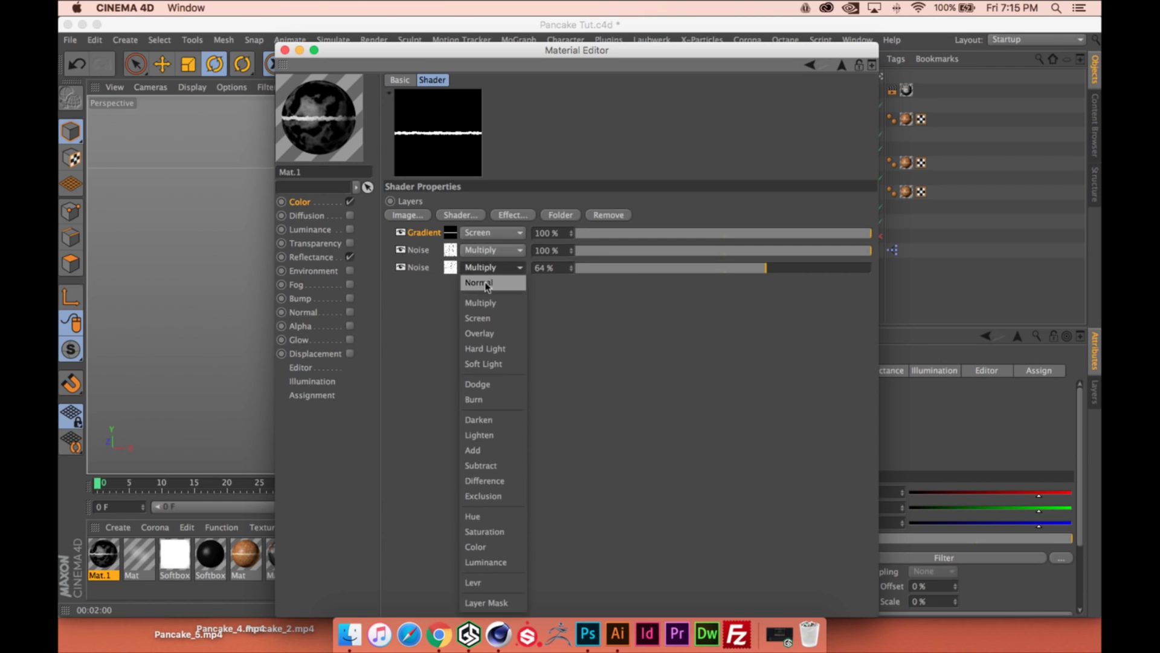
left_click(480, 279)
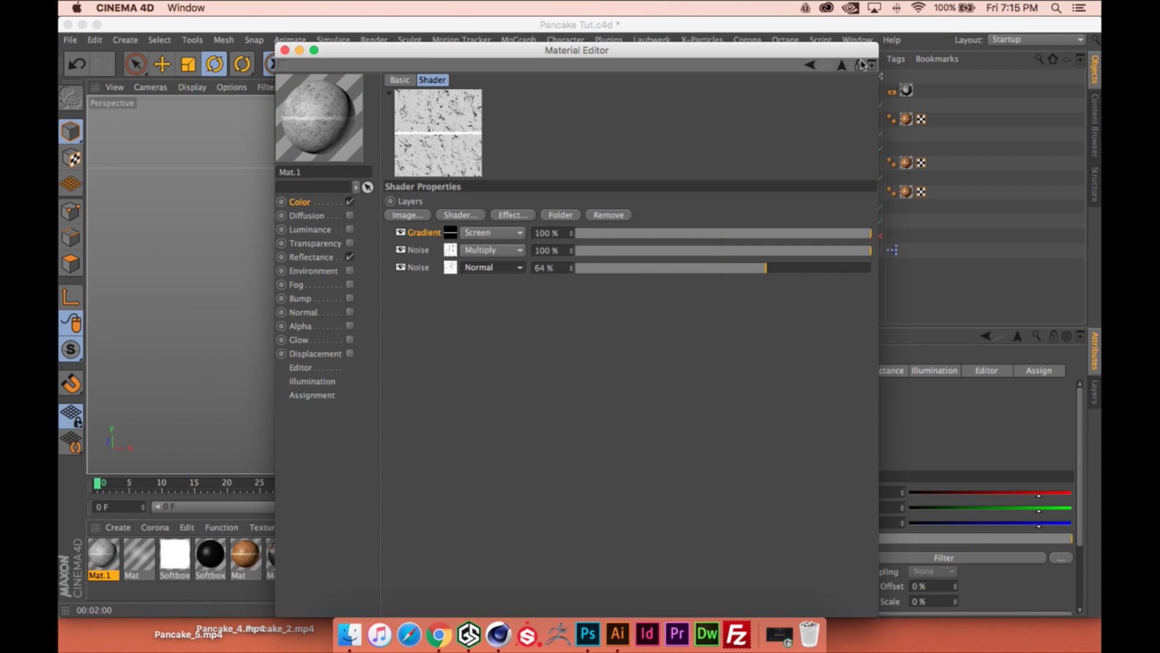
left_click(842, 65)
left_click(842, 64)
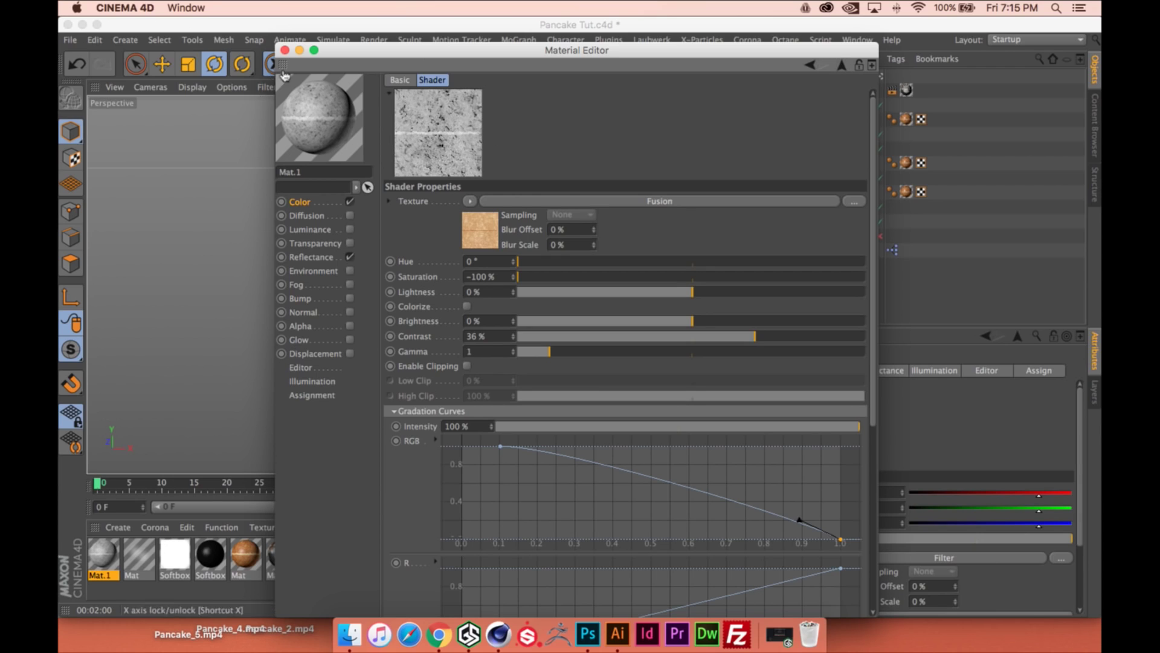
Leave the Material Editor and set the Height of the Displacer under Pancake to 0.5 cm
left_click(285, 51)
left_click(810, 223)
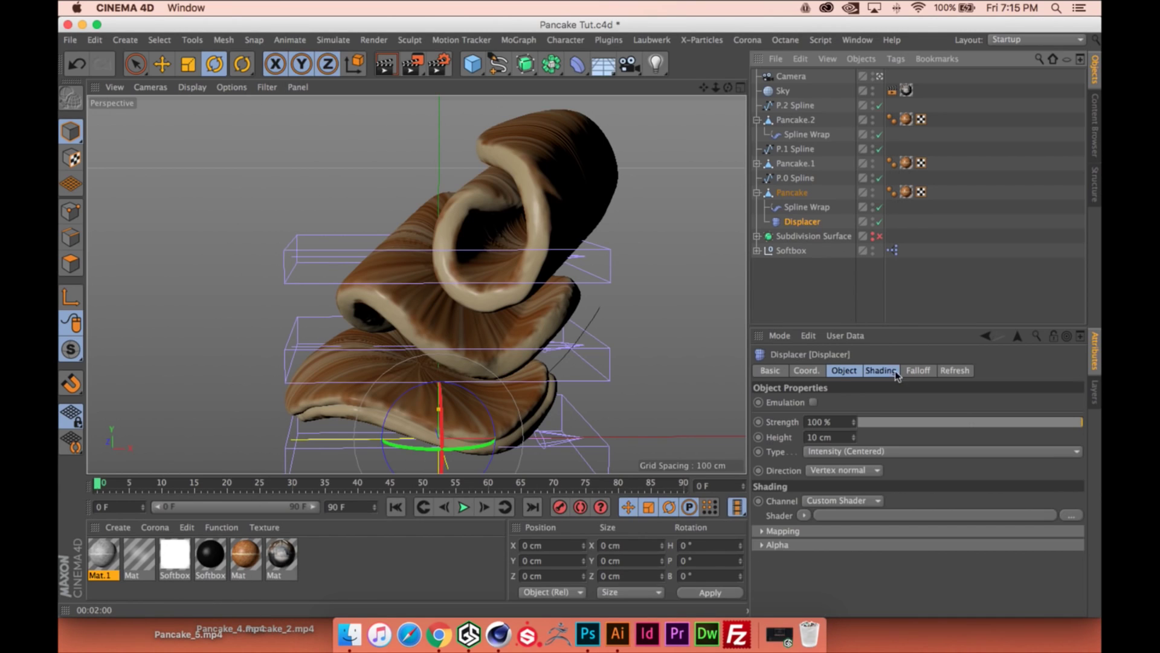
left_click(845, 371)
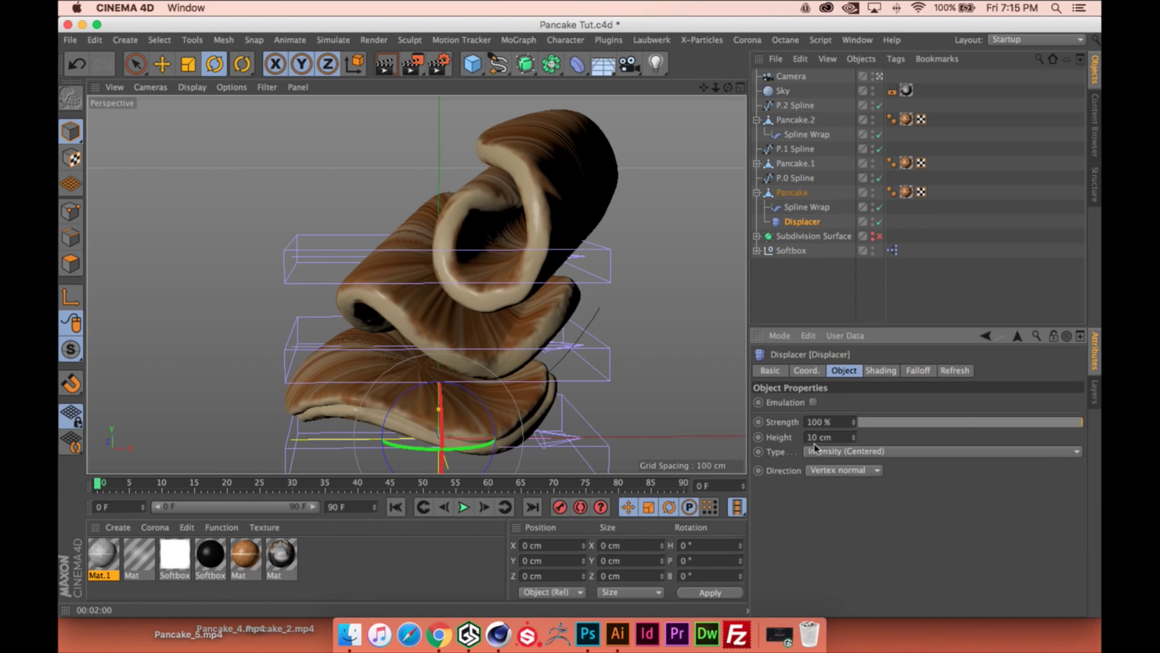
key("Return")
type(".5")
Set the shading channel of the Displacer under Pancake to Color
left_click(887, 371)
left_click(850, 403)
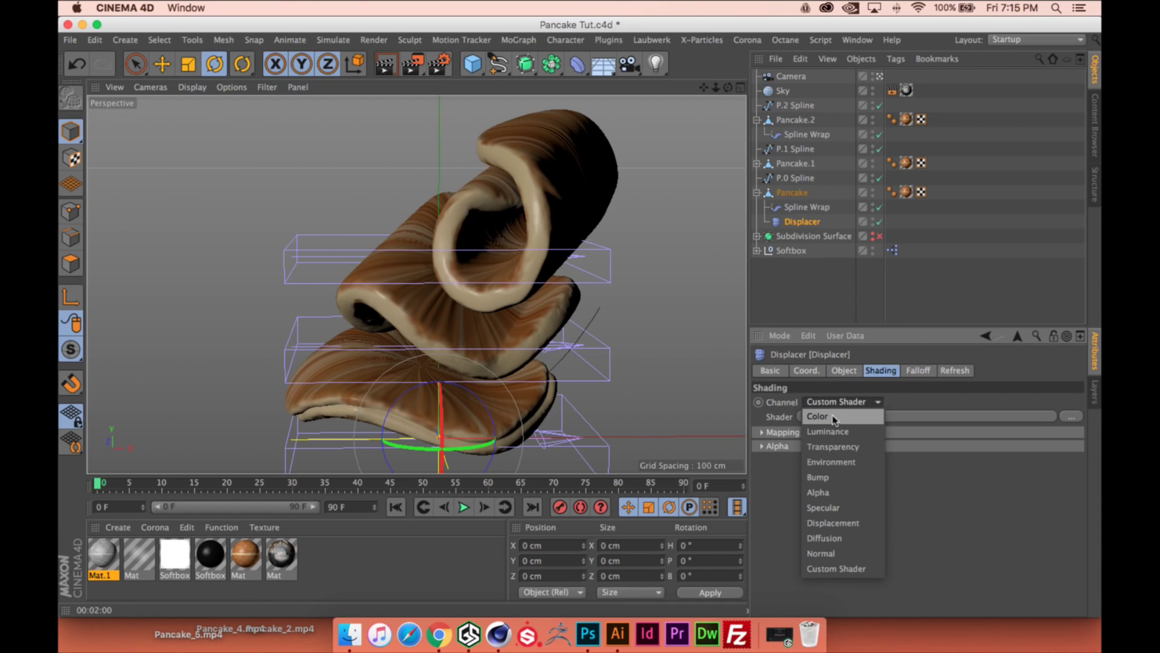
left_click(833, 417)
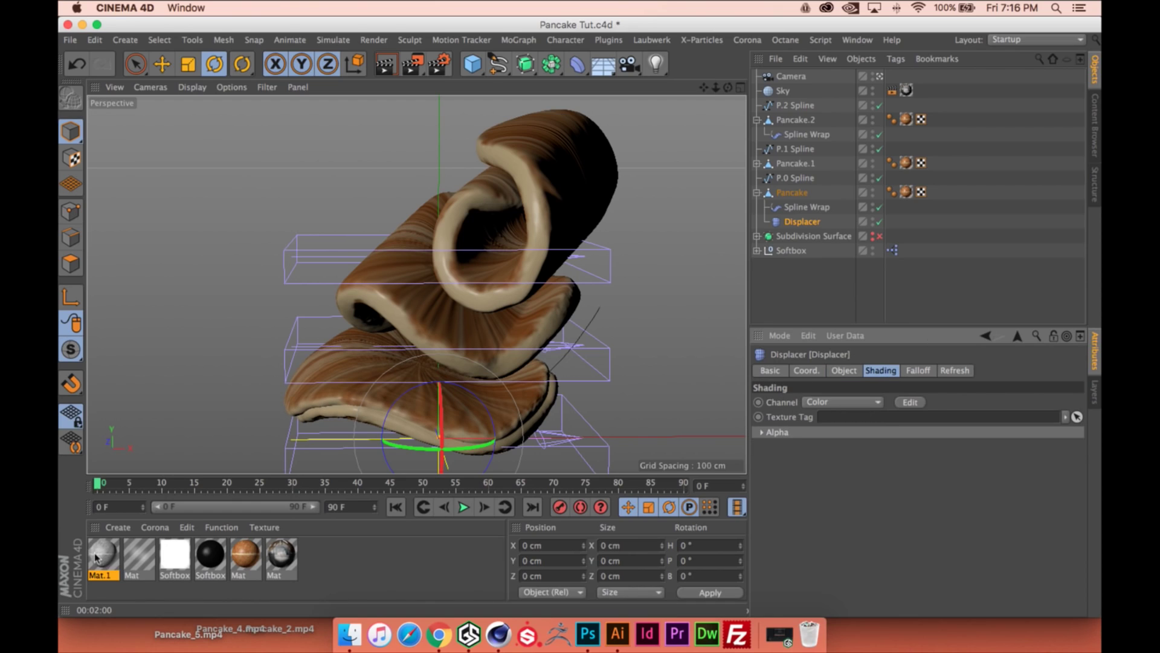
Apply Mat.1 to Pancake before its existing material and link that new tag as the Displacer's Texture Tag
mouse_move(103, 556)
left_mouse_down()
mouse_move(367, 509)
mouse_move(885, 200)
mouse_move(807, 192)
mouse_move(919, 189)
mouse_move(900, 192)
left_mouse_up()
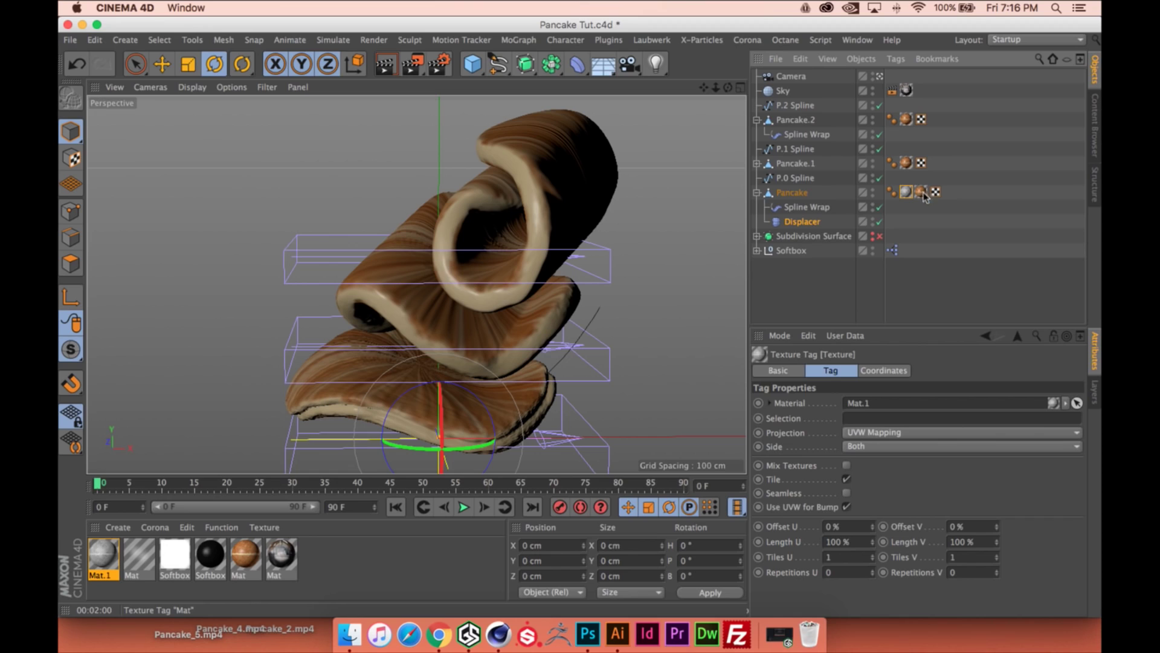
left_click(801, 224)
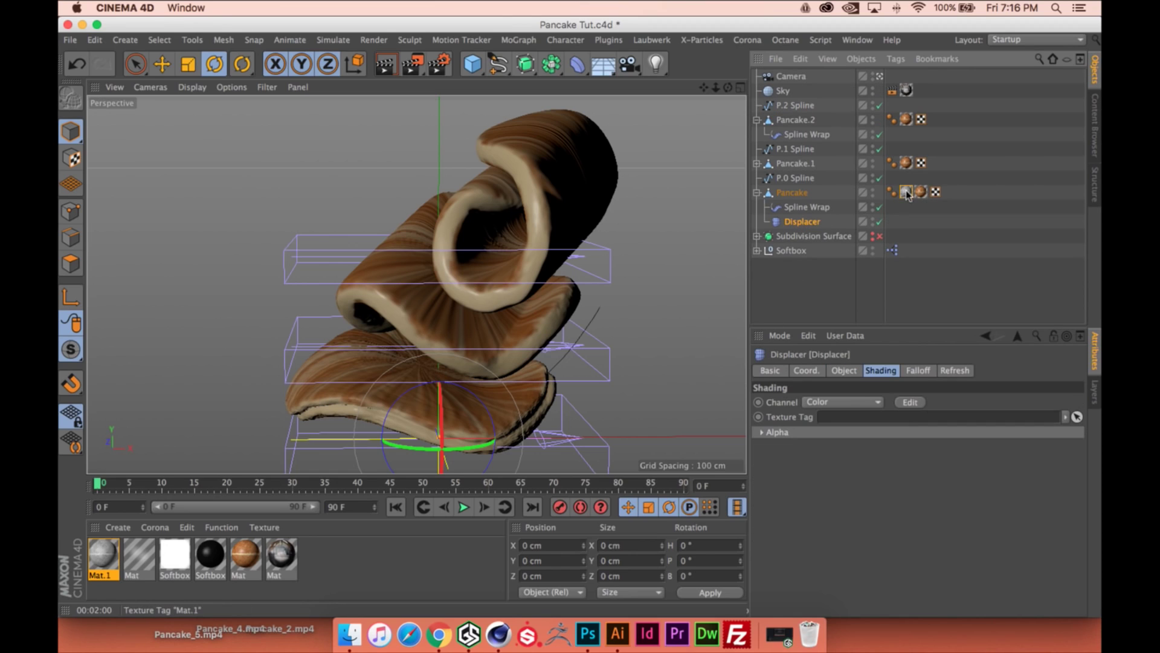
left_click_drag(907, 193, 905, 422)
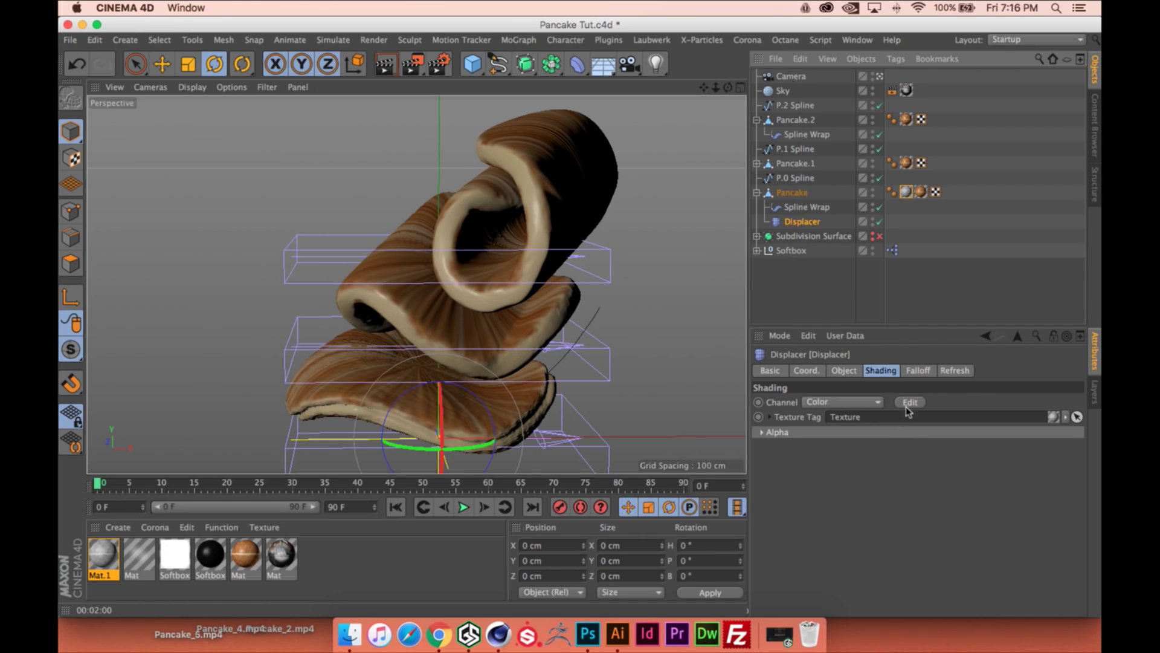
Copy the Displacer and the Mat.1 tag to Pancake.1, and link the copied tag as the new Displacer's Texture Tag
mouse_move(803, 221)
left_mouse_down()
mouse_move(793, 172)
mouse_move(794, 182)
left_mouse_up()
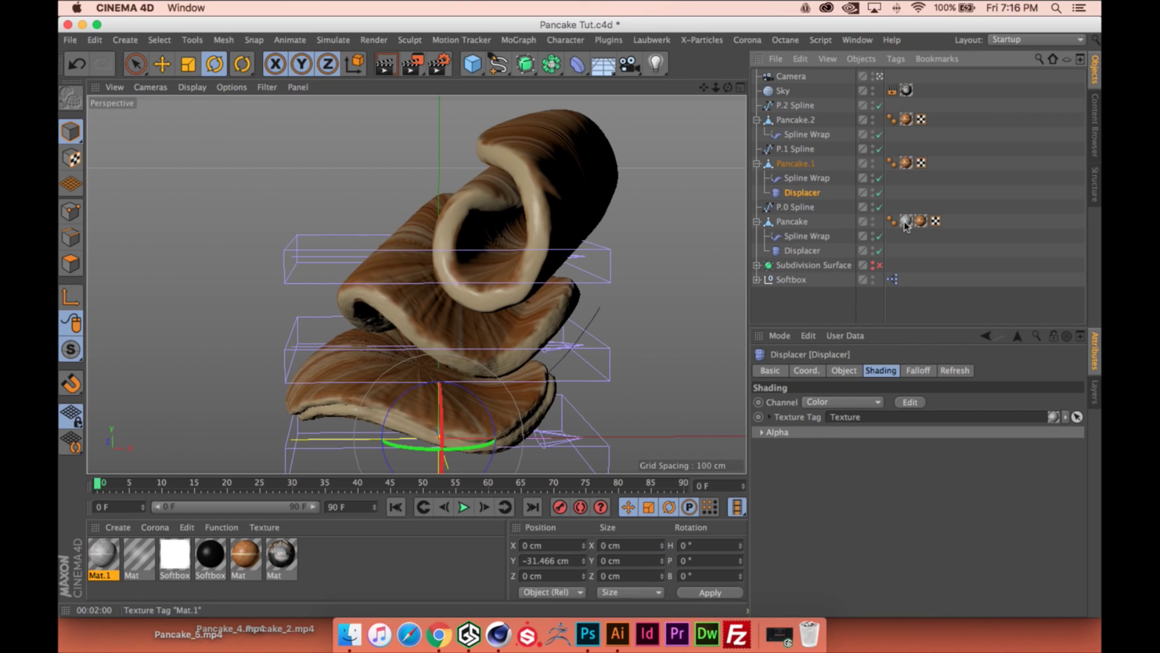
left_click(906, 221)
mouse_move(905, 176)
left_mouse_down()
mouse_move(906, 164)
mouse_move(911, 394)
mouse_move(894, 419)
left_mouse_up()
left_click(816, 193)
Copy the Displacer and the Mat.1 tag to Pancake.2, and link the copied tag in that Displacer's shading settings
left_click_drag(798, 140, 799, 142, "ctrl")
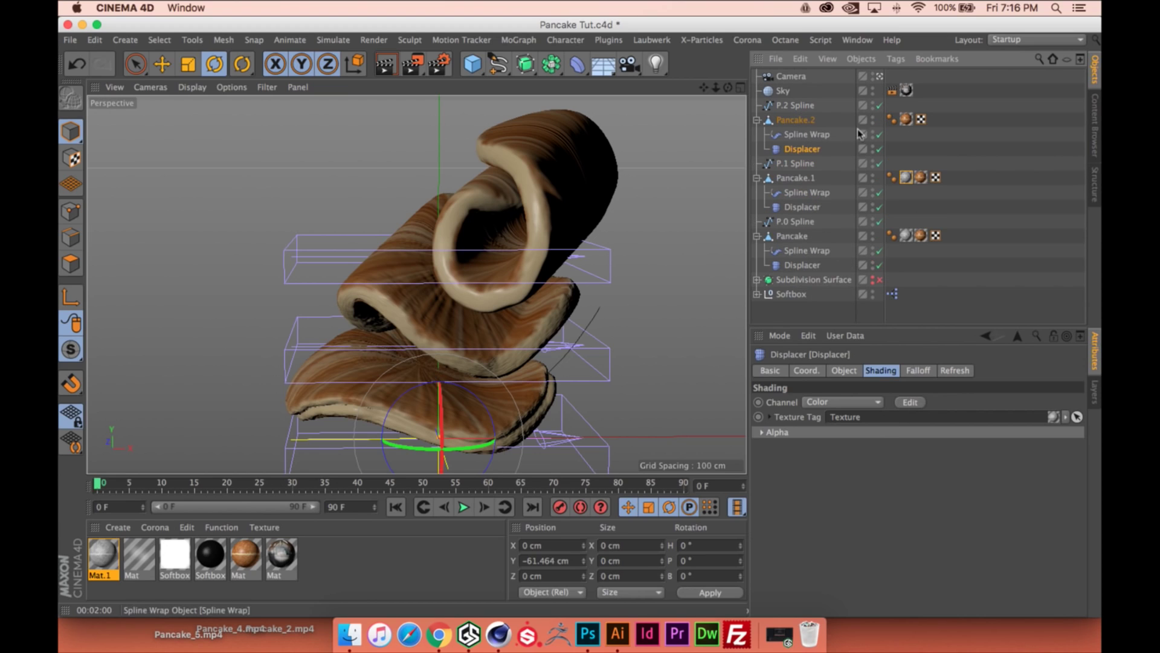
left_click(906, 177)
double_click(906, 177)
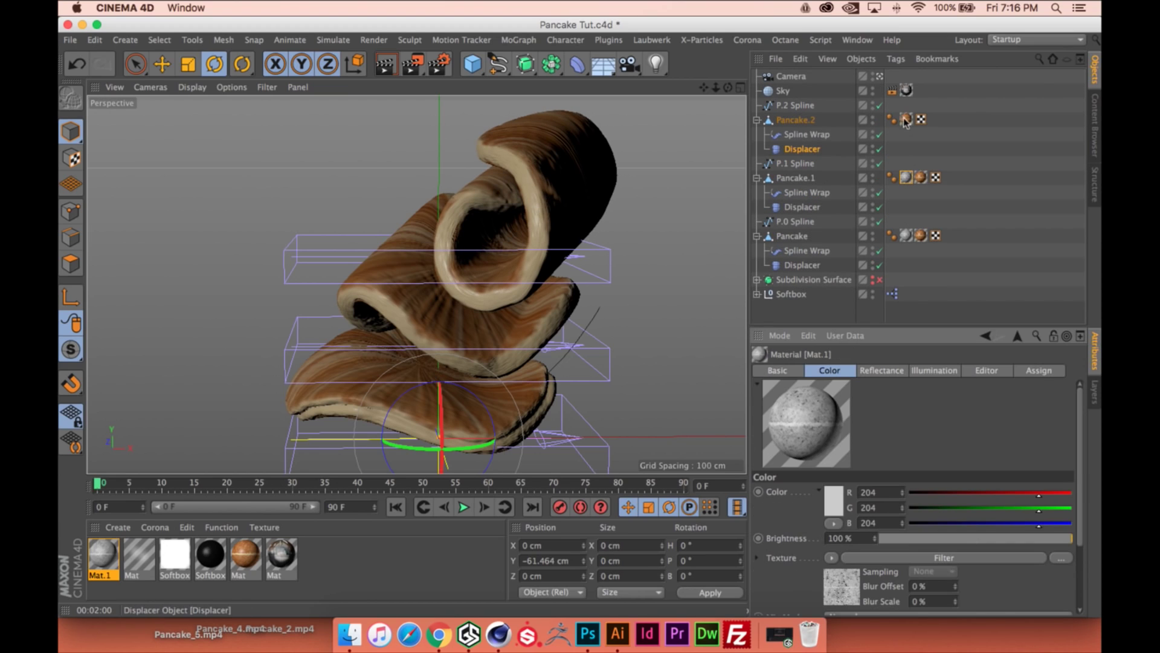
mouse_move(907, 178)
left_mouse_down("ctrl")
mouse_move(907, 121)
mouse_move(897, 419)
left_mouse_up("ctrl")
left_click(802, 149)
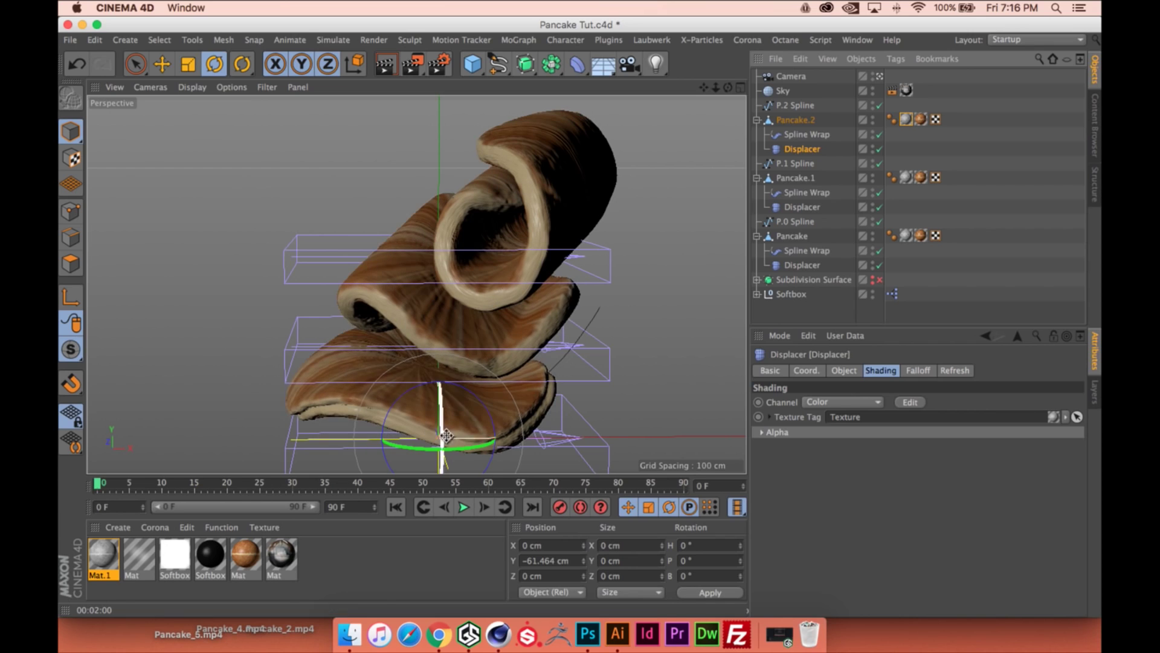
Render the view, and raise the contrast of Mat.1's Filter shader in the Color channel to 69%
key("ctrl+r")
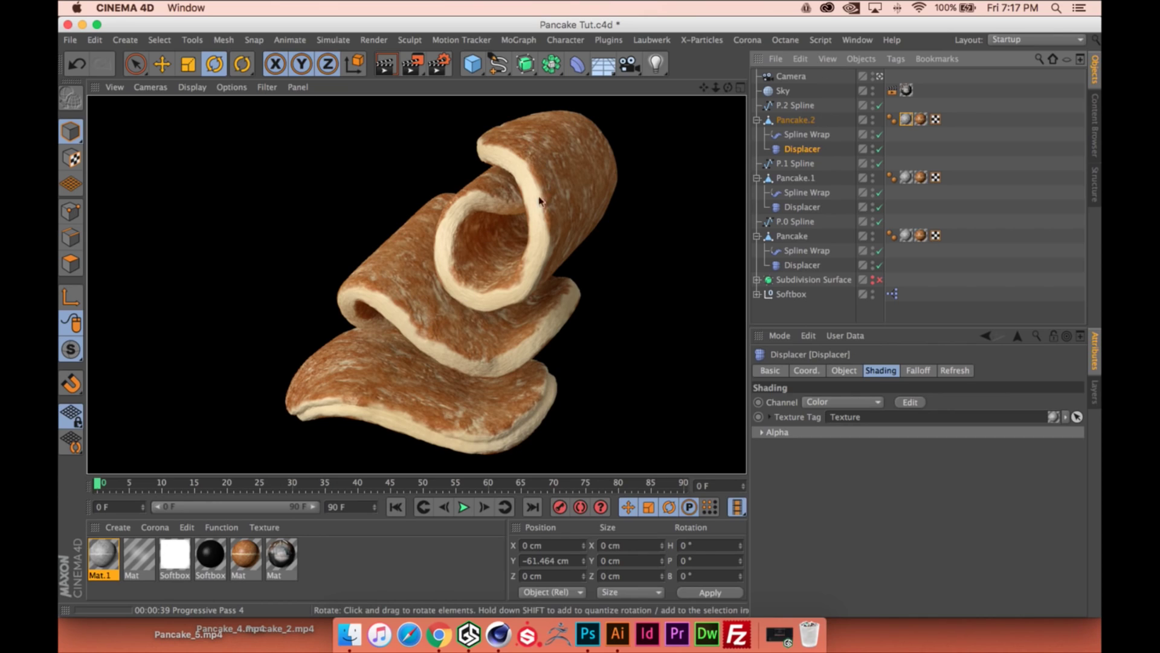
left_click(802, 207, "shift")
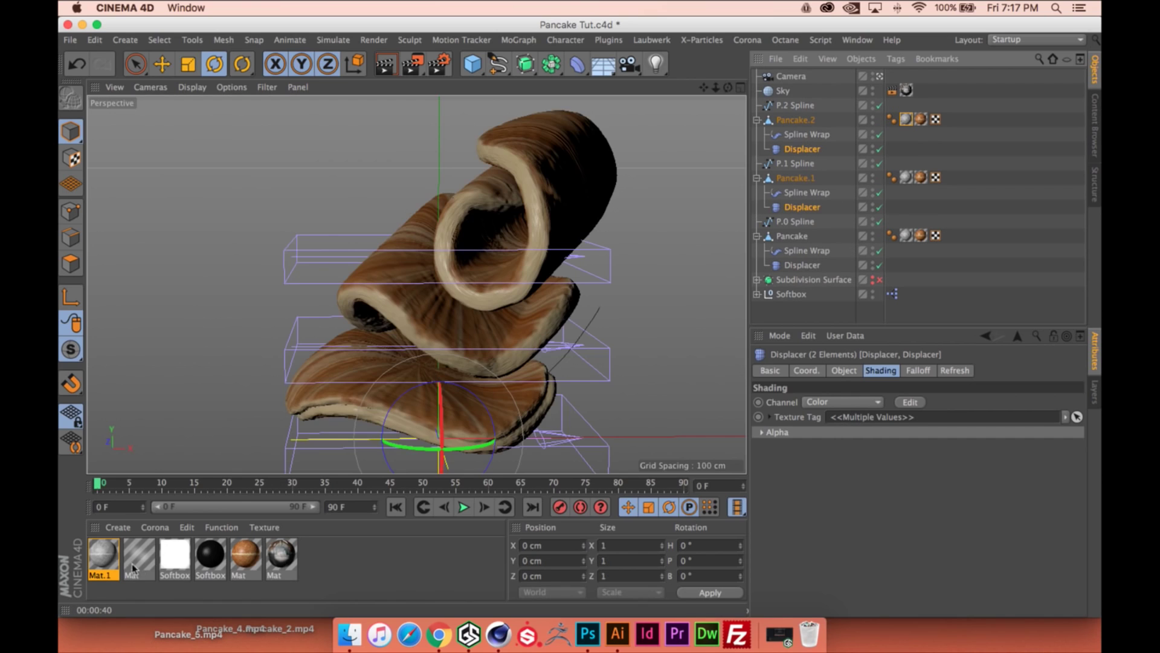
double_click(104, 554)
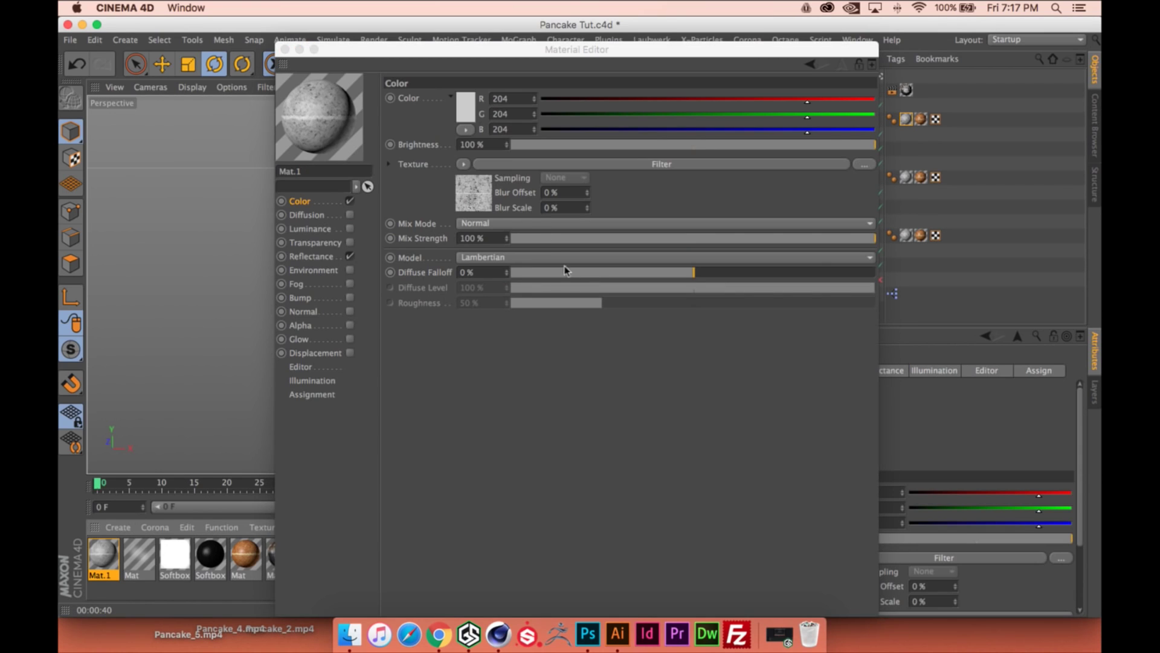
left_click(515, 163)
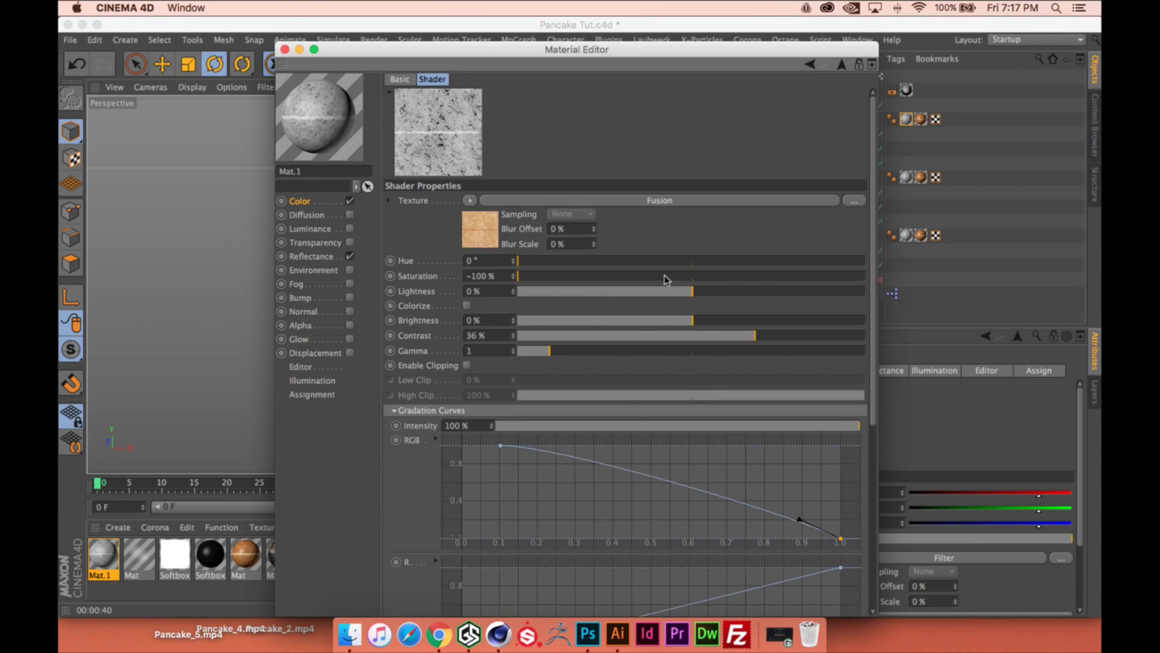
left_click_drag(757, 335, 814, 337)
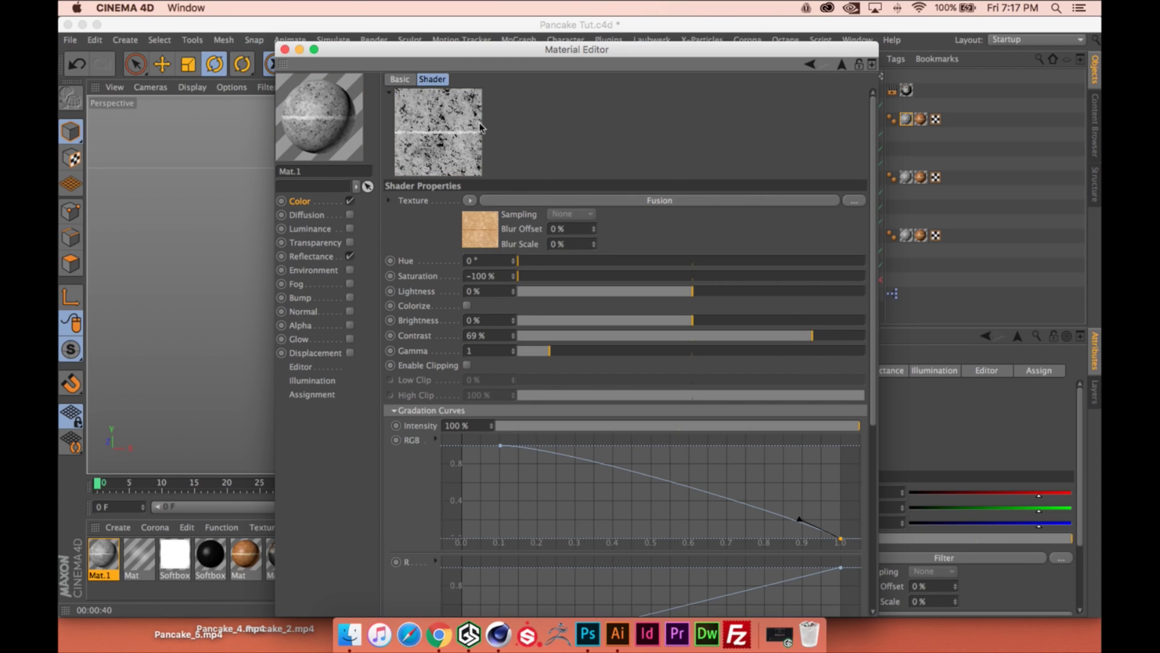
left_click(285, 49)
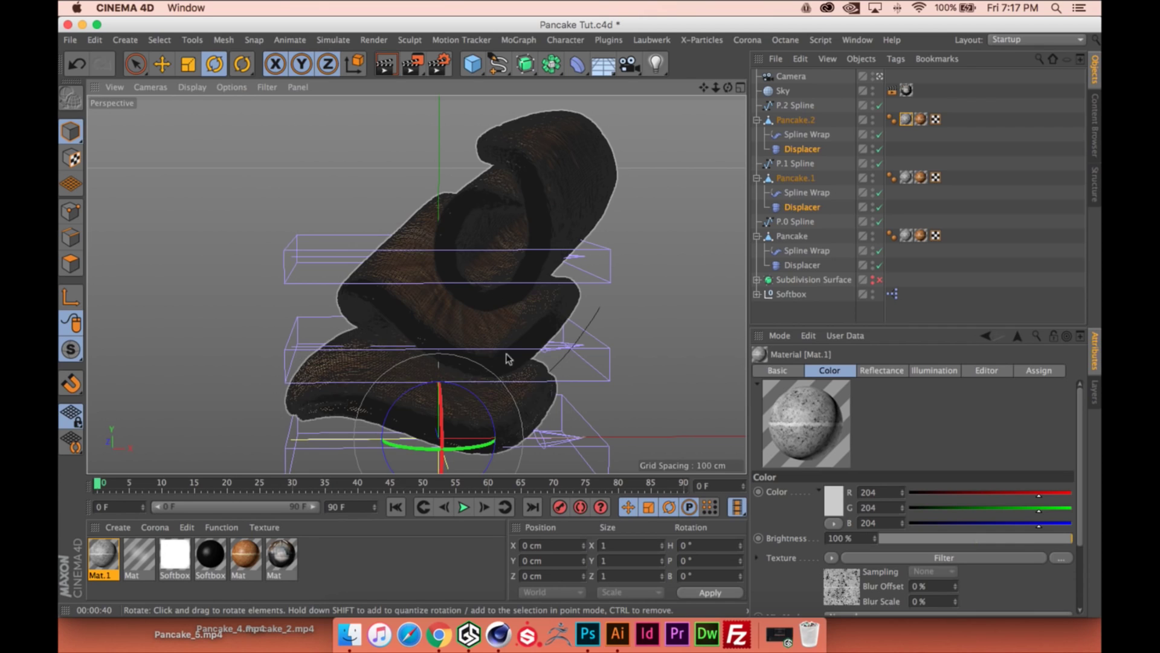
Subdivide Pancake.2, Pancake.1 and Pancake with Subdivision 1 and Smooth Subdivision, and render the view with nothing selected
left_click(792, 120)
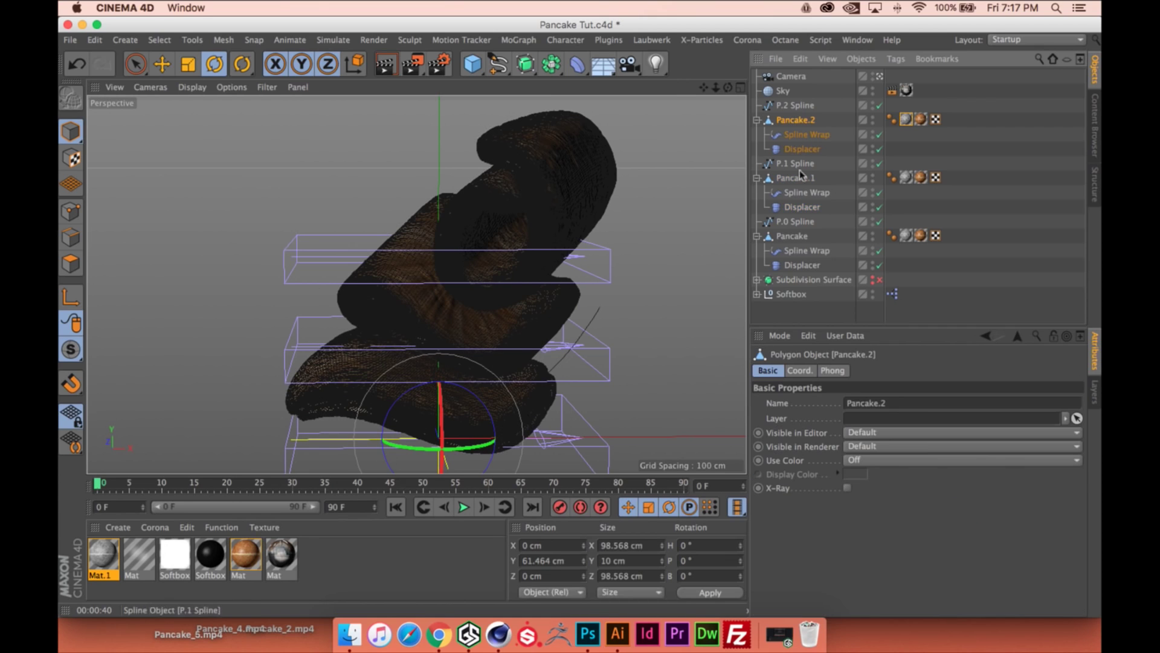
left_click(792, 177, "ctrl")
left_click(792, 236, "ctrl")
left_click(224, 40)
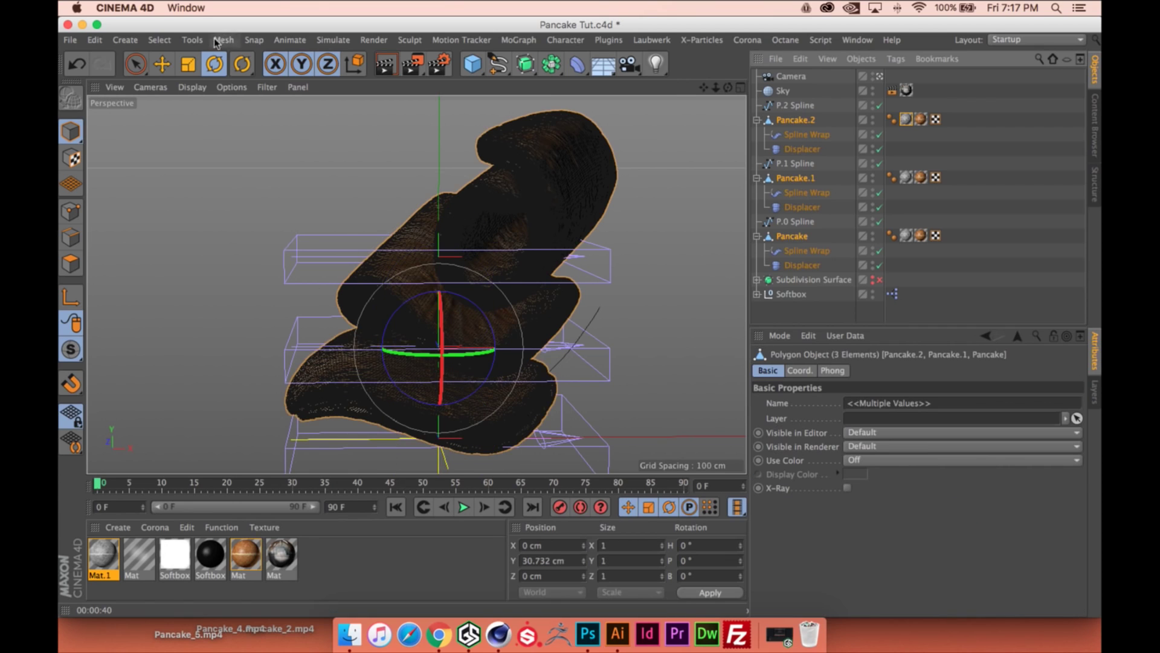
mouse_move(242, 77)
left_click(421, 218)
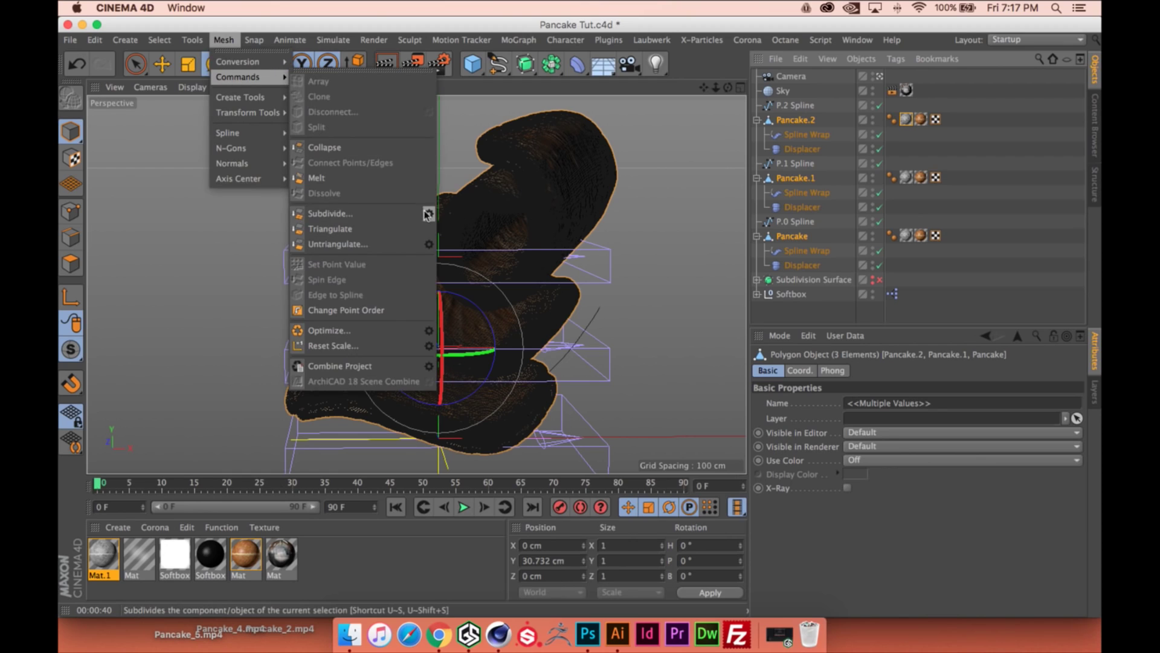
left_click(421, 195)
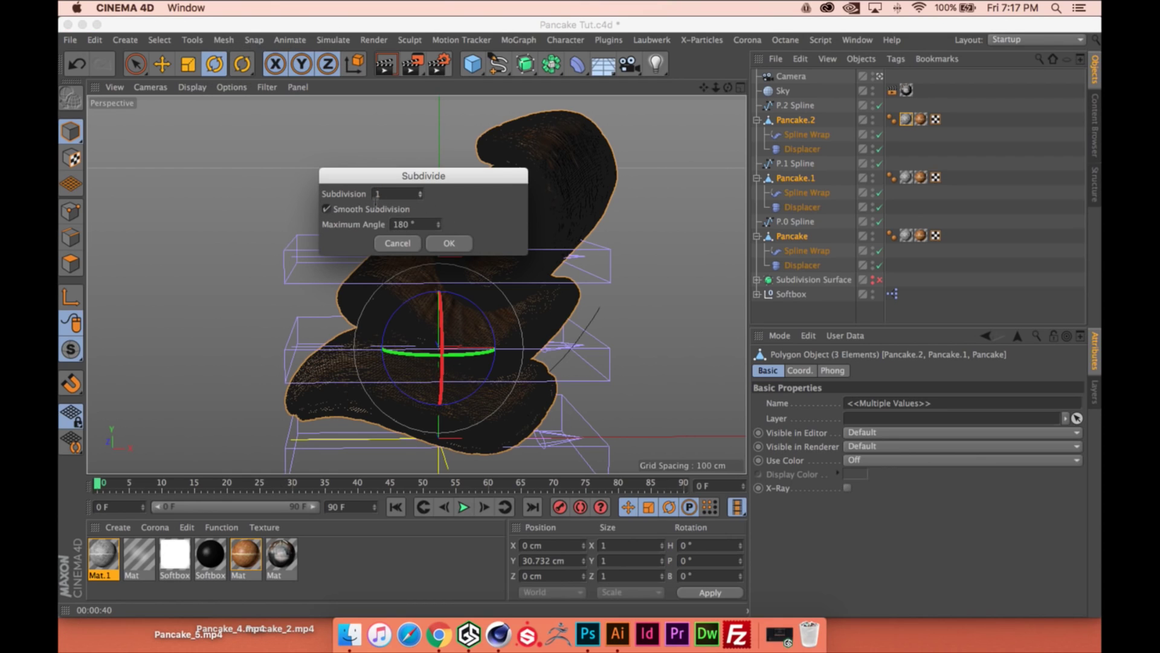
left_click(463, 244)
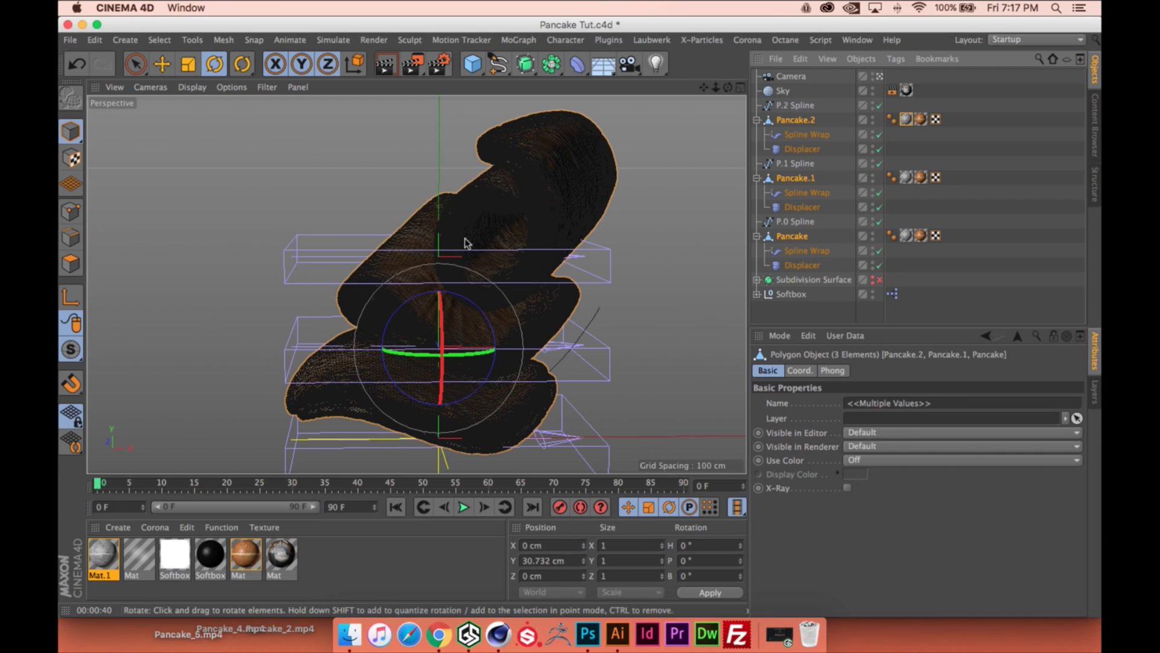
left_click(975, 197)
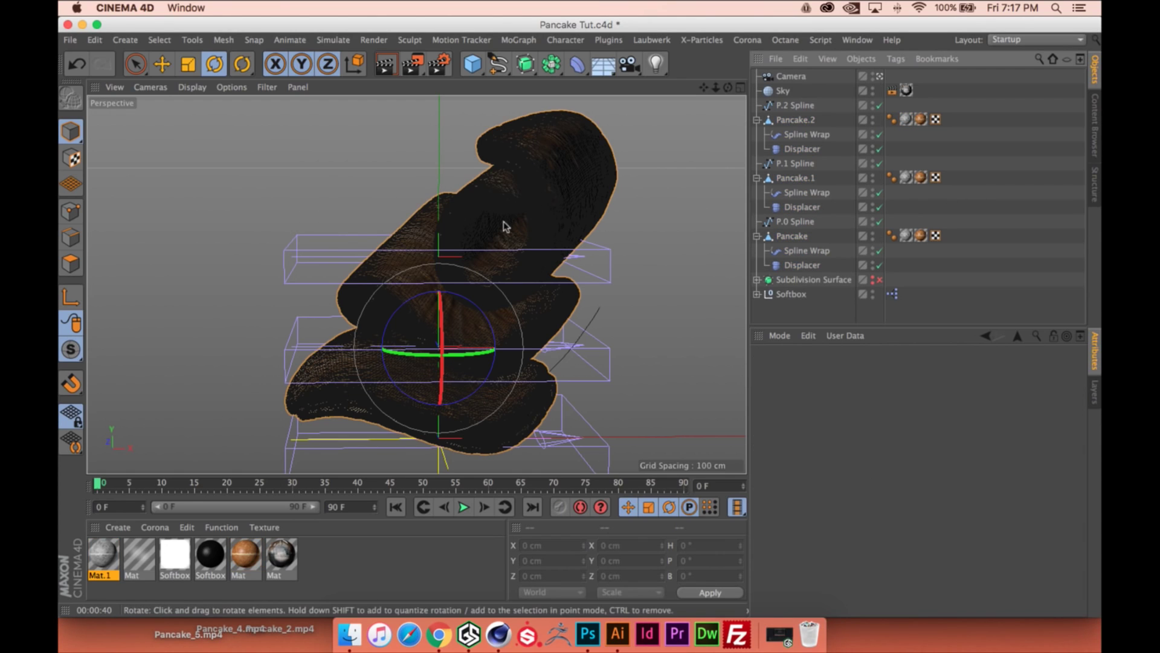
key("super+r")
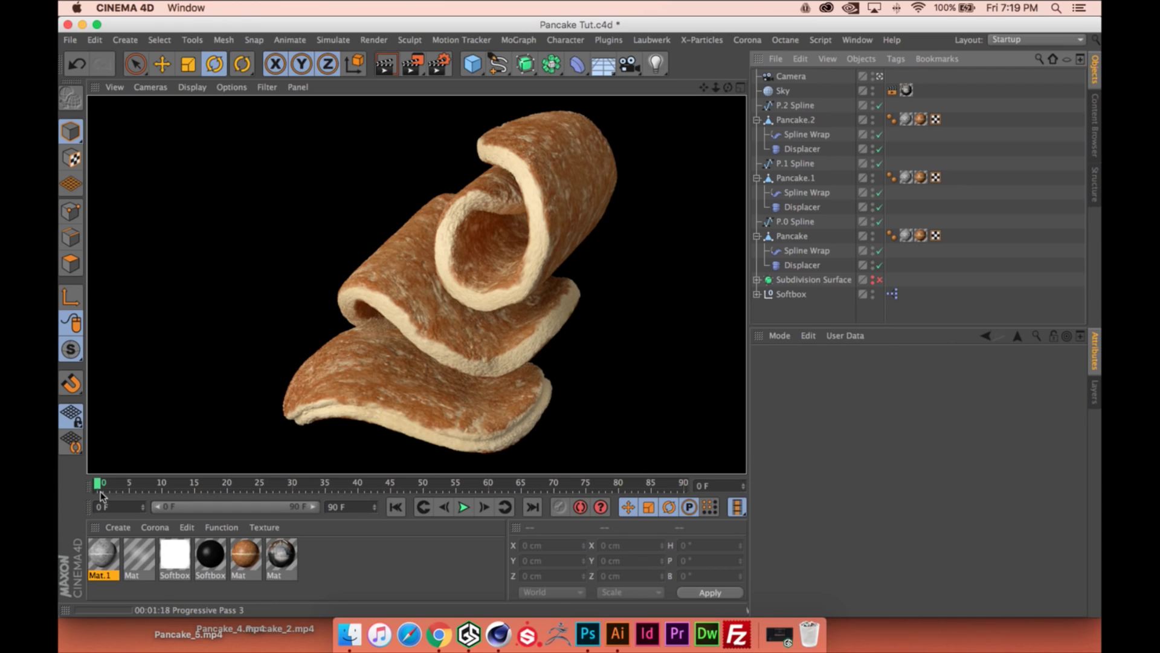
In the render settings' Save options, set the output file to Pancake in the tex folder
key("super+b")
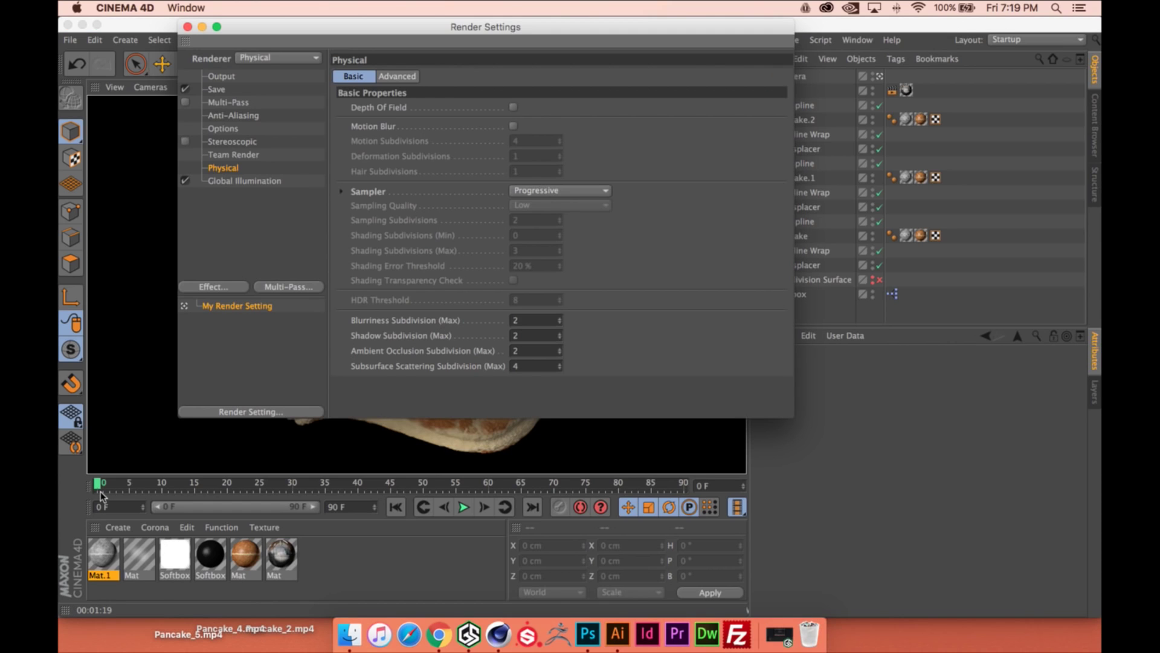
left_click(222, 89)
left_click(775, 103)
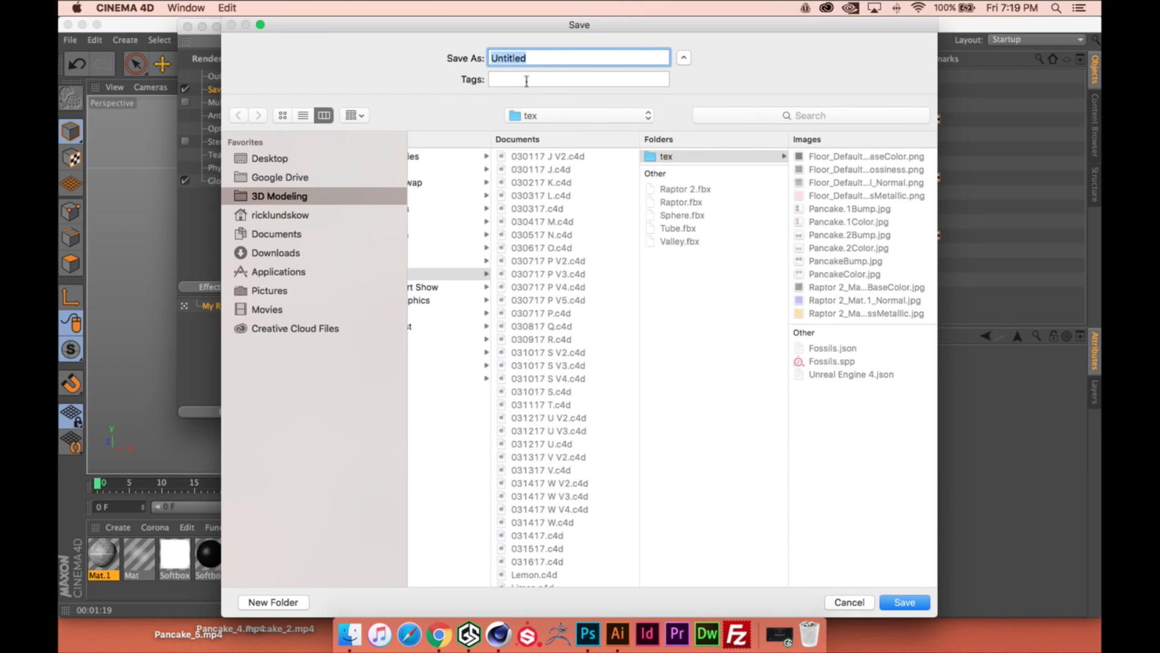
type("Pancake")
key("Return")
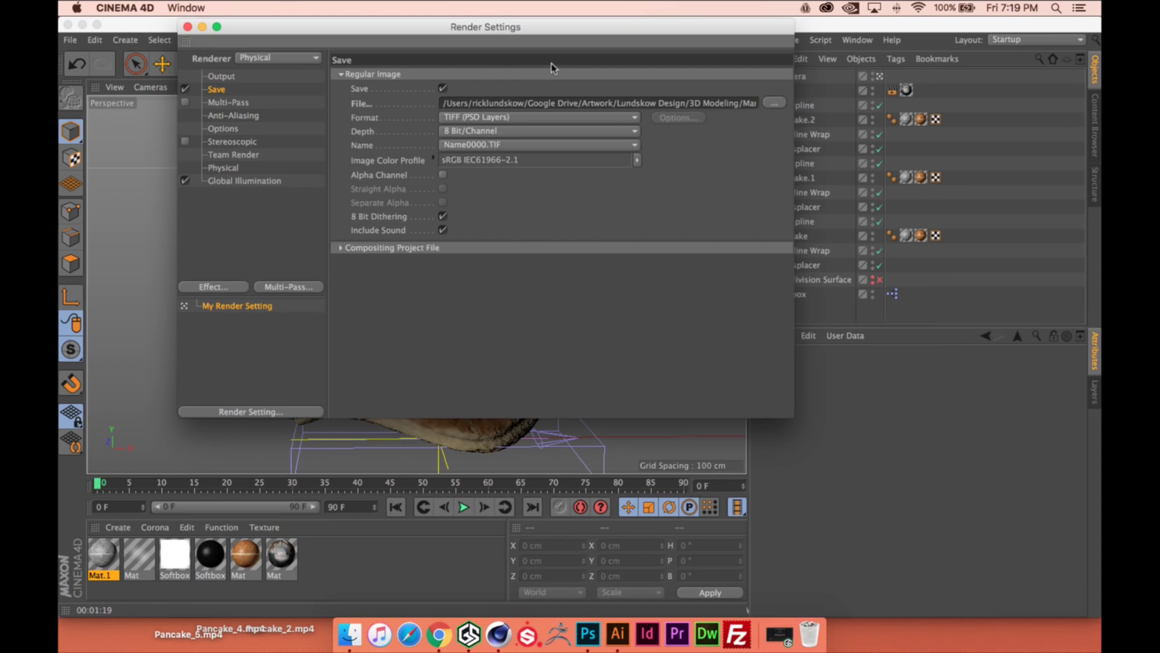
Set the render output format to Photoshop (PSD) and enable the Alpha Channel
left_click(465, 121)
left_click(514, 223)
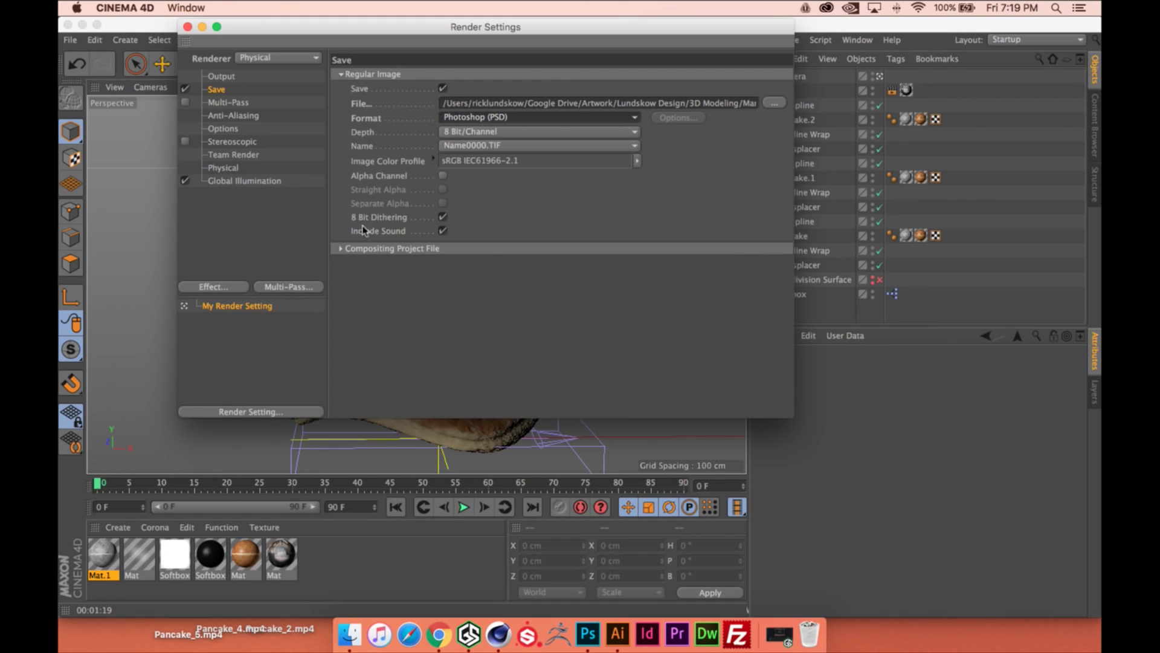
left_click(443, 175)
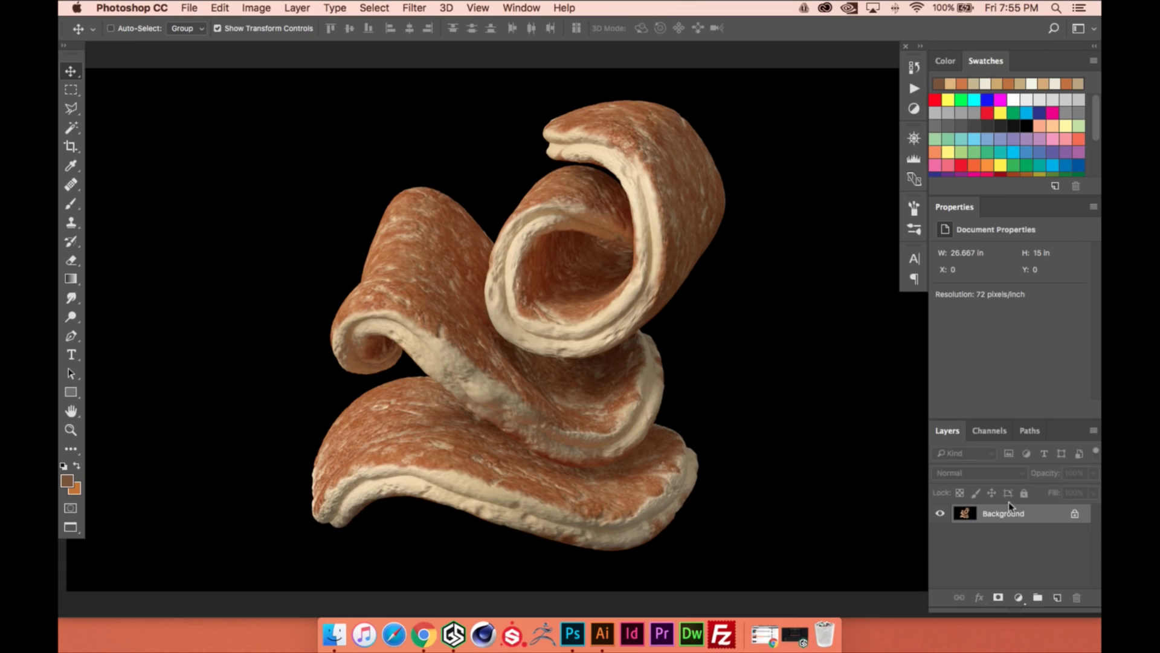
In Photoshop, duplicate the render's Background layer, duplicate that copy again, and hide the topmost copy
key("super+j")
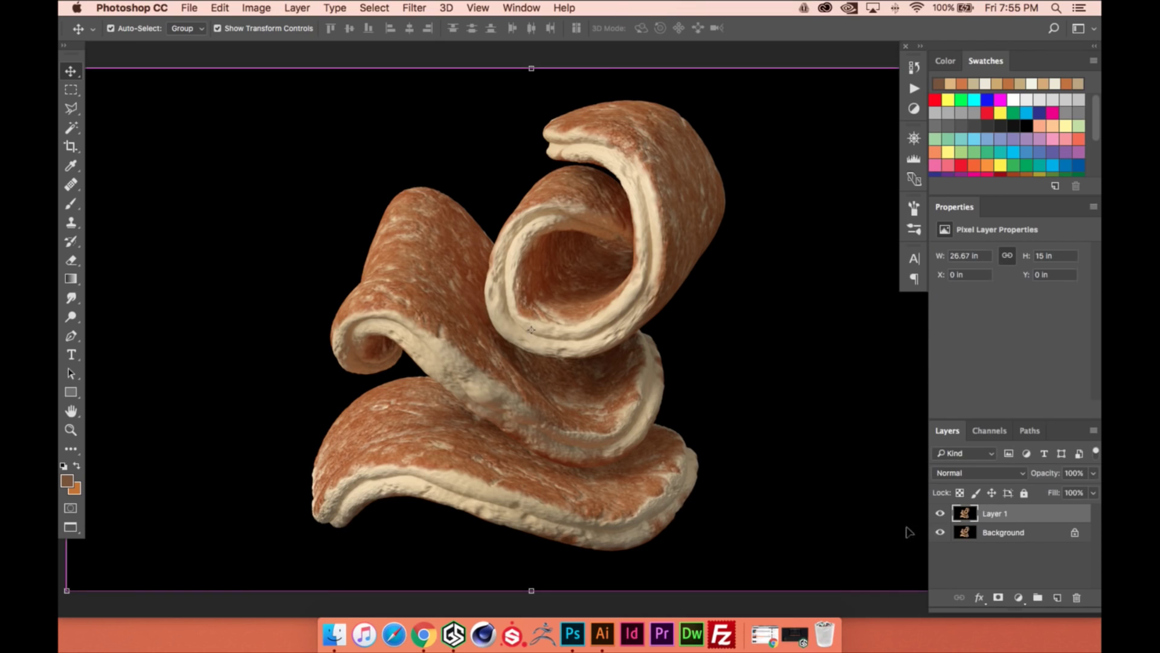
key("super")
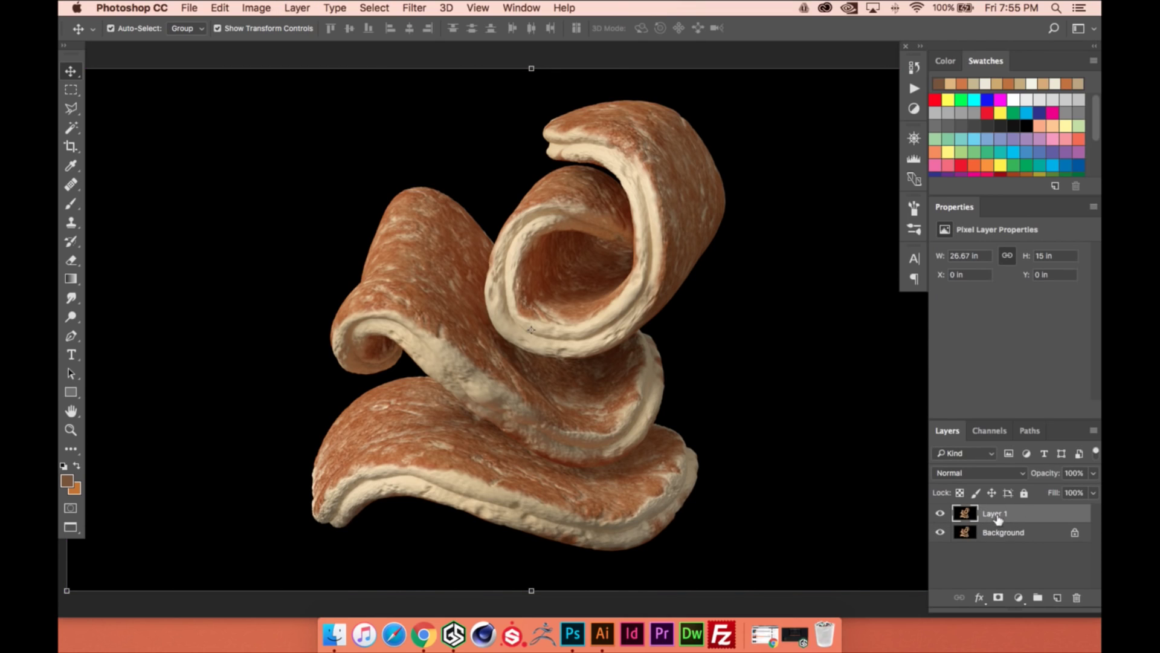
key("super+j")
left_click(940, 513)
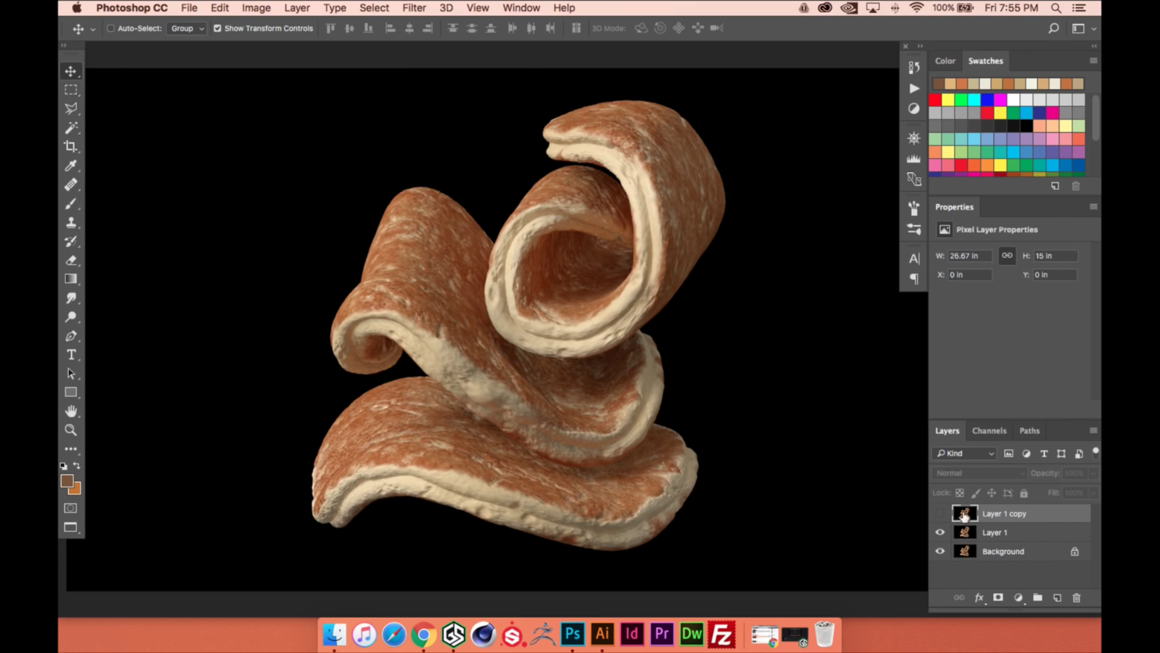
Apply a Gaussian Blur with a 1.3-pixel radius to Layer 1
left_click(1006, 532)
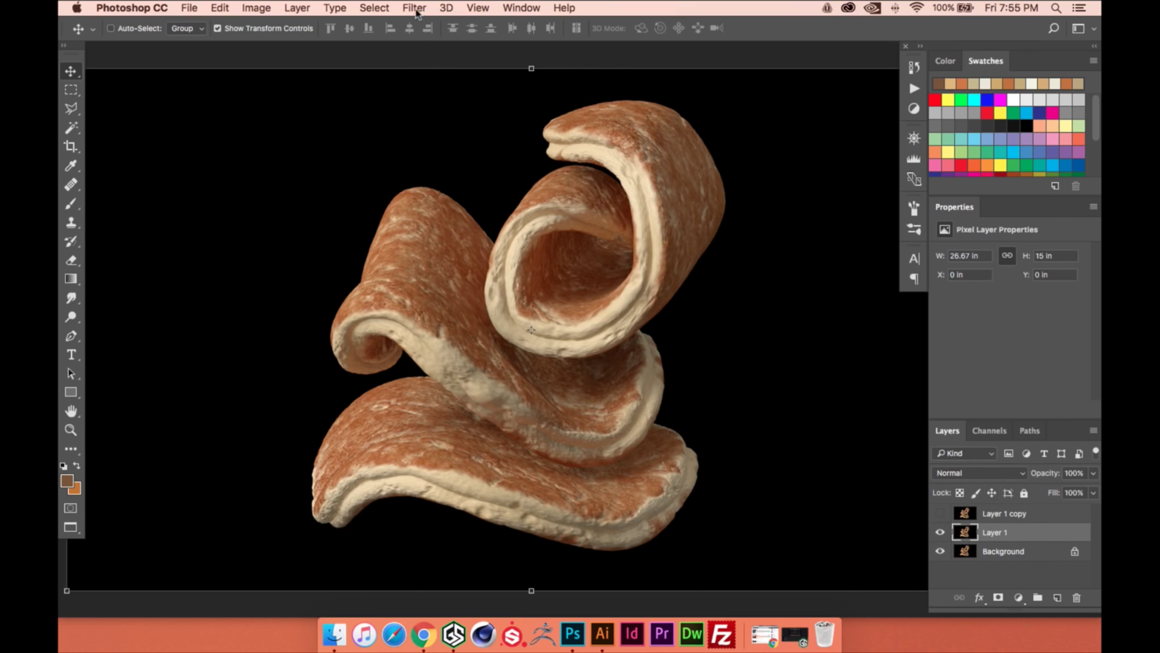
left_click(416, 8)
mouse_move(483, 180)
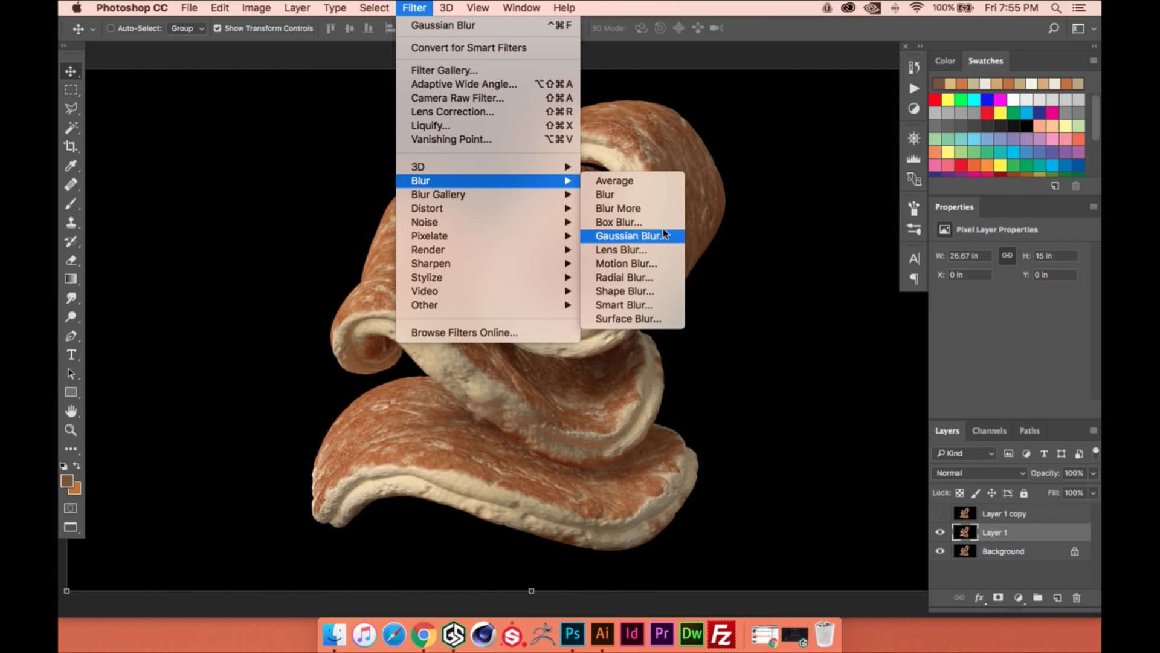
left_click(628, 236)
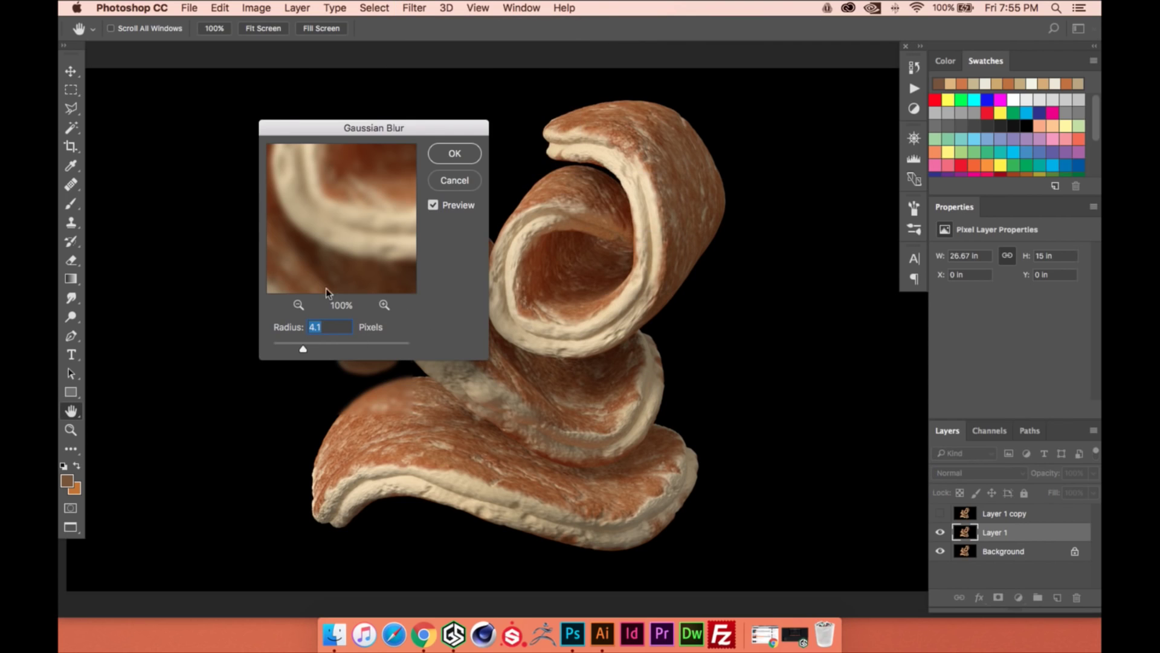
type("1.2")
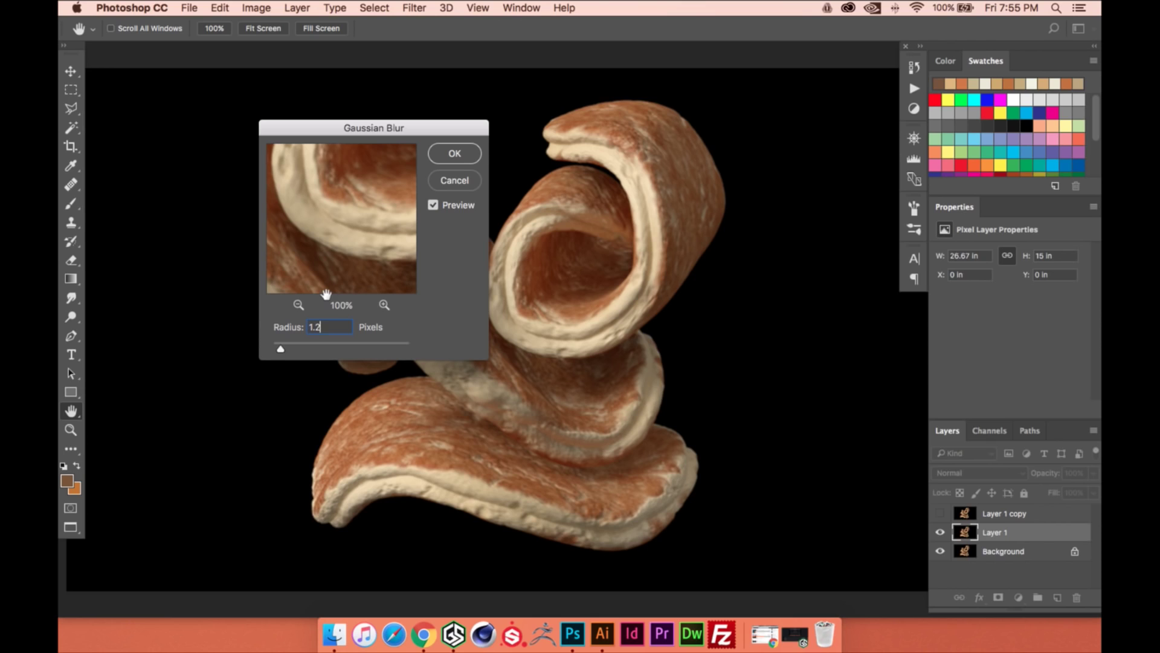
left_click_drag(332, 202, 348, 258)
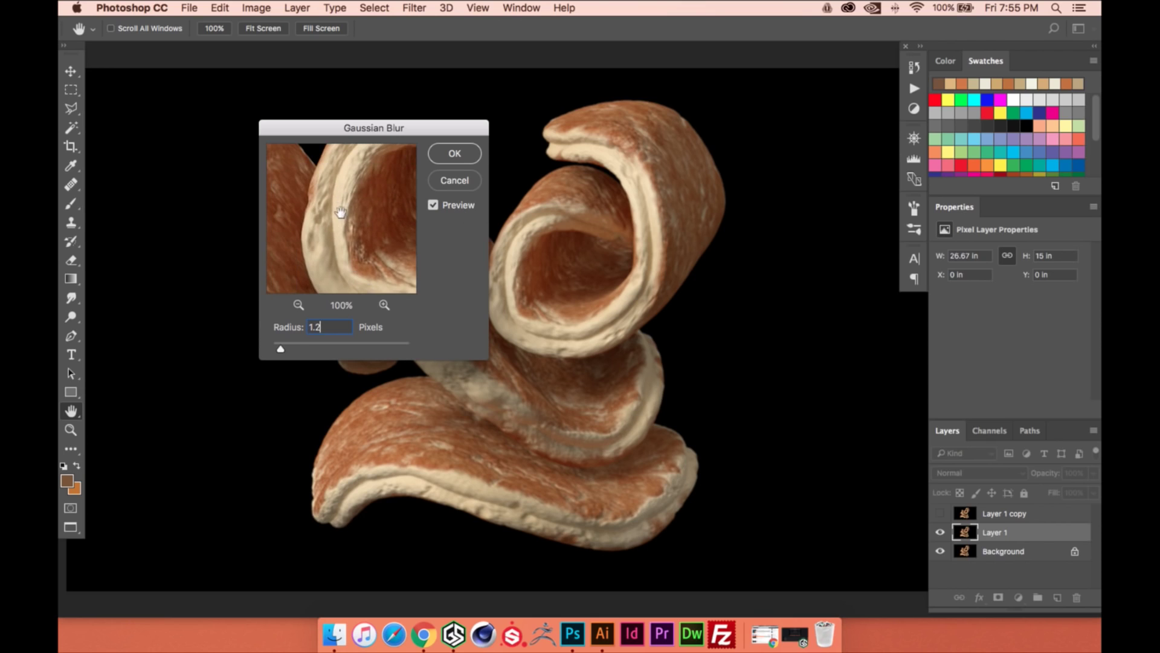
mouse_move(341, 212)
left_mouse_down()
mouse_move(351, 221)
mouse_move(320, 225)
mouse_move(332, 228)
left_mouse_up()
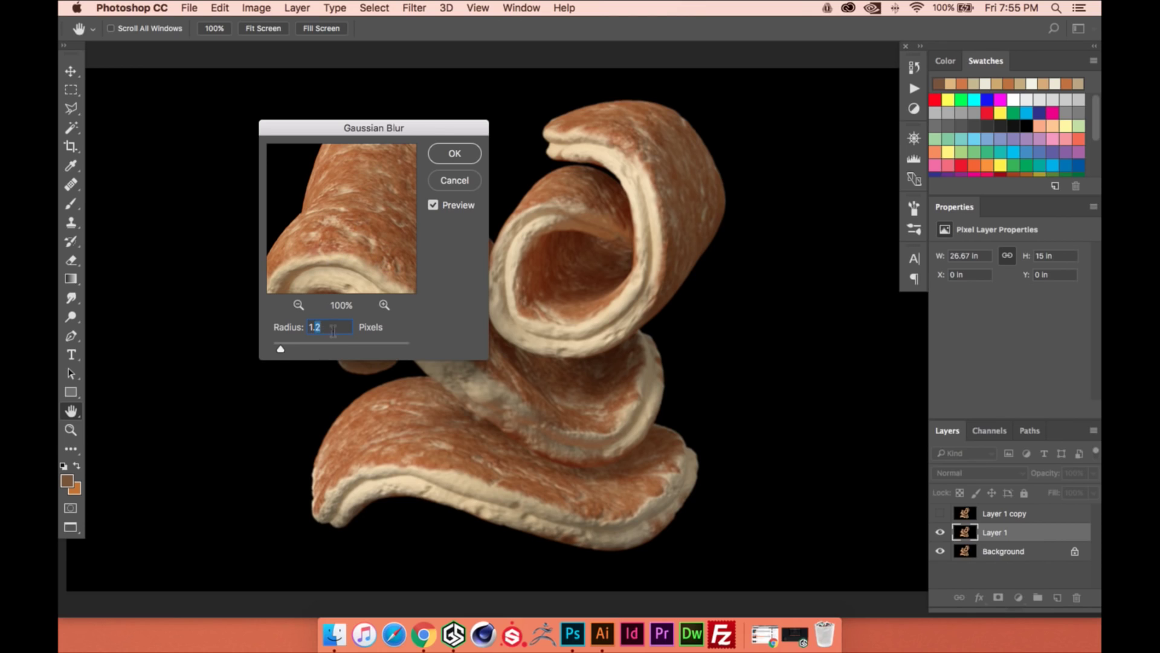
type("1.3")
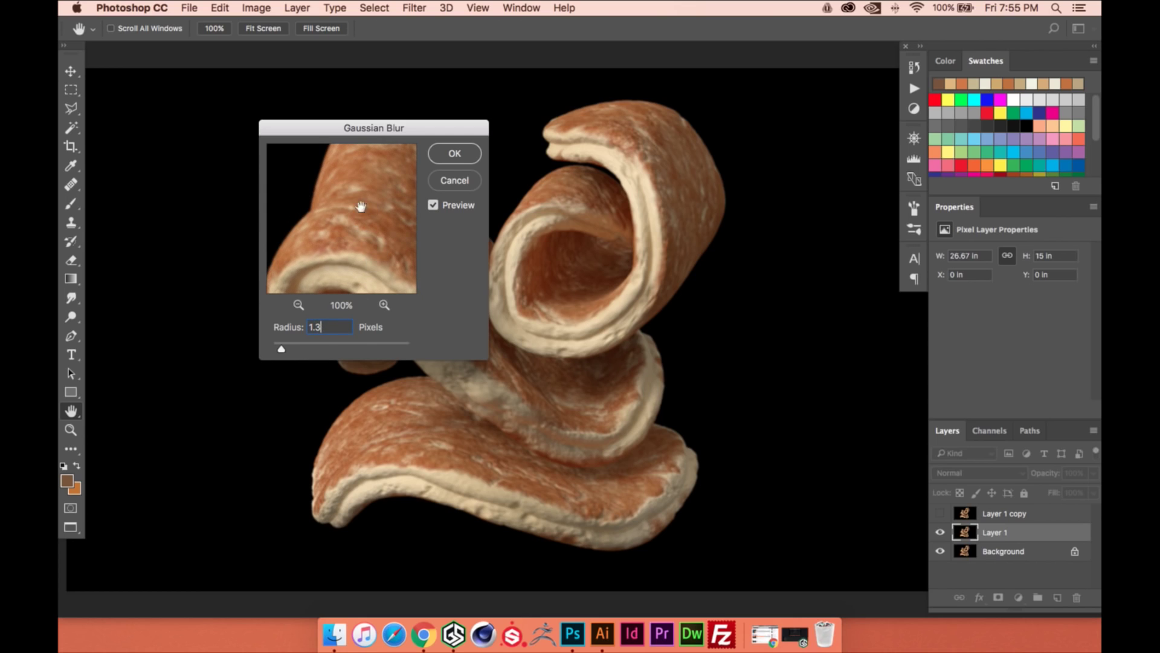
left_click(456, 152)
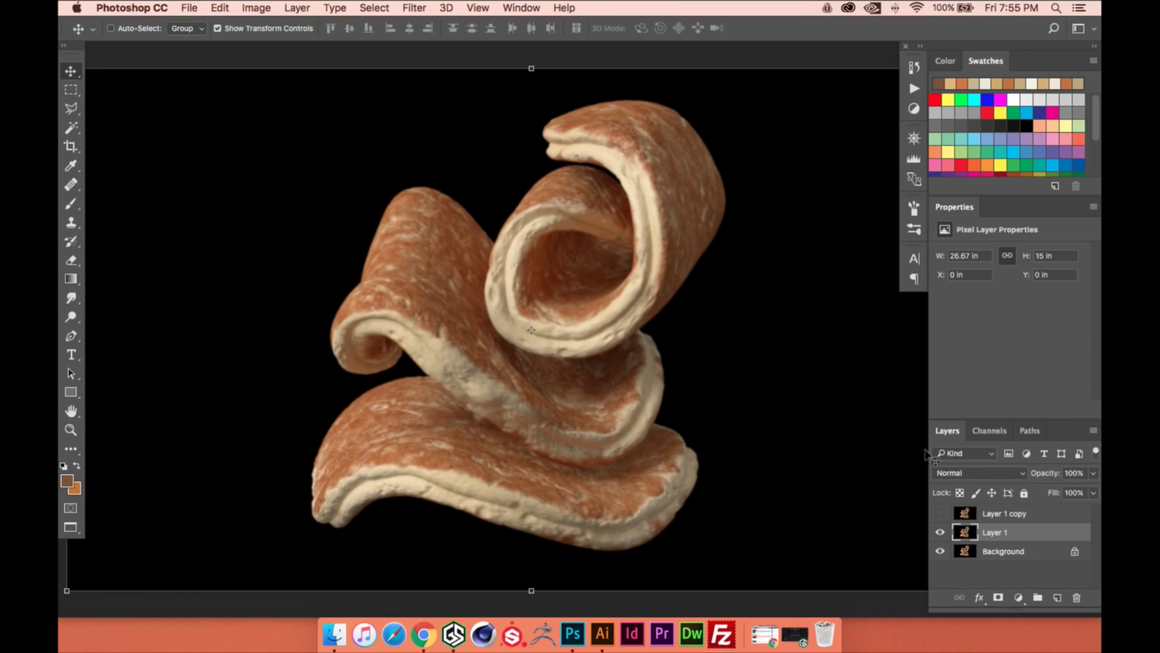
Show Layer 1 copy and apply Layer 1 to it with Apply Image, using Subtract blending, scale 2 and offset 128
left_click(1014, 513)
left_click(940, 513)
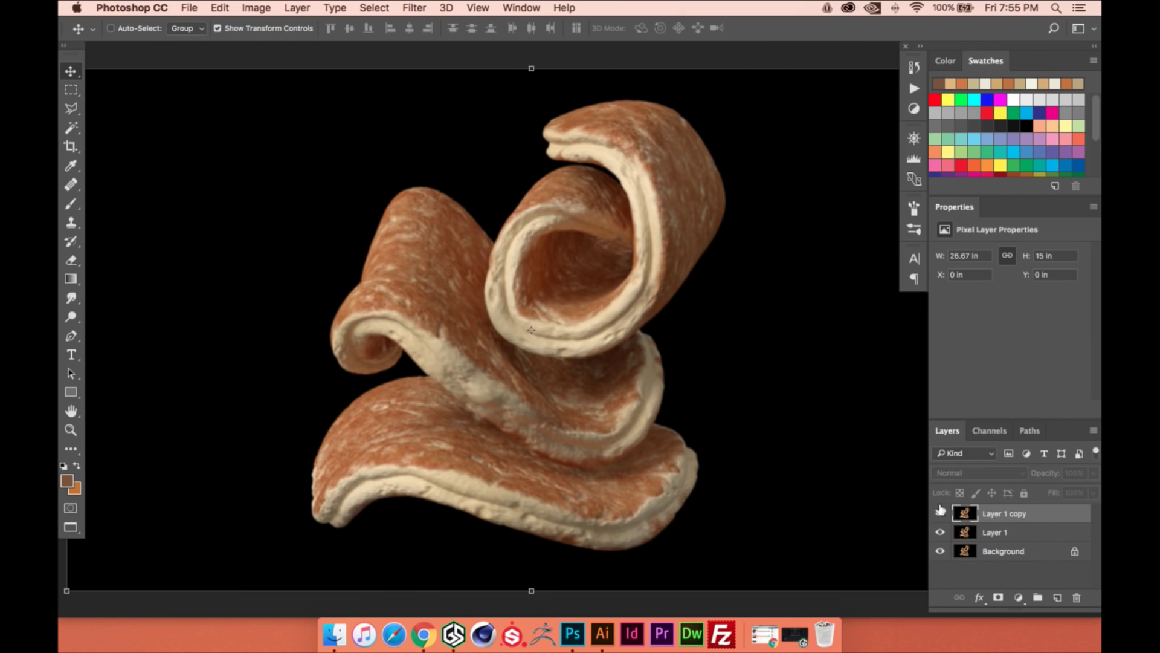
left_click(256, 7)
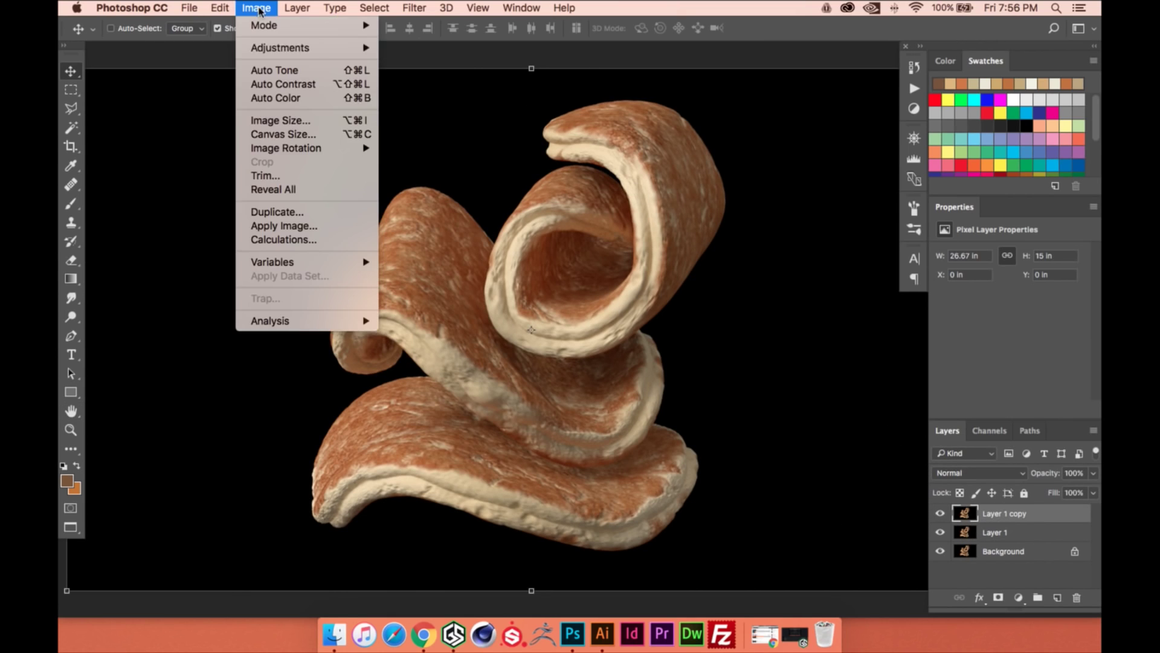
left_click(290, 230)
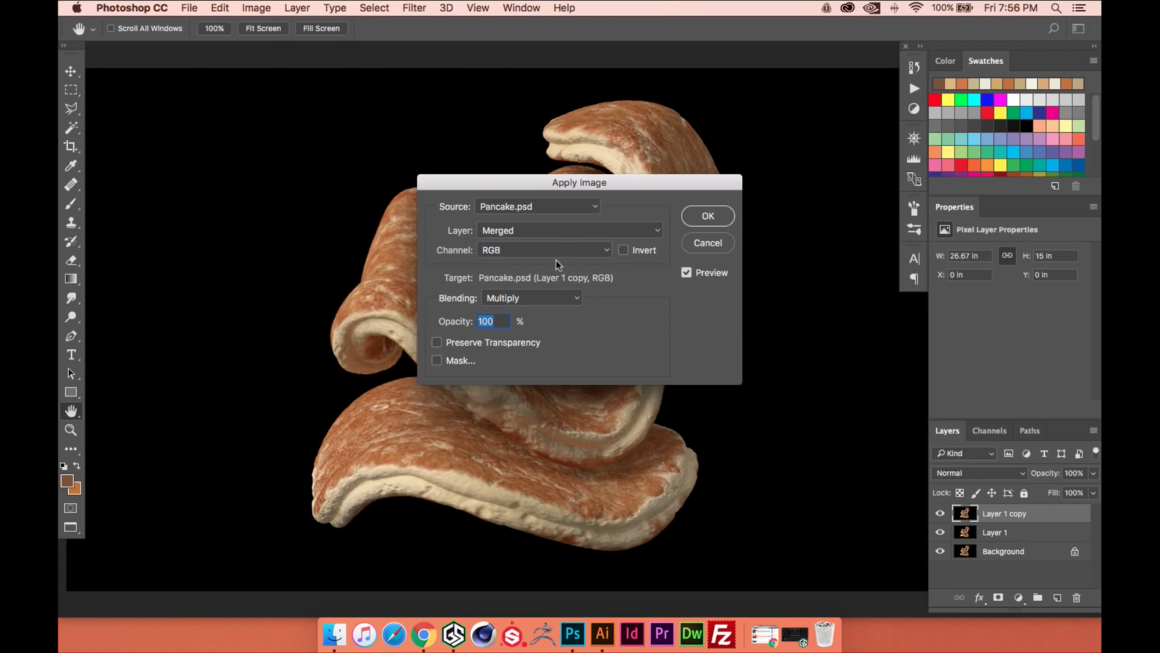
left_click(559, 230)
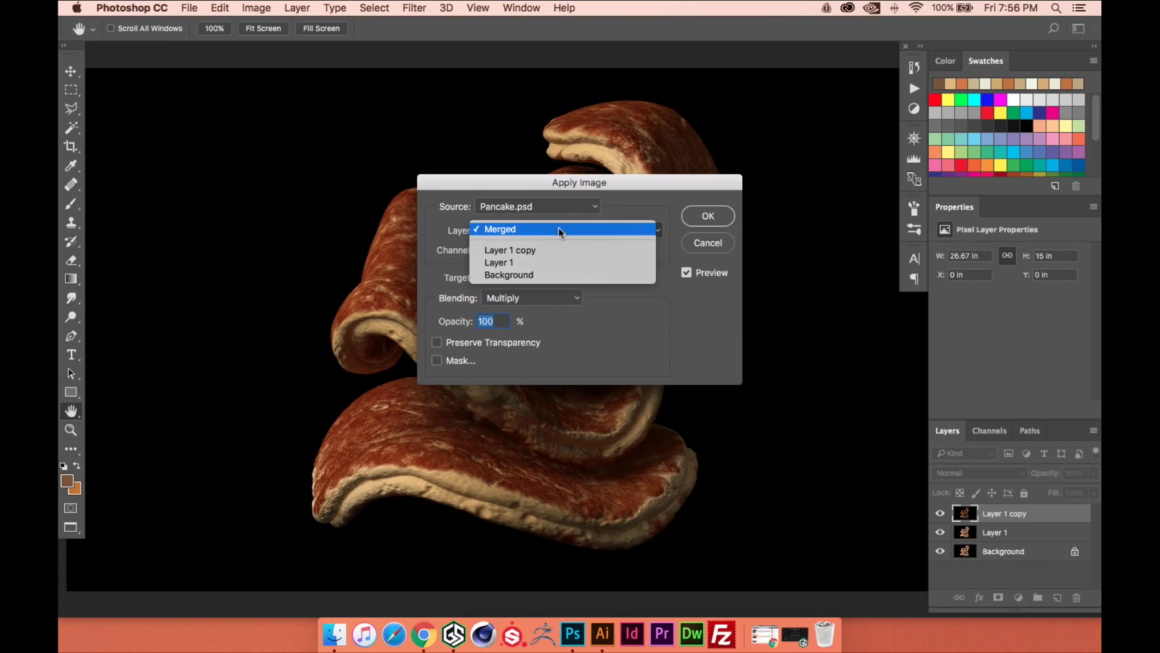
left_click(506, 262)
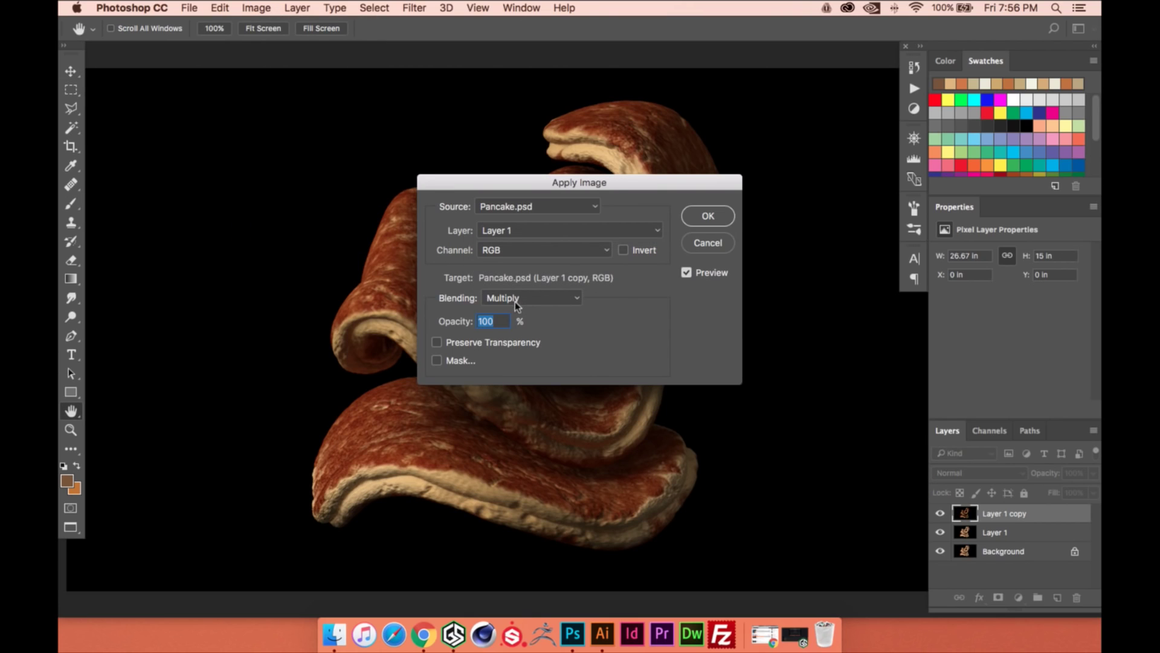
left_click(566, 297)
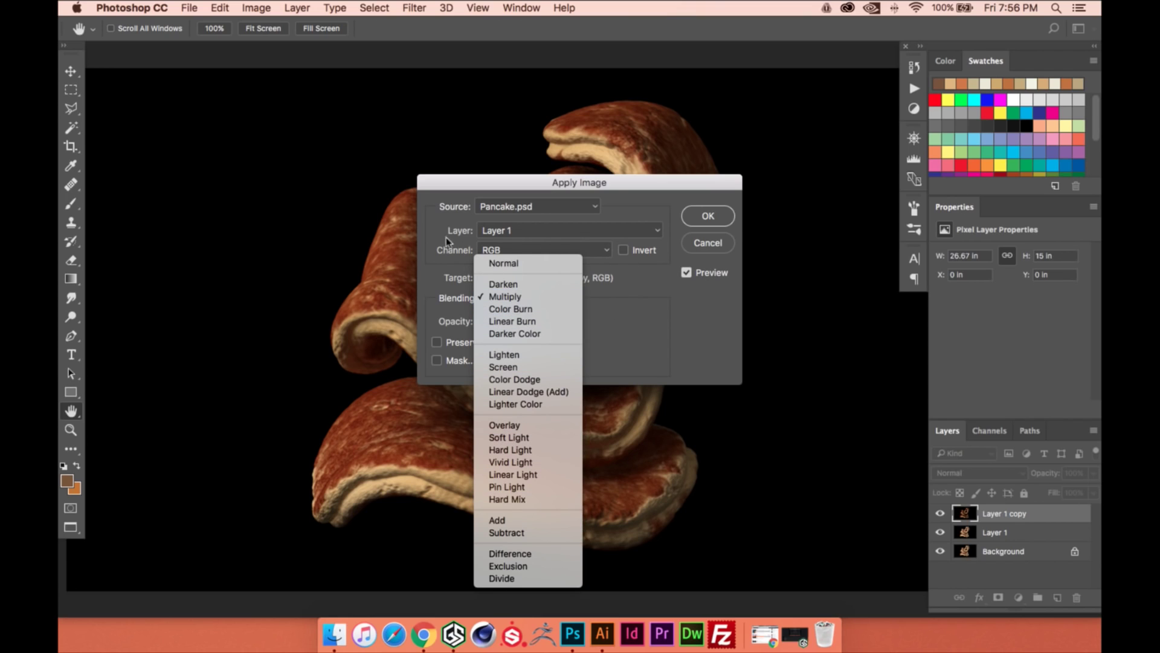
left_click(476, 326)
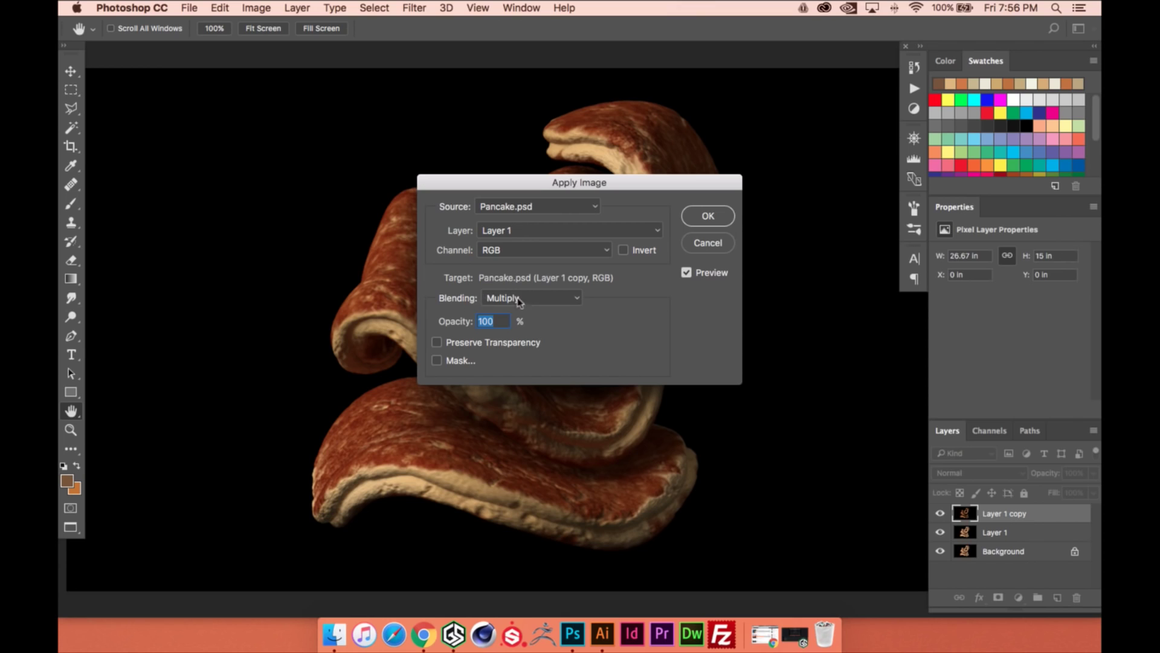
left_click(484, 299)
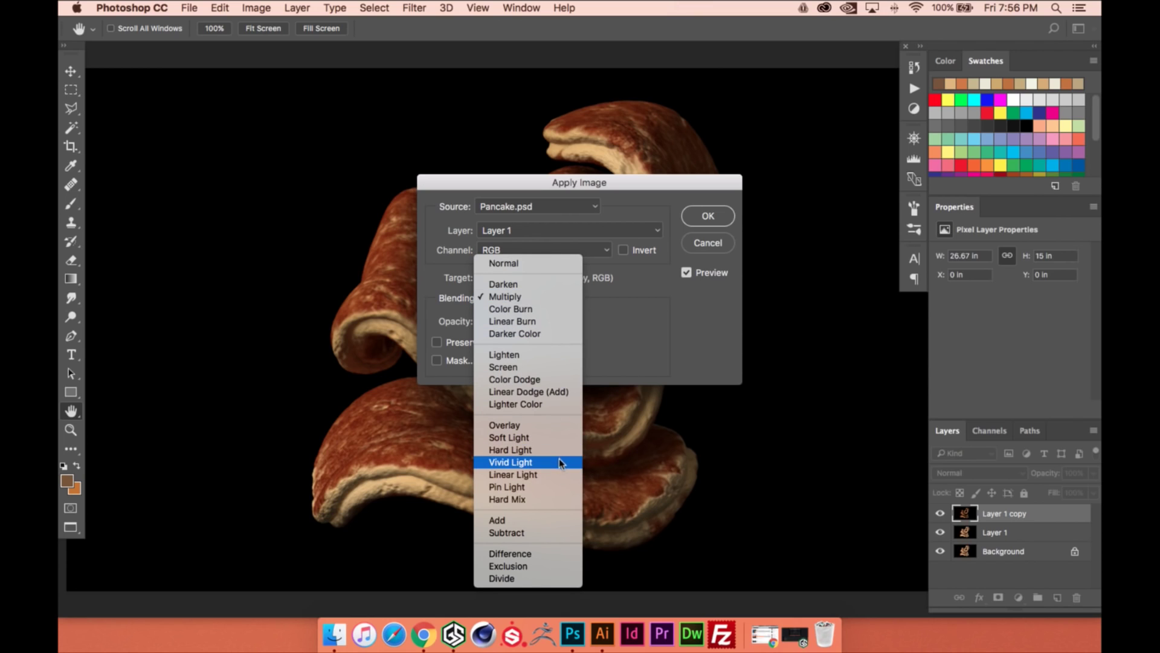
left_click(548, 532)
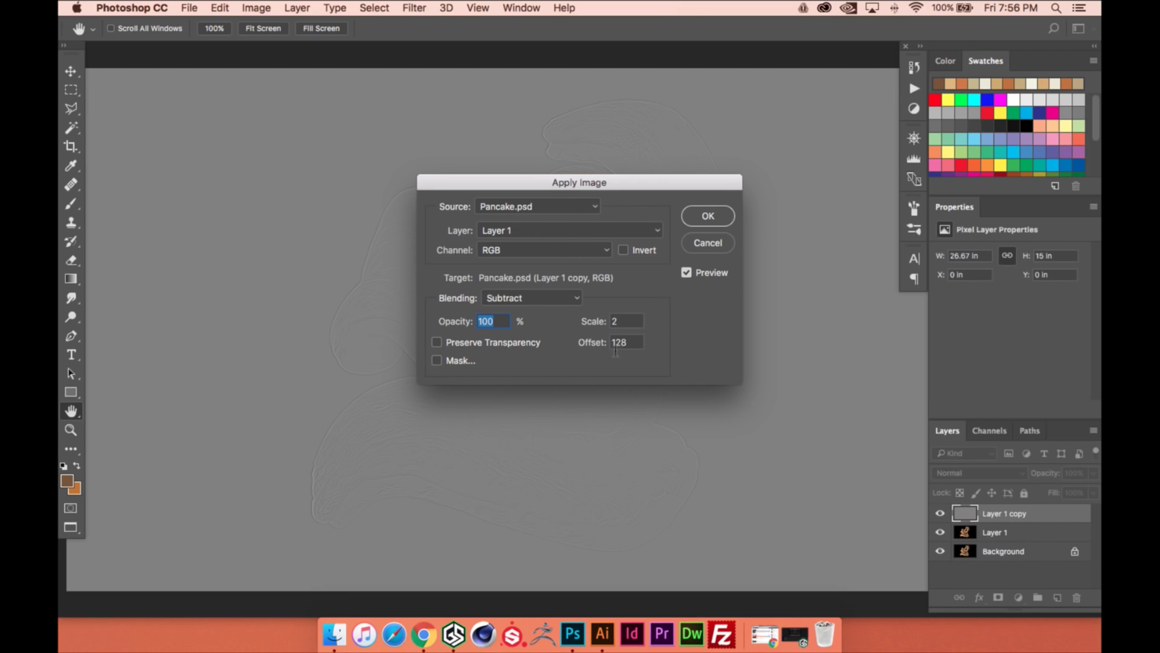
left_click(708, 217)
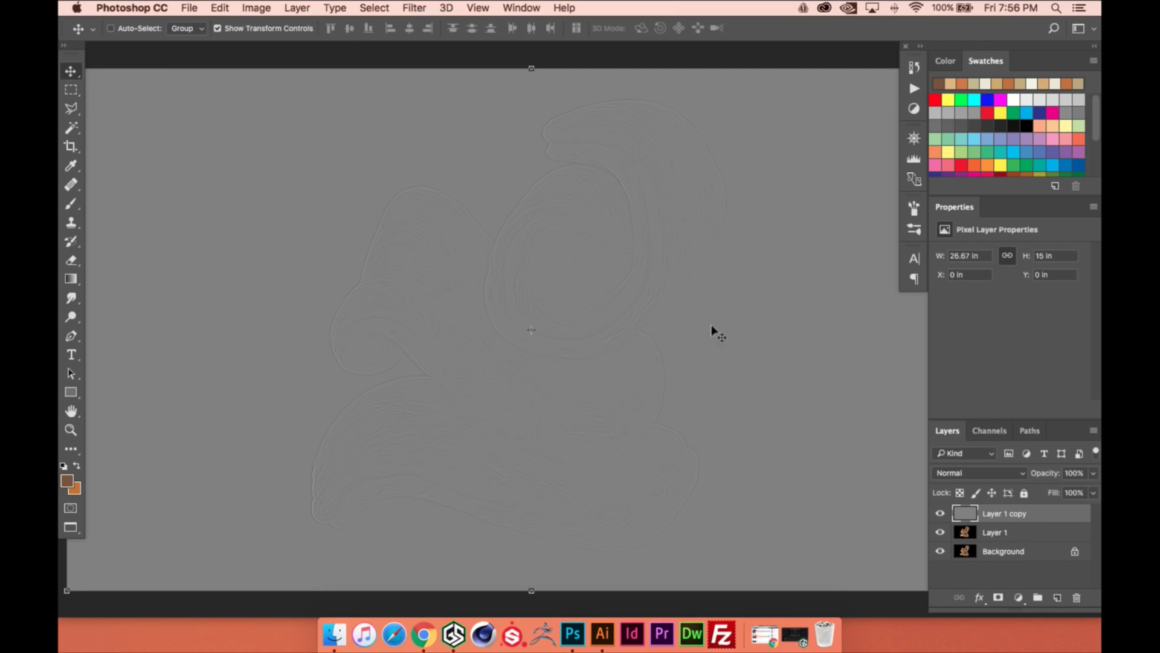
Try the Lighten blend mode on Layer 1 copy and settle on Linear Light
left_click(979, 472)
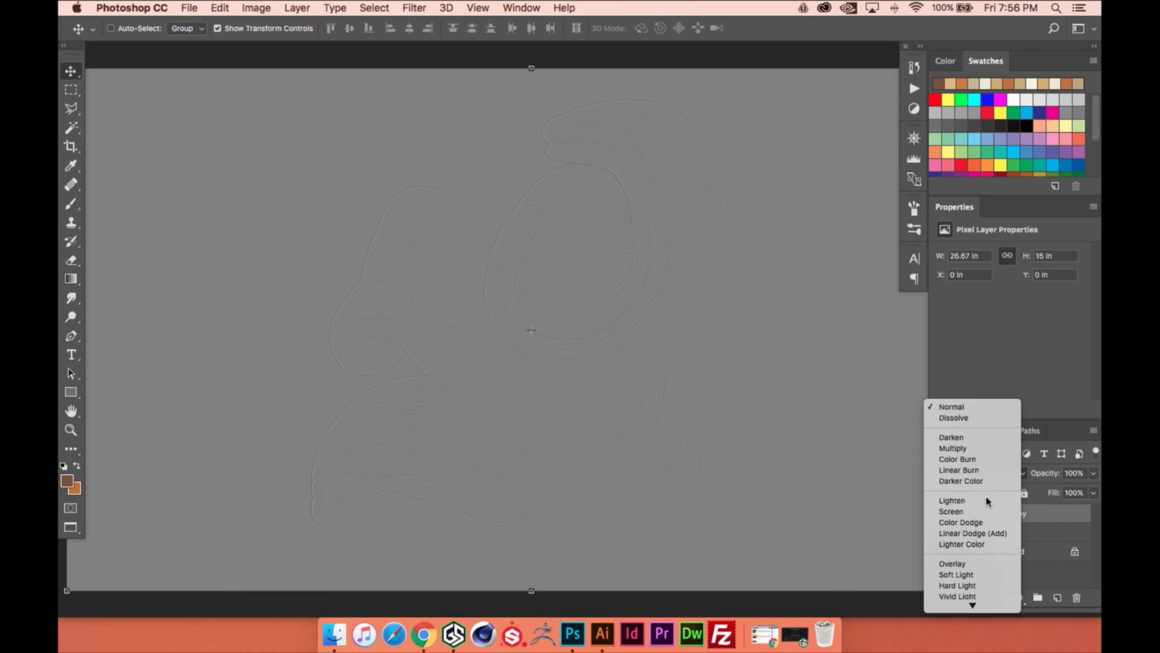
left_click(958, 500)
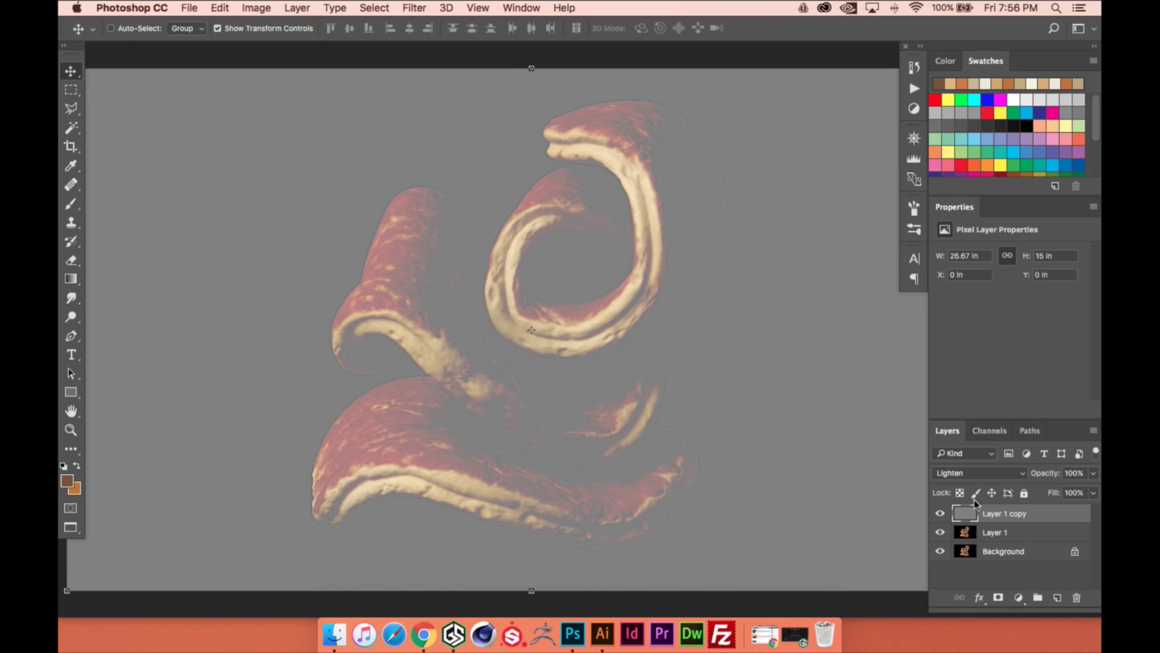
left_click(976, 472)
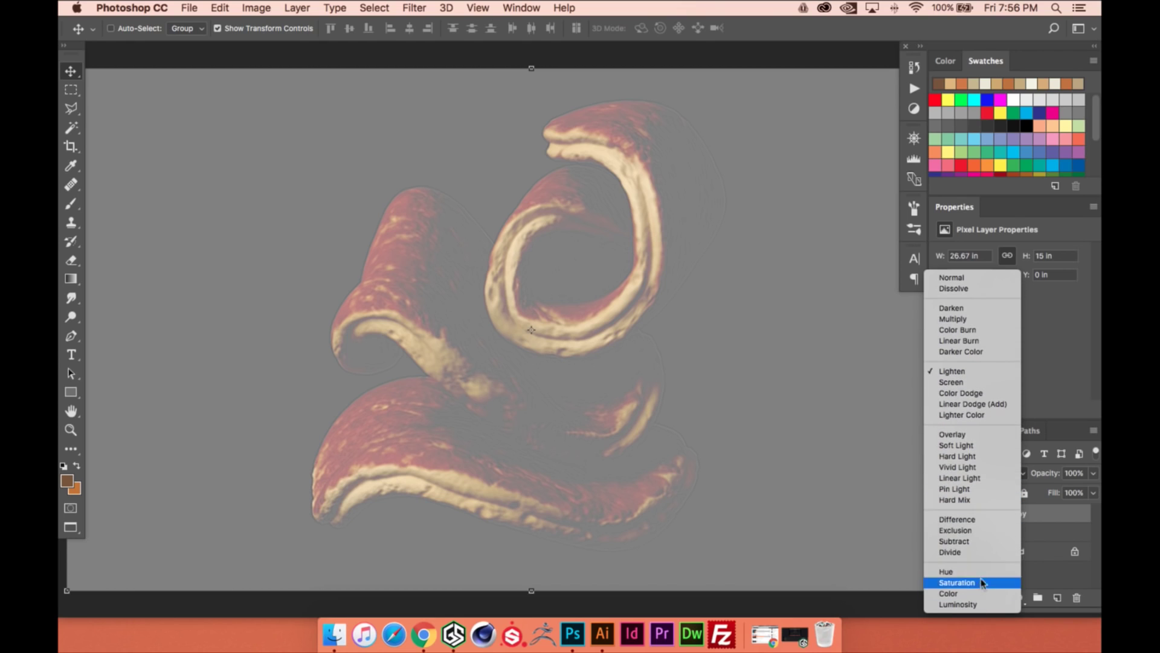
left_click(985, 478)
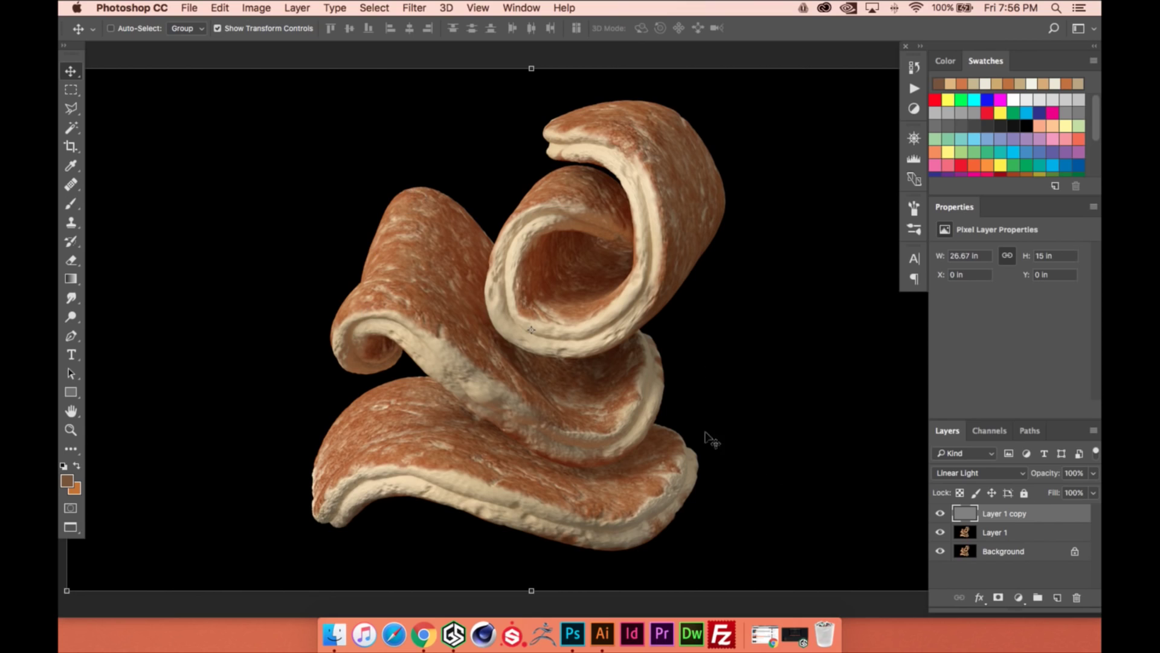
Set Layer 1 copy to Normal blending to examine its grey edge detail up close, and return it to Linear Light
left_click(961, 472)
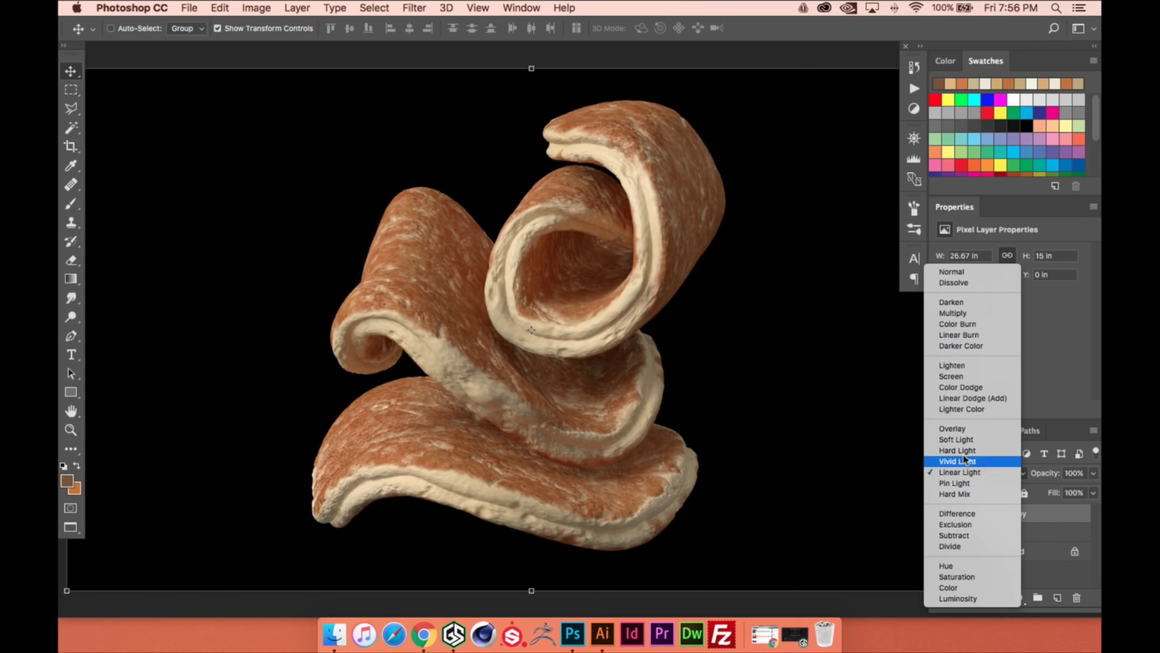
left_click(967, 273)
key("super+plus")
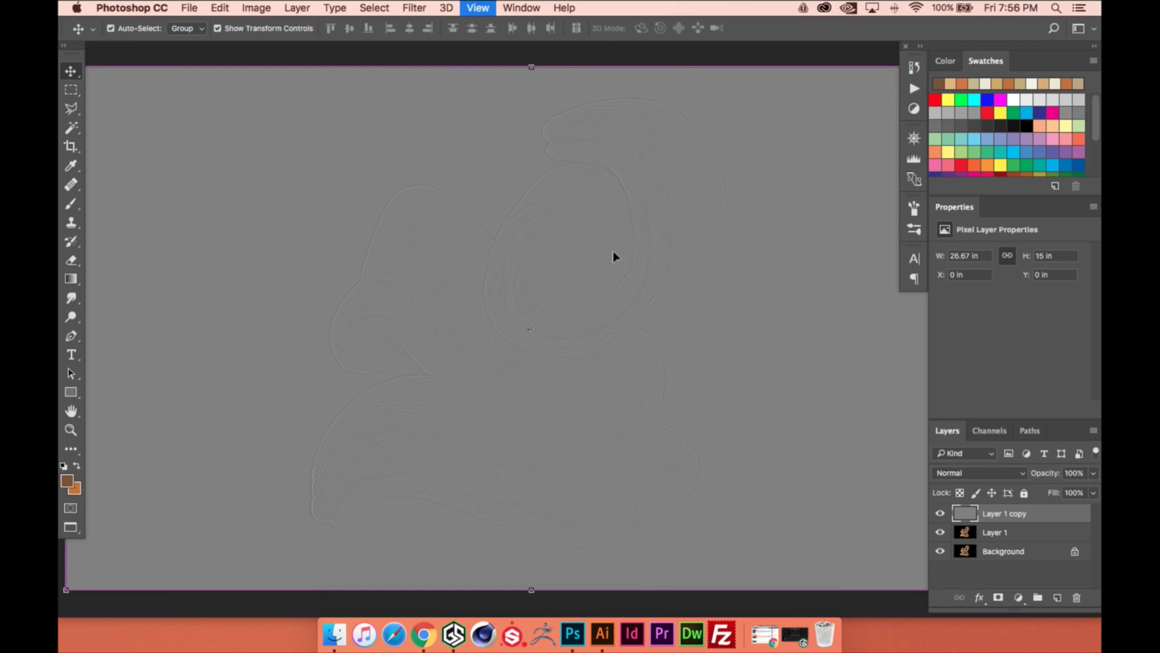
scroll(551, 209, "left", 5)
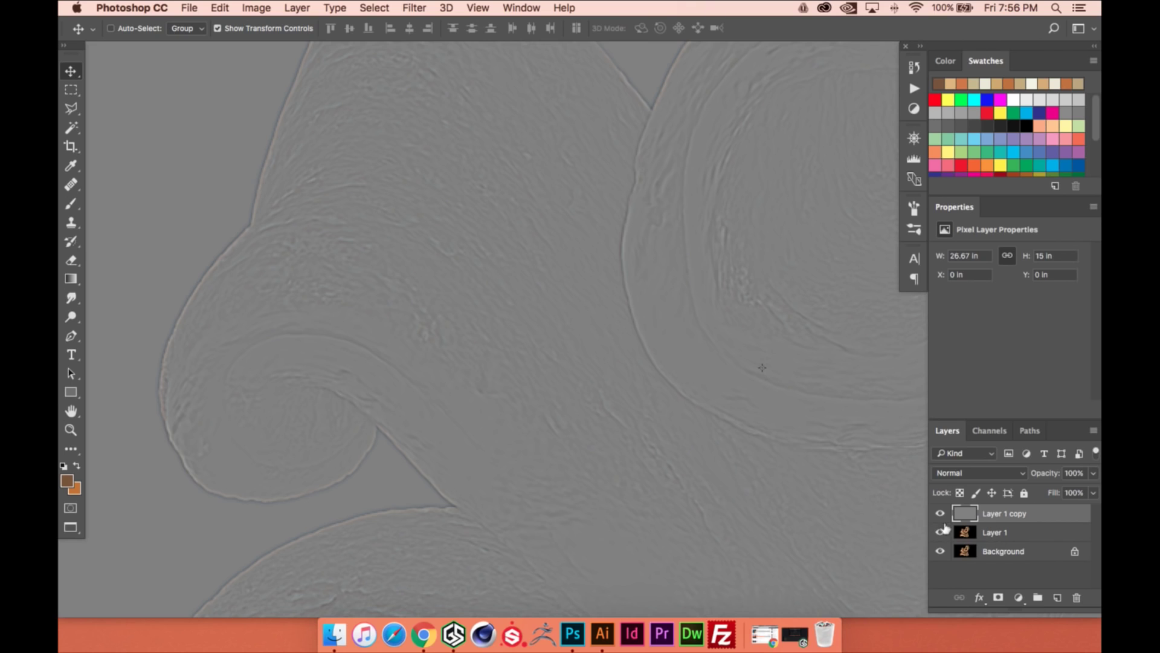
left_click(962, 474)
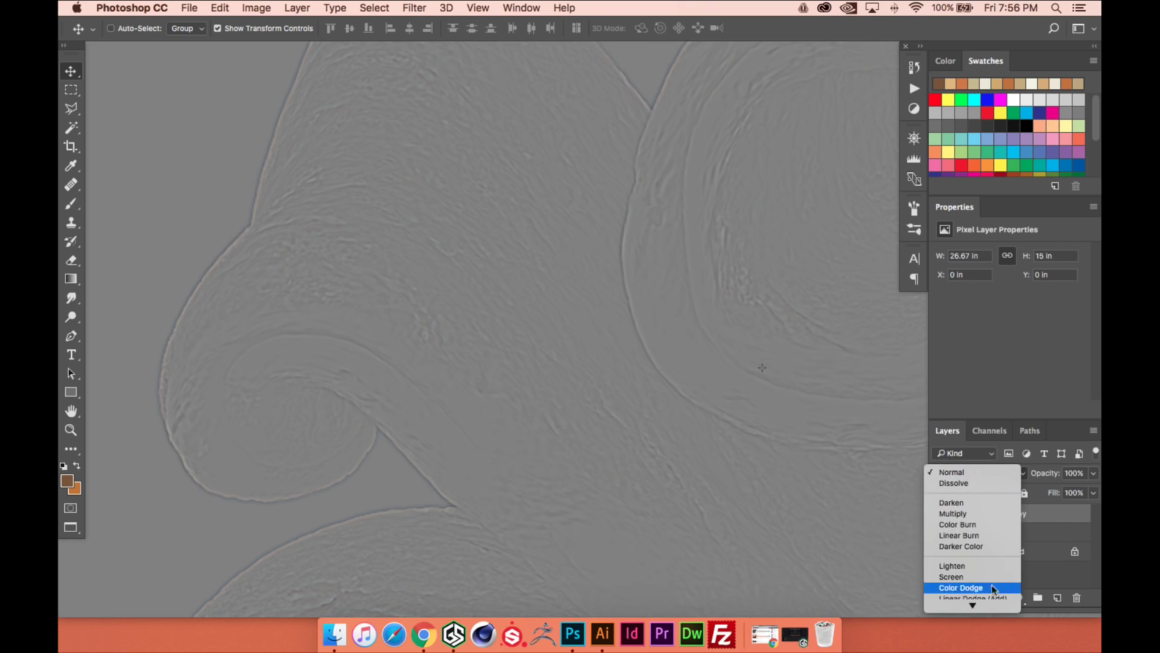
left_click(967, 506)
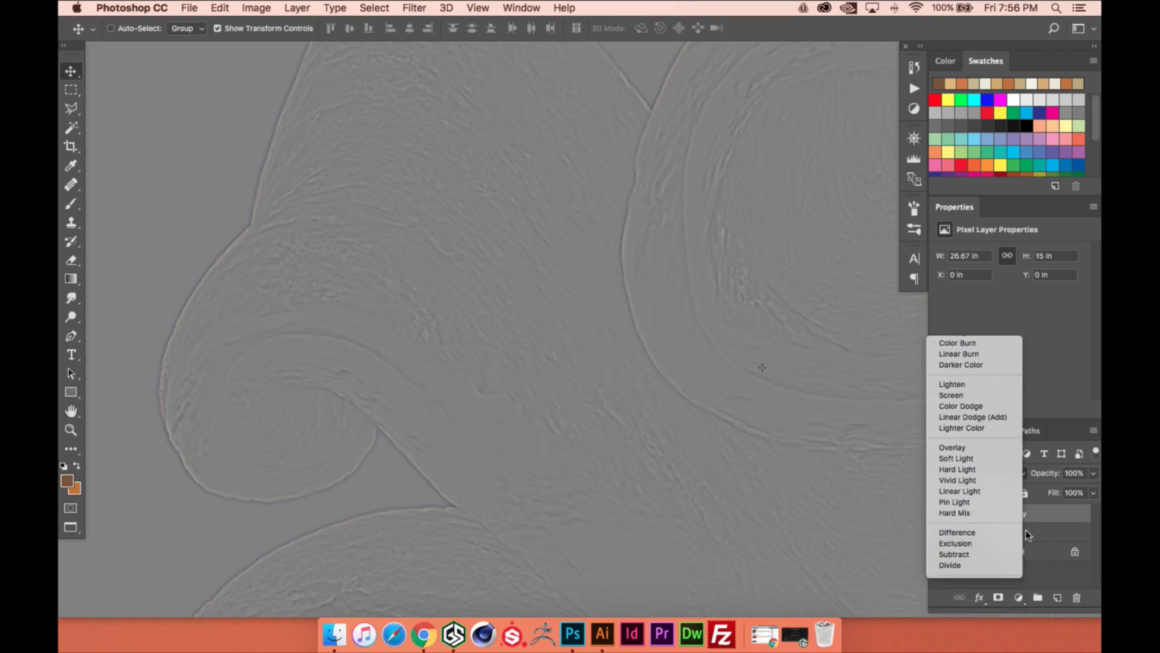
key("super+minus")
key("super+minus")
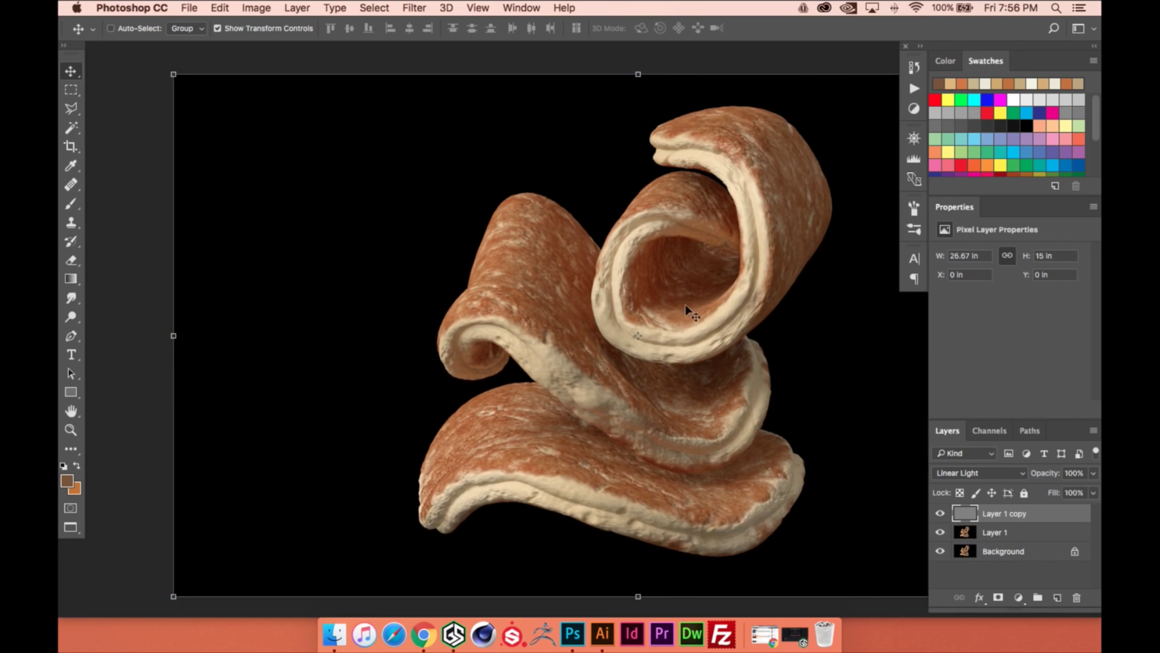
key("super+plus")
left_click_drag(655, 341, 584, 327)
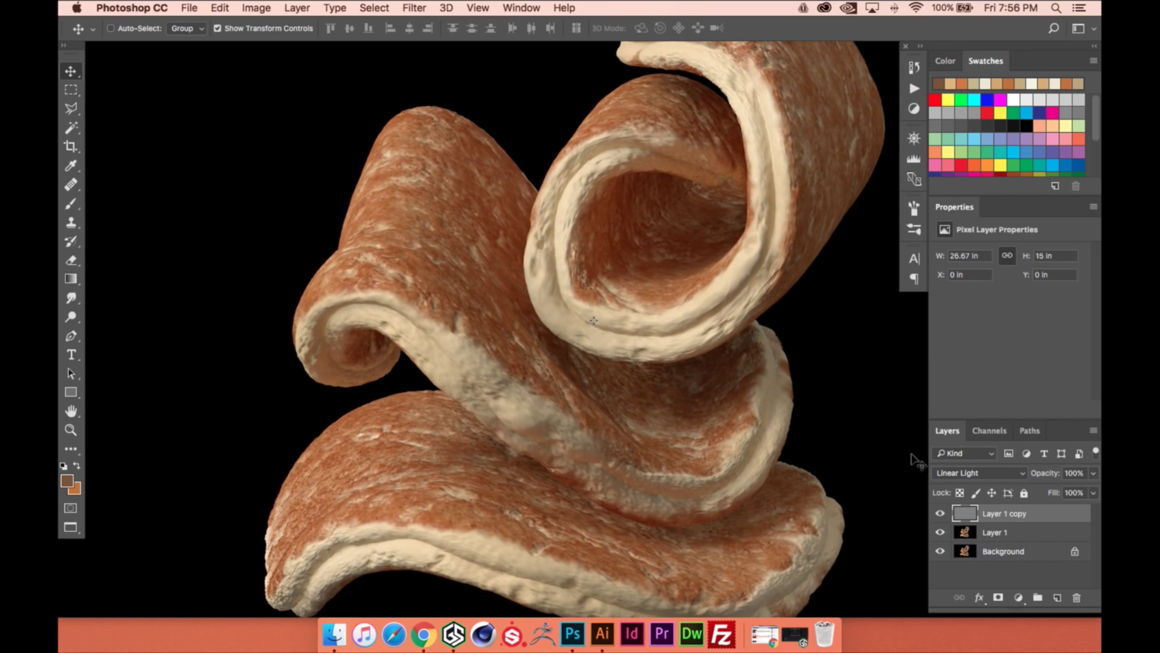
Delete the blurred Layer 1 from beneath the Linear Light layer
left_click(989, 533)
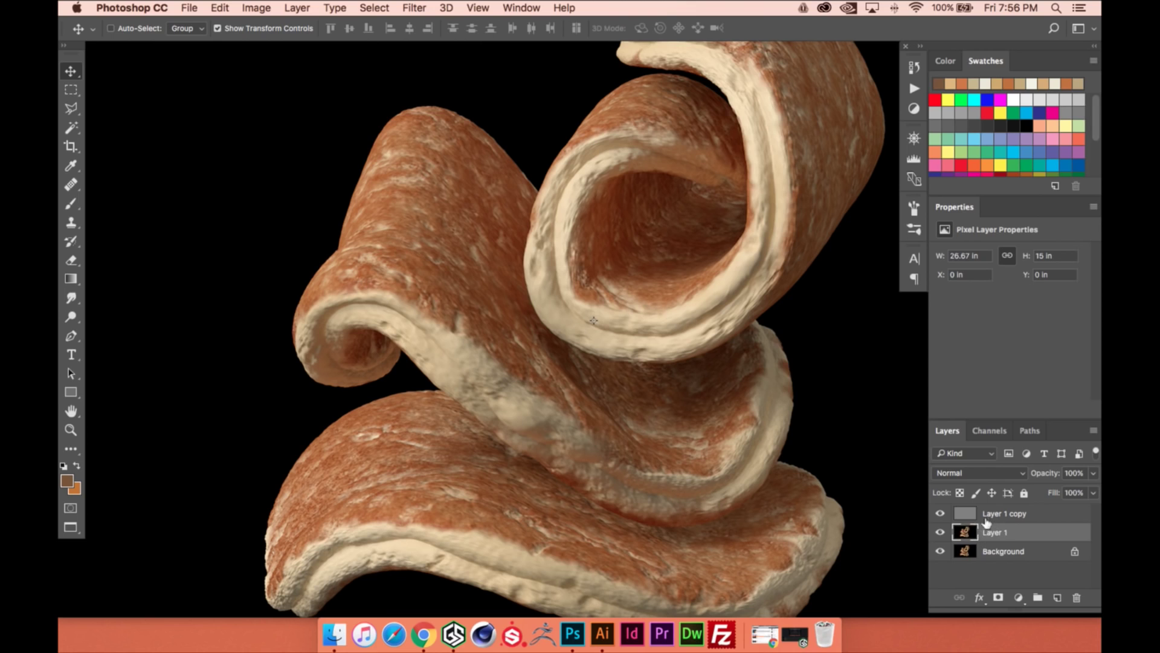
key("BackSpace")
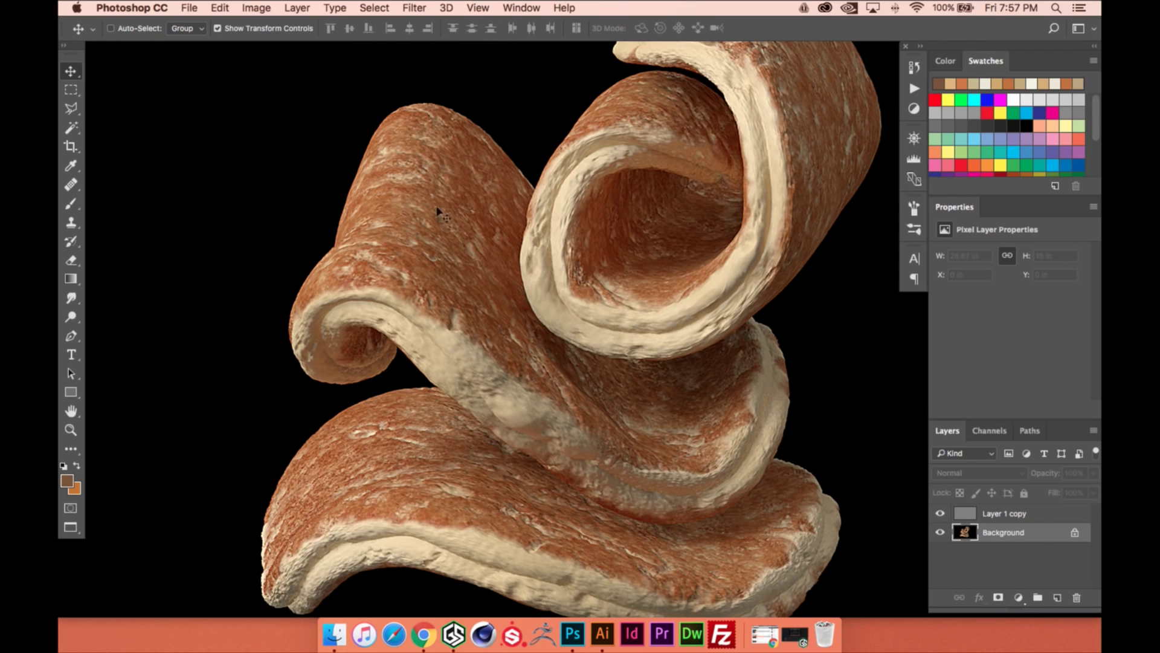
Compare the pancake surface detail with and without Layer 1 by repeatedly undoing and redoing its deletion
key("super+z")
key("super+shift+z")
key("super+z")
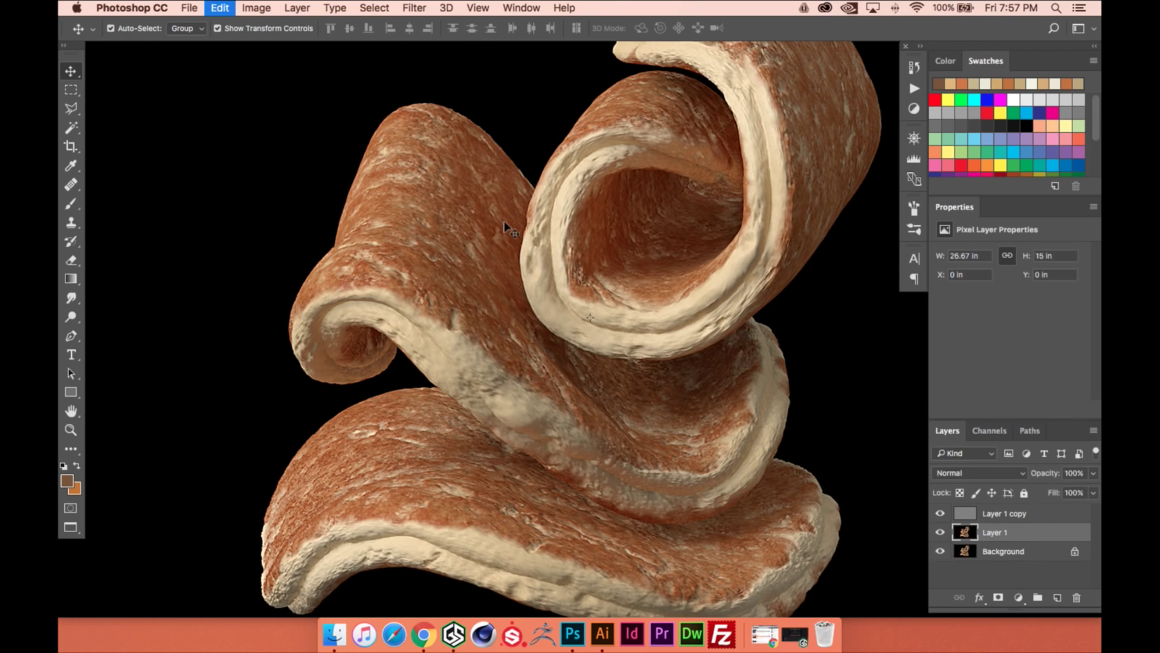
key("super+shift+z")
key("super+z")
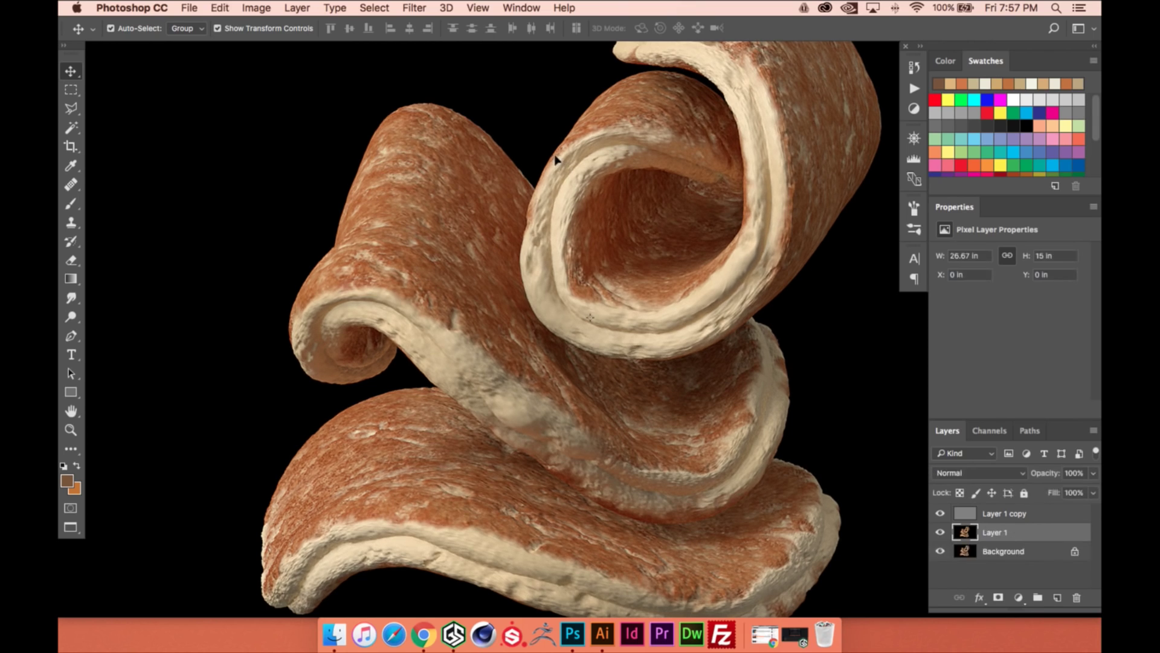
key("super+shift+z")
key("super+z")
key("super+shift+z")
key("super+z")
key("super+shift+z")
key("super+plus")
key("super+z")
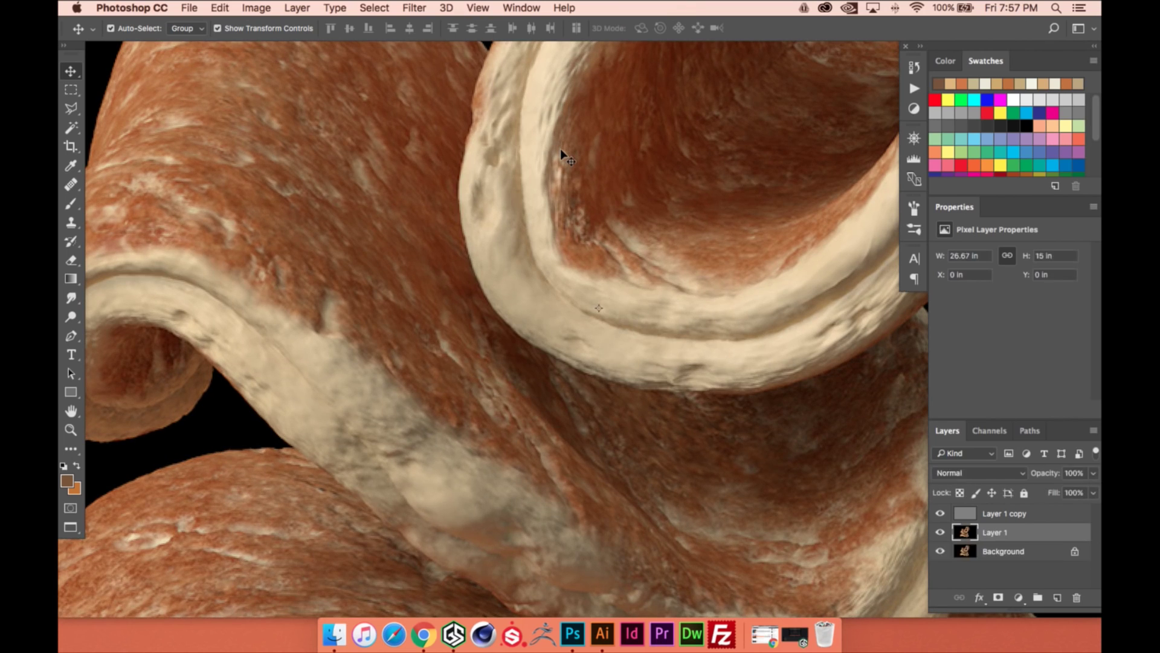
key("super+shift+z")
key("super+z")
key("super+shift+z")
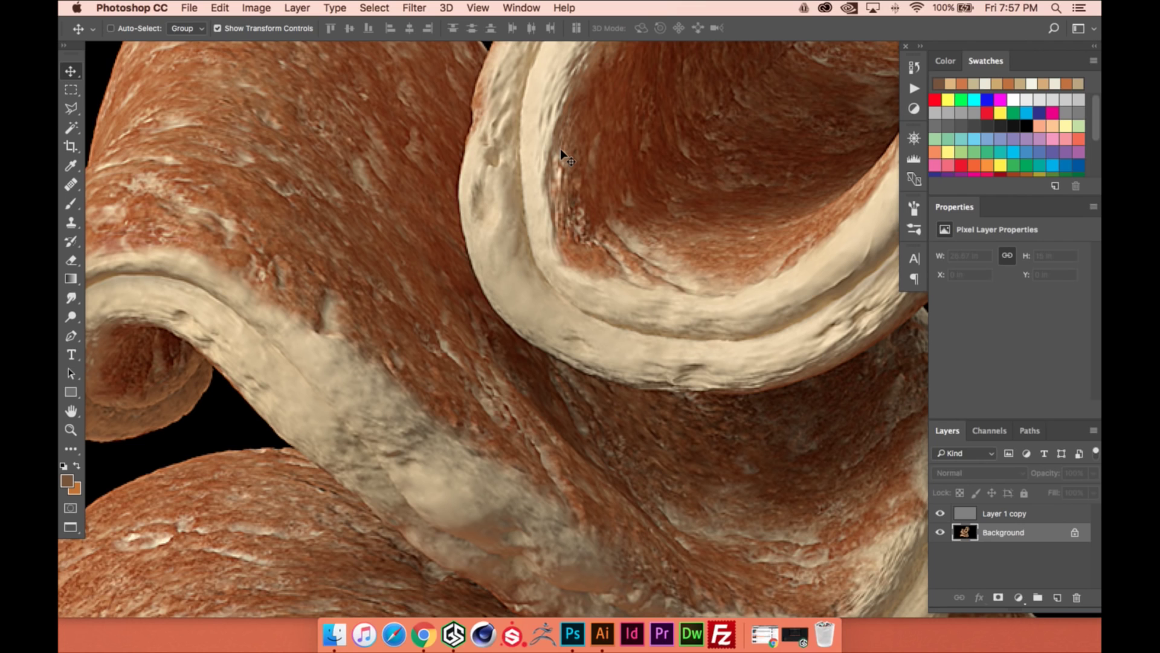
Load the Alpha channel as a selection around the pancakes
key("super+0")
left_click_drag(640, 303, 598, 307)
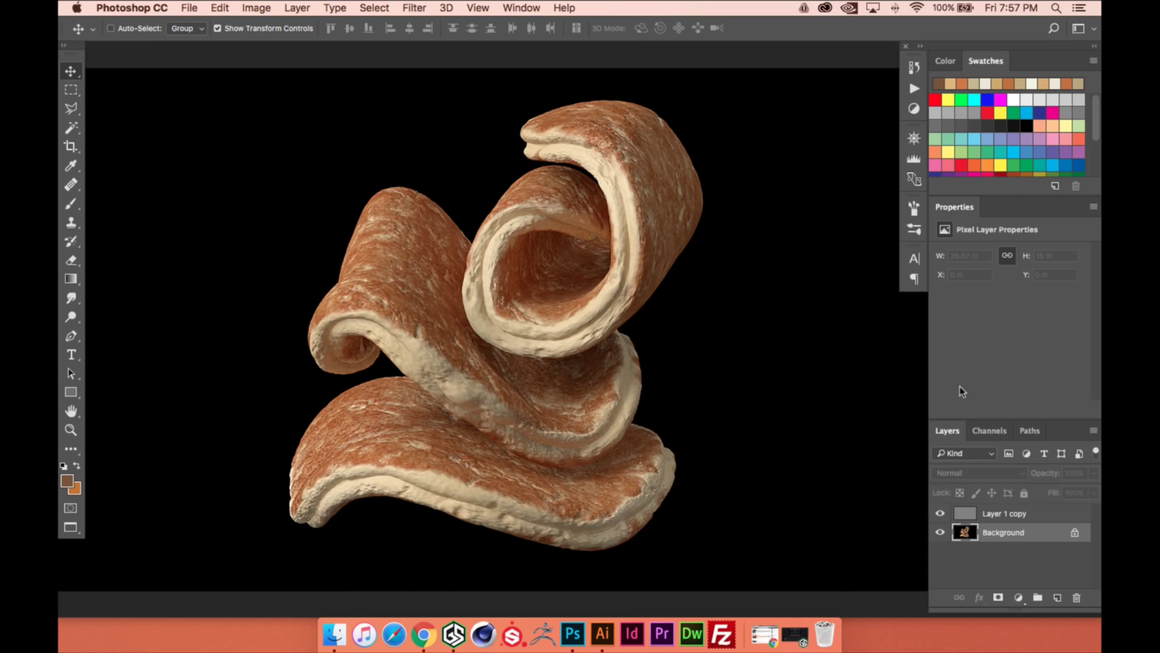
left_click(986, 432)
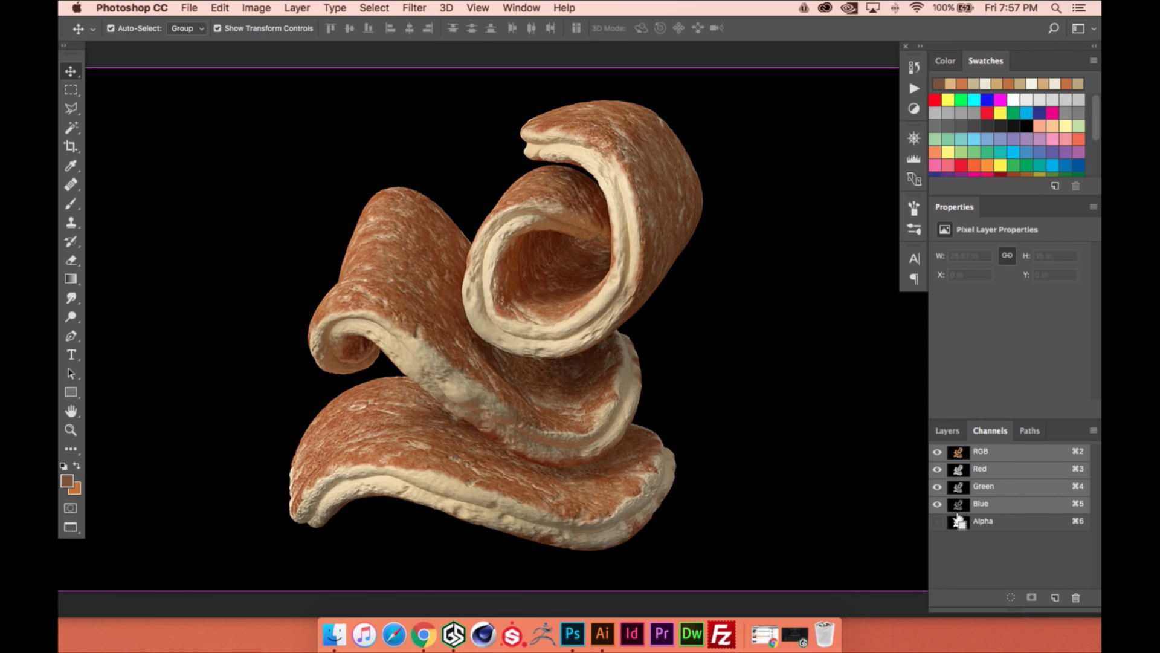
left_click(960, 518, "super")
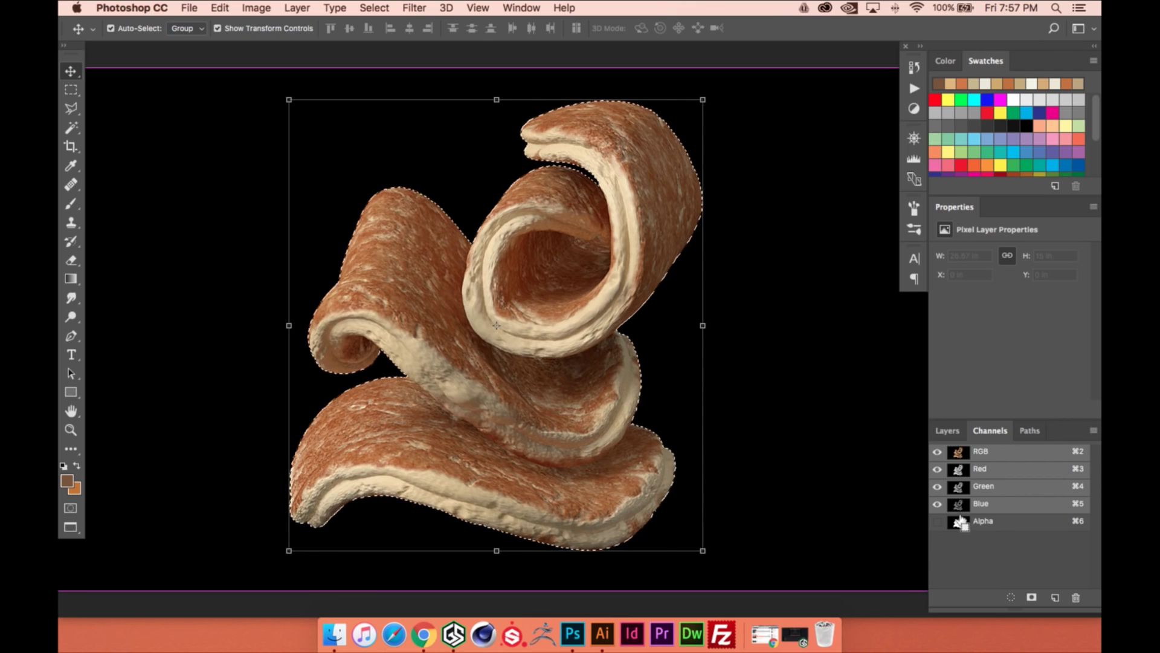
left_click(947, 432)
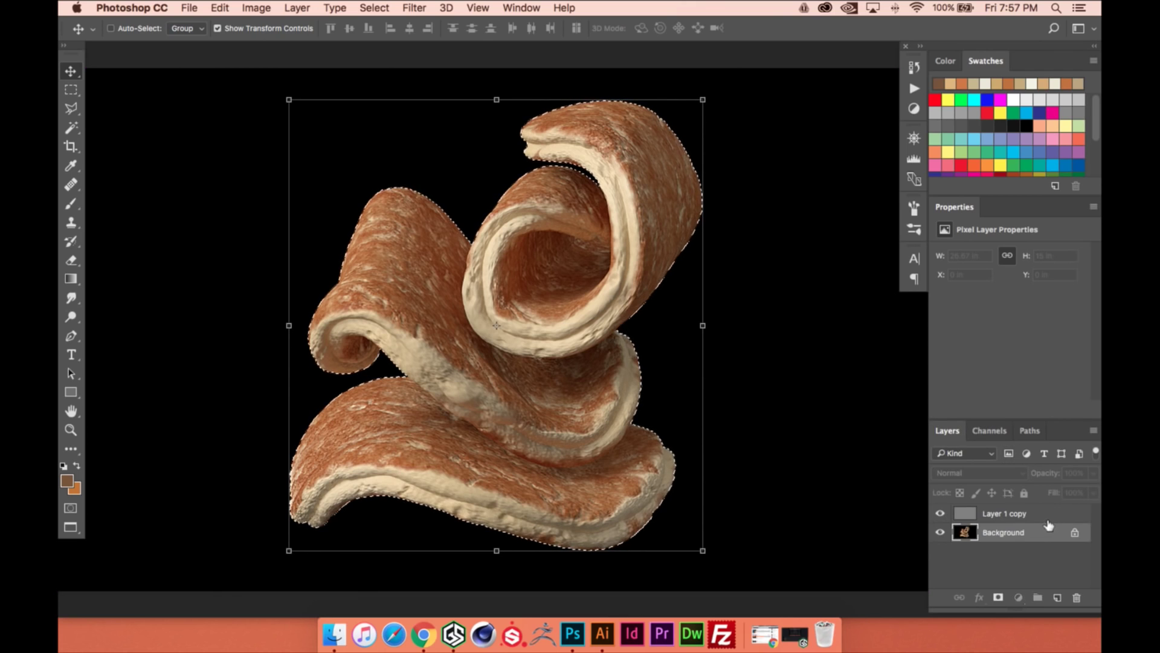
Unlock the Background as Layer 0, masked with the pancake selection, and copy that mask onto Layer 1 copy
double_click(943, 529)
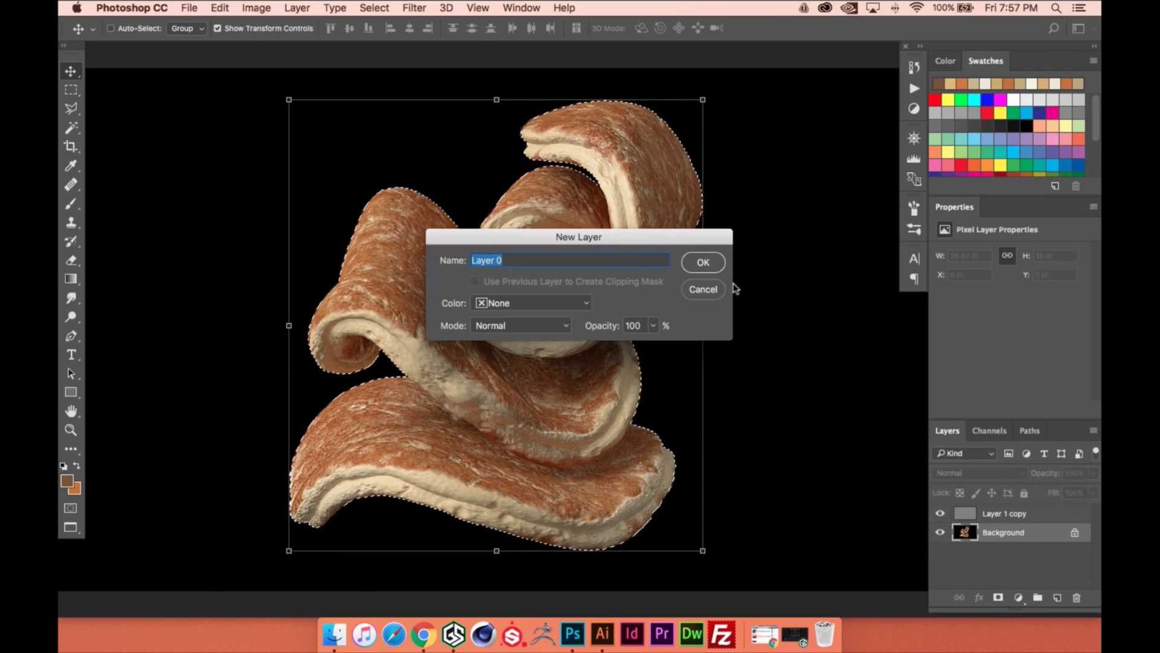
key("Return")
left_click(998, 597)
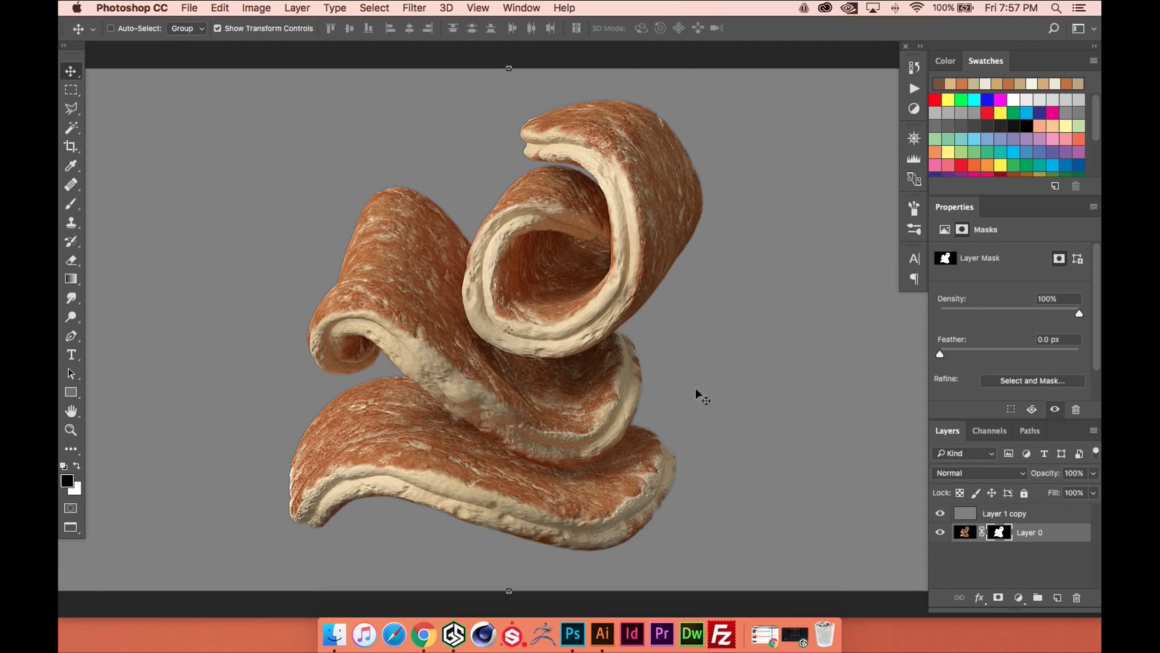
key("super")
left_click_drag(1004, 530, 1002, 514, "alt")
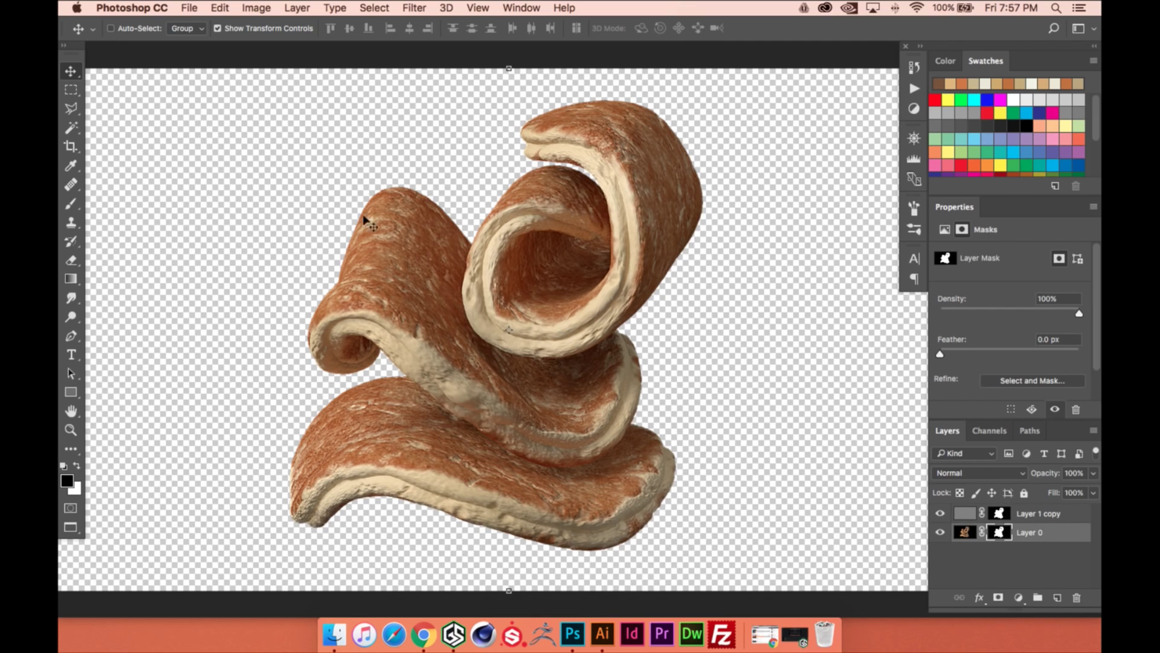
Add a new empty layer beneath Layer 0 for the backdrop
left_click_drag(365, 245, 415, 242)
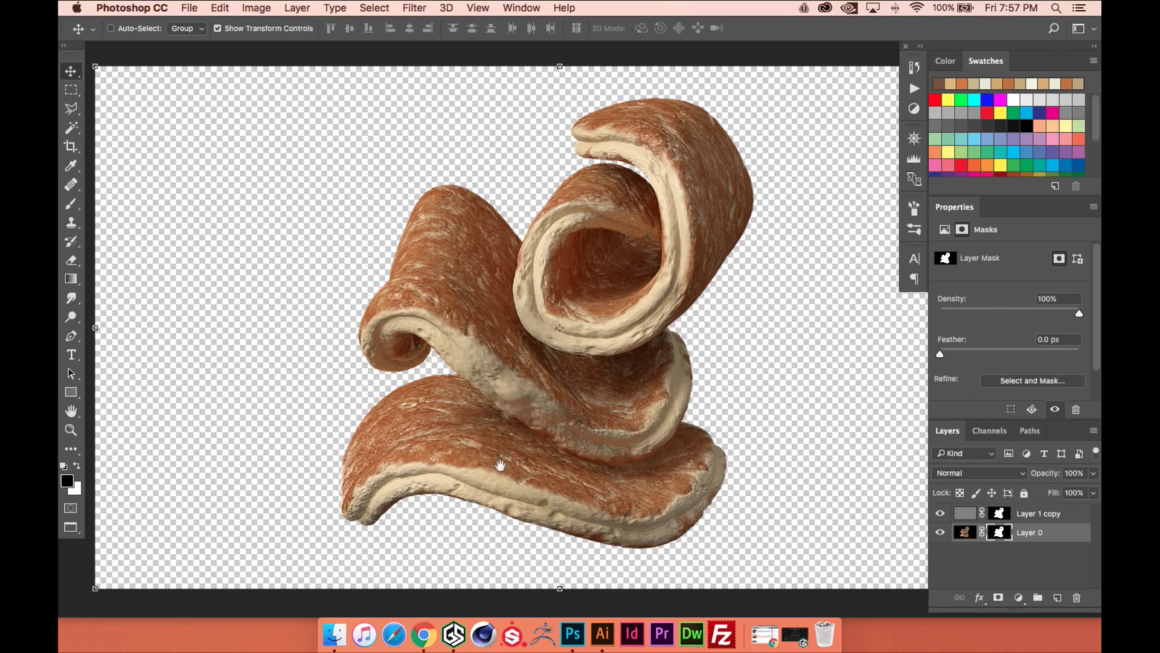
left_click_drag(500, 464, 413, 426)
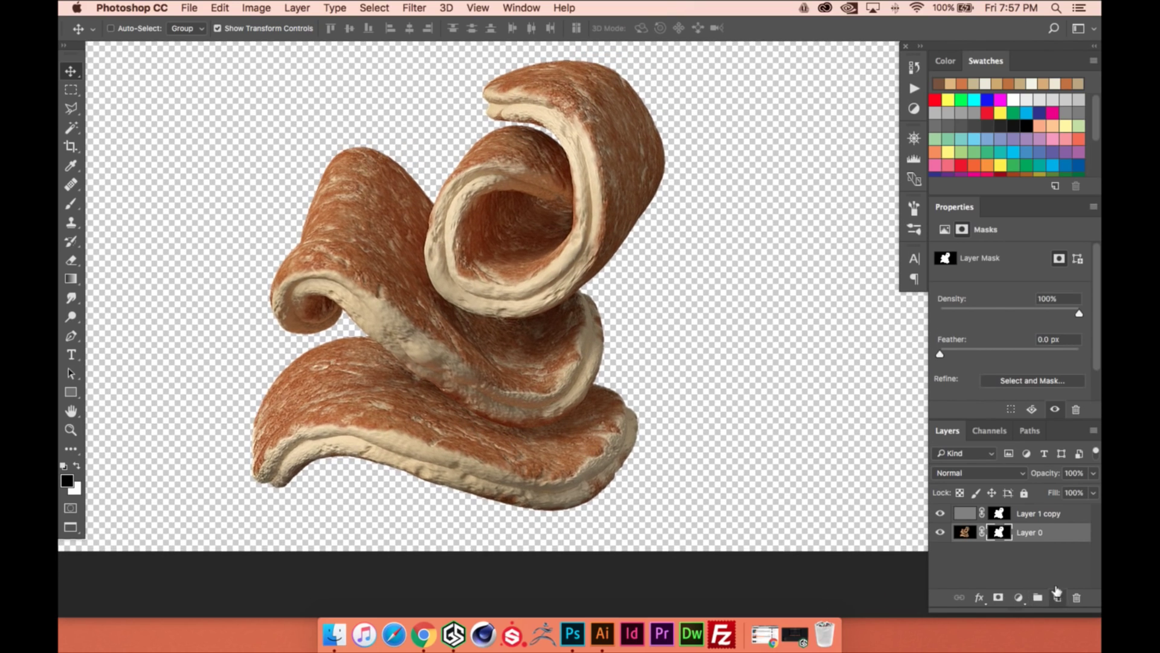
left_click(1057, 596, "super")
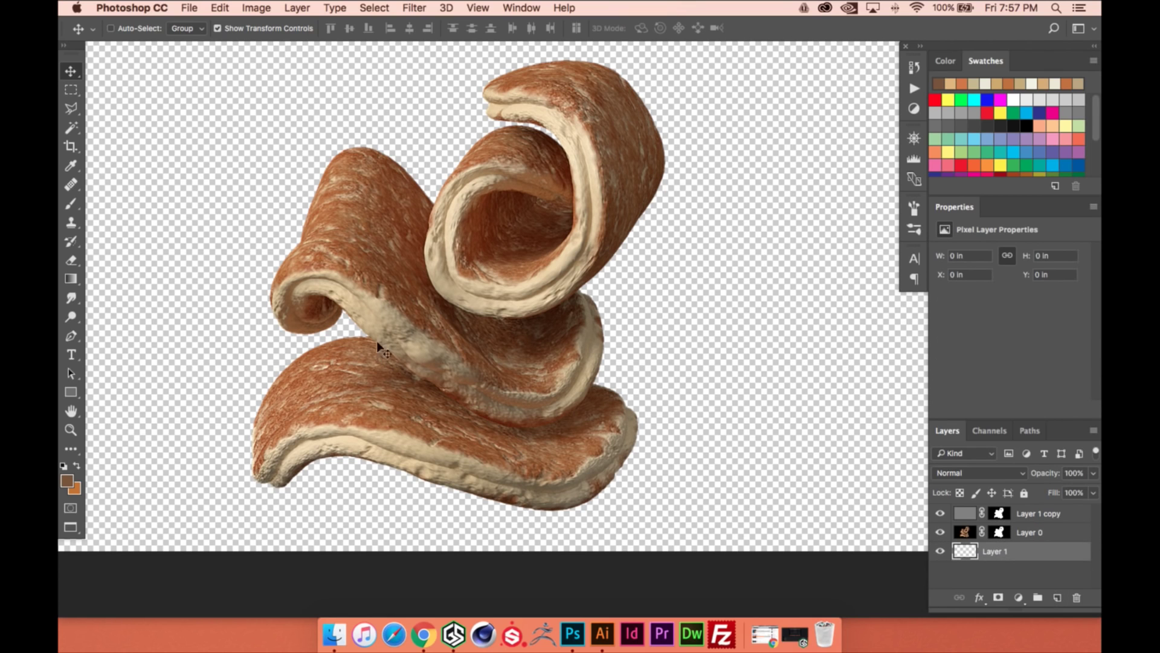
Sample a light orange-brown from the middle pancake's crust as the foreground colour
key("b")
key("super+equal")
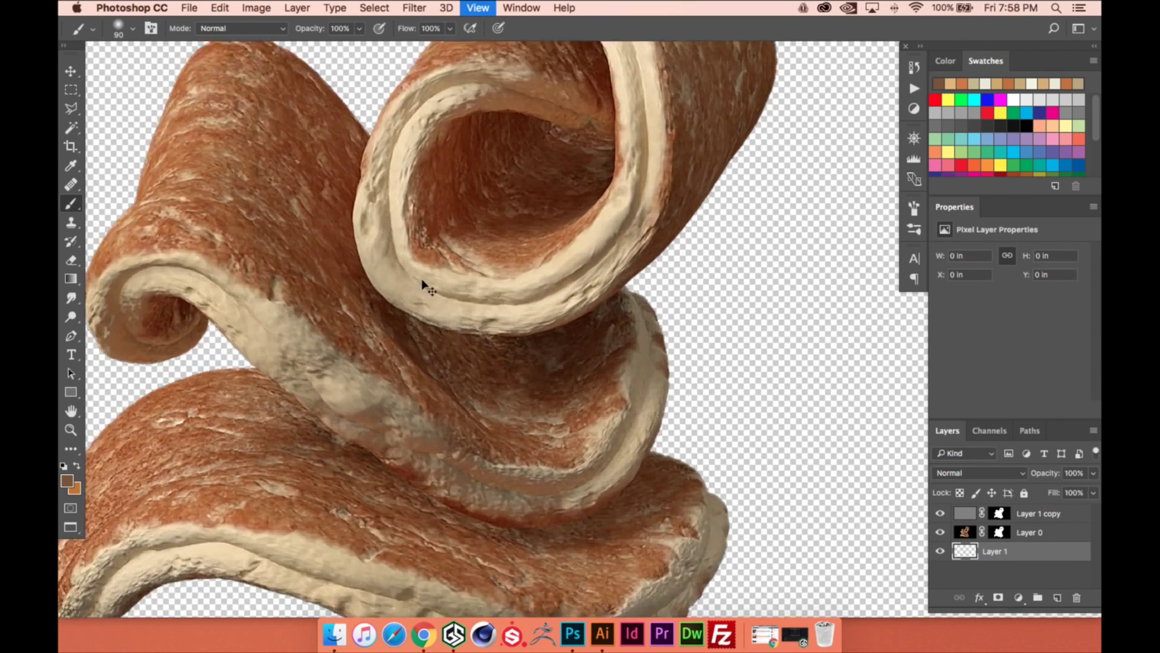
key("super+equal")
left_click_drag(190, 152, 505, 244)
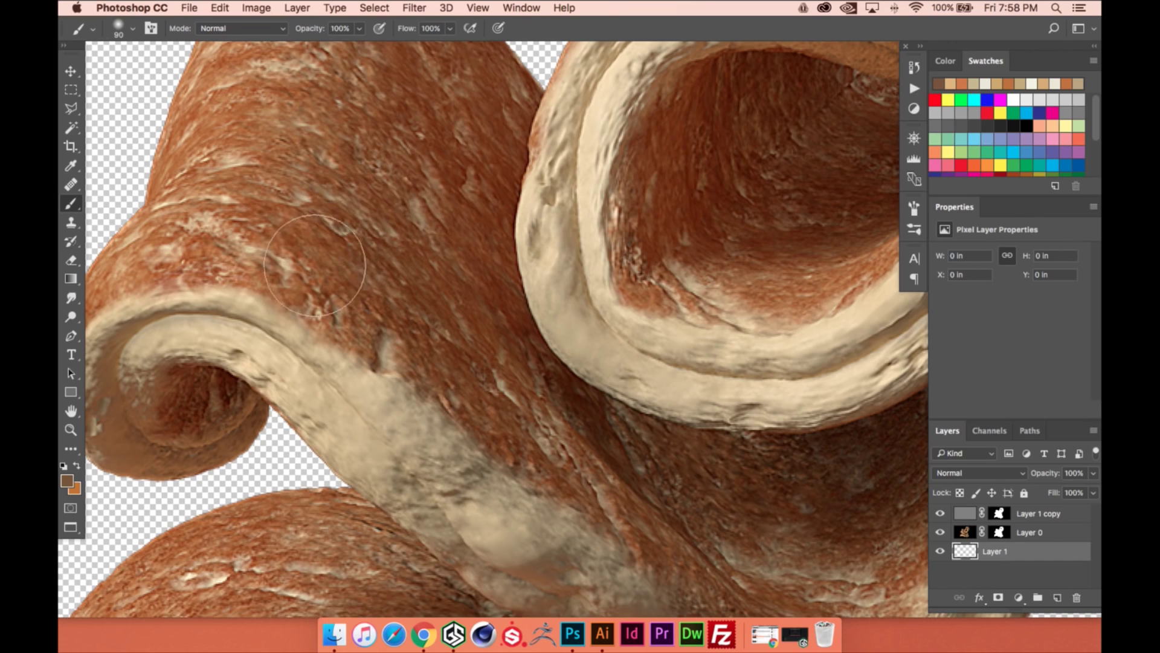
left_click(291, 240, "alt")
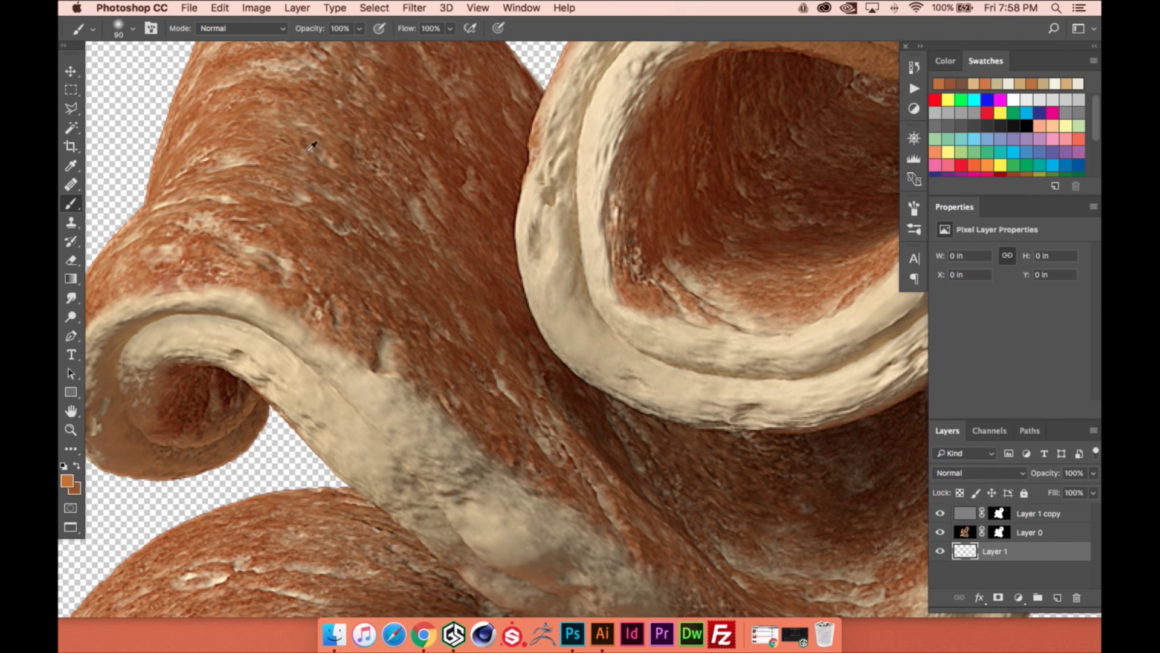
left_click(255, 148, "alt")
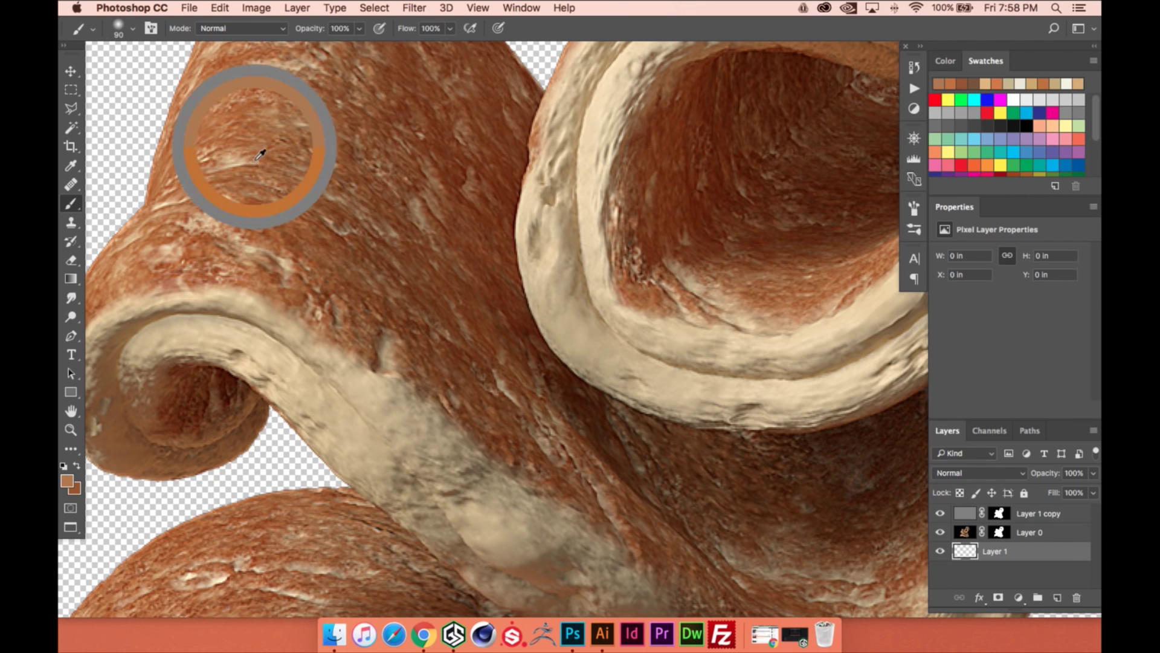
Set the Gradient tool to the foreground-to-background preset with the radial style
key("super+0")
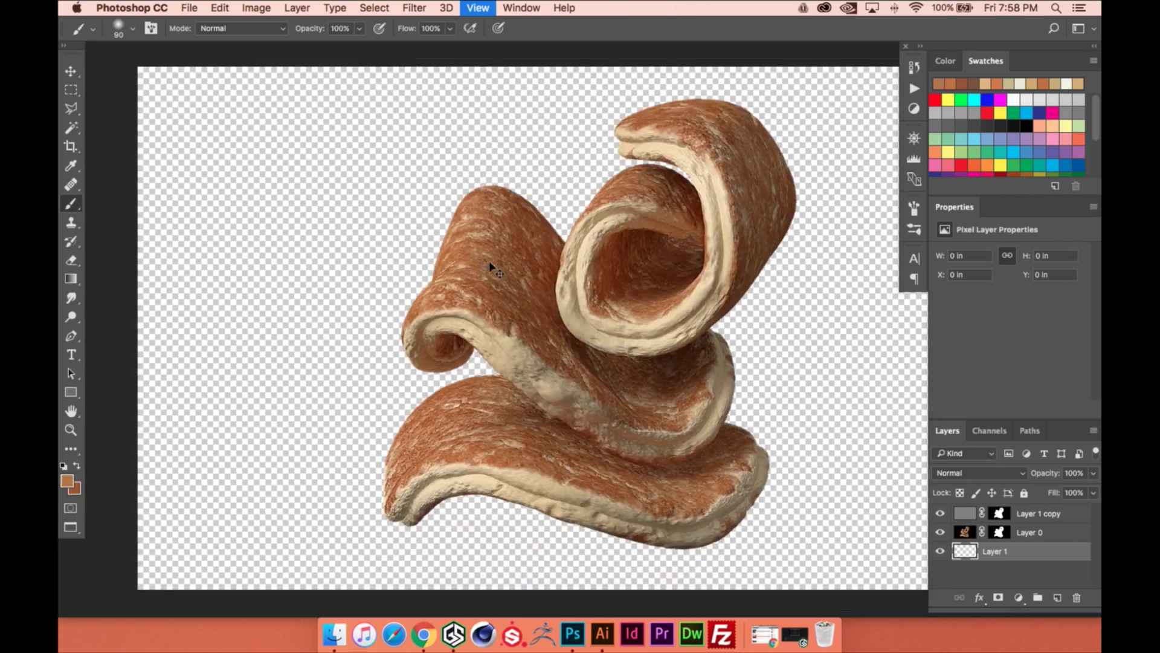
key("g")
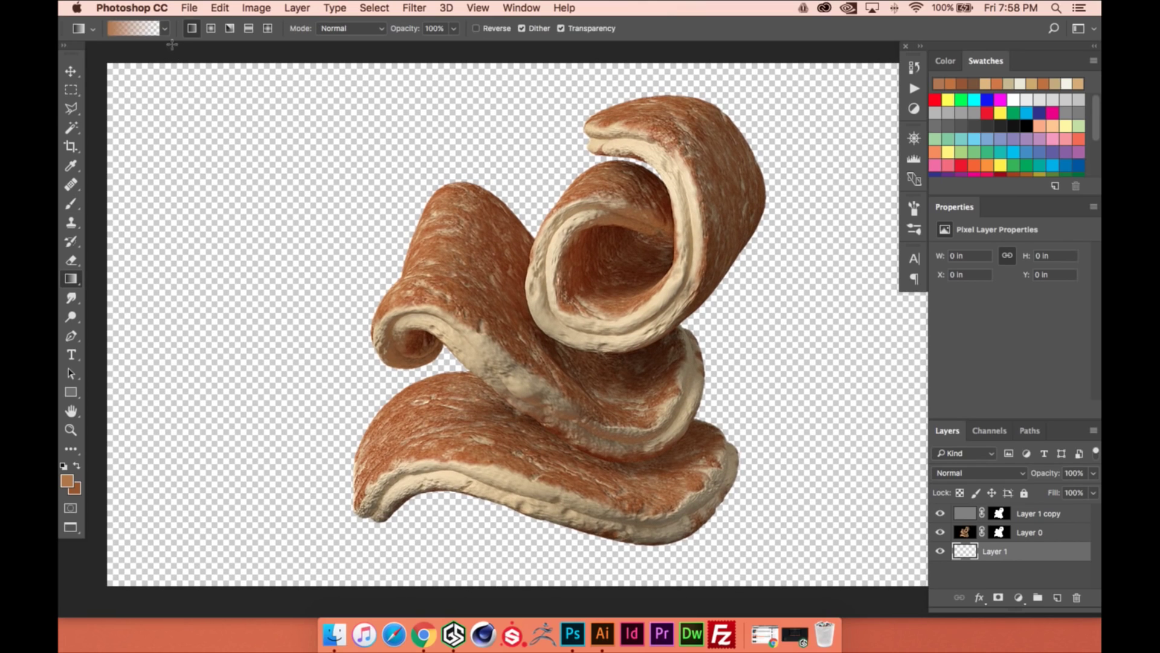
left_click(164, 29)
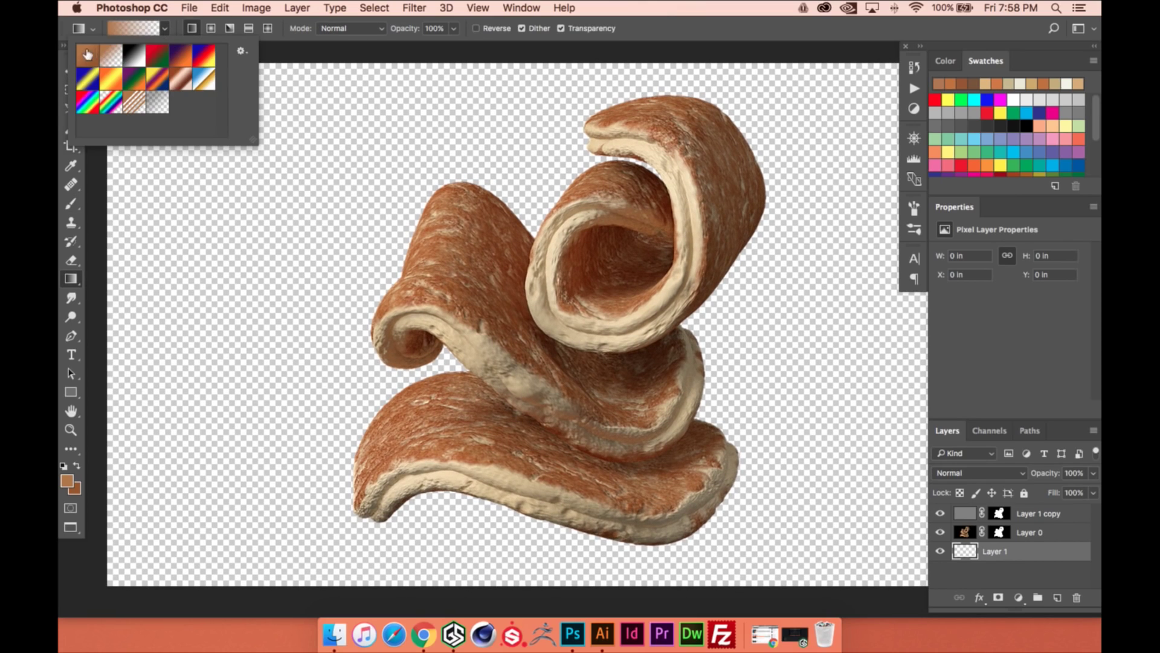
left_click(88, 54)
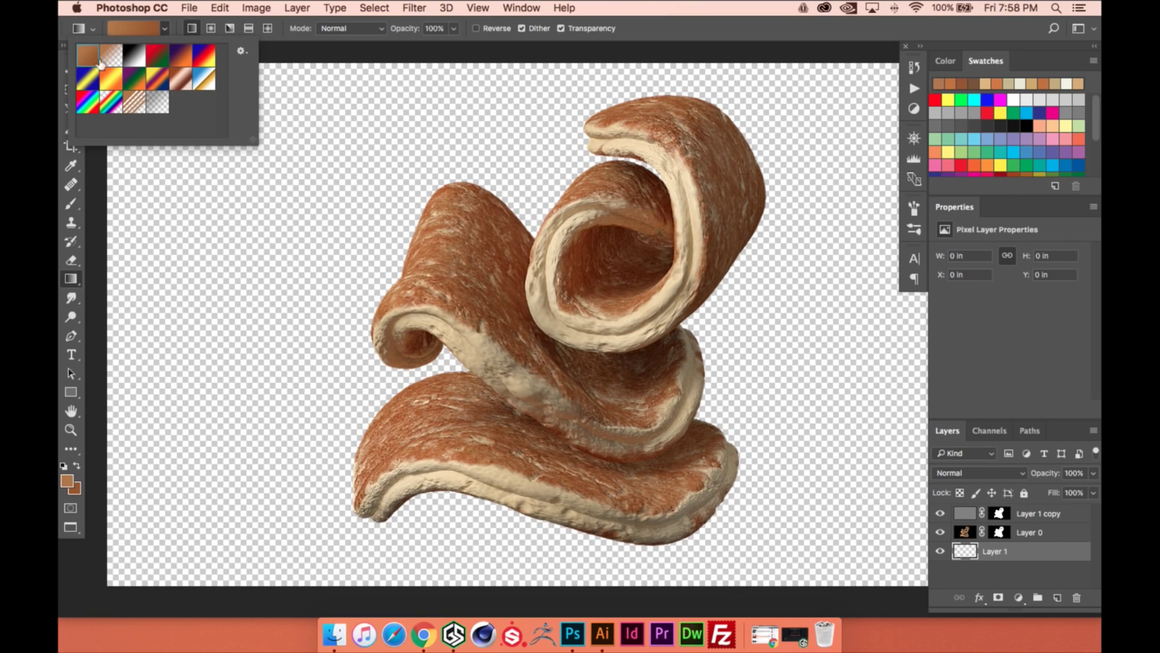
left_click(702, 22)
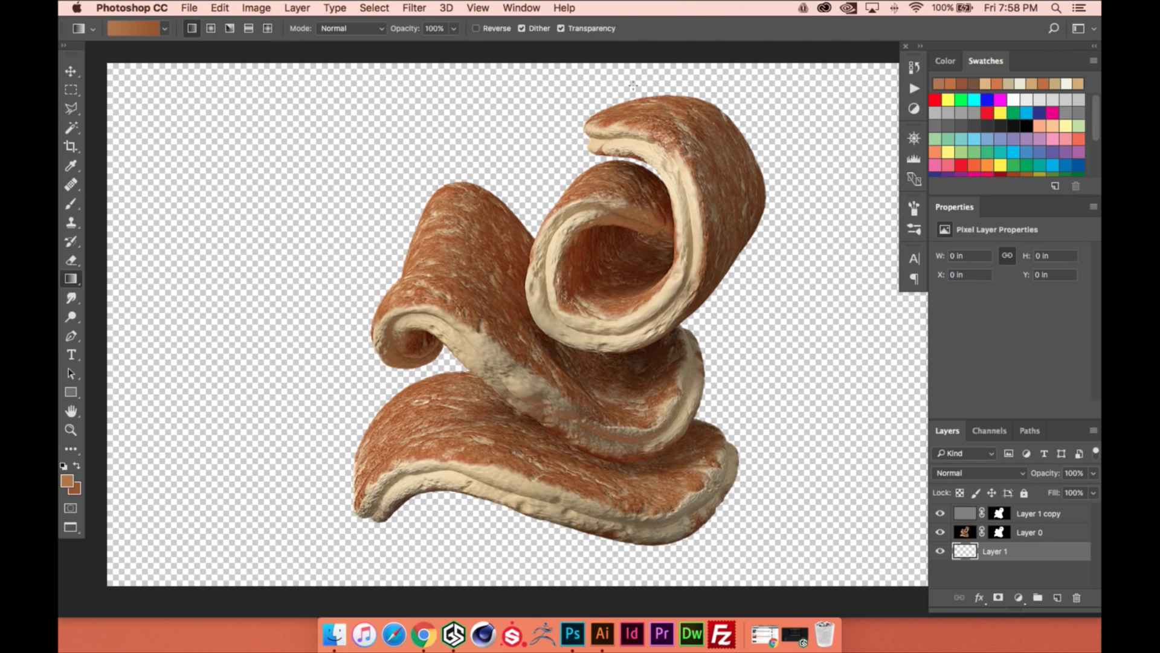
left_click(210, 28)
Fill Layer 1 with a radial gradient running from the canvas centre out past its upper-right corner
left_click_drag(541, 271, 469, 243)
key("super+minus")
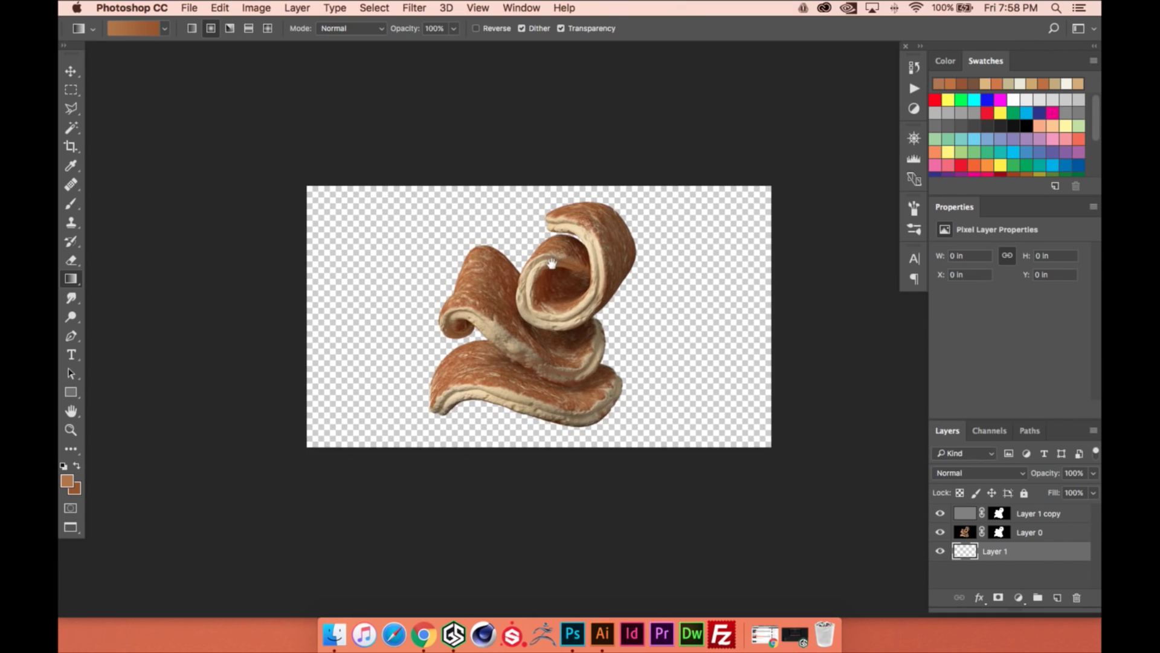
key("super+minus")
left_click_drag(505, 326, 752, 196)
left_click_drag(583, 360, 594, 330)
key("super+plus")
key("super+plus")
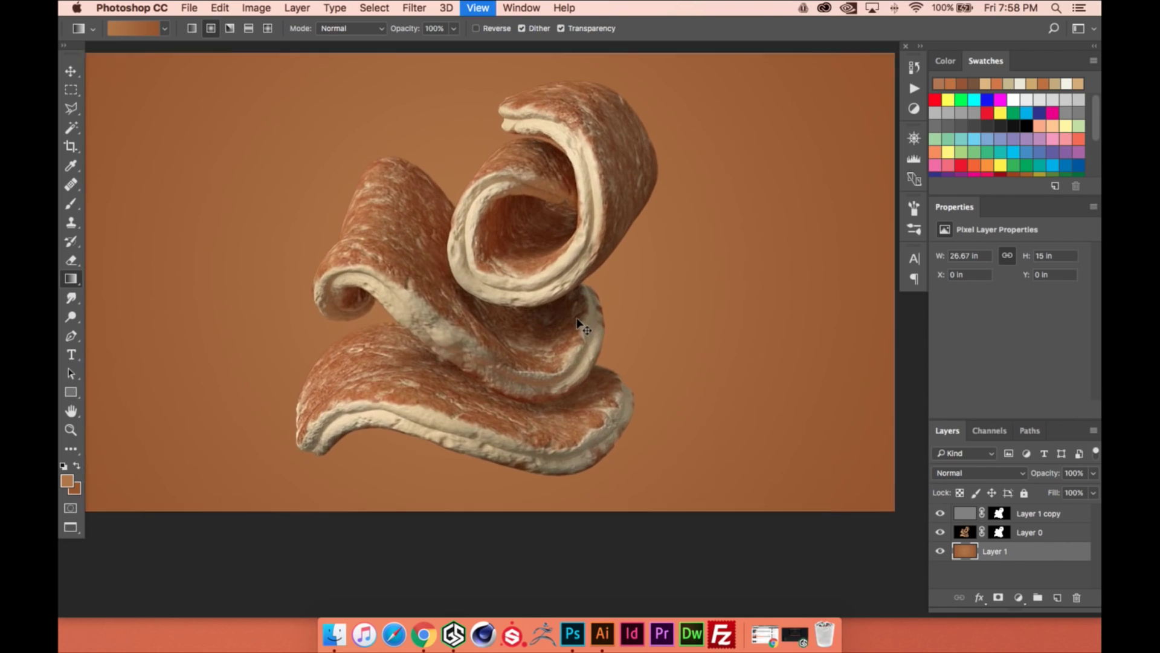
left_click_drag(391, 250, 363, 224)
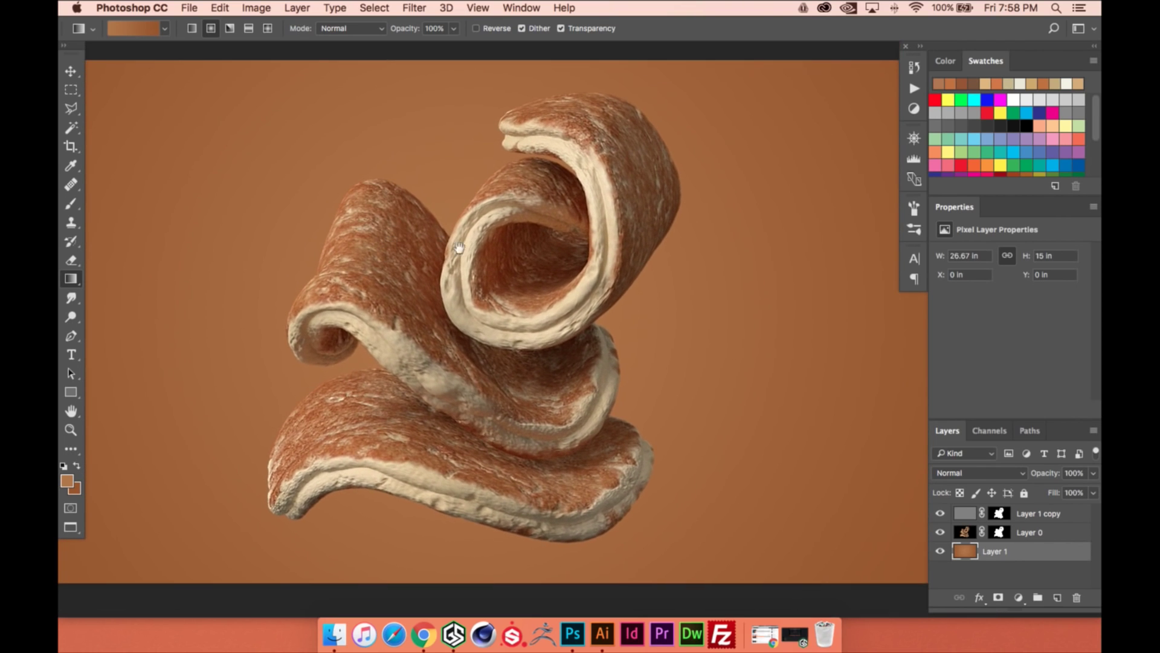
left_click_drag(545, 350, 572, 331)
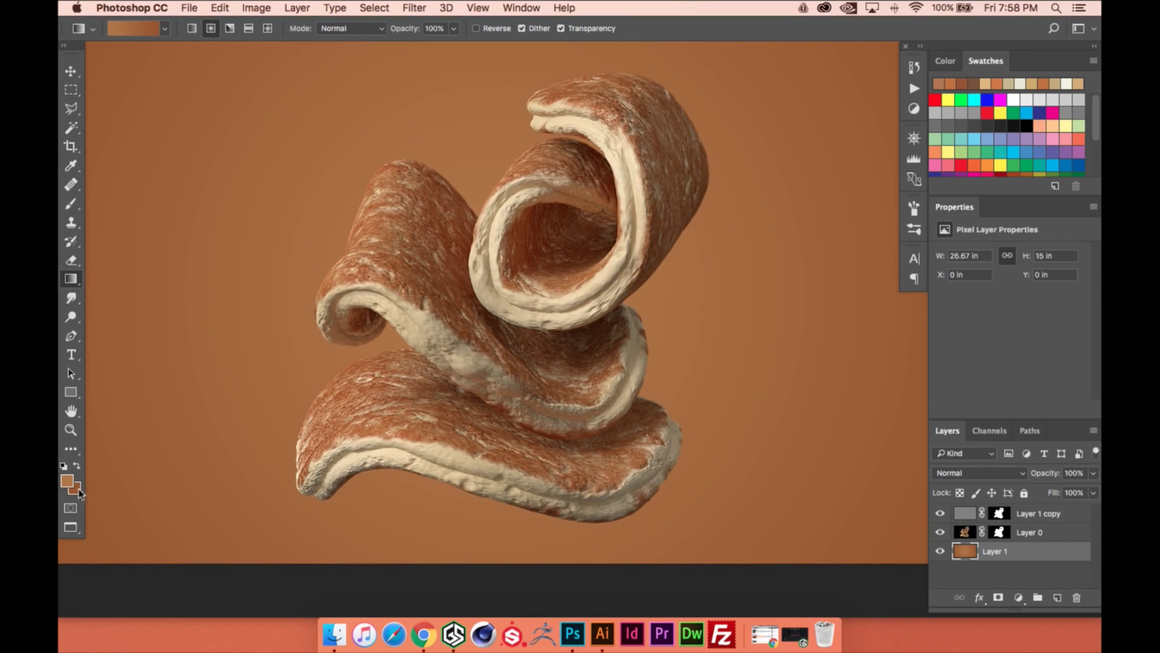
Change the background colour to brown 82491d and redraw Layer 1's radial gradient from the pancakes' centre to the canvas corner
left_click(78, 489)
left_click(404, 228)
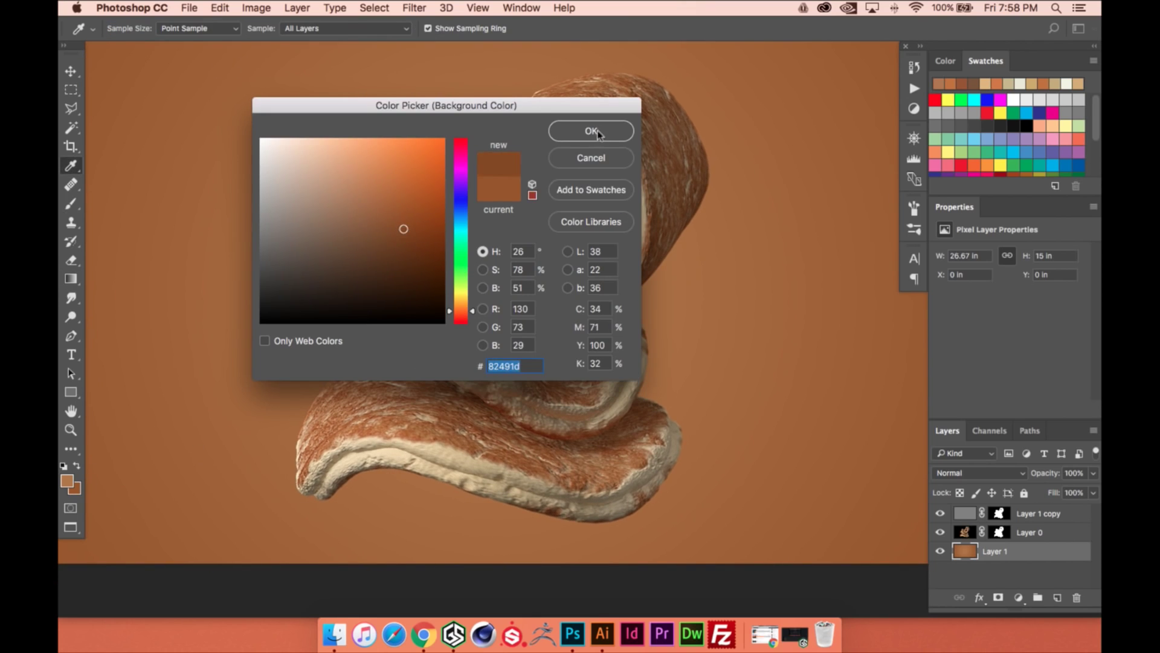
left_click(592, 131)
key("super+minus")
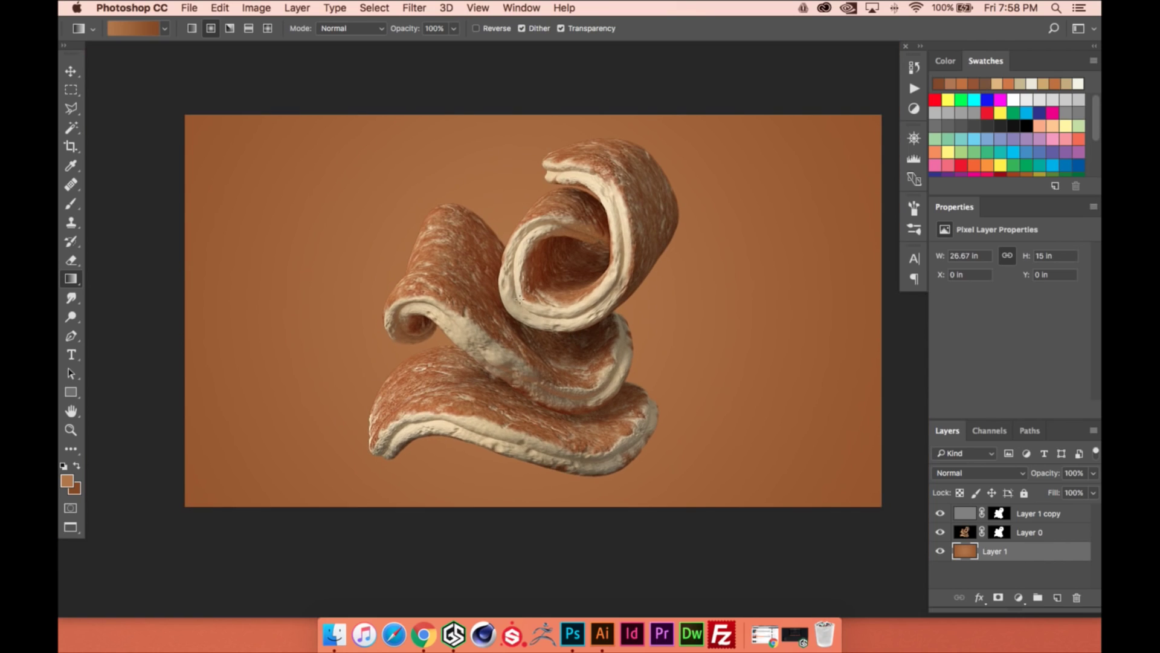
left_click_drag(524, 304, 883, 115)
Darken the background colour to a deeper brown and redraw Layer 1's radial gradient out to the upper-right canvas corner
left_click(75, 488)
left_click(405, 244)
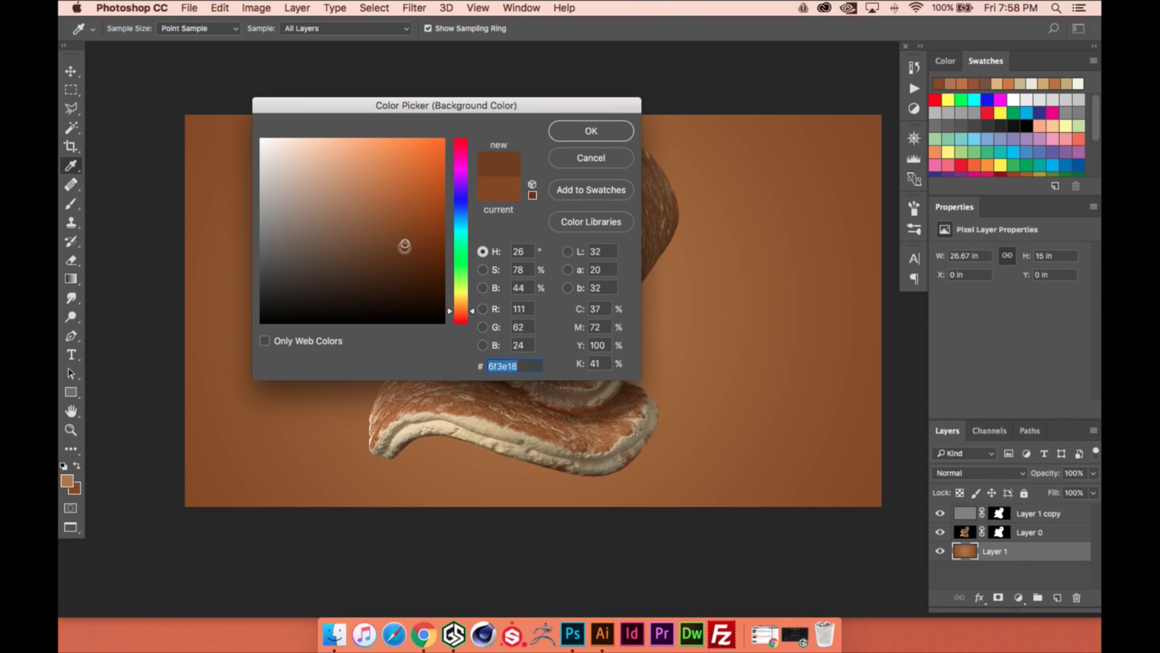
left_click(404, 252)
key("Return")
left_click_drag(526, 319, 886, 110)
scroll(330, 399, "down", 2)
scroll(330, 400, "right", 2)
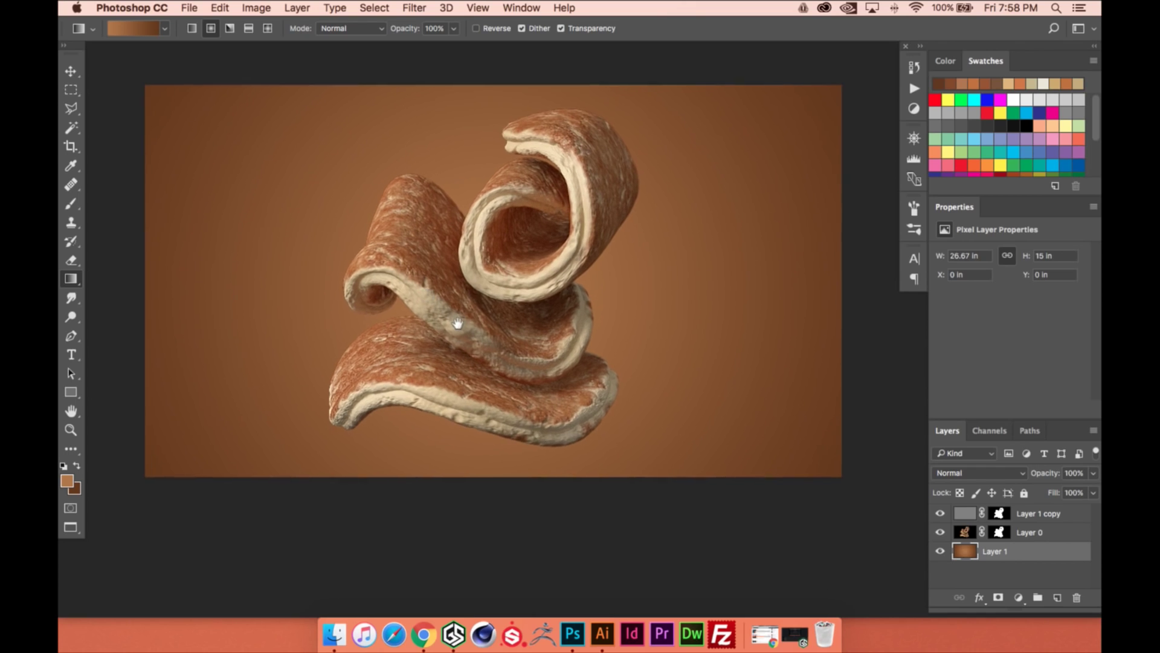
scroll(279, 360, "left", 2)
scroll(280, 360, "up", 1)
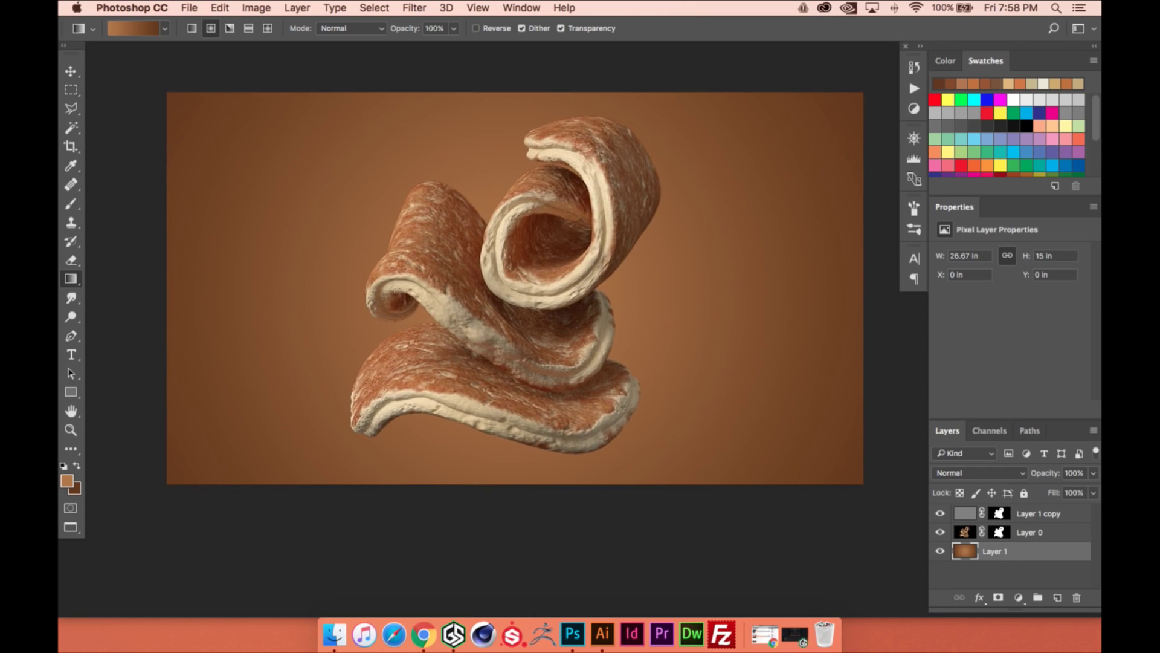
Duplicate the gradient layer and add 2% uniform monochromatic noise to the copy
key("super+j")
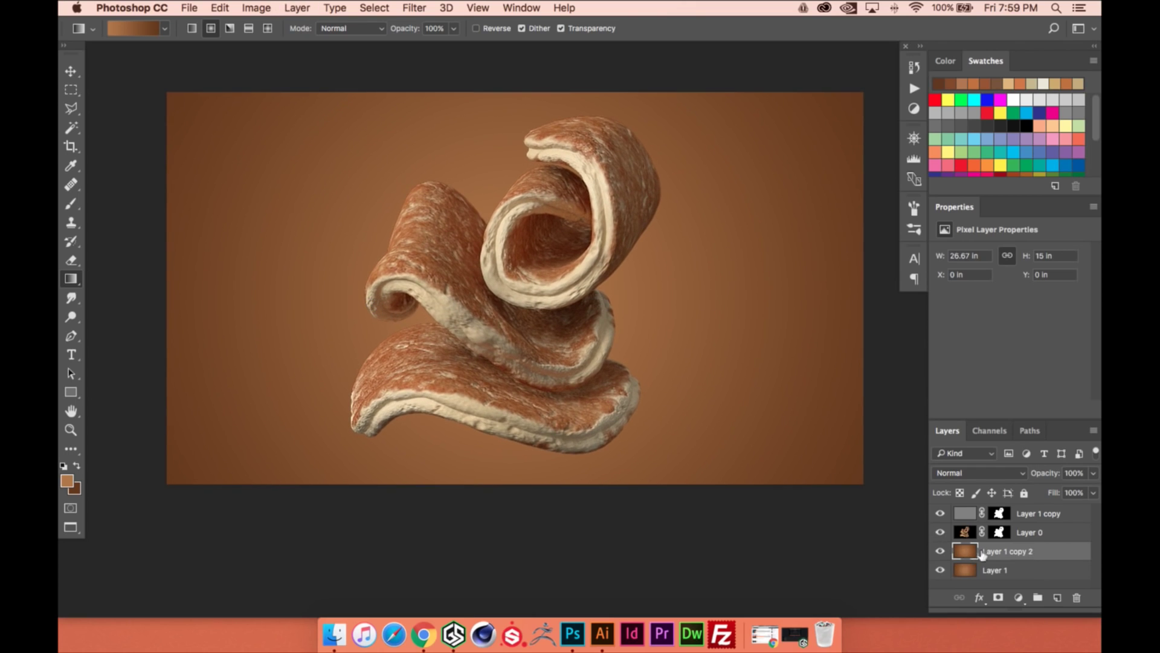
left_click(420, 8)
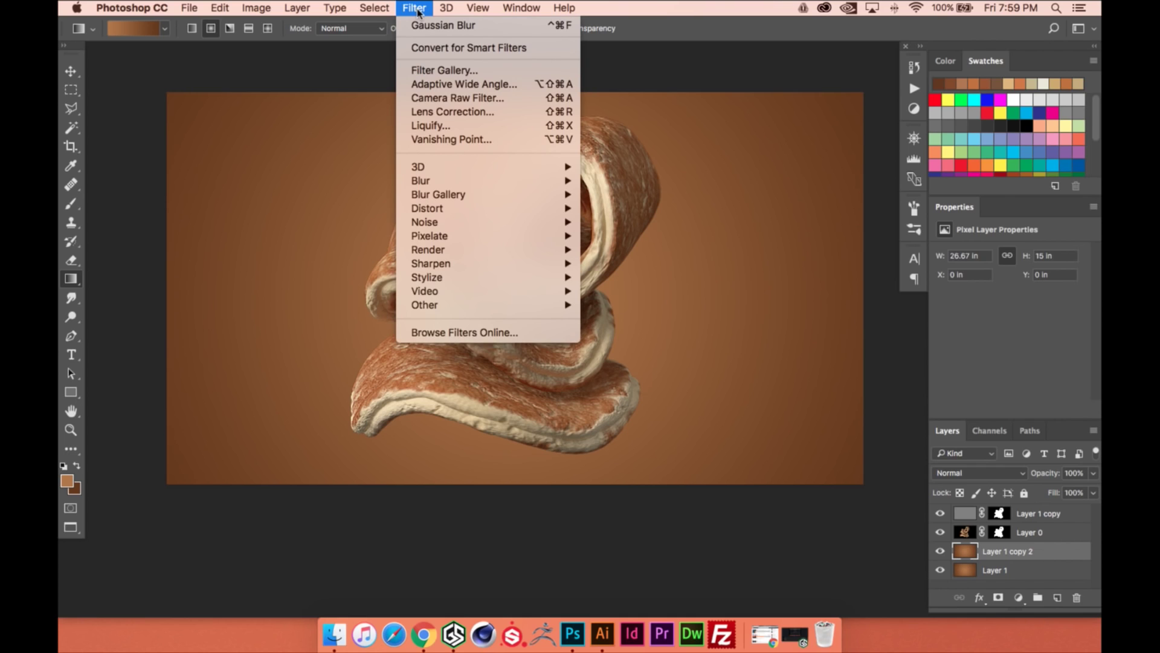
mouse_move(466, 222)
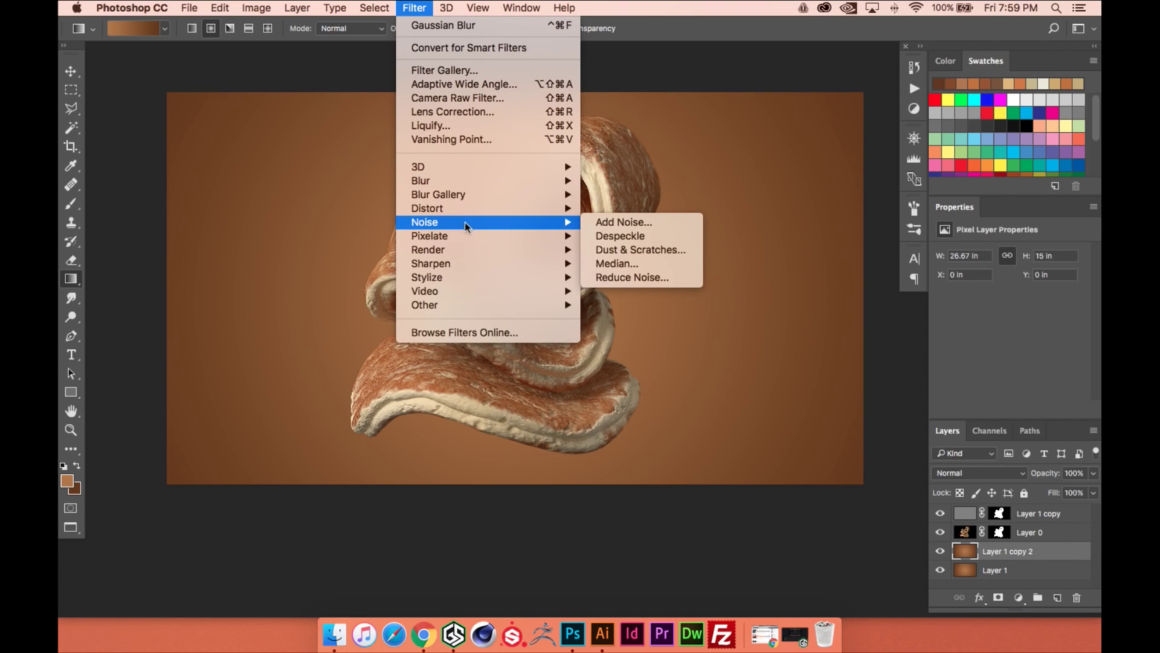
left_click(626, 222)
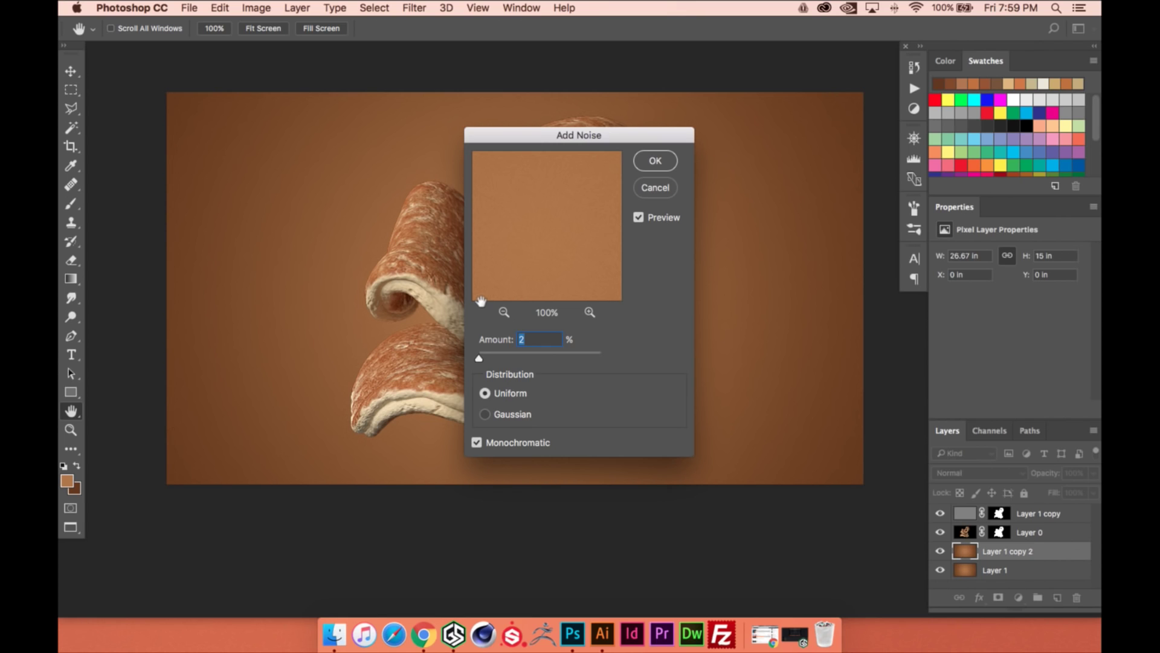
left_click(647, 165)
Lower the noisy gradient copy's opacity to 66%
key("super+plus")
key("super+plus")
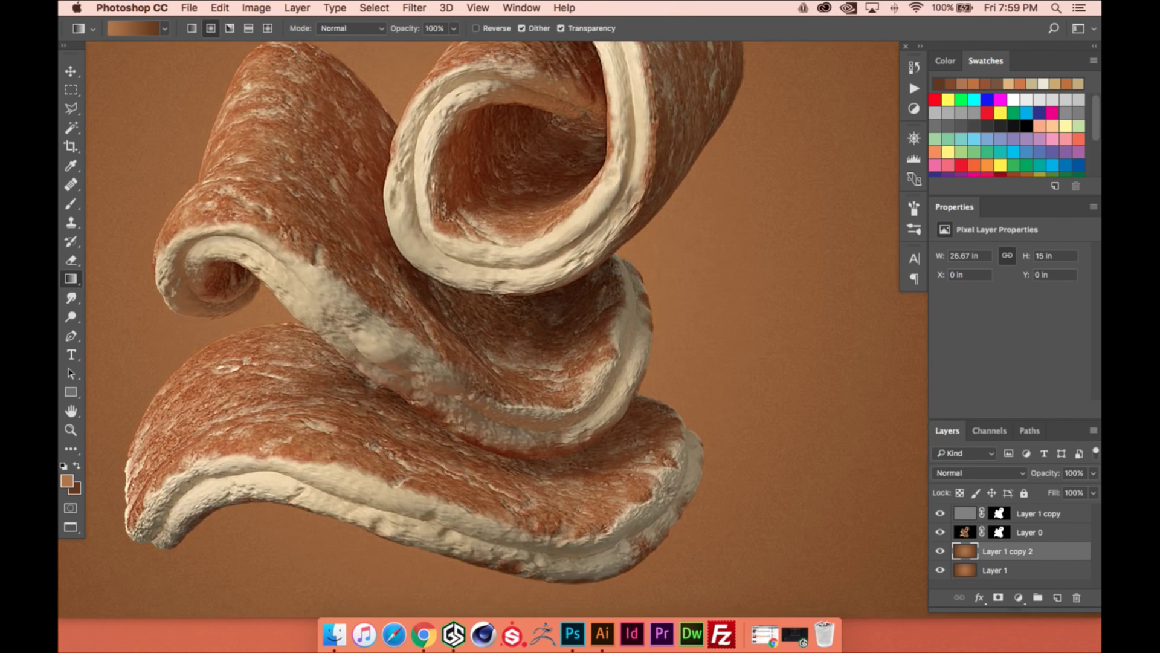
left_click_drag(383, 223, 498, 289)
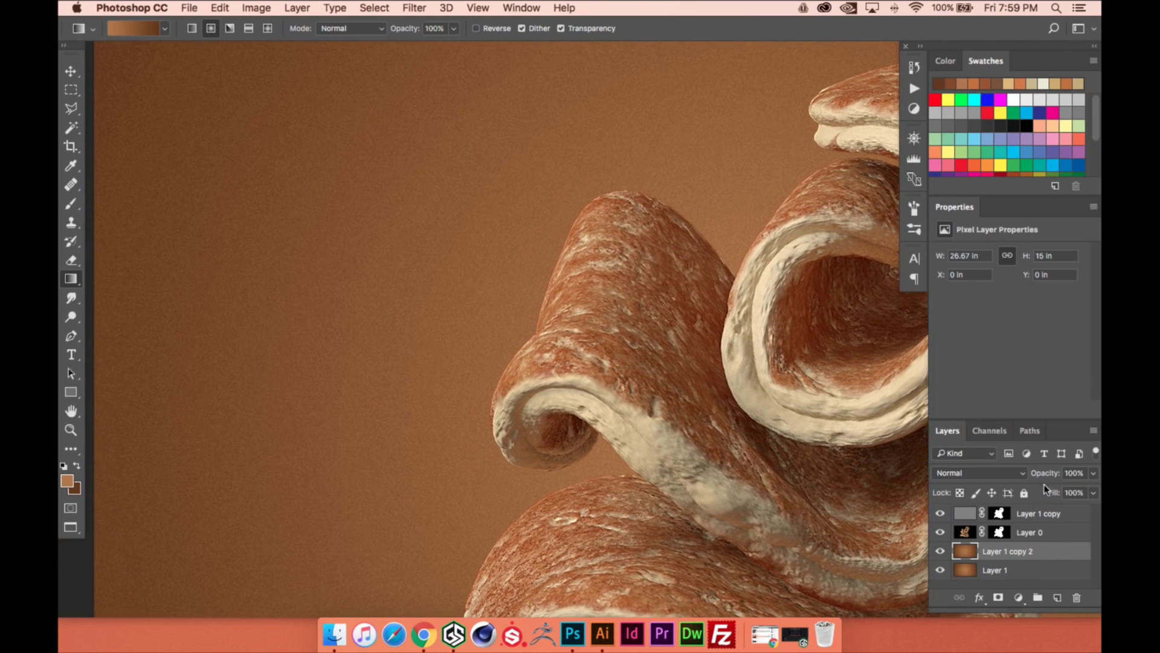
mouse_move(1052, 473)
left_mouse_down()
mouse_move(1037, 474)
mouse_move(1058, 476)
left_mouse_up()
key("super+0")
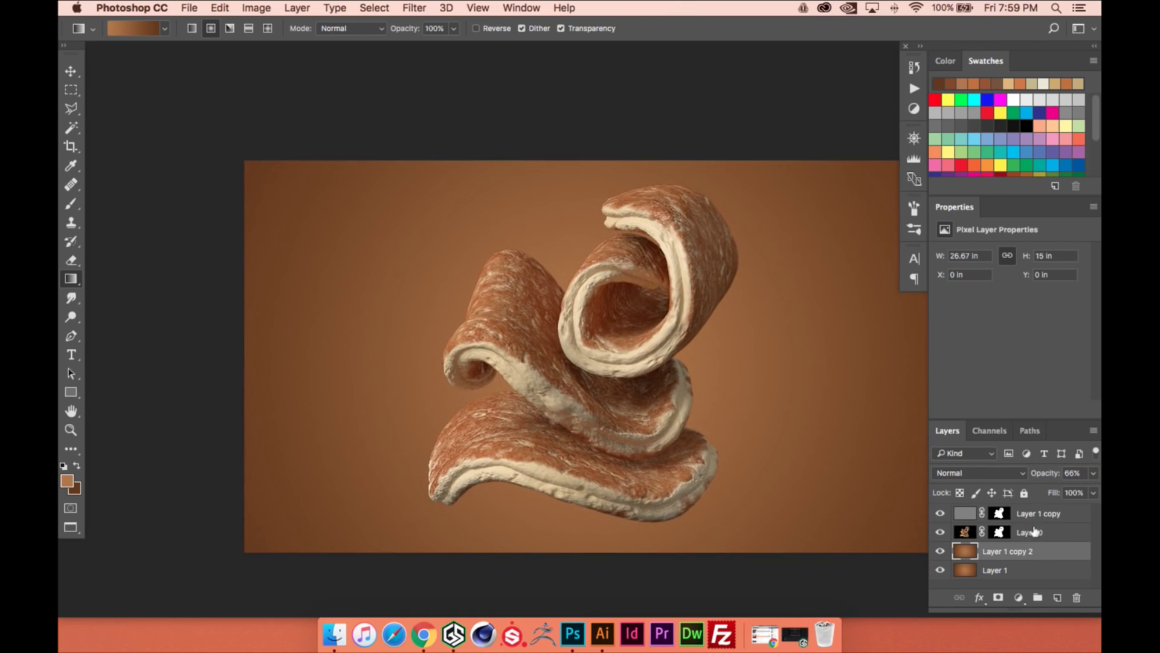
Duplicate the pancake render layer, Layer 0, and toggle the copy's visibility to check it
left_click(1035, 532)
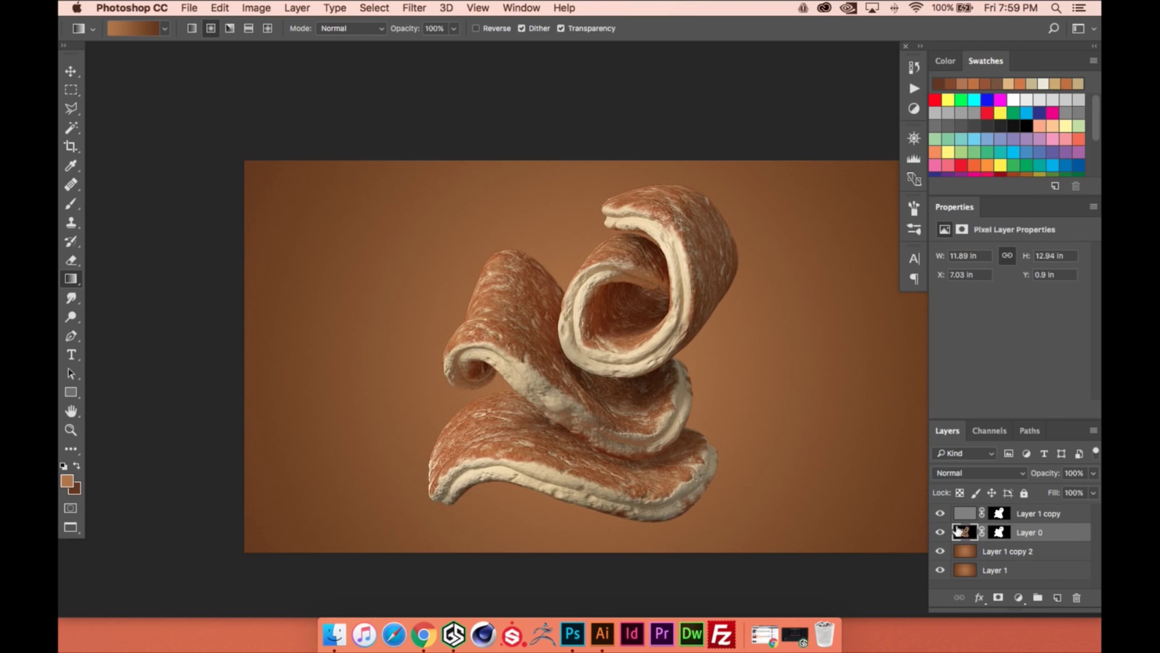
key("super+j")
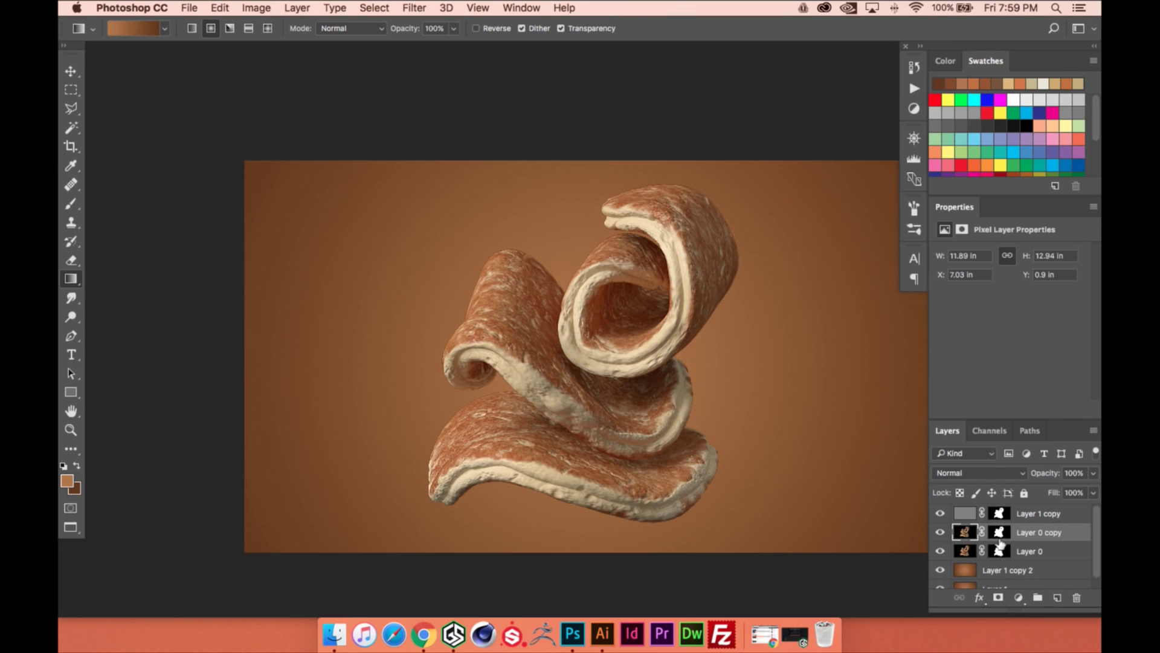
left_click(941, 531)
left_click(941, 551)
left_click(940, 550)
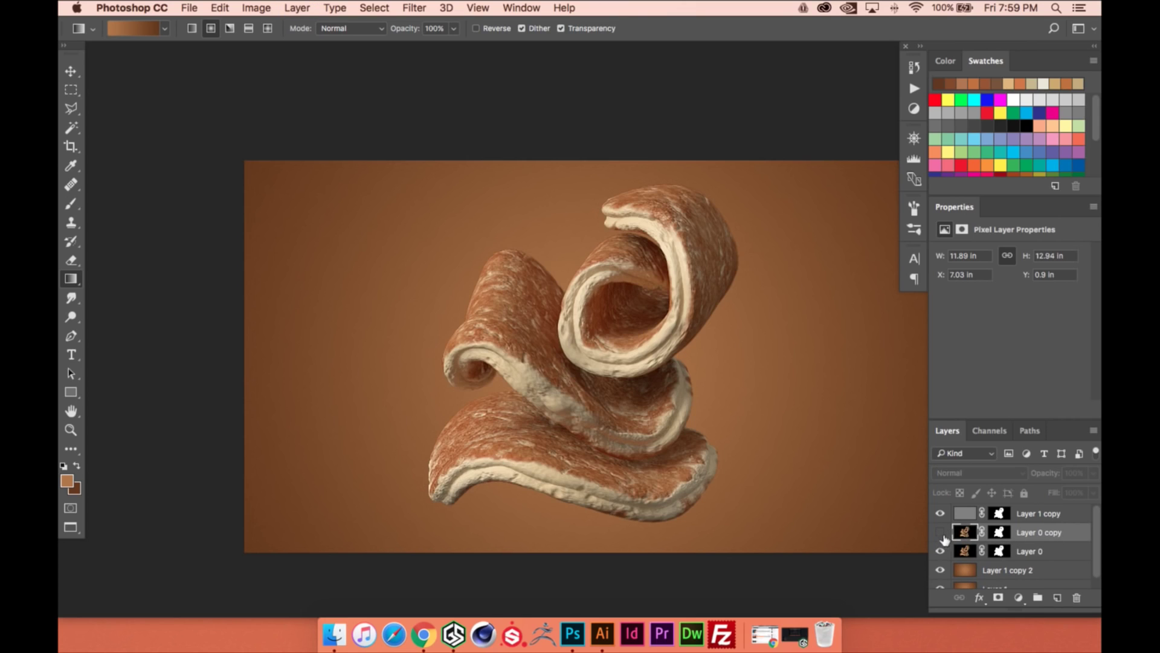
scroll(619, 404, "right", 3)
left_click(939, 529)
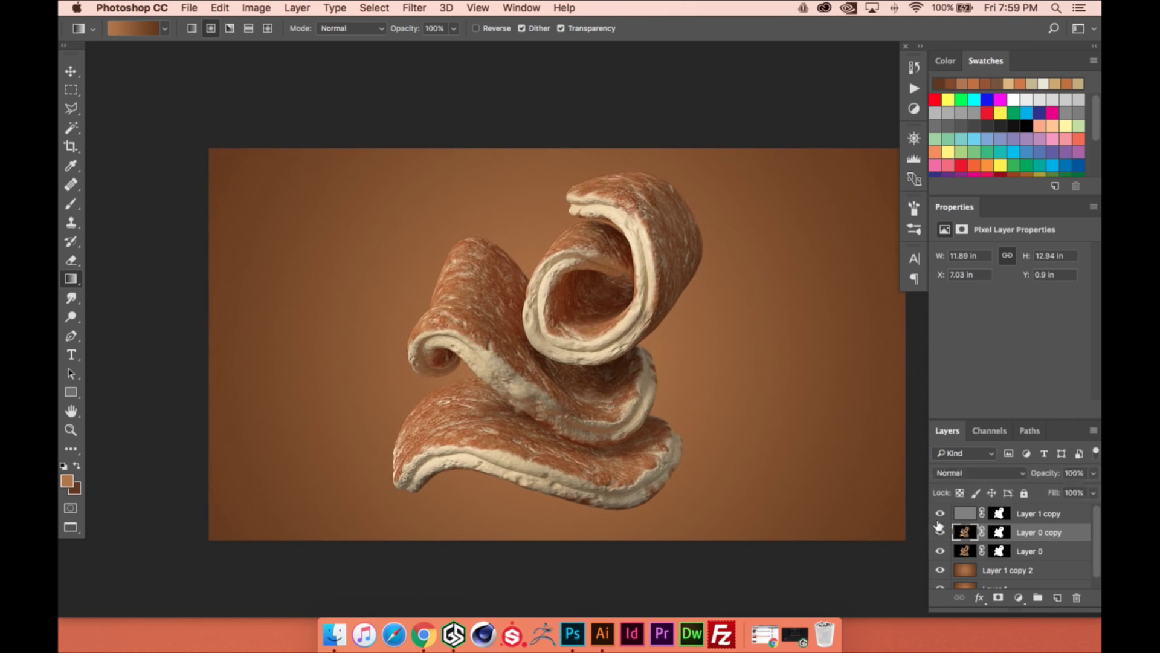
Burn the inside of the top pancake's curl on the layer copy, using the Shadows range at 5% exposure
key("super+equal")
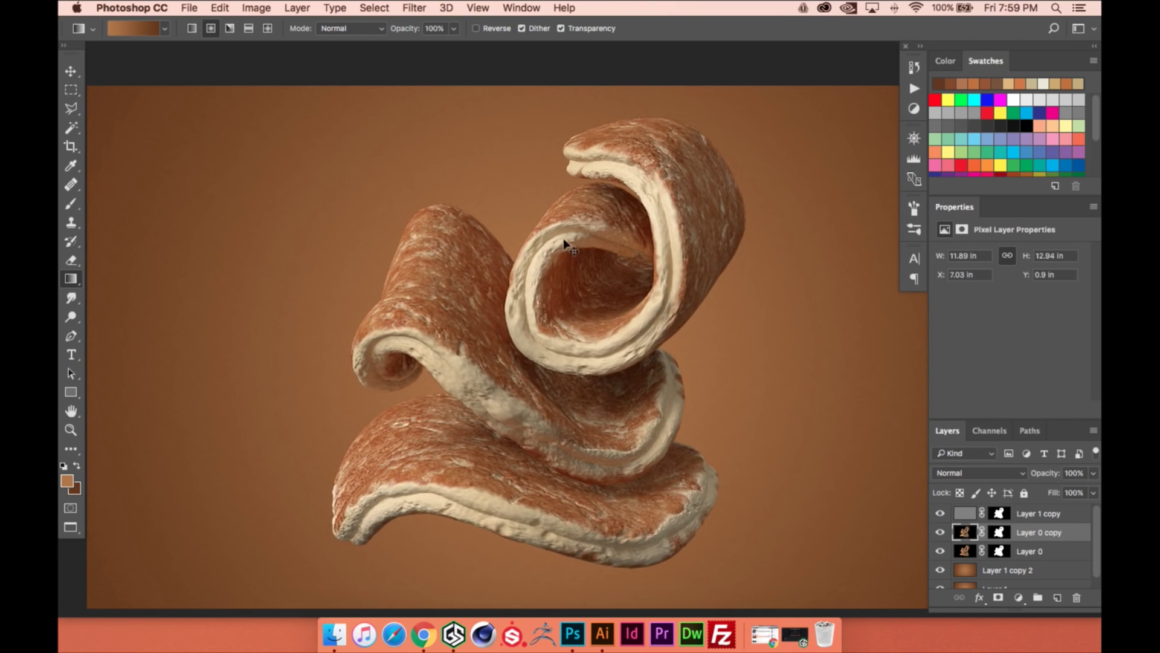
key("super+equal")
key("super+minus")
key("super+equal")
mouse_move(484, 291)
left_mouse_down()
mouse_move(487, 259)
mouse_move(473, 286)
left_mouse_up()
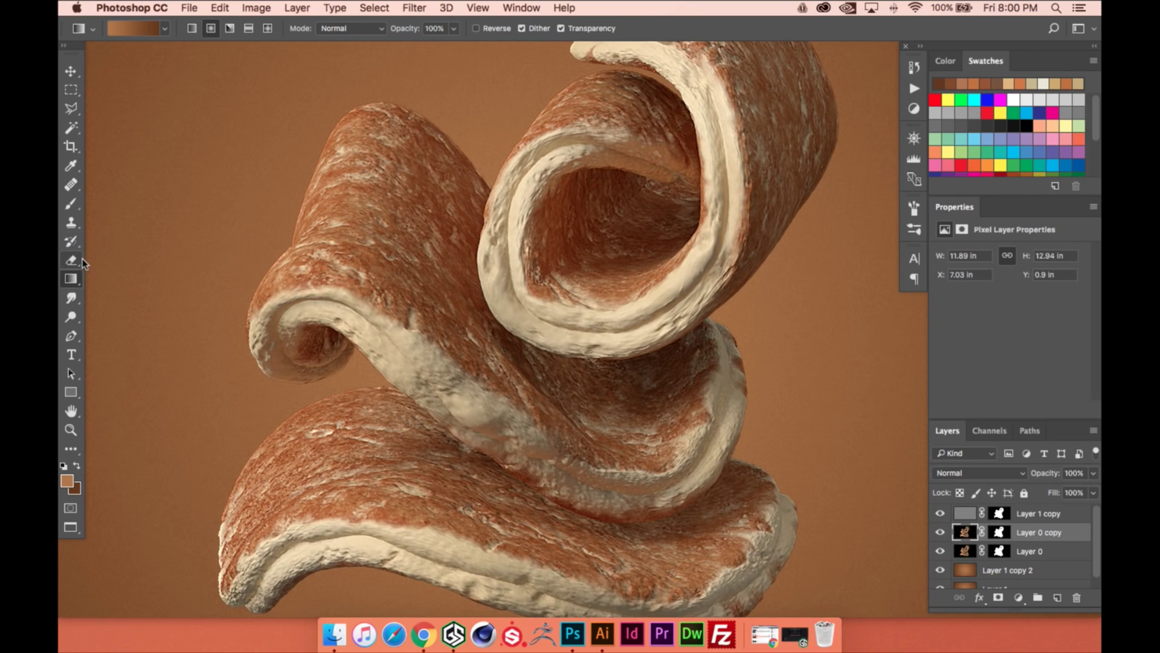
left_click(82, 314)
left_click(75, 321)
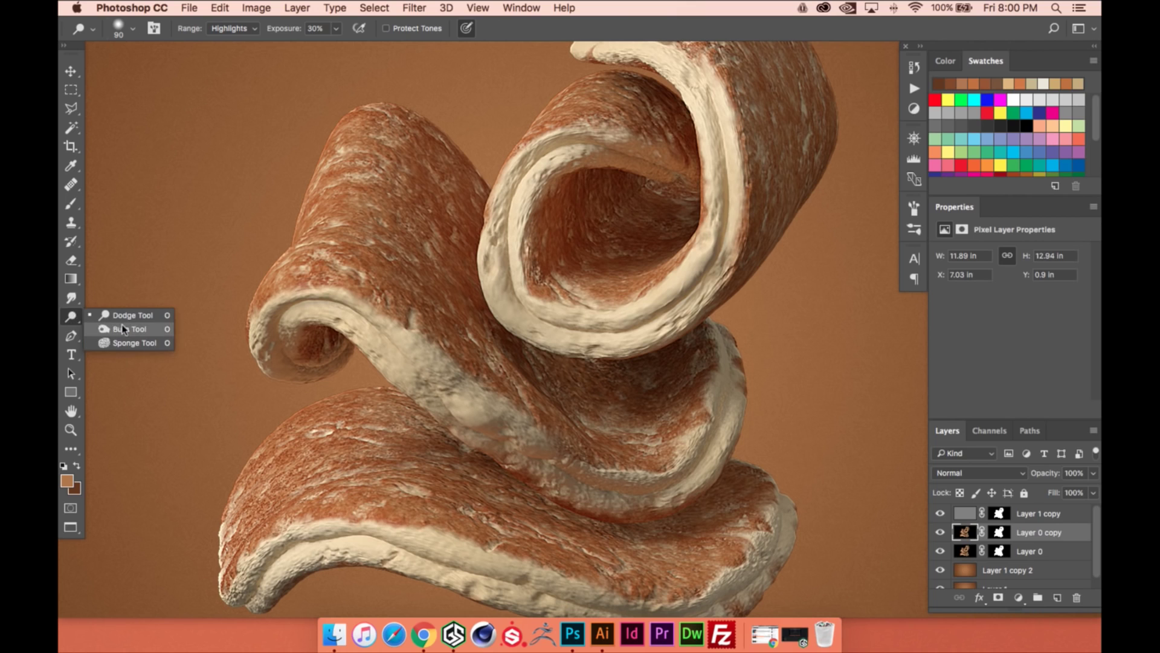
left_click(182, 329)
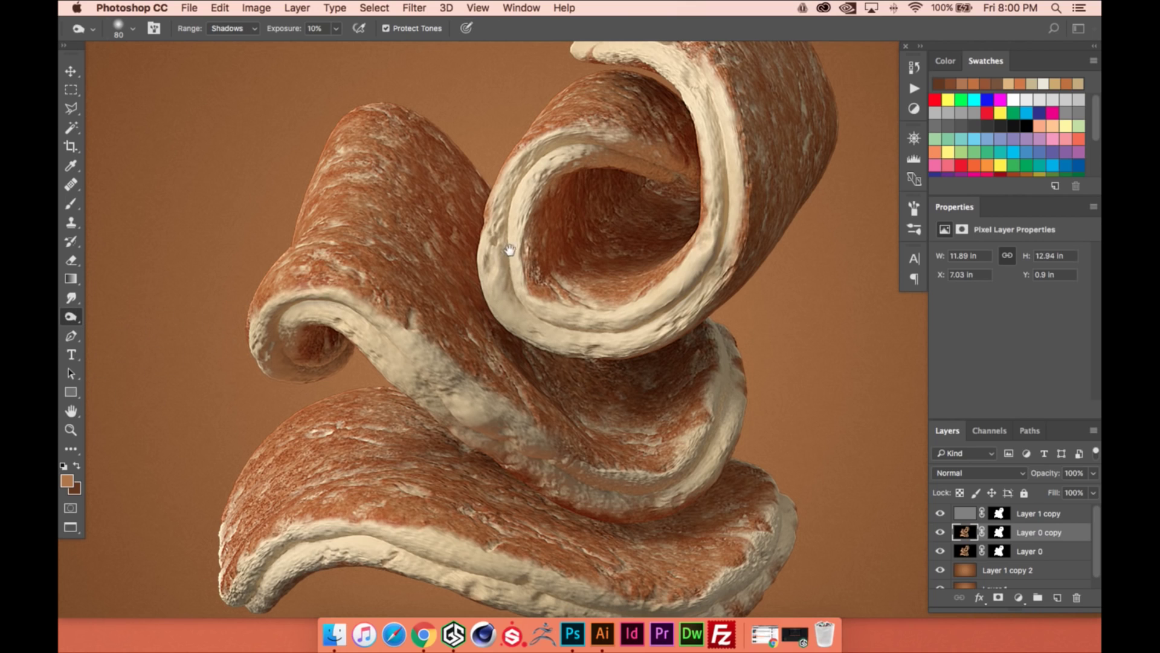
left_click_drag(507, 279, 455, 319)
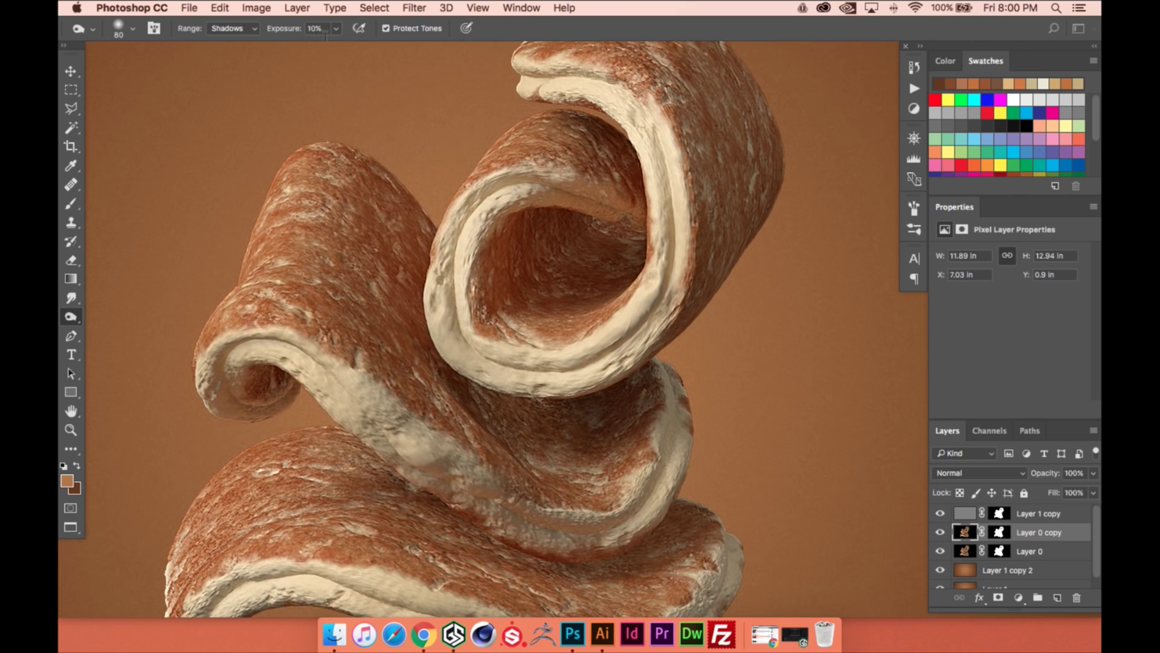
scroll(532, 263, "down", 2)
mouse_move(508, 270)
left_mouse_down()
mouse_move(544, 284)
mouse_move(506, 261)
left_mouse_up()
key("super+z")
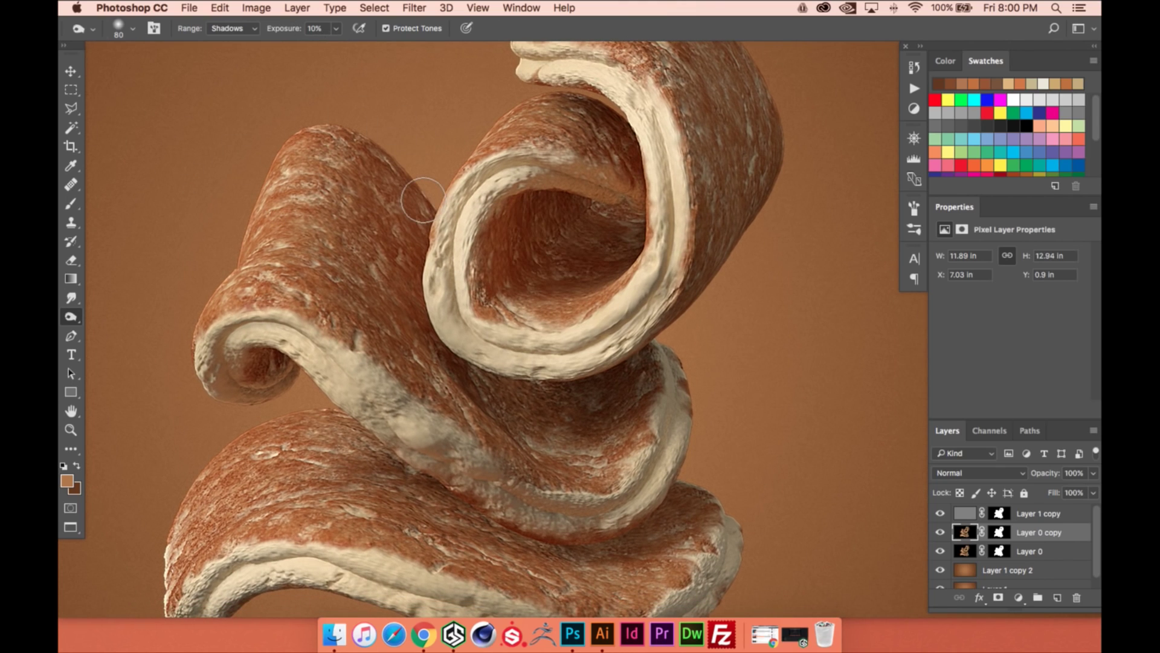
mouse_move(578, 254)
left_mouse_down()
mouse_move(531, 246)
mouse_move(520, 285)
mouse_move(550, 302)
mouse_move(553, 269)
mouse_move(584, 320)
left_mouse_up()
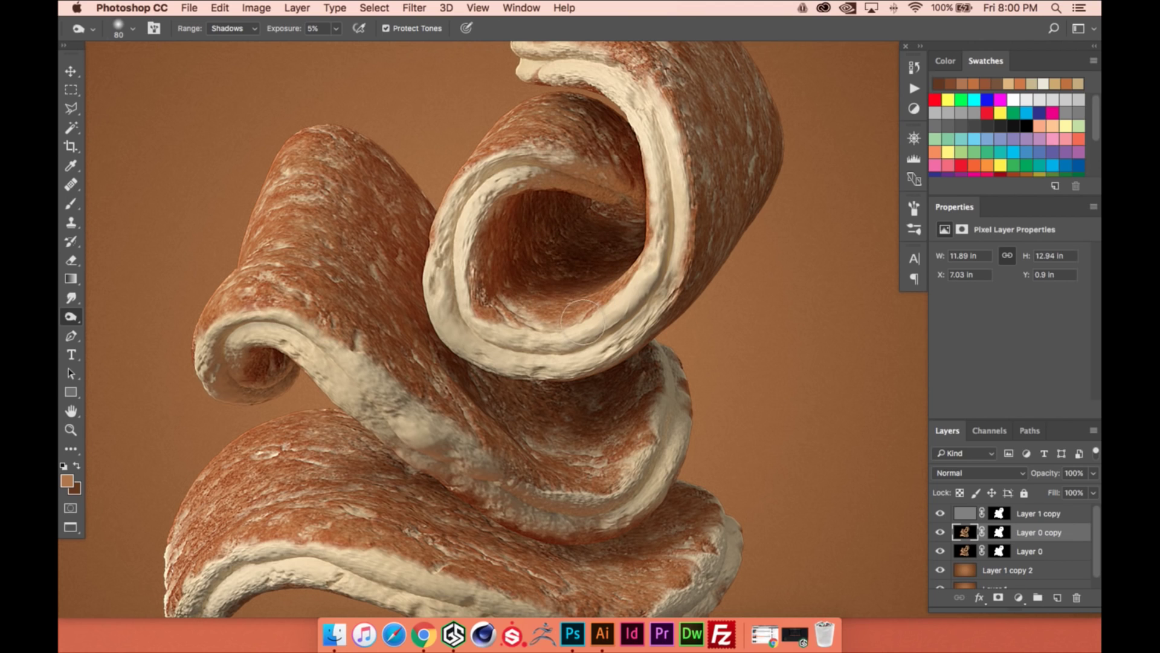
Enlarge the burn brush to 300 and darken the top pancake's outer side and the middle pancake's fold beneath it
scroll(564, 285, "up", 3)
scroll(564, 285, "right", 3)
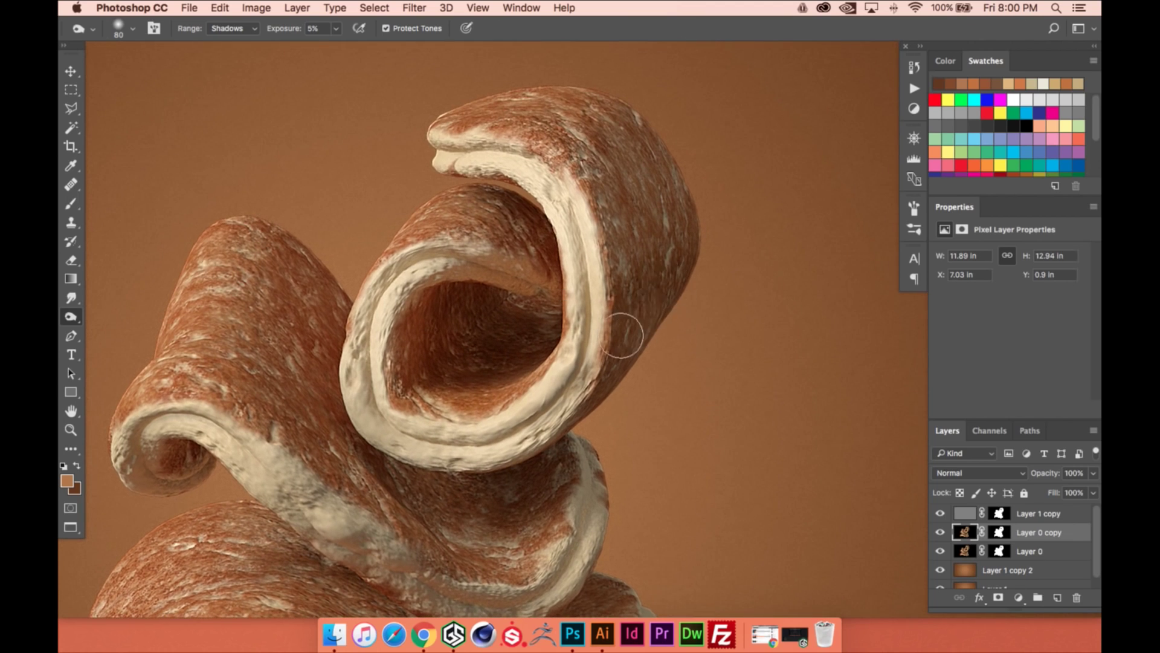
scroll(683, 278, "down", 2)
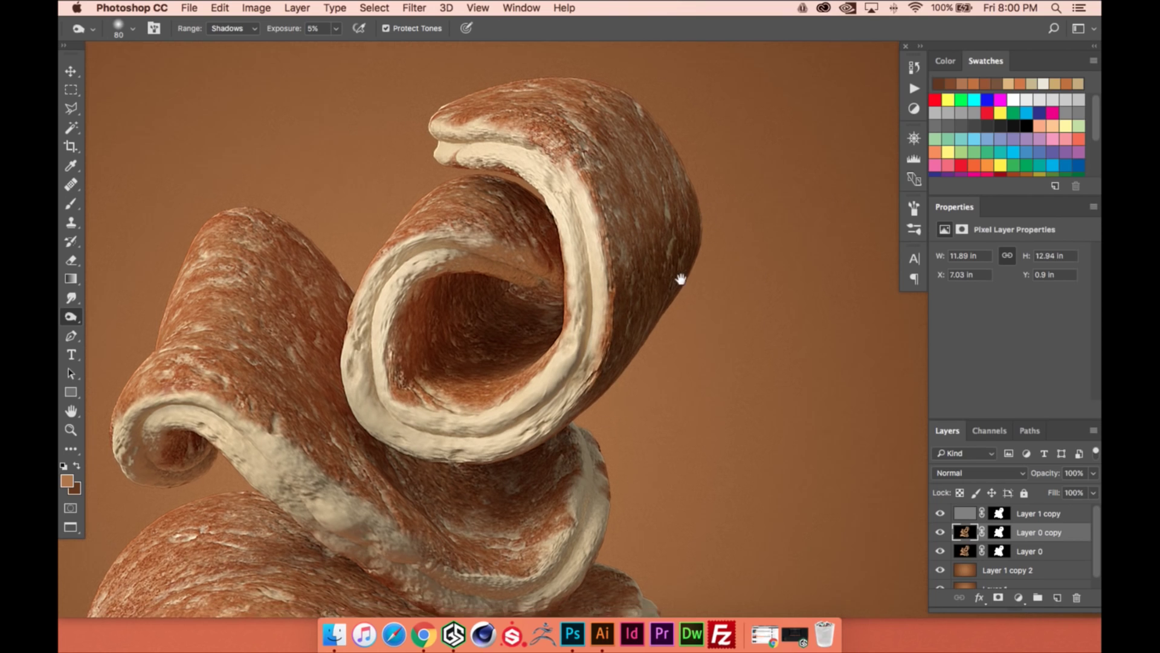
key("bracketright")
key("bracketright")
key("bracketright")
key("bracketright")
key("bracketright")
key("bracketright")
key("bracketright")
key("bracketright")
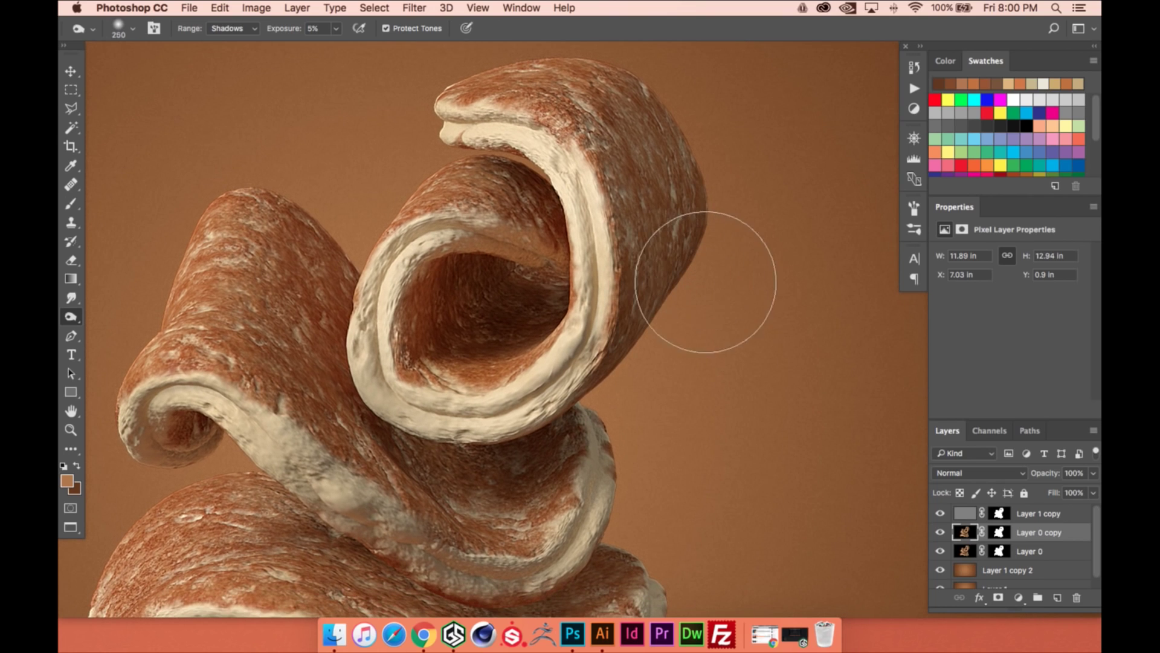
scroll(591, 329, "down", 2)
scroll(591, 330, "left", 3)
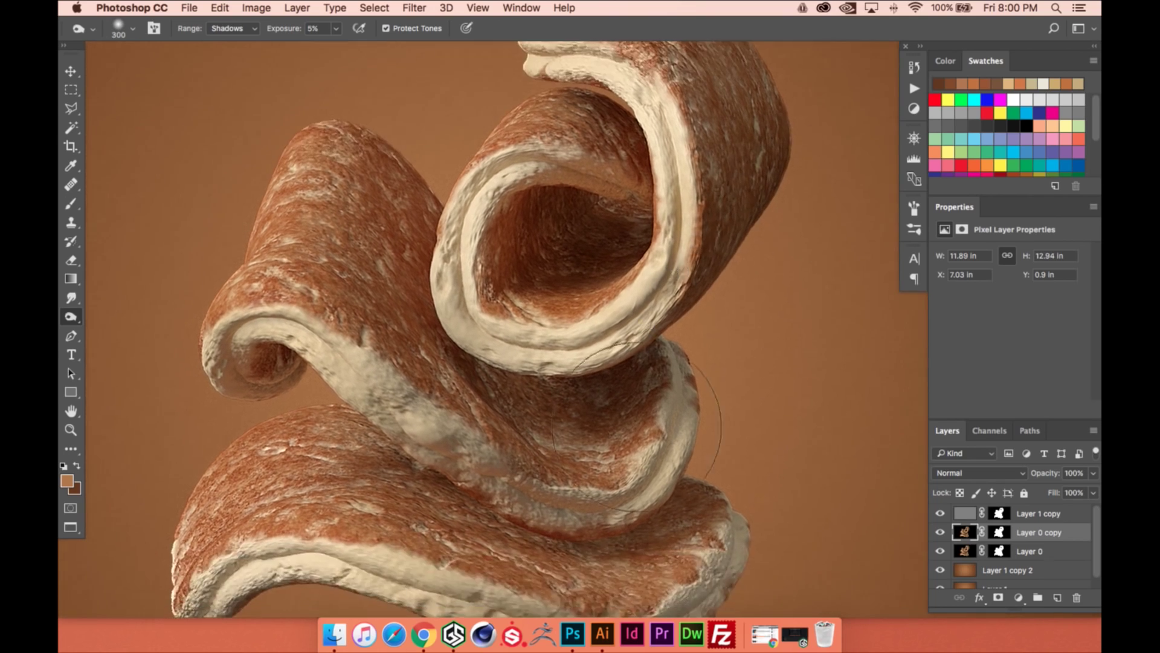
scroll(486, 435, "down", 2)
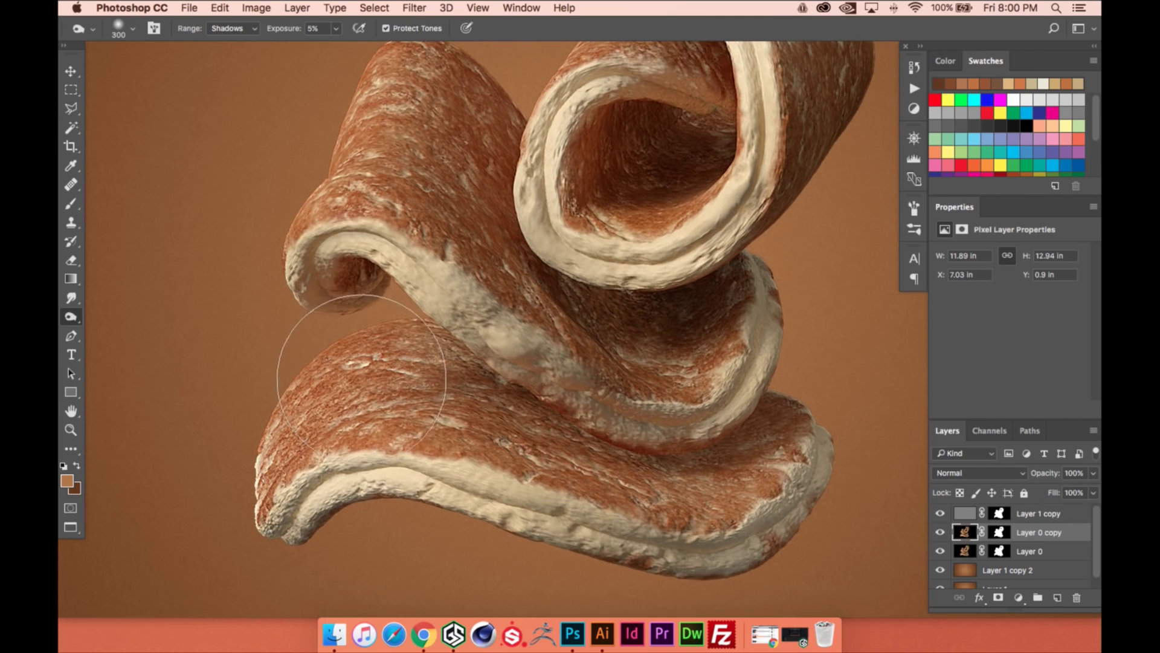
Burn the shadows on the bottom pancake with the 300 brush
scroll(363, 368, "down", 2)
scroll(423, 423, "left", 2)
mouse_move(456, 458)
left_mouse_down()
mouse_move(604, 518)
mouse_move(699, 466)
mouse_move(479, 511)
mouse_move(270, 470)
left_mouse_up()
scroll(350, 363, "up", 2)
scroll(350, 363, "right", 1)
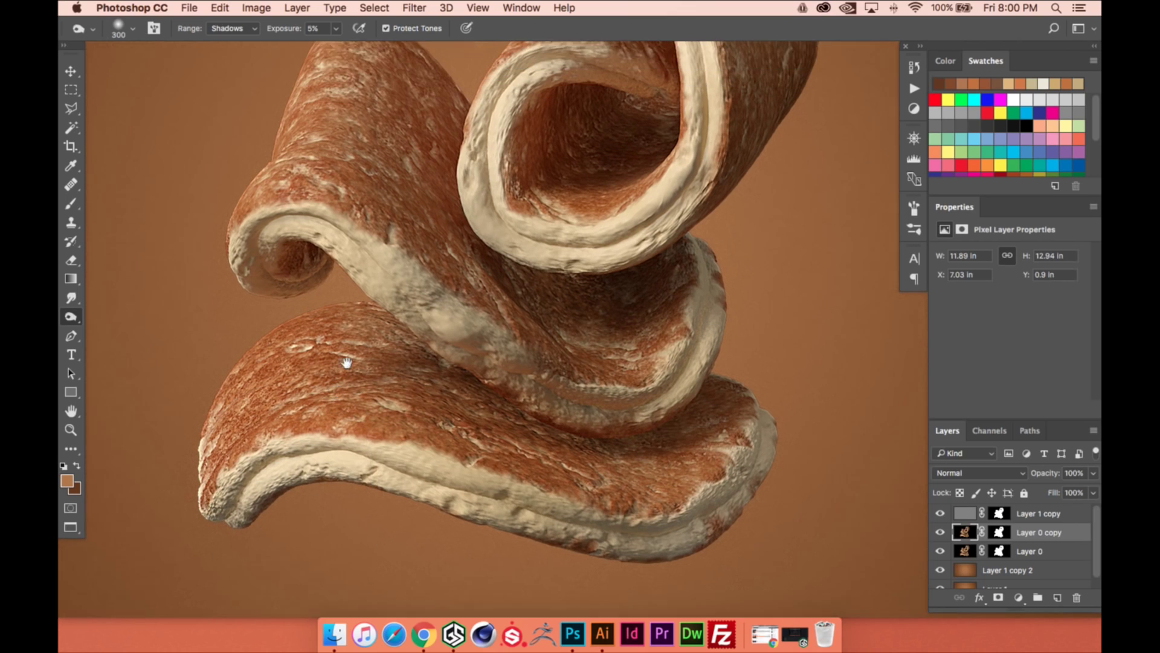
Reduce the burn brush to 175 and deepen the shadows along the middle pancake and the top pancake's lower outer side
key("bracketleft")
key("bracketleft")
key("bracketleft")
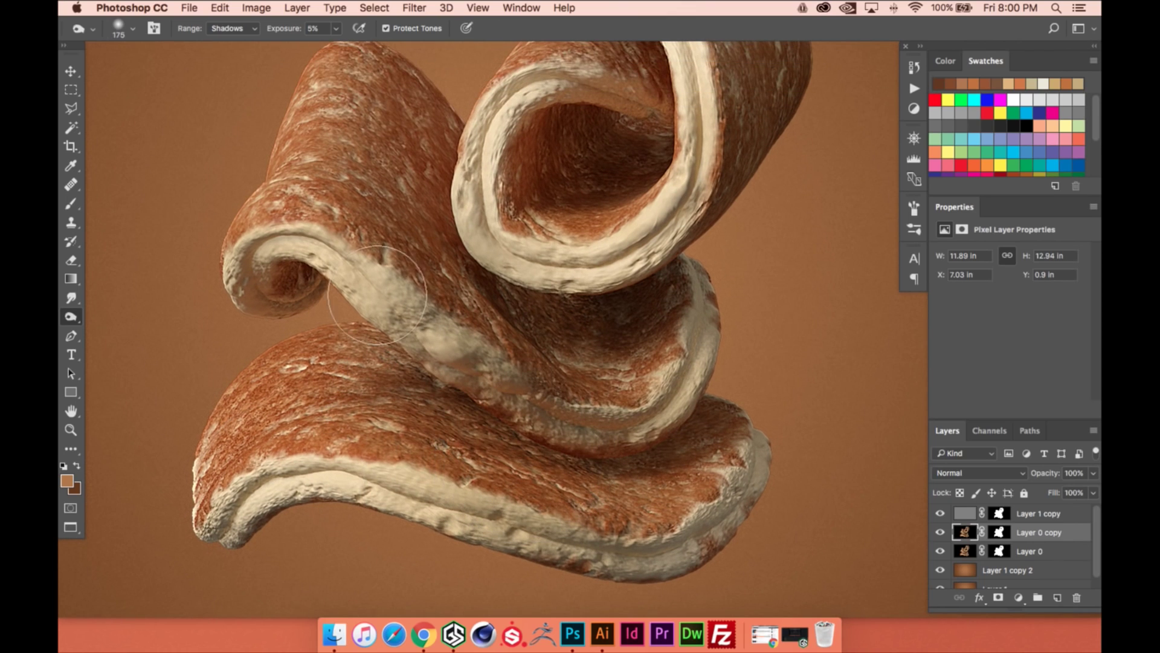
scroll(401, 161, "up", 2)
scroll(401, 161, "right", 1)
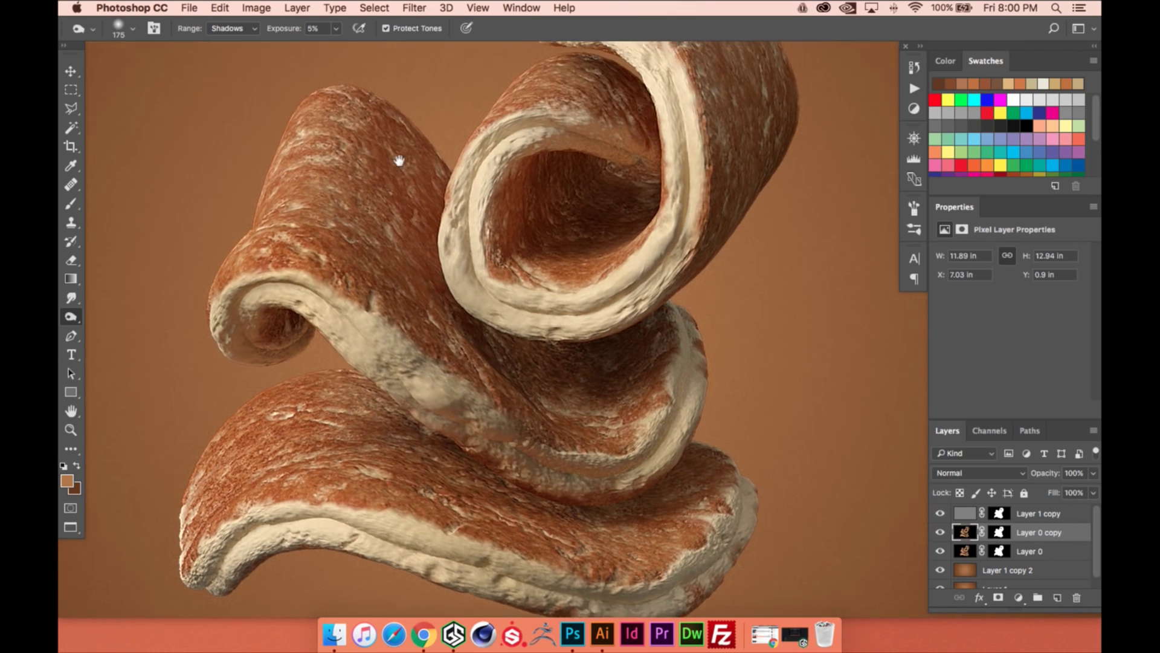
scroll(403, 341, "up", 3)
scroll(403, 341, "right", 4)
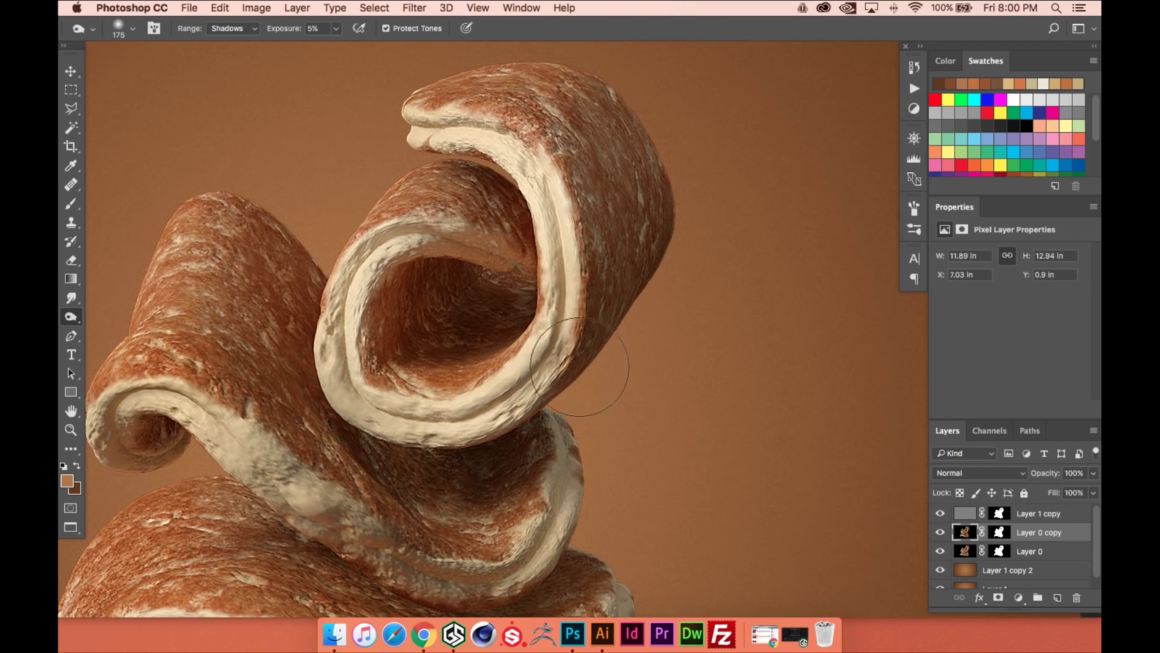
scroll(552, 425, "down", 5)
scroll(552, 425, "left", 5)
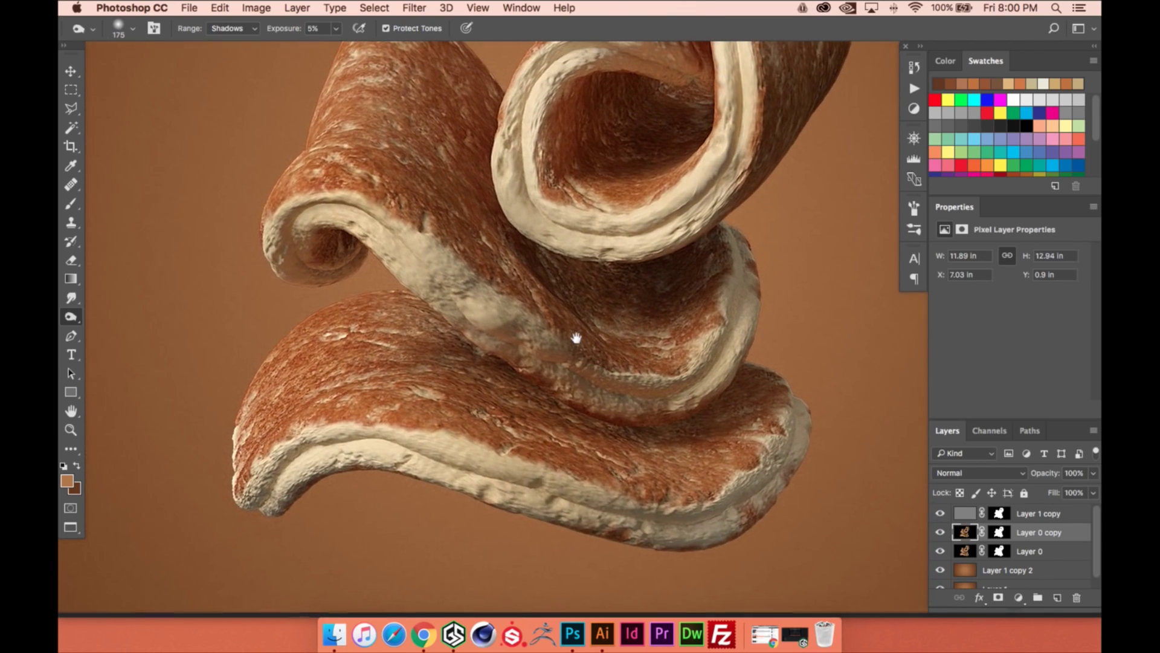
Dodge the highlights on the bottom and middle pancakes' browned tops at 5% exposure with a 90 brush
left_click(68, 318, "alt")
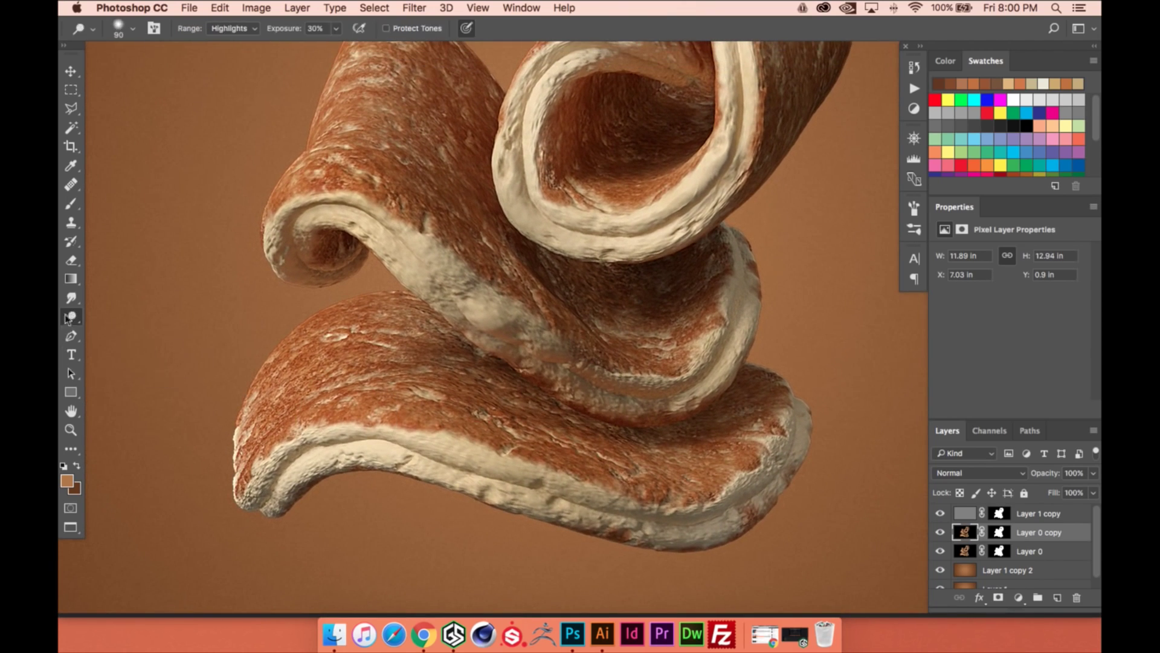
left_click(74, 319)
left_click(125, 315)
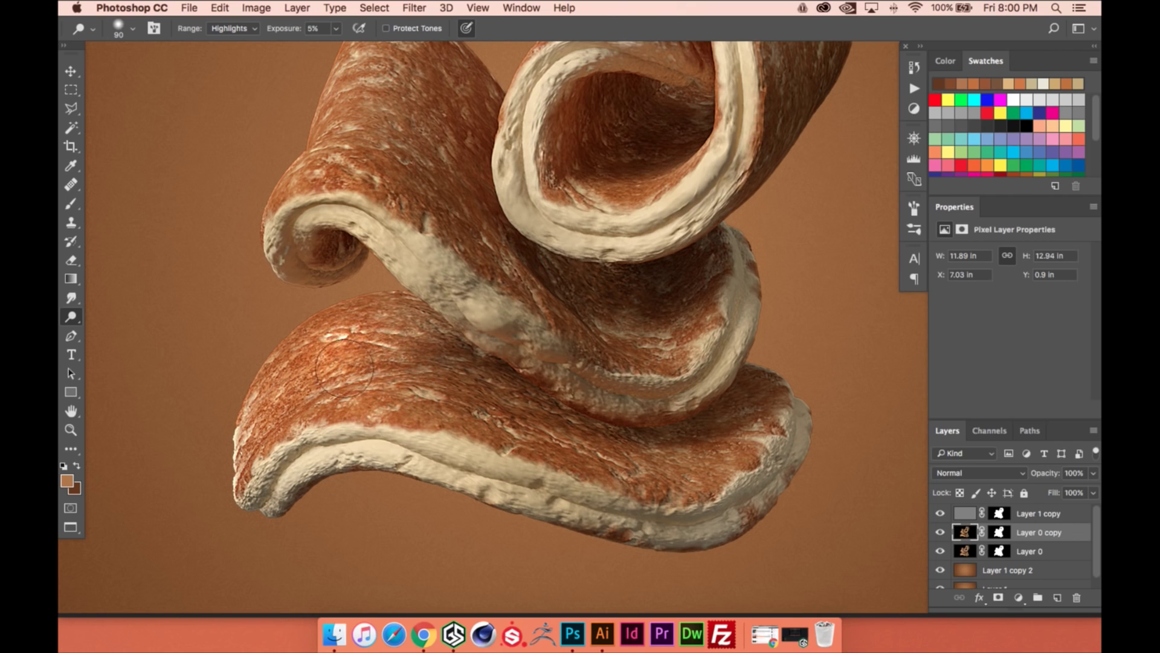
left_click_drag(345, 313, 299, 450)
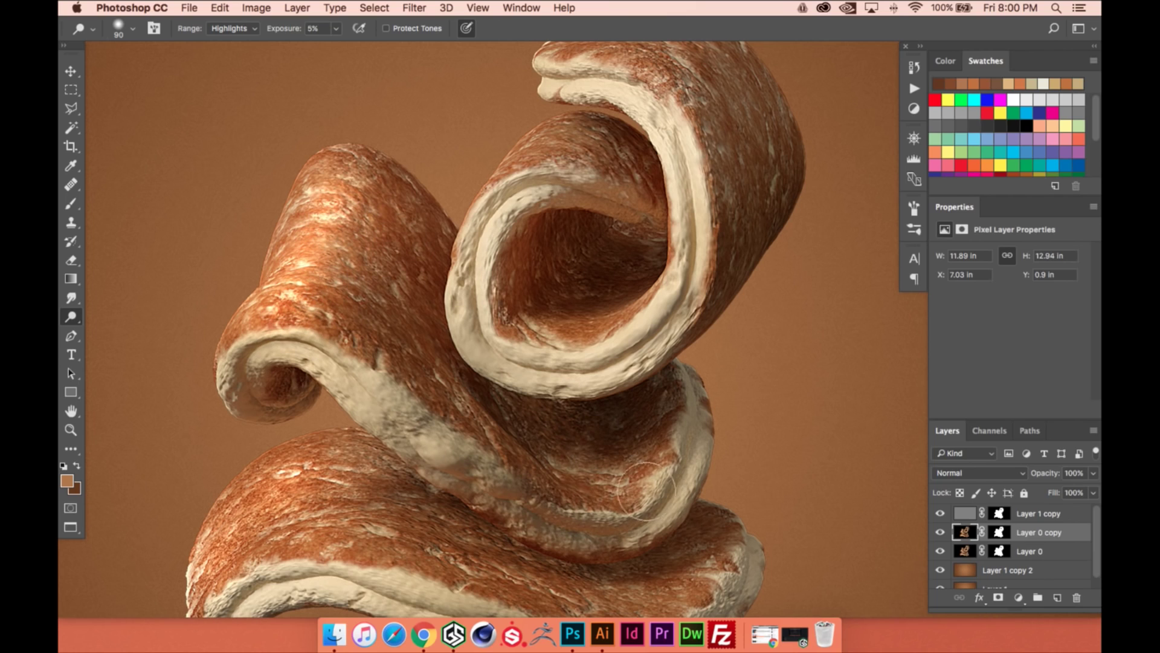
mouse_move(588, 466)
left_mouse_down()
mouse_move(553, 478)
mouse_move(561, 517)
left_mouse_up()
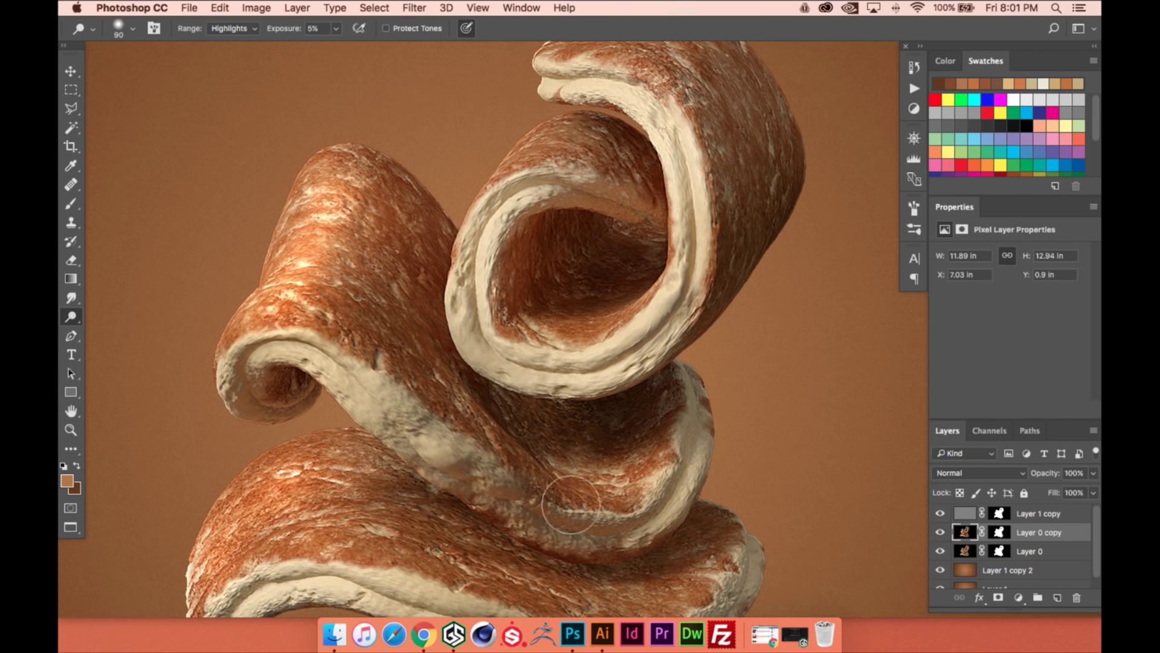
Dodge the highlights on the top pancake's upper edge, curled rim and inner surface at 5% exposure
scroll(490, 427, "up", 3)
scroll(490, 427, "right", 5)
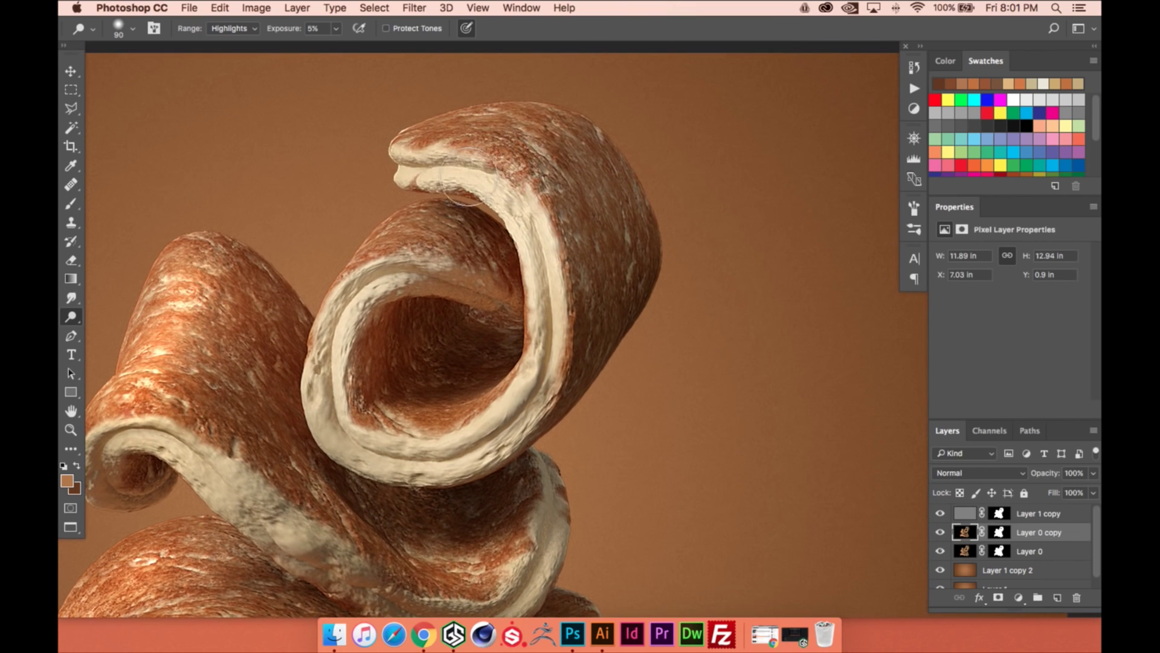
mouse_move(466, 177)
left_mouse_down()
mouse_move(556, 171)
mouse_move(589, 214)
mouse_move(559, 187)
left_mouse_up()
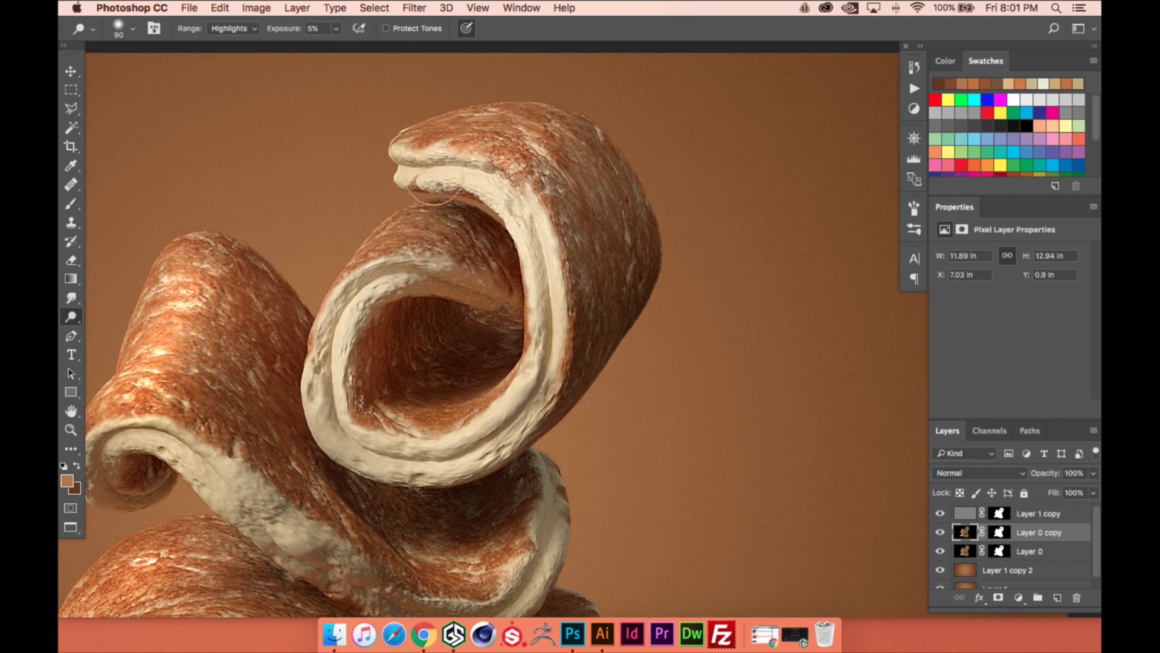
mouse_move(482, 292)
left_mouse_down()
mouse_move(411, 288)
mouse_move(461, 267)
mouse_move(501, 274)
mouse_move(485, 267)
left_mouse_up()
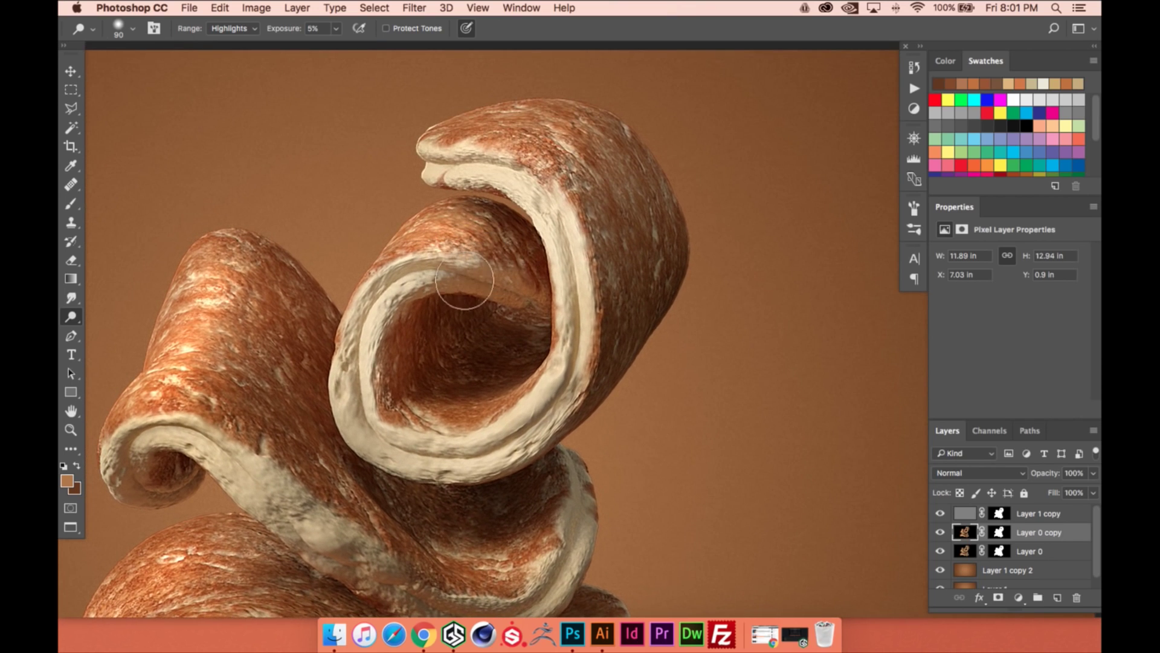
left_click_drag(471, 344, 498, 321)
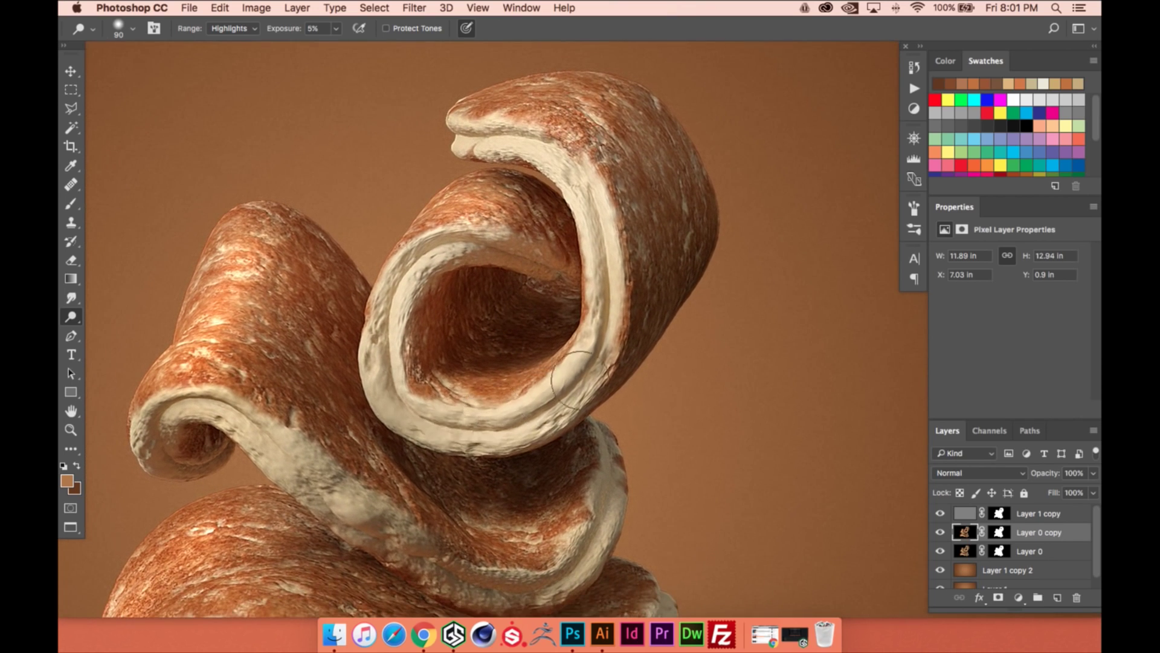
mouse_move(579, 380)
left_mouse_down()
mouse_move(561, 385)
mouse_move(587, 414)
mouse_move(494, 408)
left_mouse_up()
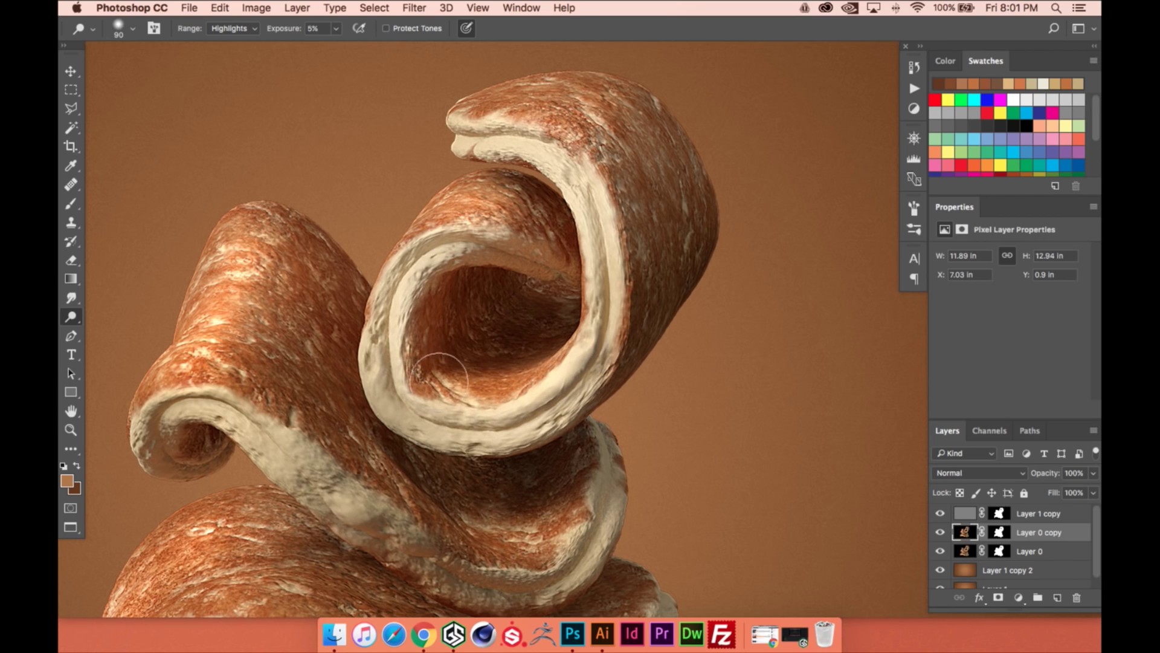
left_click_drag(431, 379, 479, 265)
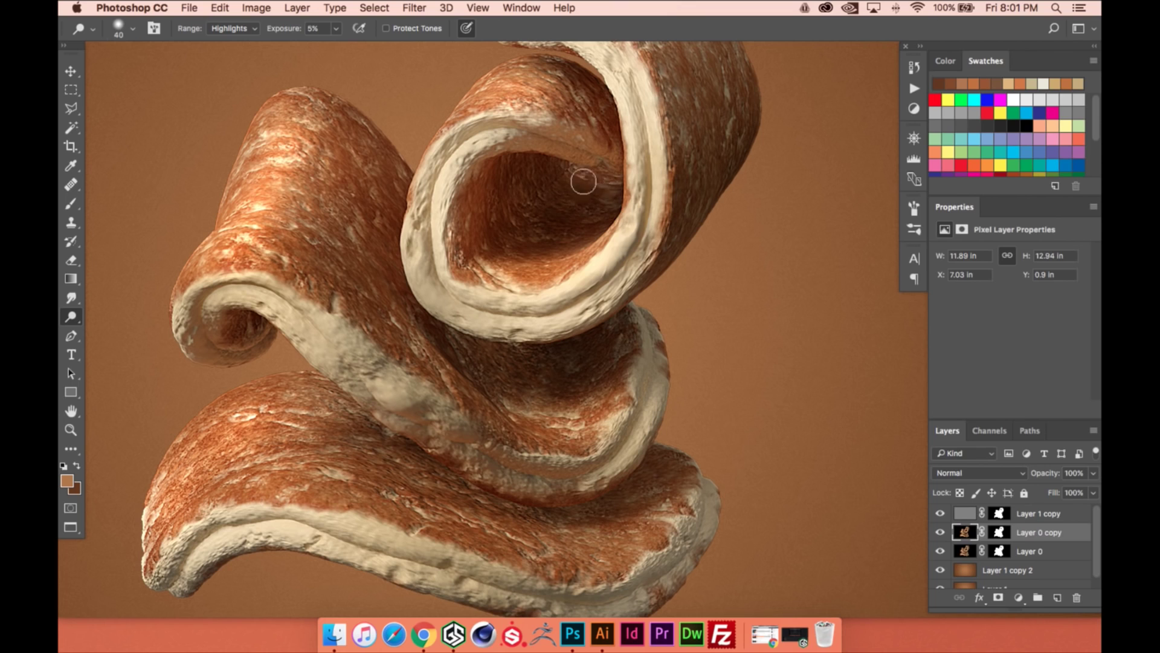
Raise the dodge exposure to 10% and brighten the bottom and middle pancakes' highlights with a 90 brush
left_click_drag(579, 185, 652, 147)
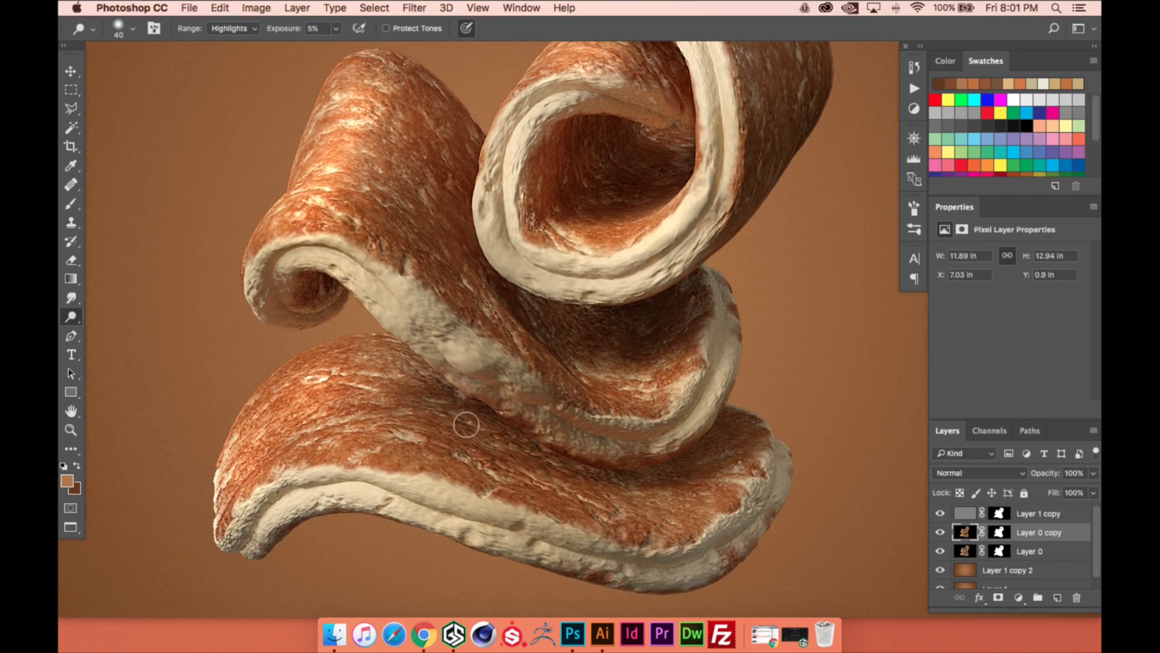
mouse_move(684, 538)
left_mouse_down()
mouse_move(607, 535)
mouse_move(634, 525)
mouse_move(652, 487)
mouse_move(652, 528)
mouse_move(664, 542)
mouse_move(602, 542)
mouse_move(440, 487)
left_mouse_up()
key("1")
left_click_drag(380, 451, 344, 466)
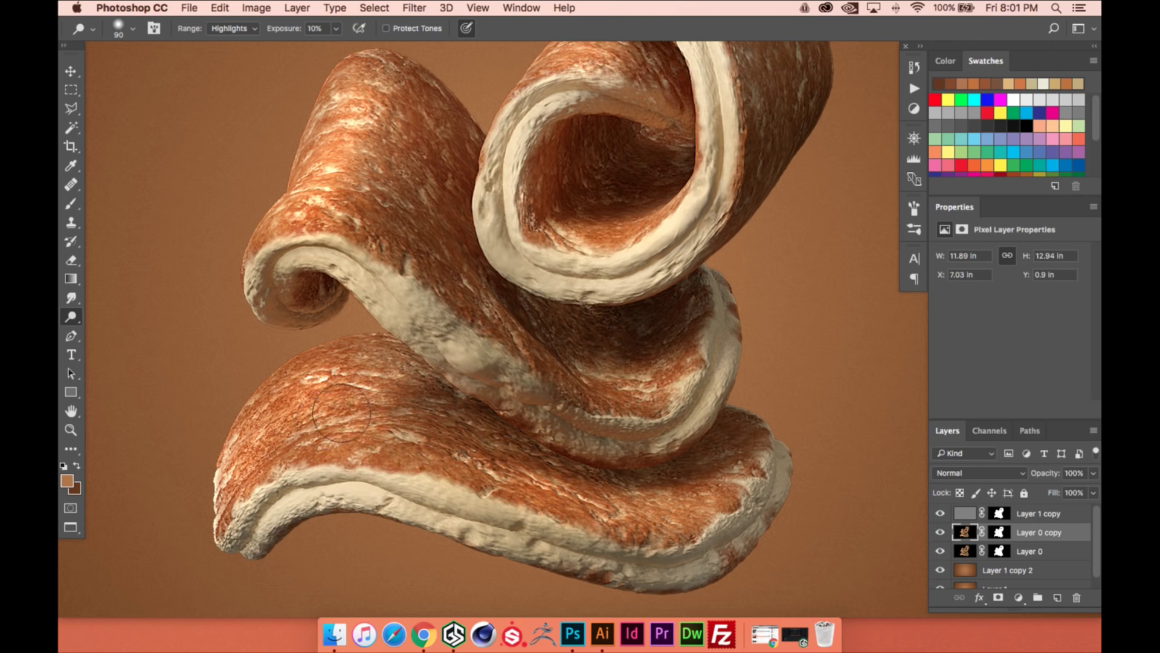
scroll(320, 363, "up", 5)
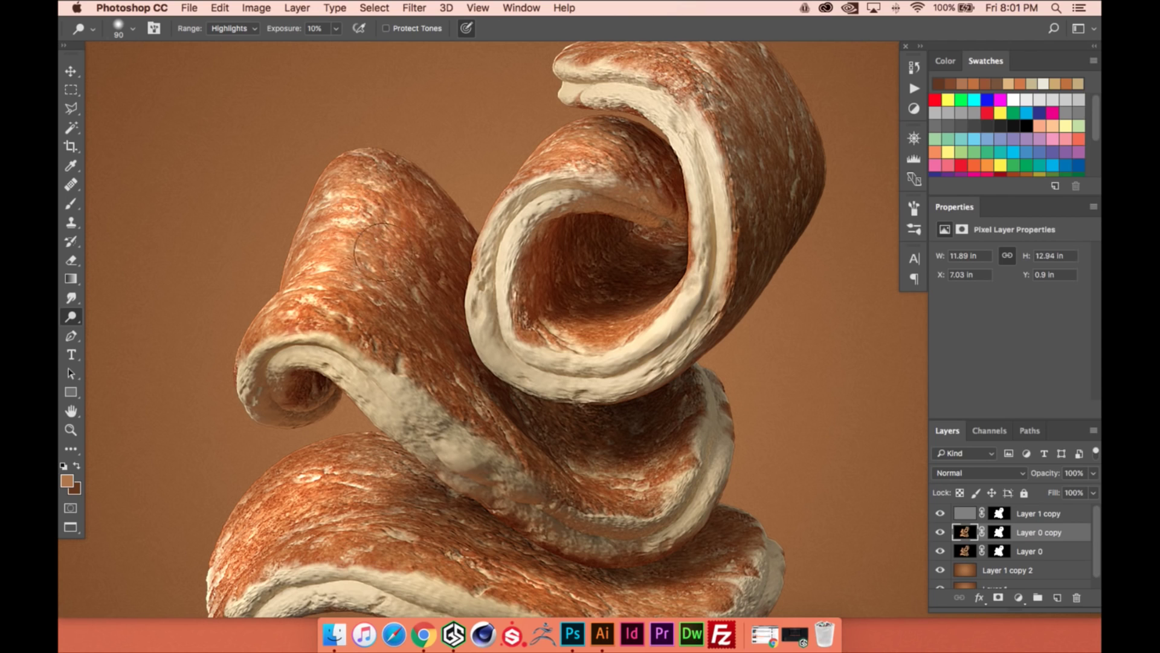
Inspect the dodged and burned shading across all three pancakes, from the top curl down to the bottom edge and as a whole
scroll(381, 250, "up", 3)
scroll(381, 251, "right", 3)
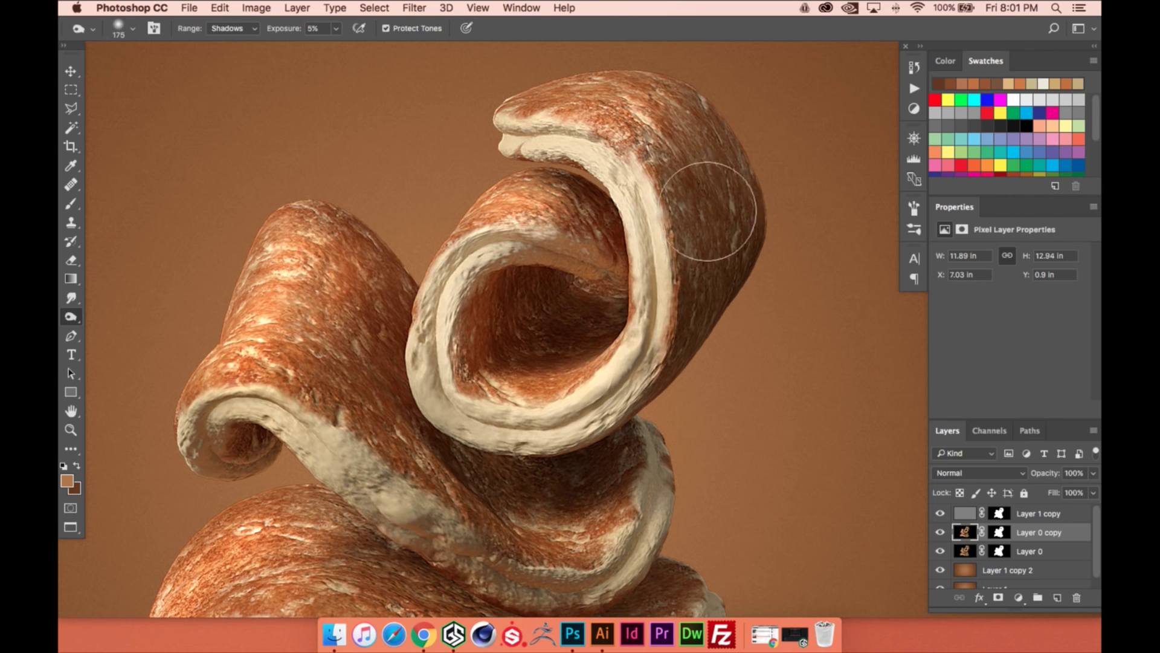
key("shift+o")
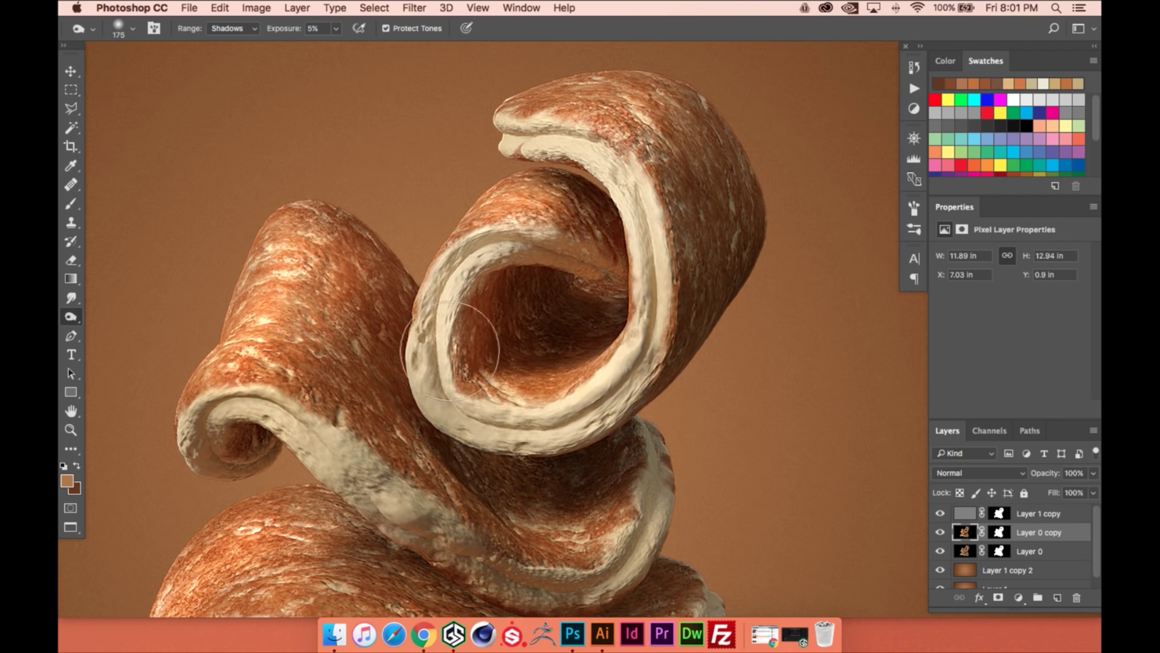
scroll(472, 338, "down", 3)
scroll(472, 338, "left", 3)
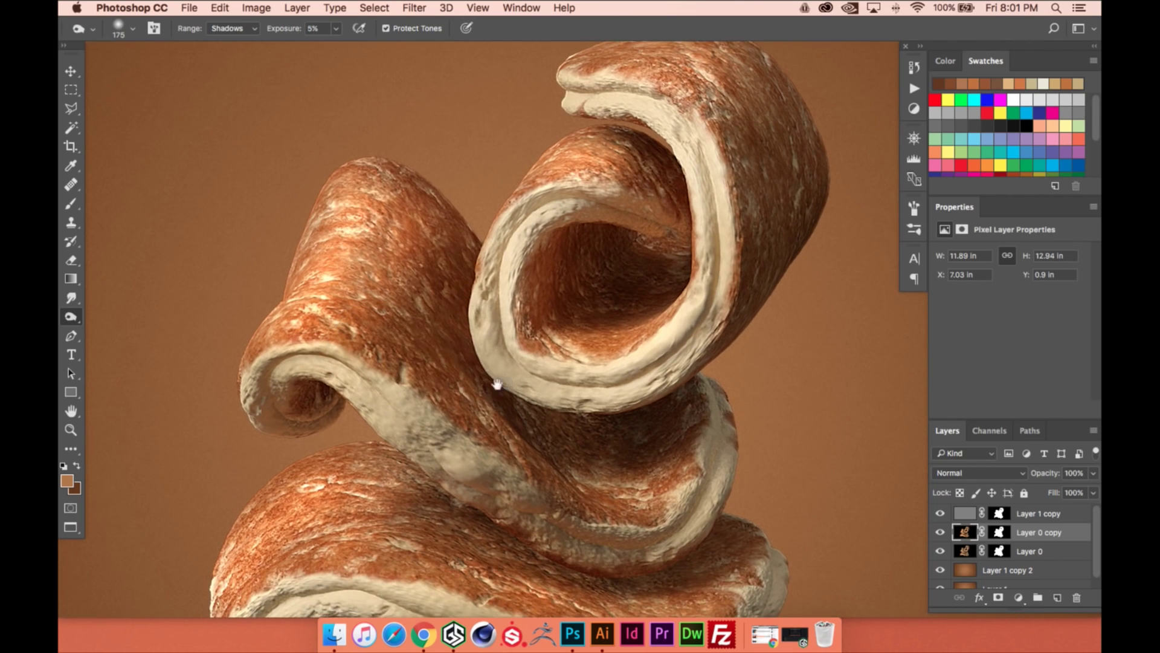
scroll(492, 383, "down", 3)
scroll(548, 437, "down", 3)
scroll(549, 437, "left", 2)
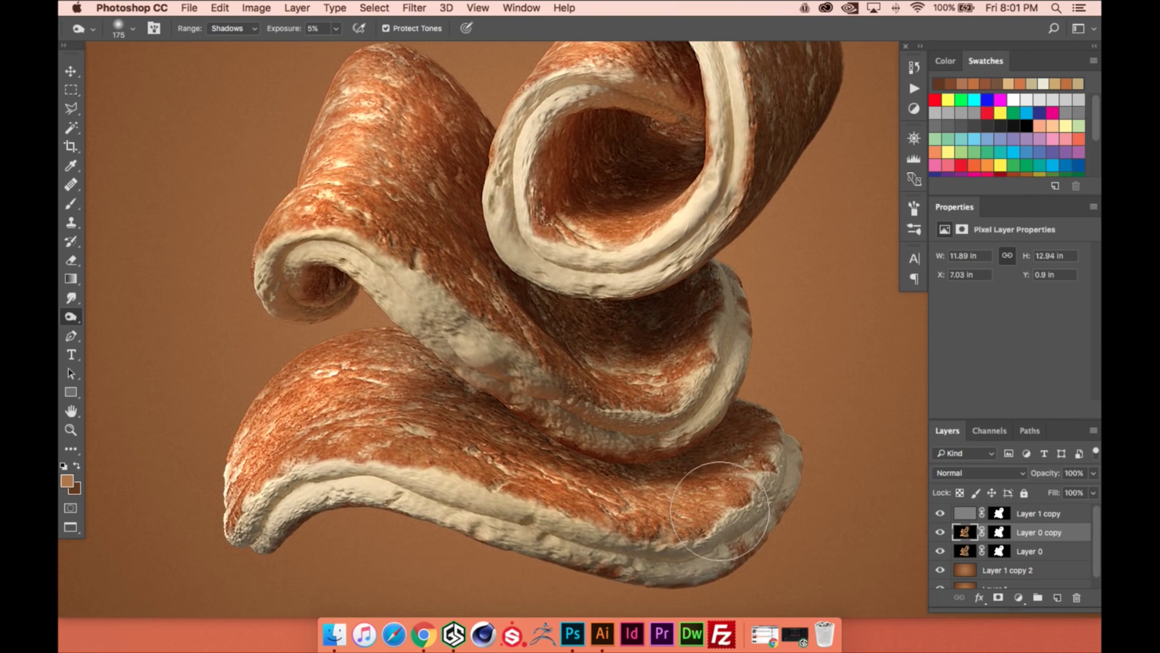
key("super+0")
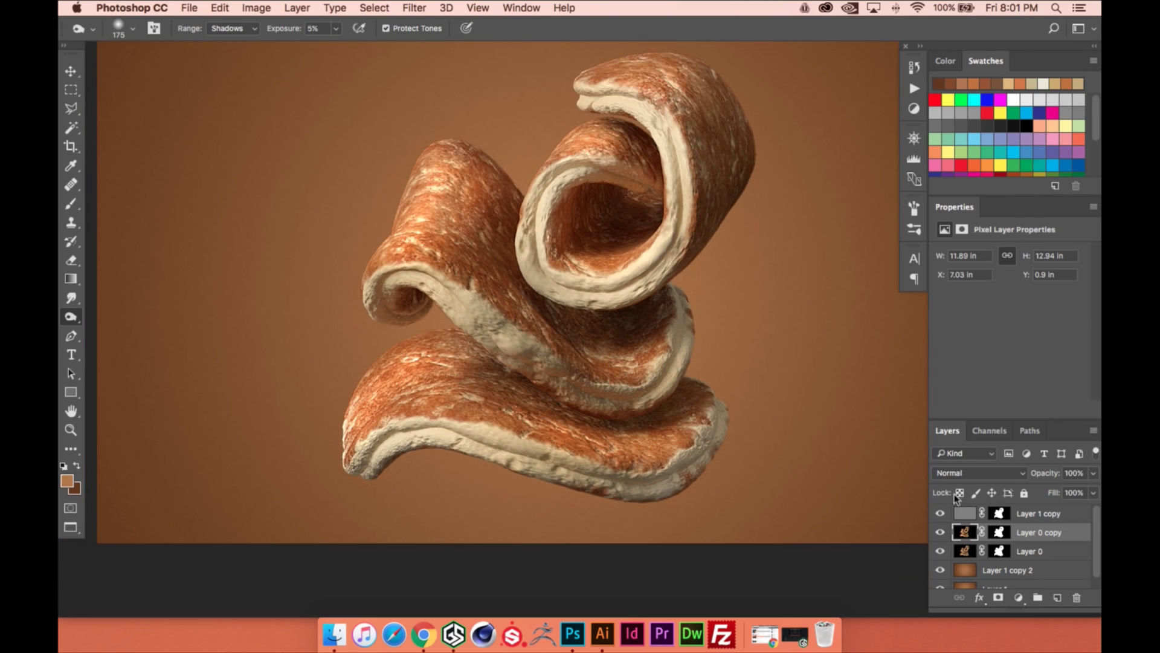
Add a Curves adjustment layer above Layer 1 copy and shape a gentle S-curve that raises the highlights and lowers the shadows
key("v")
left_click(1056, 514)
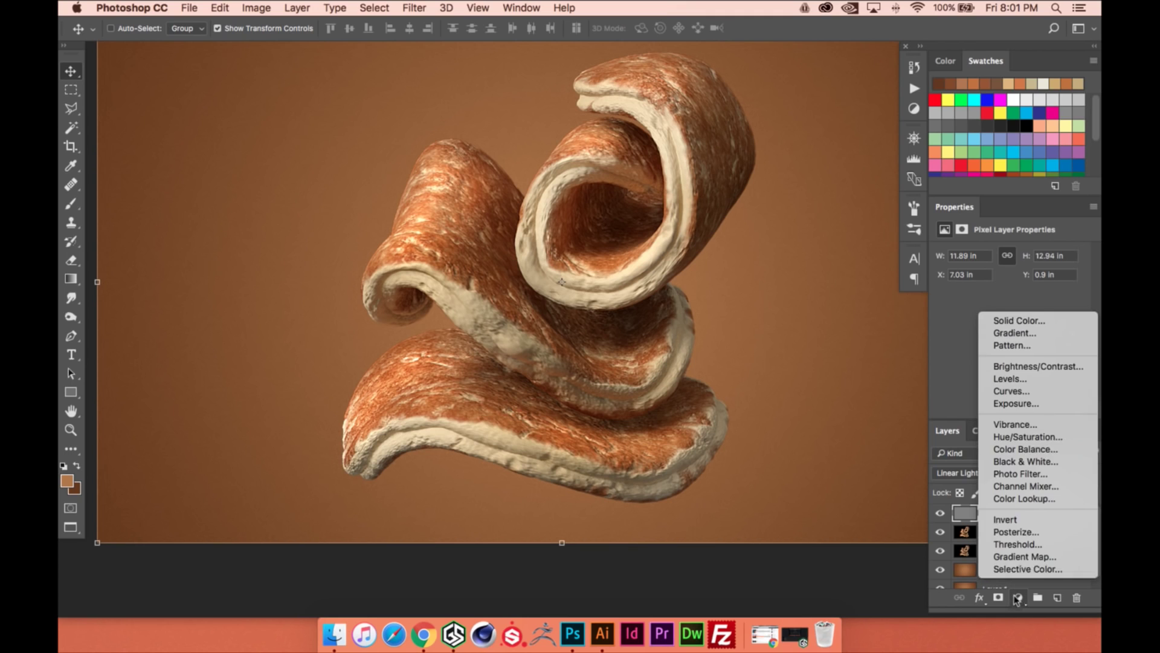
left_click(1019, 597)
left_click(1012, 391)
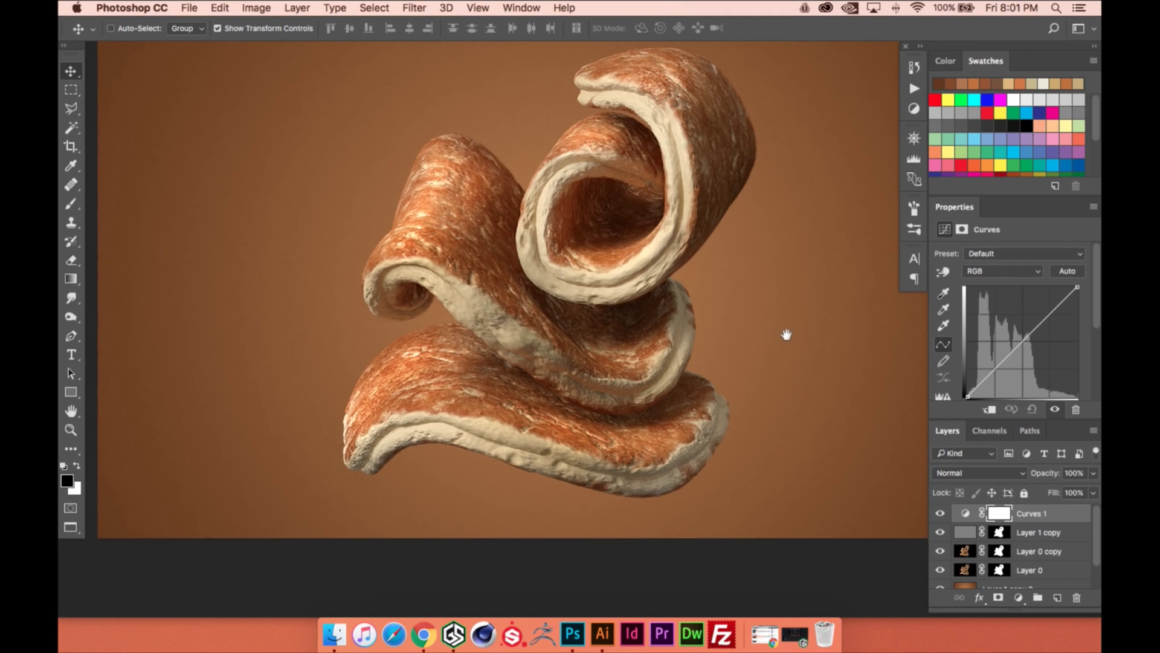
left_click_drag(1043, 321, 1047, 310)
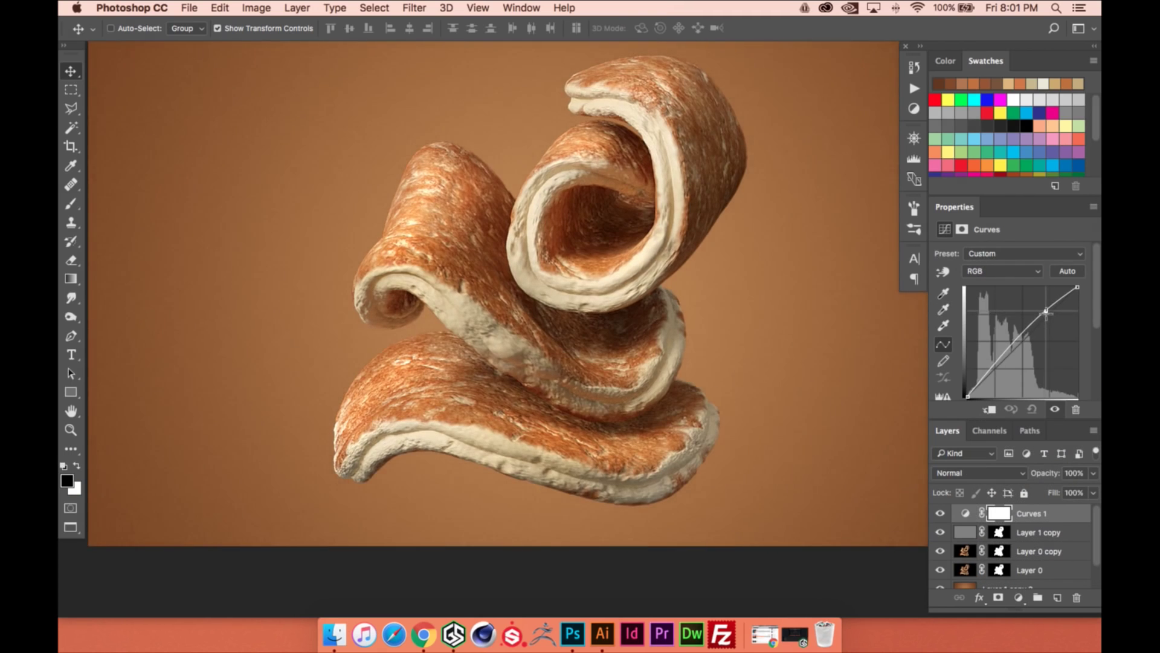
left_click_drag(992, 372, 995, 374)
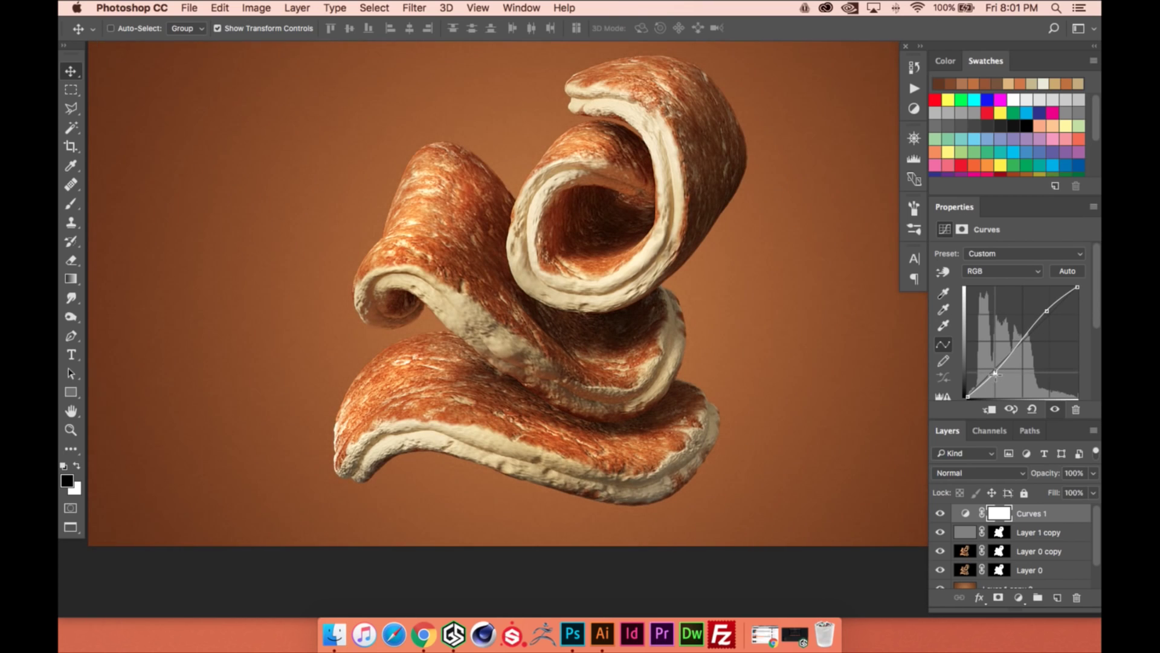
left_click_drag(698, 310, 696, 340)
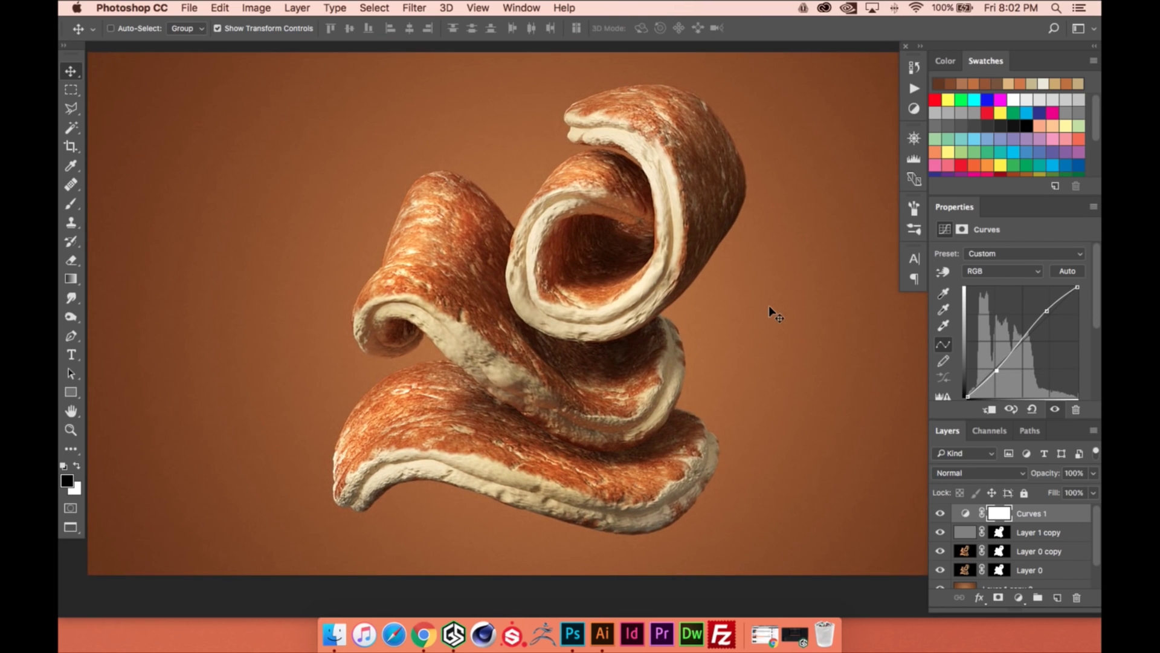